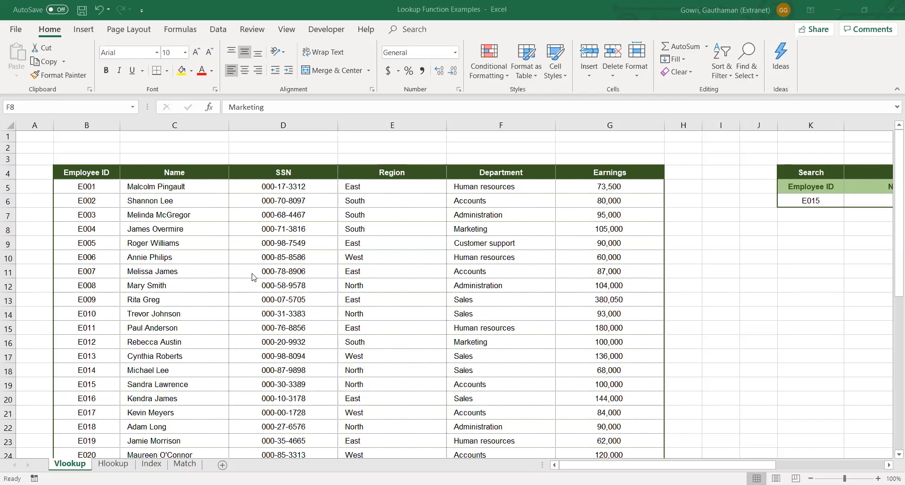
- Examine the Employee ID search cell and the Name, Department and Earnings result cells beside the employee table
left_click(792, 234)
left_click(854, 201)
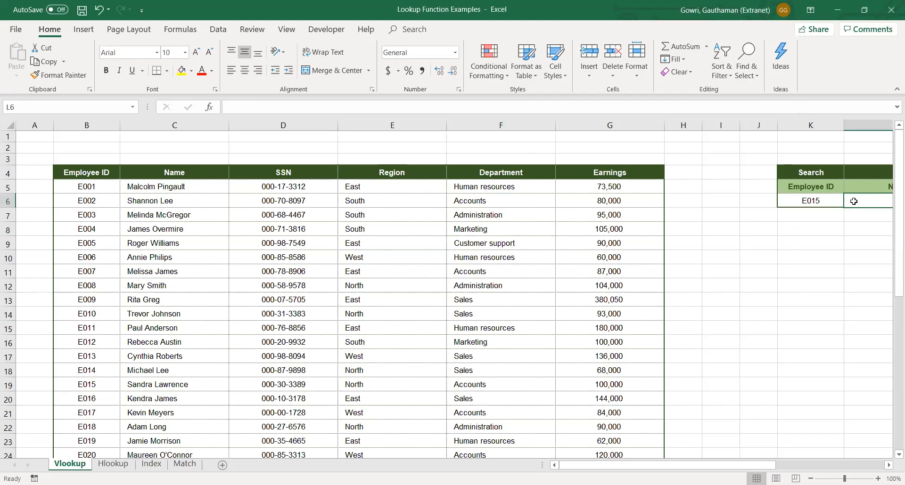
key("Right")
key("Right")
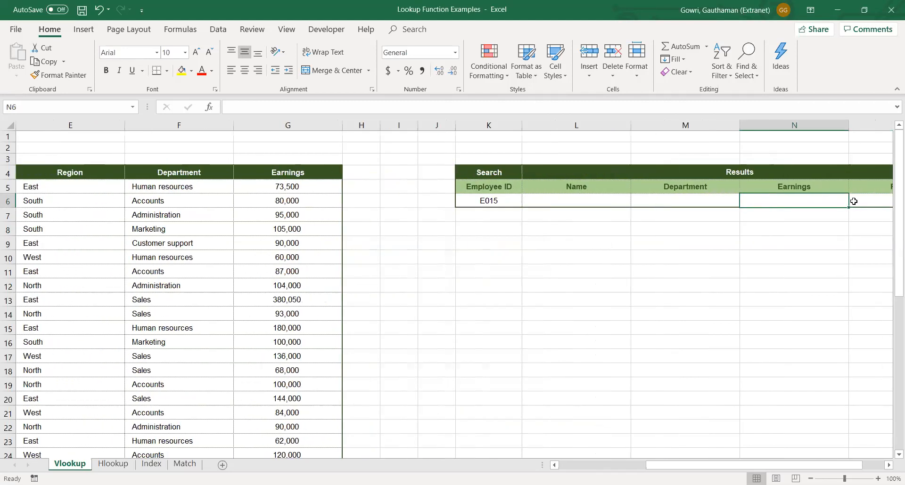
key("Left")
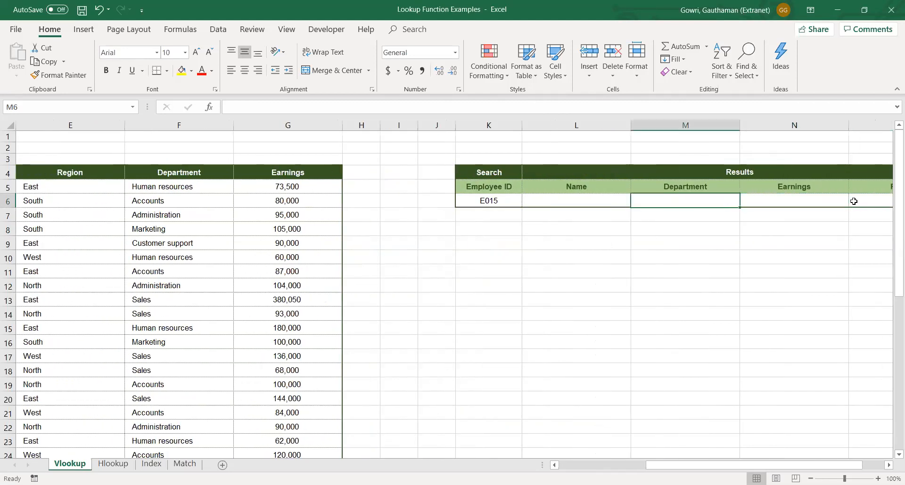
key("Home")
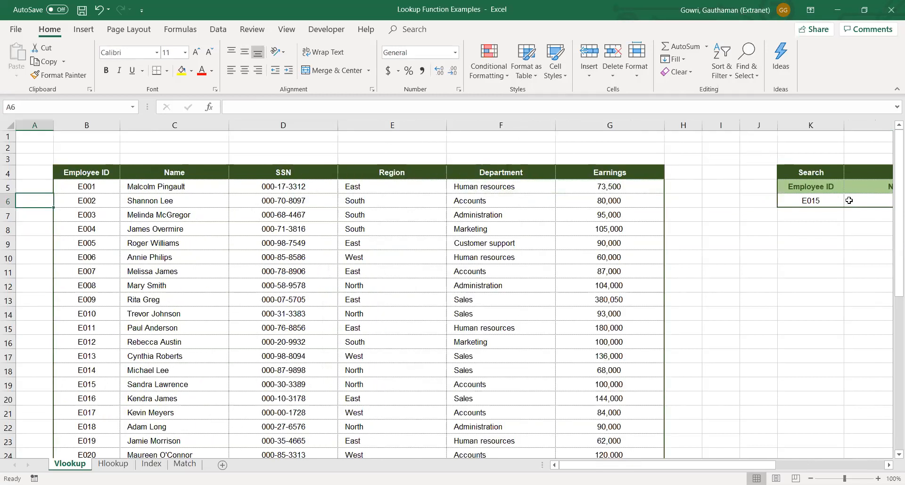
left_click(850, 201)
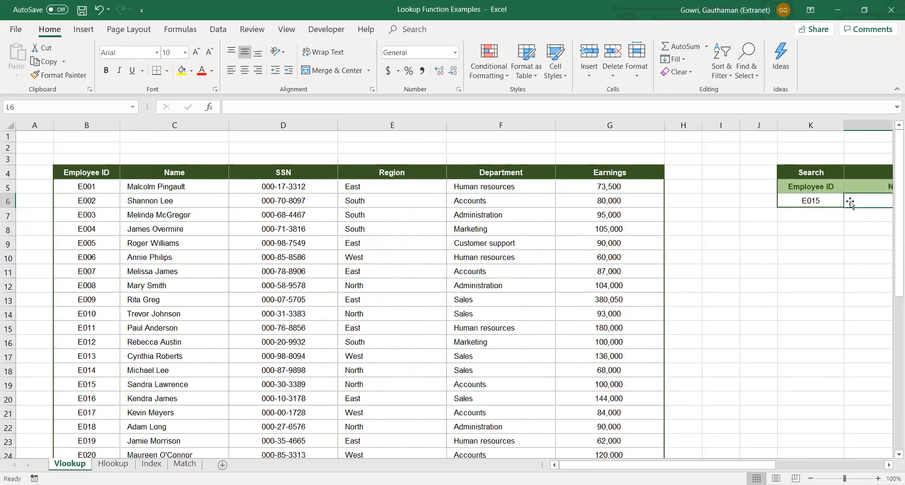
key("Right")
key("Left")
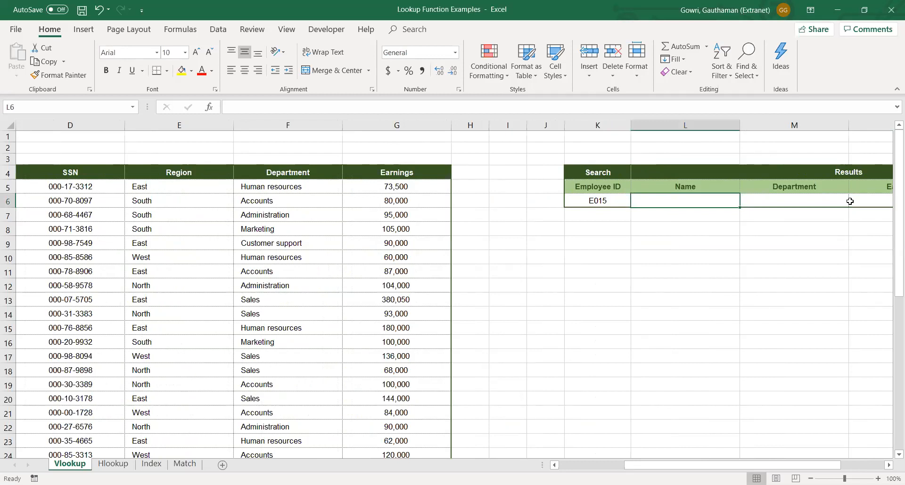
key("Left")
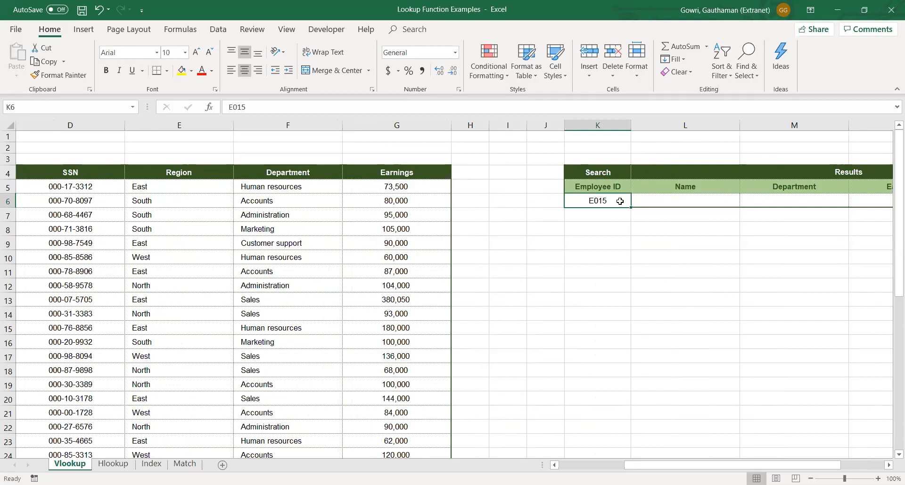
- Examine the employee table from Employee ID to Earnings as the source for the search by Employee ID
left_click(296, 241)
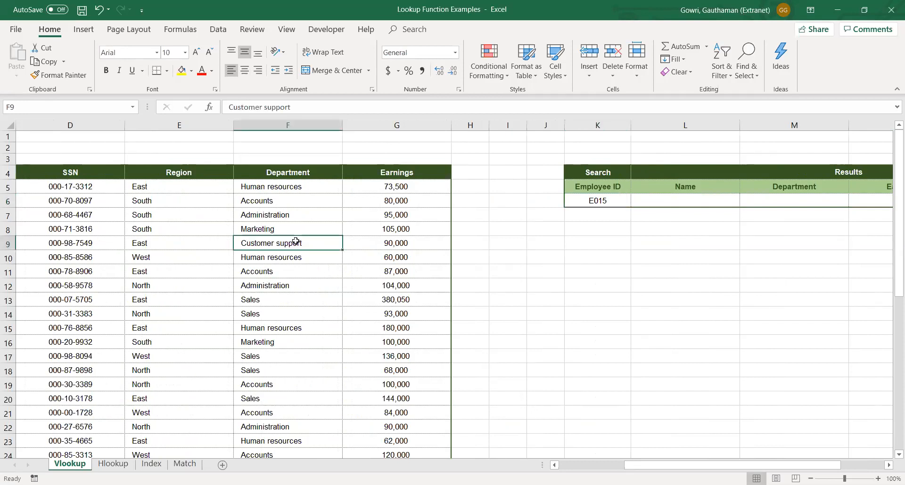
key("Left")
key("Left")
key("Left")
key("Left")
key("Left")
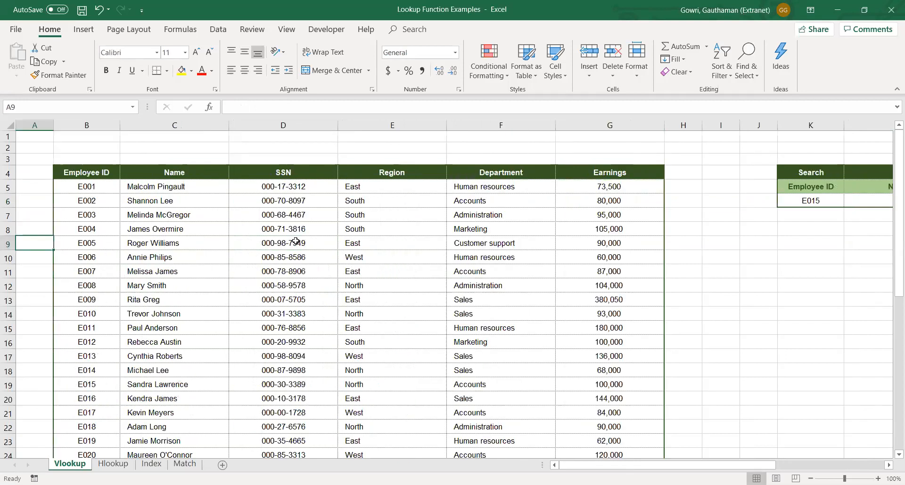
left_click_drag(102, 171, 634, 401)
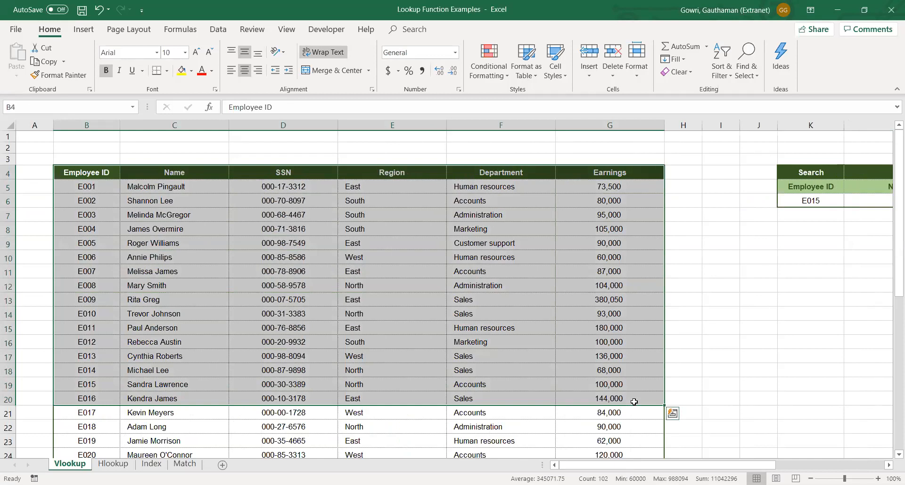
left_click(806, 201)
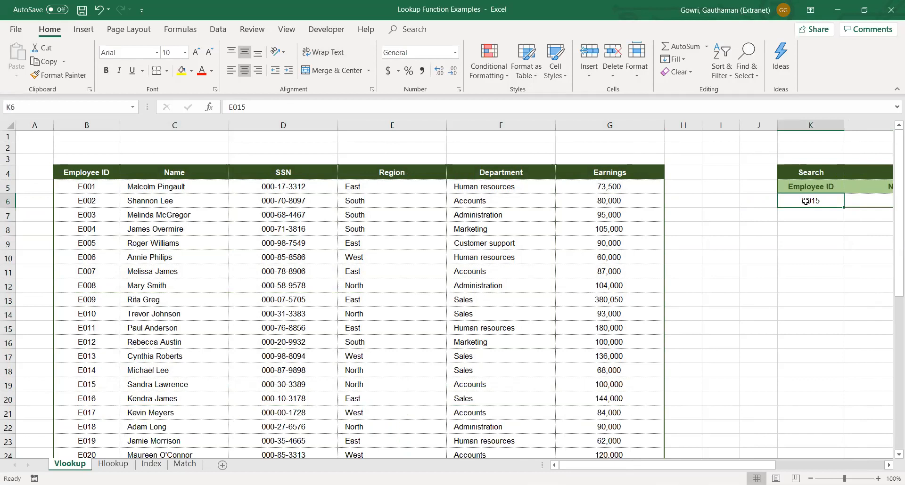
left_click_drag(101, 174, 98, 429)
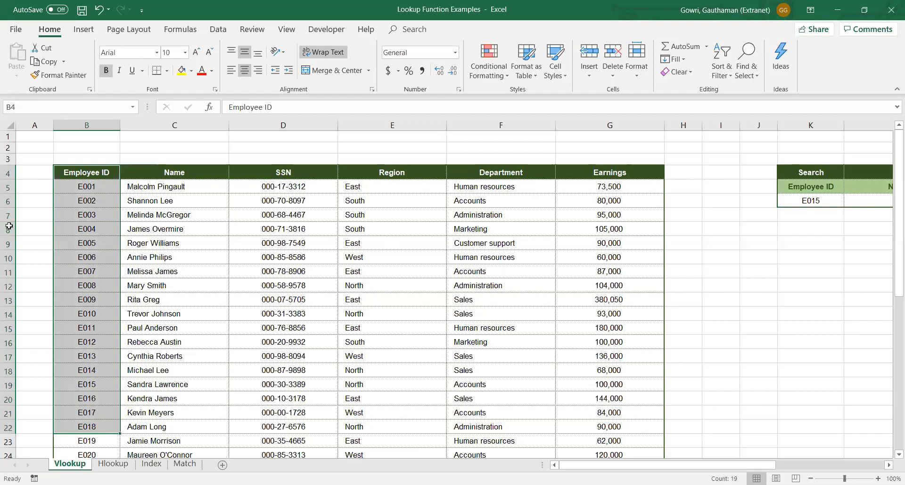
left_click_drag(84, 173, 641, 432)
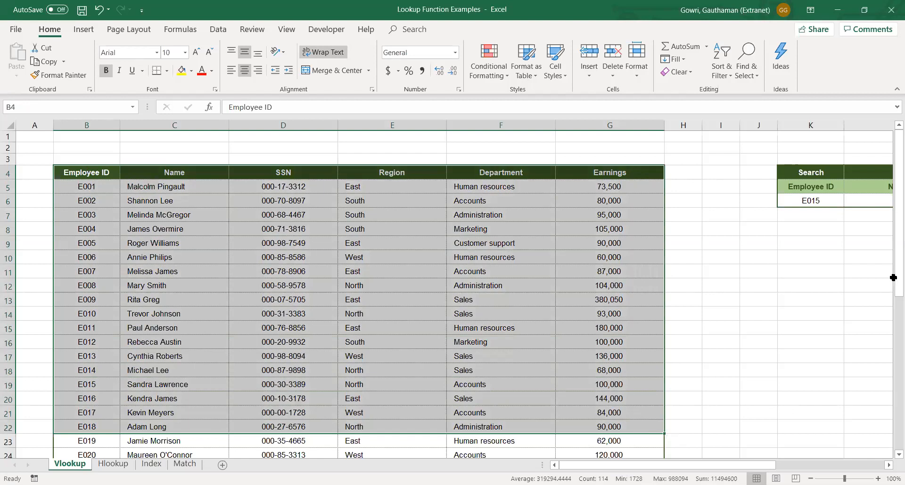
- Compare the search Employee ID with the table's leftmost column, and examine the columns from SSN to Department
left_click(814, 201)
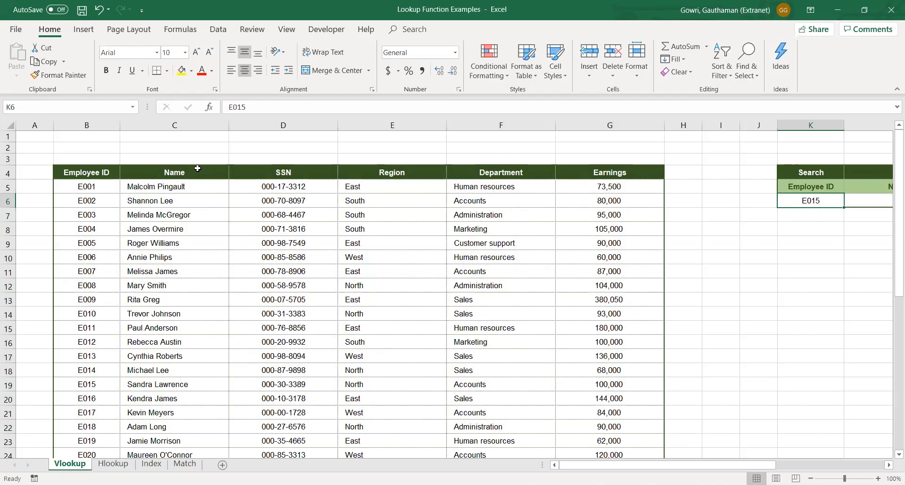
left_click(103, 245)
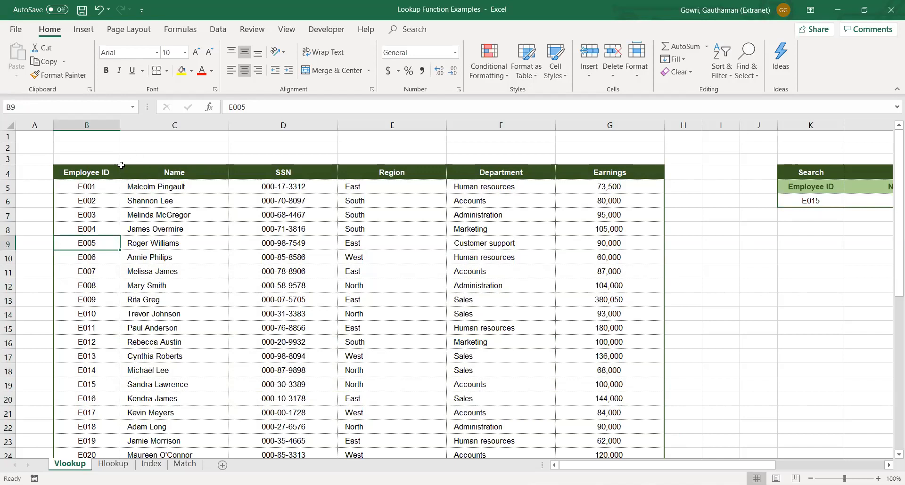
left_click(108, 173)
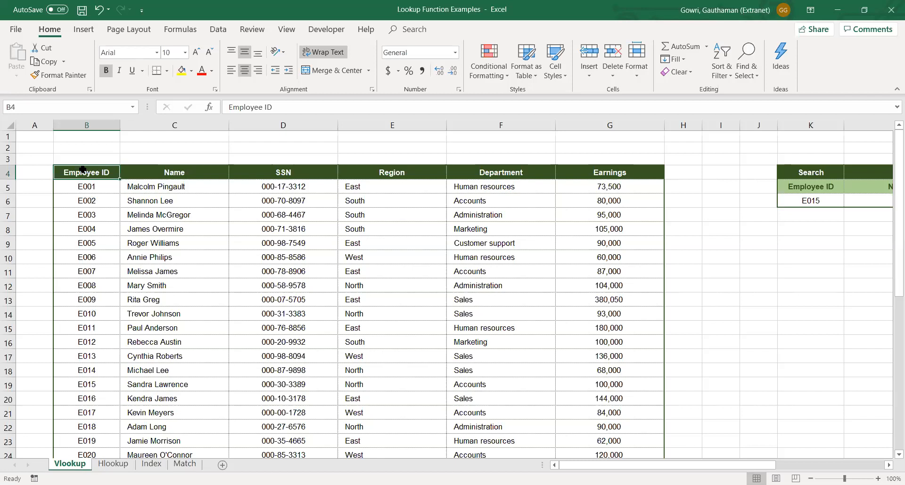
left_click(803, 203)
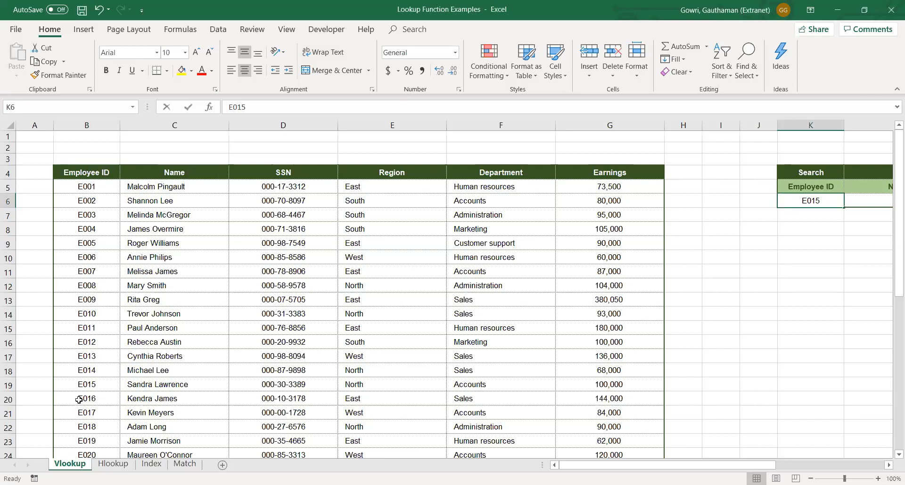
key("F2")
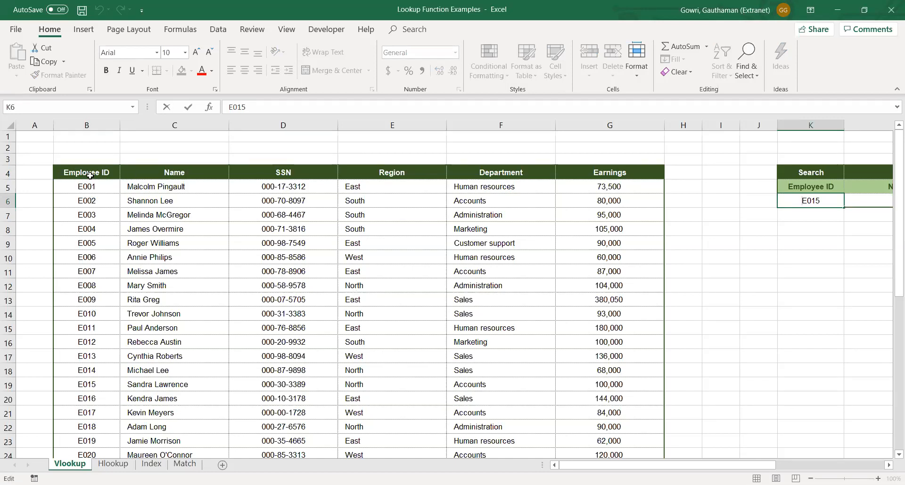
left_click_drag(86, 178, 86, 413)
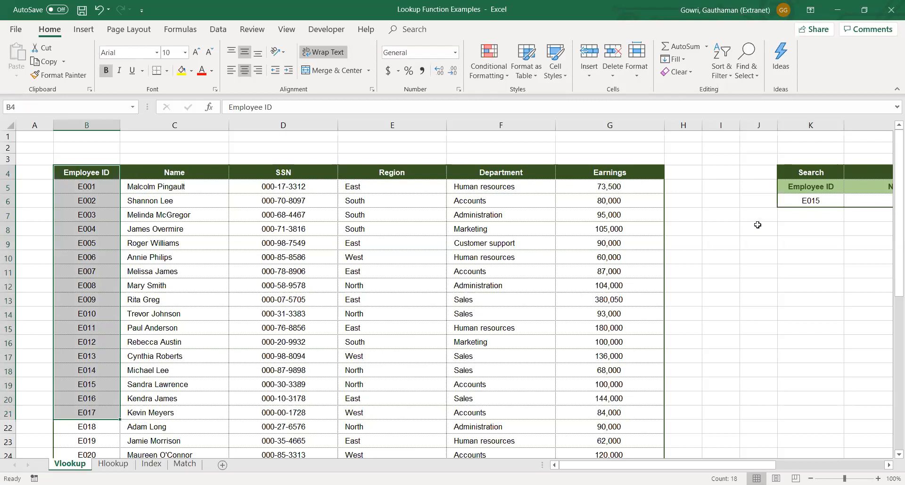
left_click(817, 203)
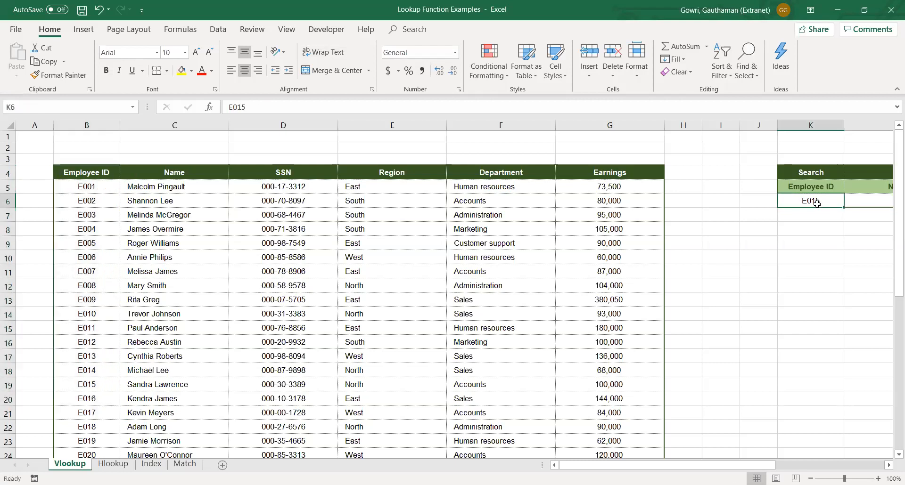
left_click_drag(82, 175, 101, 363)
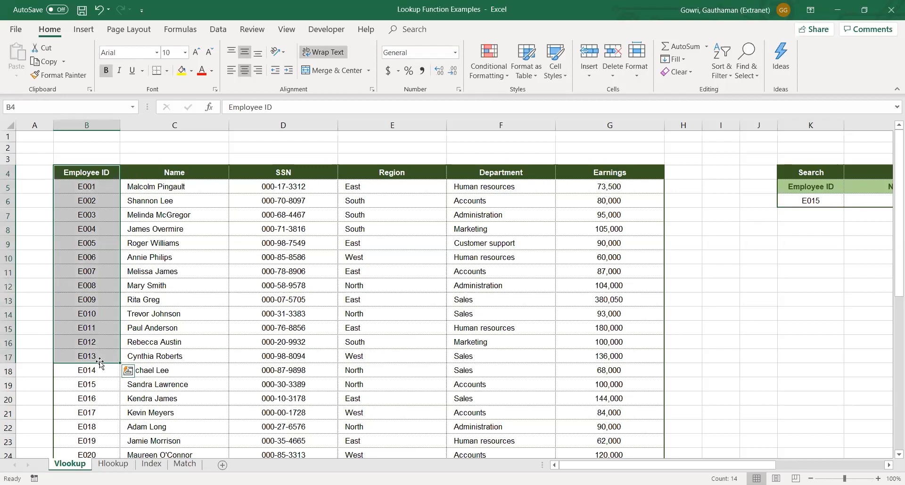
left_click(273, 351)
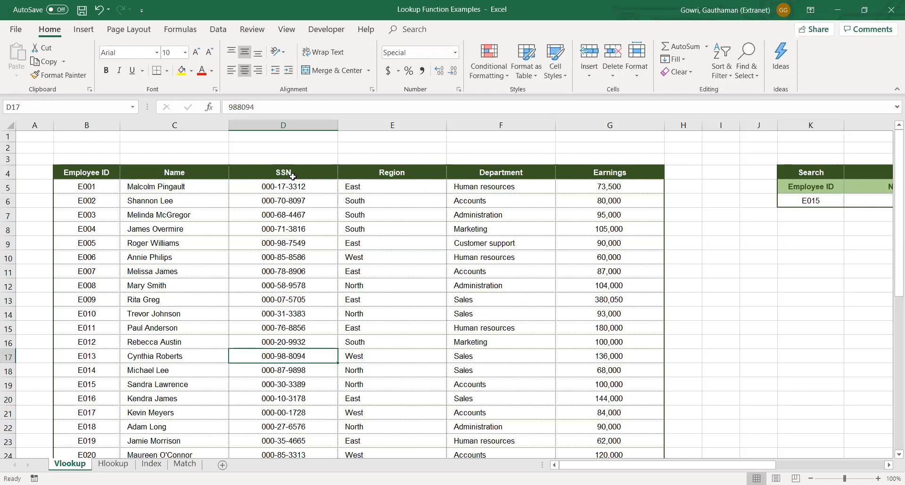
left_click(285, 231)
left_click_drag(292, 172, 496, 422)
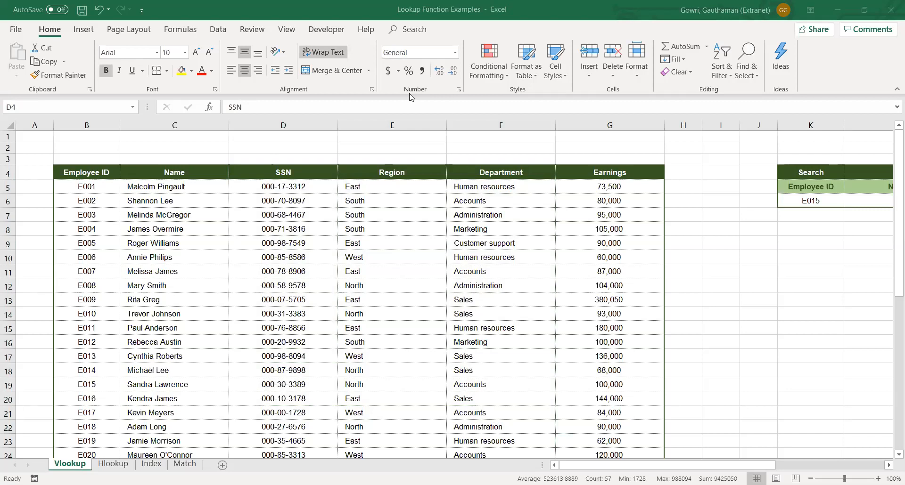
- Delete the empty column I between the employee table and the search table
left_click(869, 200)
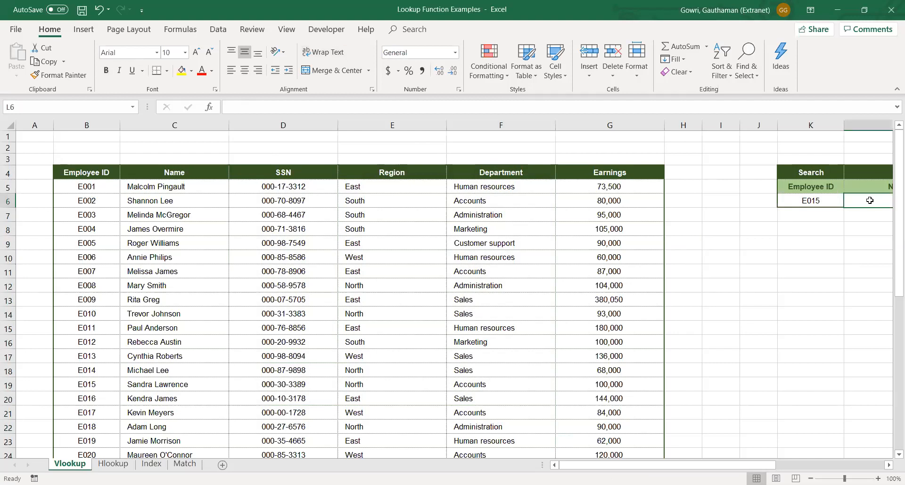
left_click(725, 123)
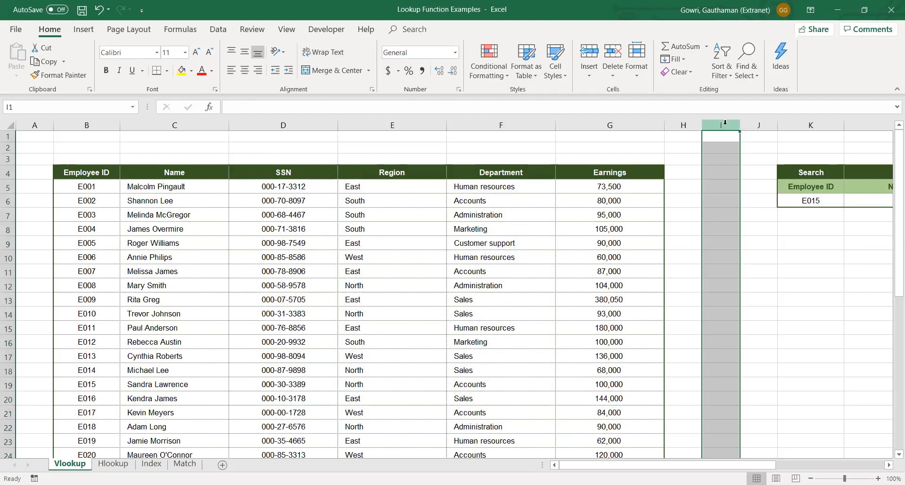
key("ctrl+minus")
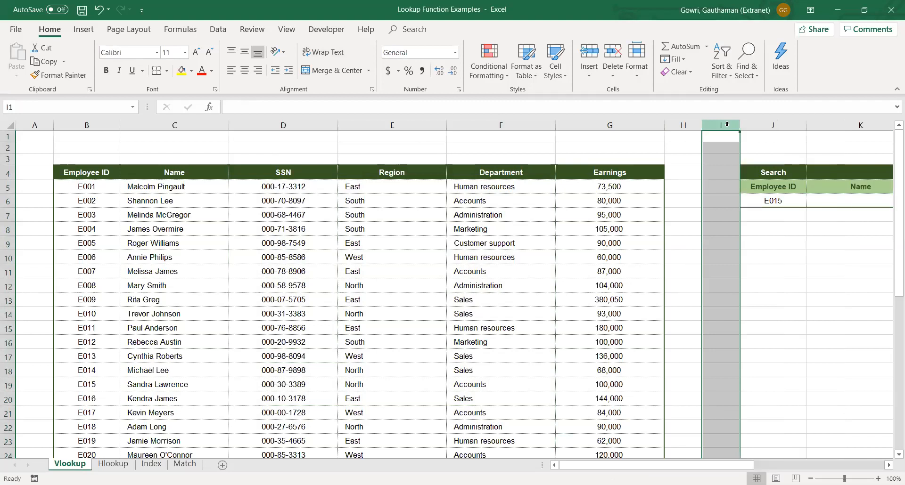
- Start a VLOOKUP formula in the Name result cell K6, using the search Employee ID in J6 as the lookup value
left_click(836, 198)
type("=")
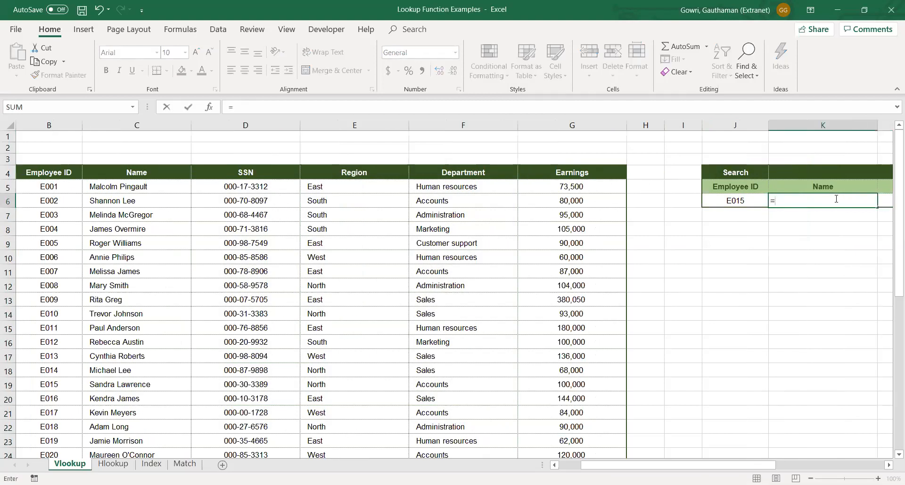
type("Vlo")
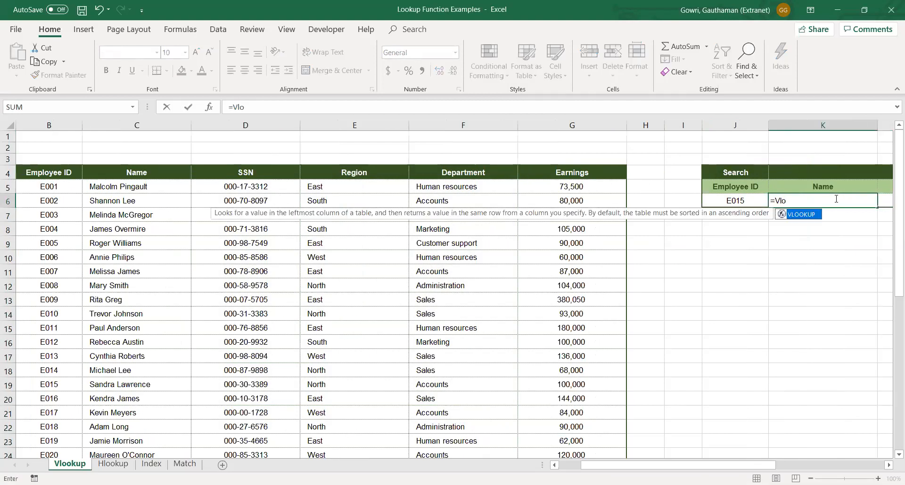
key("Tab")
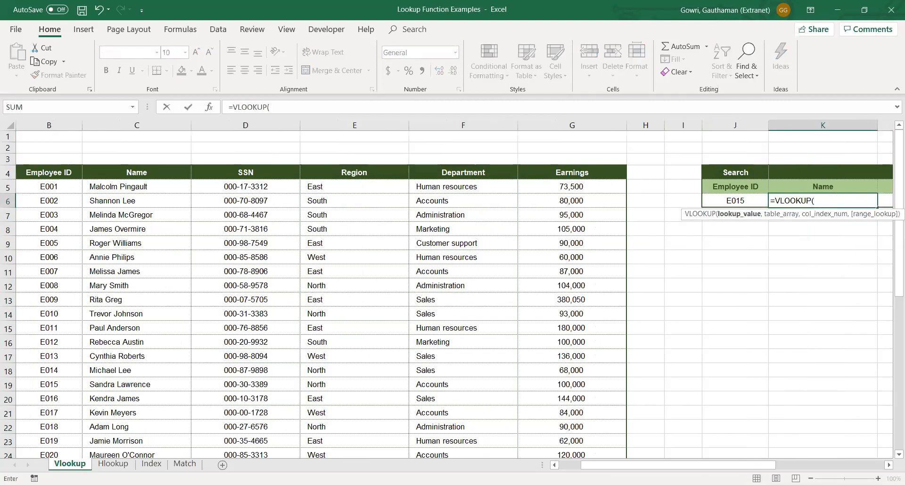
left_click_drag(760, 466, 825, 466)
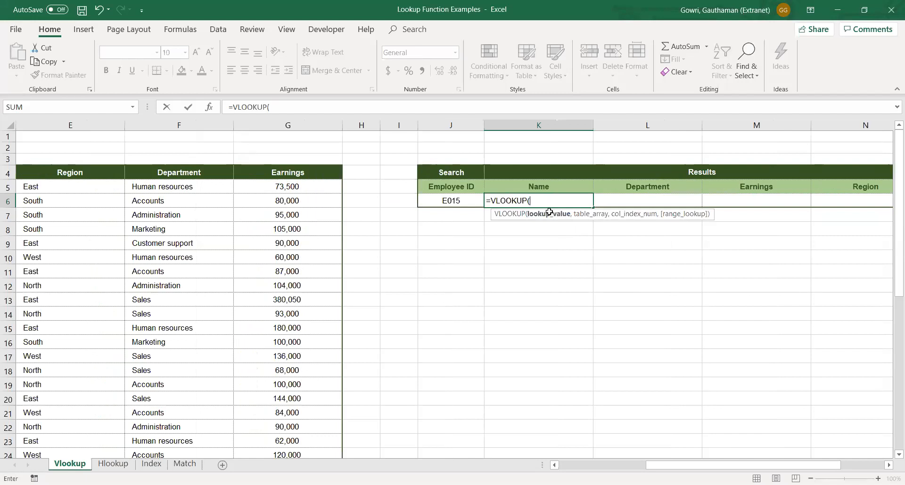
left_click(438, 201)
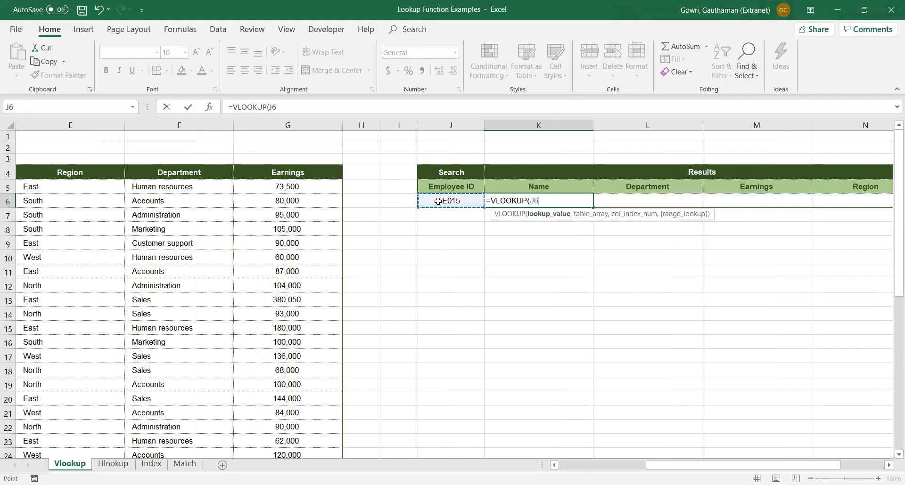
type(",")
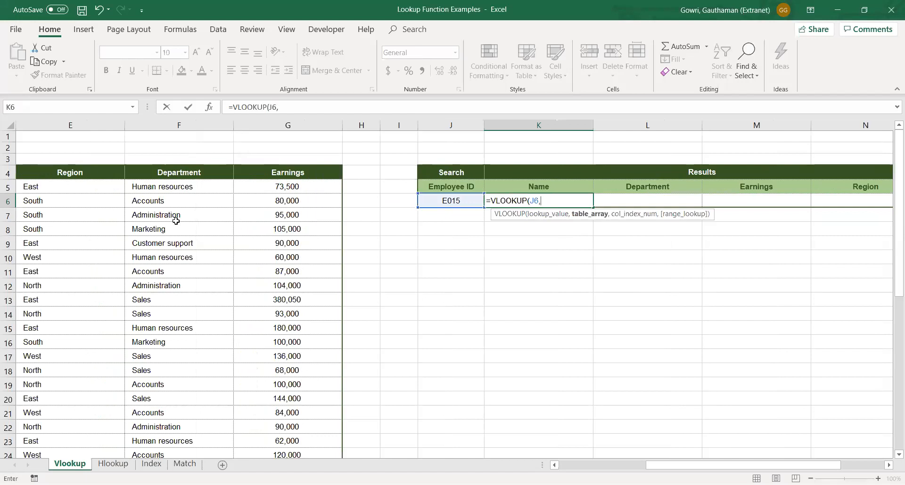
- Set the VLOOKUP table array to the whole employee table including headers, B4:G44
left_click(83, 173)
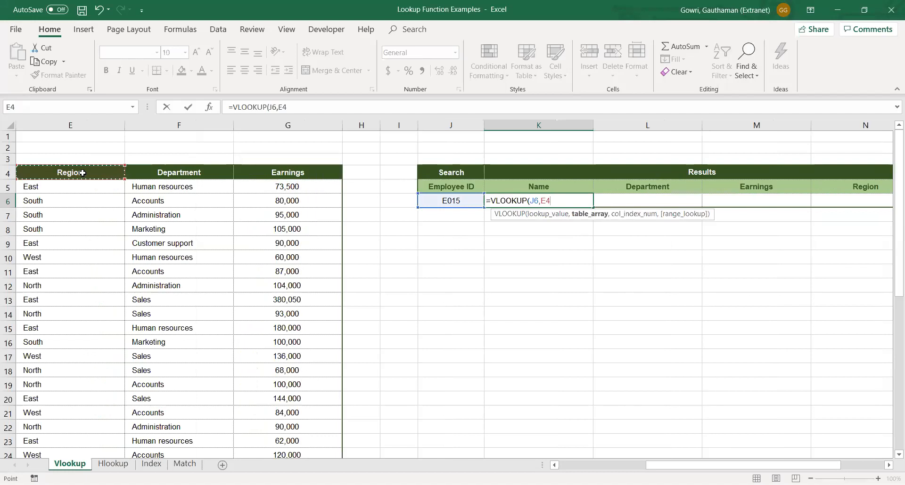
key("ctrl+Home")
key("Down")
key("Down")
key("Right")
key("Down")
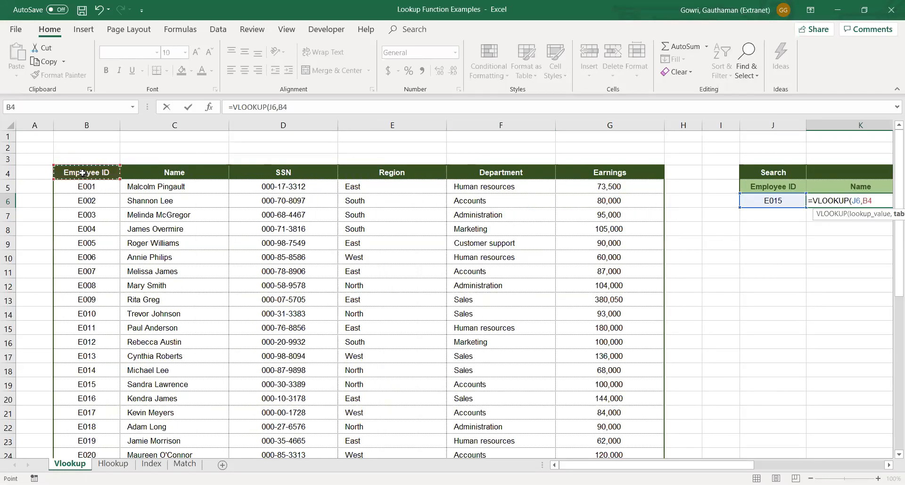
key("ctrl+shift+Down")
key("ctrl+shift+Right")
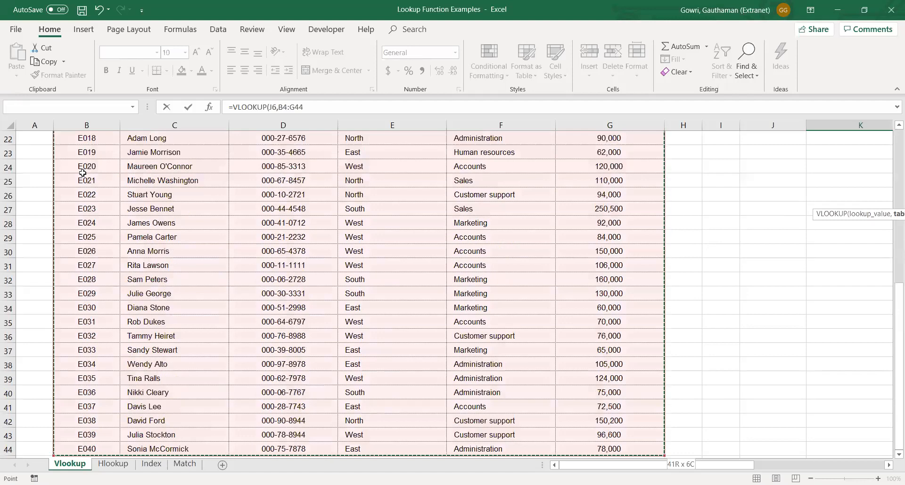
- Complete the VLOOKUP formula in K6 with column index 2 for the Name column and 0 for an exact match
type(",")
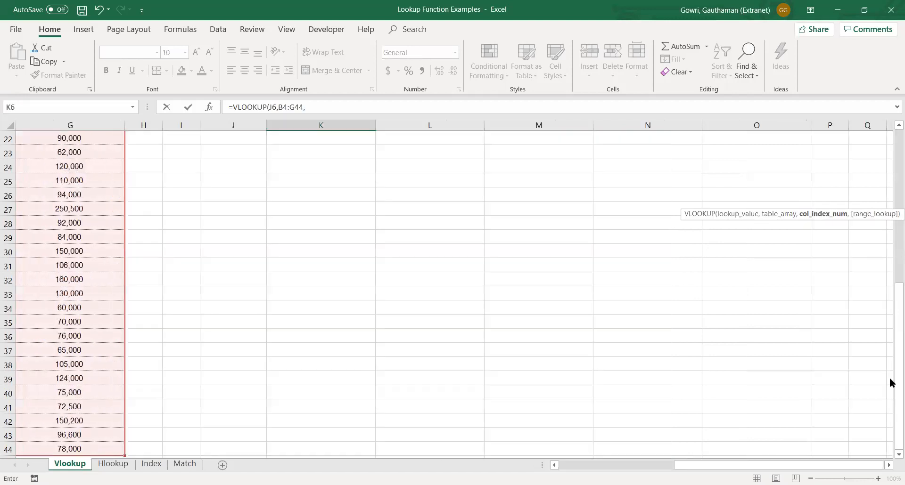
scroll(768, 458, "right", 3)
left_click_drag(890, 377, 889, 192)
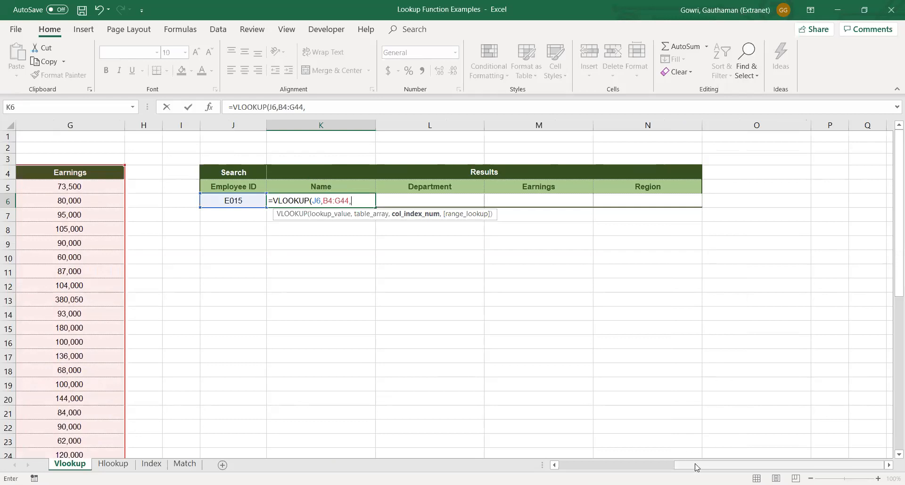
left_click_drag(696, 468, 582, 468)
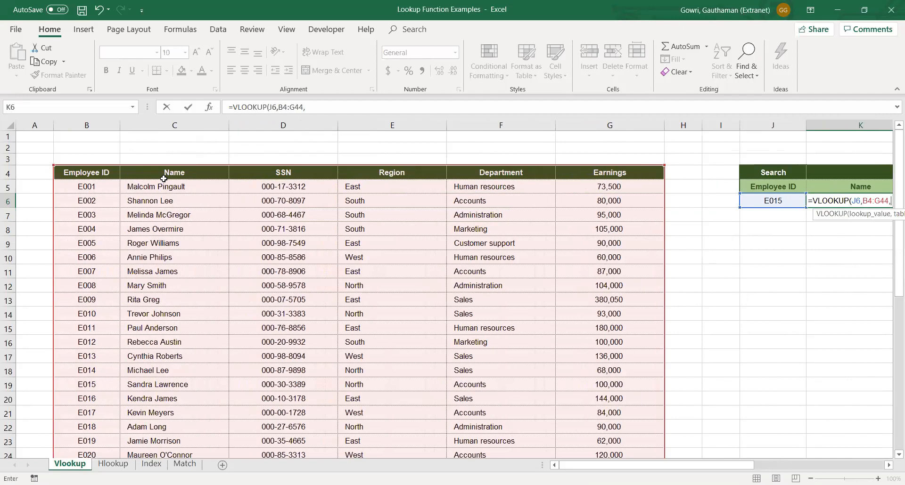
type("2")
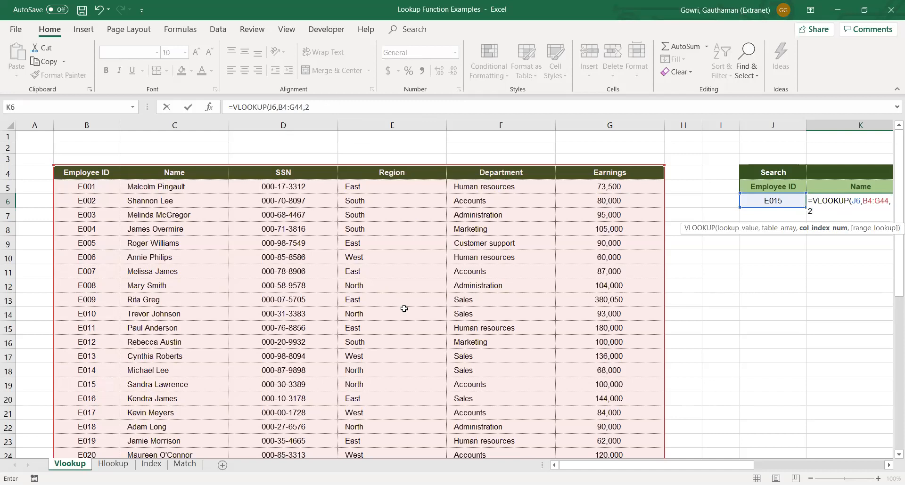
type(",")
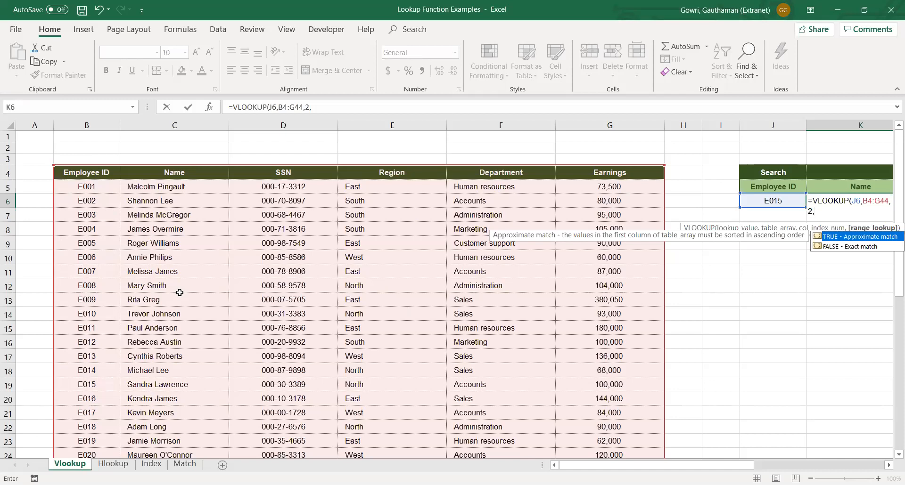
type(")")
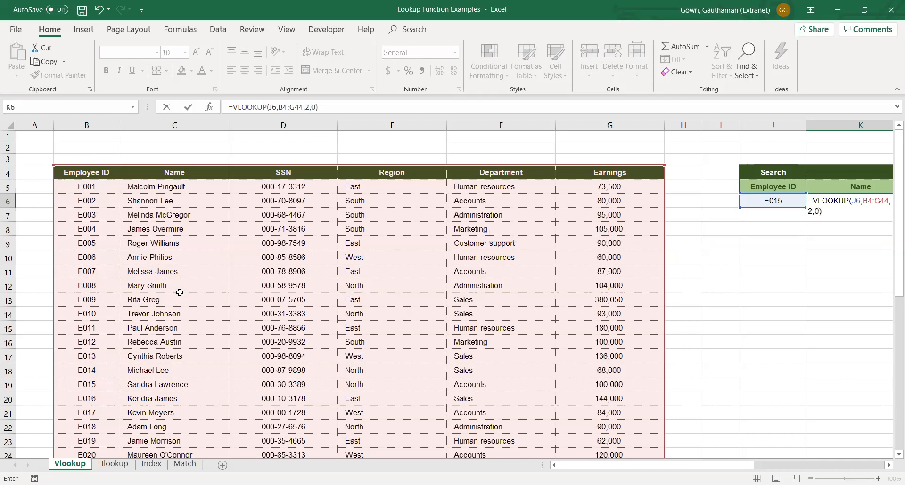
key("Return")
key("Up")
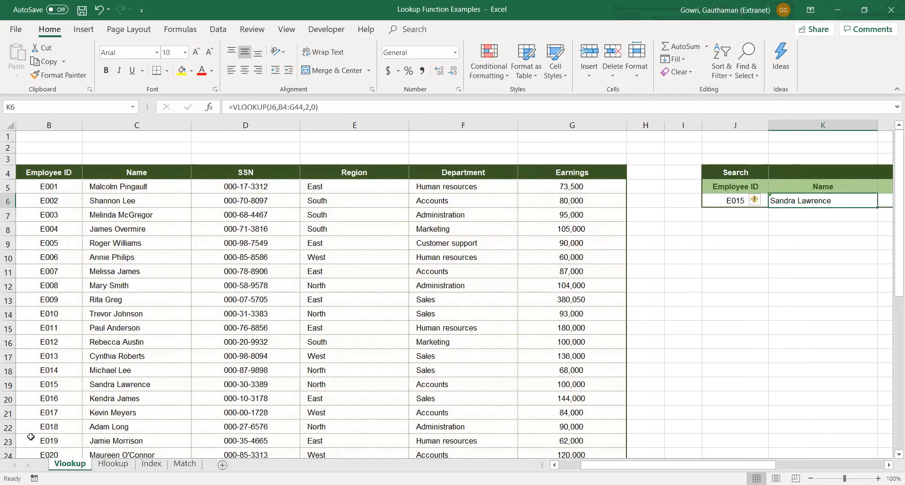
- Check the Name result against the matching Employee ID and Name in B19:C19 of the employee table
left_click_drag(48, 386, 190, 385)
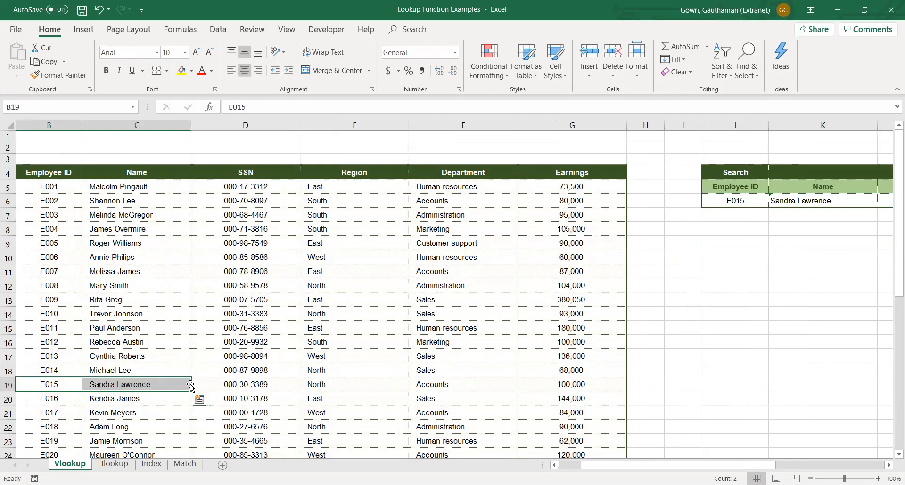
key("Tab")
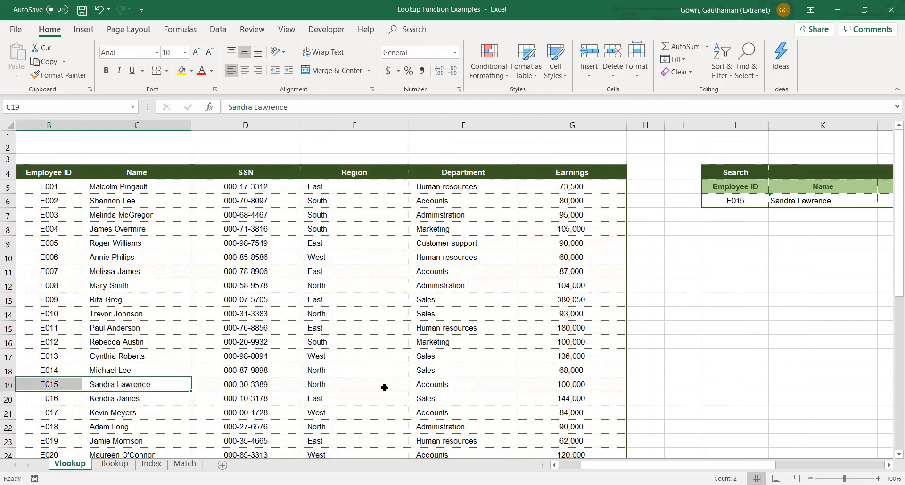
key("Up")
key("Up")
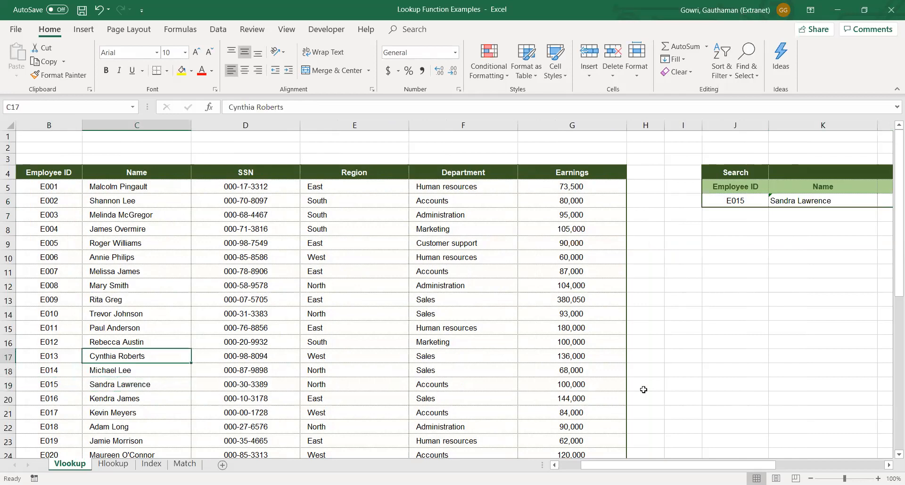
- Set the column index number of the VLOOKUP formula in K6 to 6
left_click(827, 202)
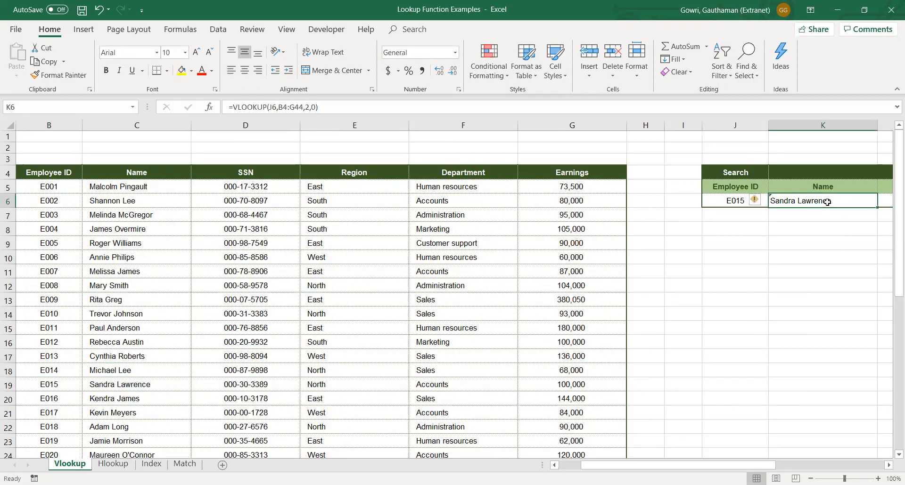
double_click(858, 203)
left_click(858, 202)
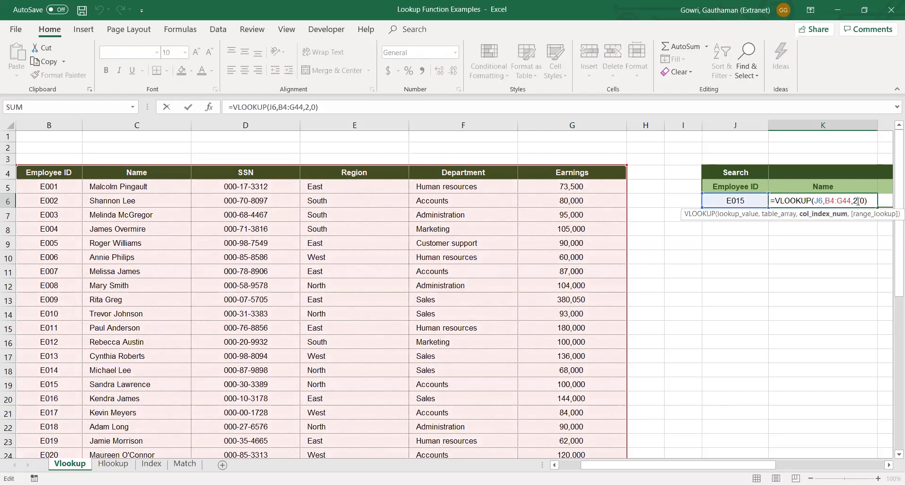
key("BackSpace")
type("6")
key("Return")
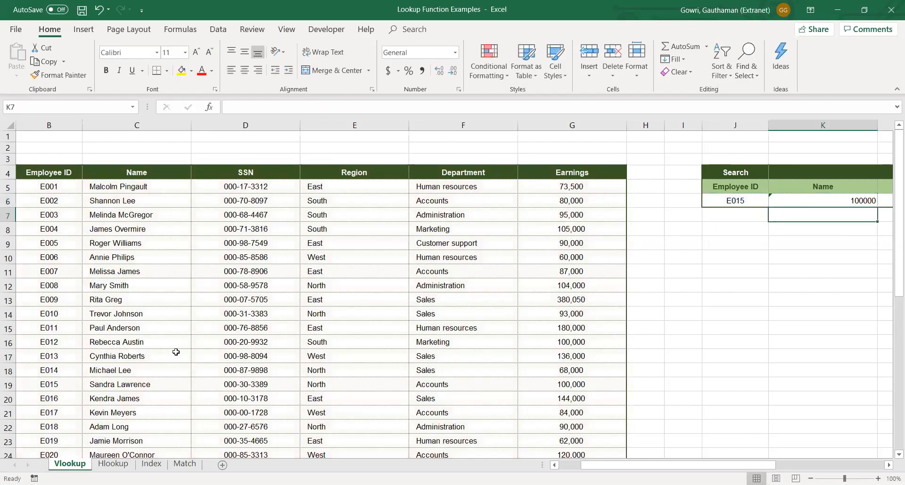
- Compare row 19 of the employee table, from Employee ID to Earnings, with the formula result and the search Employee ID in J6
left_click(51, 385)
left_click_drag(100, 386, 569, 382)
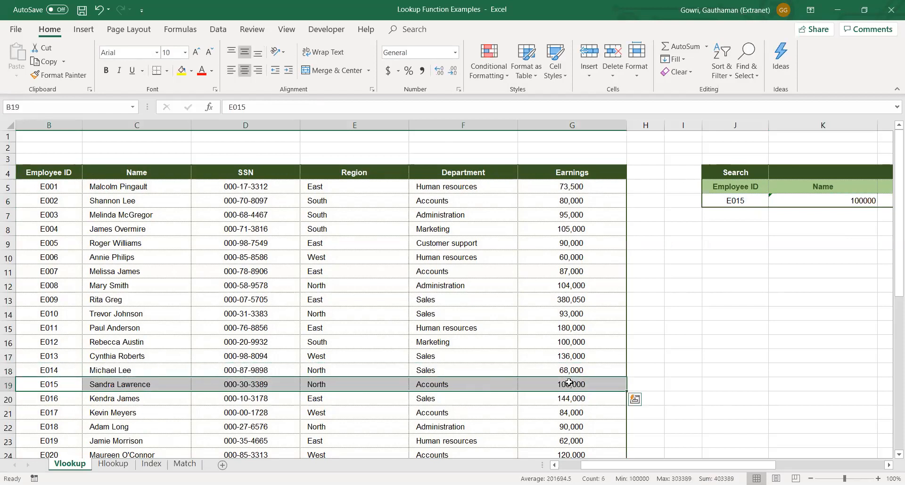
left_click(272, 330)
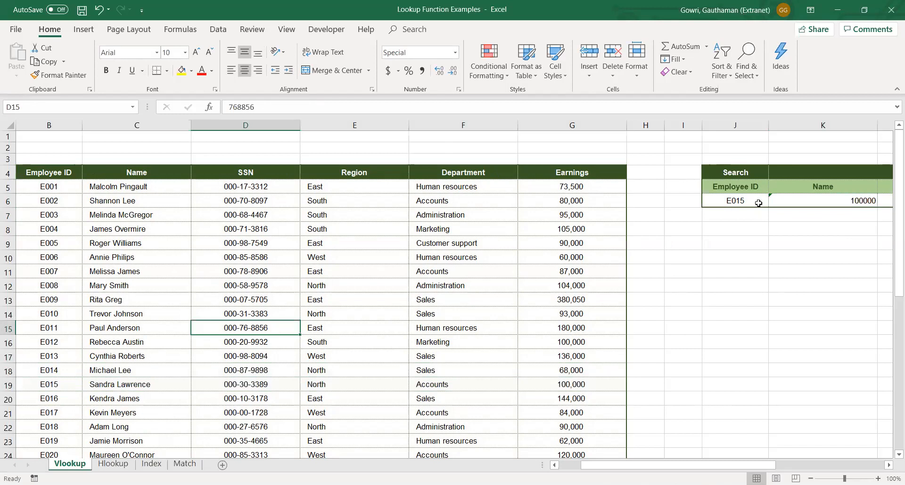
left_click(747, 201)
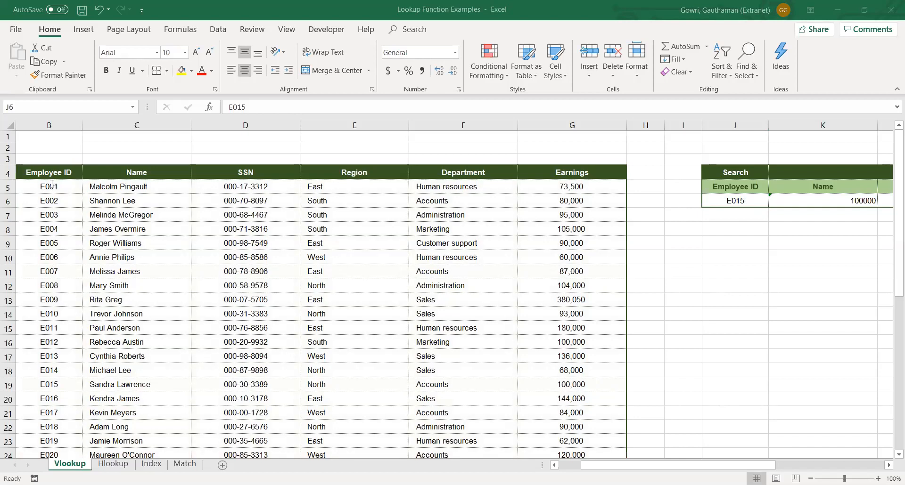
key("alt+Tab")
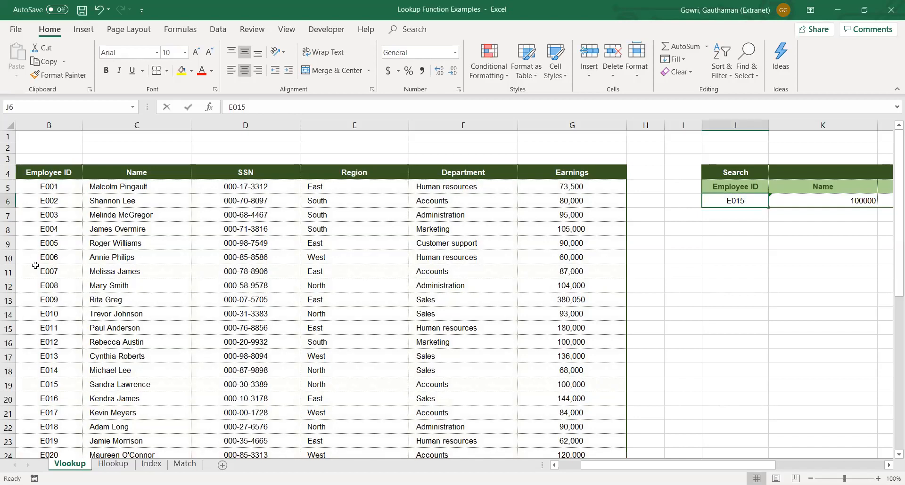
- Trace the lookup path down the Employee ID column from B5 to B13 and across that row to Earnings in G13
left_click(62, 187)
key("Down")
key("Down")
key("Down")
key("Down")
key("Down")
key("Down")
key("Down")
key("Down")
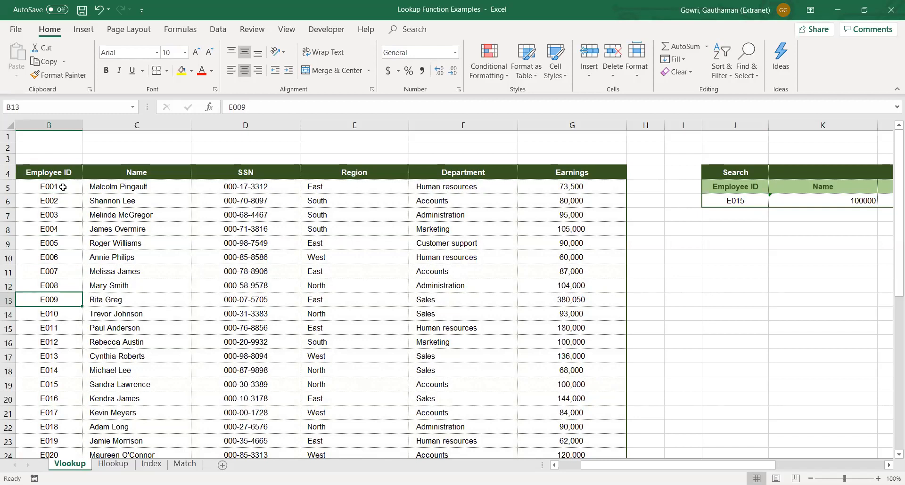
key("Right")
key("Right")
key("Right")
key("Right")
key("Right")
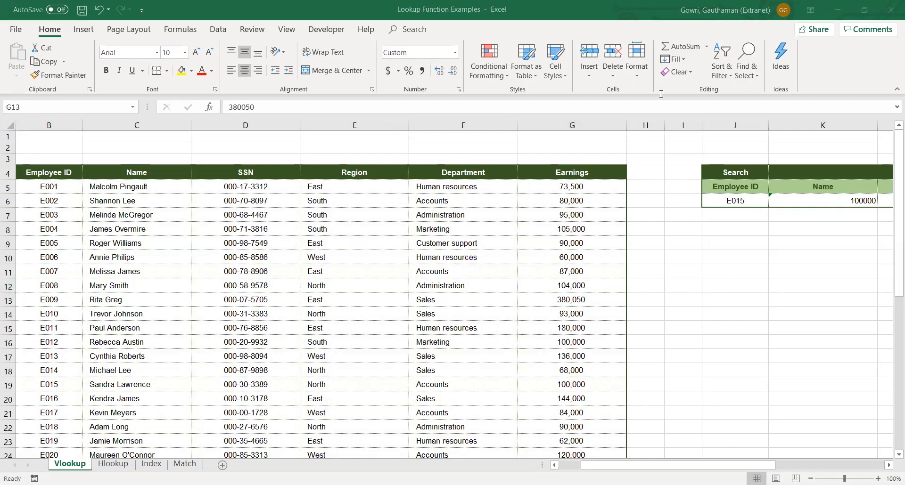
- Try to fill the VLOOKUP formula from K6 across the Department, Earnings and Region result cells, L6:N6
left_click(636, 463)
left_click_drag(701, 469, 787, 456)
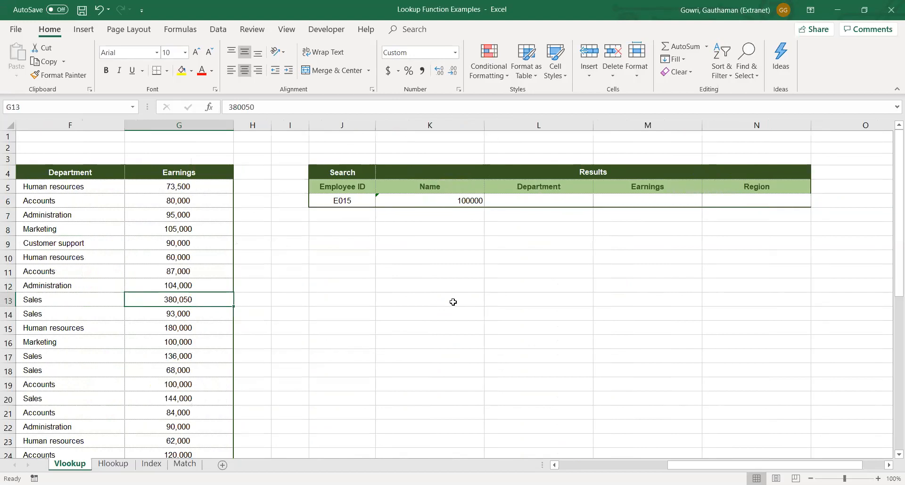
left_click(434, 202)
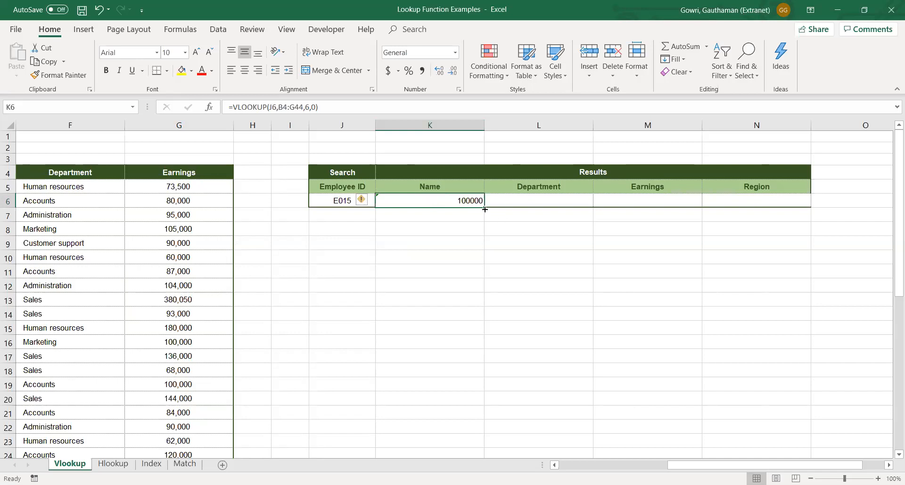
key("shift+Right")
key("shift+Right")
key("shift+Right")
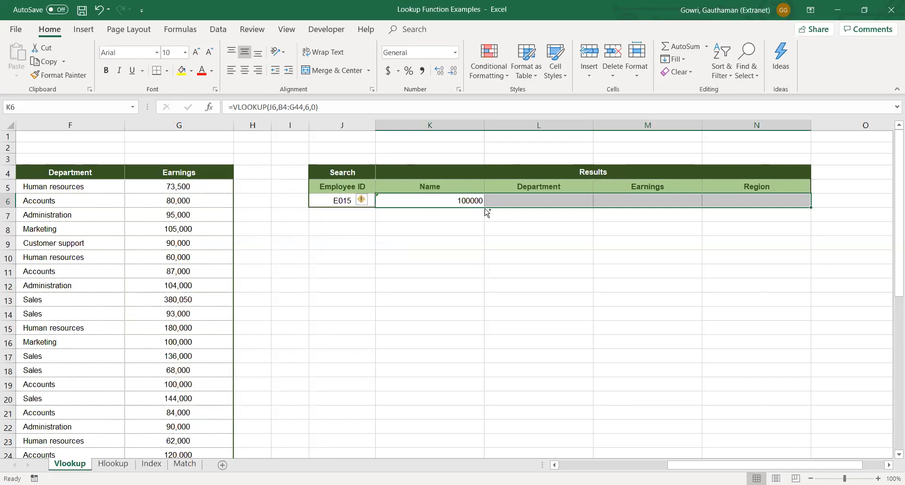
key("ctrl+r")
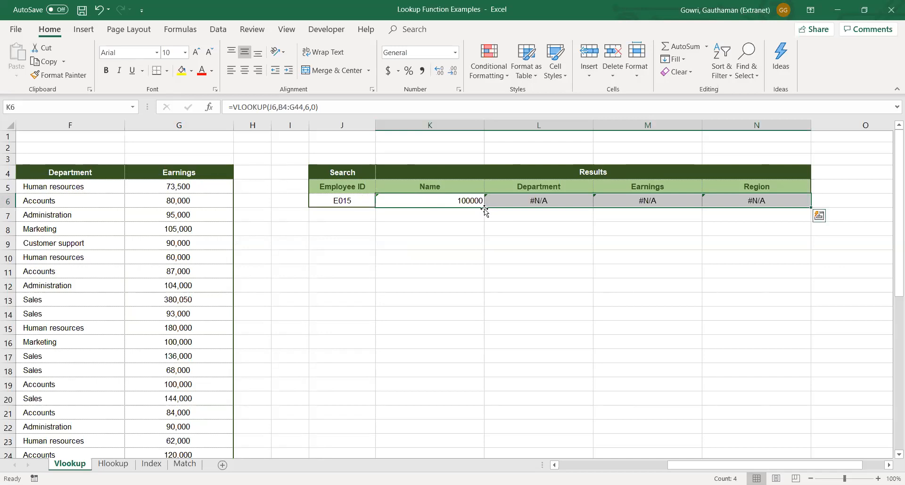
- Examine the cell references of the copied VLOOKUP formula in the Department result cell L6
left_click(551, 229)
left_click(530, 200)
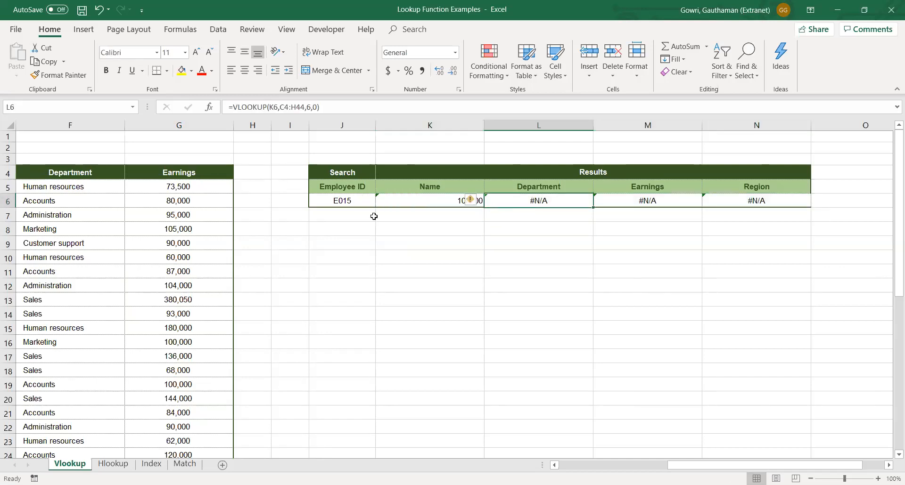
key("F2")
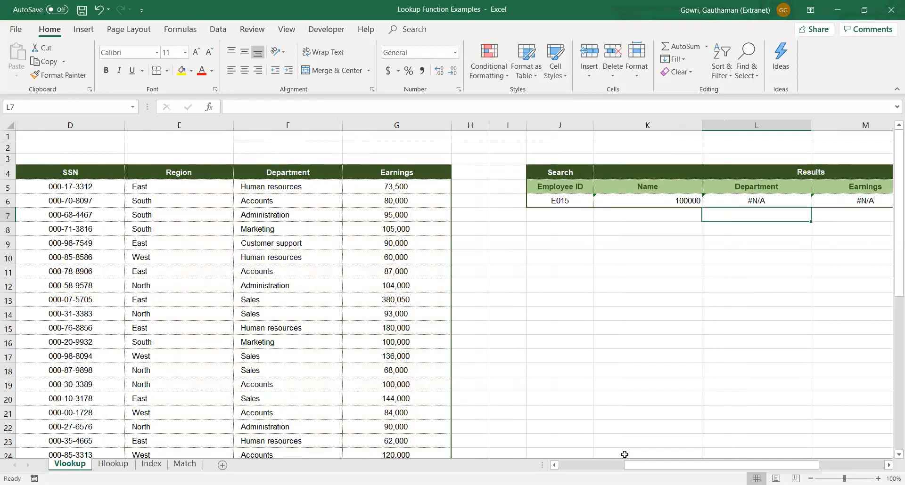
- Make the table array and lookup value in K6's VLOOKUP formula absolute, as $B$4:$G$44 and $J$6
left_click(620, 206)
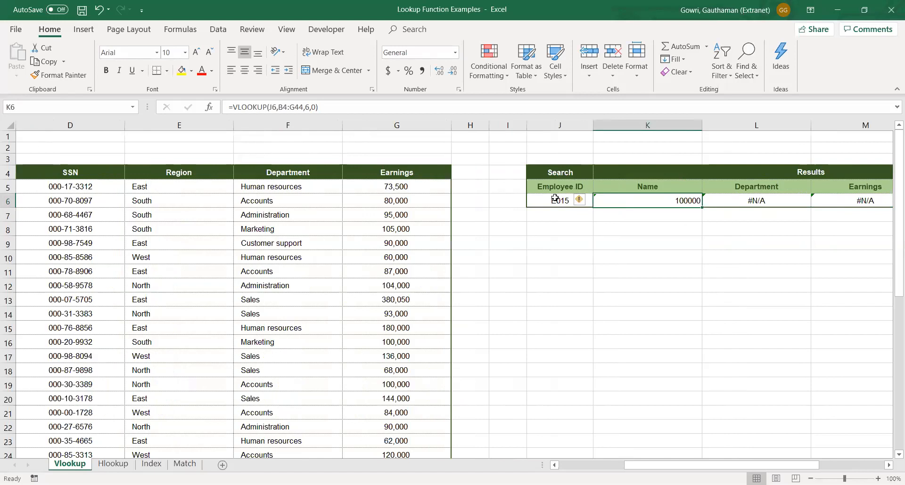
left_click(279, 107)
left_click_drag(279, 107, 304, 109)
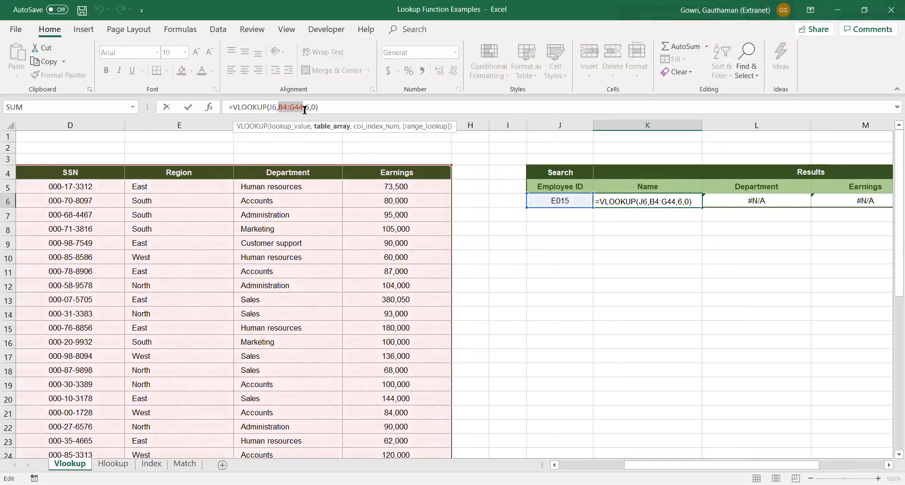
key("F4")
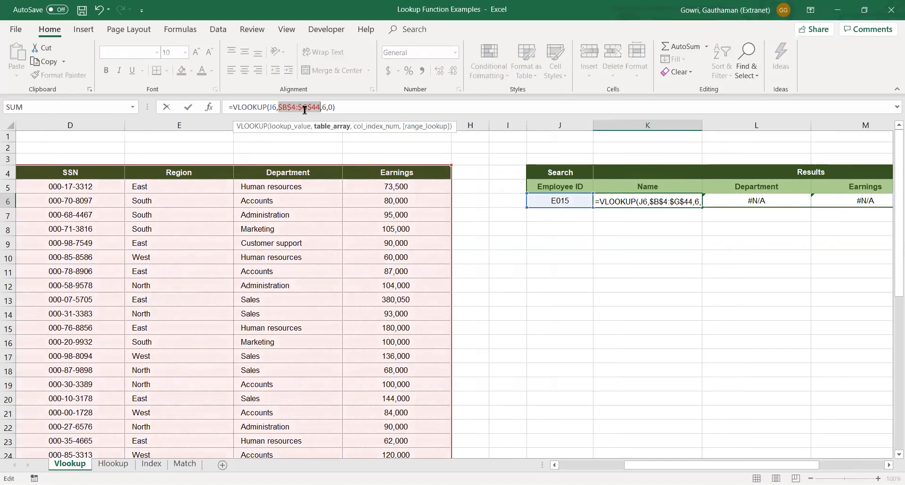
left_click(274, 107)
double_click(273, 108)
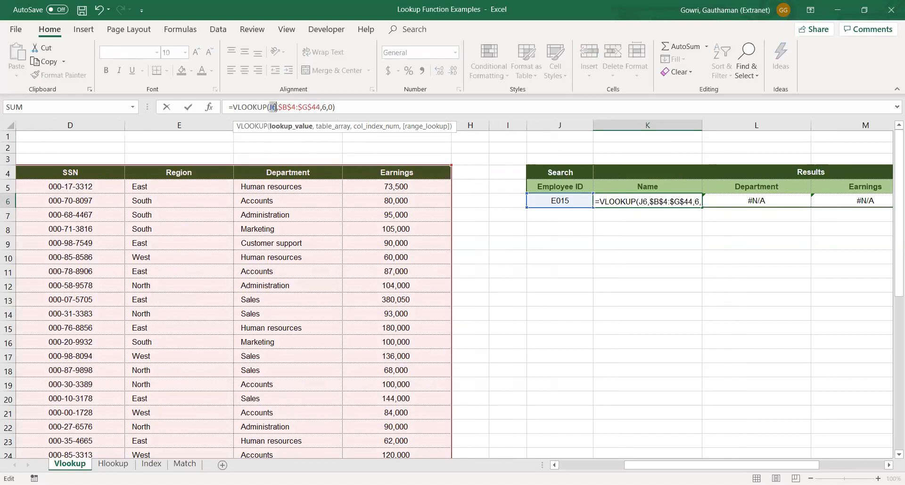
key("F4")
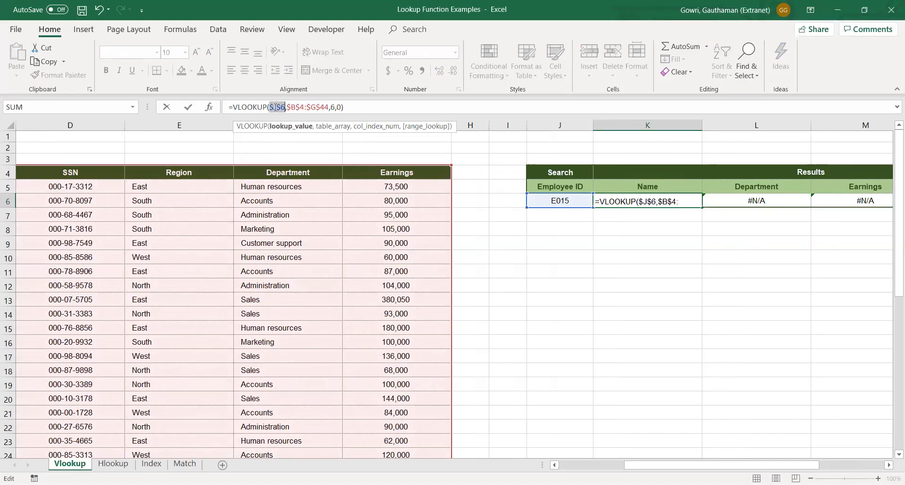
key("Return")
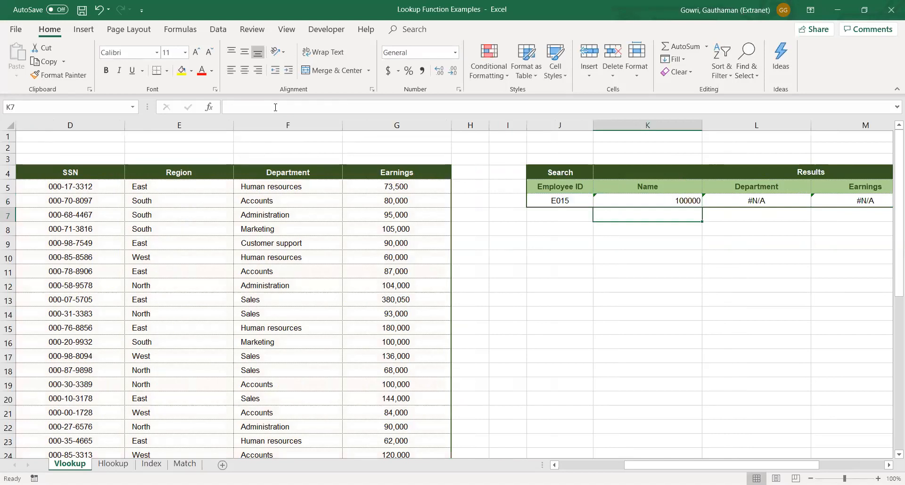
- Fill the VLOOKUP formula with absolute references from K6 across to N6, and check the copy in L6
key("Up")
key("ctrl+shift+Right")
key("ctrl+r")
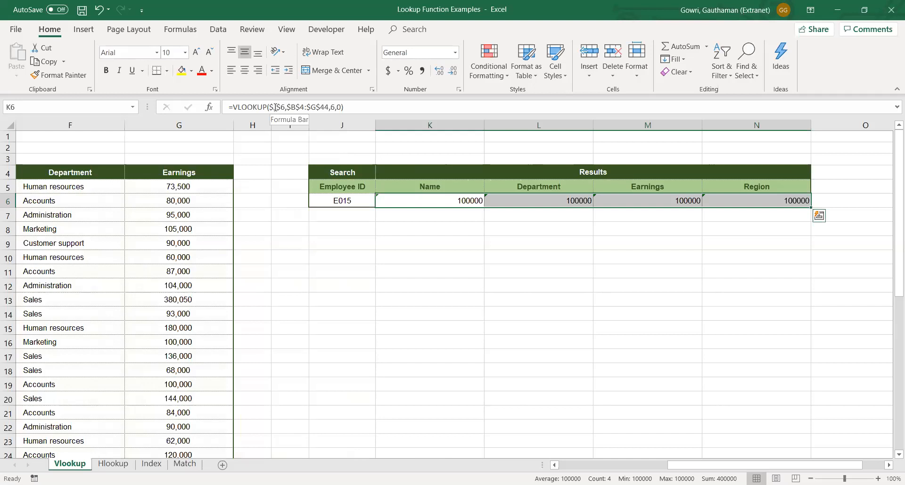
key("Right")
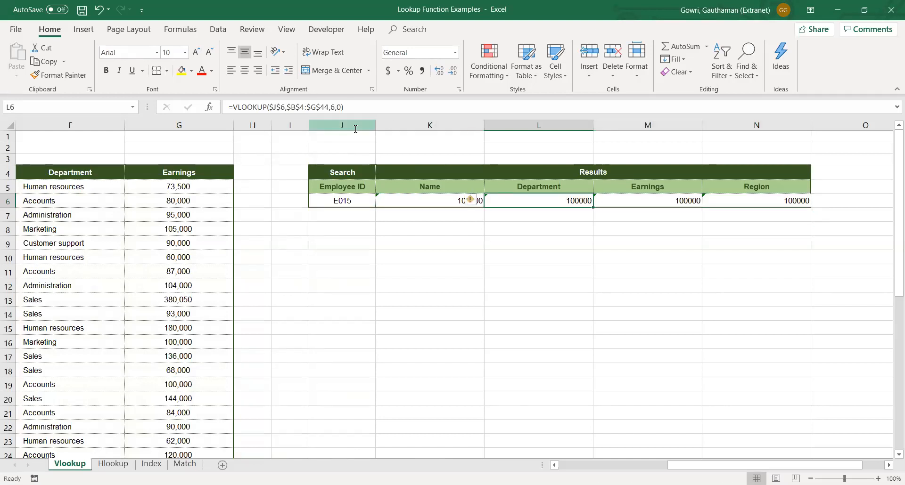
- Set the column index of the Name result's VLOOKUP formula in K6 to 2
left_click(441, 201)
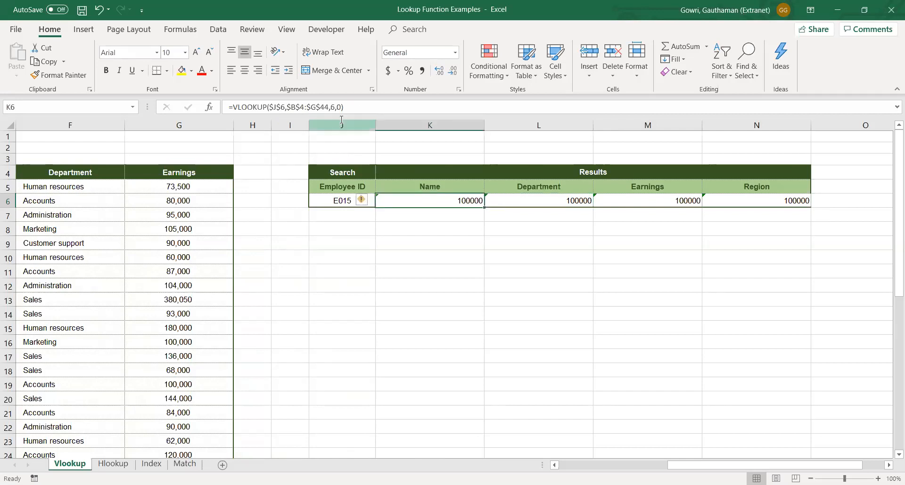
left_click(335, 108)
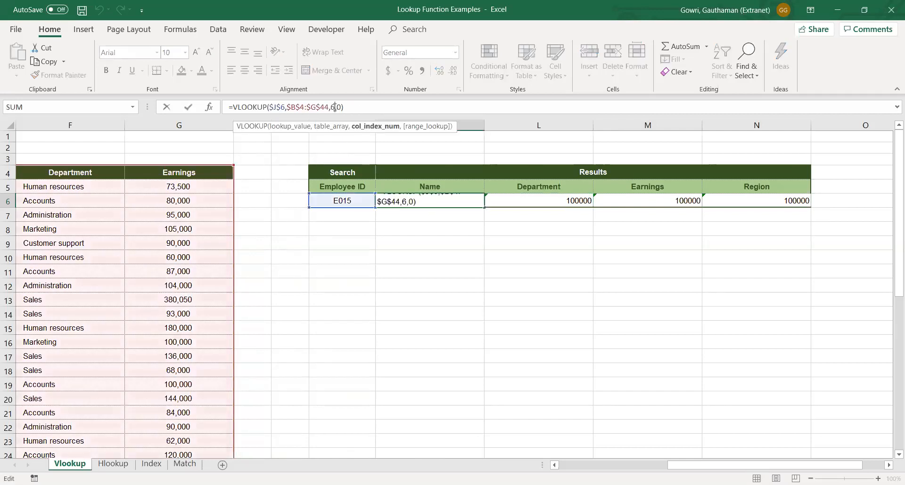
key("BackSpace")
type("2")
key("Right")
key("Return")
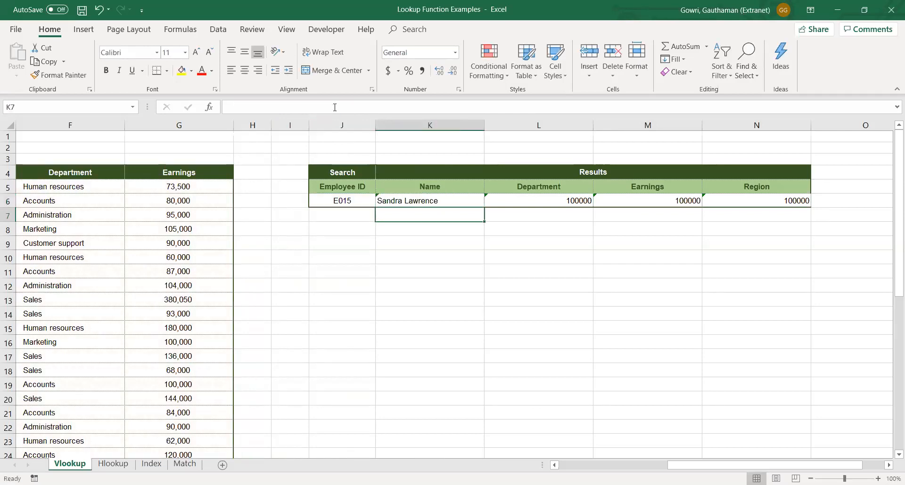
- Set the column index of the Department result's VLOOKUP formula in L6 to 5
key("Up")
key("Right")
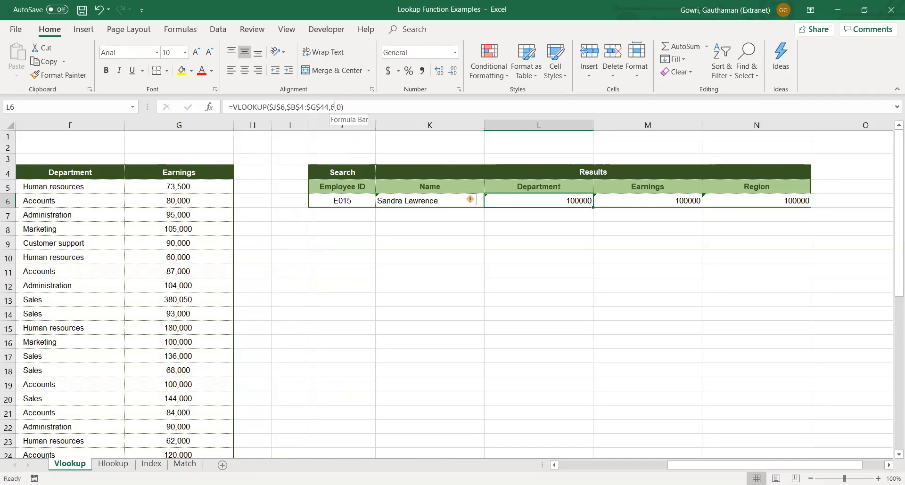
left_click(335, 107)
key("BackSpace")
type("5")
key("Return")
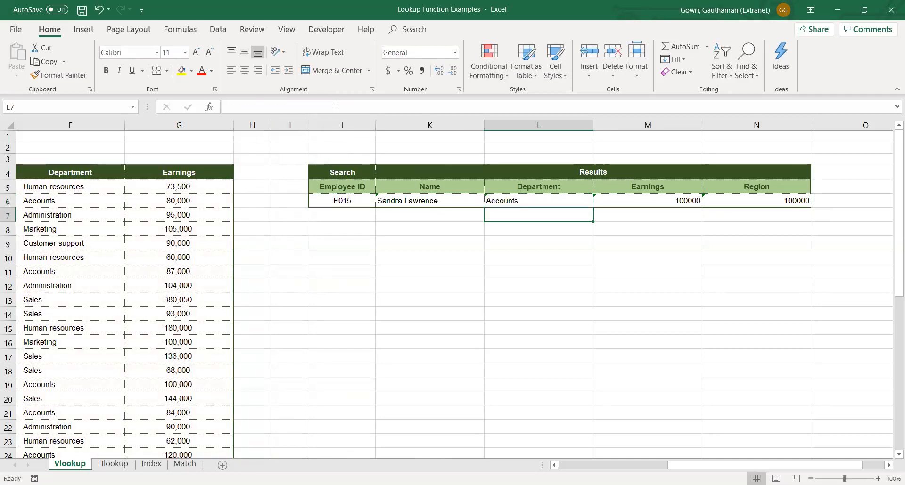
- Check the column index of the Earnings result's VLOOKUP formula in M6 without changing it
key("Up")
key("Right")
left_click(334, 107)
left_click(335, 107)
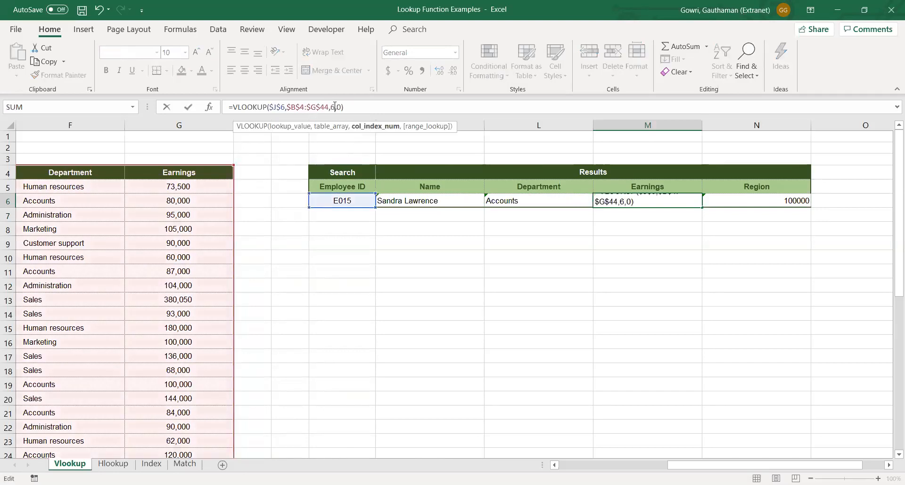
key("Return")
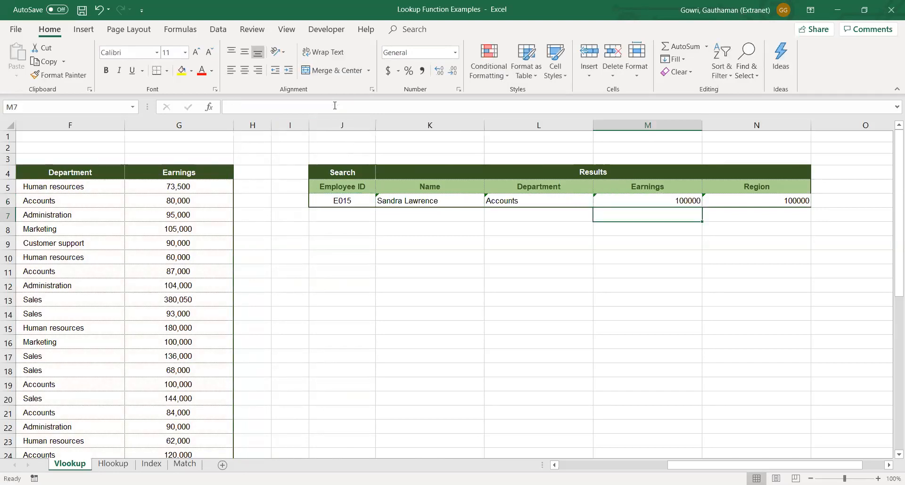
- Set the column index of the Region result's VLOOKUP formula in N6 to 4
key("Up")
key("Right")
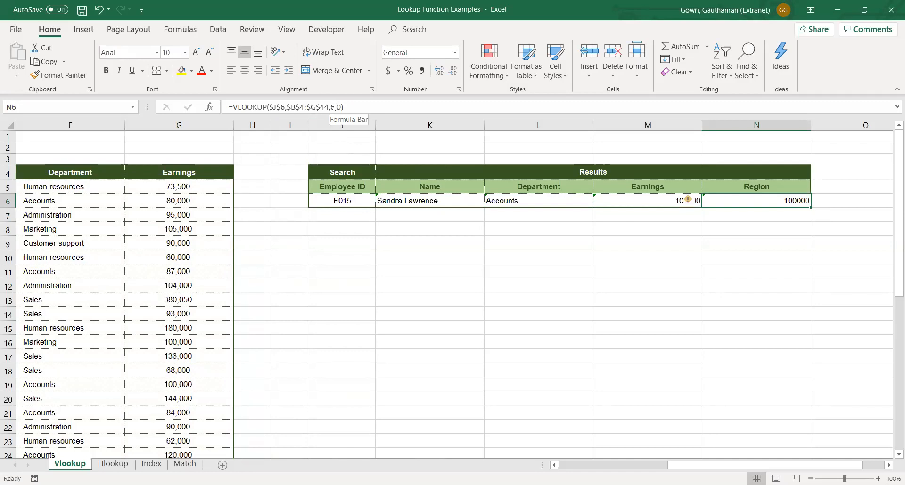
left_click(335, 105)
key("BackSpace")
type("4")
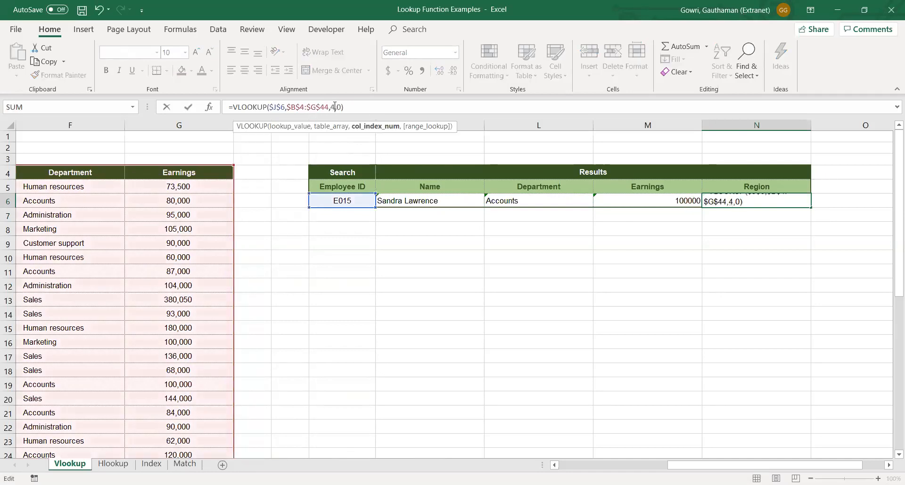
key("Return")
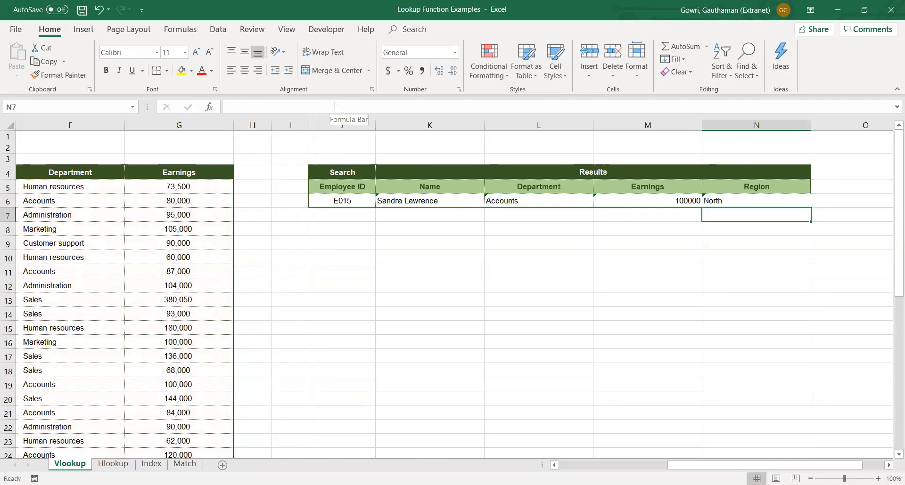
key("Left")
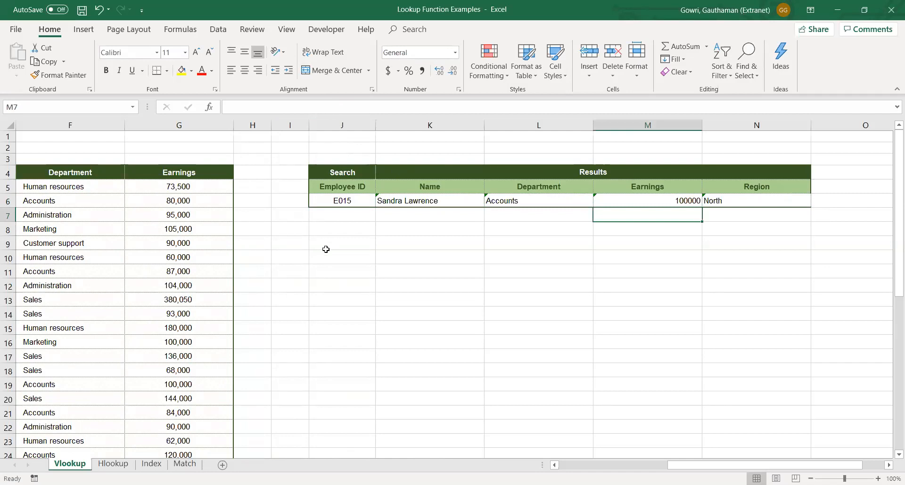
- Test the lookups by changing search cell J6 to the employee ID listed in B5
left_click(345, 199)
double_click(352, 201)
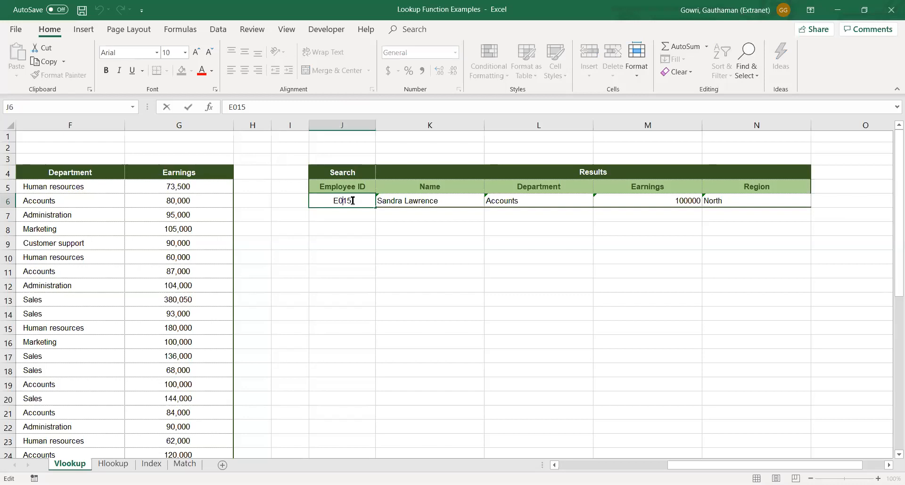
type("0")
key("BackSpace")
key("Return")
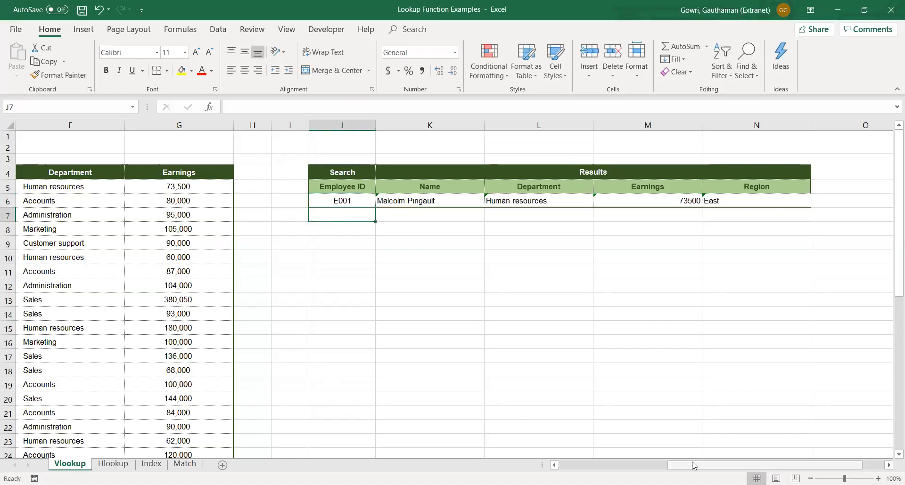
- Test the lookups with an employee ID missing from the table in J6, and inspect the Name formula in K6
left_click_drag(693, 466, 718, 449)
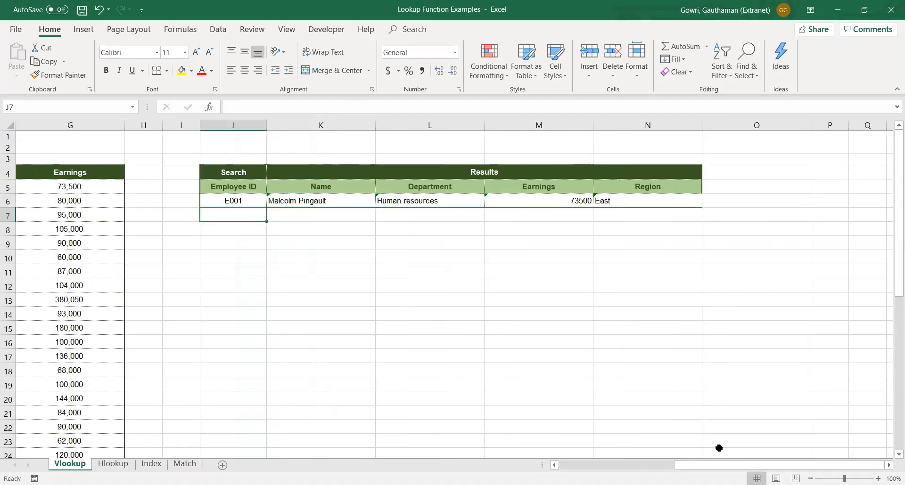
left_click(250, 201)
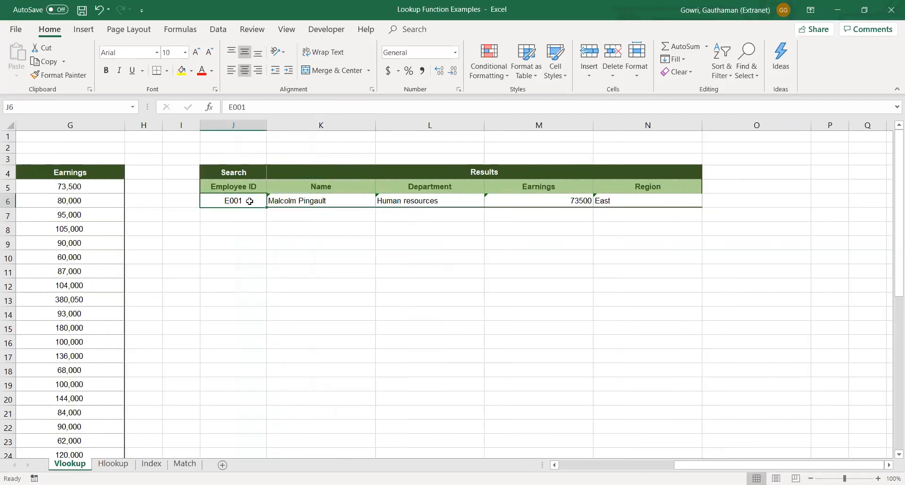
type("E")
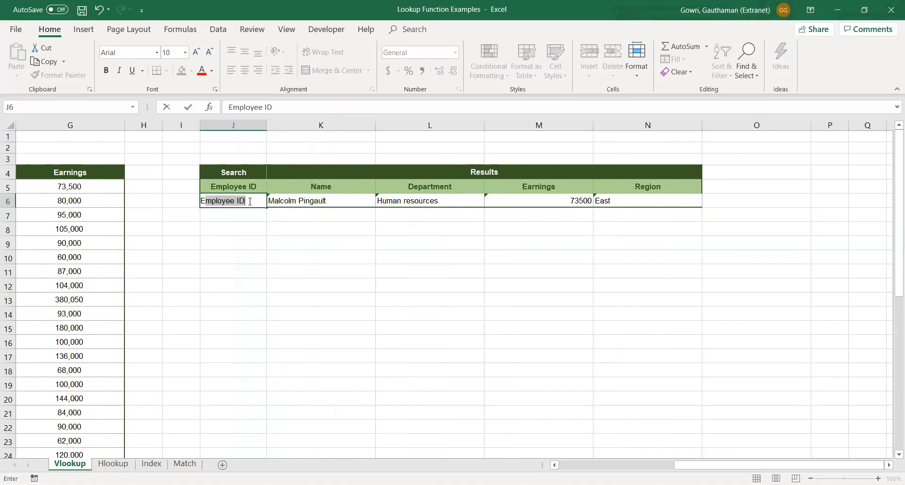
type("090")
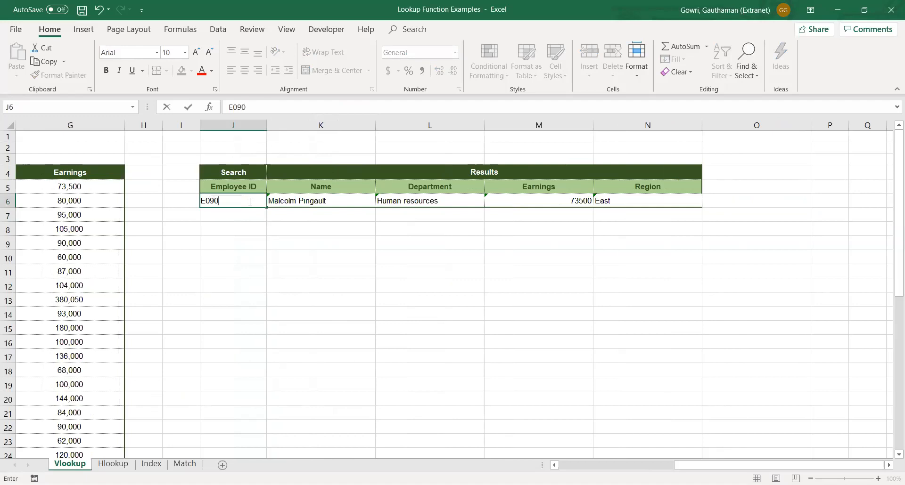
key("Return")
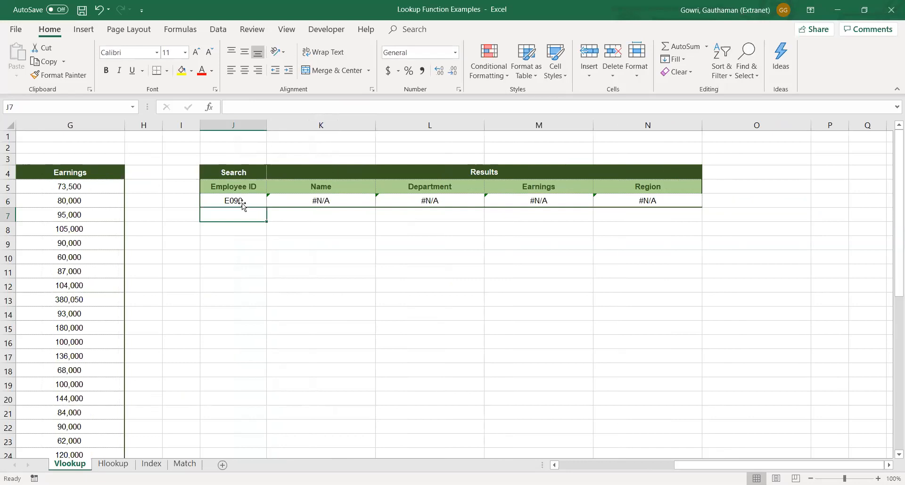
left_click(224, 206)
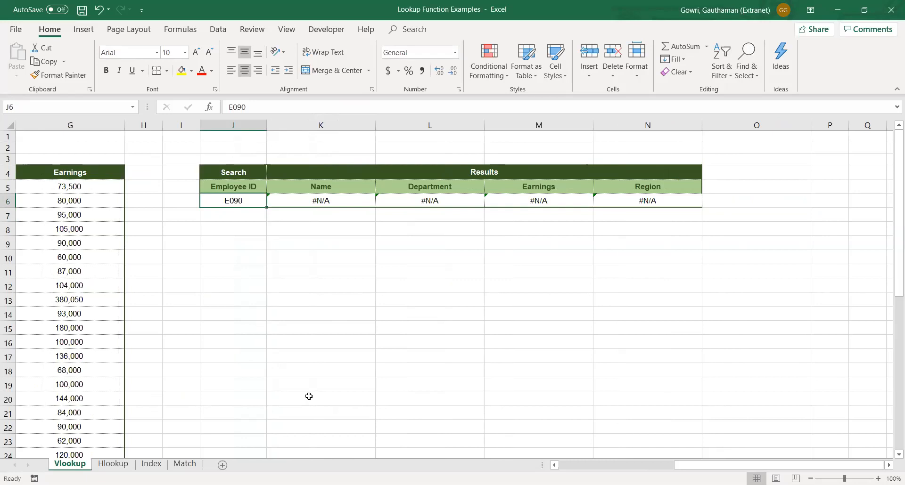
left_click(339, 201)
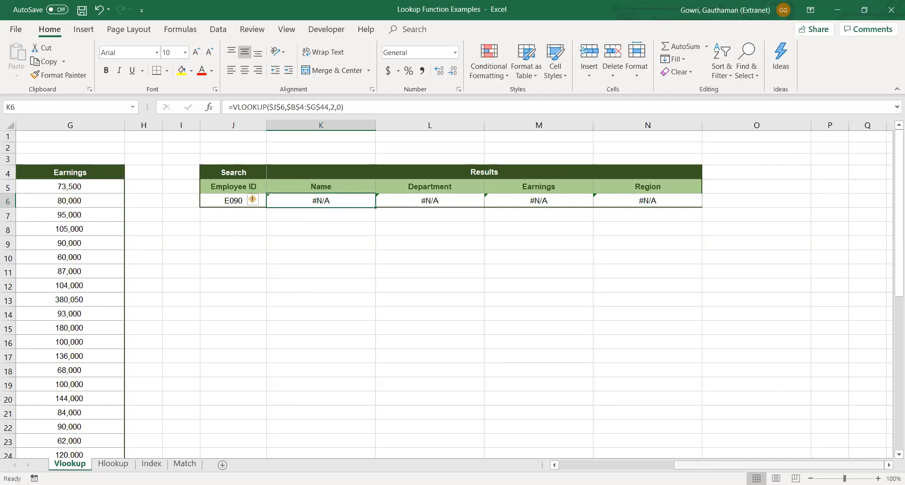
- Enter the employee ID listed in B9 in search cell J6 and review the results across K6:N6
left_click_drag(704, 468, 589, 466)
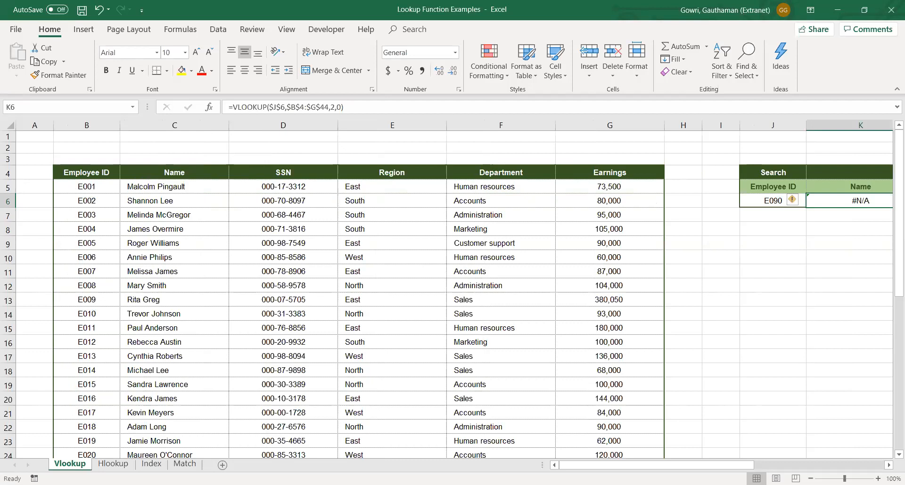
left_click(773, 199)
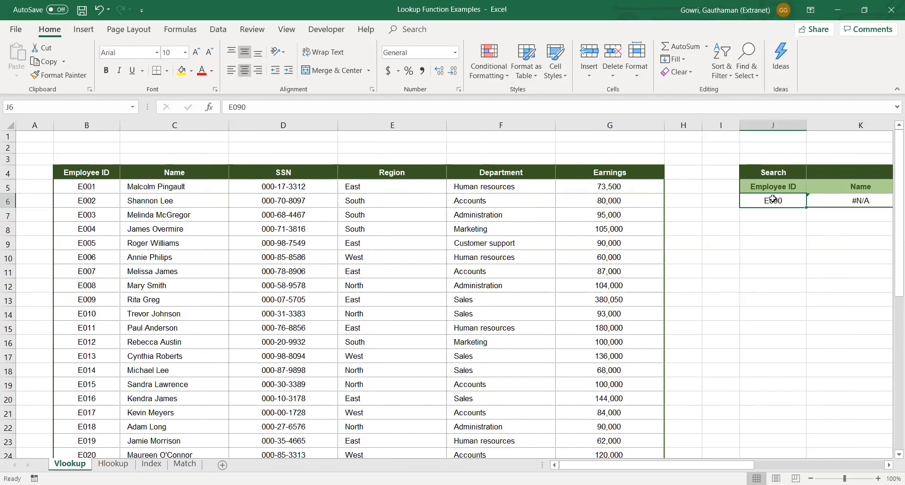
type("E00")
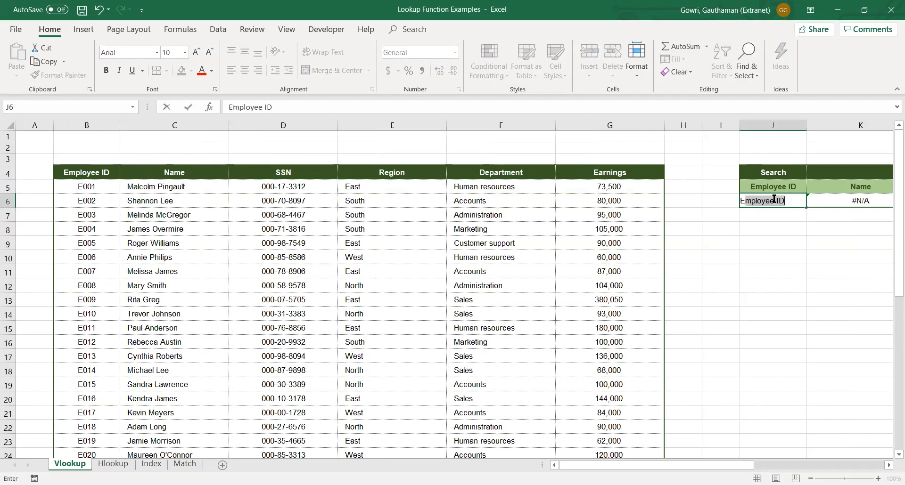
type("5")
key("Return")
key("Right")
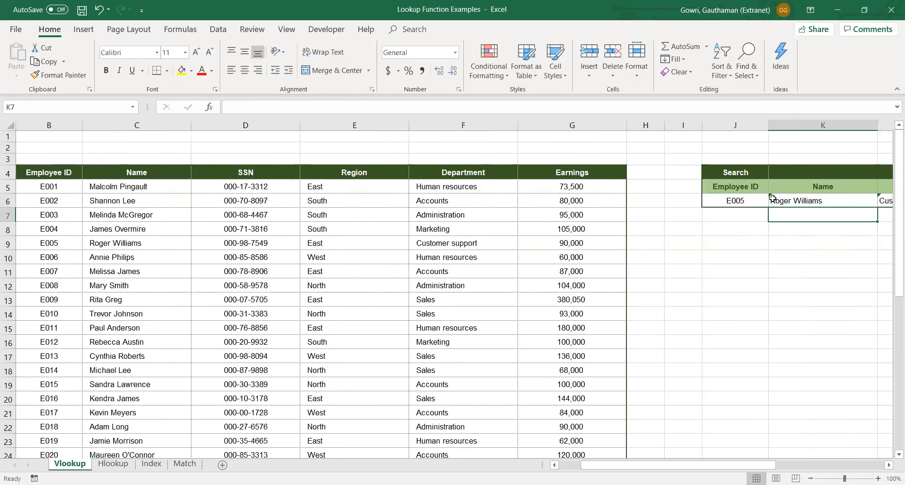
key("Right")
key("Right")
key("Right")
key("Right")
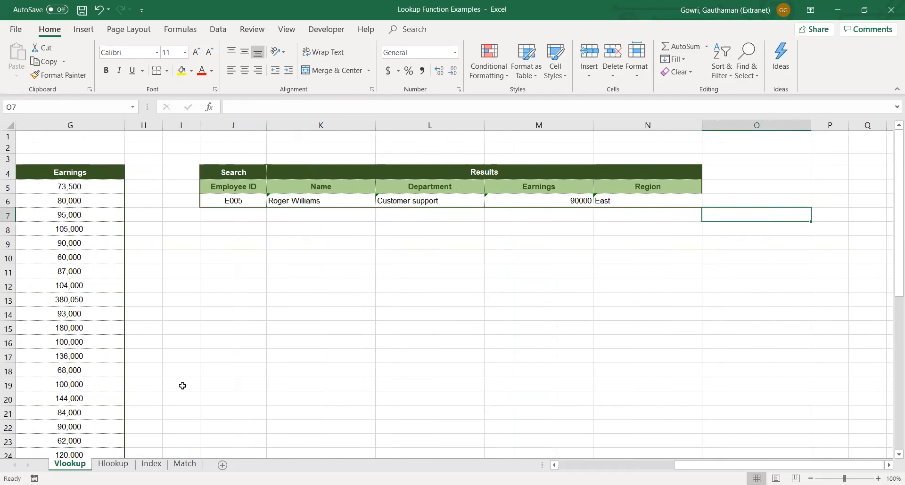
- Examine the employee table's ID column and the record in row 18 from Employee ID across to Earnings
left_click_drag(691, 466, 540, 469)
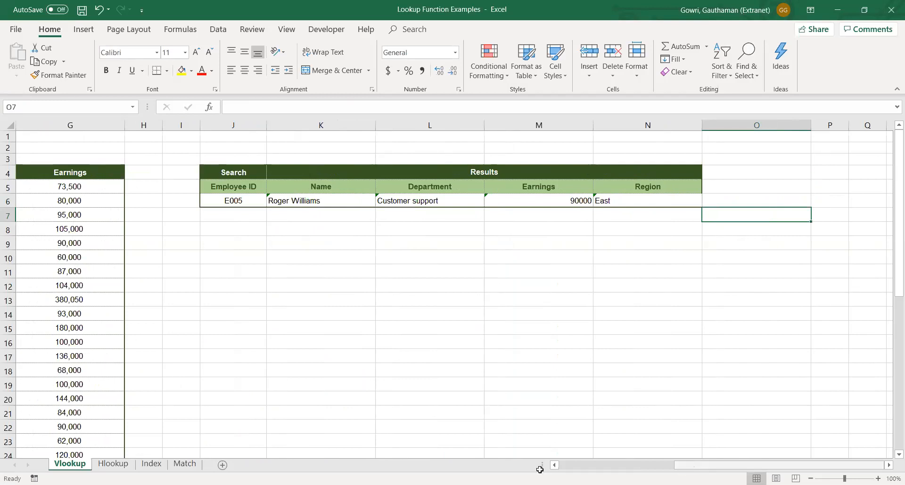
left_click(91, 187)
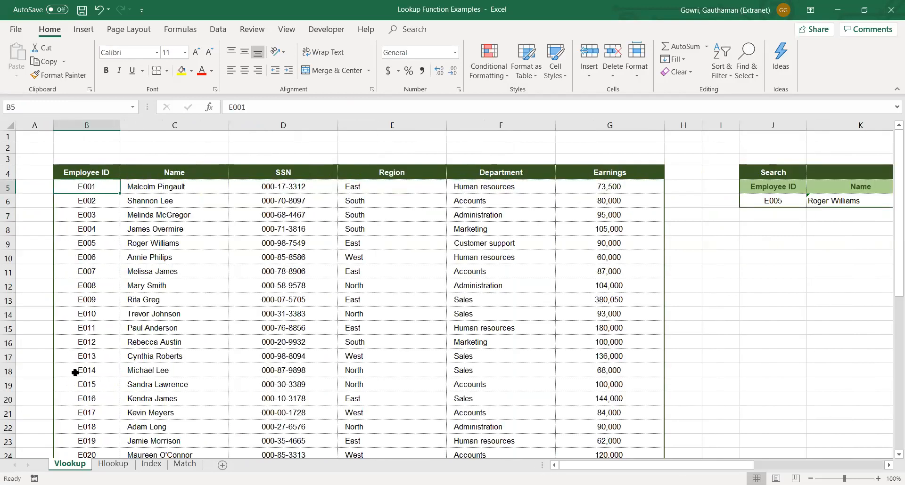
left_click(77, 368, "shift")
left_click(77, 367)
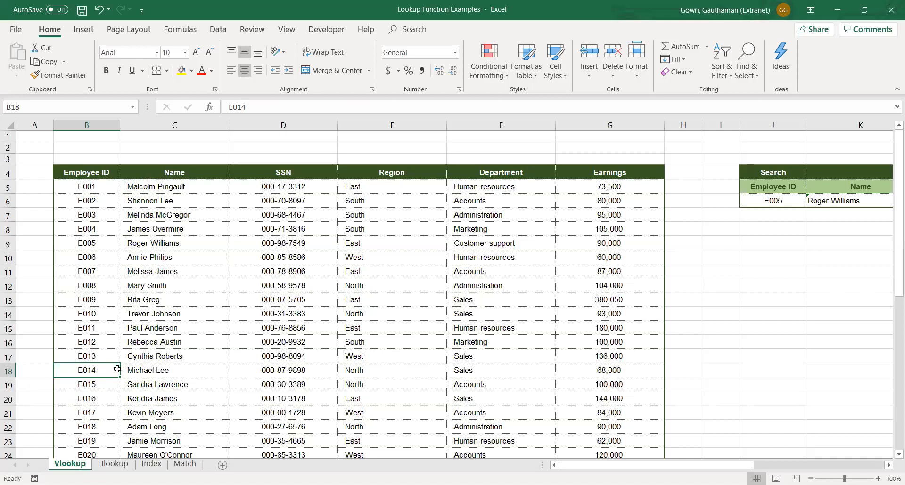
left_click_drag(117, 370, 156, 368)
left_click(158, 368)
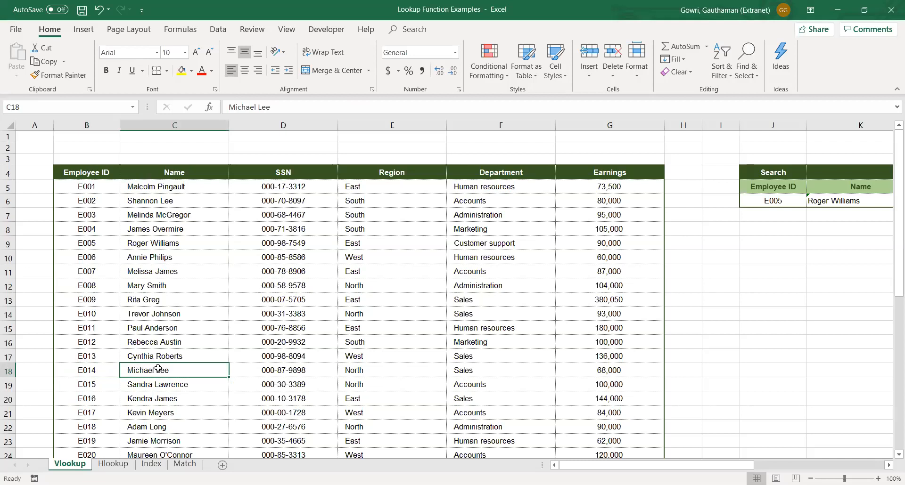
left_click(572, 366)
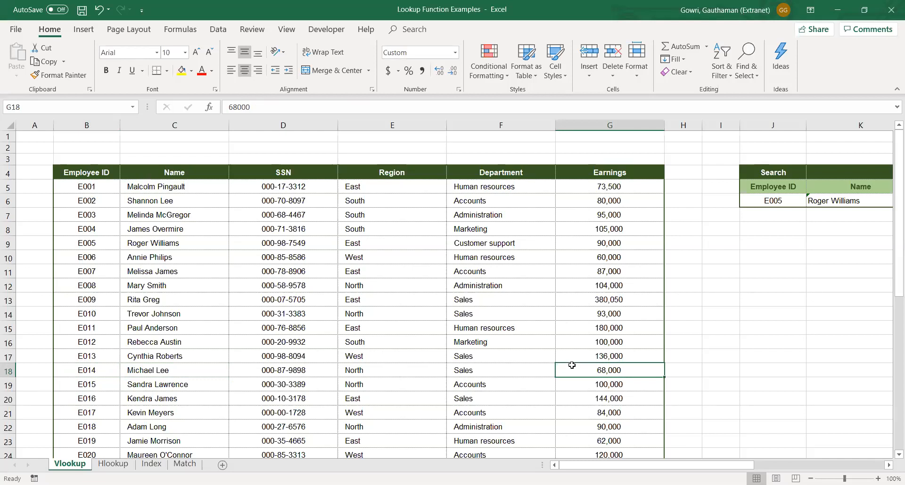
left_click(742, 375)
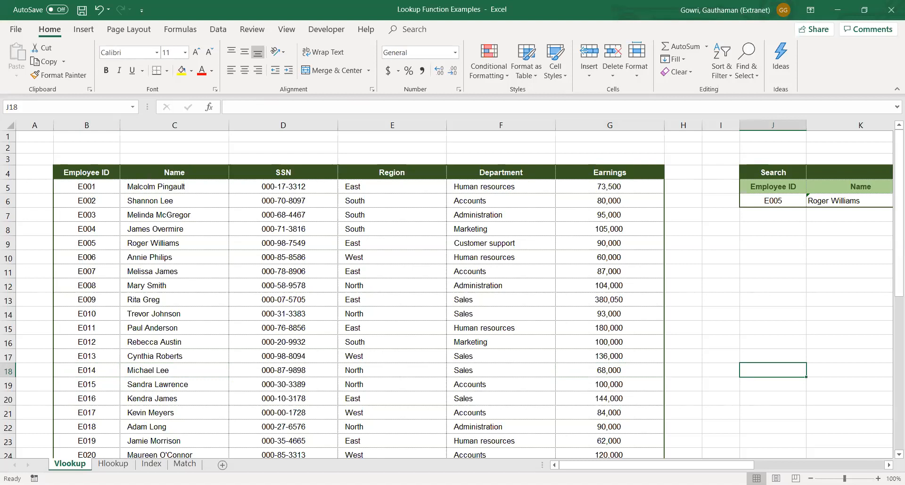
- Switch to the Hlookup sheet and examine the quarterly profit table, its search area and the row labels in B4:B11
left_click(118, 465)
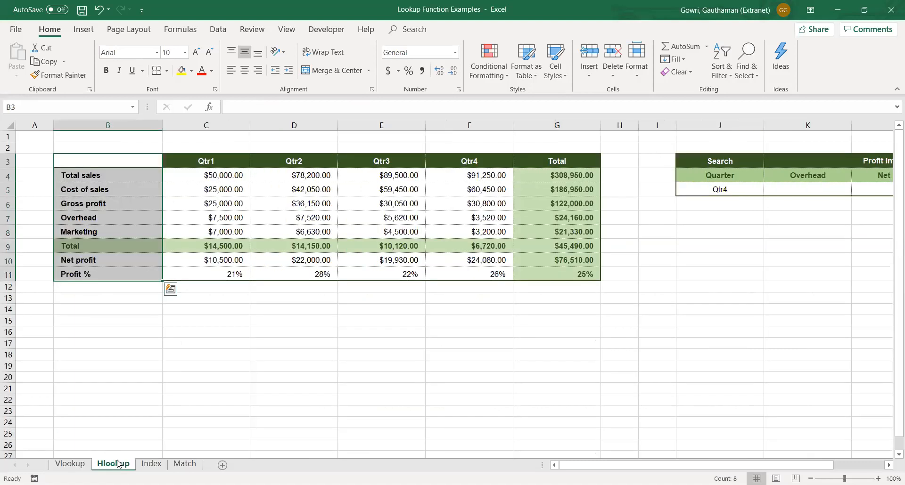
left_click(244, 239)
left_click(251, 241)
key("Right")
key("Right")
key("Right")
key("Right")
key("Right")
key("Right")
key("Right")
key("Right")
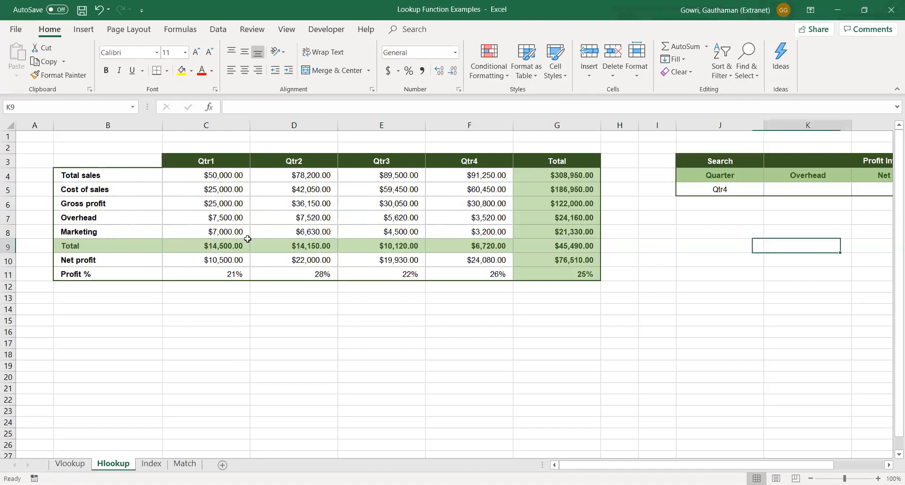
key("Right")
key("Left")
key("Left")
key("Left")
key("Left")
key("Left")
key("Left")
key("Left")
key("Left")
key("Left")
key("Left")
key("Left")
key("Left")
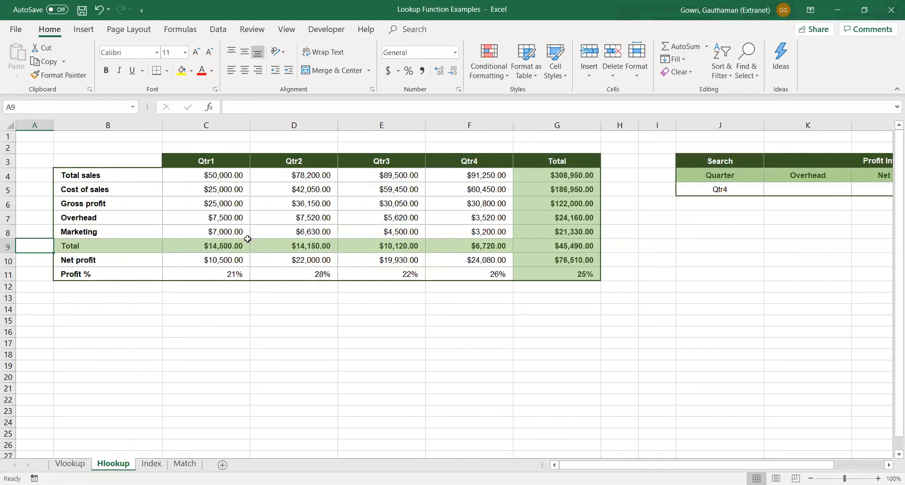
left_click(115, 174)
left_click_drag(115, 174, 99, 274)
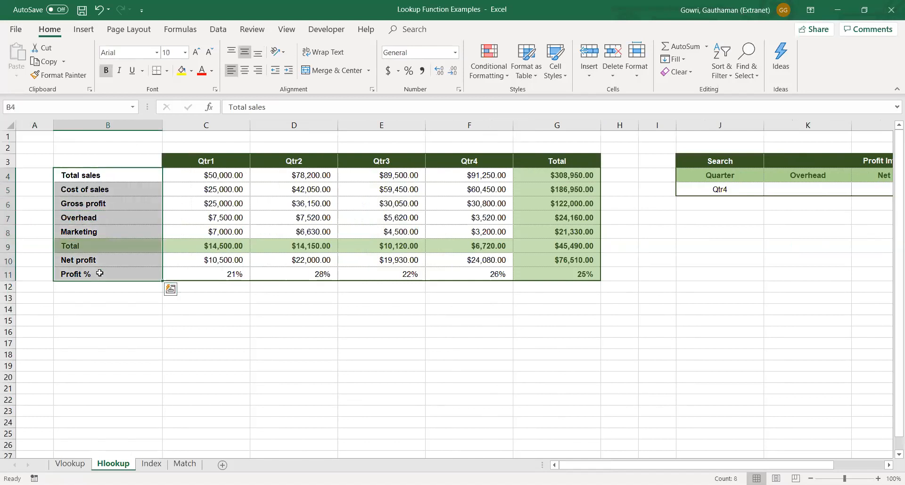
- Examine the quarter headers C3:F3, search cell J5, the Overhead cell K5 and the header row B3:G3
left_click_drag(196, 161, 471, 158)
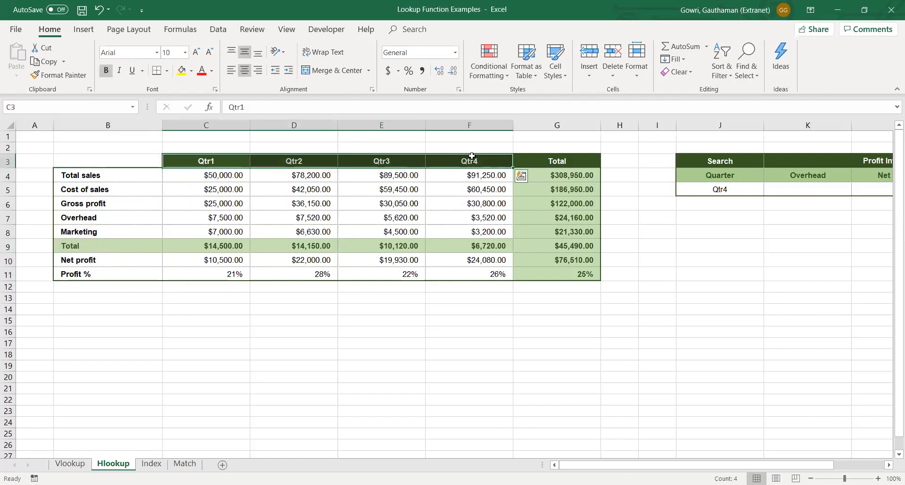
left_click(736, 190)
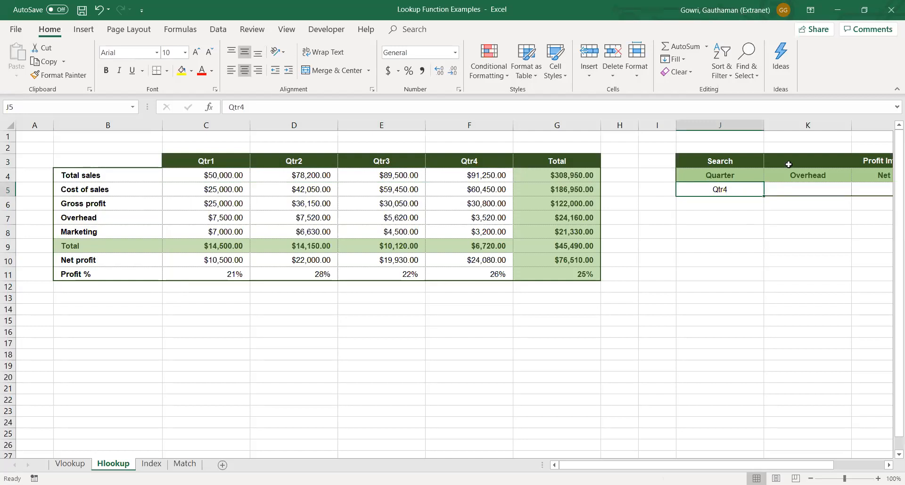
left_click(798, 189)
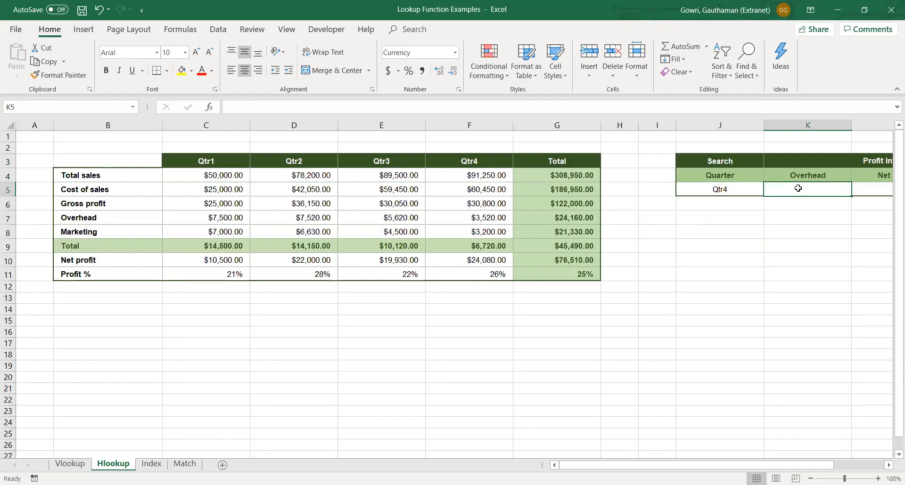
left_click(727, 190)
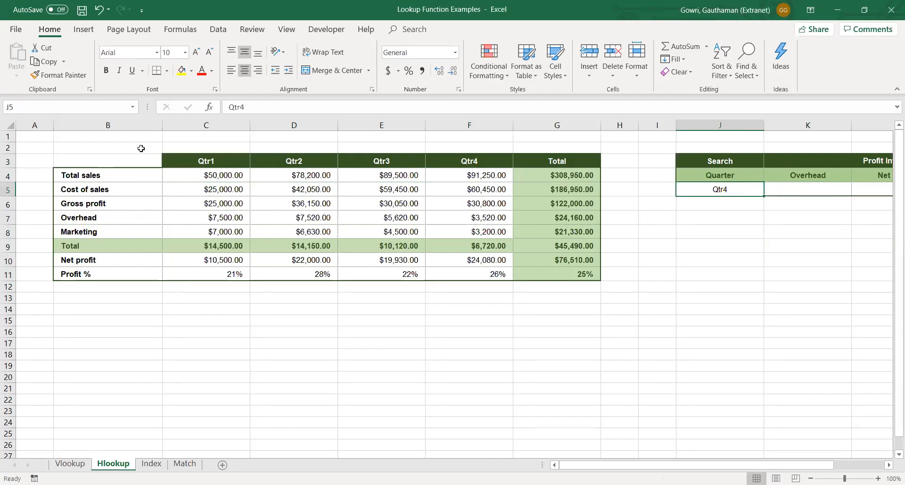
left_click(133, 162)
left_click_drag(132, 163, 551, 213)
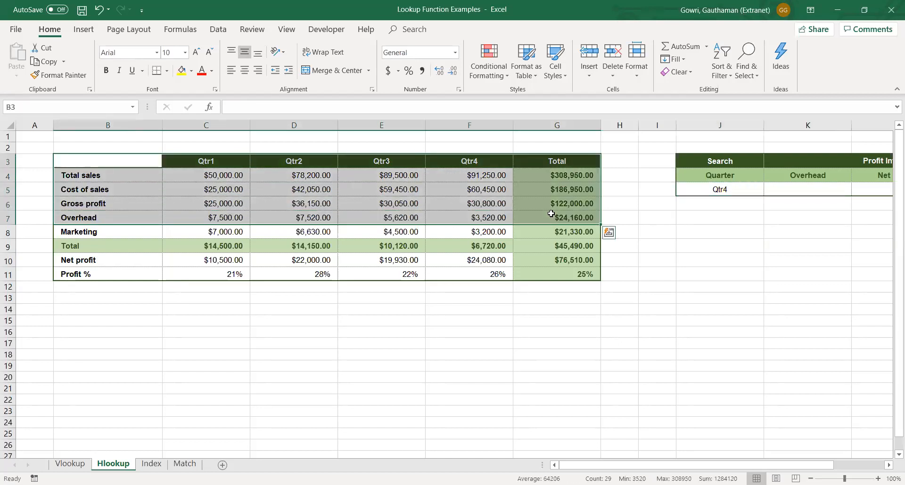
left_click(736, 189)
left_click_drag(121, 163, 518, 162)
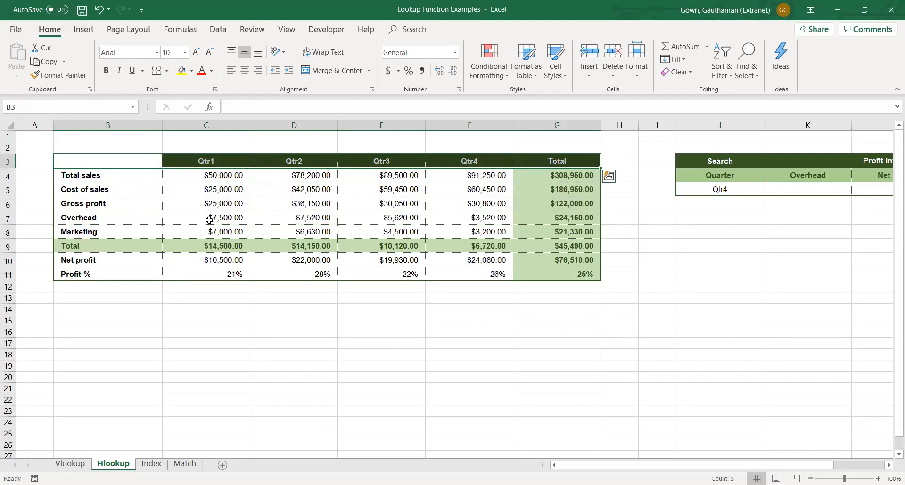
left_click(161, 287)
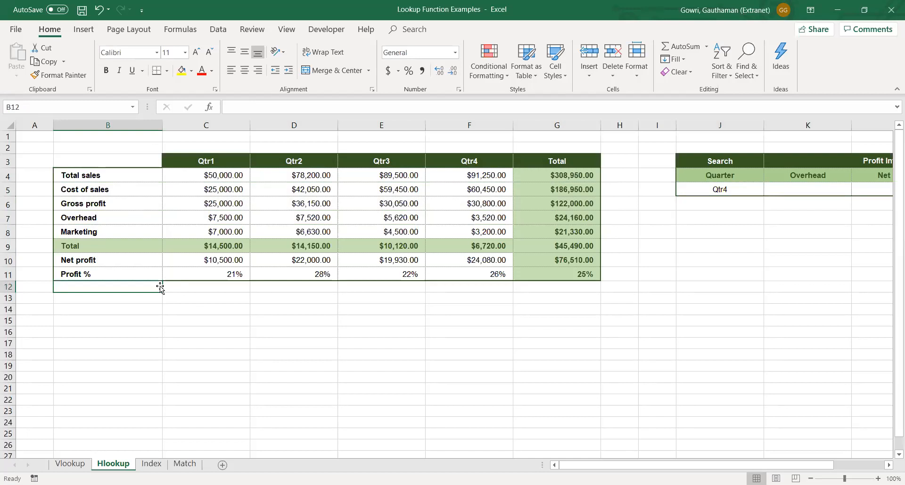
- Trace the lookup of J5 across header row B3:G3 and down the Qtr3 column to the Marketing row
left_click(126, 158)
left_click_drag(341, 169, 553, 163)
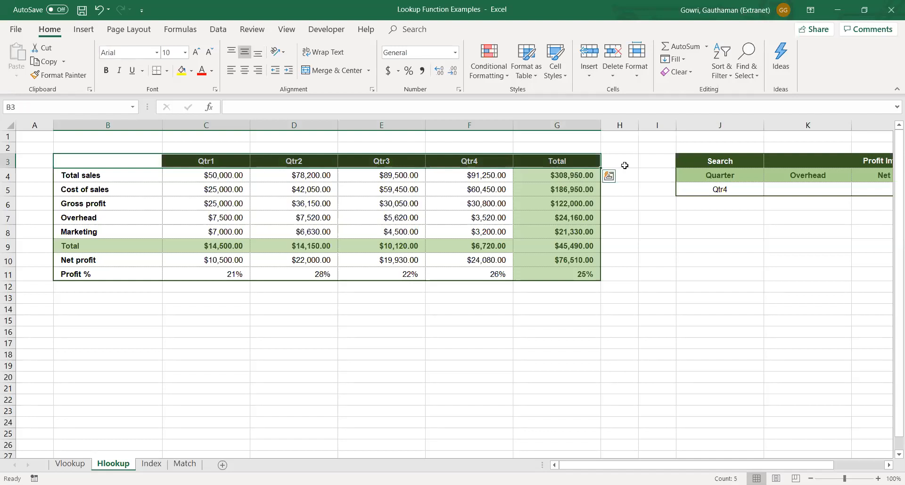
left_click(719, 192)
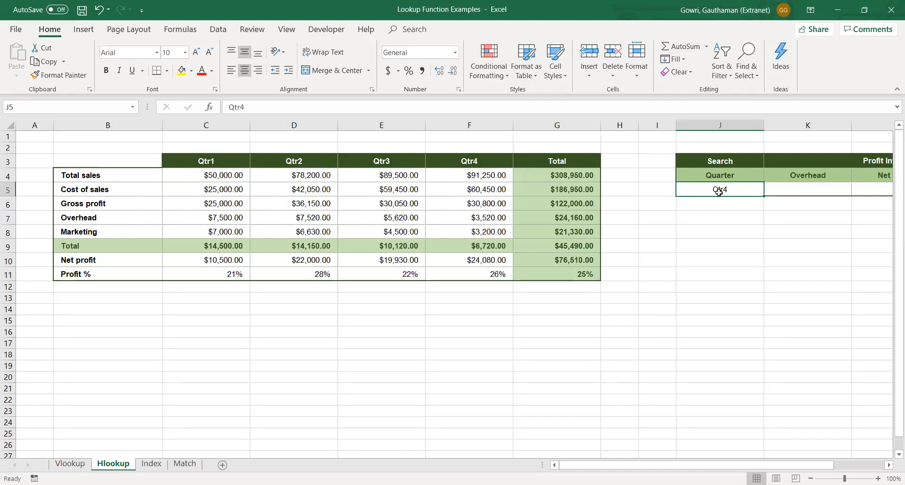
left_click(75, 159)
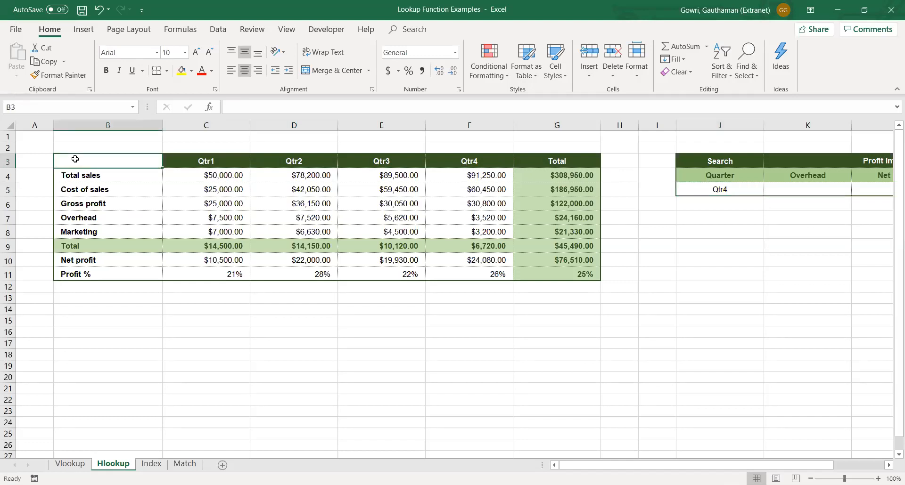
left_click(178, 159)
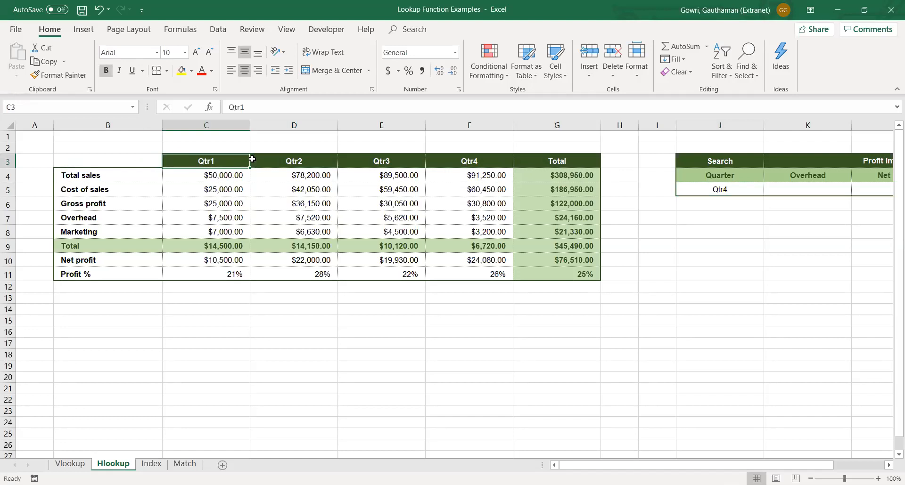
left_click(287, 159)
left_click(392, 158)
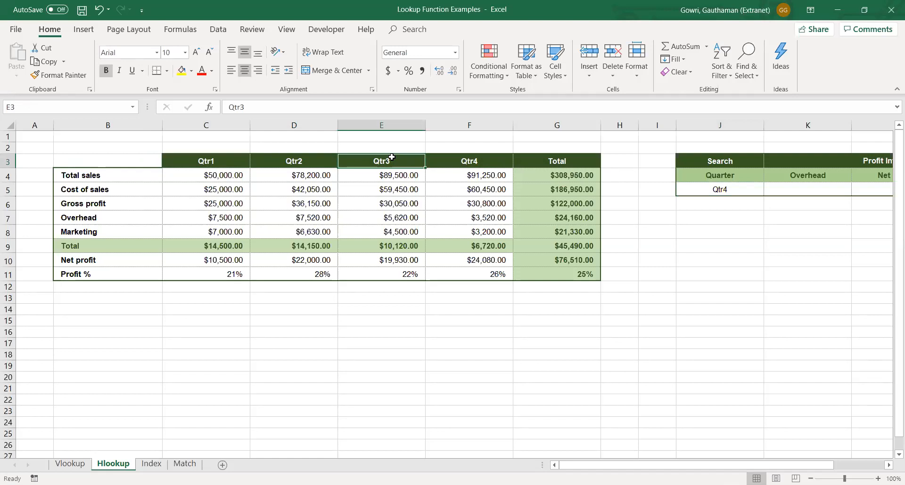
left_click_drag(385, 160, 380, 230)
left_click(376, 233)
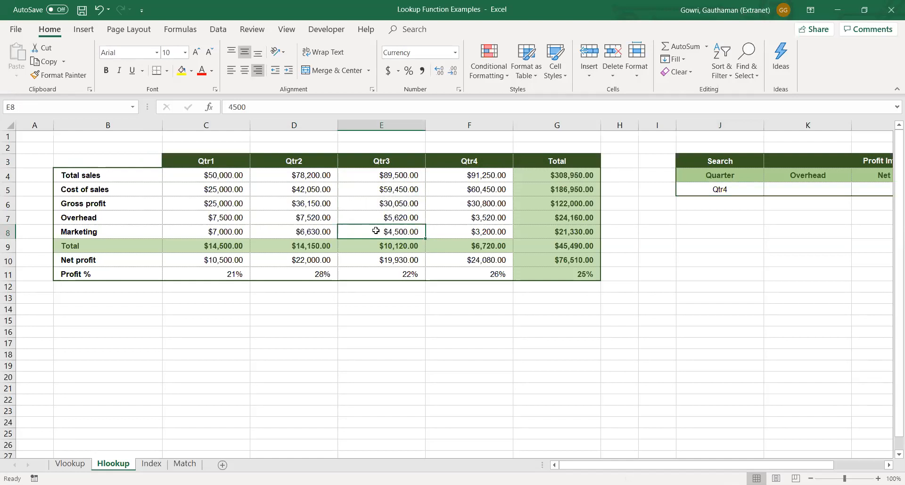
- Start an HLOOKUP formula in Overhead cell K5 with the absolute reference $J$5 as the lookup value
left_click(814, 190)
type("=")
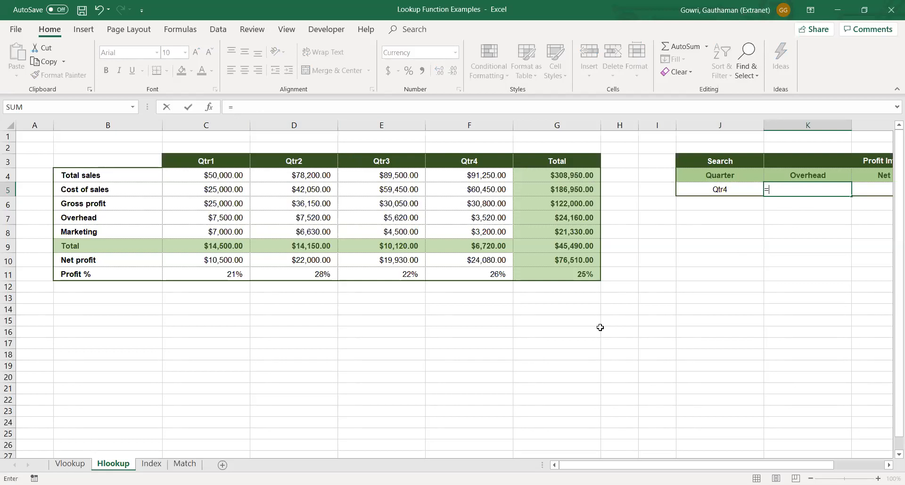
type("Hlo")
key("Tab")
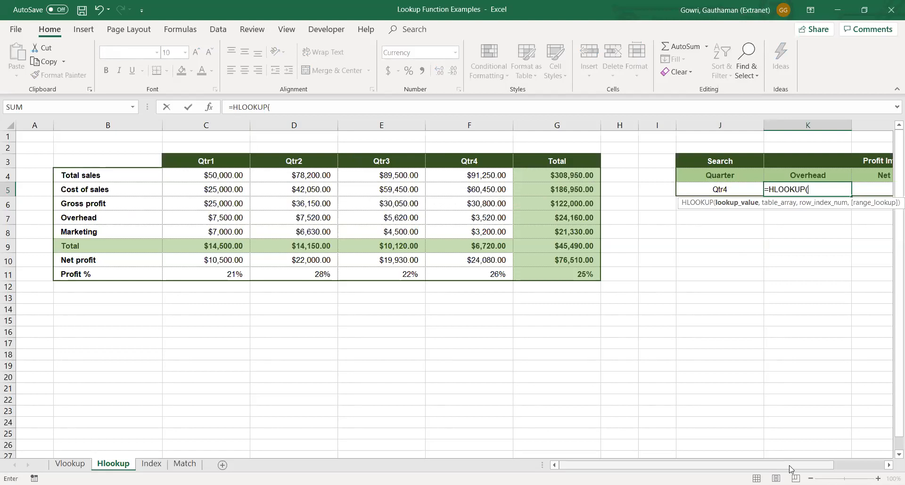
scroll(801, 196, "right", 1)
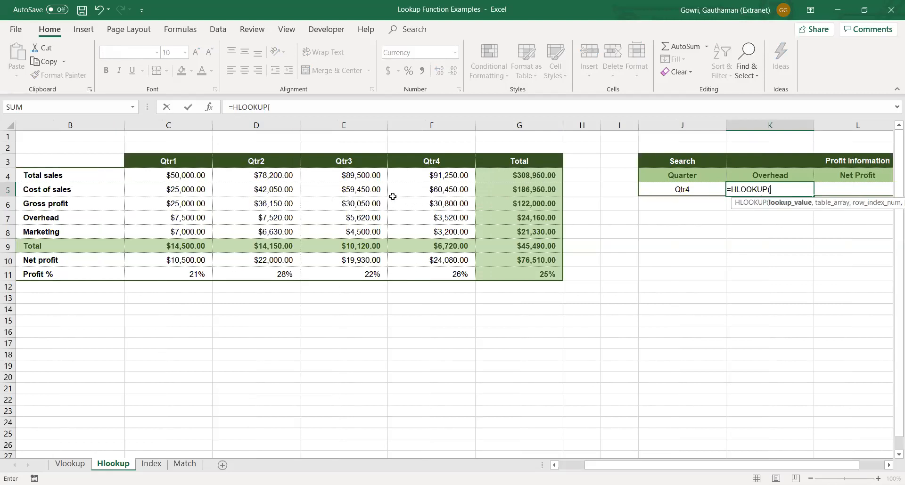
left_click(277, 109)
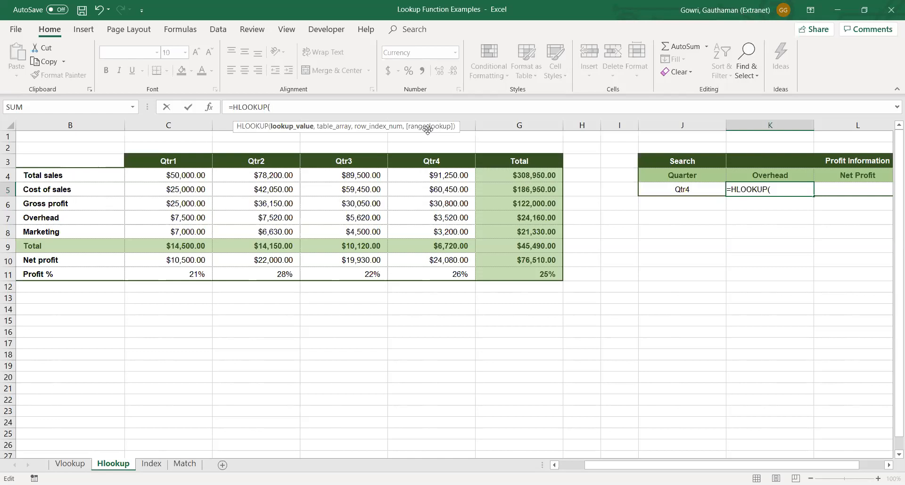
left_click(683, 189)
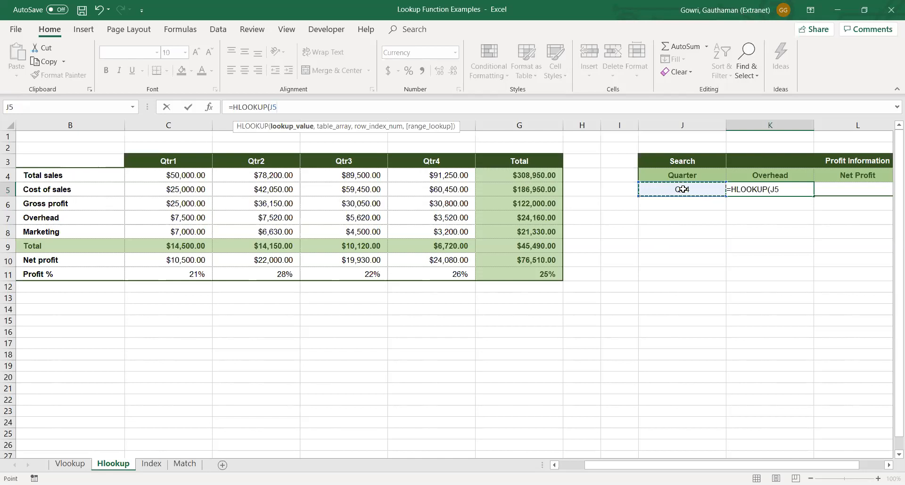
key("F4")
type(",")
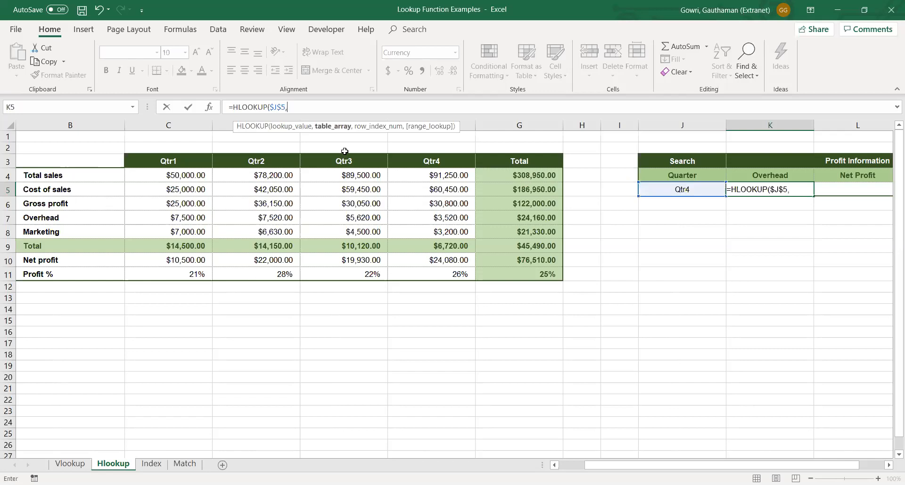
- Set the formula's table array to the whole quarterly profit table as the absolute range $B$3:$G$11
left_click(74, 160)
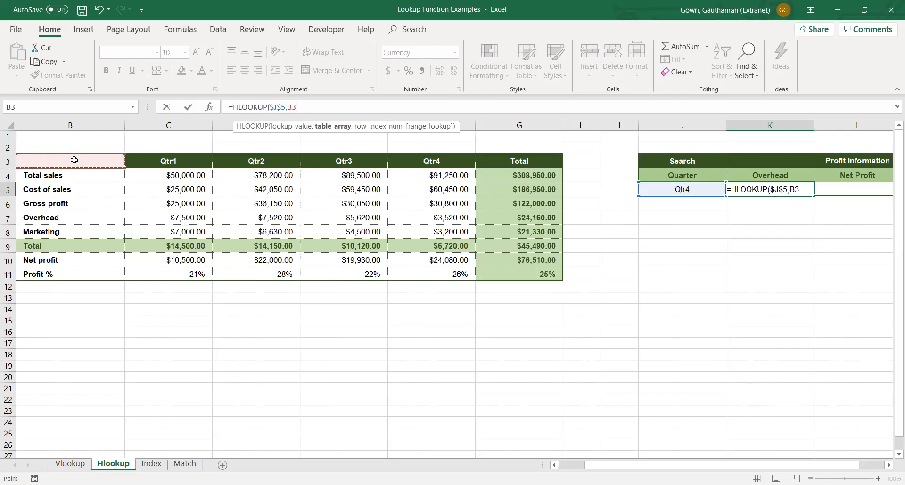
key("ctrl+shift+Down")
key("ctrl+shift+Right")
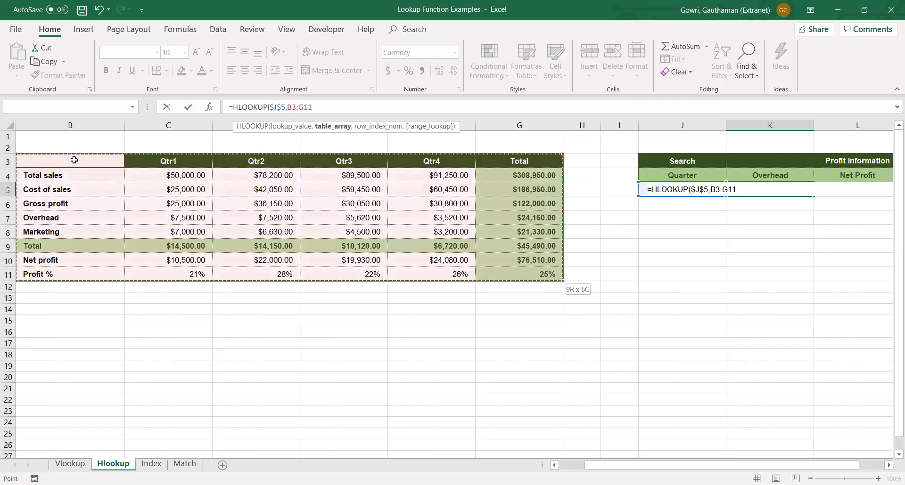
key("F4")
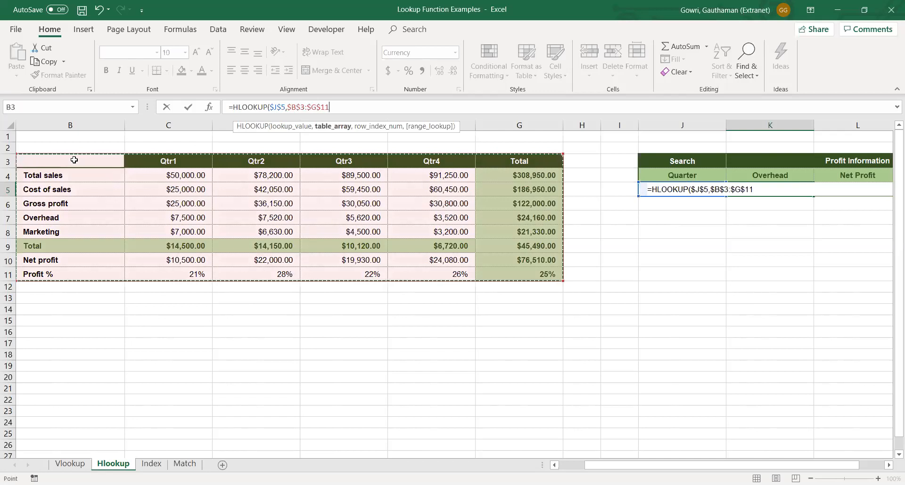
type(",")
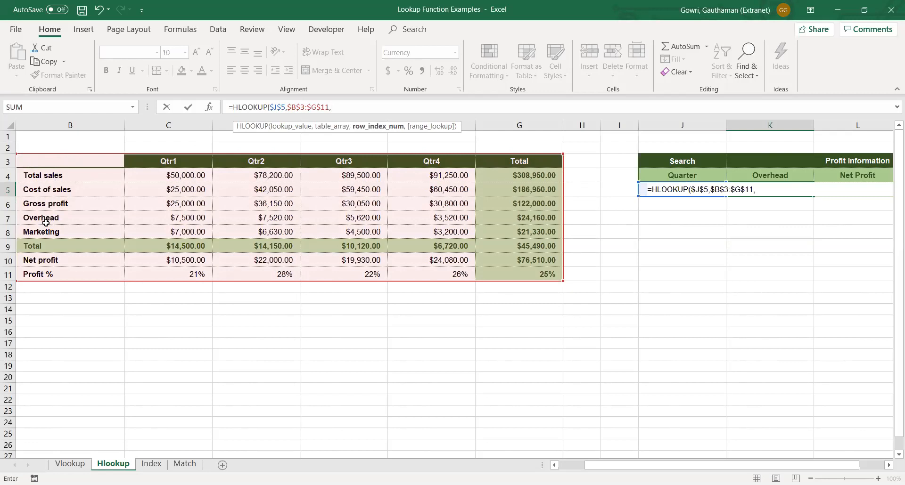
- Complete the K5 formula with row index 5 and exact match FALSE, and check its result against Qtr4 Overhead in F7
type("5,")
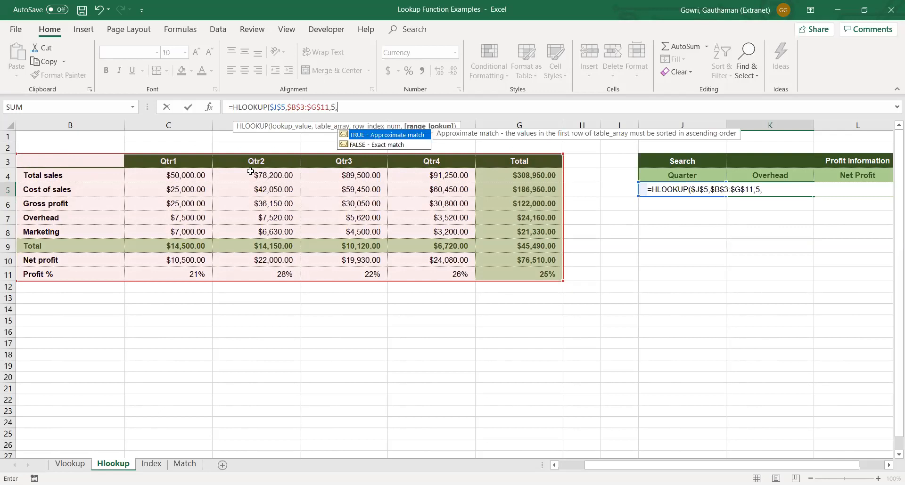
double_click(385, 144)
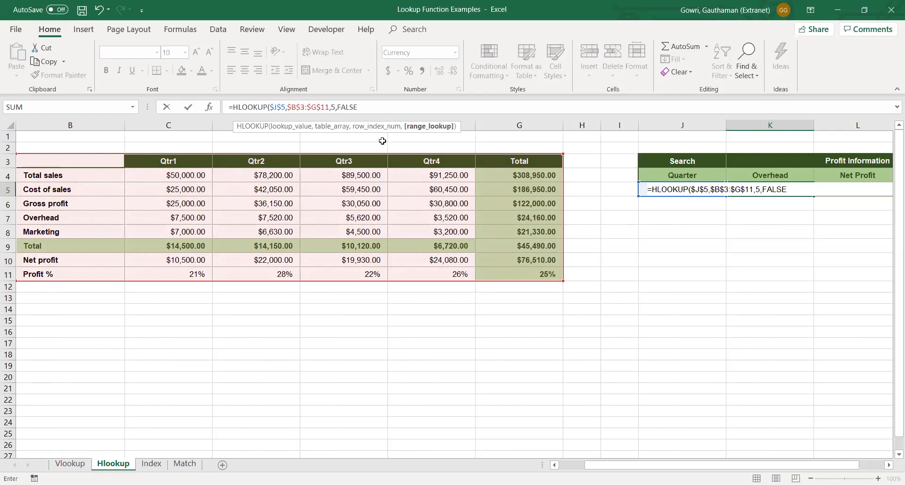
type(")")
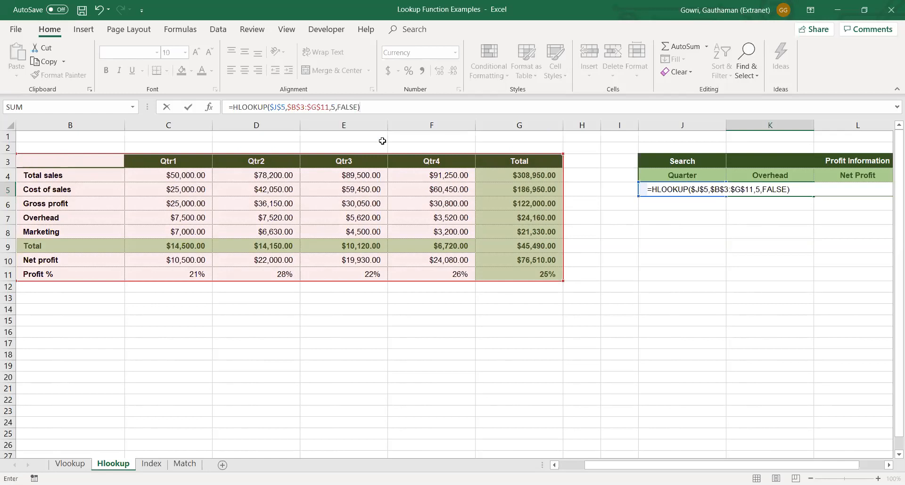
key("Return")
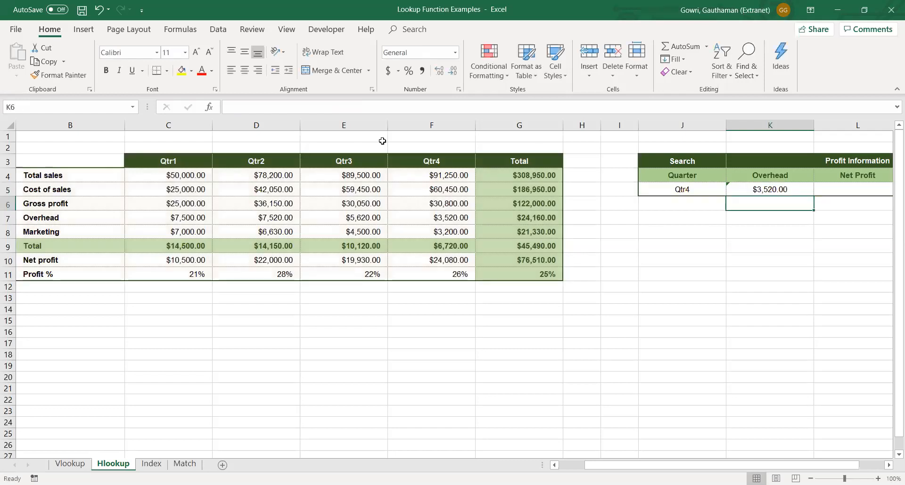
left_click_drag(683, 188, 751, 187)
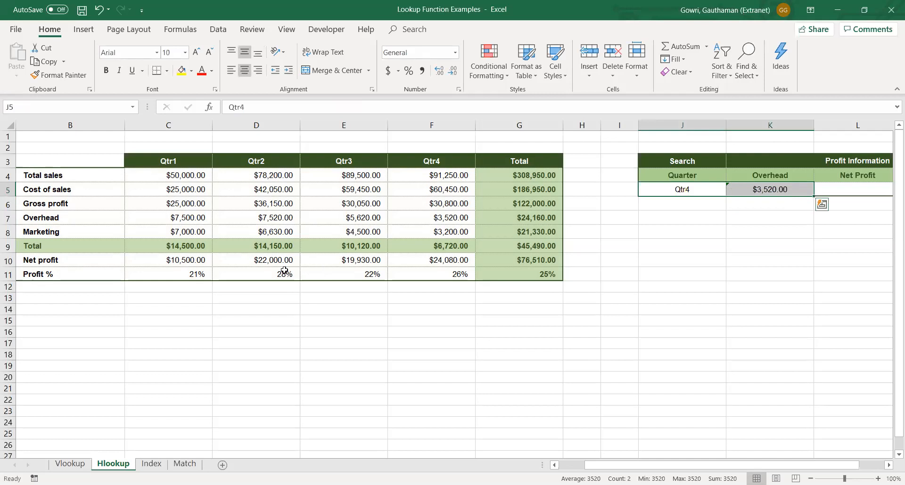
left_click(81, 221)
left_click_drag(81, 221, 421, 217)
left_click(421, 217)
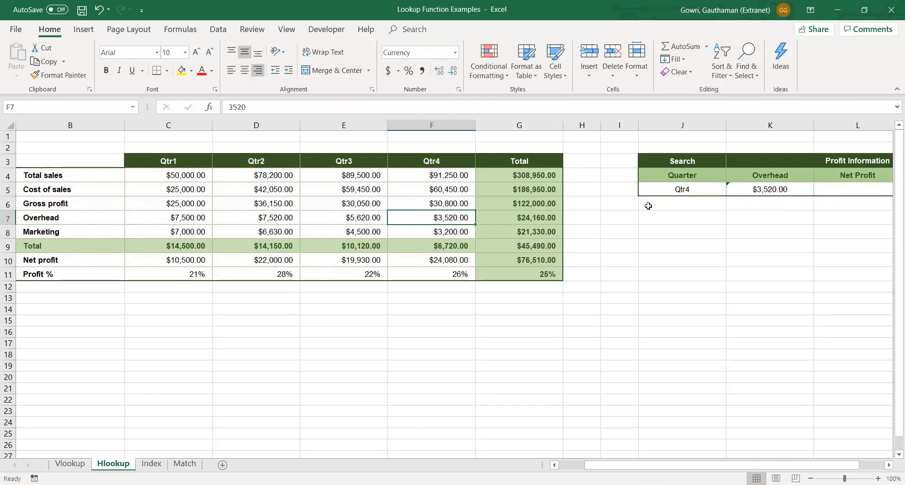
- Change the search quarter in J5 to Qtr2 and compare the Overhead result with cell D7
left_click(699, 188)
double_click(699, 188)
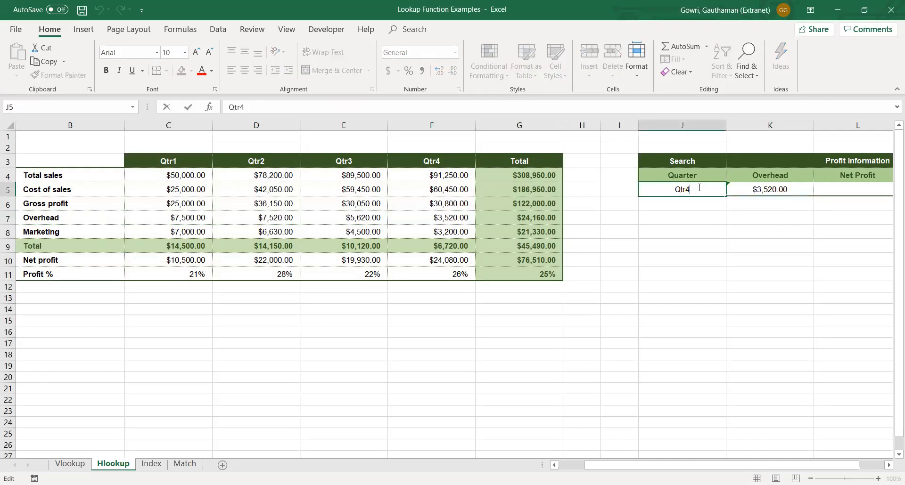
key("BackSpace")
type("2")
key("Return")
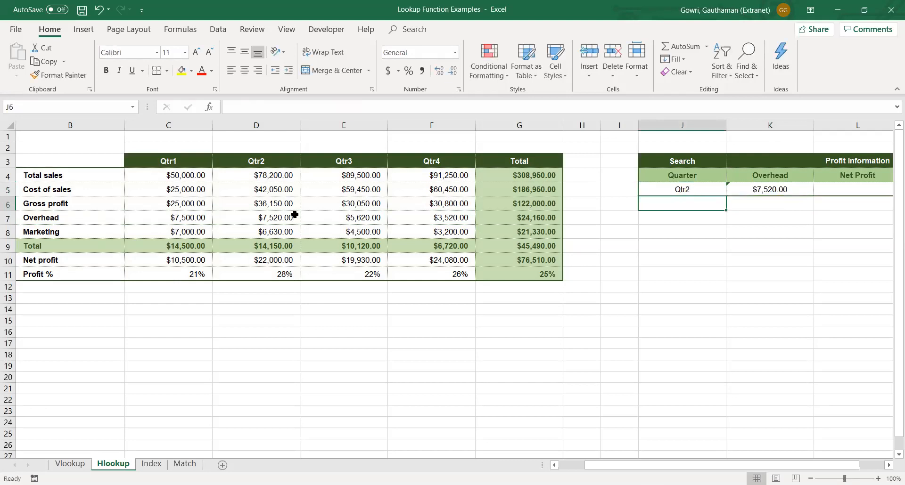
left_click(264, 219)
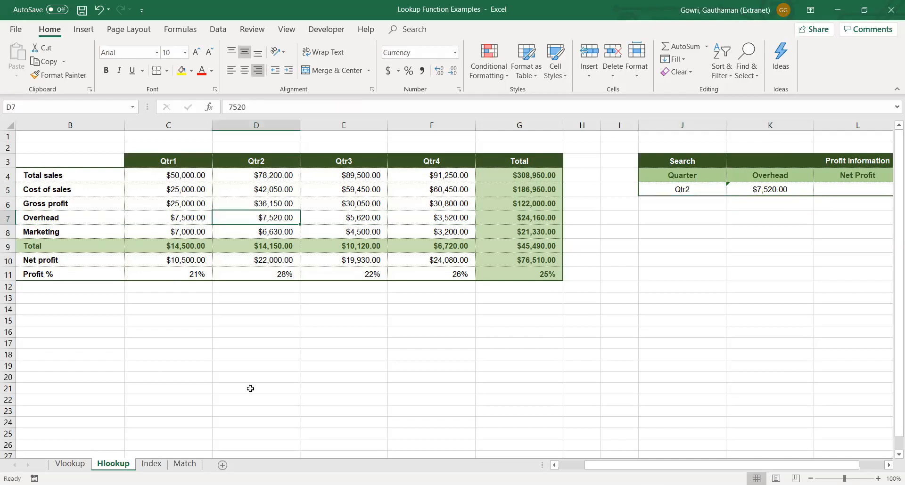
- Fill the HLOOKUP formula from K5 across the Net Profit and Profit % cells L5:M5
left_click(772, 189)
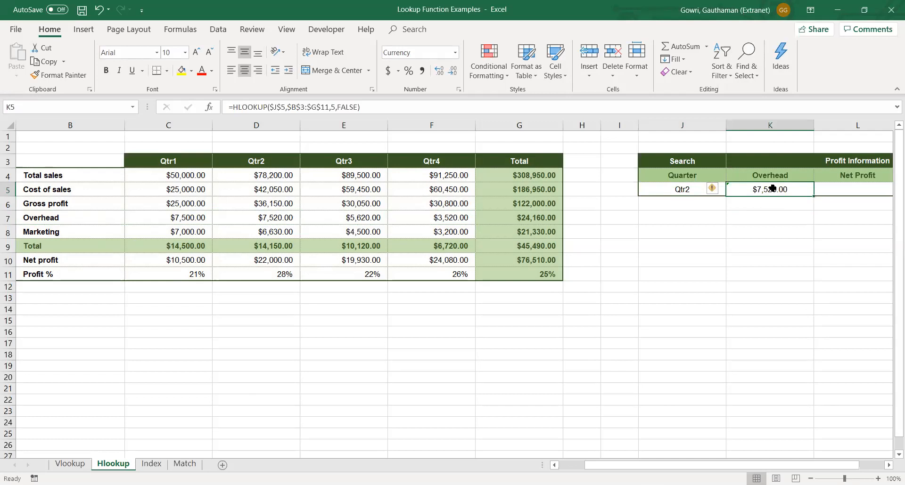
scroll(772, 188, "right", 2)
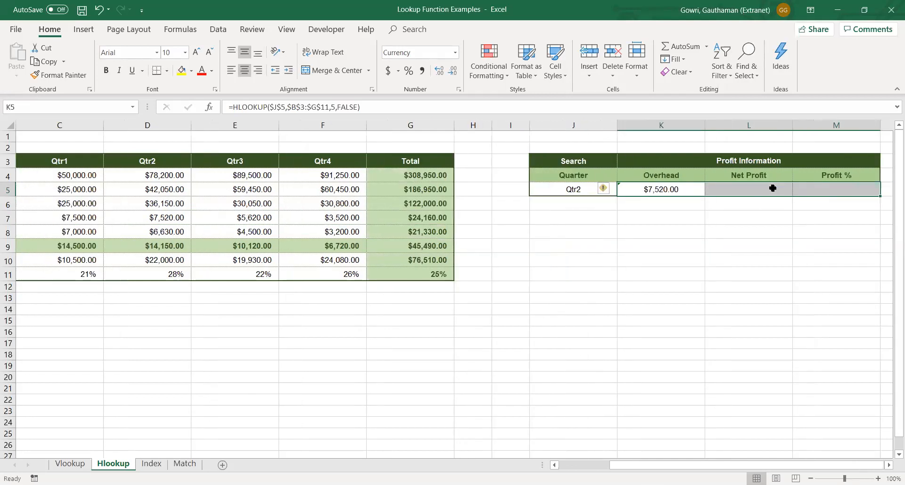
key("ctrl+r")
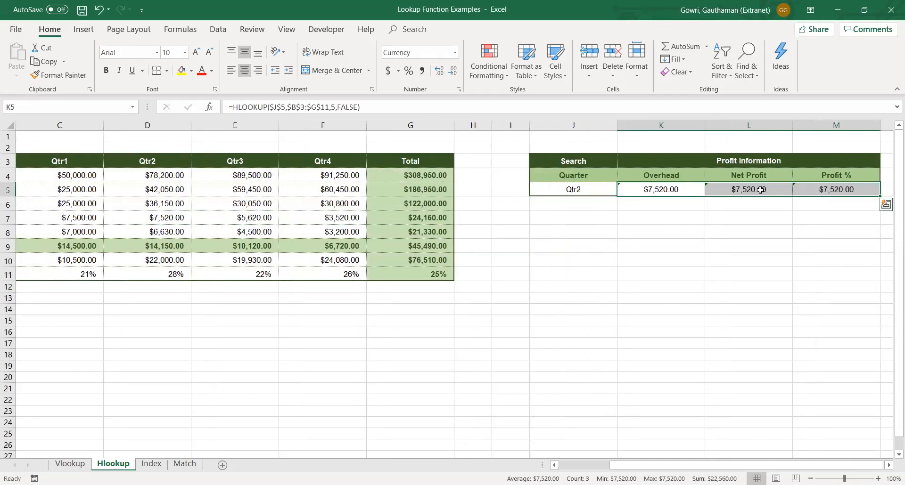
left_click(761, 189)
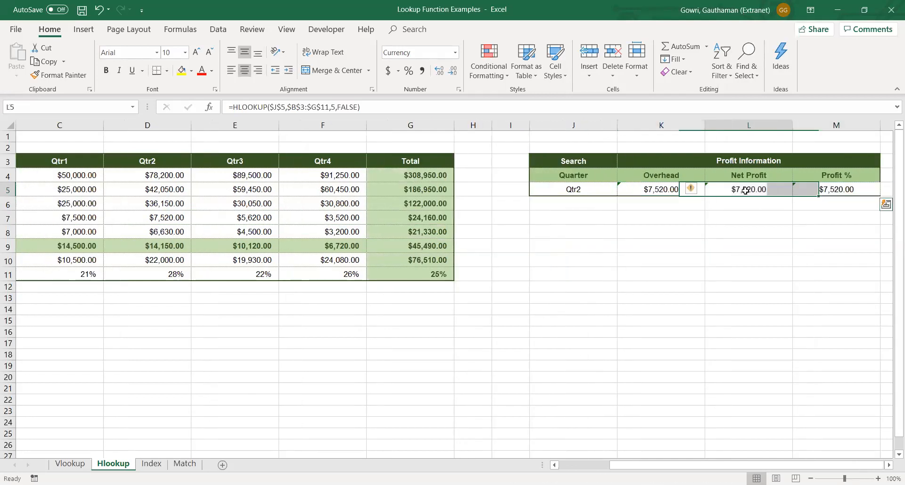
left_click(823, 186)
left_click(757, 186)
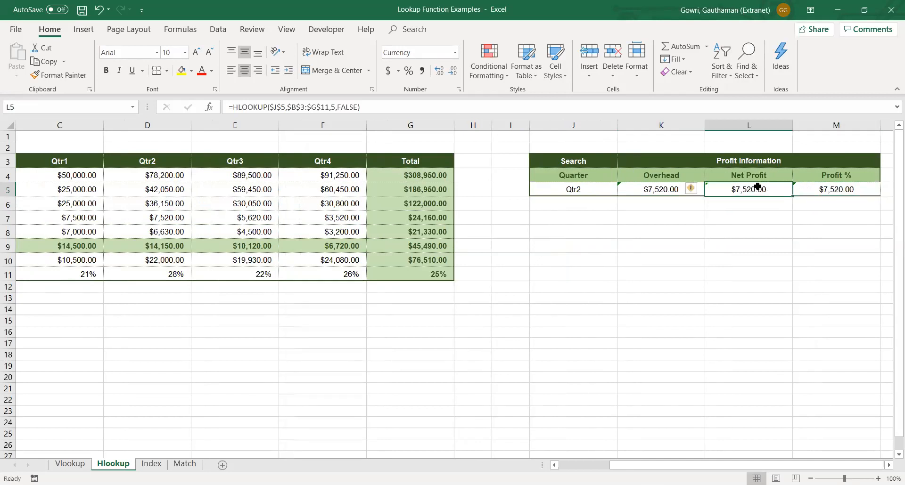
double_click(757, 186)
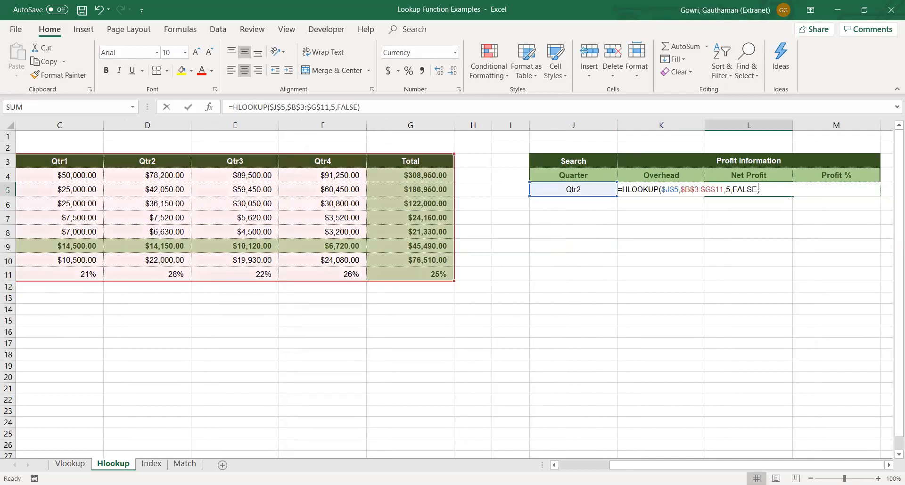
double_click(727, 190)
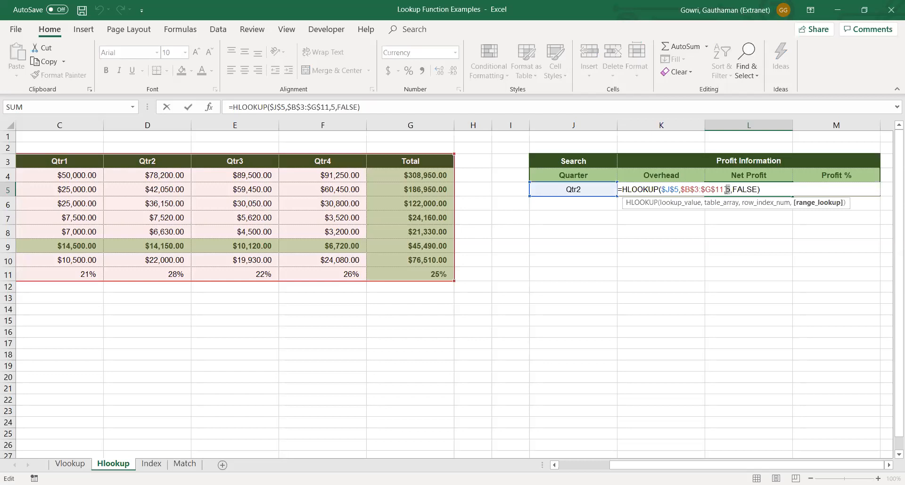
key("ctrl+Return")
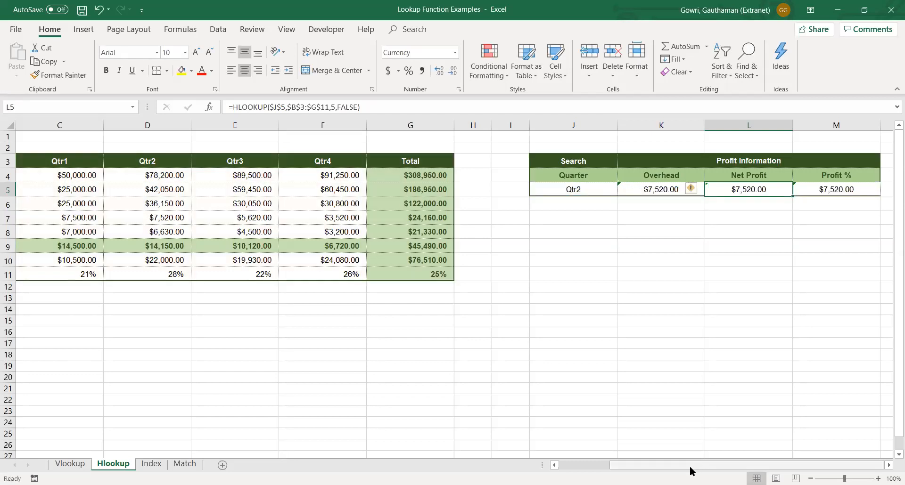
- Count the table rows down to Net profit and set the row index in the L5 HLOOKUP formula to 8
left_click_drag(616, 463, 563, 463)
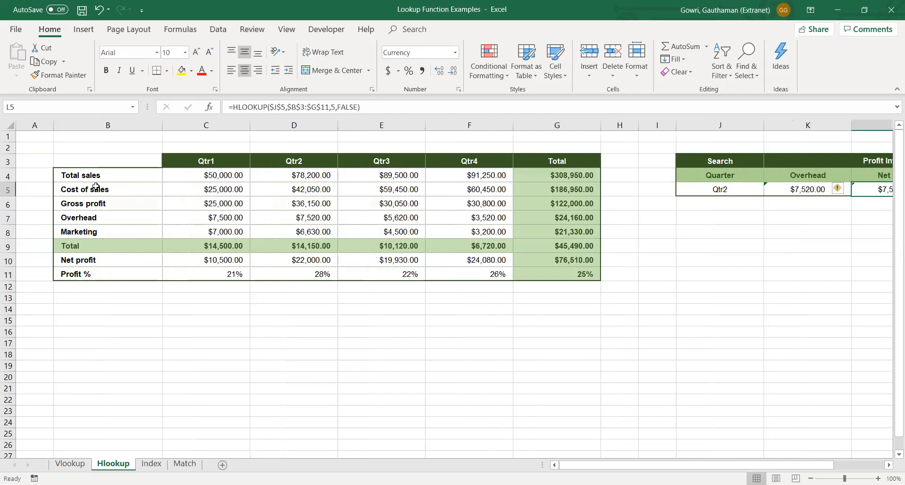
left_click(81, 217)
left_click(77, 227)
left_click(73, 247)
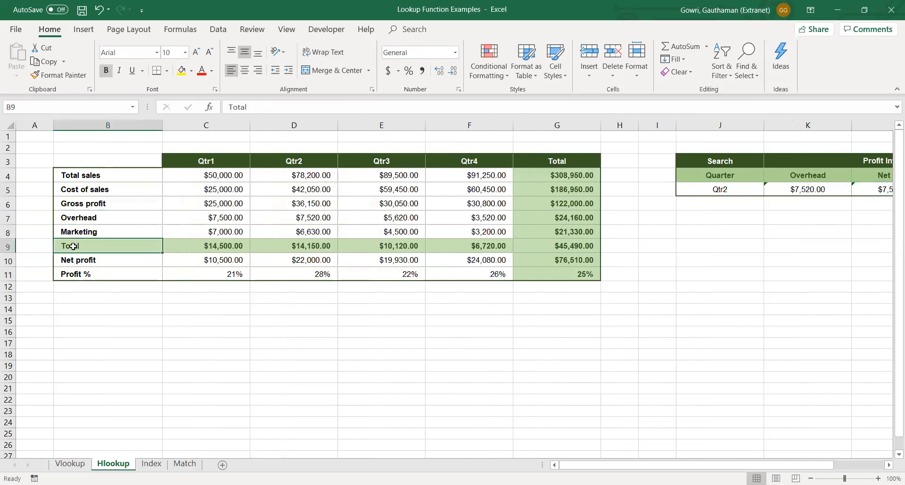
left_click(73, 263)
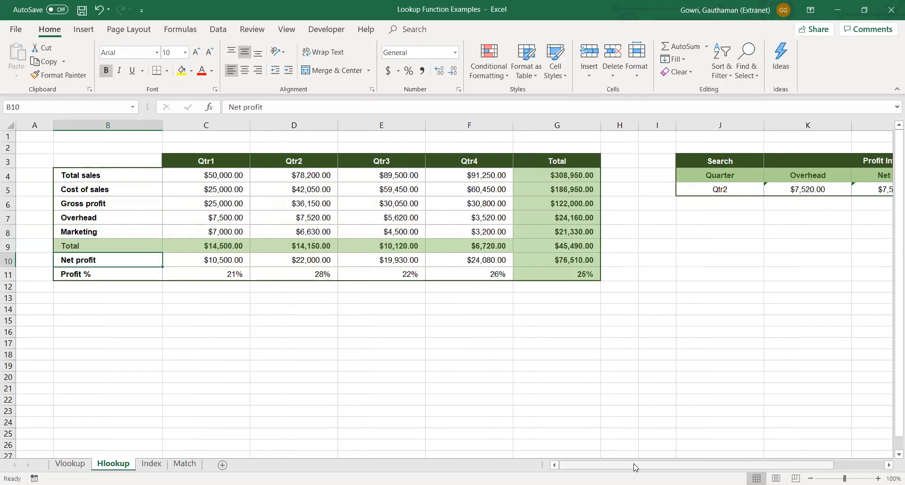
scroll(685, 196, "right", 2)
left_click(750, 187)
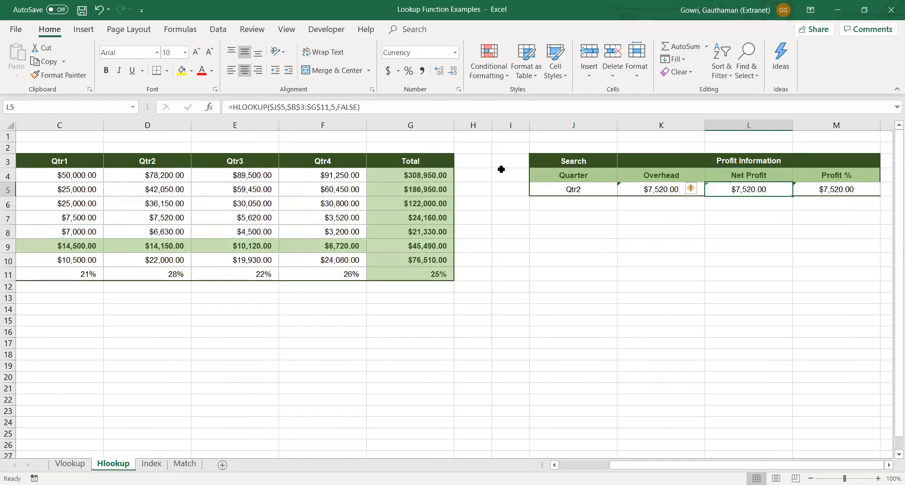
left_click(333, 108)
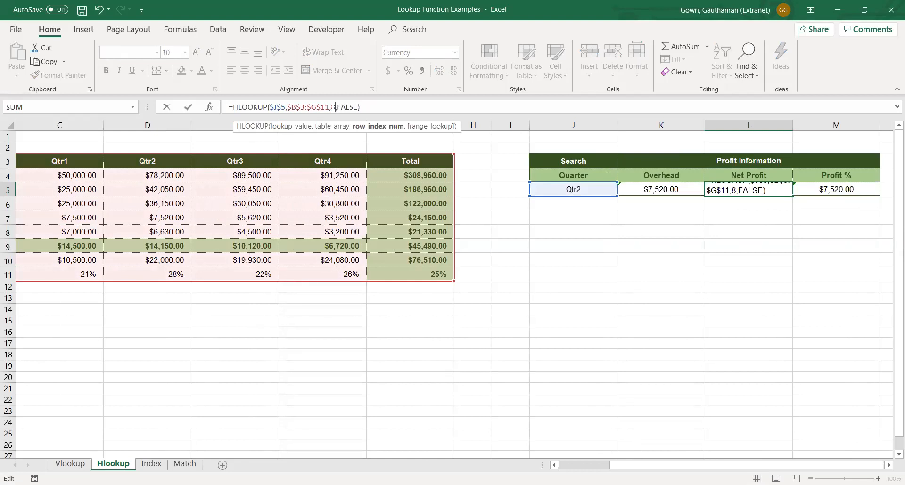
key("Return")
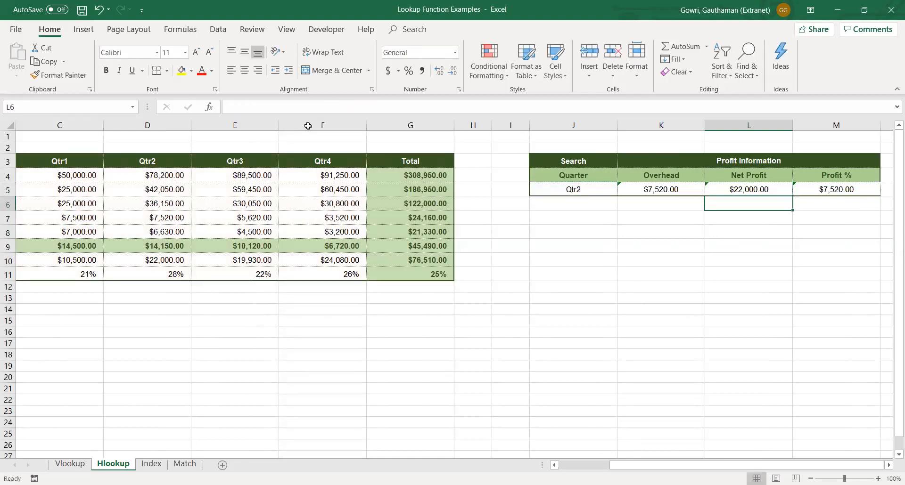
- Compare the Net Profit result in L5 with the Qtr2 figure in the table's Net profit row
left_click(169, 262)
key("Left")
key("Left")
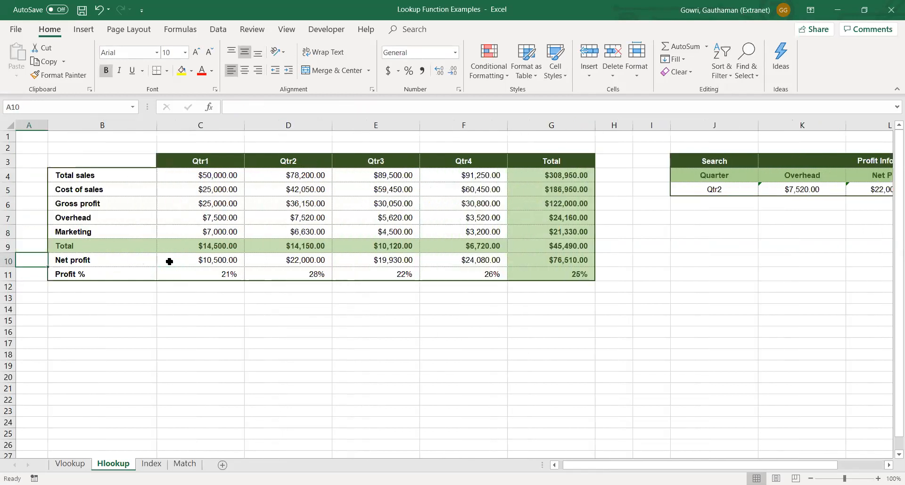
key("shift+Right")
key("shift+Right")
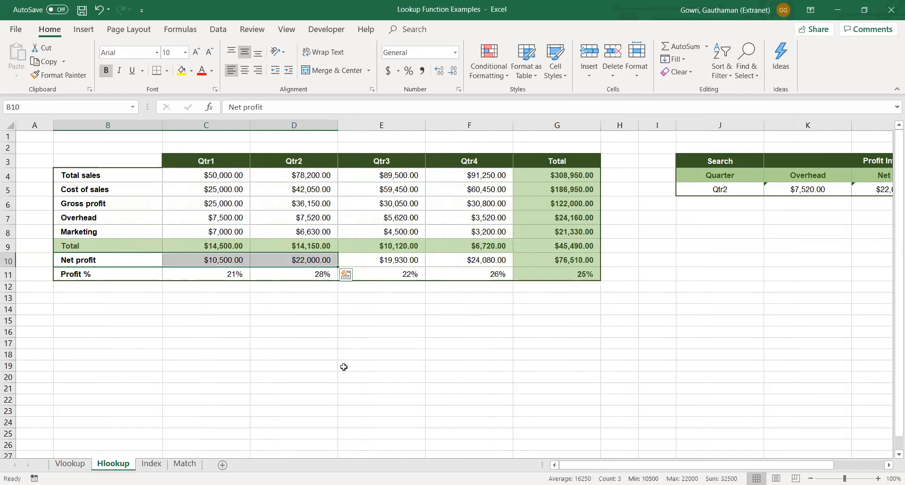
key("Tab")
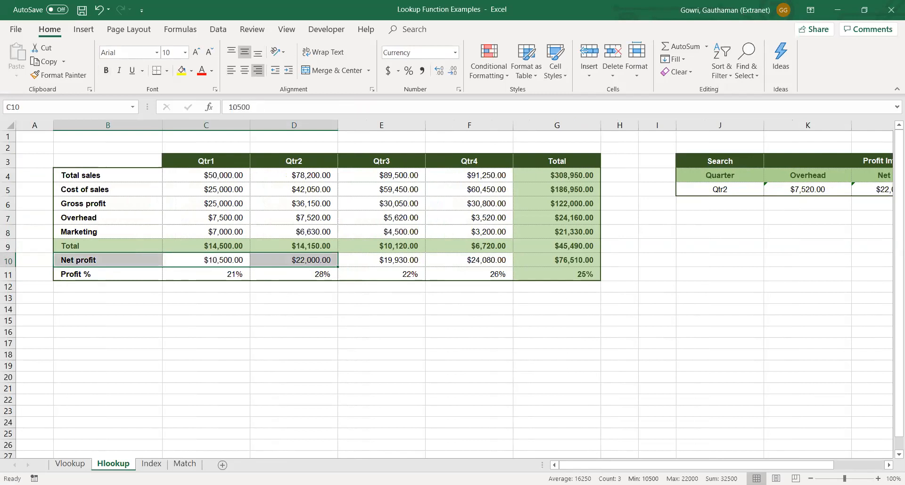
- Set the row index in the M5 HLOOKUP formula to 9 and format the Profit % result as a percentage
left_click_drag(725, 468, 776, 468)
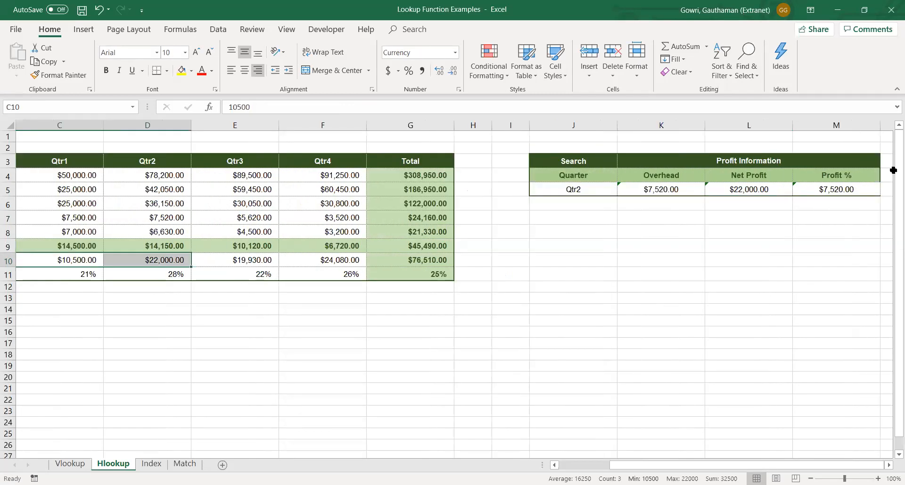
left_click(835, 189)
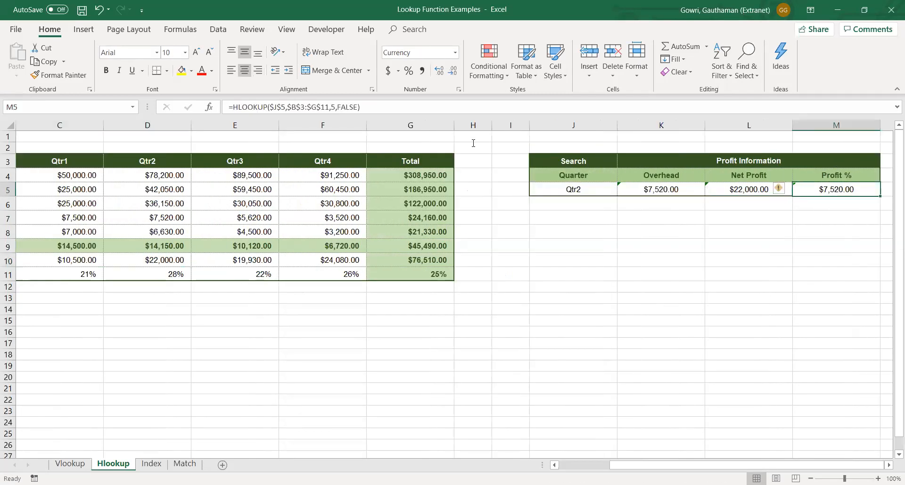
left_click(333, 107)
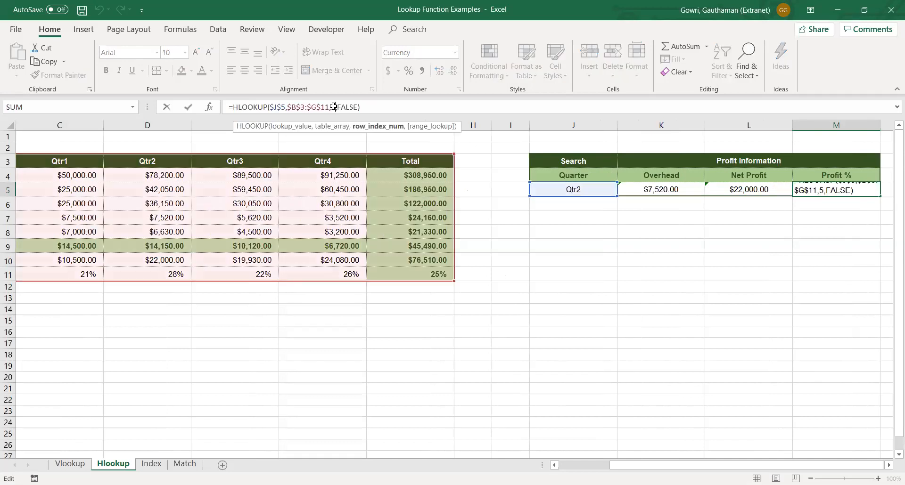
key("BackSpace")
type("9")
key("Return")
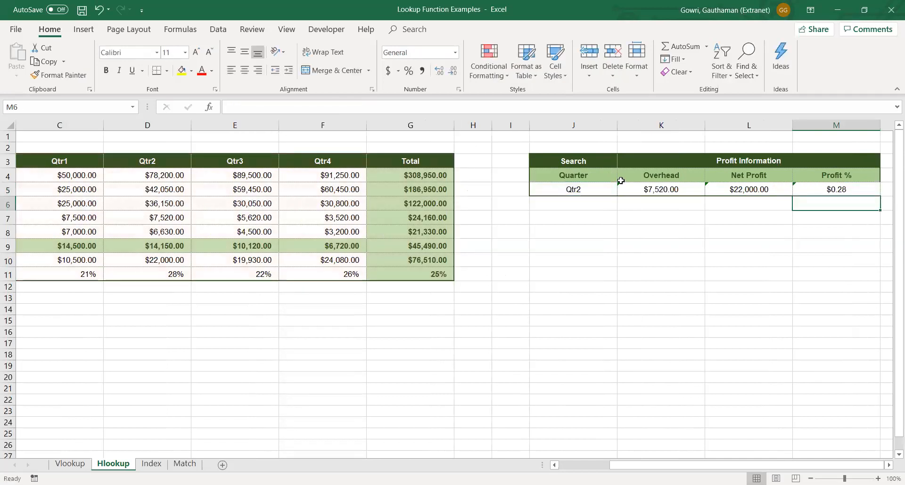
left_click(824, 188)
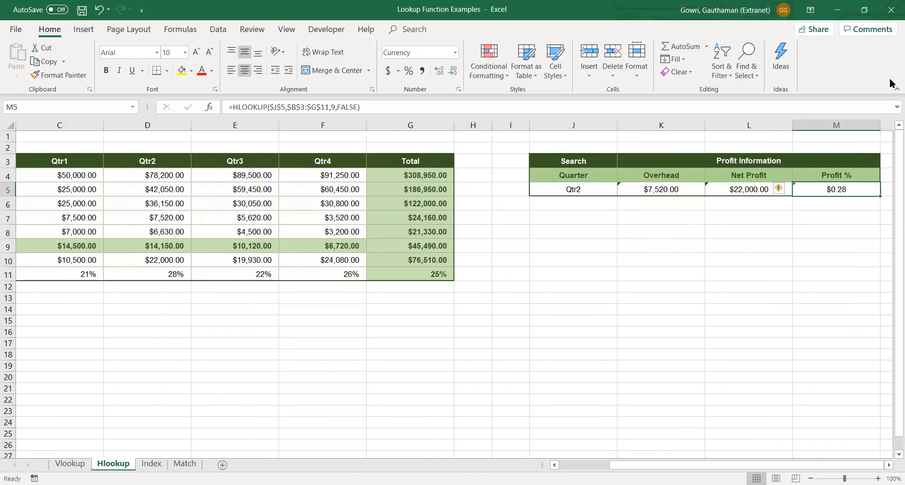
left_click(409, 72)
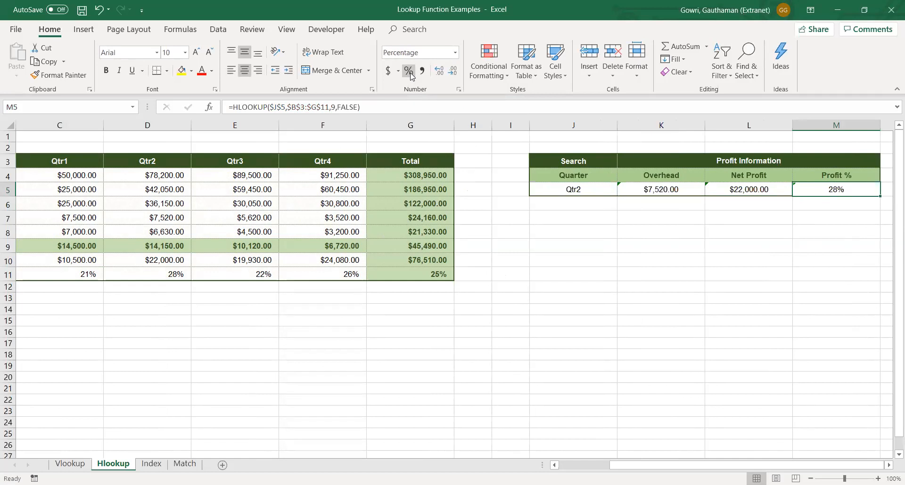
- Change the search quarter in J5 to Qtr1 to test all three lookup results
left_click(582, 203)
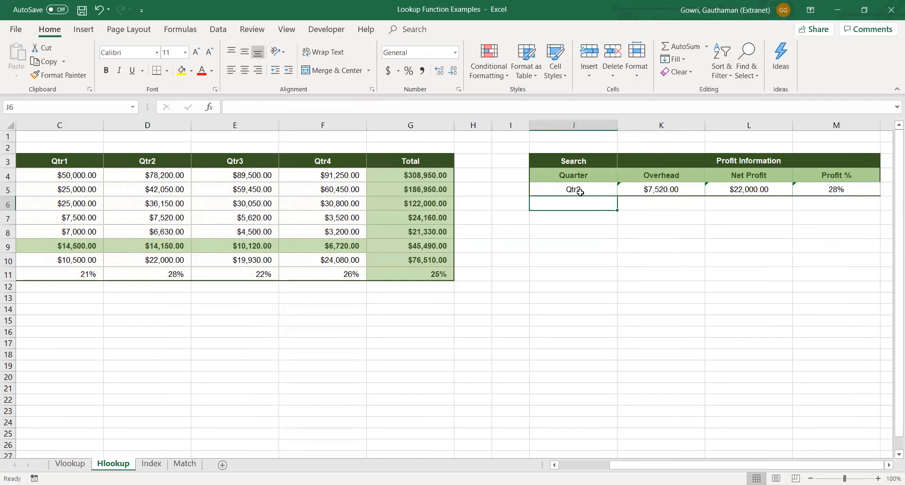
left_click(580, 193)
double_click(583, 189)
key("BackSpace")
type("1")
key("Return")
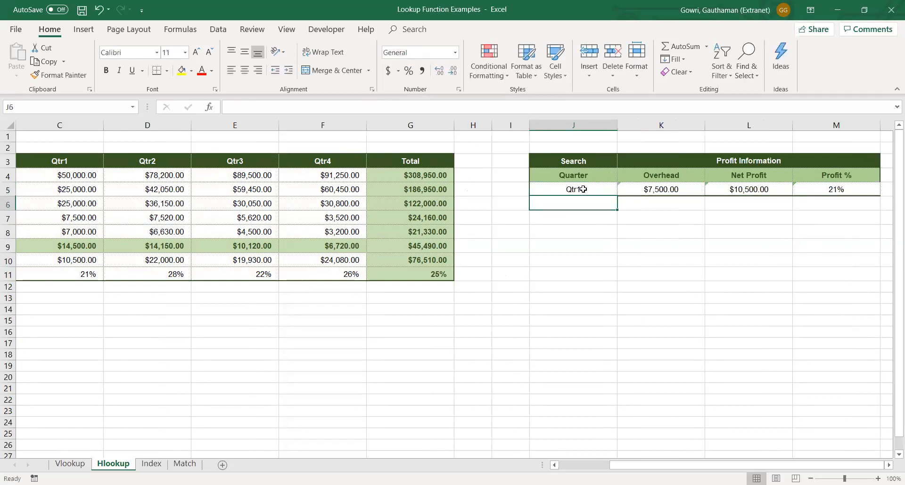
- Change the search quarter in J5 to Qtr3 to retest the lookups
left_click(583, 189)
double_click(583, 188)
key("BackSpace")
type("3")
key("Return")
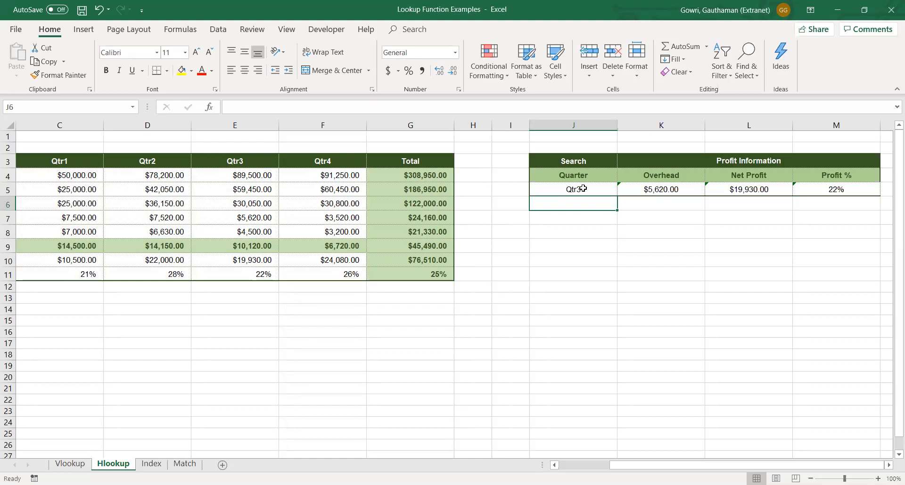
- Go to the Index sheet and start an INDEX formula in the Name result cell M6
left_click(158, 466)
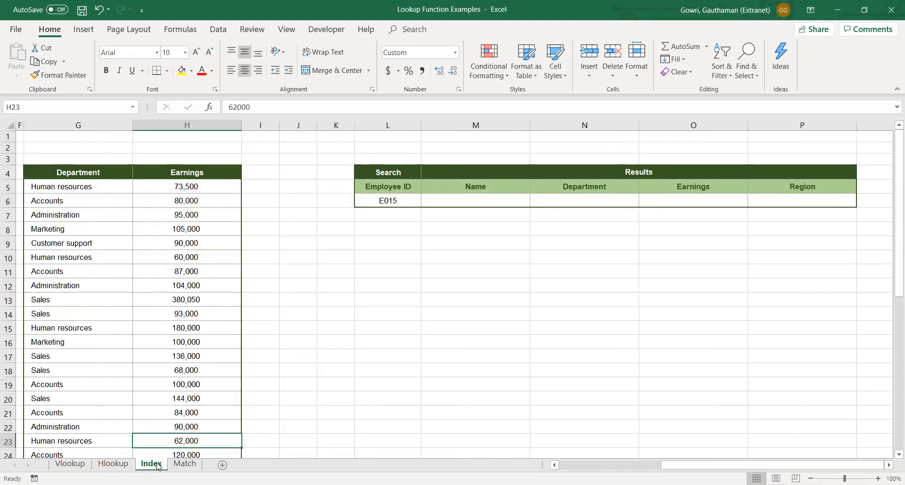
left_click(185, 466)
left_click(159, 466)
left_click(256, 220)
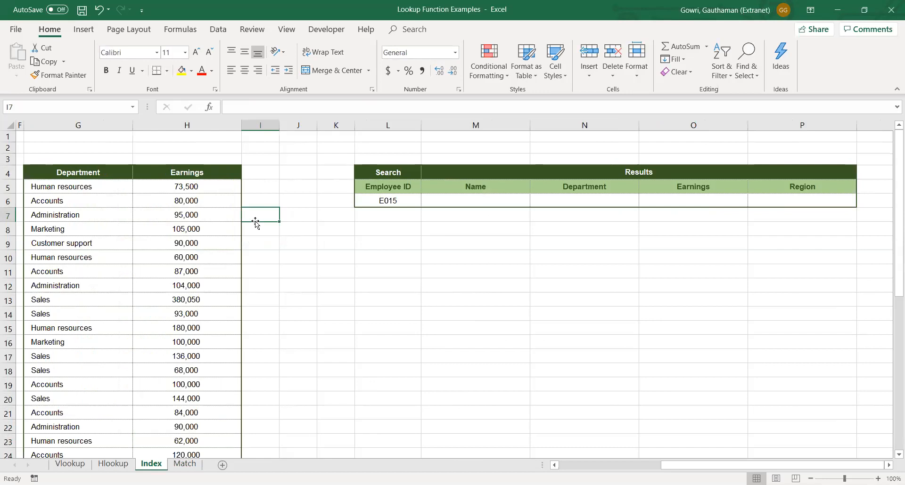
left_click(363, 223)
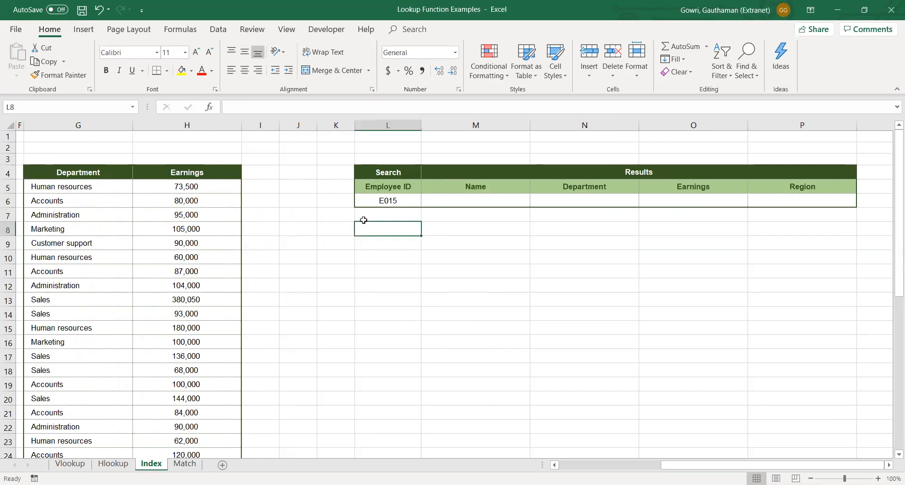
left_click(465, 200)
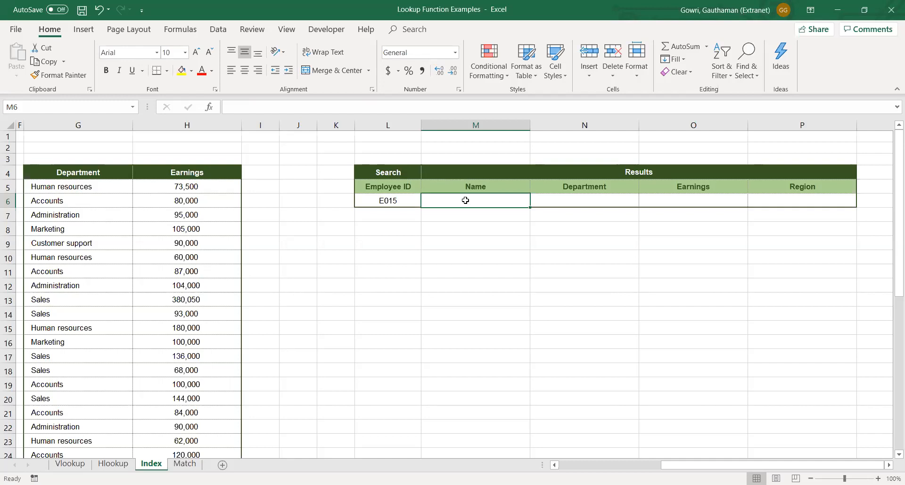
type("=")
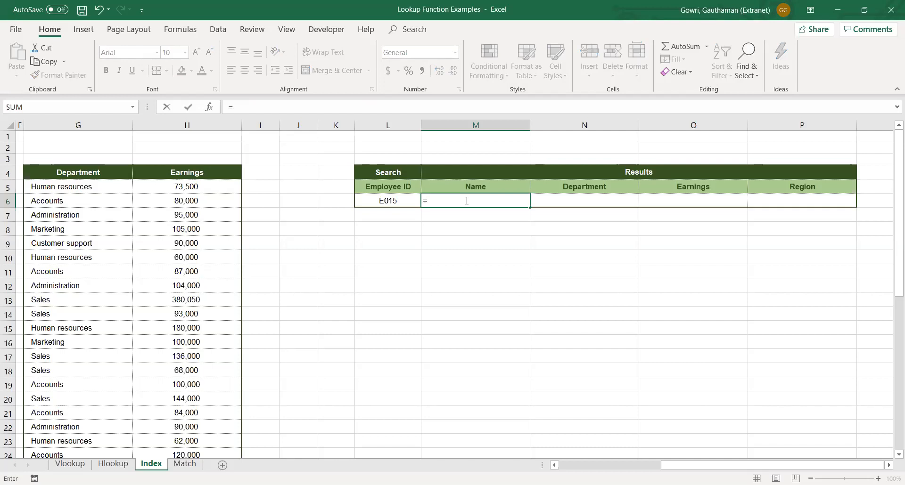
type("INDEX(")
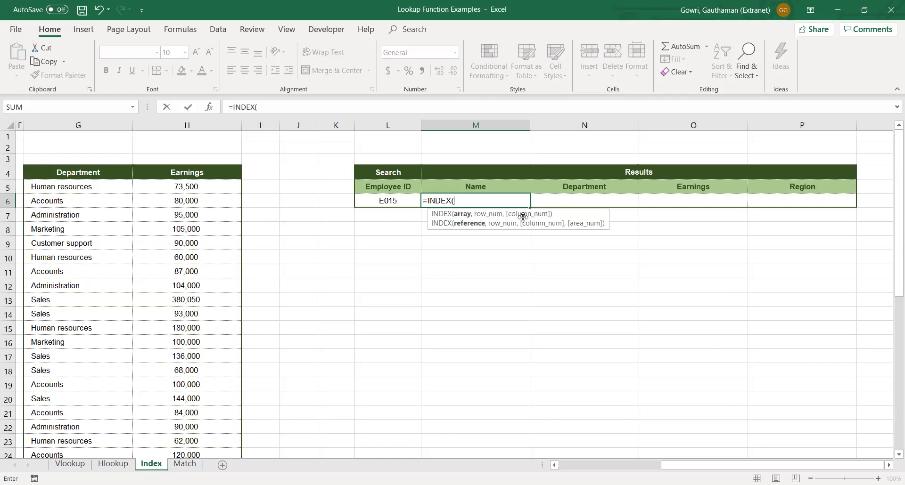
- Set the INDEX array to the Department and Earnings columns with headers, as the absolute range $G$4:$H$44
left_click(78, 173)
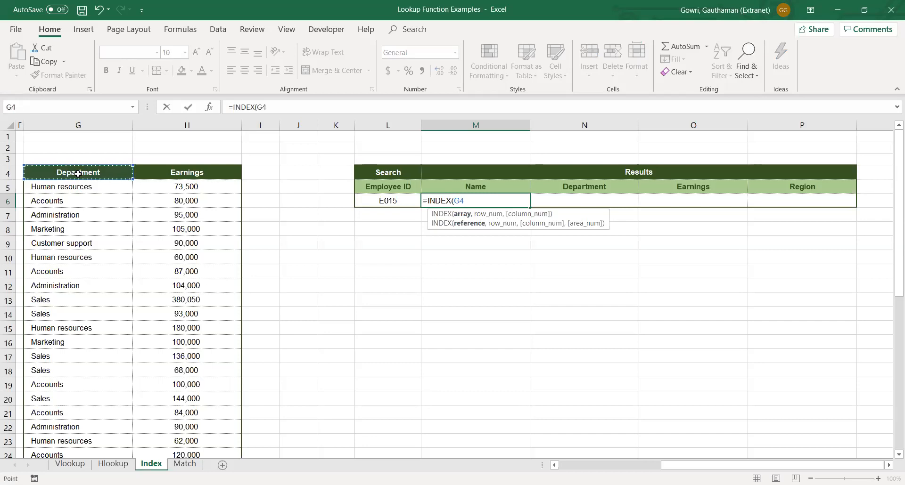
key("ctrl+shift+Down")
key("ctrl+shift+Right")
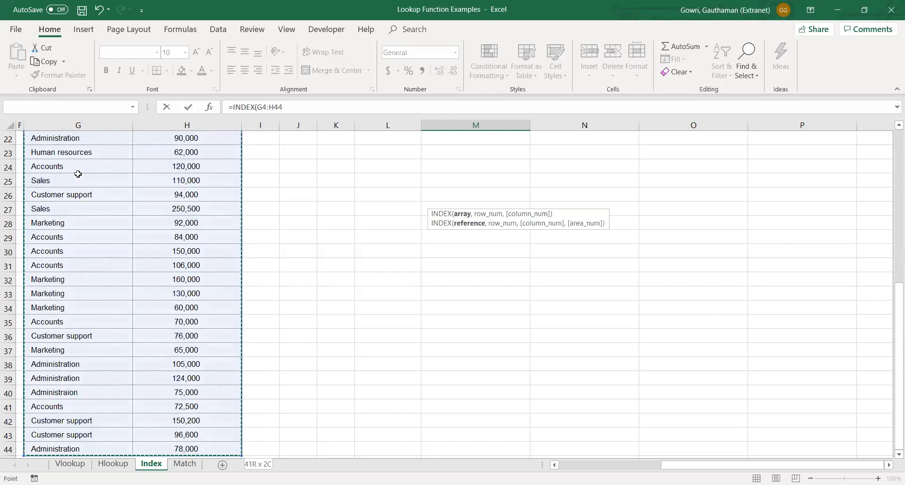
key("alt+Tab")
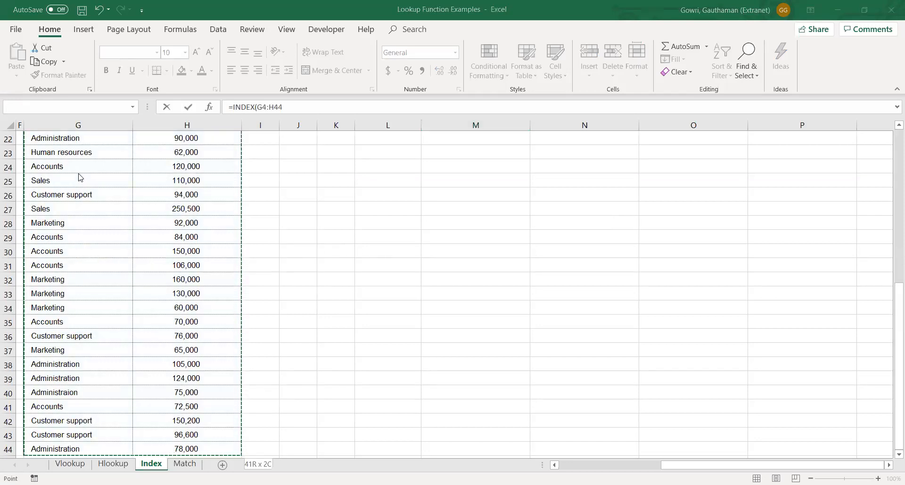
left_click(287, 107)
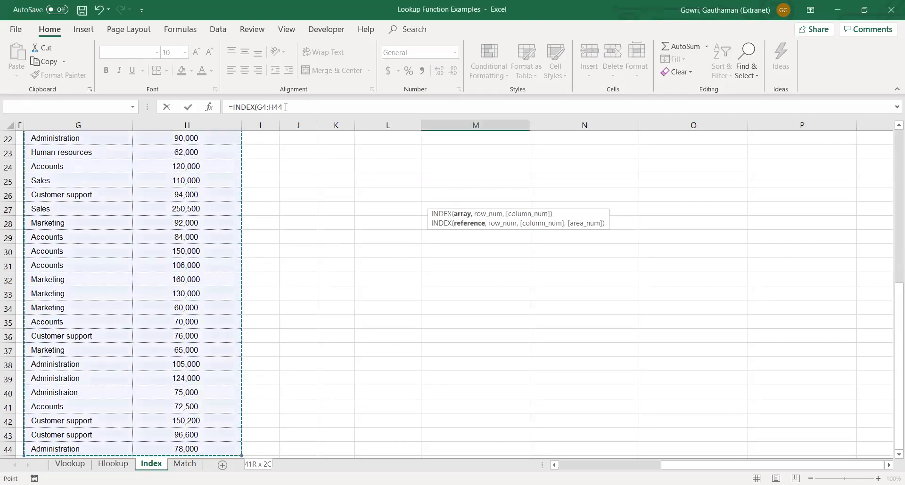
key("F4")
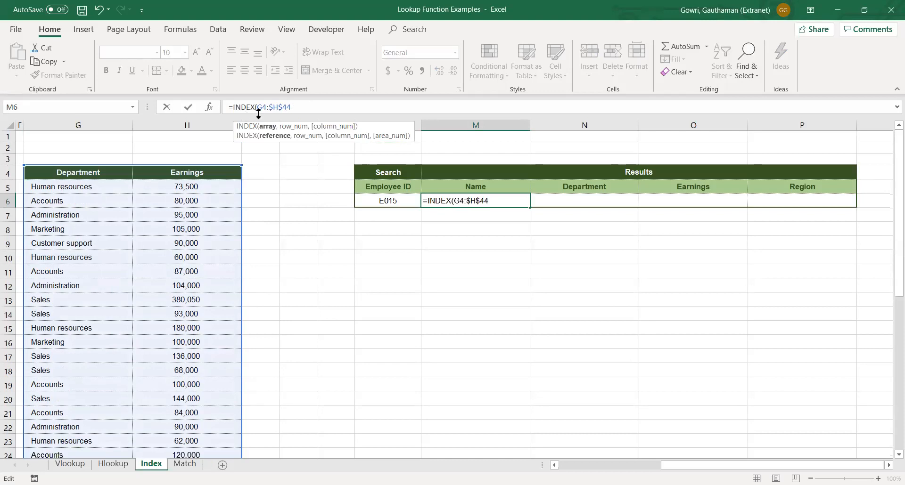
double_click(264, 107)
key("F4")
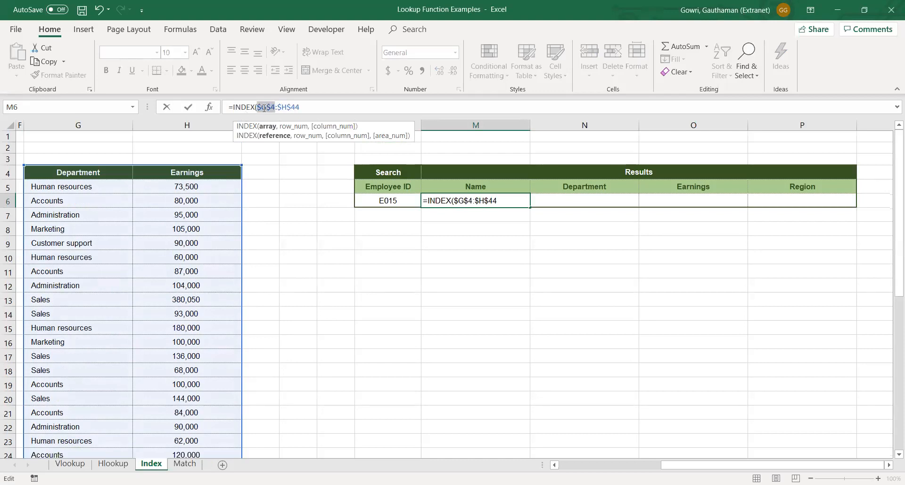
left_click(310, 107)
type(",")
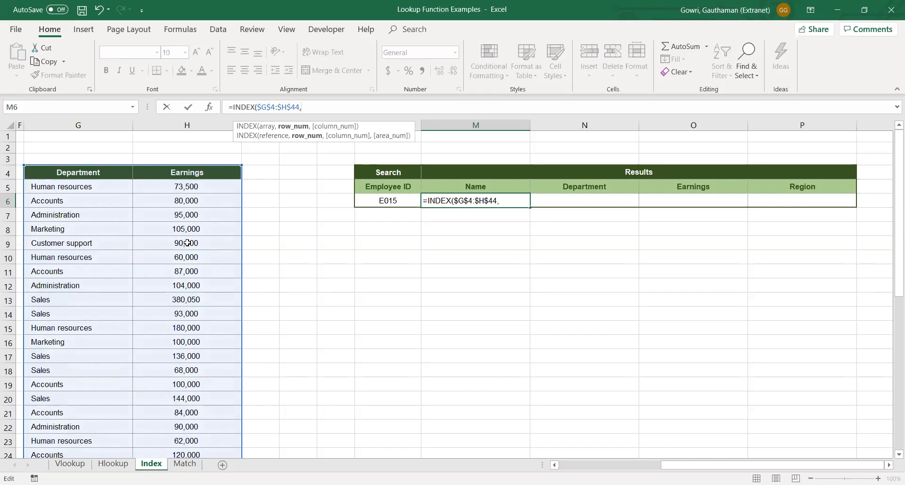
key("Escape")
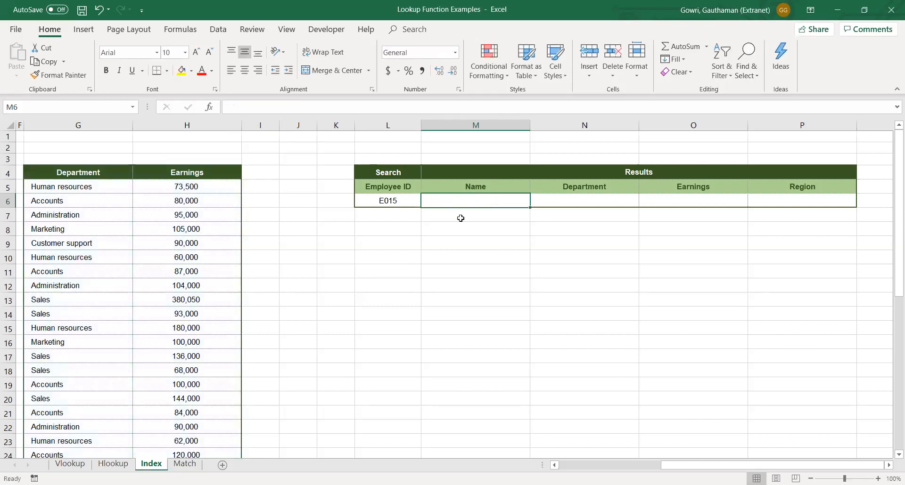
- Delete the contents of the Results block M4:P6 and the Search block L4:L6
left_click(447, 173)
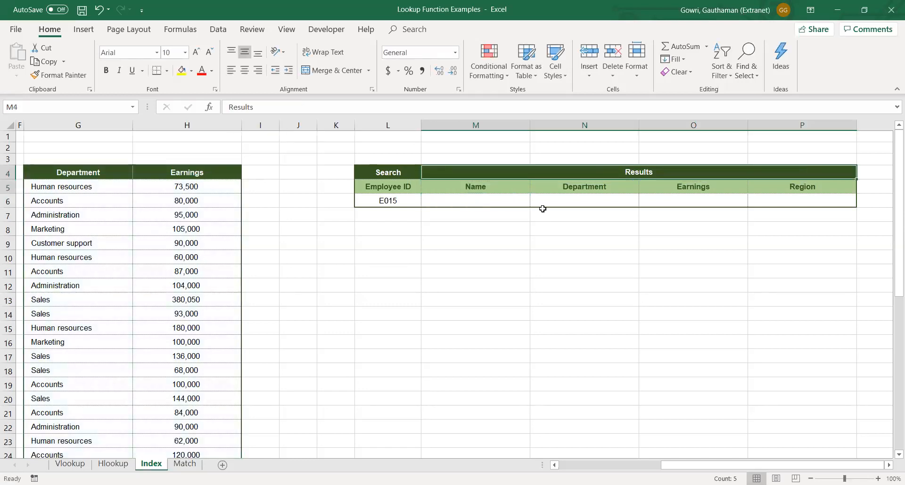
left_click(659, 197, "shift")
key("Delete")
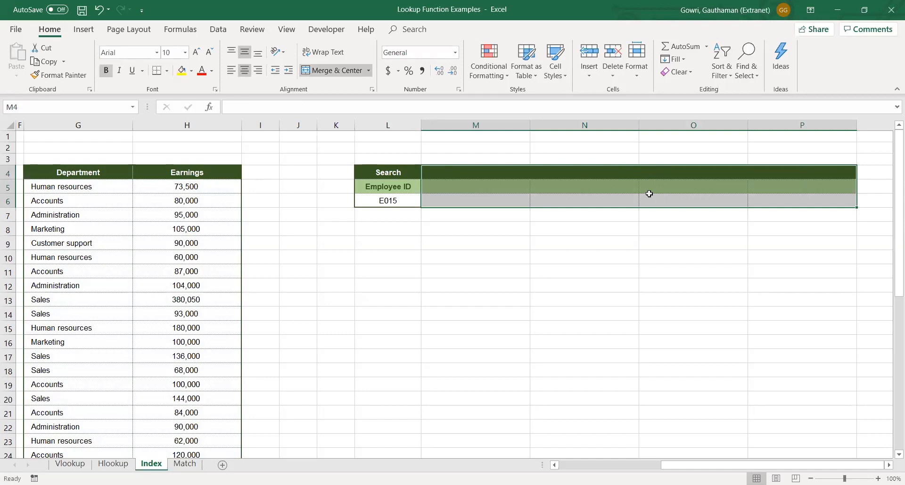
left_click_drag(395, 169, 396, 202)
key("Delete")
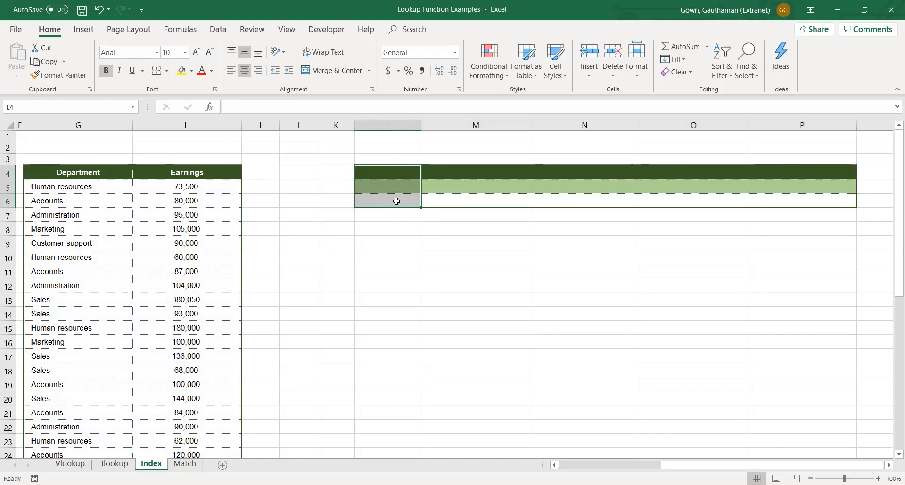
- Clear the formatting from rows 4 to 6, from column L through the last column of the sheet
key("ctrl+shift+Right")
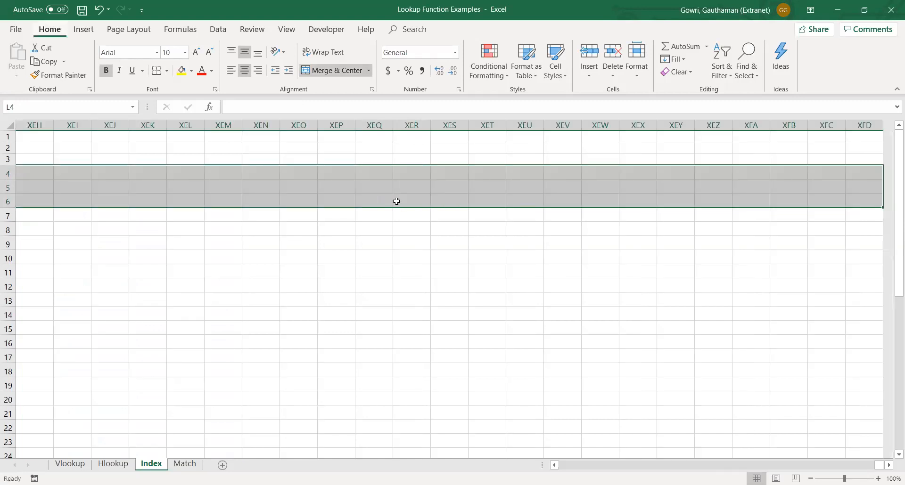
key("alt")
key("Escape")
key("Left")
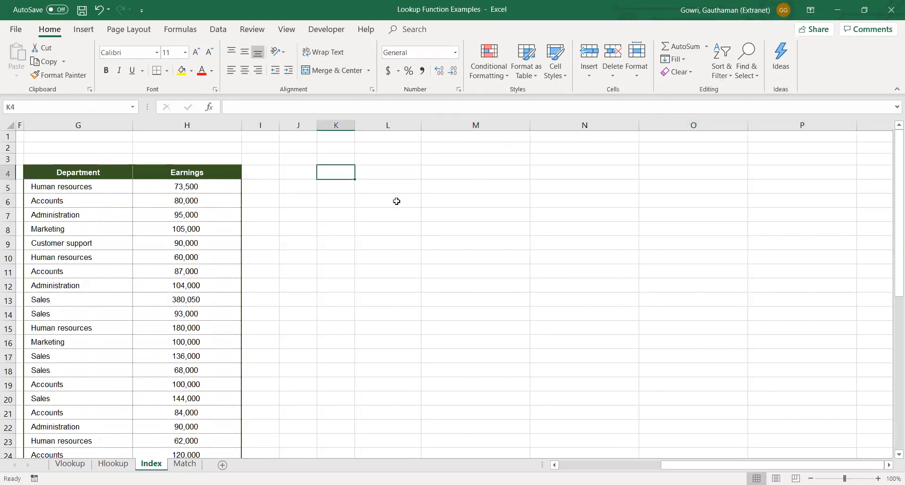
key("Right")
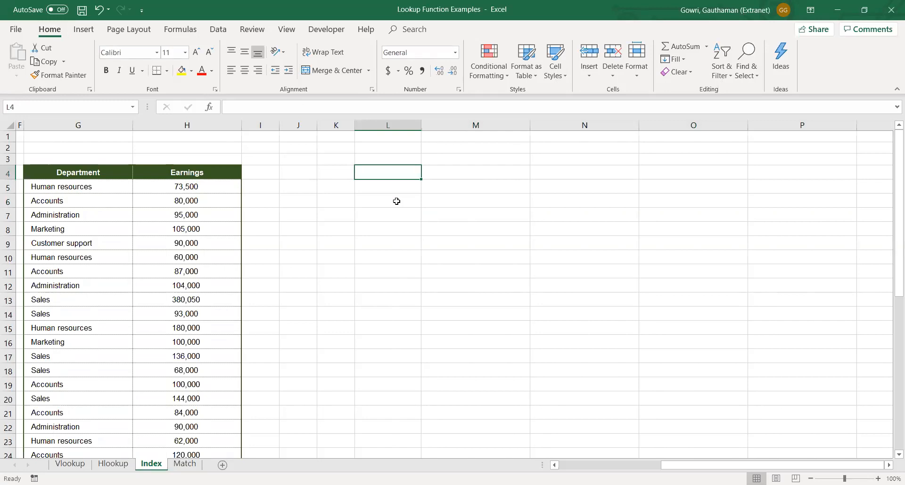
type("Depar")
key("BackSpace")
key("BackSpace")
key("BackSpace")
key("BackSpace")
key("BackSpace")
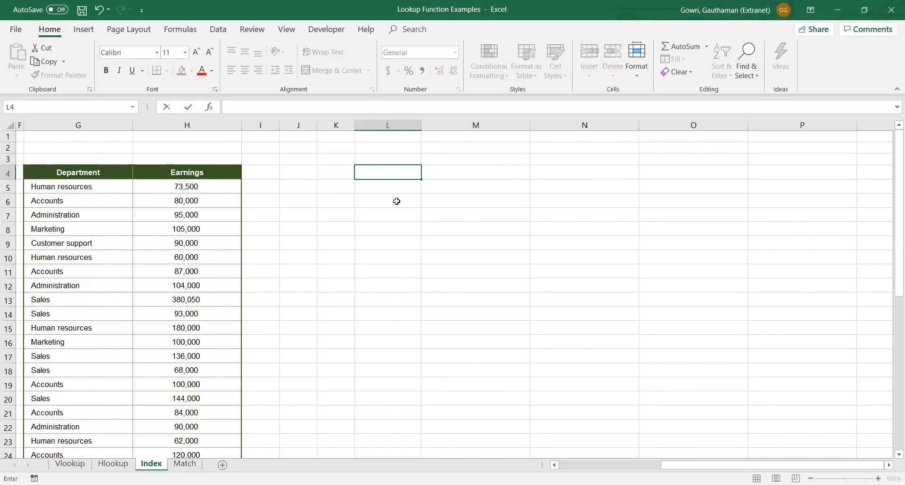
key("Escape")
- Copy the Department and Earnings headers from G4:H4 to L4:M4
key("Left")
key("Left")
key("Left")
key("Left")
key("Left")
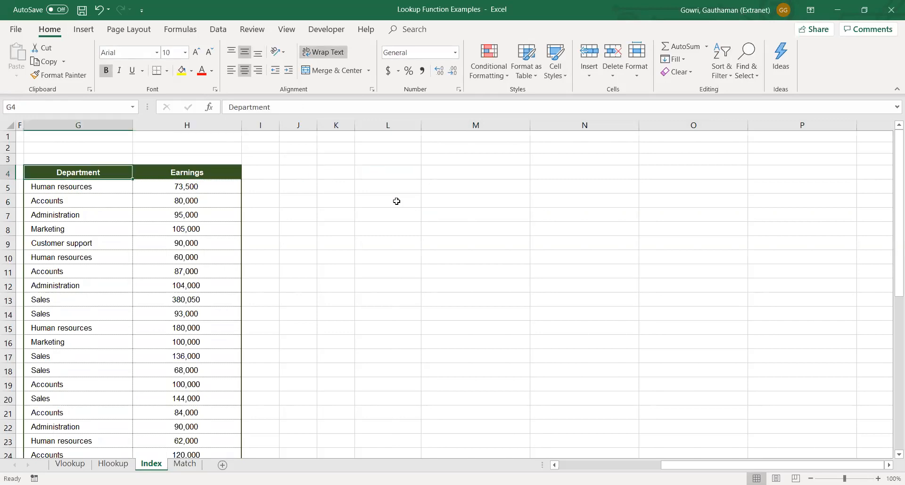
key("shift+Right")
key("ctrl+c")
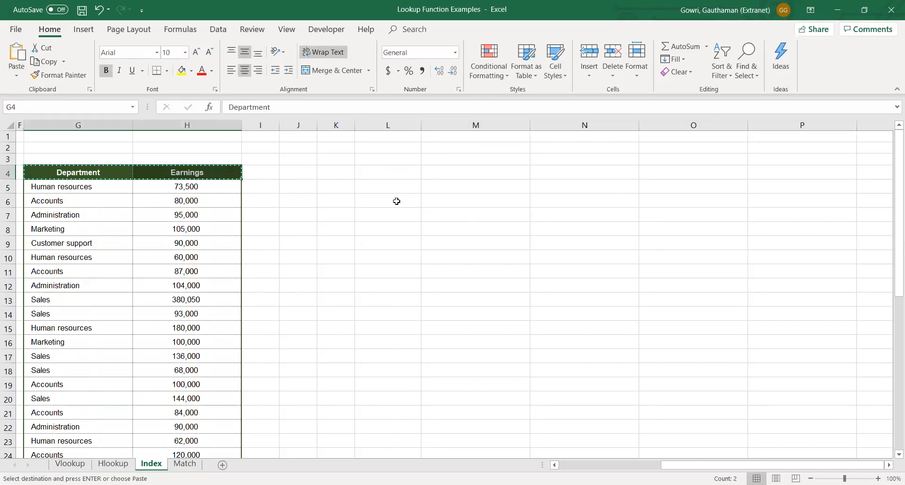
key("Right")
key("Right")
key("Right")
key("Right")
key("Right")
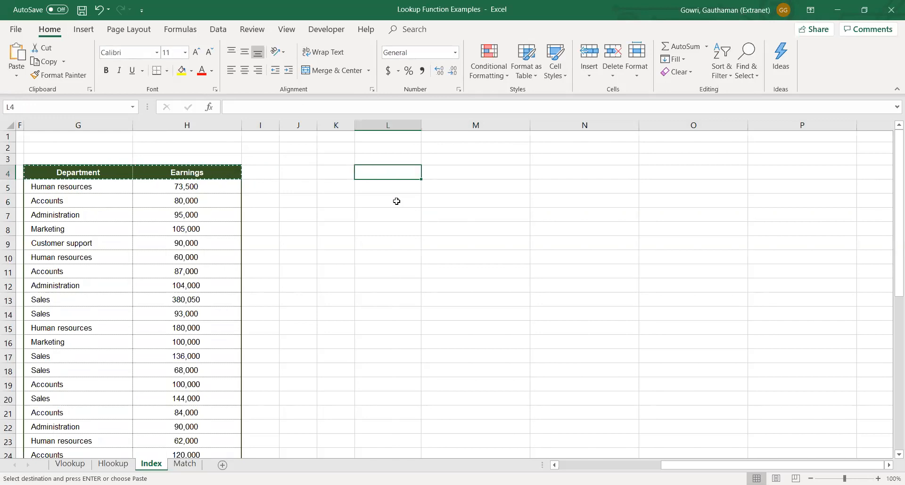
key("Return")
key("Down")
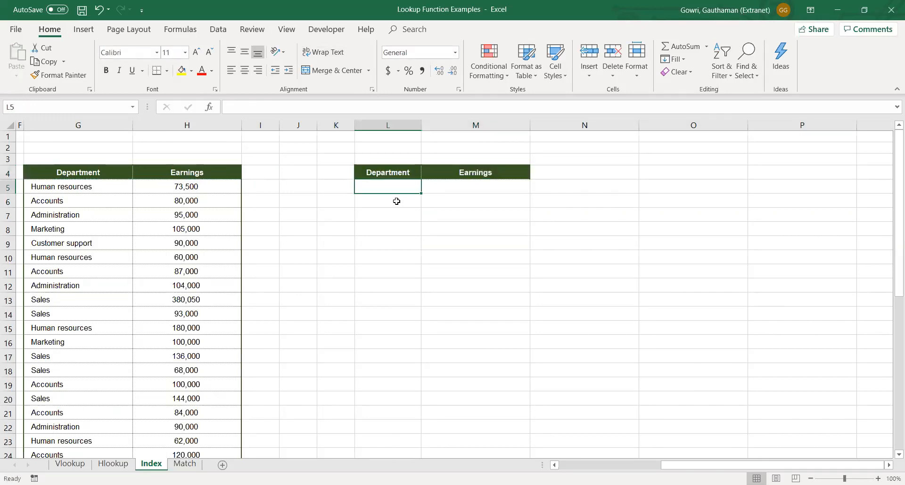
- Start an INDEX formula in L5 under Department with the absolute array $G$4:$H$44
type("=")
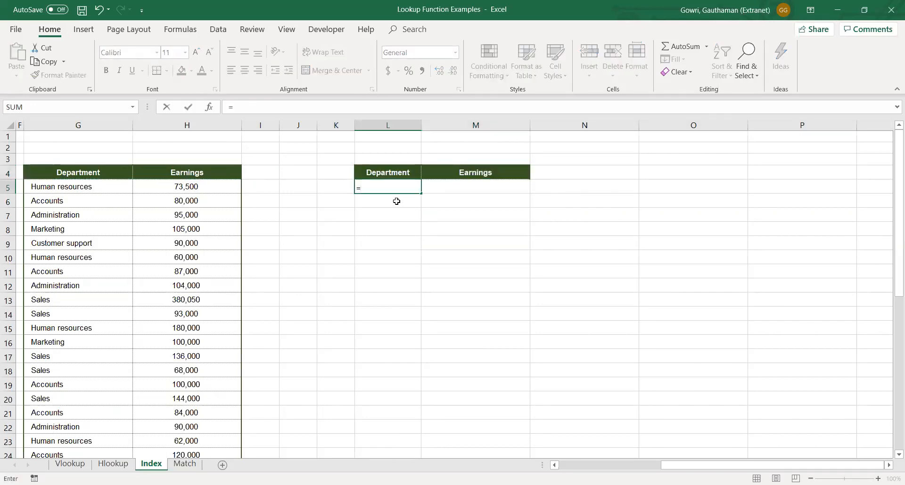
type("id")
key("BackSpace")
type("ndex(")
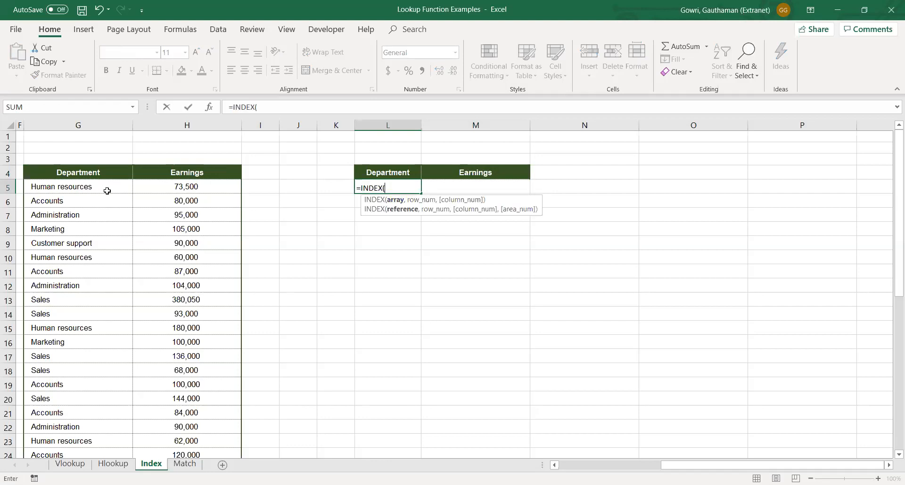
left_click(102, 173)
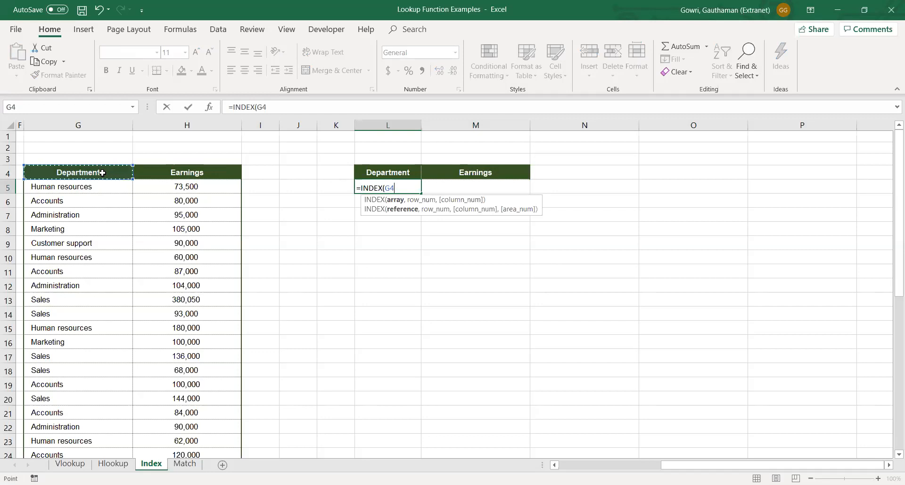
key("ctrl+shift+Down")
key("ctrl+shift+Right")
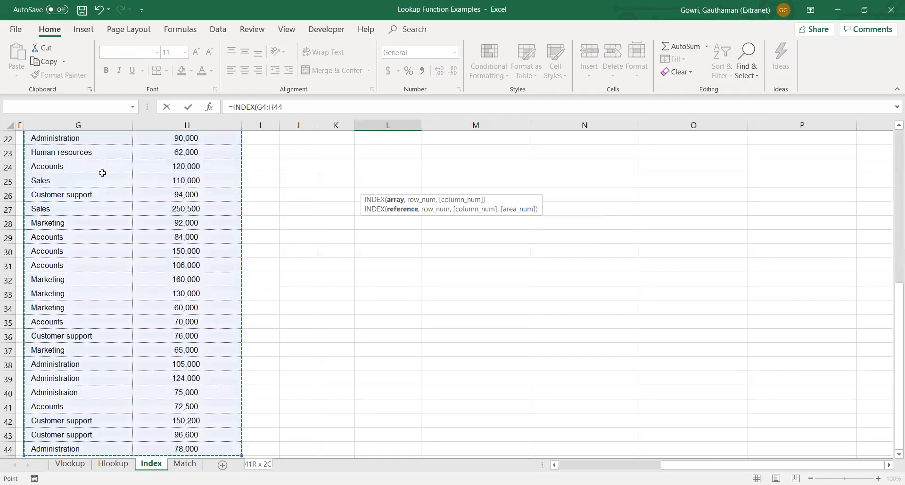
key("F4")
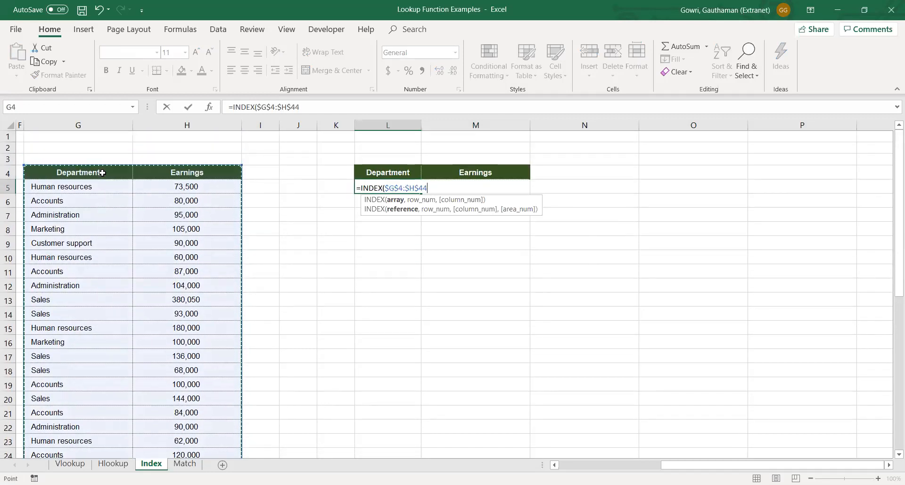
type(",")
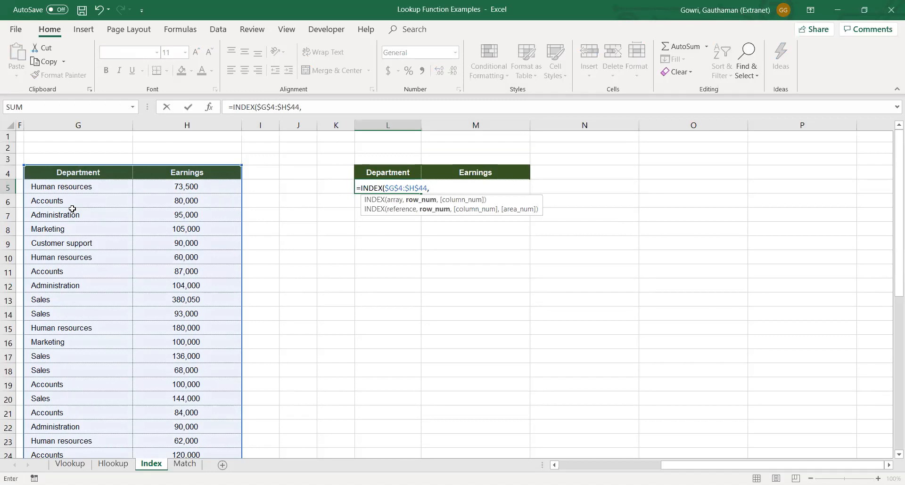
- Complete the INDEX formula in L5 with row number 5 and column number 1
type("5,2")
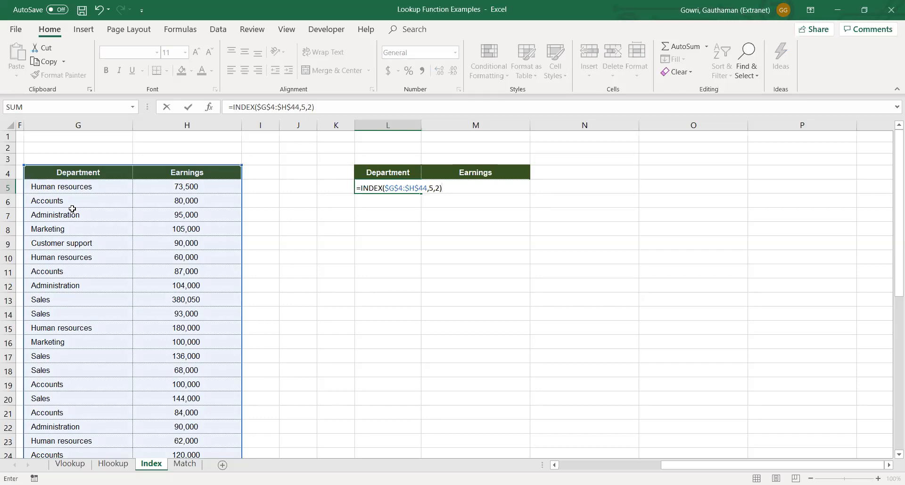
key("BackSpace")
key("BackSpace")
type("1")
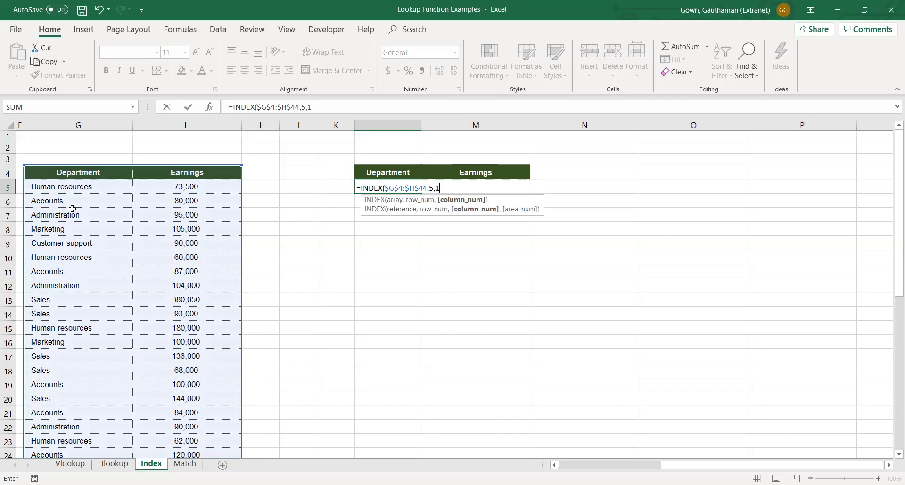
key("Return")
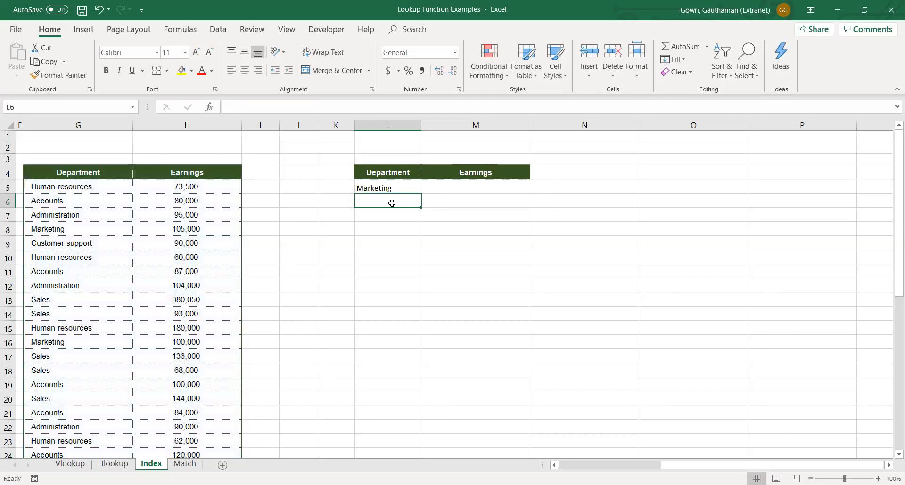
- Number the data rows in column F beside the Department column, starting with 1 and 2 in F5:F6 and filling the series down
left_click(68, 188)
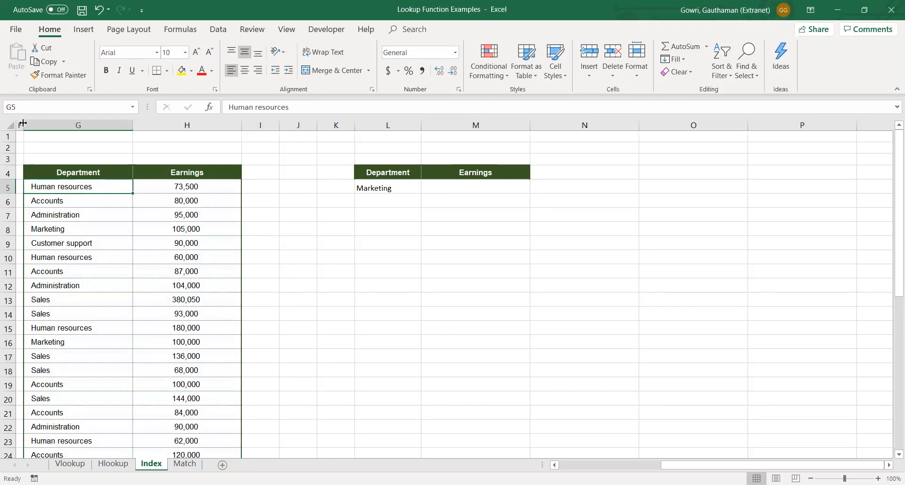
scroll(44, 197, "left", 1)
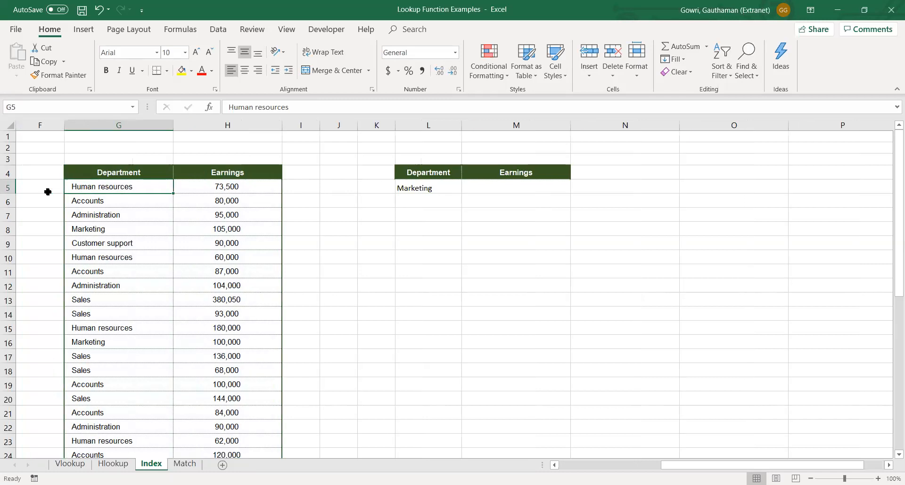
left_click(51, 185)
left_click(54, 173)
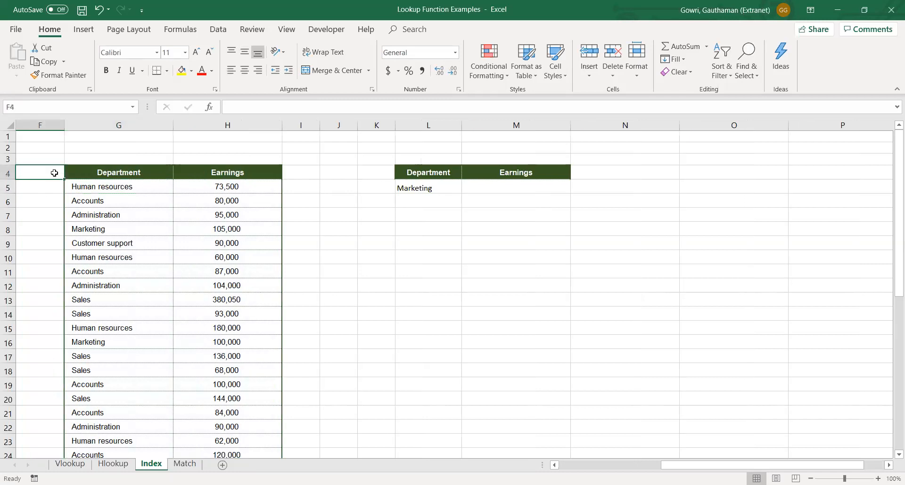
left_click(58, 187)
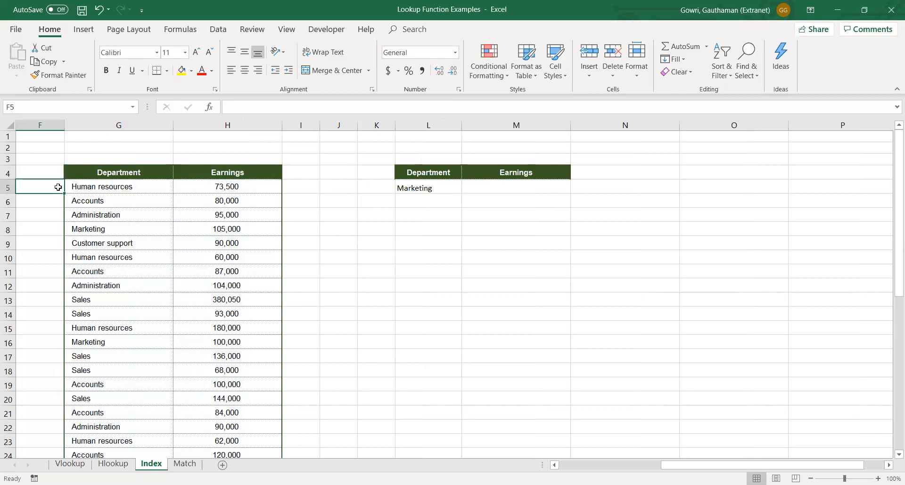
type("1")
key("Return")
type("2")
key("Return")
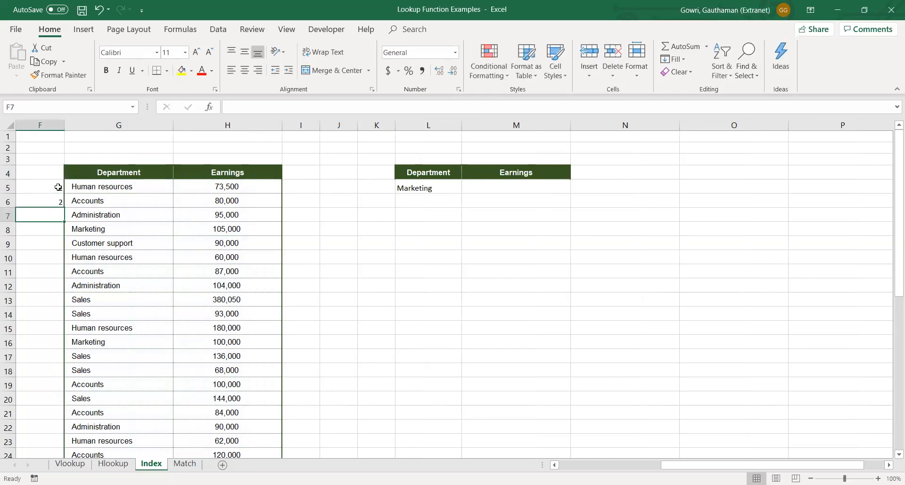
left_click_drag(57, 188, 54, 203)
double_click(64, 208)
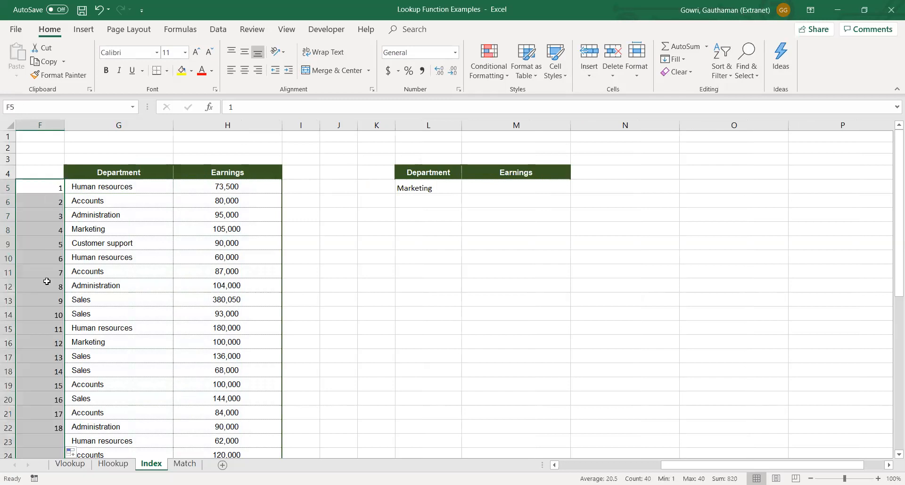
left_click(52, 279)
left_click(98, 245)
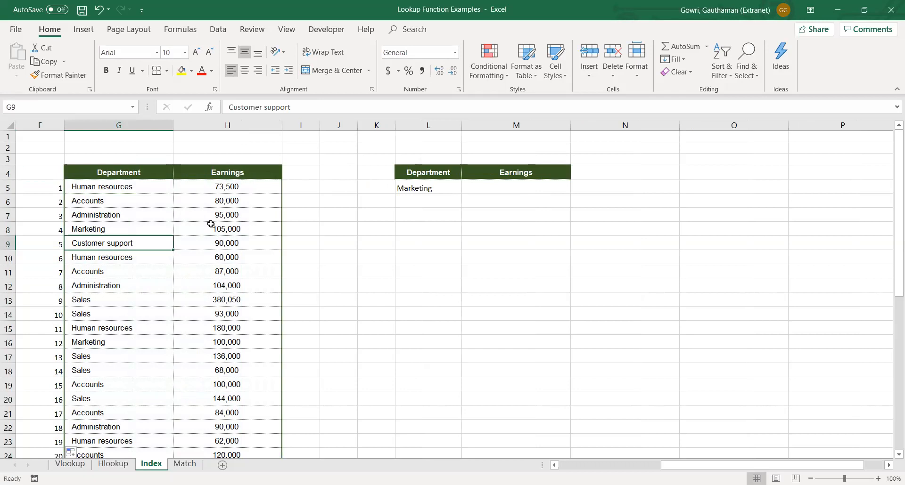
- Change the array in the L5 INDEX formula to $G$5:$H$44 to exclude the headers, and check the result against row number 5
left_click(429, 187)
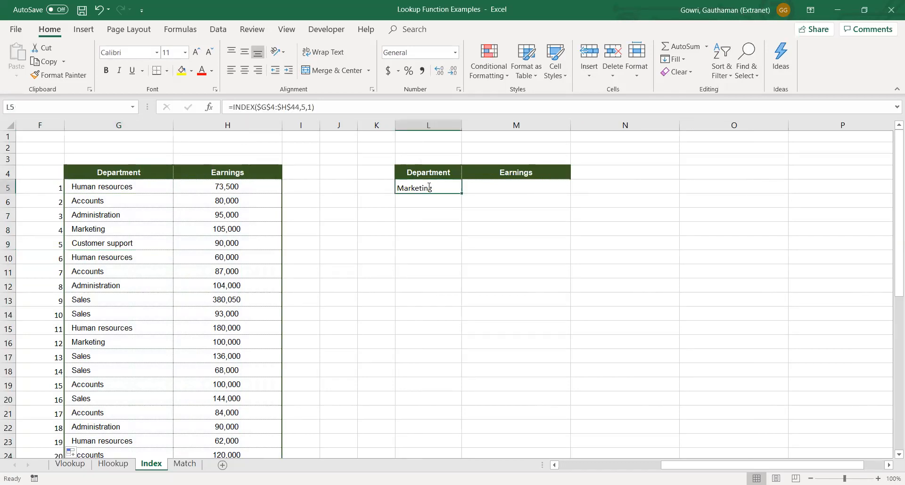
double_click(429, 187)
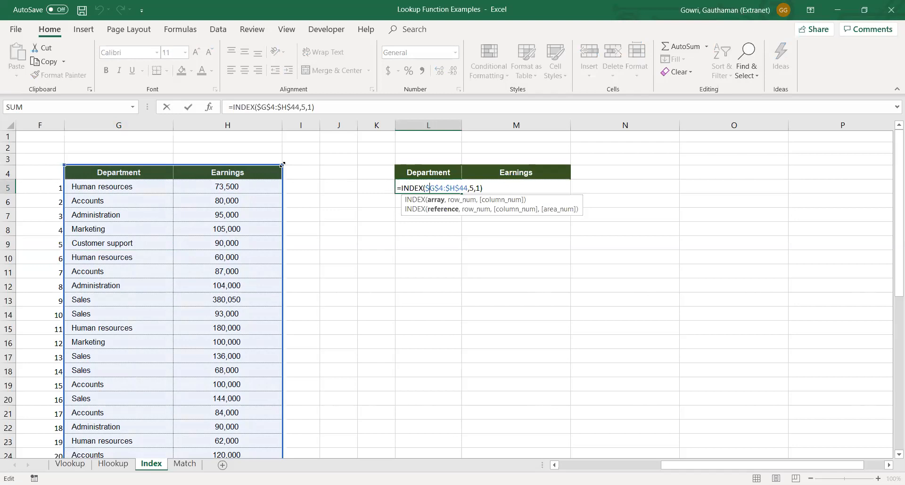
left_click_drag(282, 165, 282, 176)
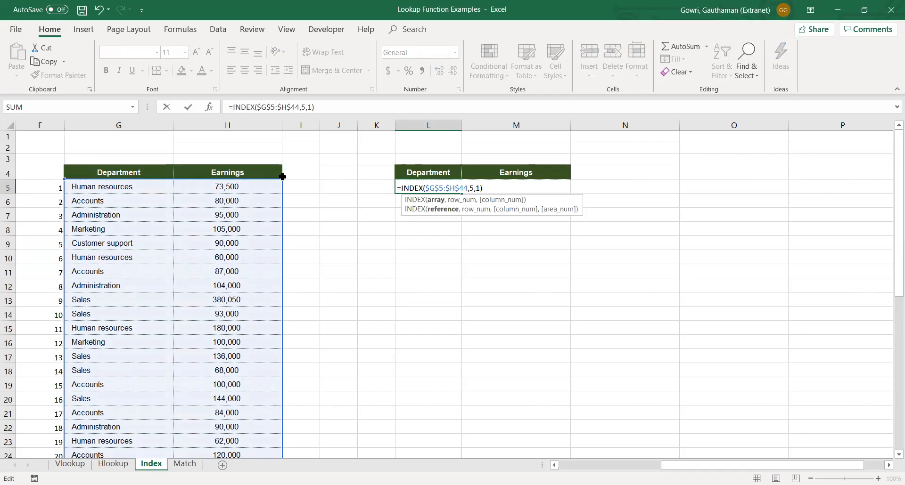
key("Return")
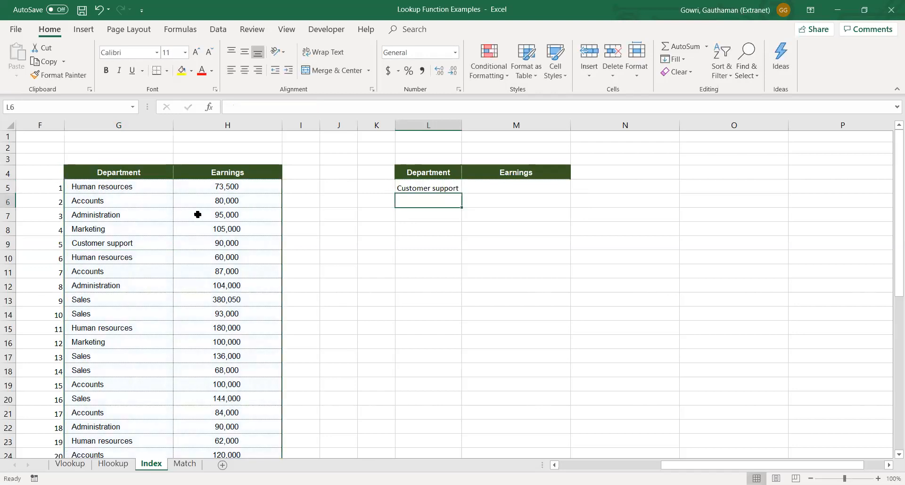
left_click_drag(57, 242, 94, 241)
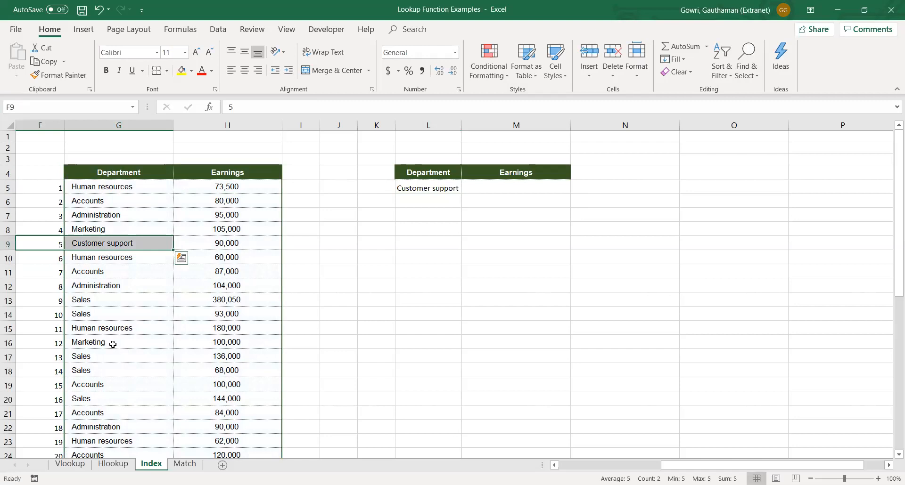
left_click(112, 158)
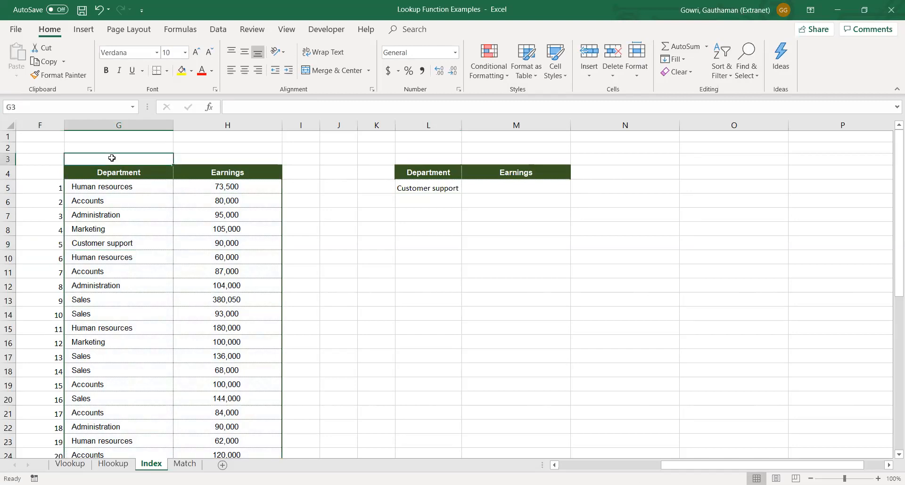
- Number the table columns 1 and 2 in G3:H3 above Department and Earnings, and center both numbers
type("1")
key("Tab")
type("2")
key("Tab")
key("Left")
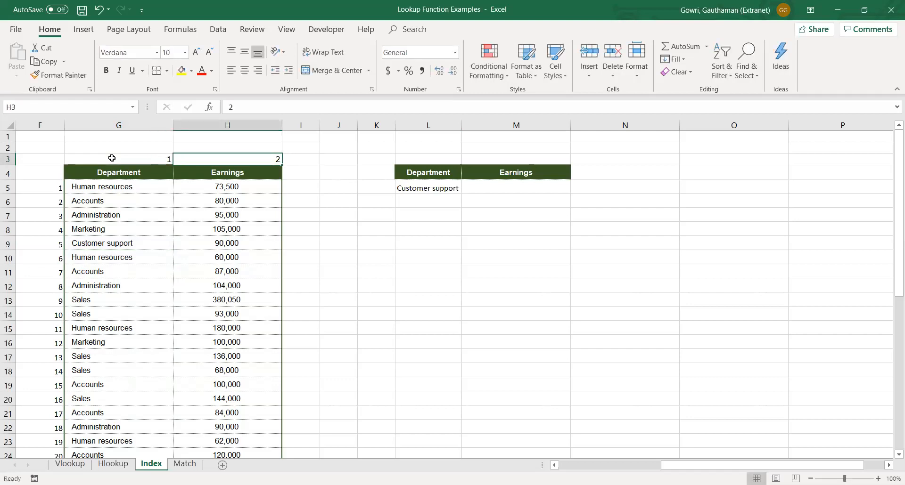
key("shift+Left")
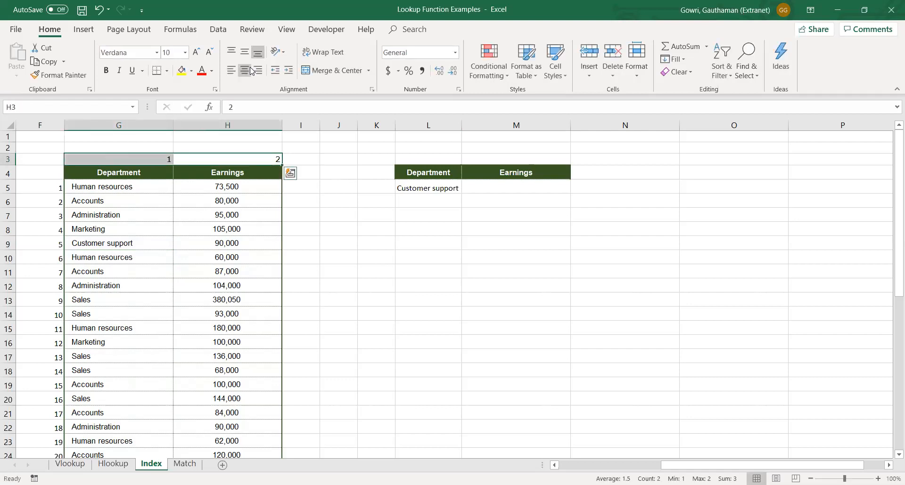
left_click(245, 71)
left_click(413, 310)
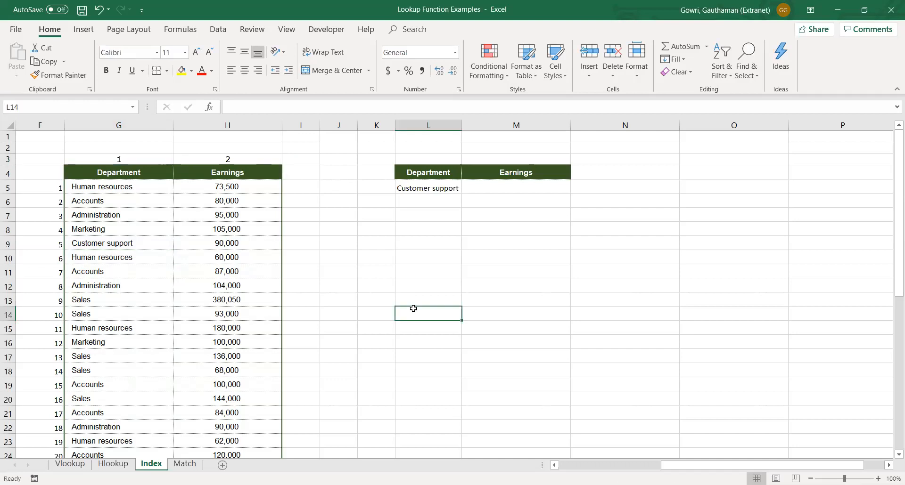
- Copy the L5 INDEX formula across to M5 under Earnings and change its column number to 2
left_click(472, 188)
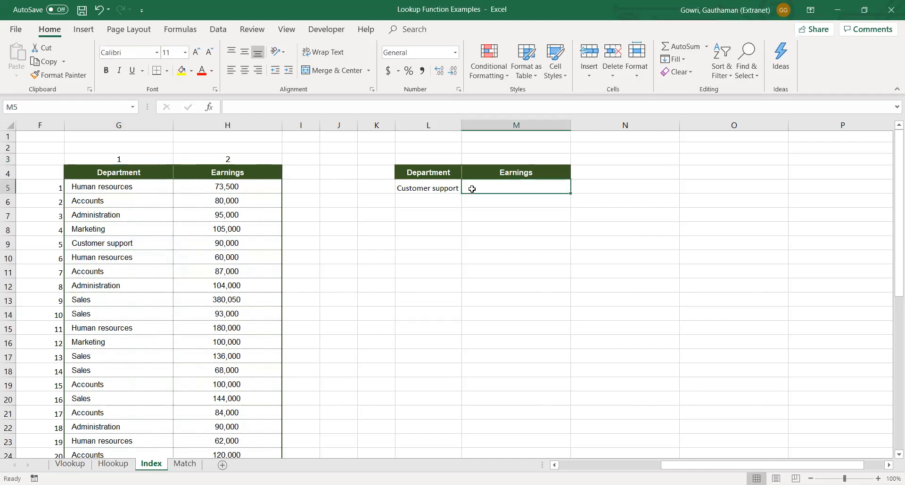
left_click(425, 193)
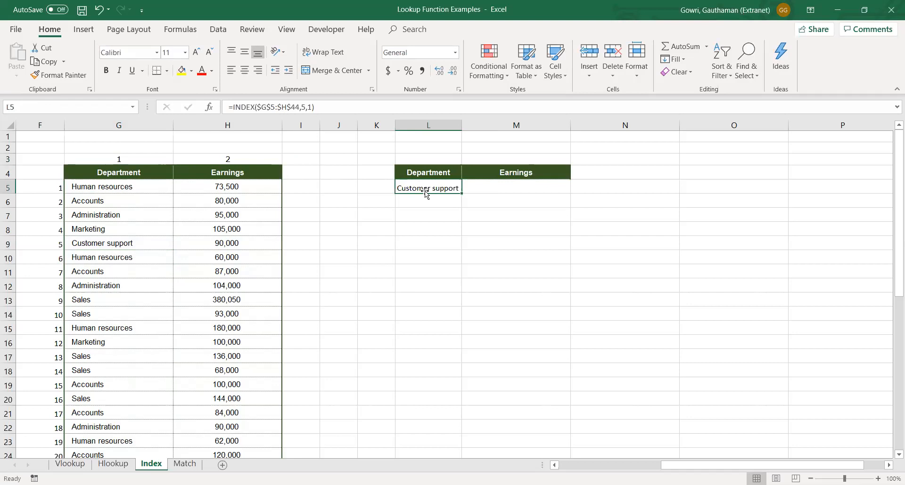
key("shift+Right")
key("ctrl+r")
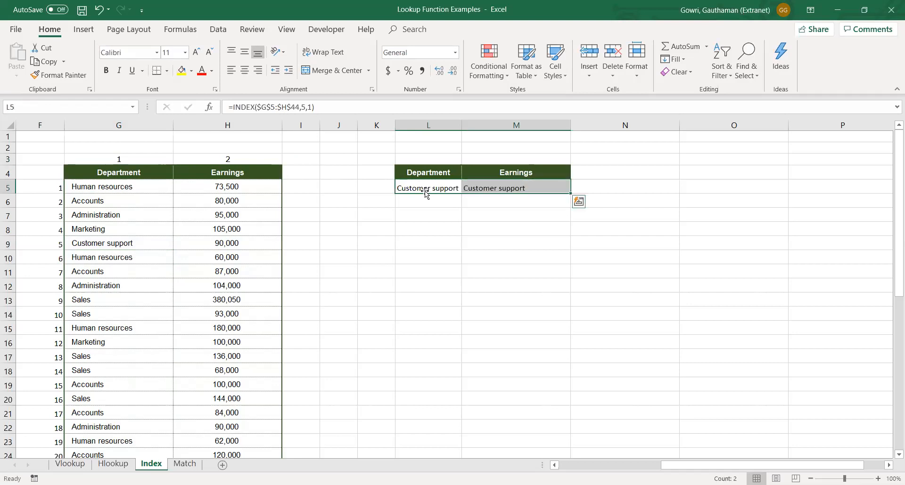
left_click(515, 186)
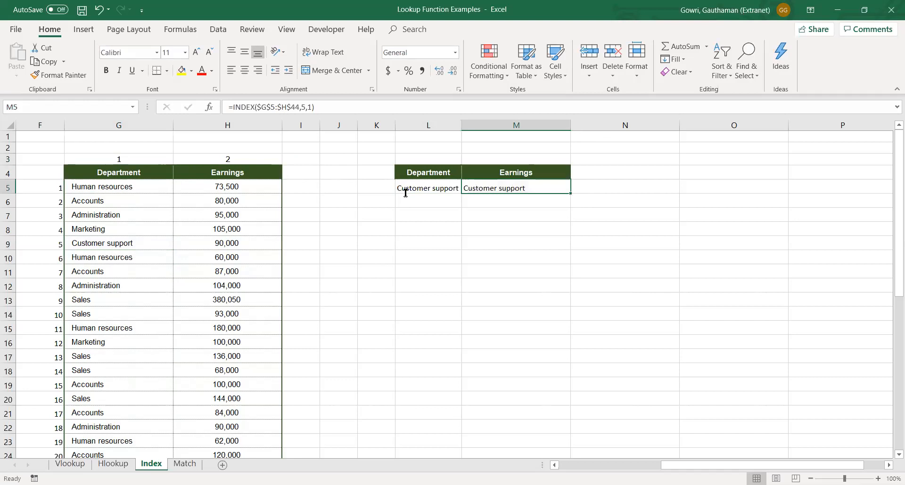
left_click(308, 107)
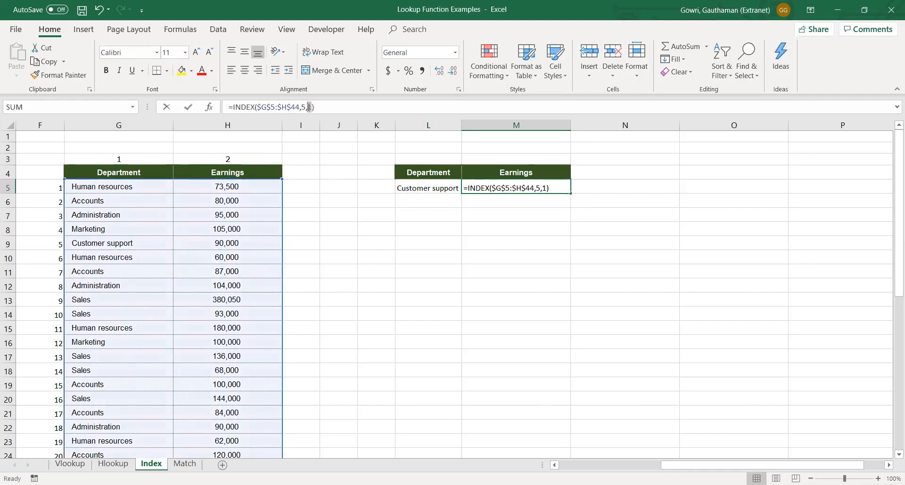
type("2")
key("Return")
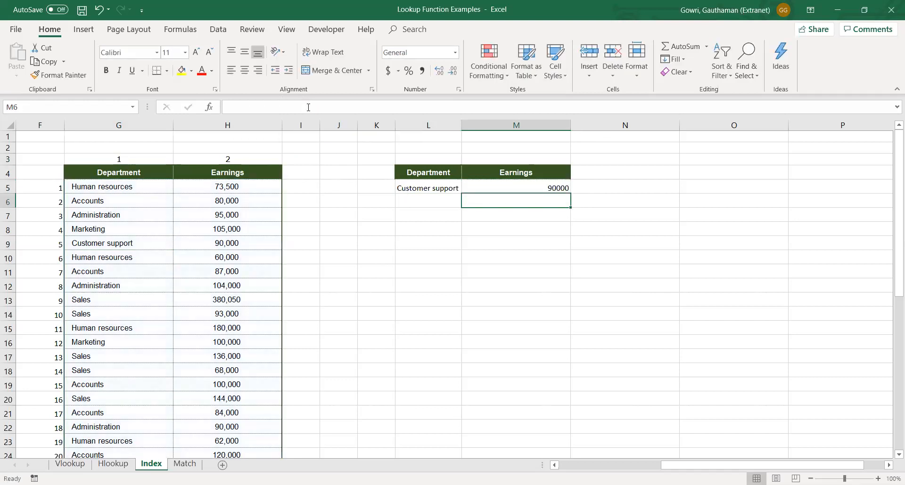
- Compare the INDEX results with row number 5 of the table, and review the row and column arguments in the L5 formula
left_click(92, 344)
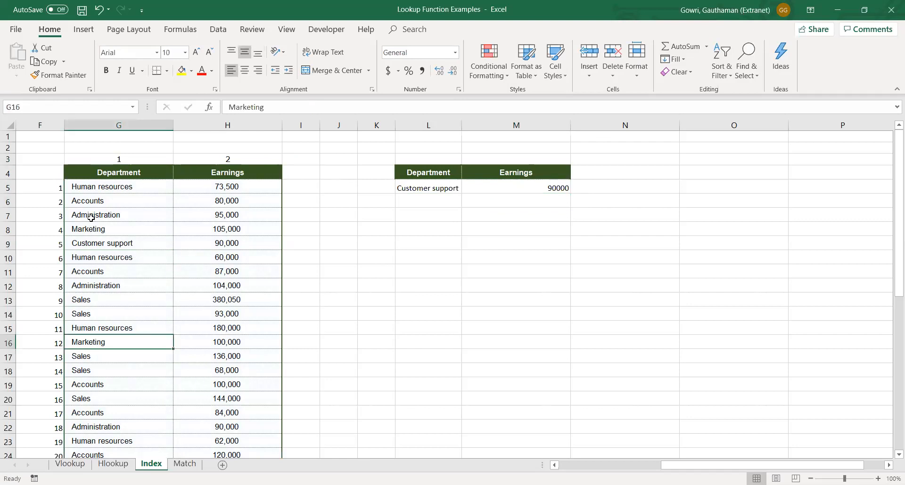
left_click_drag(91, 244, 216, 245)
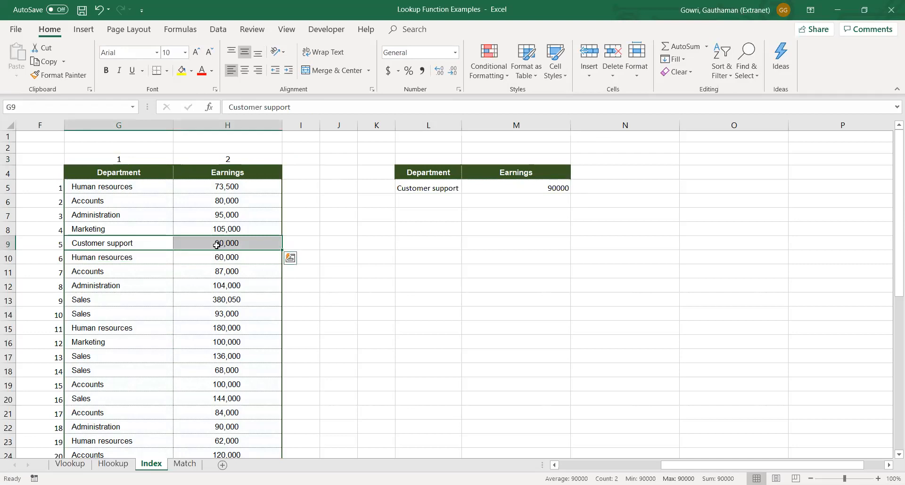
left_click(118, 187)
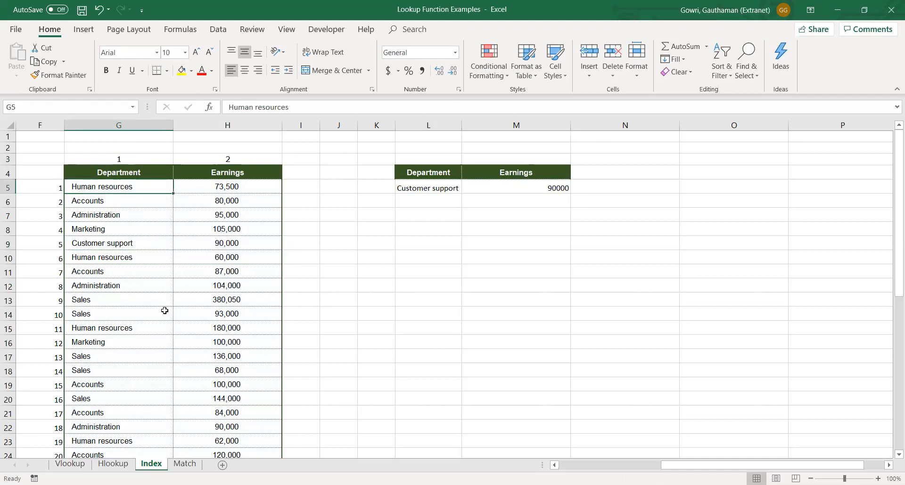
left_click_drag(98, 188, 91, 353)
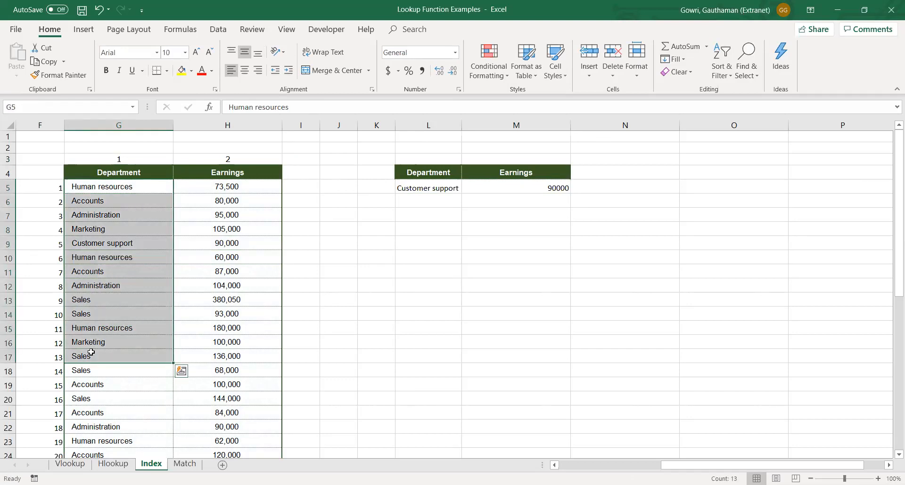
left_click(401, 189)
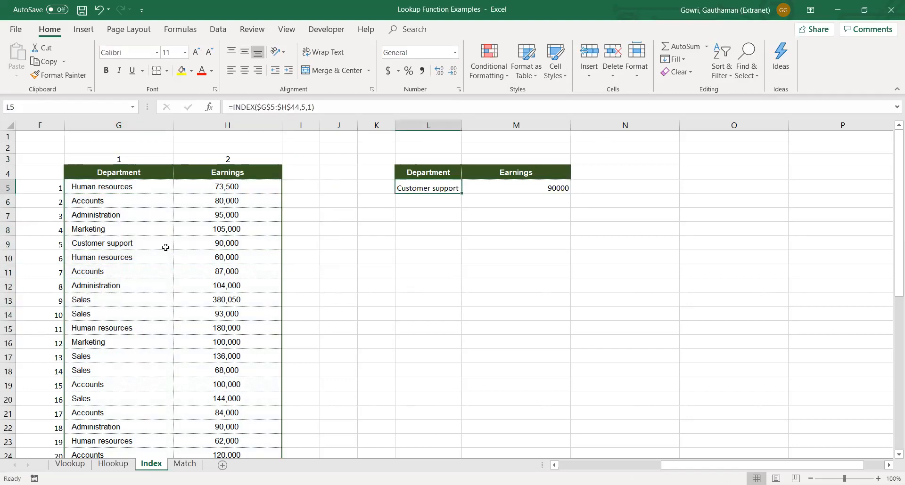
left_click(139, 192)
left_click(103, 320)
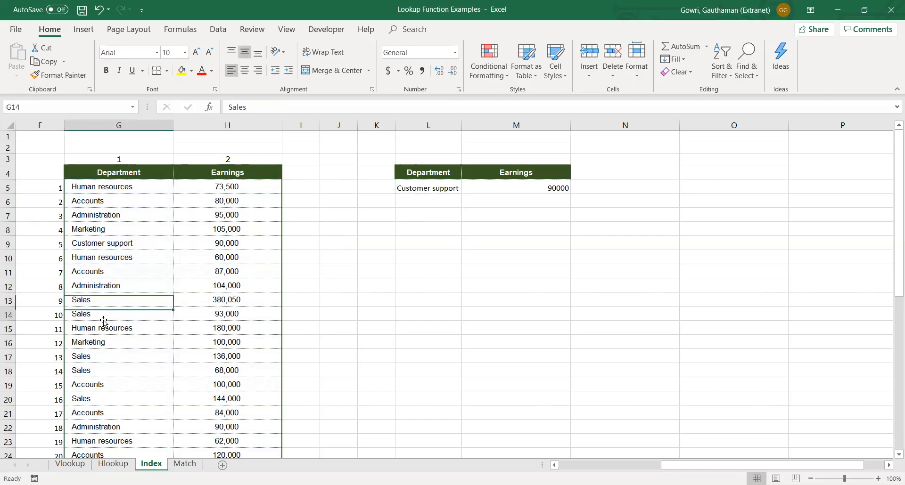
left_click(422, 193)
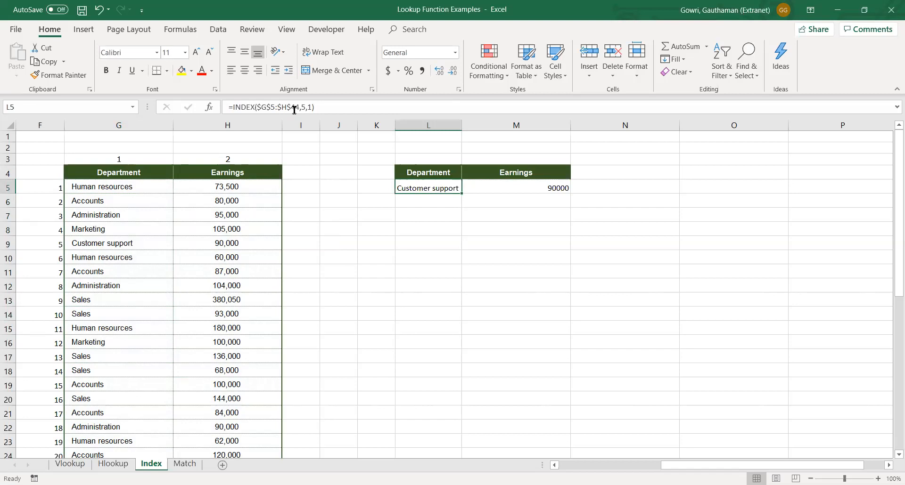
left_click_drag(302, 109, 316, 109)
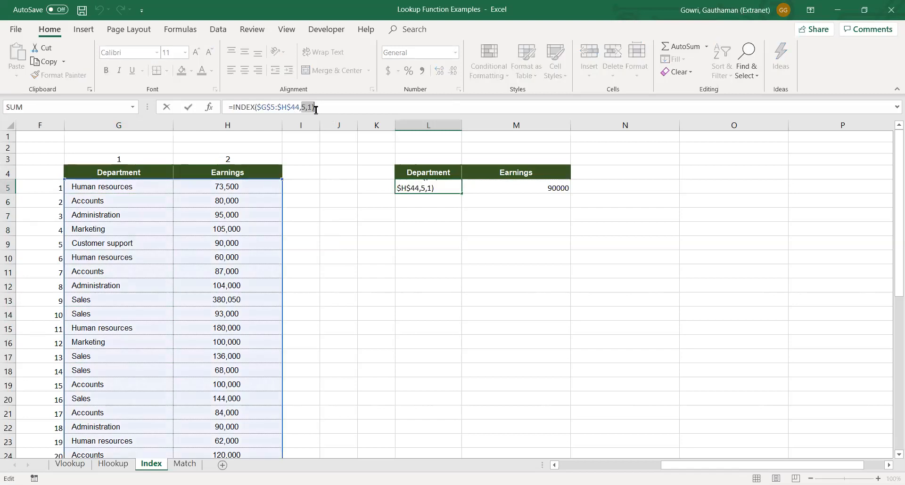
key("Return")
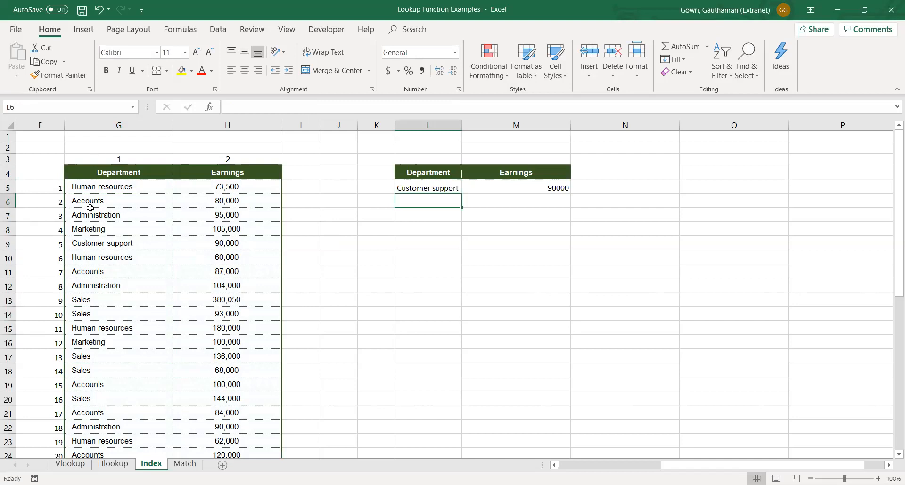
left_click_drag(91, 201, 104, 328)
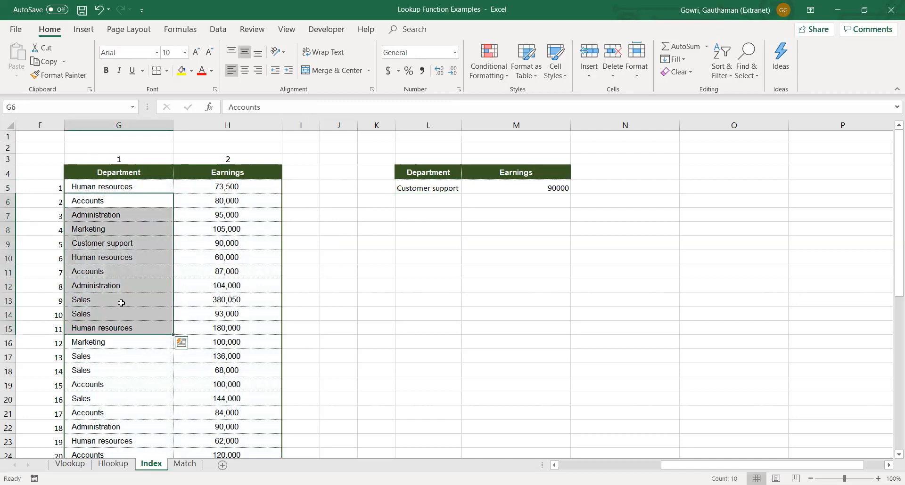
left_click(121, 302)
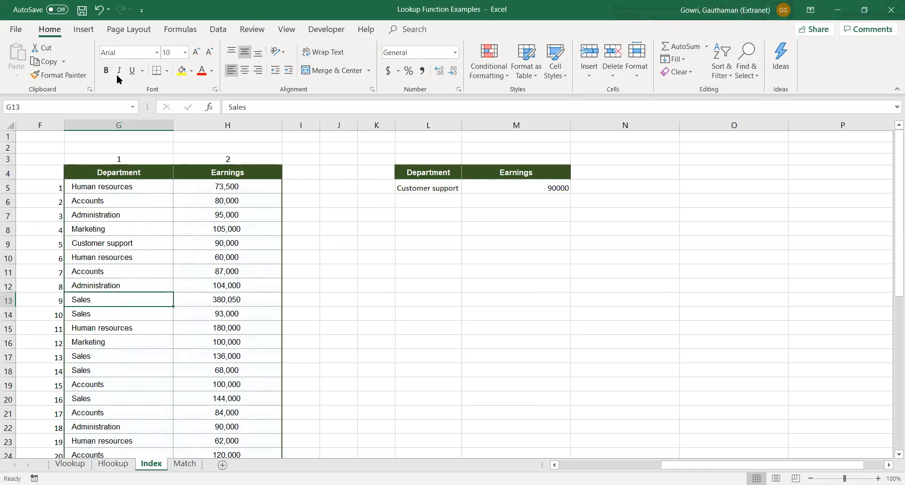
left_click(32, 178)
left_click_drag(504, 282, 477, 274)
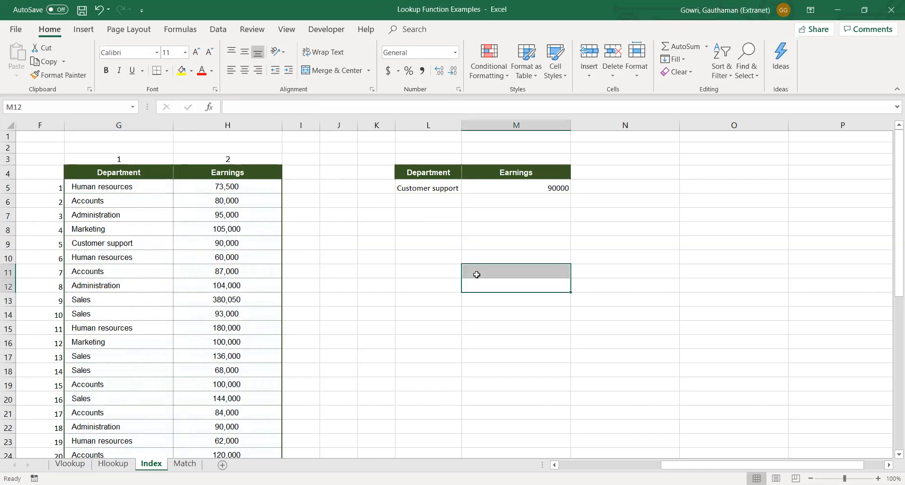
- Add an outline border around the Department and Earnings result table in L4:M5
left_click_drag(425, 175, 515, 185)
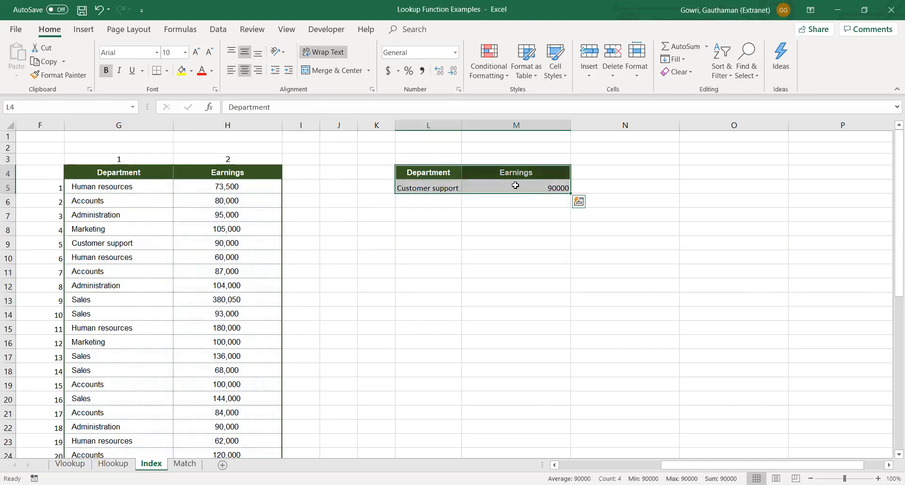
key("ctrl+1")
left_click(417, 145)
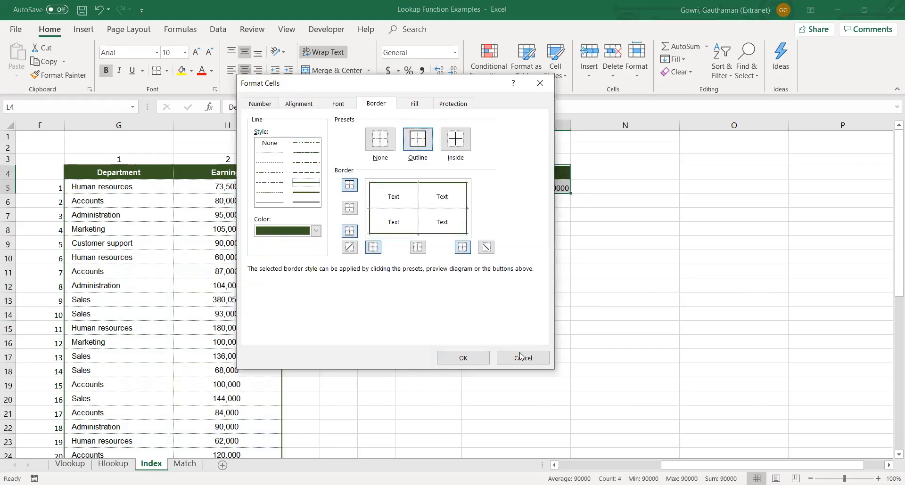
key("Return")
left_click(514, 317)
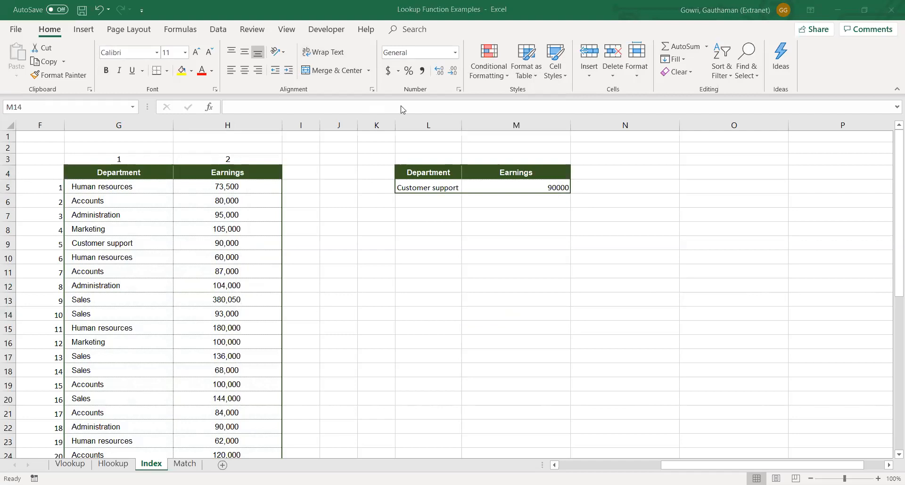
left_click(450, 256)
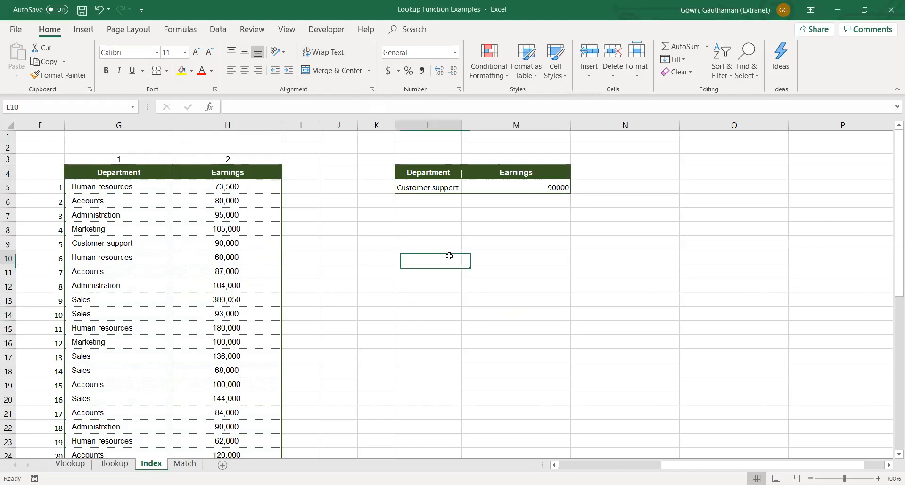
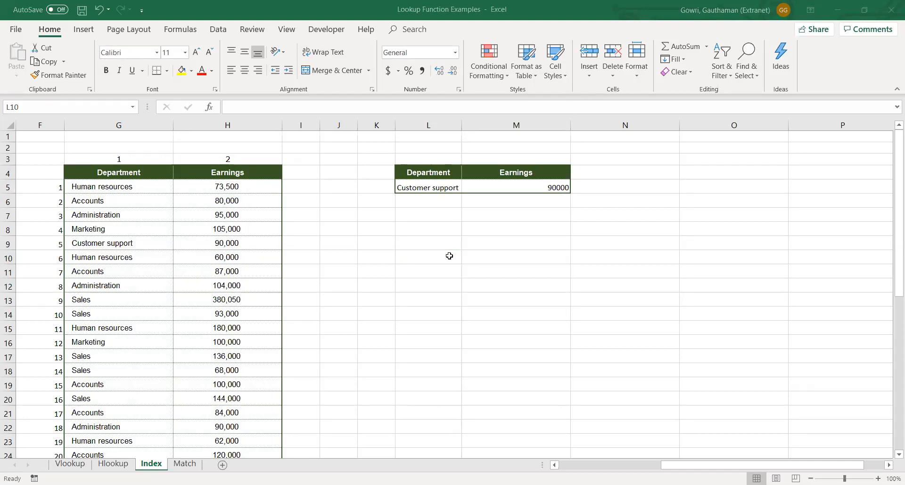
- Switch to the Match sheet and locate the empty Index cell G4 beside the lookup Employee ID
left_click(413, 327)
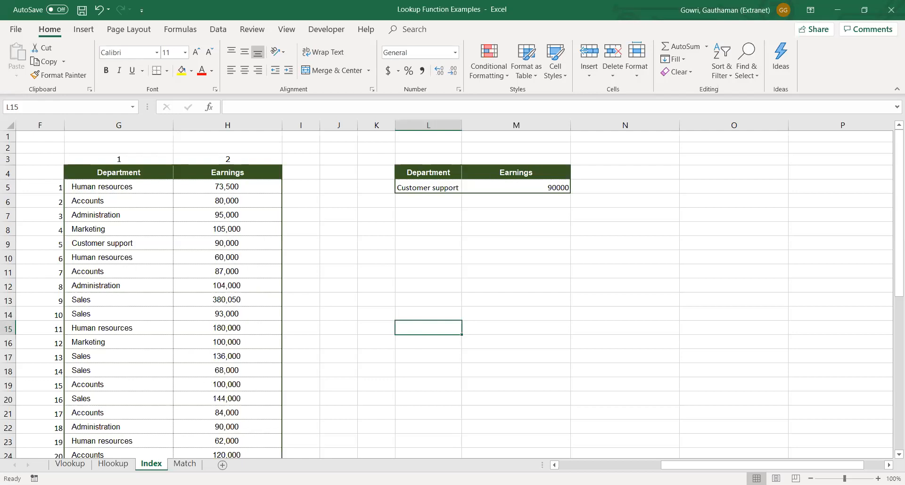
left_click(185, 464)
left_click(377, 150)
left_click(395, 172)
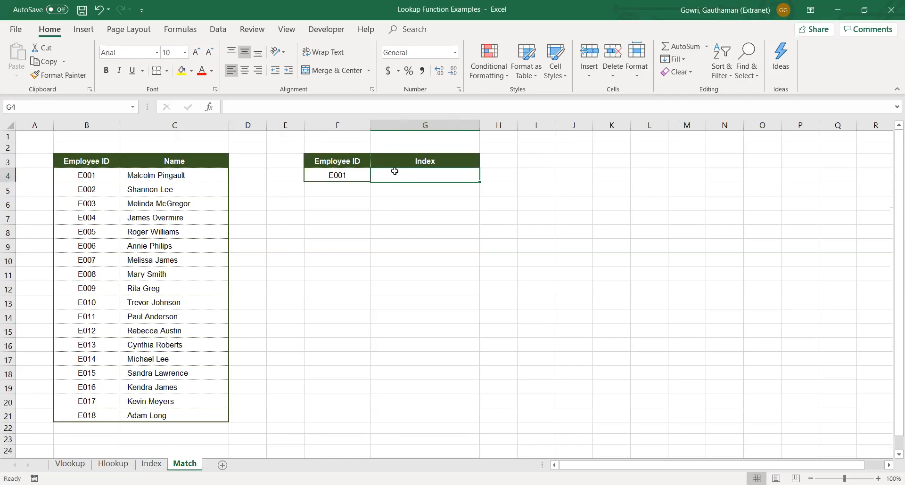
left_click(367, 241)
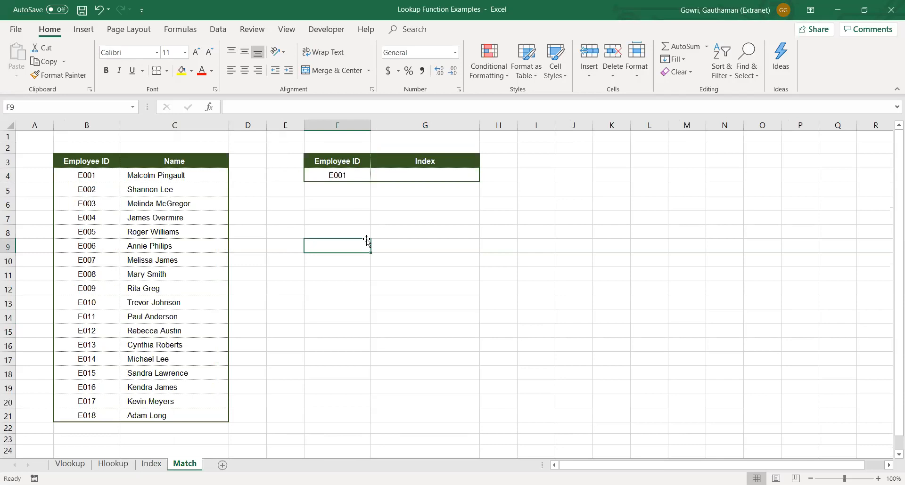
- Examine the lookup Employee ID in F4 and the Employee ID column B3:B21 in which its position is matched
left_click(415, 173)
left_click(334, 174)
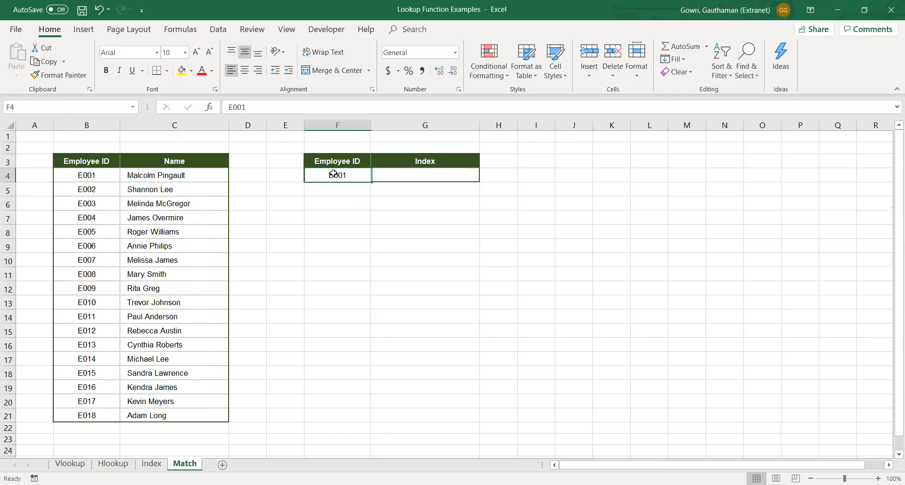
left_click(96, 174)
left_click_drag(96, 174, 91, 255)
left_click(93, 244)
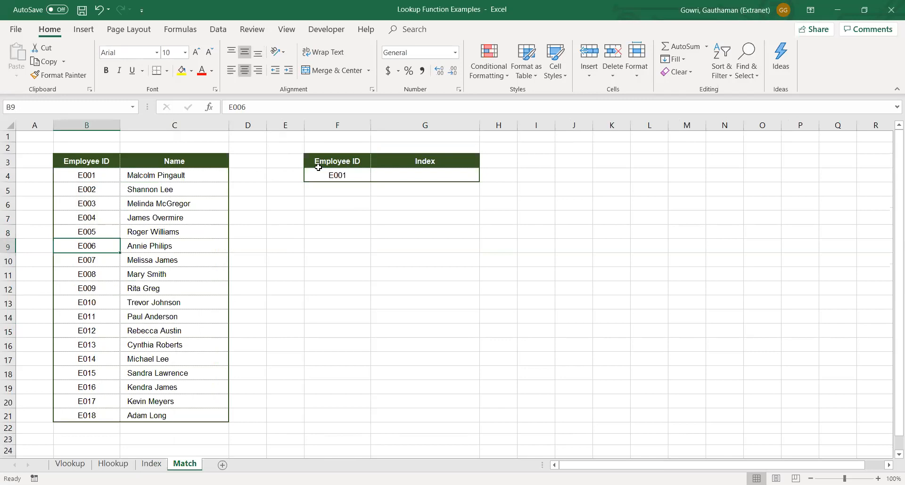
left_click(409, 174)
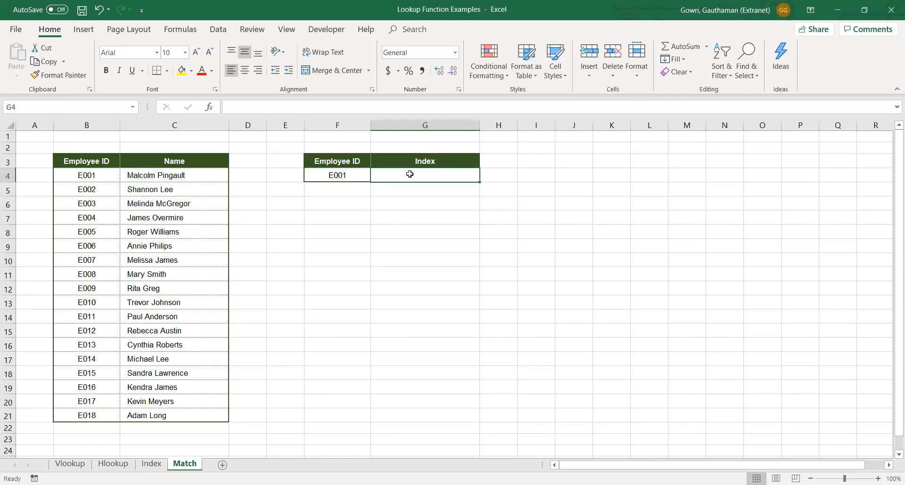
left_click_drag(99, 163, 95, 356)
left_click_drag(93, 428, 94, 415)
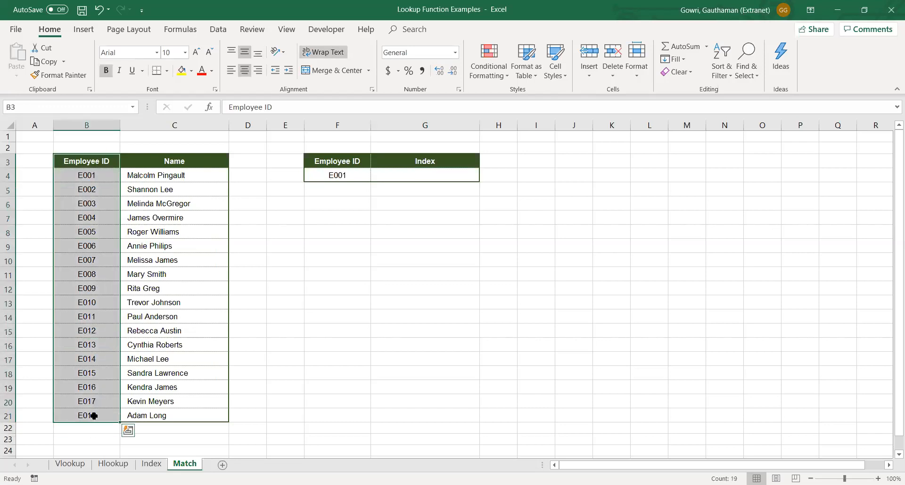
left_click(68, 156)
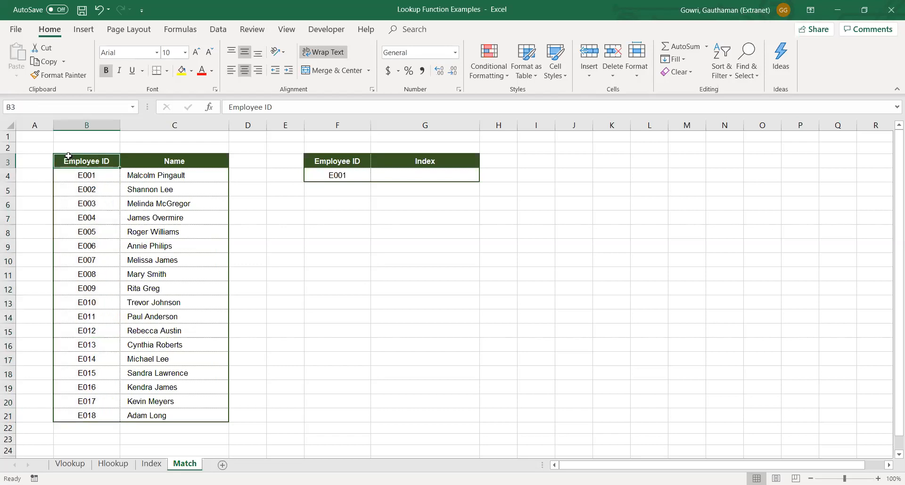
- Start a MATCH formula in Index cell G4 that references the Employee ID range B4:B21
left_click(395, 175)
type("=")
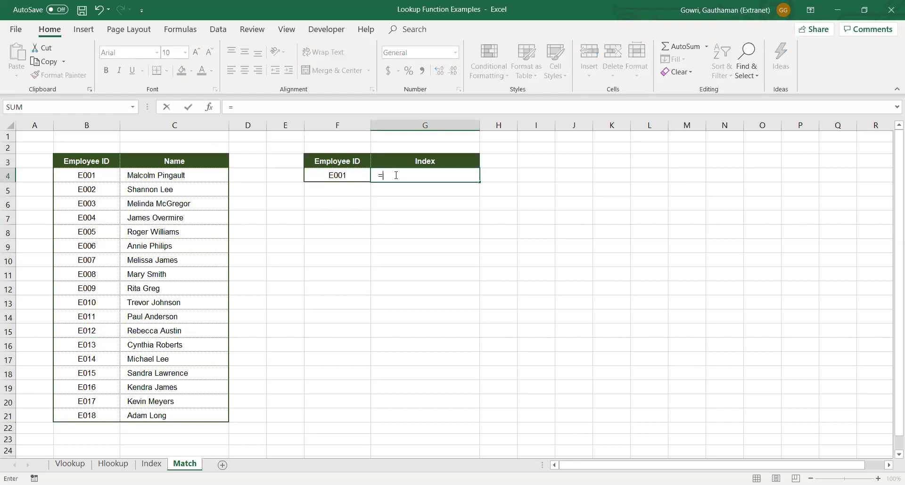
type("ma")
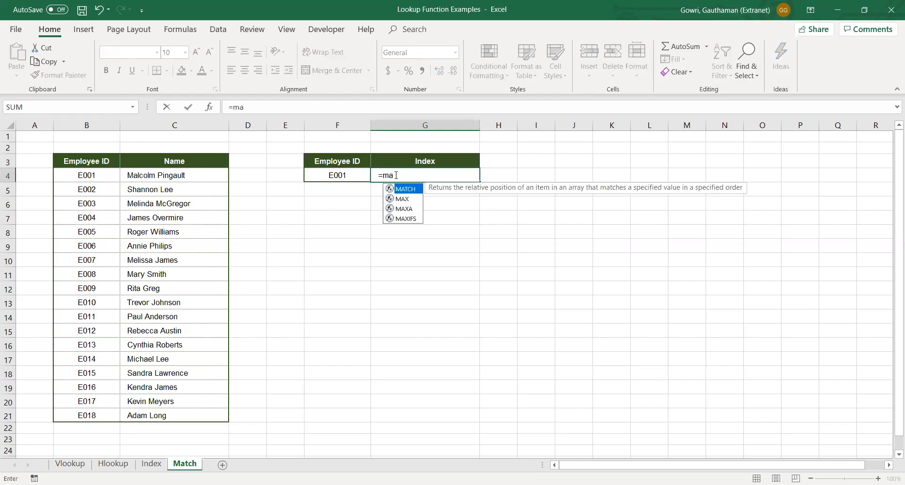
key("Tab")
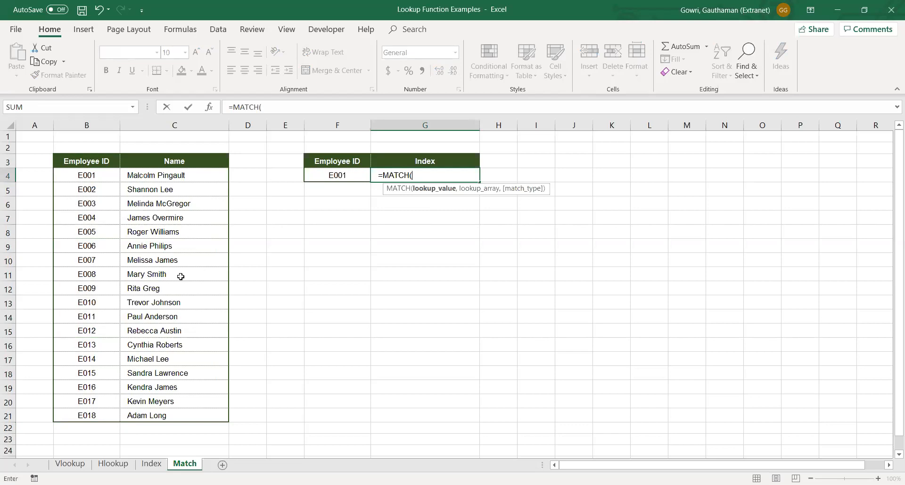
left_click(348, 175)
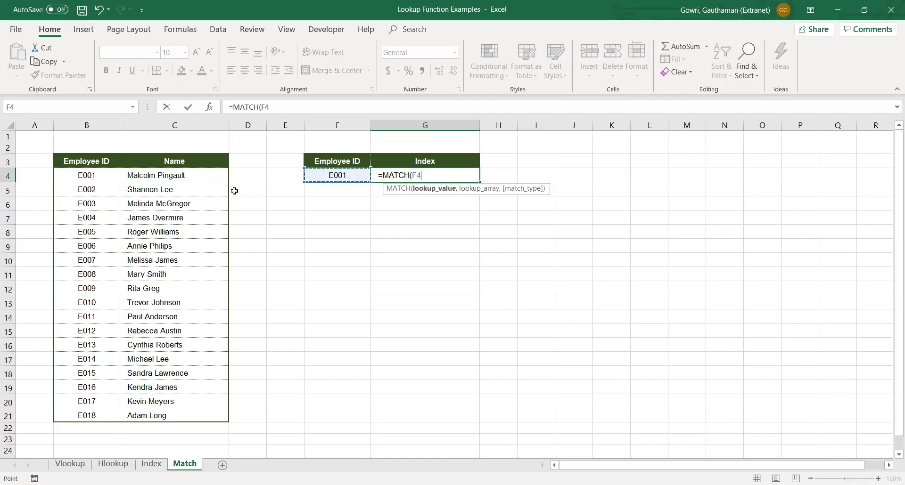
left_click(102, 176)
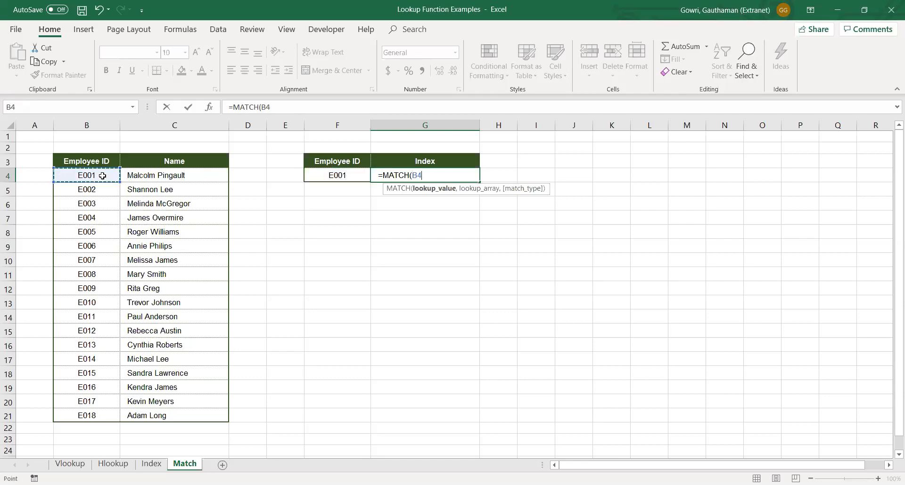
key("ctrl+shift+Down")
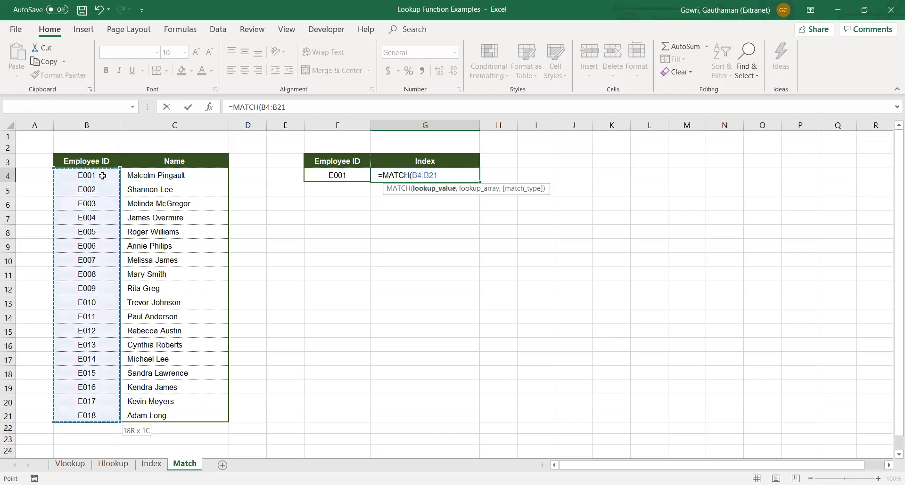
type(")")
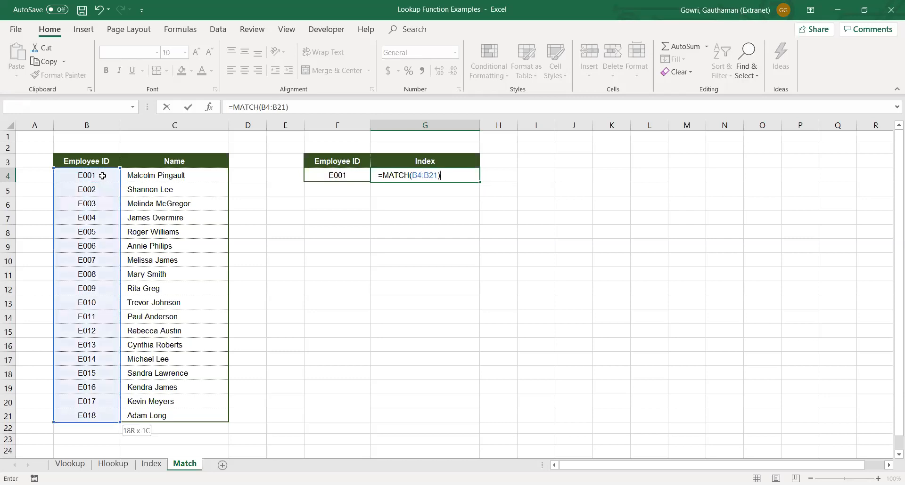
- Insert F4 as the lookup value before the range, completing the G4 formula as =MATCH(F4,B4:B21)
left_click(411, 175)
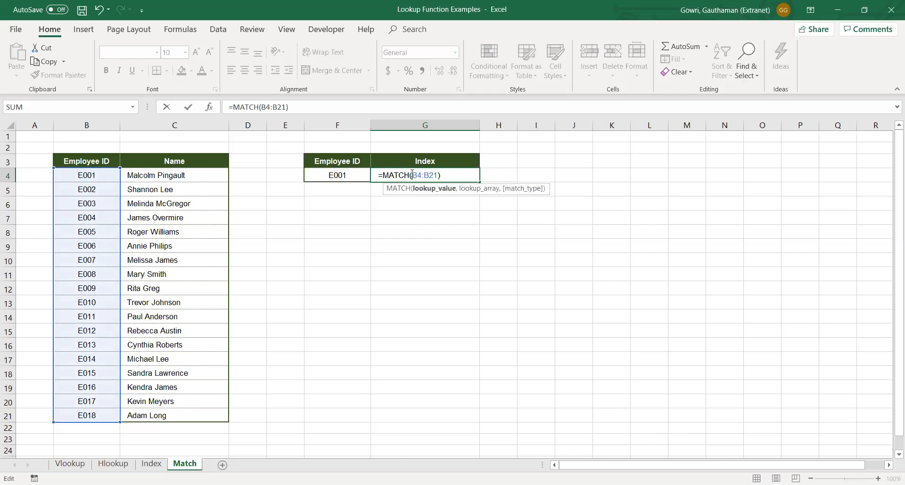
type(",")
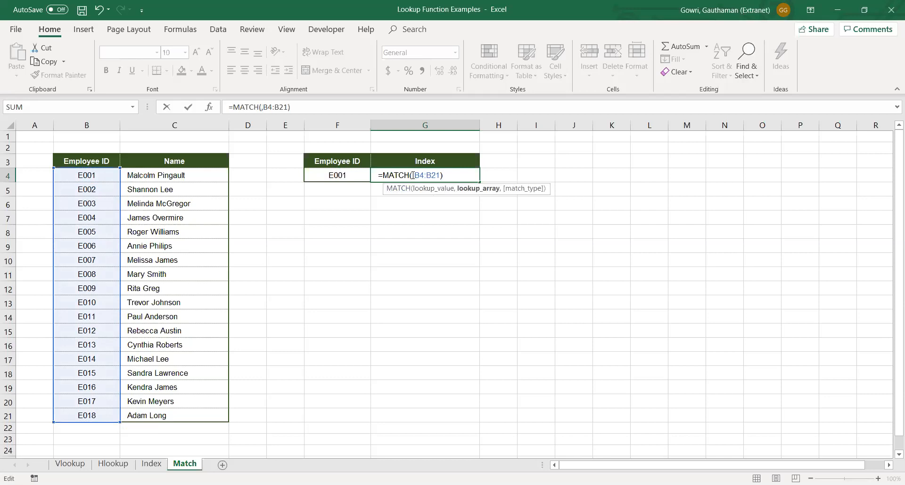
key("Left")
left_click(338, 175)
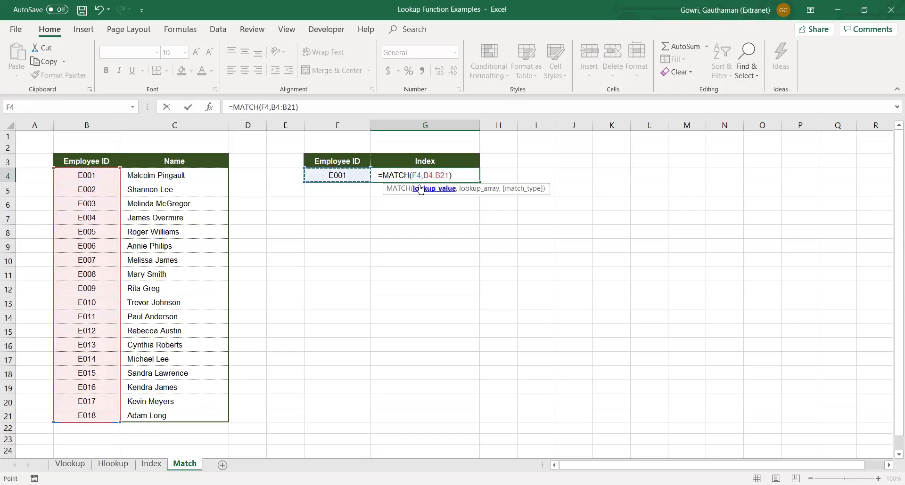
key("Return")
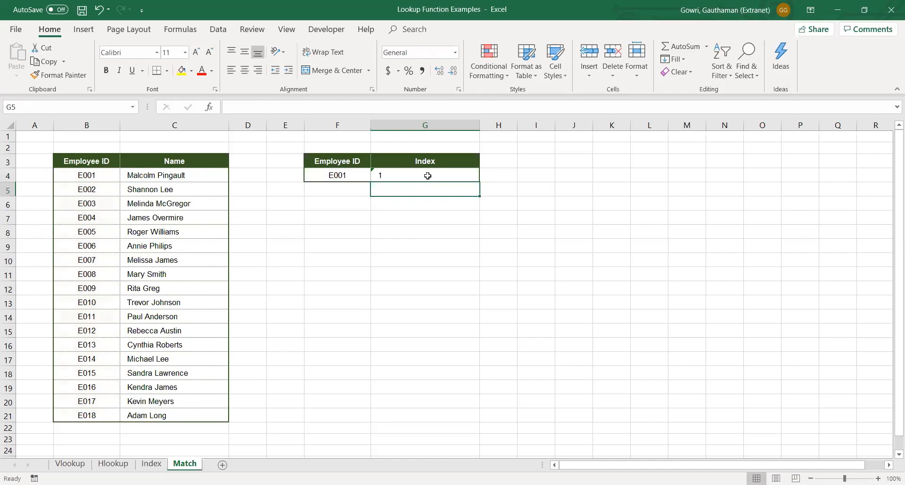
- Extend the lookup array in the G4 MATCH formula to include the header row, making it B3:B21
left_click(428, 176)
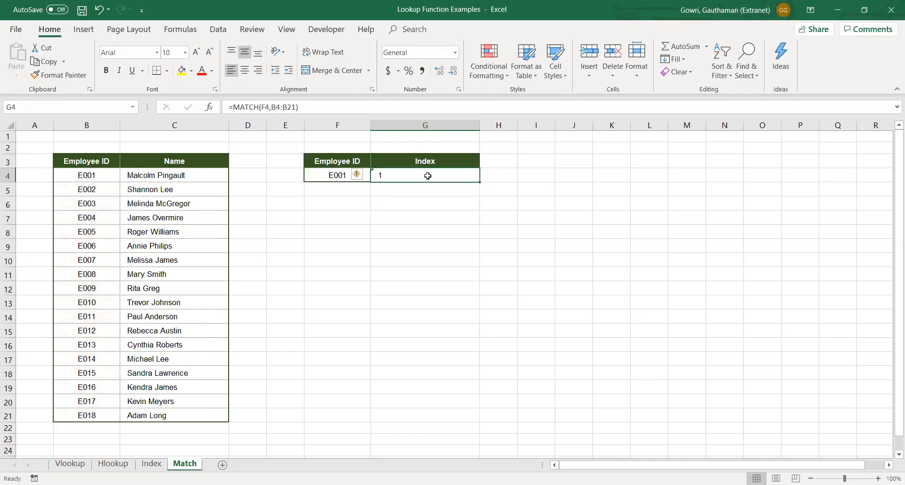
double_click(420, 175)
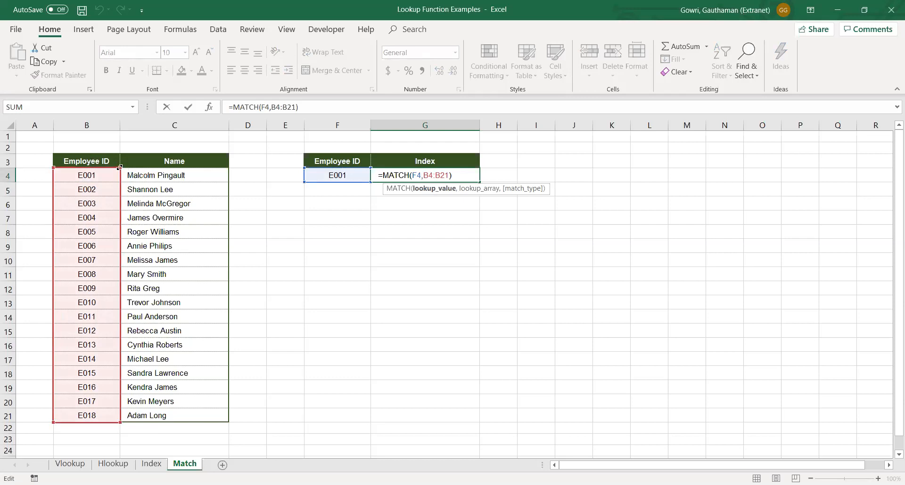
left_click_drag(119, 158, 119, 154)
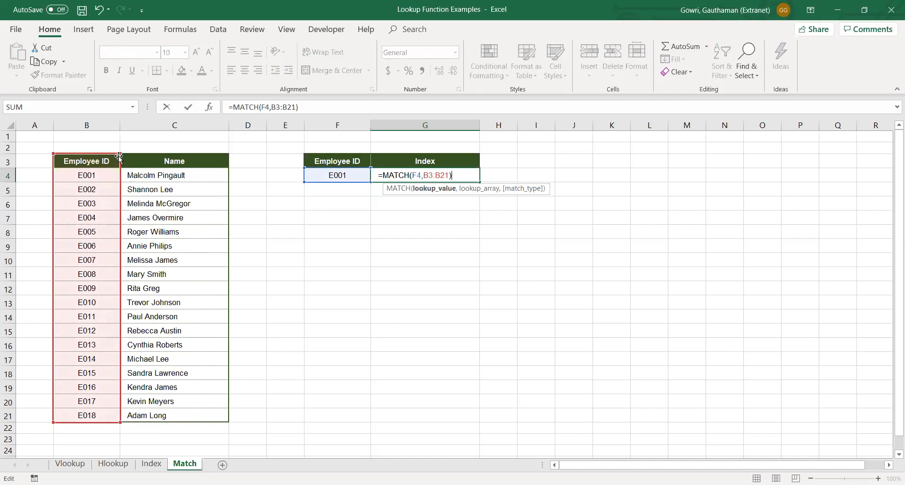
key("Return")
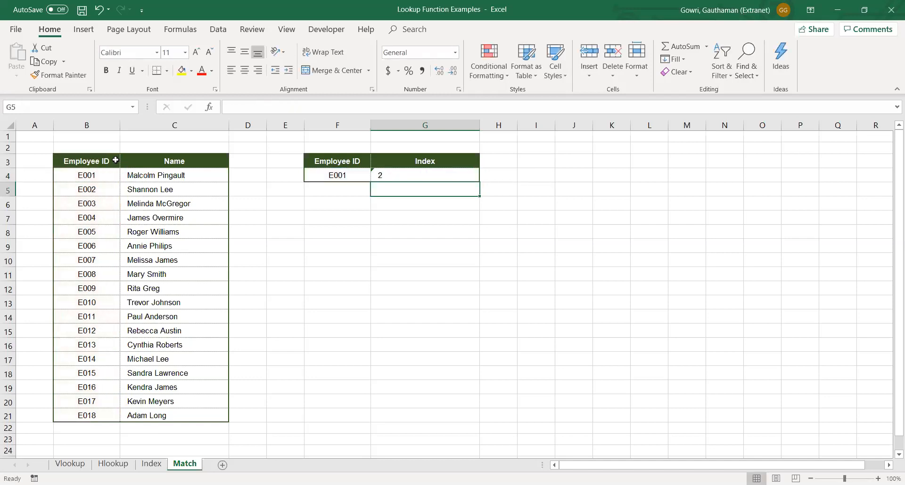
- Review the lookup value and lookup array referenced by the MATCH formula in G4
left_click(412, 173)
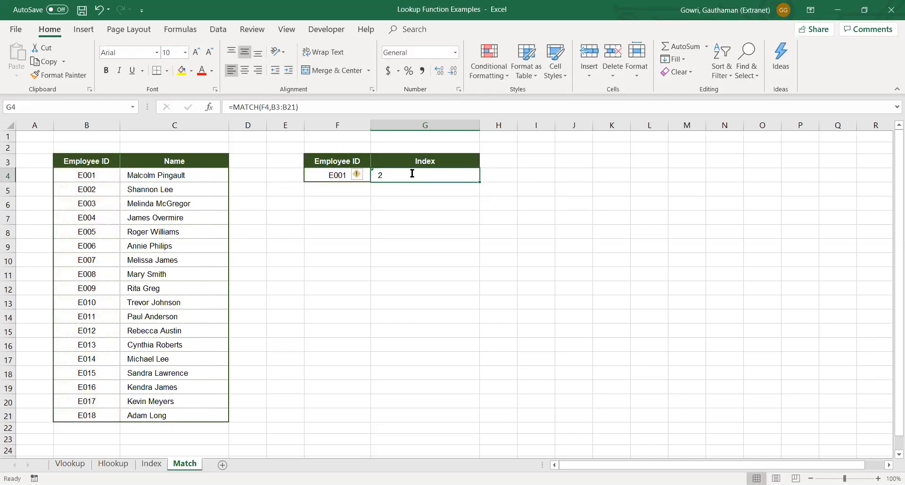
double_click(412, 173)
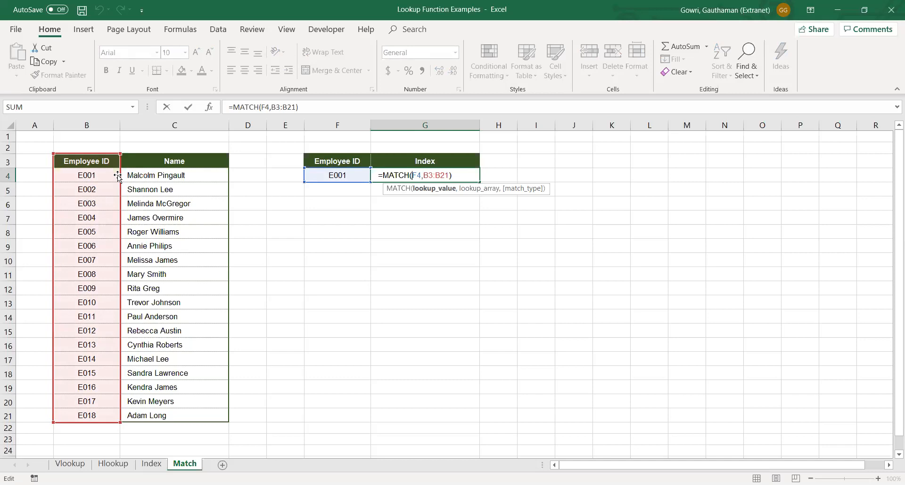
key("Return")
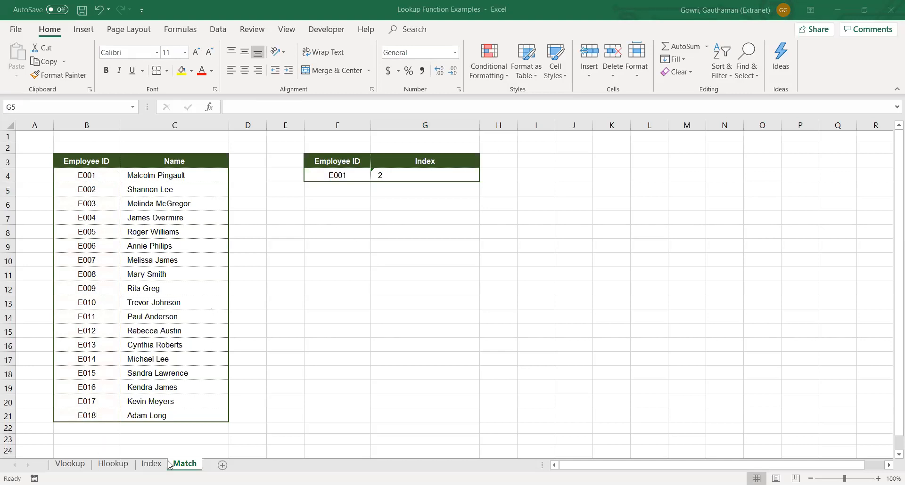
- Switch to the Vlookup sheet and review the Name and Department result formulas in K6 and L6
left_click(66, 463)
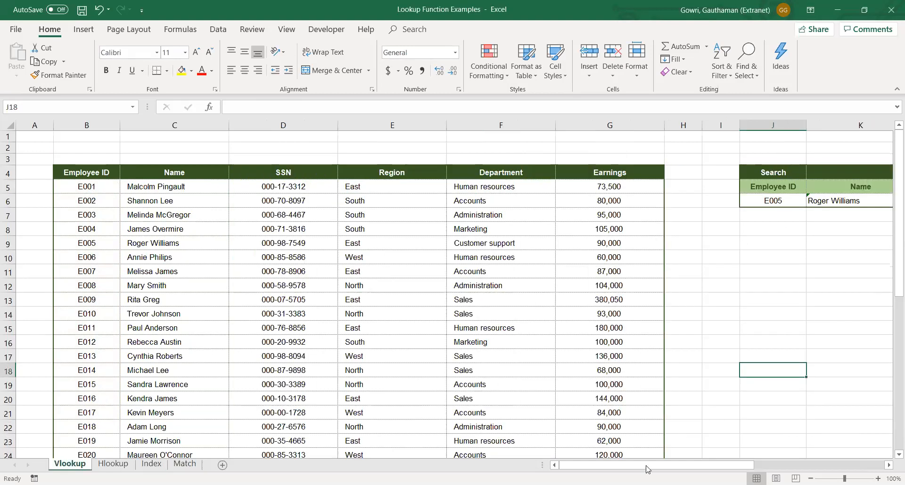
left_click_drag(646, 466, 754, 466)
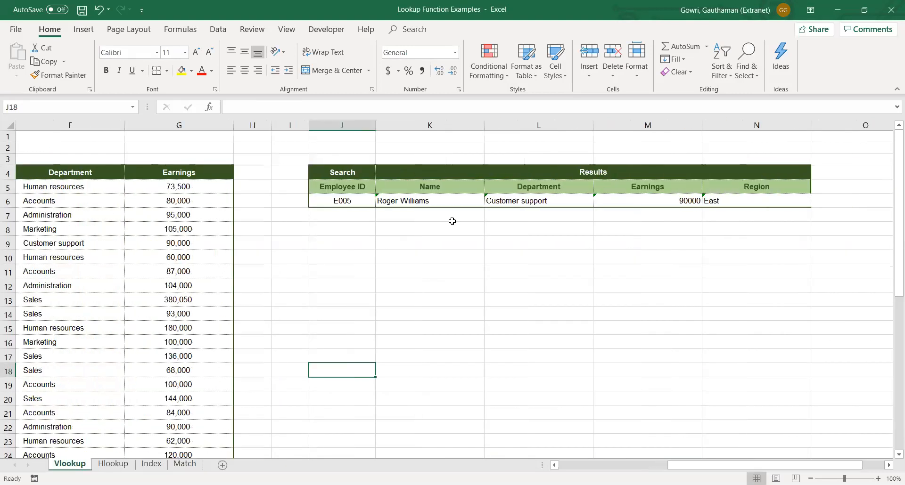
left_click(424, 201)
left_click(521, 201)
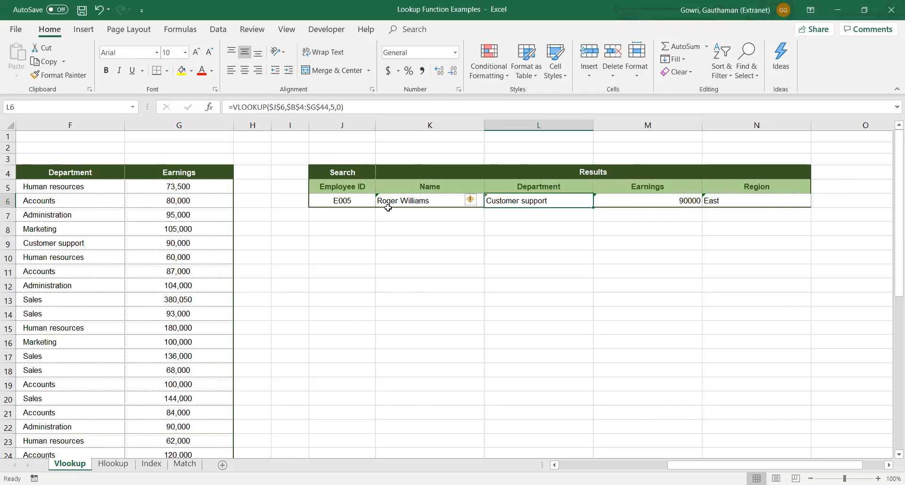
left_click(433, 186)
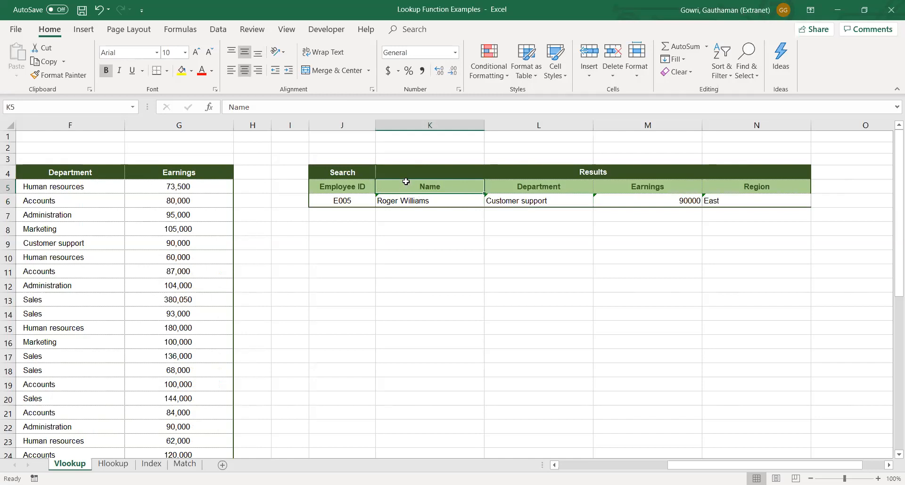
- Copy the search and results table J4:N6 and paste the duplicate starting at J10
left_click(340, 187)
left_click_drag(340, 188, 416, 195)
left_click(388, 209)
mouse_move(343, 173)
left_mouse_down()
mouse_move(378, 193)
mouse_move(448, 200)
left_mouse_up()
key("ctrl+c")
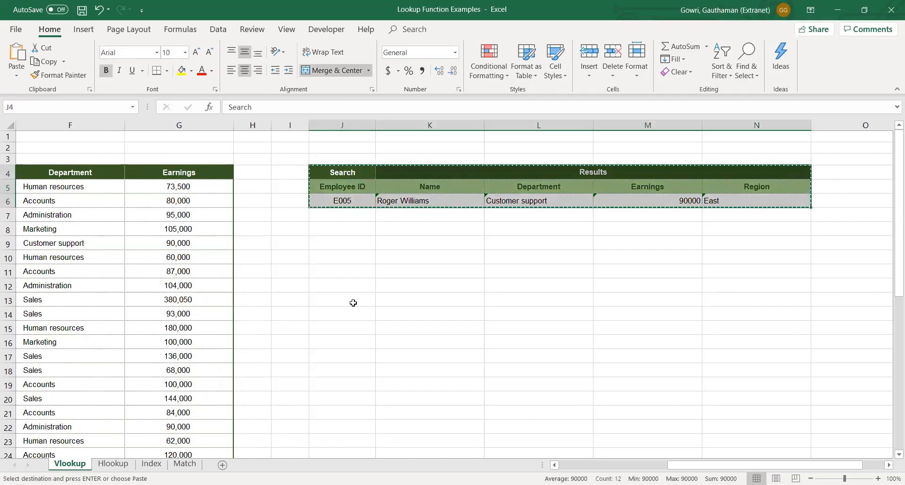
left_click(347, 257)
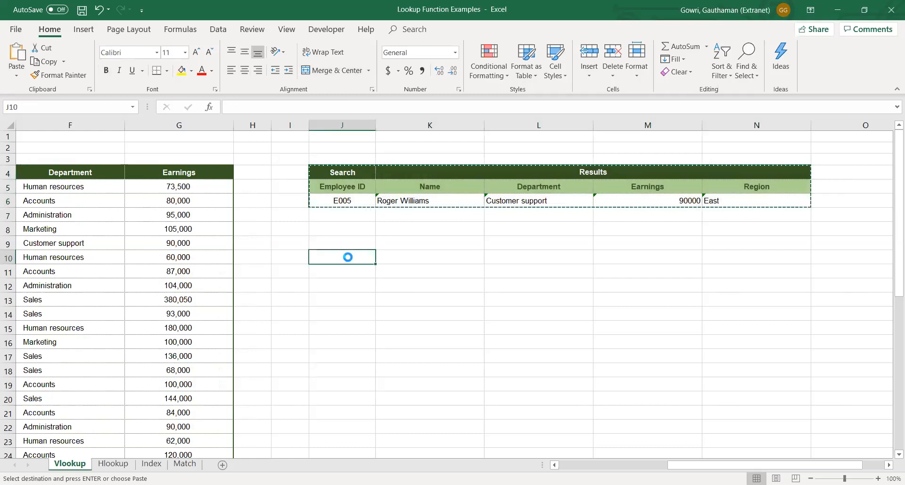
key("ctrl+v")
- Add the bold label "Using Match" in J9 above the duplicated table
left_click(334, 244)
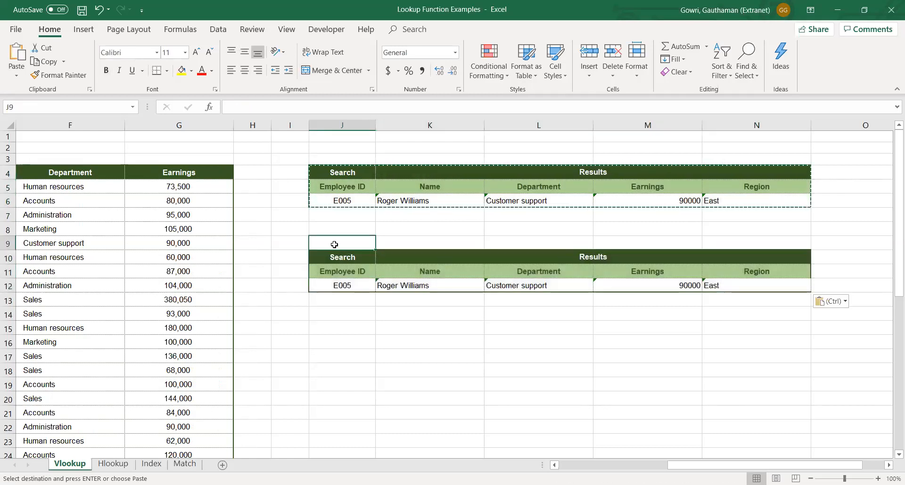
type("S")
key("BackSpace")
type("Using M")
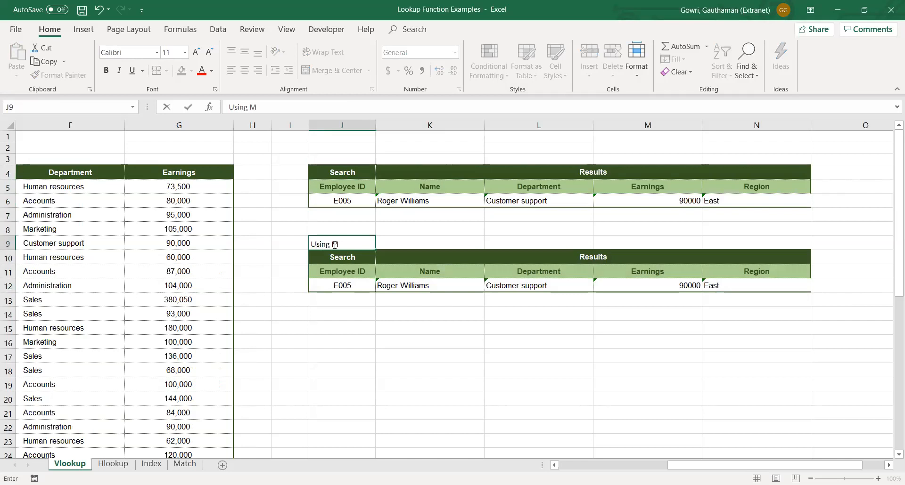
type("atch")
key("Return")
left_click(334, 244)
key("ctrl+b")
- Review the arguments of the VLOOKUP formula in Name cell K6 of the original results table
key("Down")
key("Down")
key("Down")
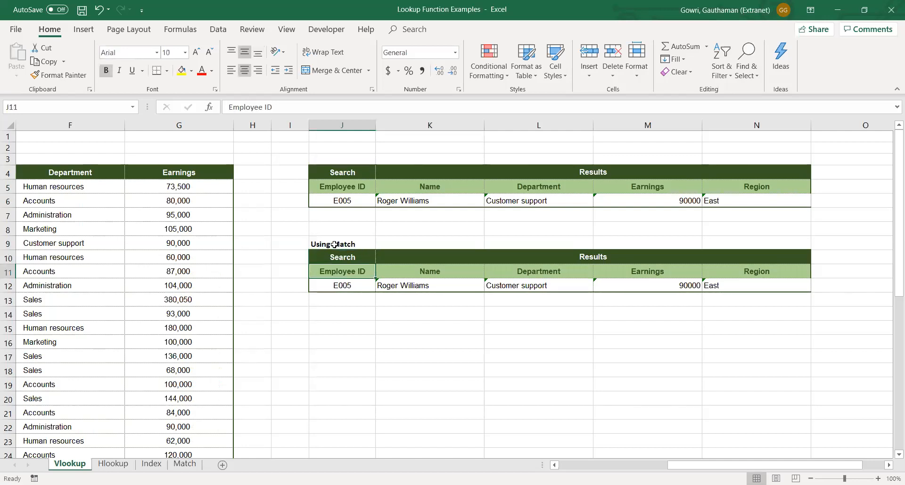
key("Up")
key("Up")
key("Up")
key("Up")
key("Up")
key("Up")
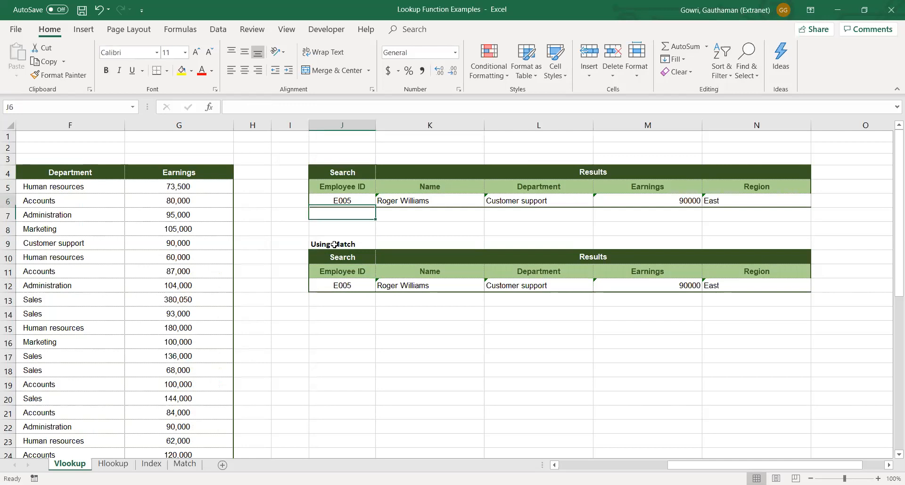
key("Right")
key("F2")
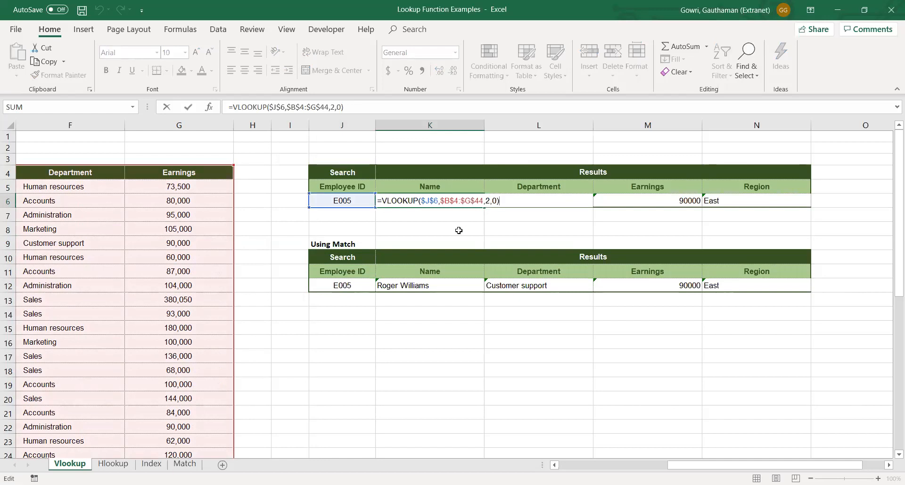
key("Return")
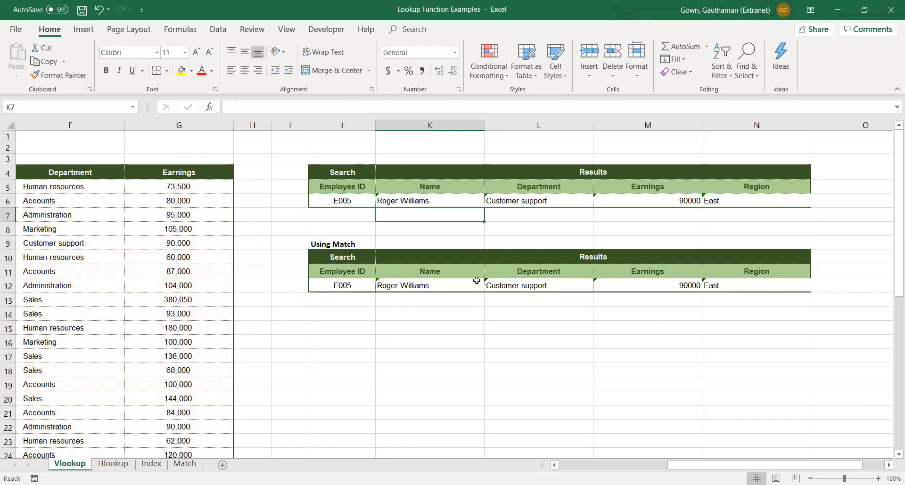
- Examine the headers in row 11 and the VLOOKUP column numbers in K12, L12 and M12 of the duplicated table
left_click(434, 270)
left_click(536, 273)
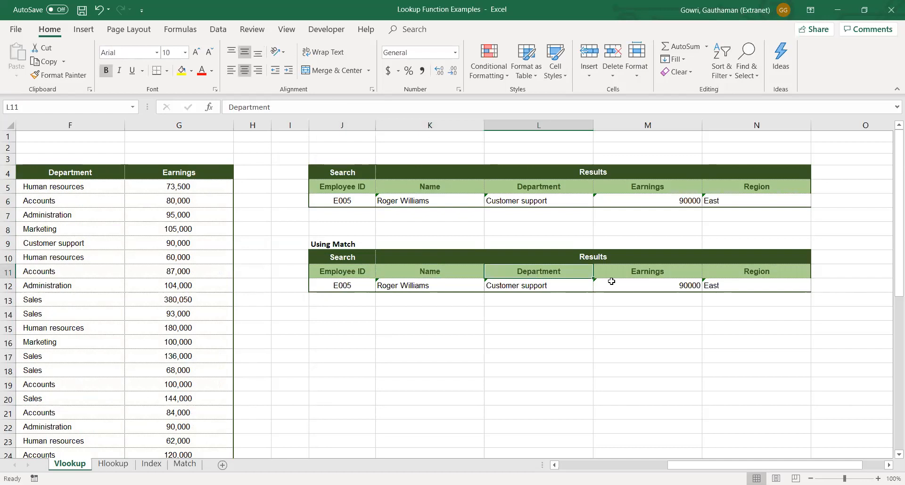
left_click(617, 281)
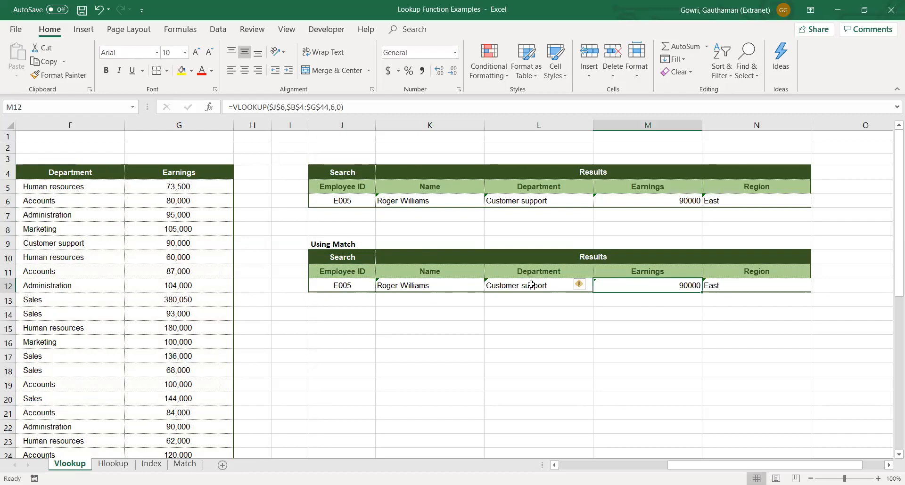
left_click(466, 280)
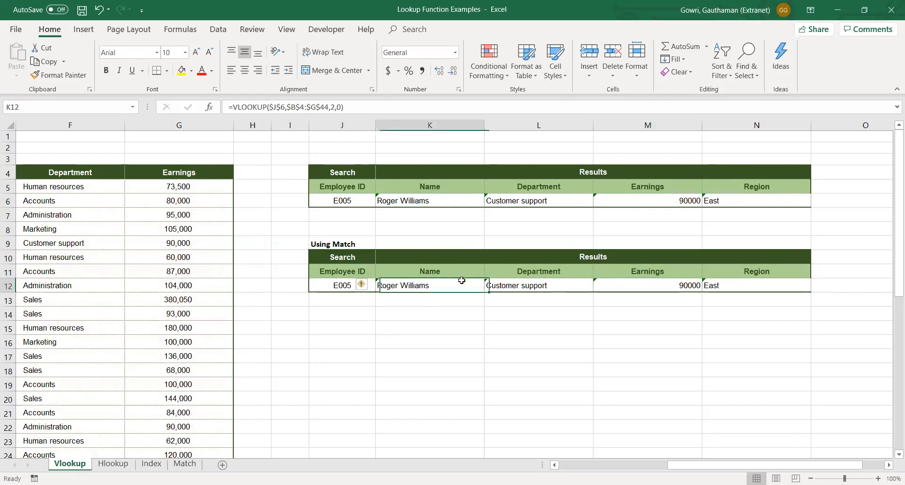
left_click(510, 281)
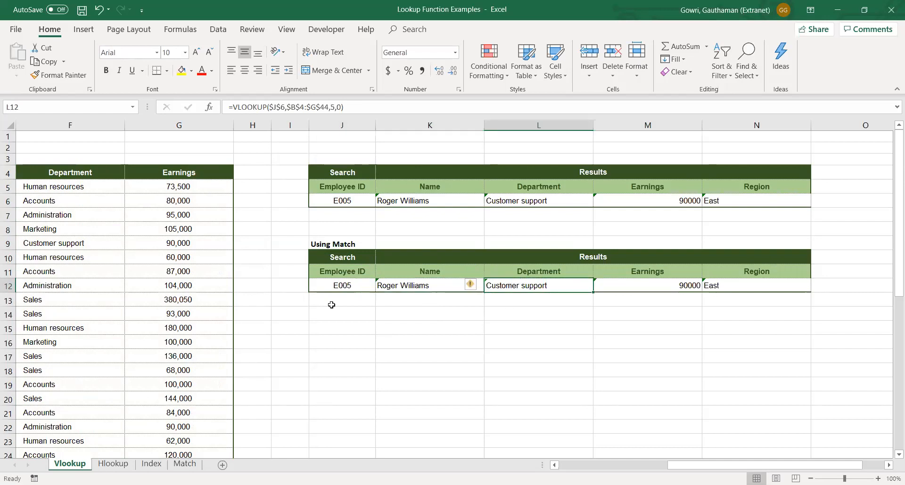
left_click(412, 286)
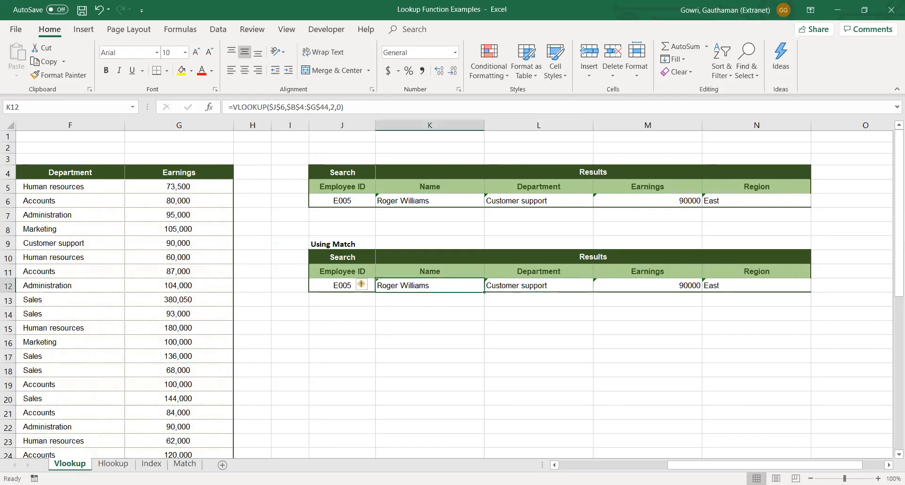
- Review the Employee ID and Name rows in the table on the Match sheet
left_click(184, 464)
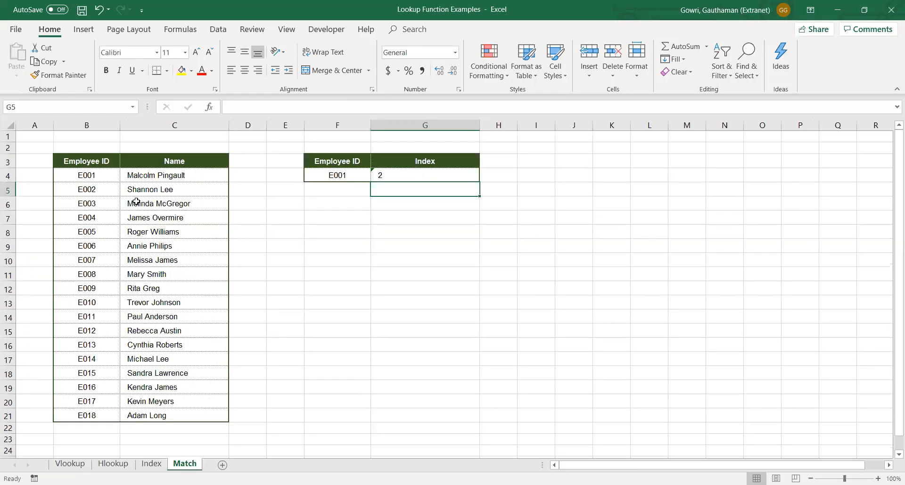
left_click_drag(100, 172, 89, 405)
left_click_drag(93, 176, 146, 173)
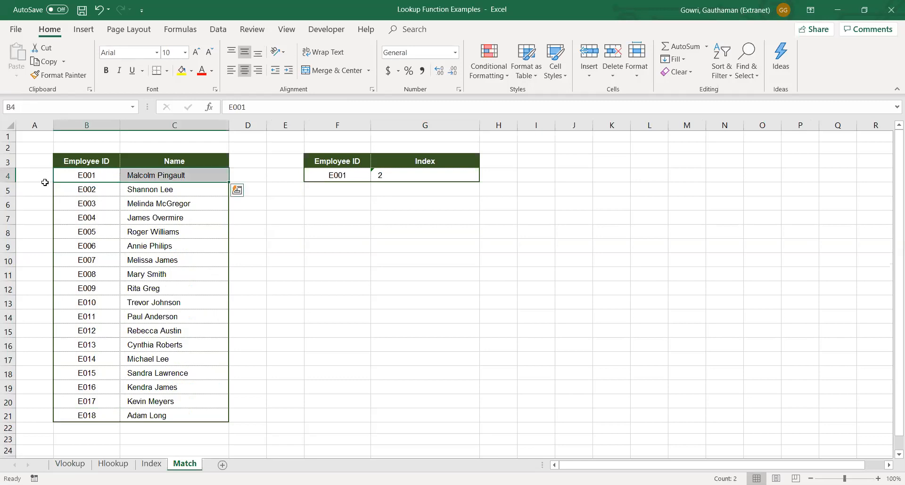
left_click(83, 215)
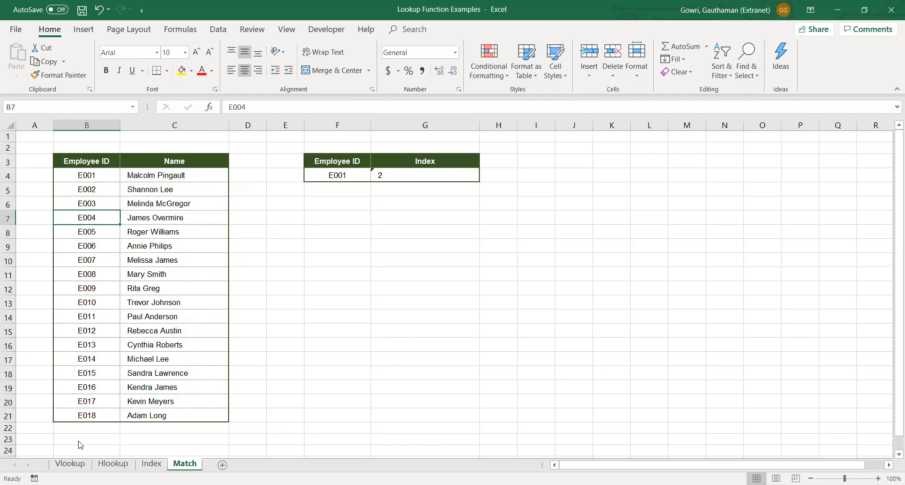
- Return to the Vlookup sheet and review the result headers K11 through N11 of the Using Match table
left_click(79, 466)
left_click(466, 266)
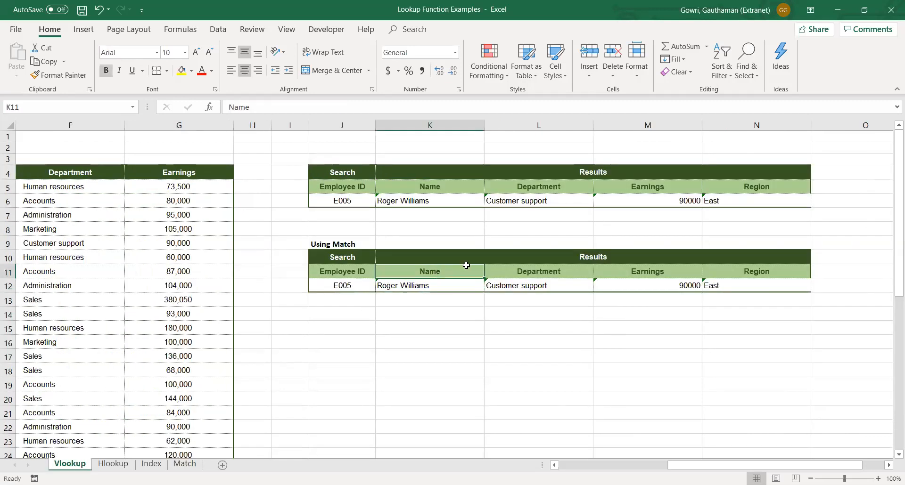
left_click(519, 266)
left_click(660, 267)
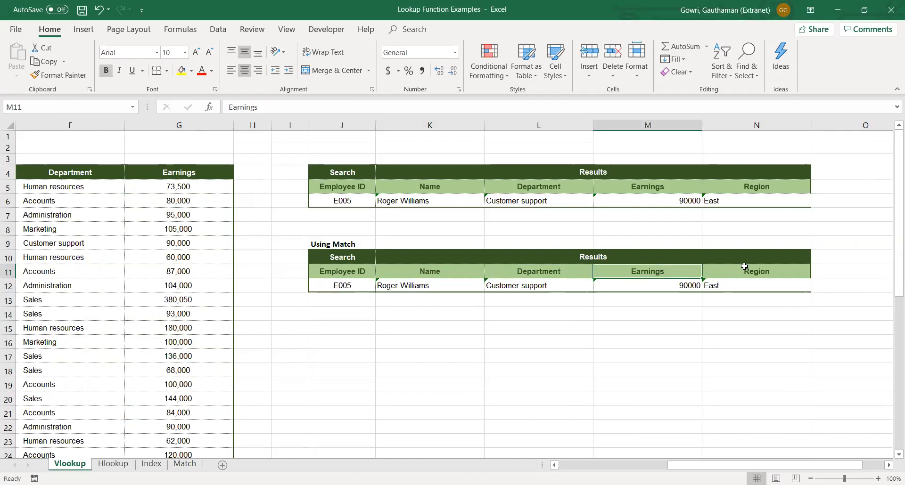
left_click(745, 267)
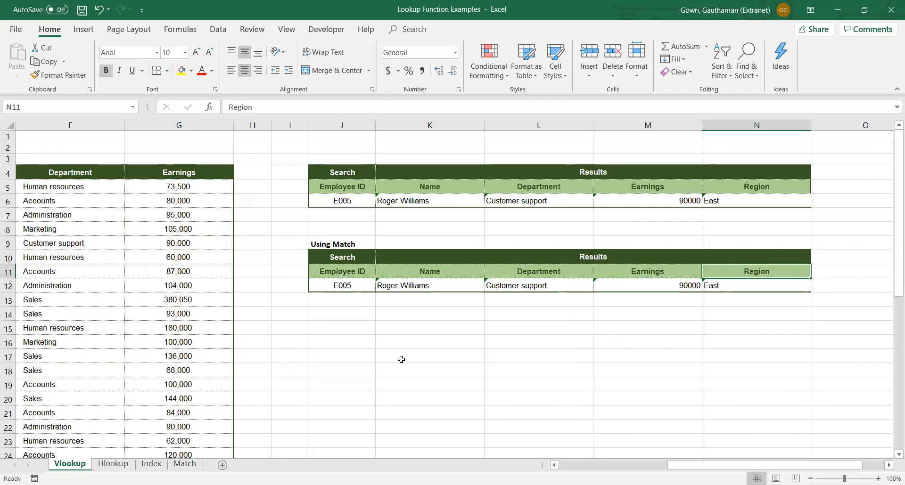
- Enter the label "Match Answet" in J13 below the Using Match table
left_click(338, 301)
type("M")
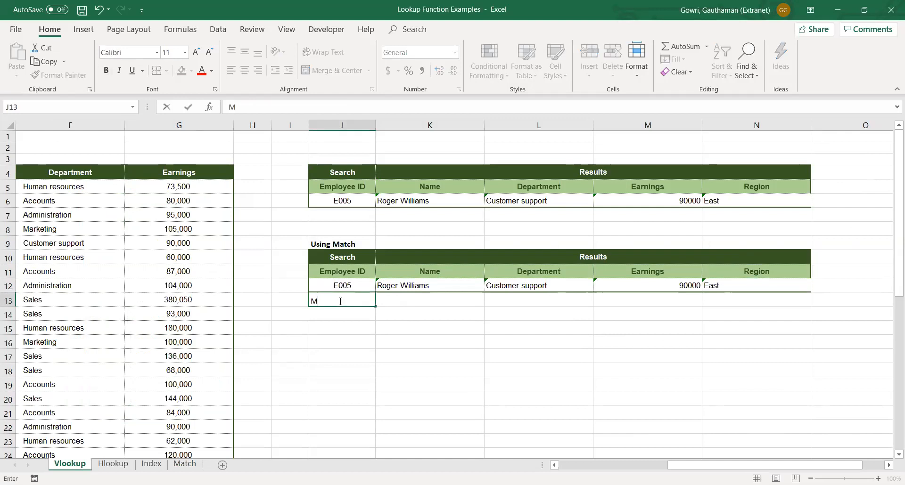
type("atch Answet")
key("Return")
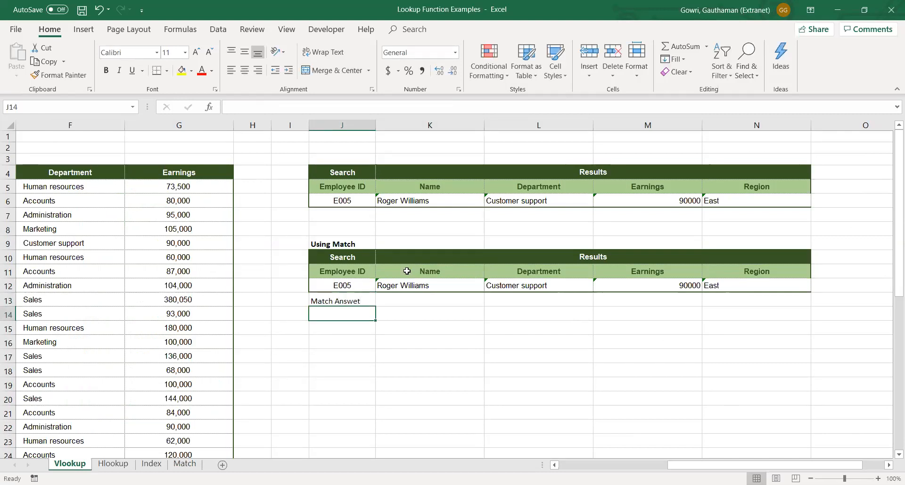
- Review the VLOOKUP formula in K12 of the Using Match table
double_click(436, 287)
left_click(435, 286)
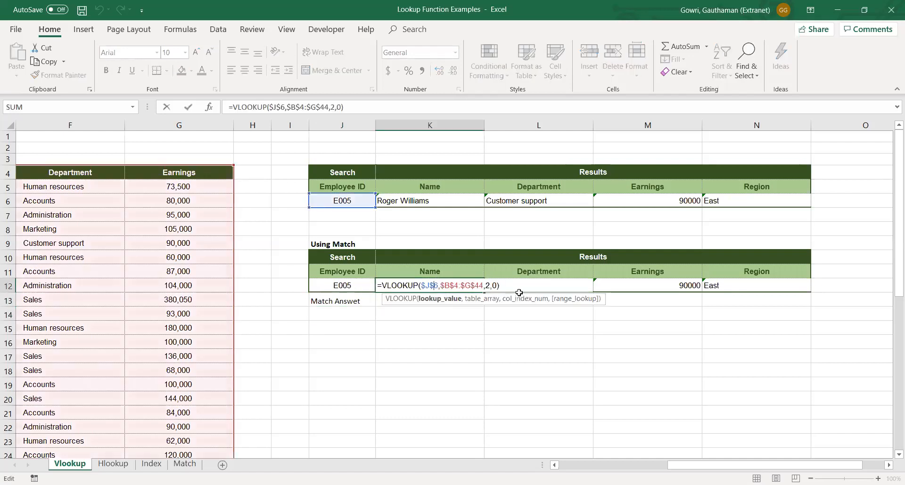
key("Return")
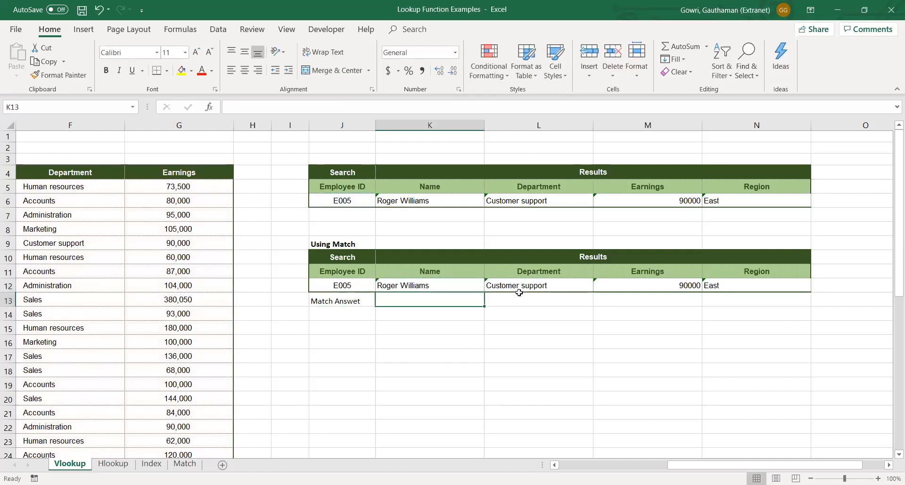
type("=")
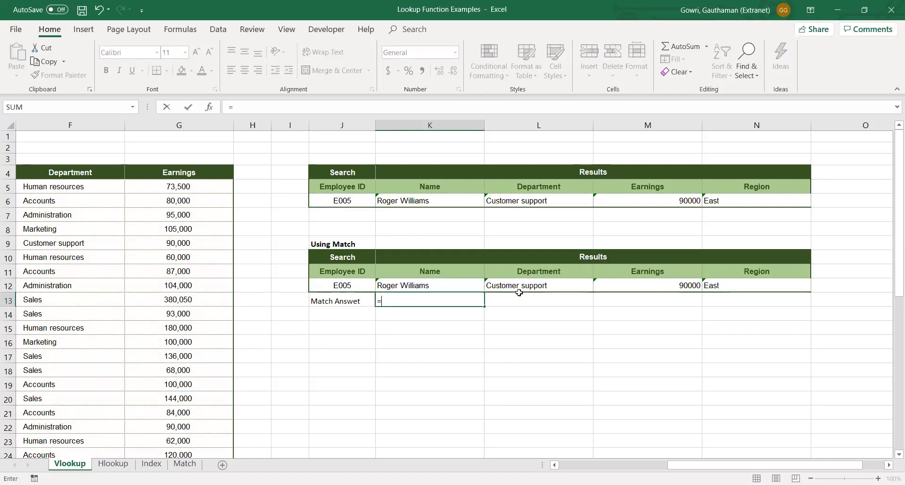
type("MATCH(")
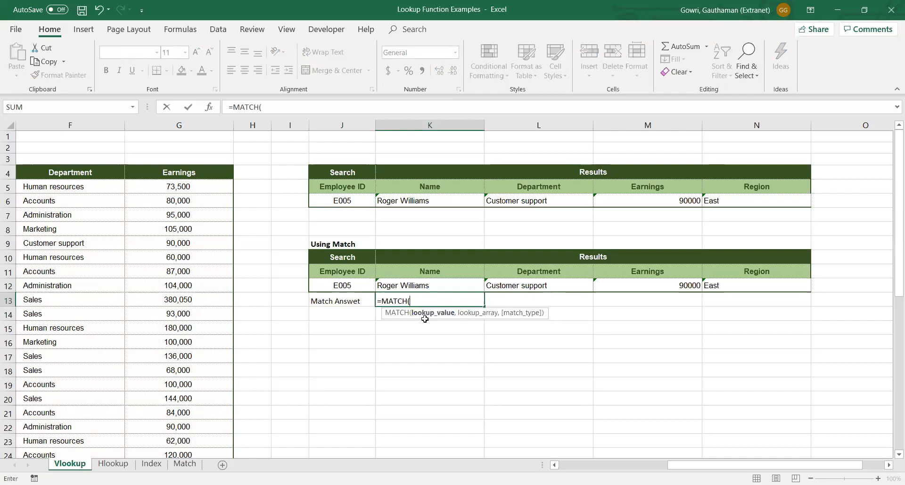
left_click(416, 271)
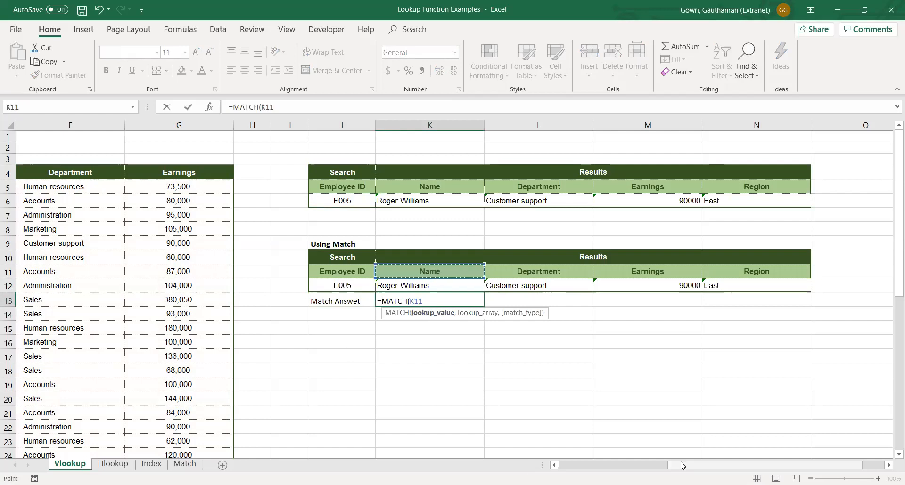
left_click_drag(681, 465, 31, 155)
left_click(118, 167)
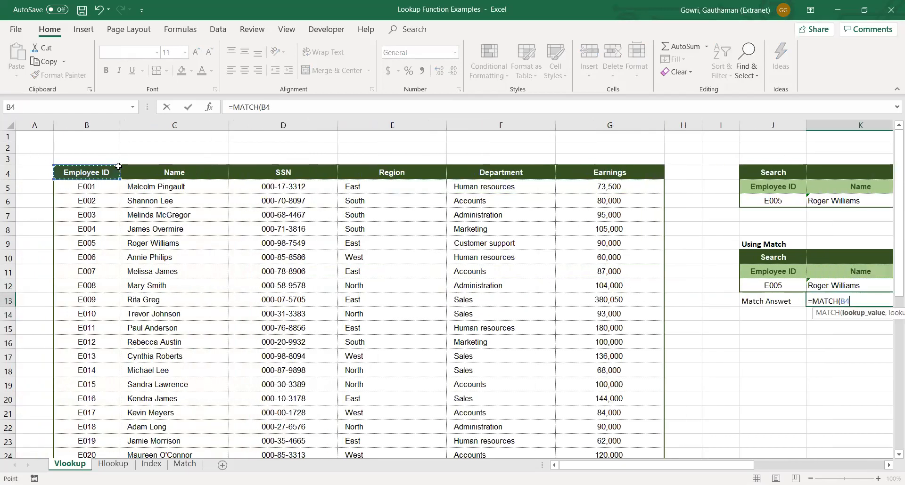
left_click_drag(118, 167, 599, 169)
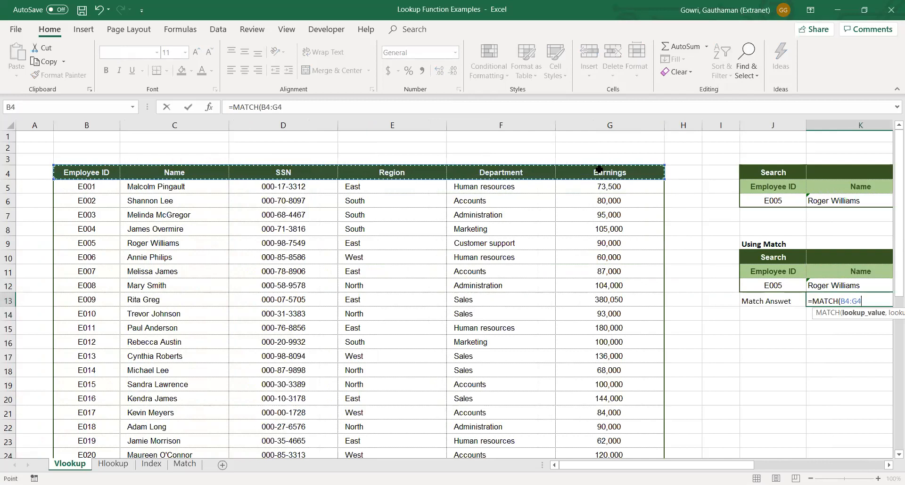
key("Escape")
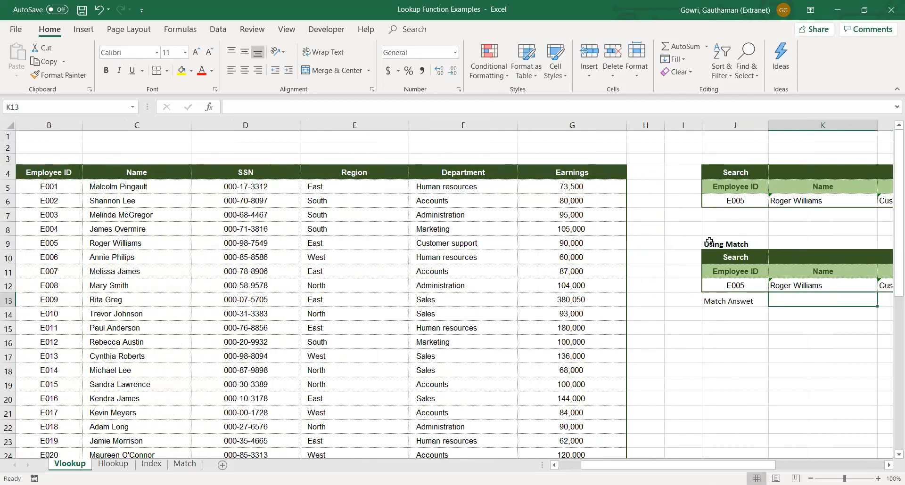
- Enter =MATCH(K11,$B$4:$G$4,0) in K13 to find the header's exact-match position in the employee table's header row
type("=")
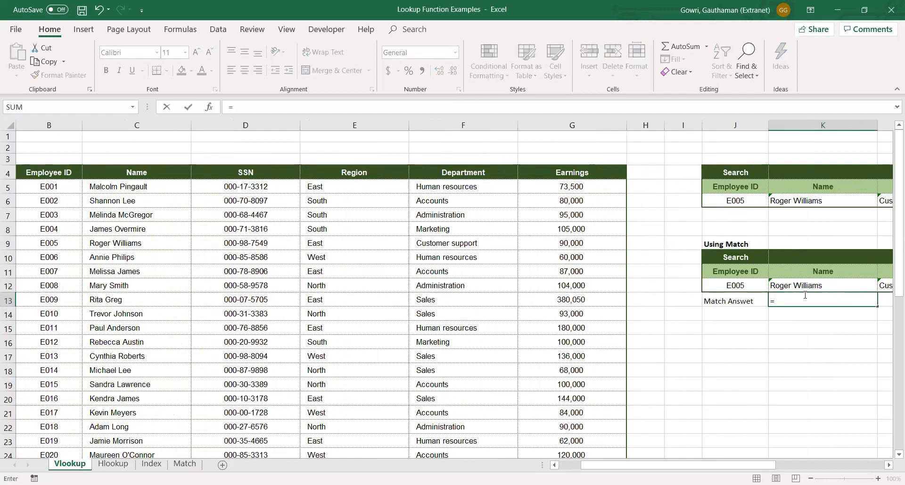
type("MATCH(")
left_click(799, 272)
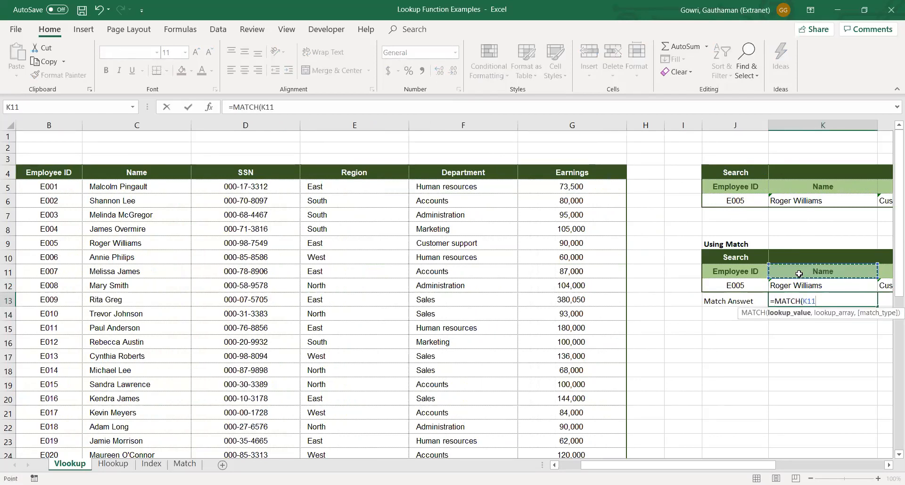
type(",")
left_click(80, 171)
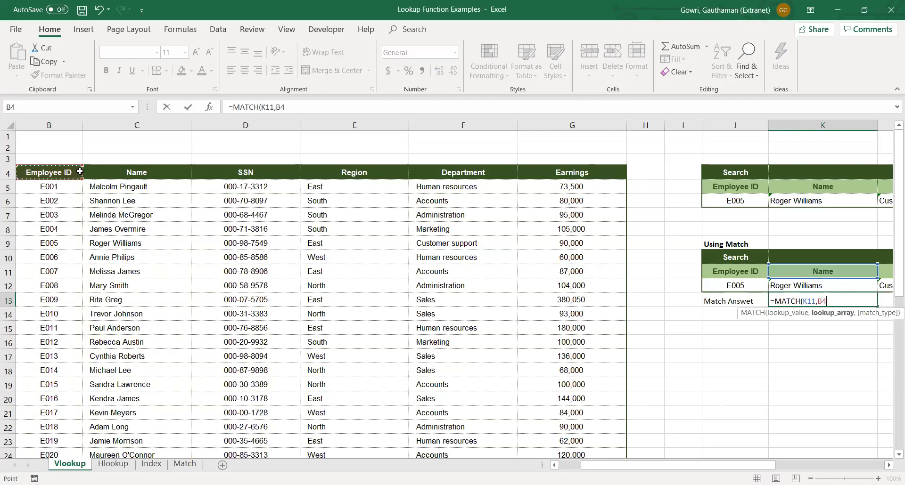
key("ctrl+shift+Right")
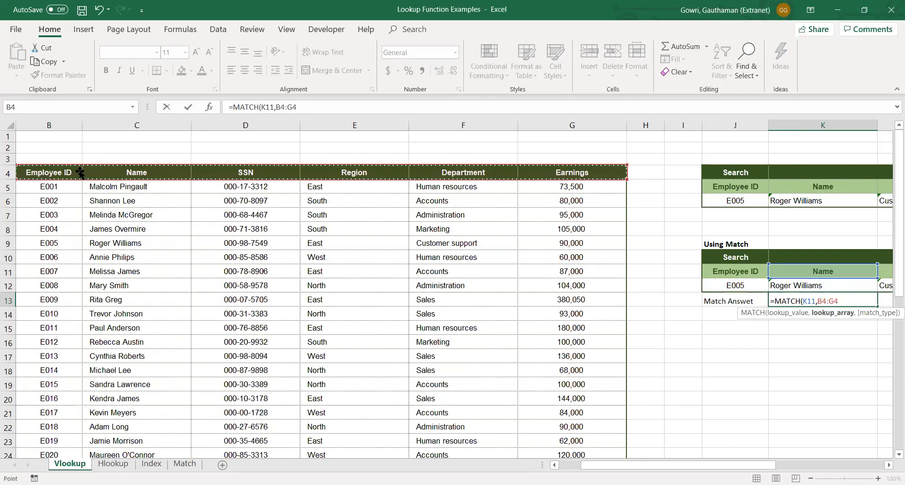
key("F4")
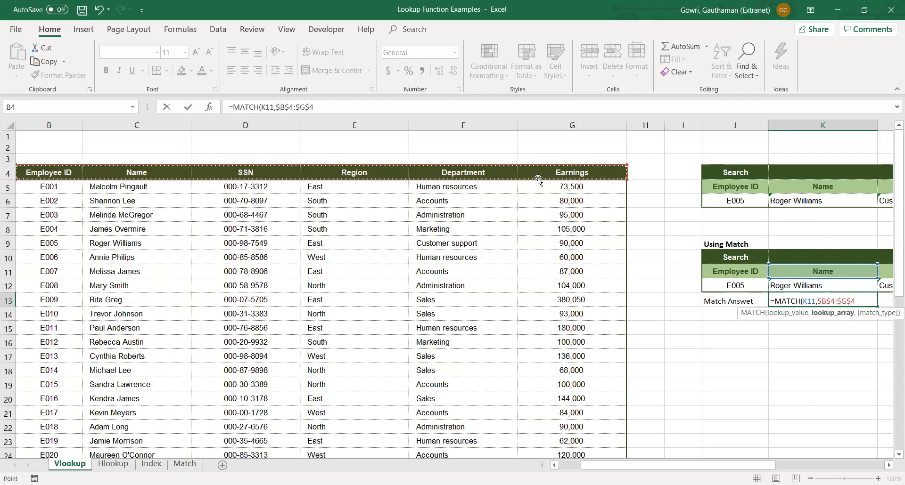
type(",")
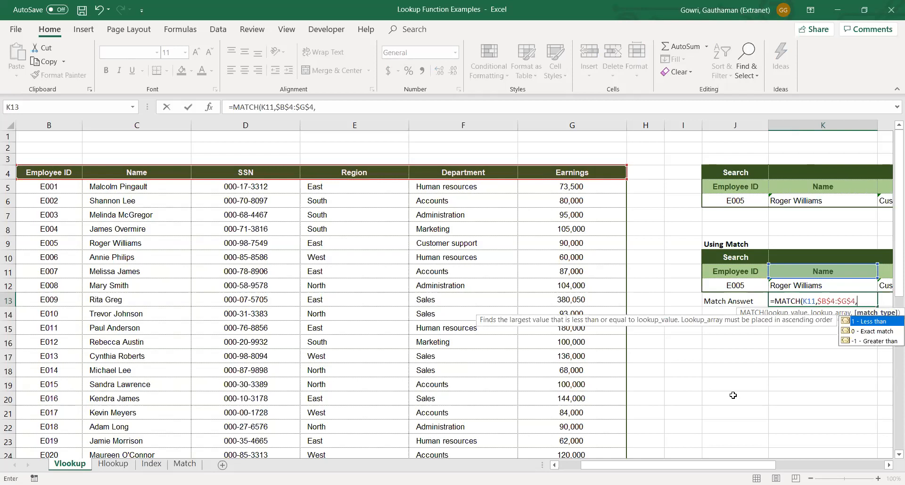
type("0)")
key("Return")
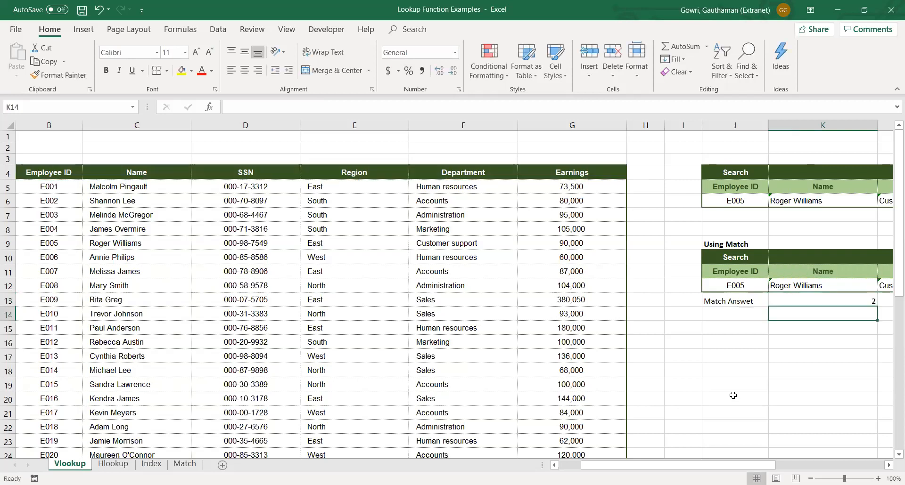
- Test the MATCH formula in K13 by changing header K11 to Region, and compare the result with header E4
left_click(862, 303)
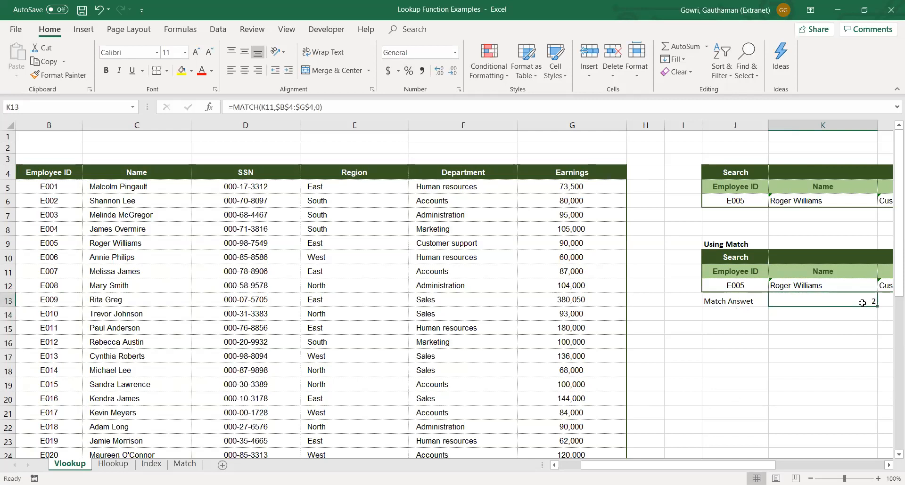
left_click(809, 273)
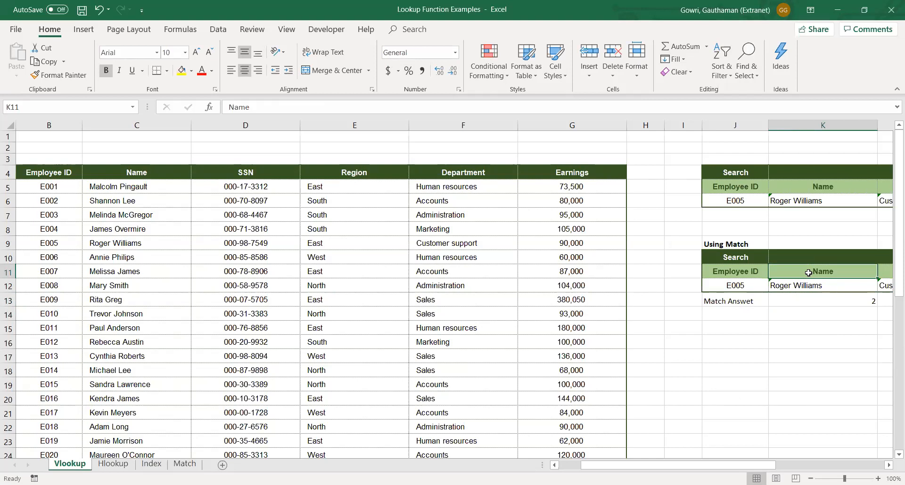
left_click(816, 299)
left_click(809, 273)
type("Results")
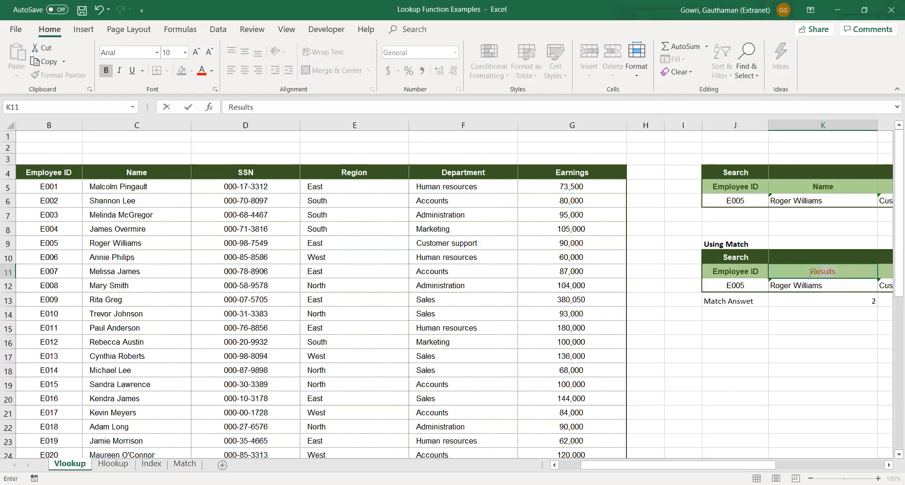
type("Region")
key("Return")
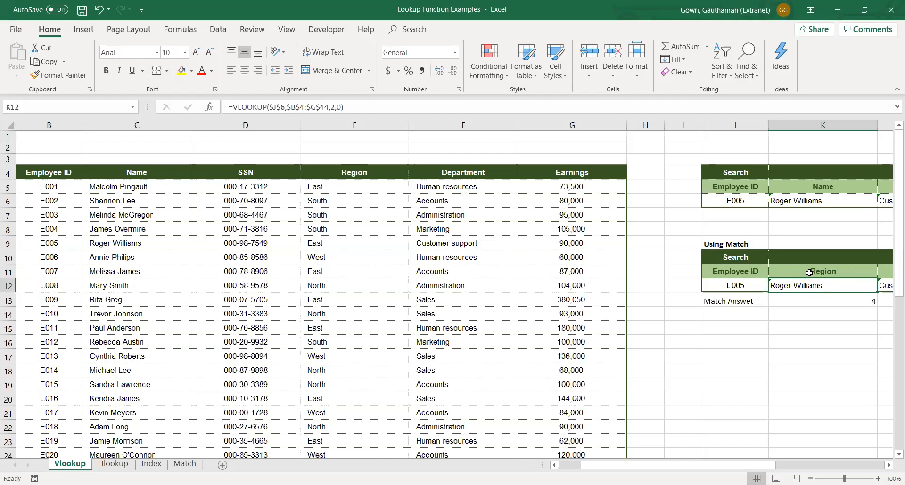
left_click(841, 296)
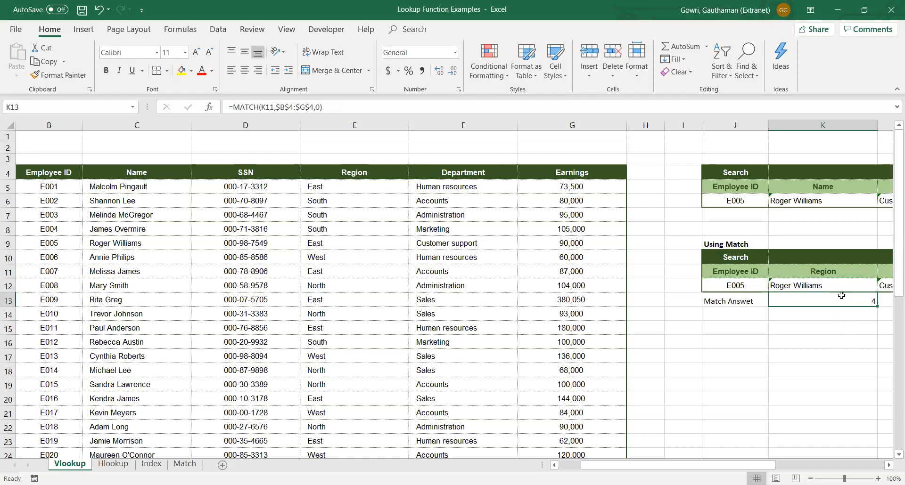
left_click(353, 176)
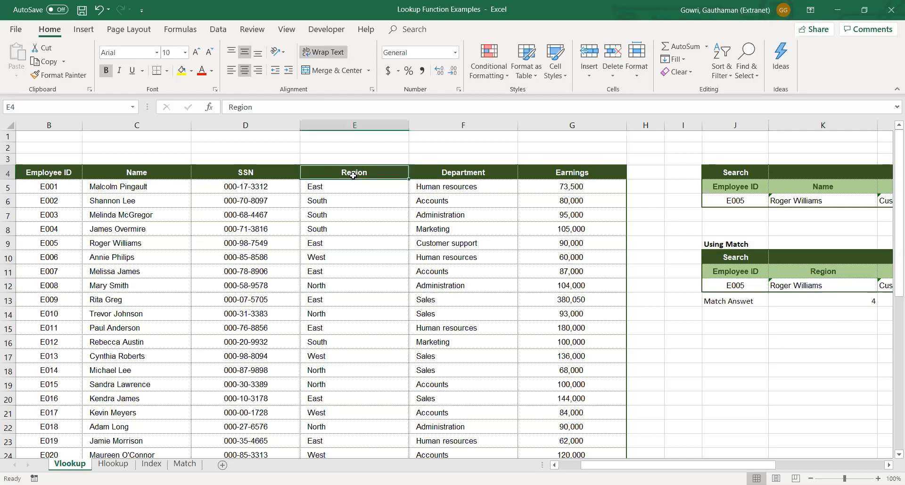
- Test the MATCH formula again by changing header K11 to SSN and checking the result in K13
left_click(807, 271)
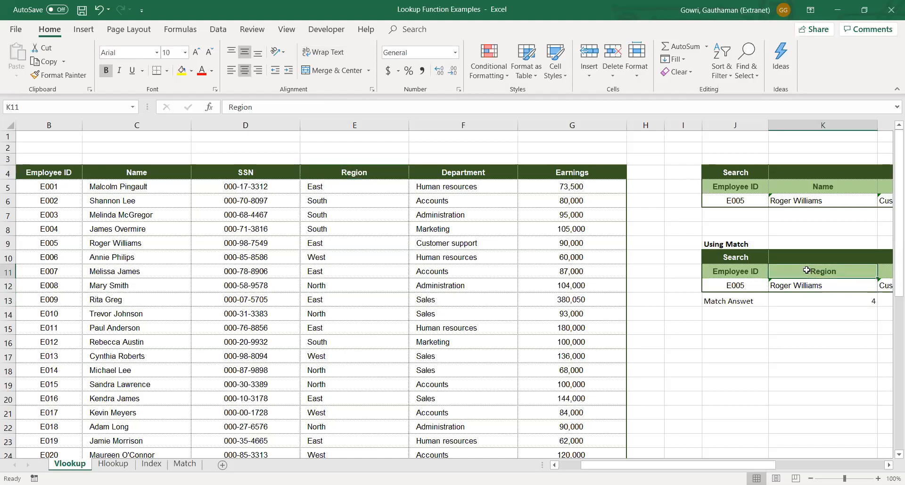
type("SSN")
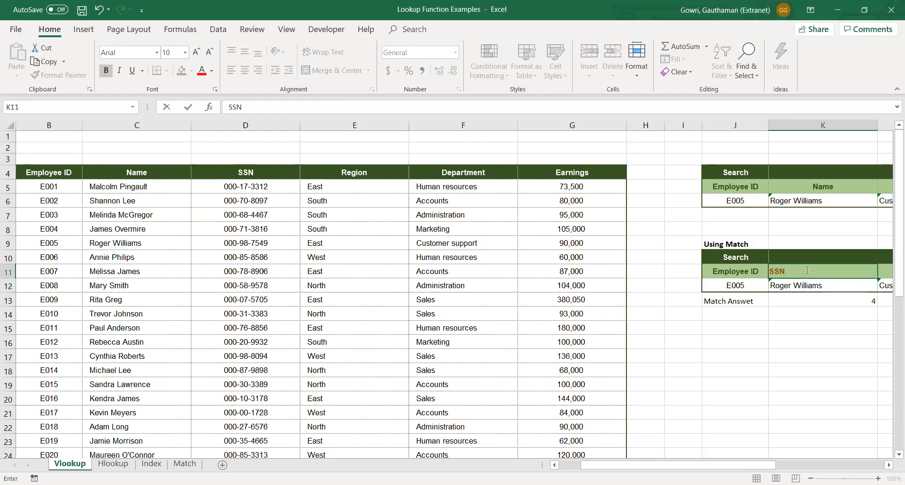
key("Return")
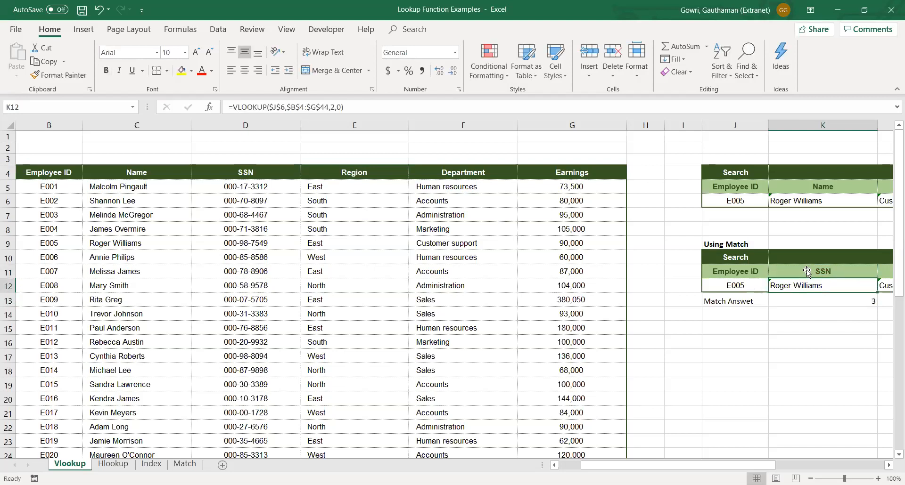
left_click(853, 300)
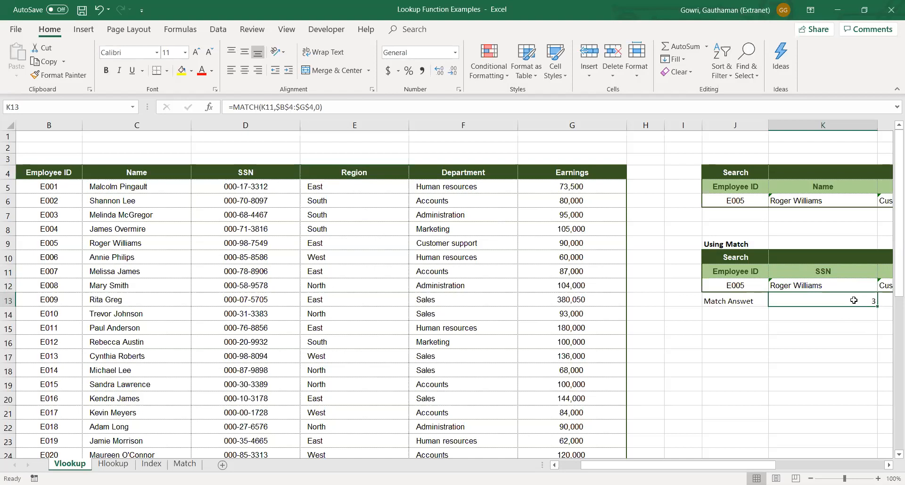
- Set header K11 of the Using Match table to Name
left_click(798, 269)
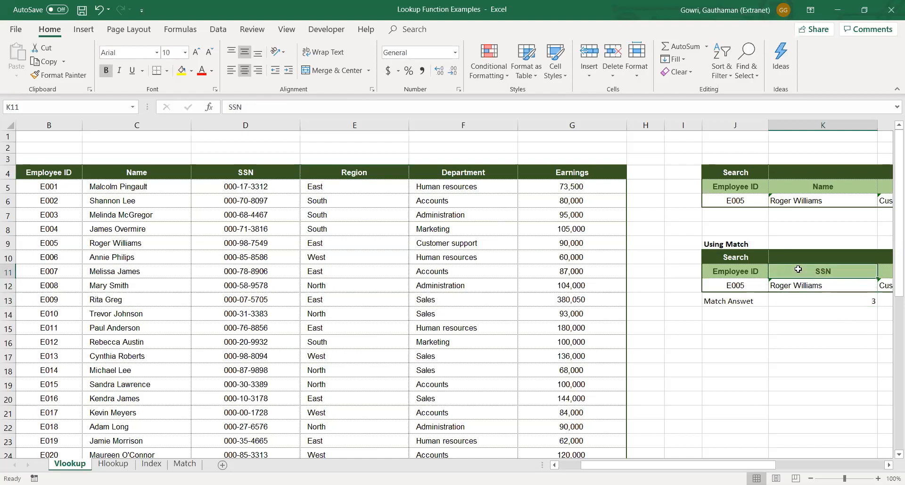
type("Name")
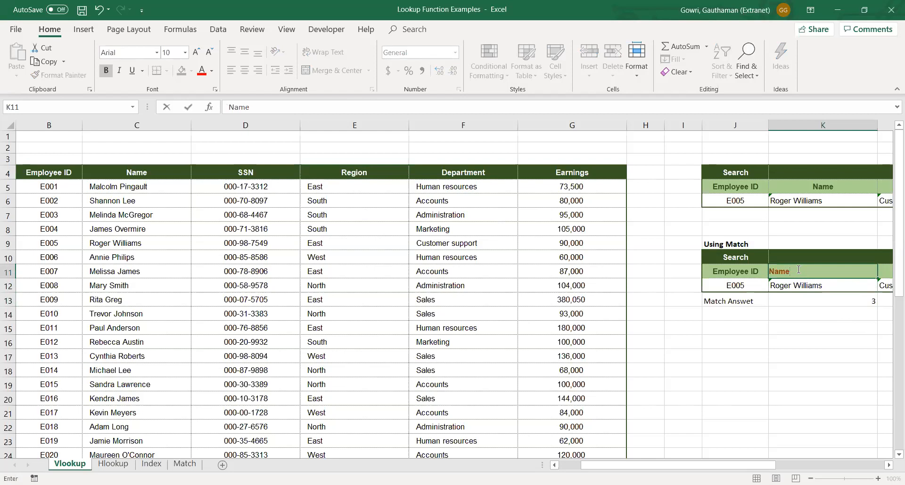
key("Return")
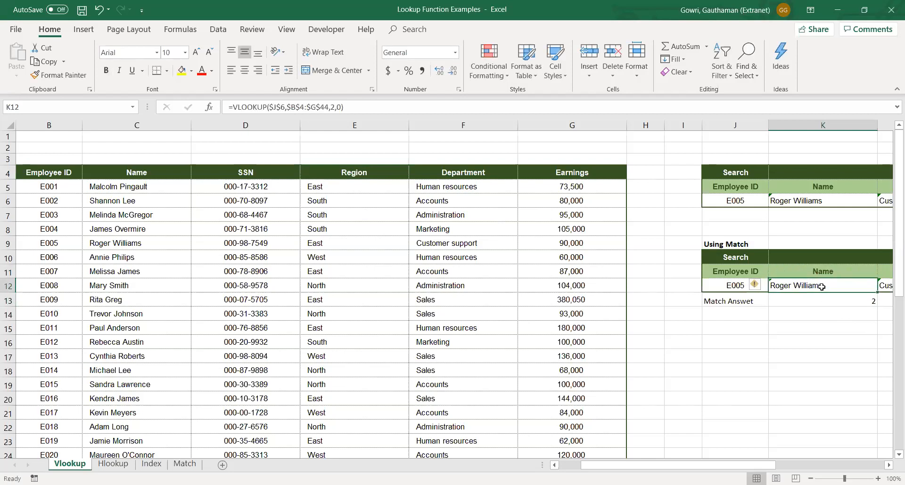
- Clear the VLOOKUP formulas from the Department, Earnings and Region result cells L12:N12
key("Left")
key("Right")
key("Right")
key("Right")
key("Left")
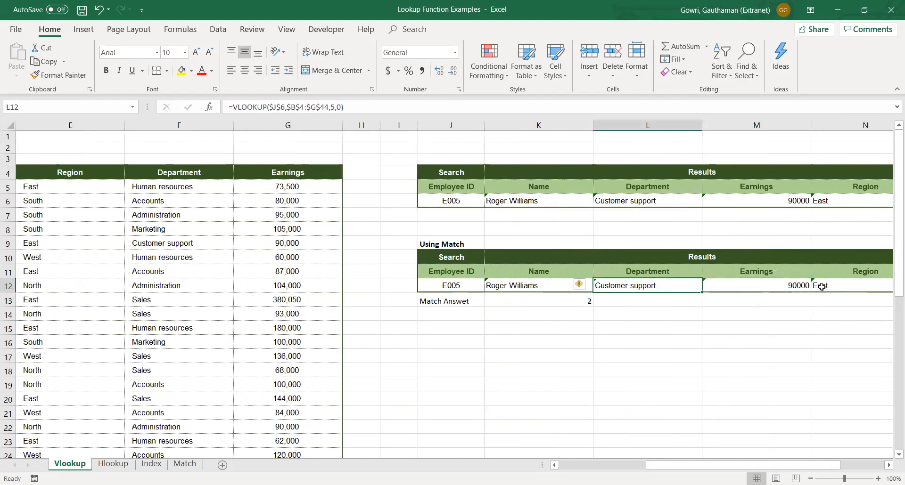
key("shift+Right")
key("shift+Right")
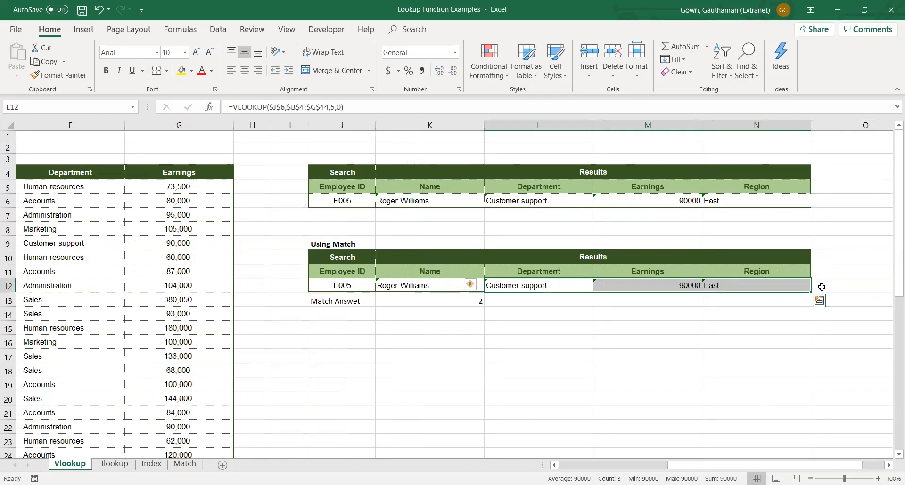
key("Delete")
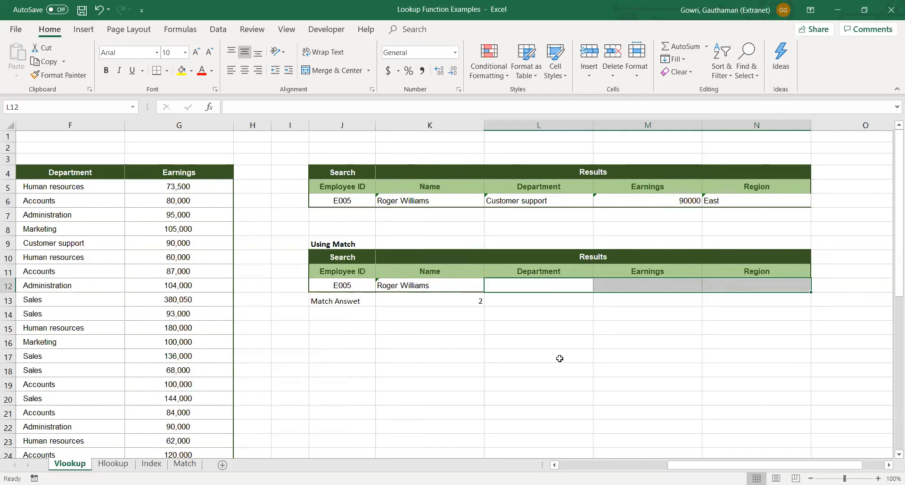
- Copy MATCH(K11,$B$4:$G$4,0) from K13 and substitute it for the fixed column index in K12's VLOOKUP formula
left_click(462, 297)
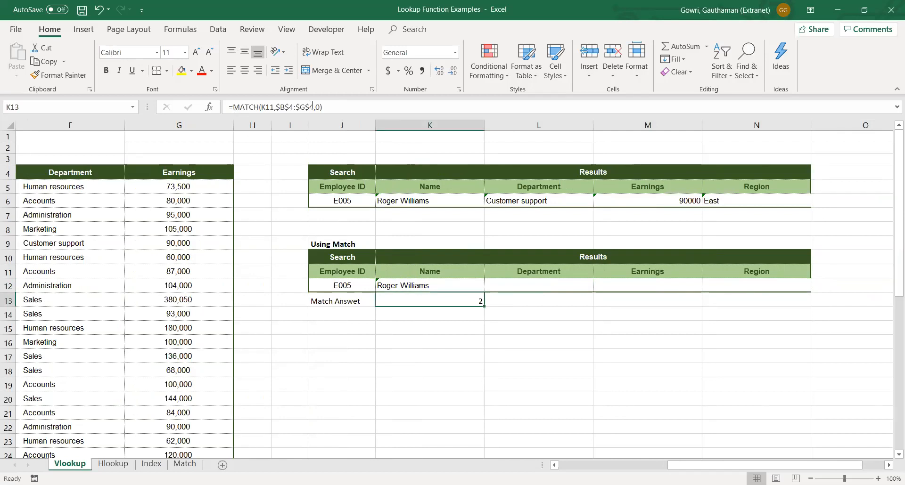
left_click_drag(233, 107, 331, 107)
key("ctrl+c")
key("Return")
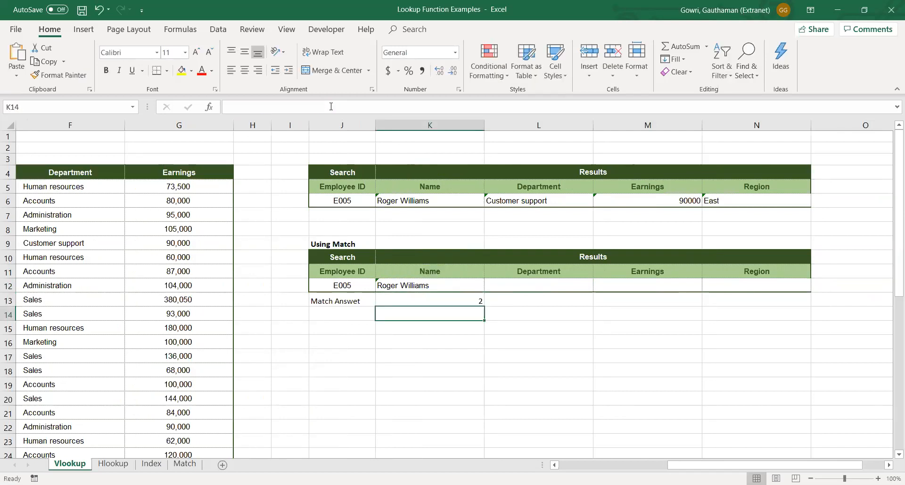
key("Up")
key("Up")
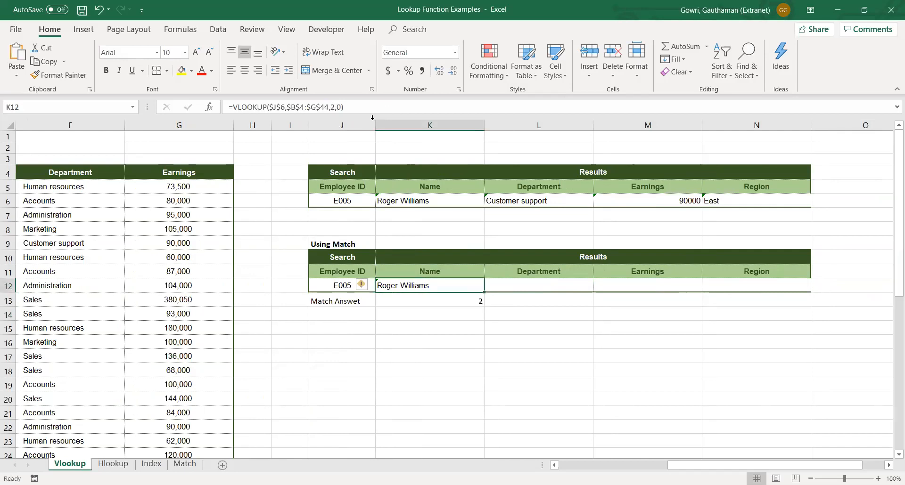
double_click(334, 108)
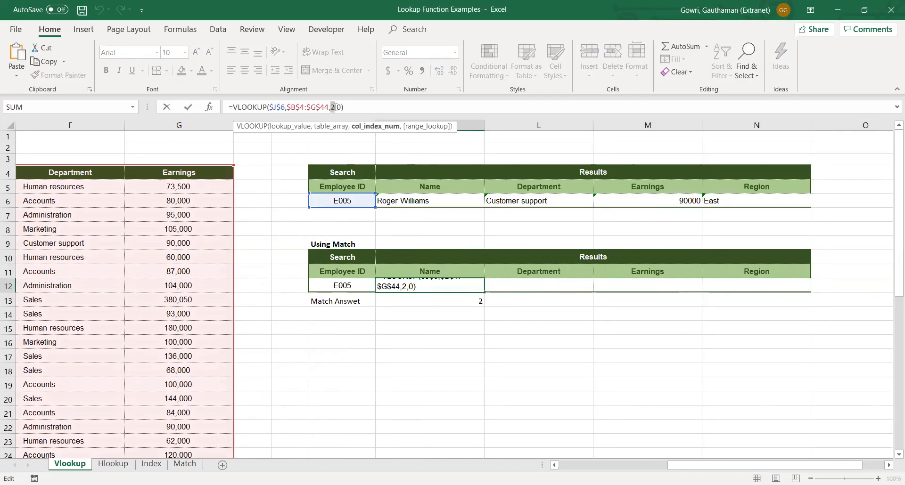
key("ctrl+v")
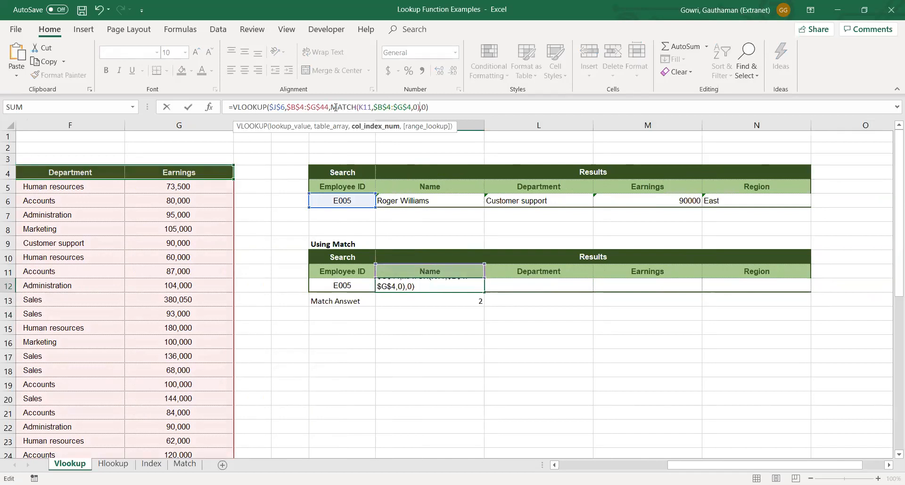
key("Return")
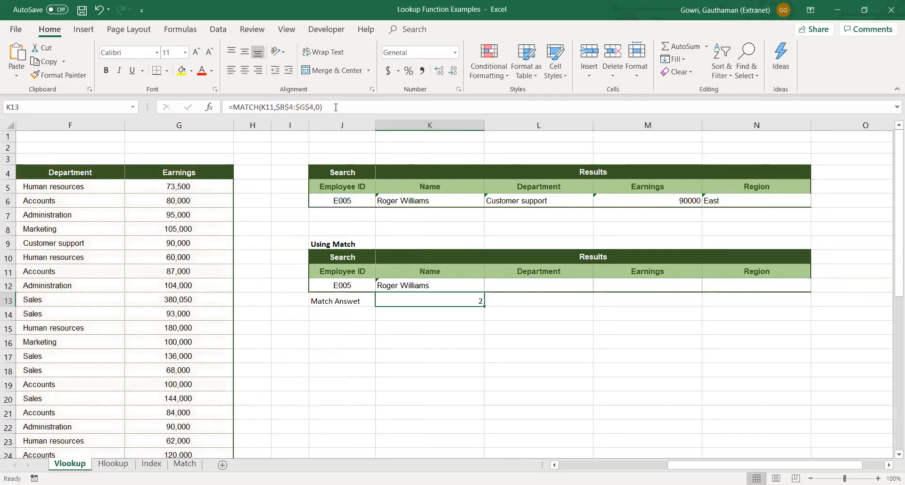
- Fill the K12 formula across to N12 and check the MATCH header references in the copied formulas
key("Up")
key("shift+Right")
key("shift+Right")
key("shift+Right")
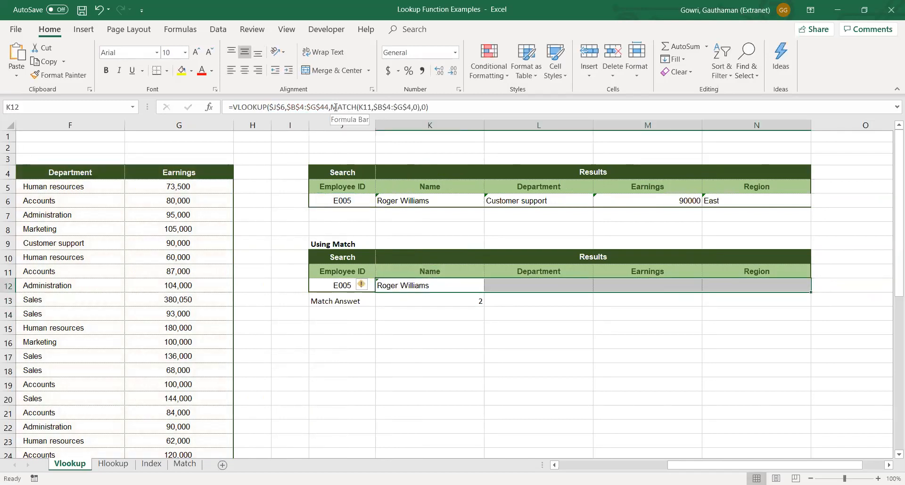
key("ctrl+r")
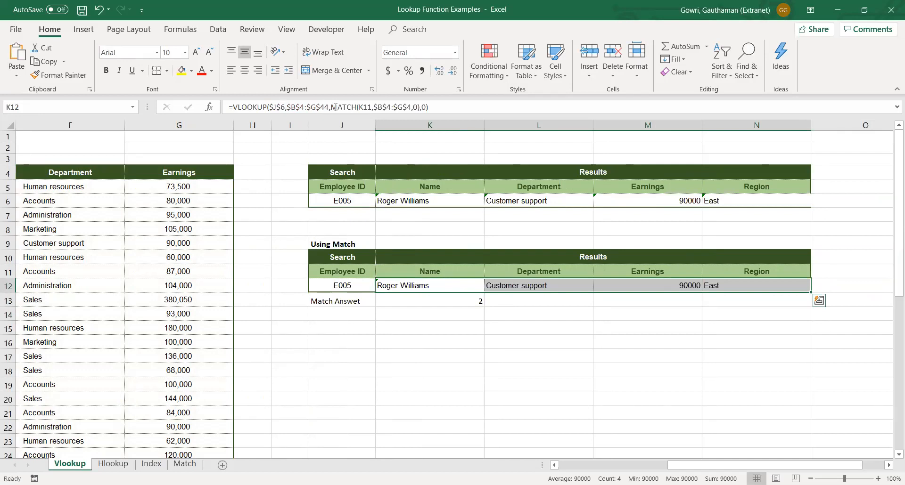
left_click(576, 287)
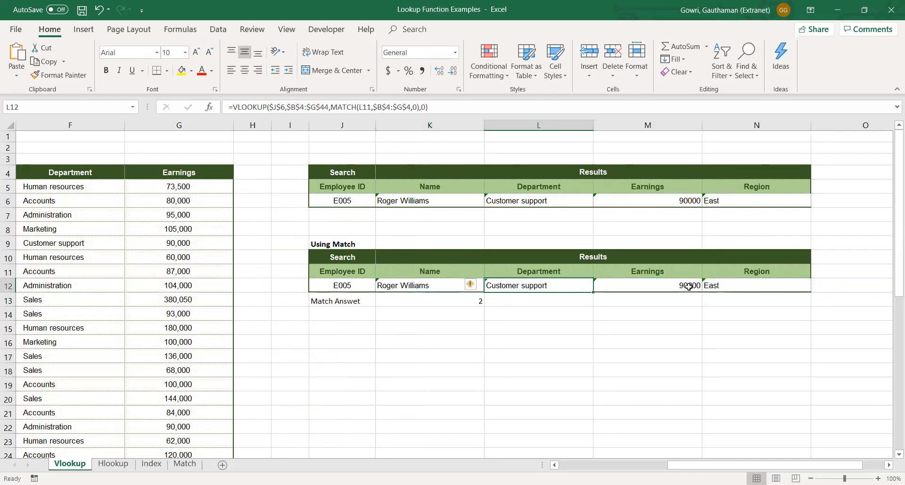
left_click(689, 287)
left_click(742, 288)
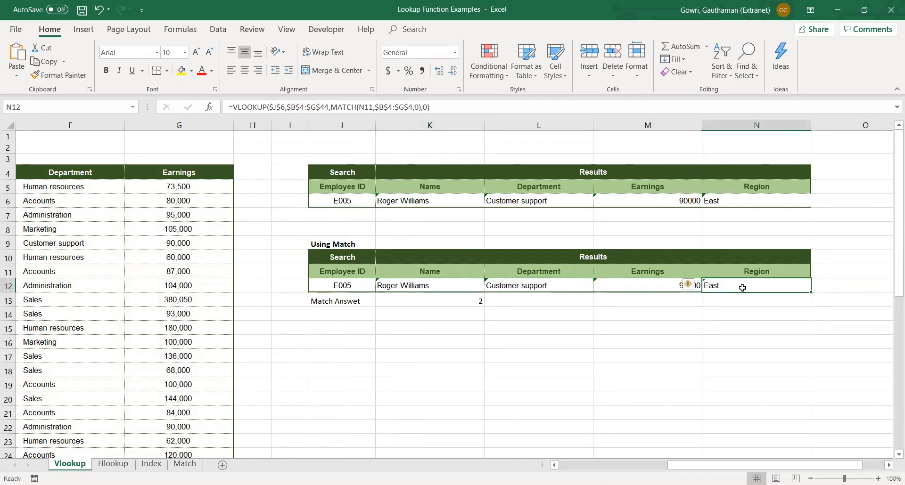
- Test the combined VLOOKUP and MATCH formula by changing header M11 to Employee ID
left_click(642, 272)
type("Emp")
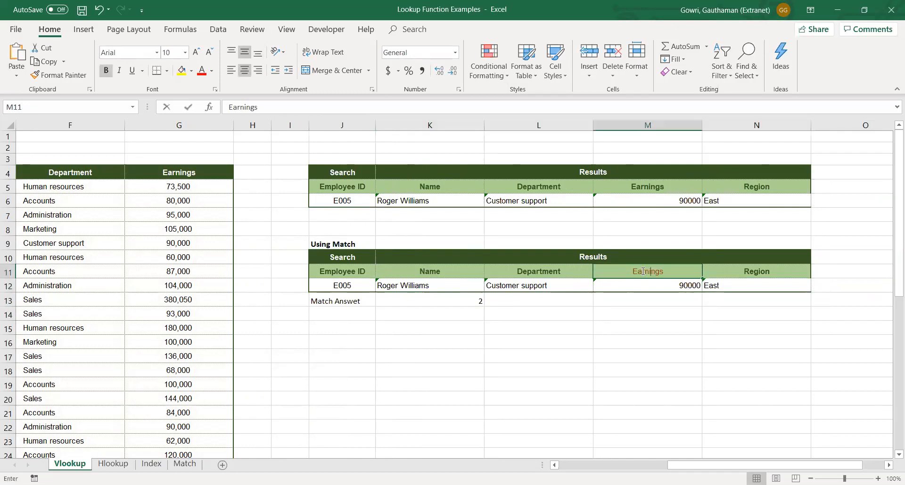
type("loyee ID")
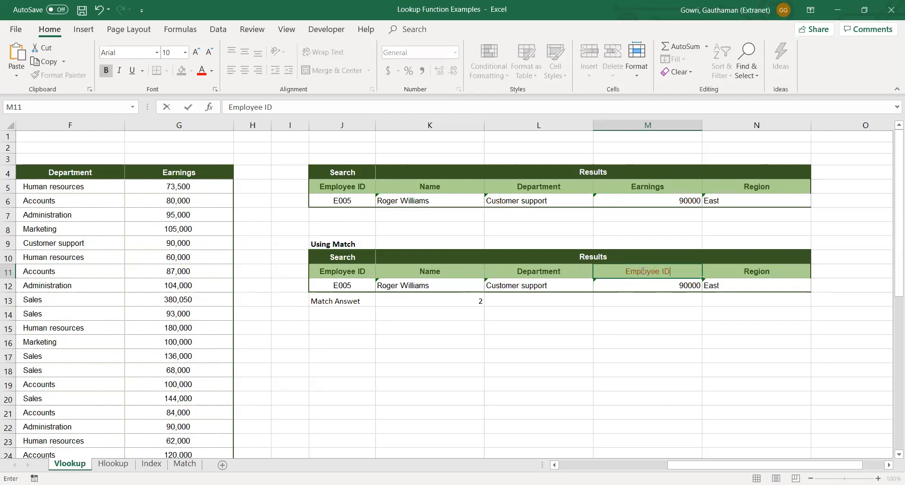
key("Return")
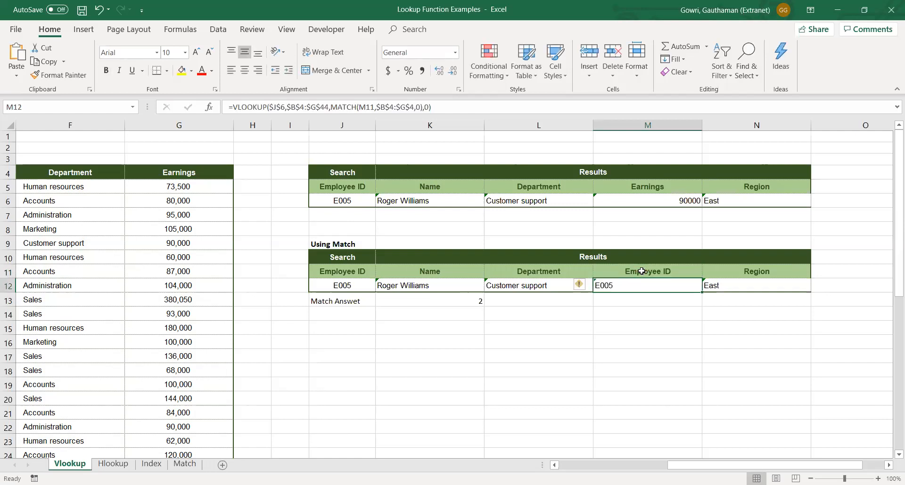
- Test the combined formula with another field by changing header M11 to SSN
left_click(642, 271)
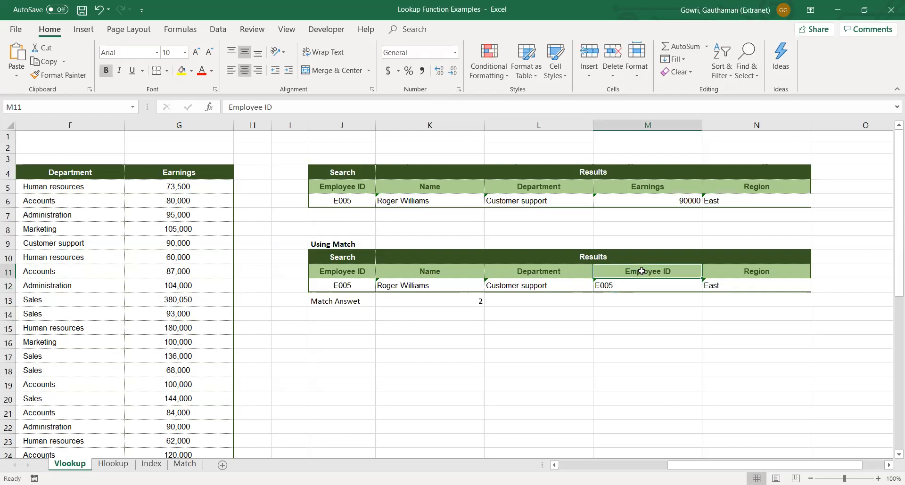
type("SSN")
key("Return")
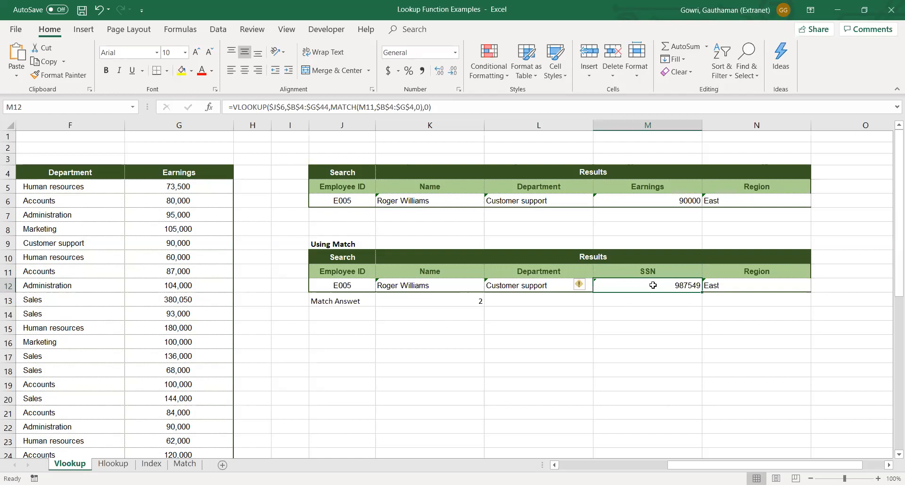
left_click(644, 270)
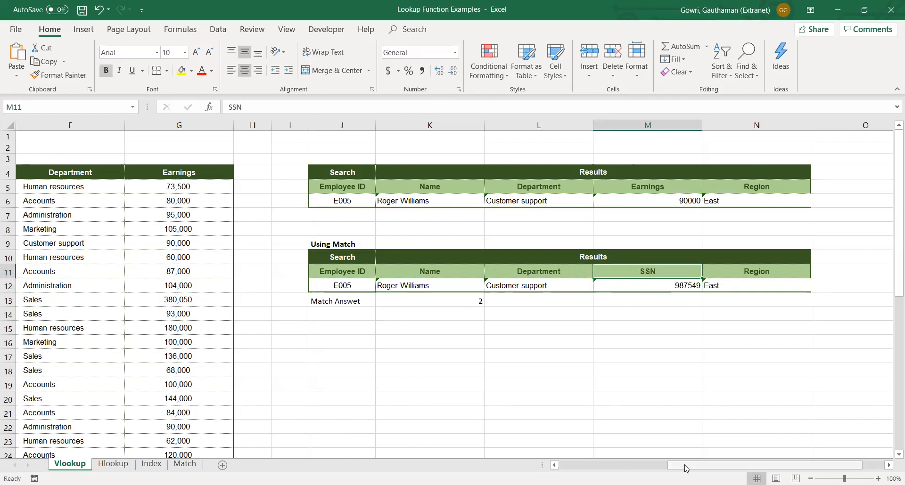
left_click_drag(686, 466, 565, 466)
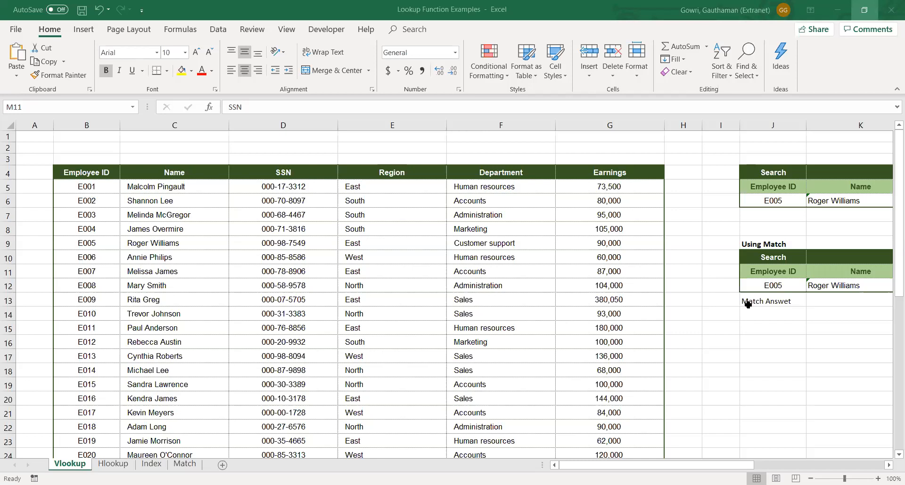
left_click(765, 337)
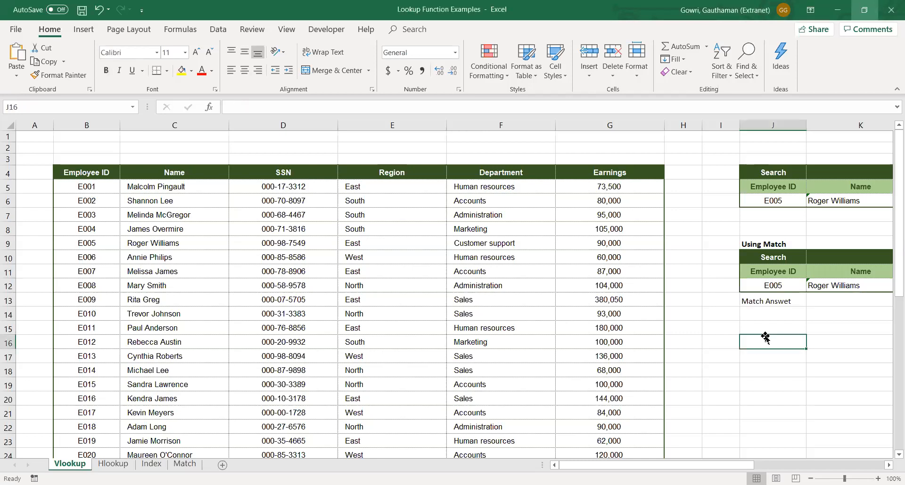
key("Right")
key("Right")
key("Right")
key("Right")
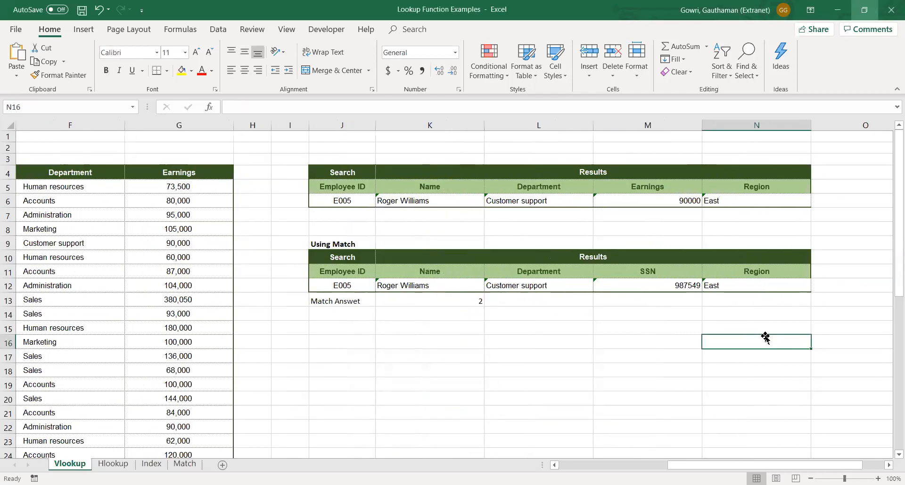
key("Left")
key("Left")
key("Left")
key("Left")
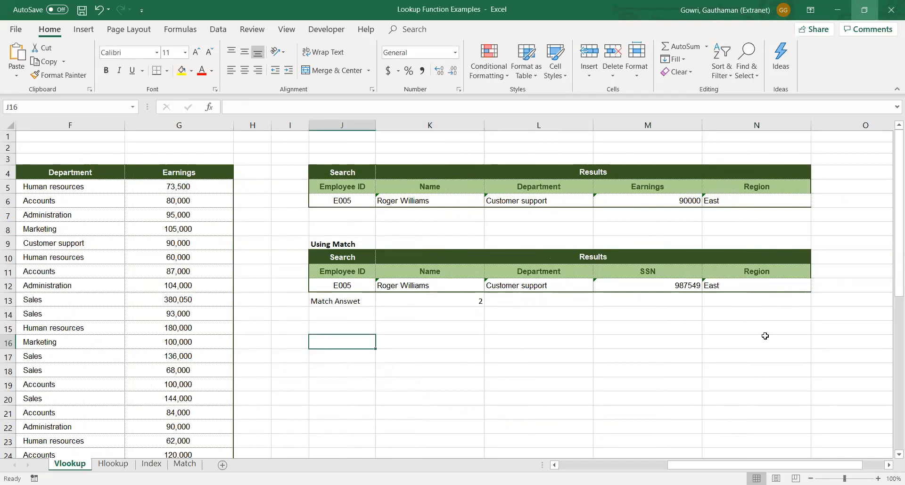
key("Left")
key("Left")
key("Left")
key("Left")
key("Left")
key("Left")
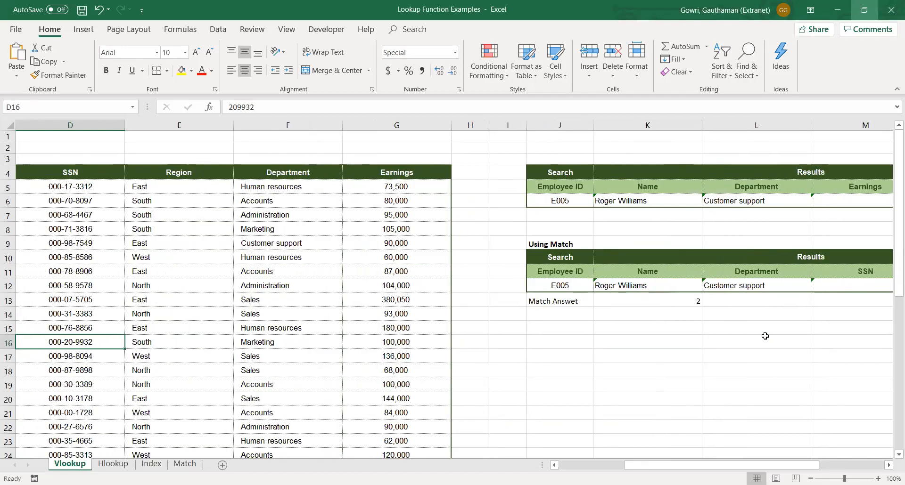
key("Left")
key("Left")
key("Left")
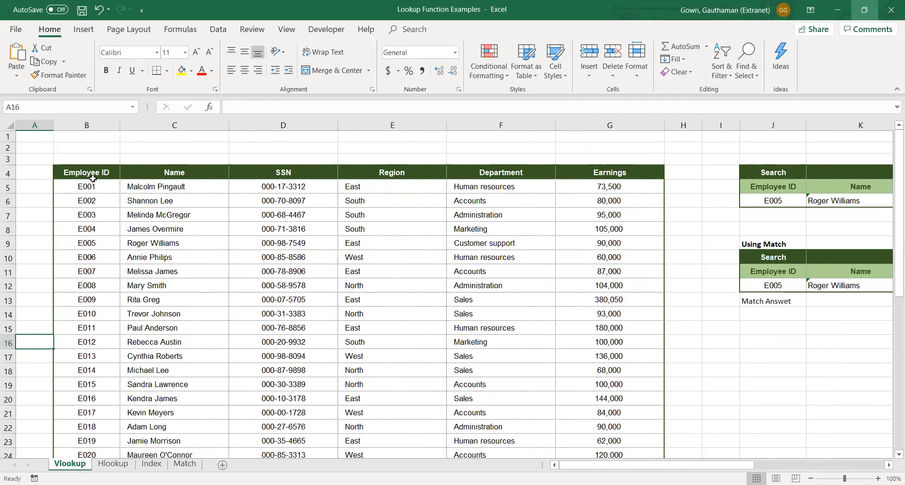
- Examine the employee table's Employee ID, Name and SSN columns as possible lookup columns, along with the fields beside them
left_click_drag(93, 179, 100, 425)
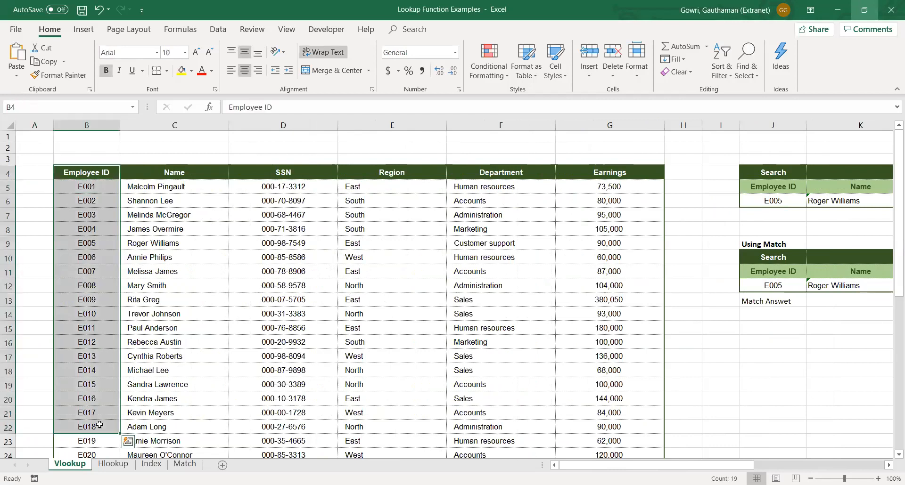
left_click(103, 247)
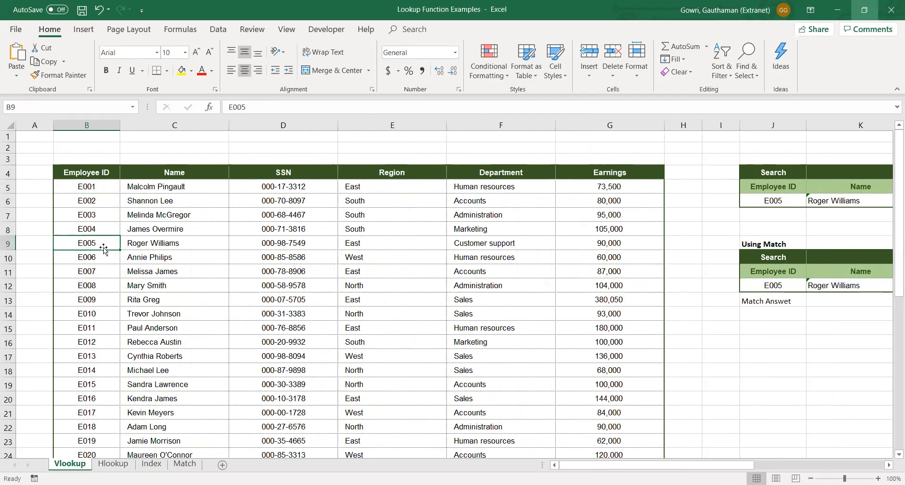
left_click_drag(81, 178, 78, 343)
left_click_drag(152, 233, 583, 225)
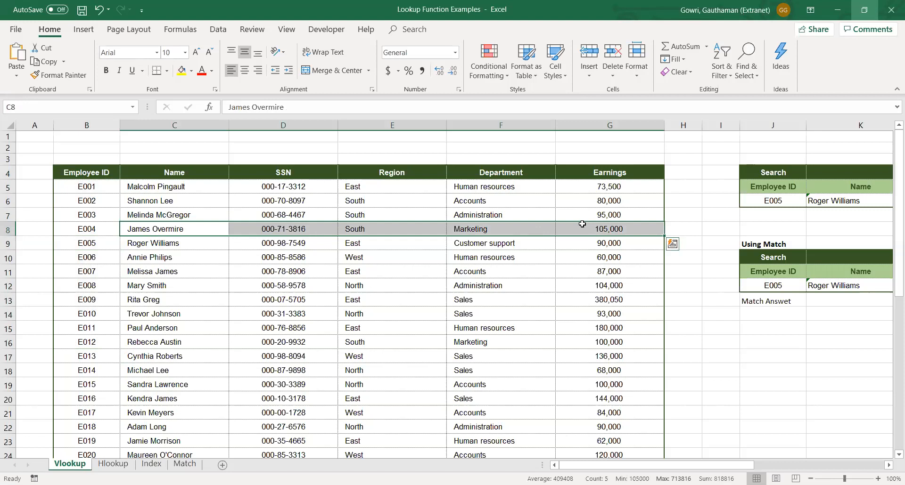
left_click(460, 339)
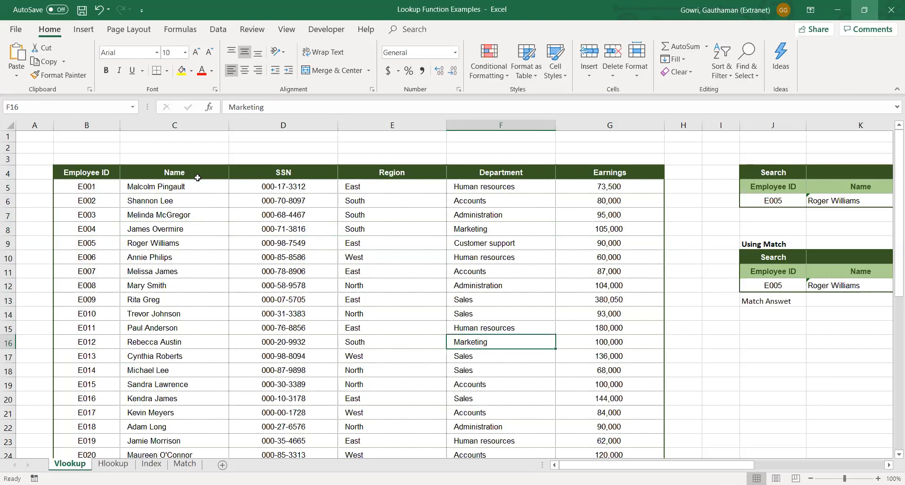
left_click_drag(175, 185, 162, 448)
left_click(83, 302)
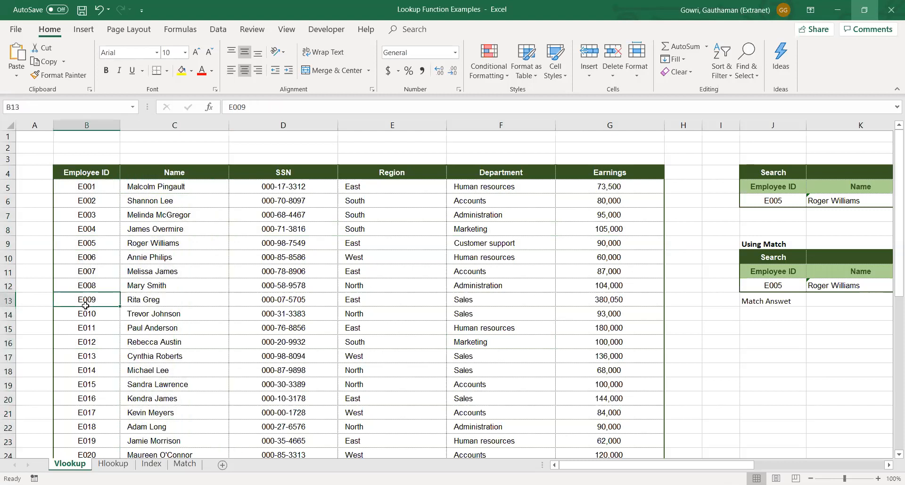
left_click_drag(155, 300, 466, 307)
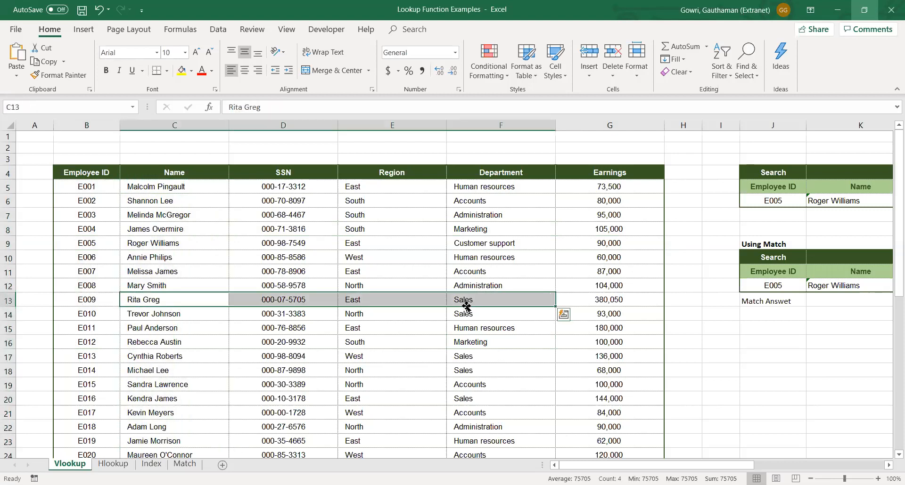
left_click(324, 347)
left_click_drag(301, 170, 322, 425)
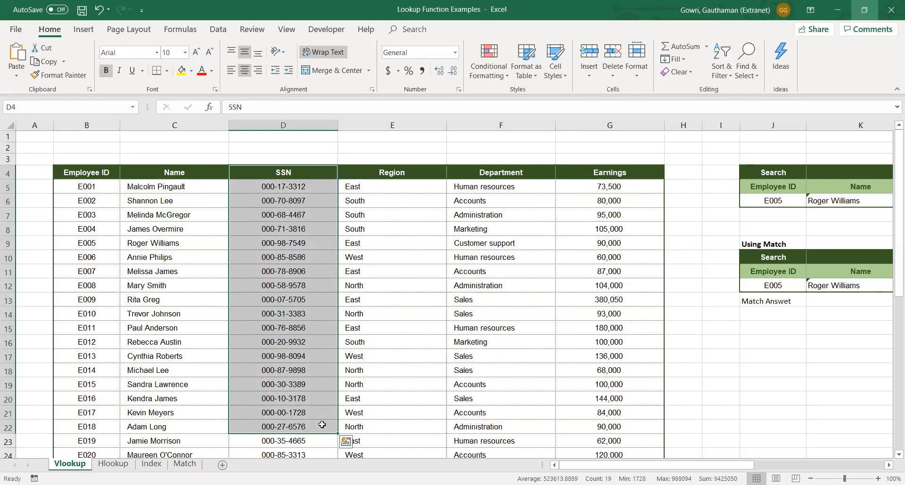
- Examine the SSN column together with the Employee ID and Name columns that precede it in the employee table
left_click(168, 295)
left_click(87, 296)
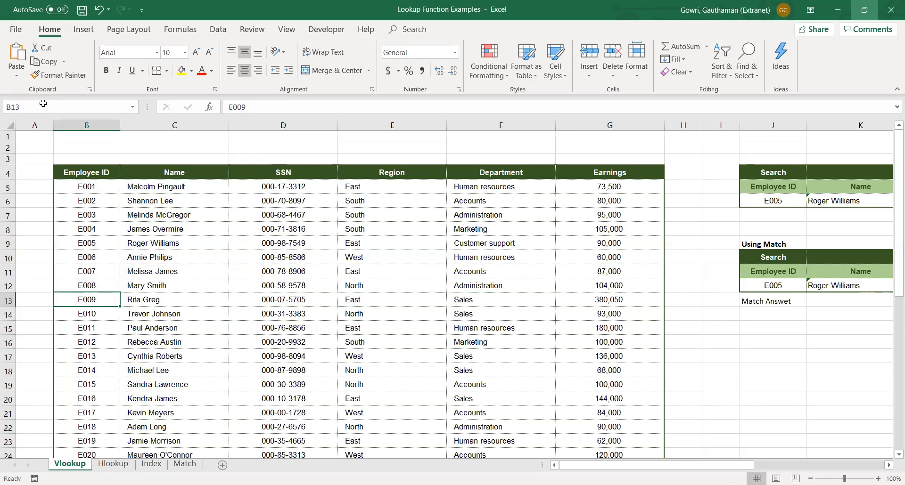
left_click_drag(81, 174, 336, 427)
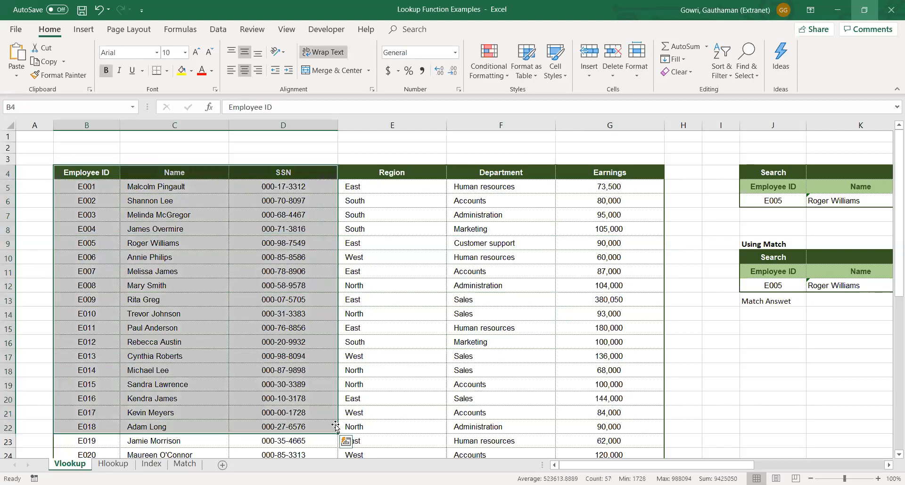
left_click(313, 325)
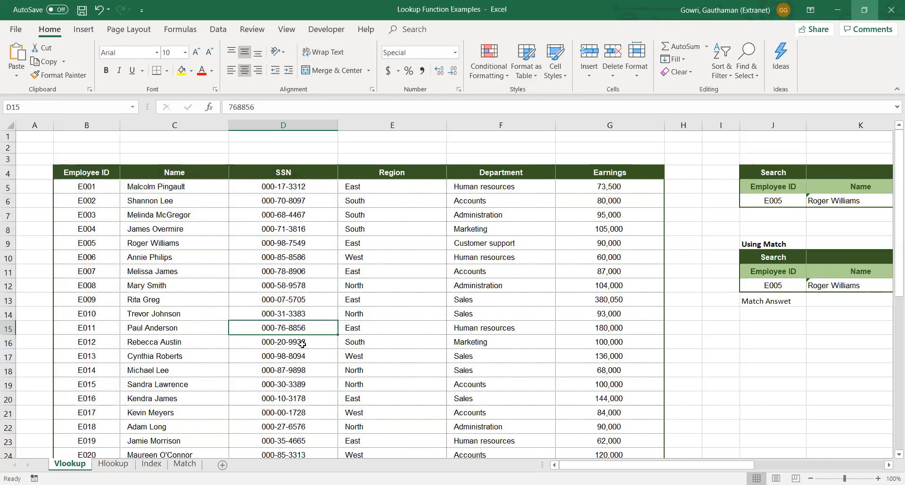
left_click(286, 173)
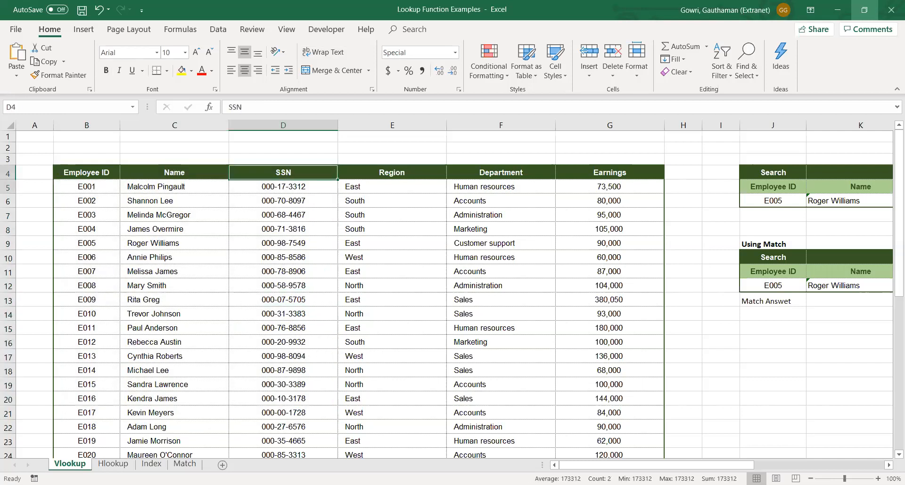
key("ctrl+shift+Down")
scroll(295, 307, "down", 2)
left_click(294, 307)
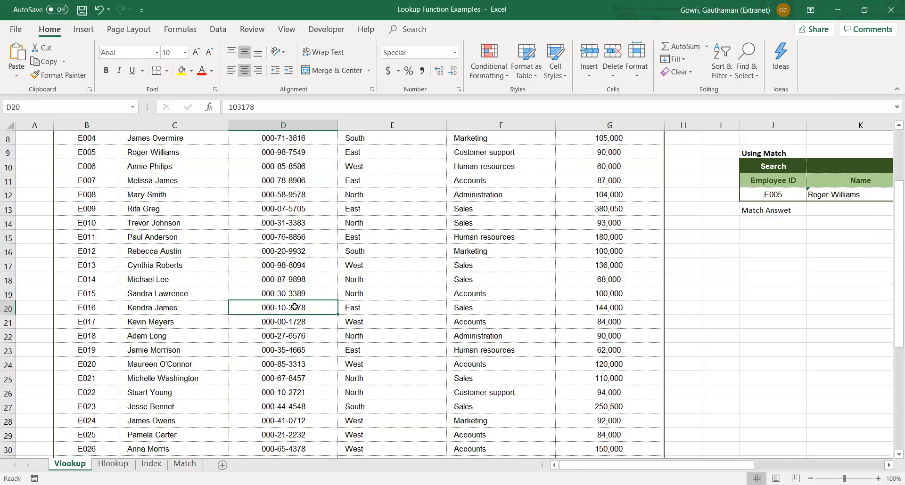
key("ctrl+Up")
key("Down")
key("Left")
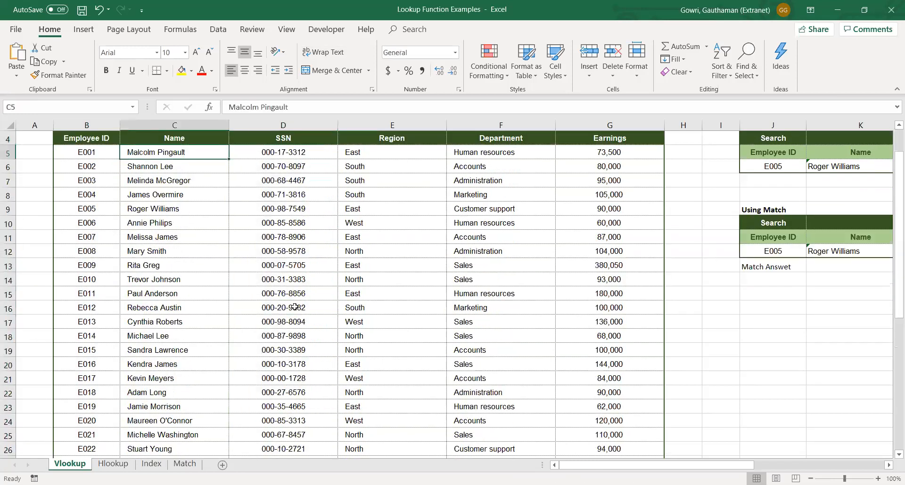
key("Left")
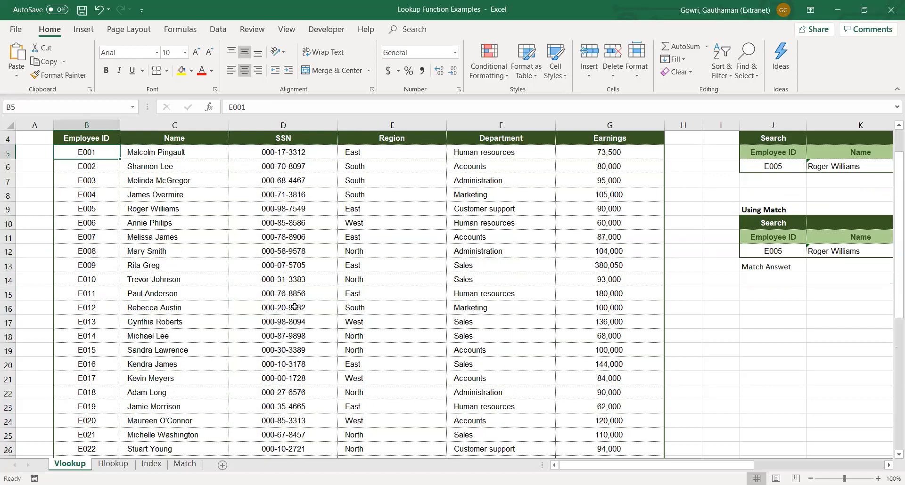
key("Right")
key("Right")
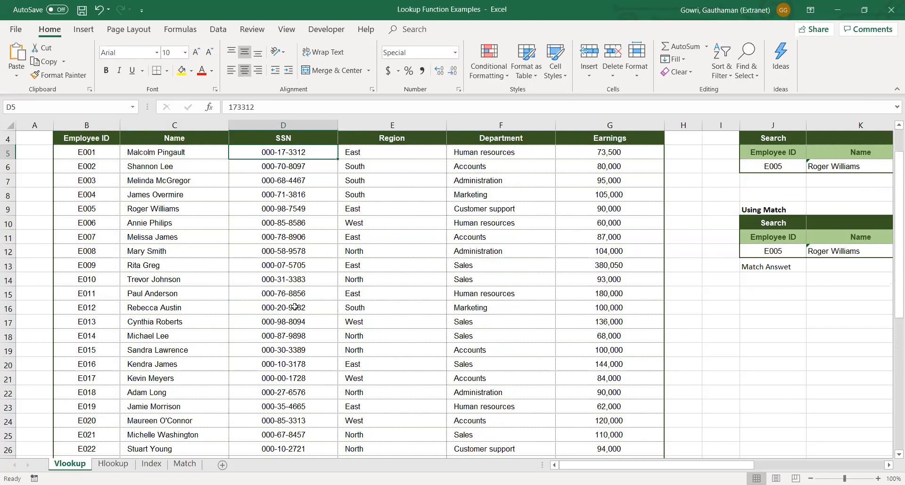
key("Up")
key("Up")
key("Up")
key("Up")
key("Down")
key("Down")
key("Down")
key("Down")
key("Down")
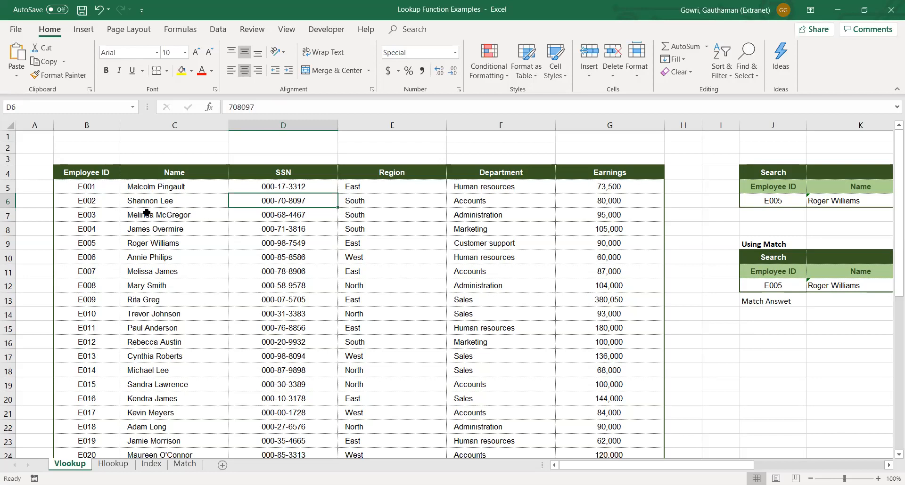
- Examine the Employee ID column as the table's first lookup column and follow its fields across to the Department VLOOKUP formula in L6
left_click_drag(99, 188, 85, 399)
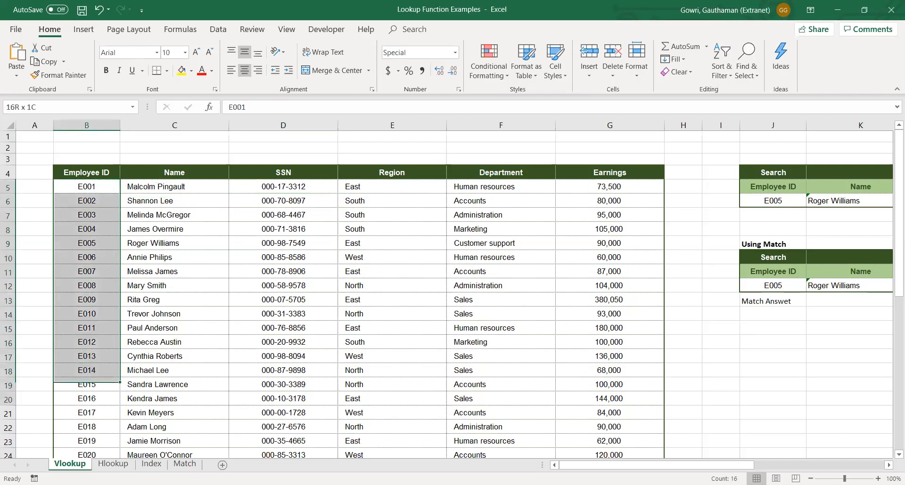
scroll(78, 276, "down", 3)
left_click(78, 276)
key("ctrl+Up")
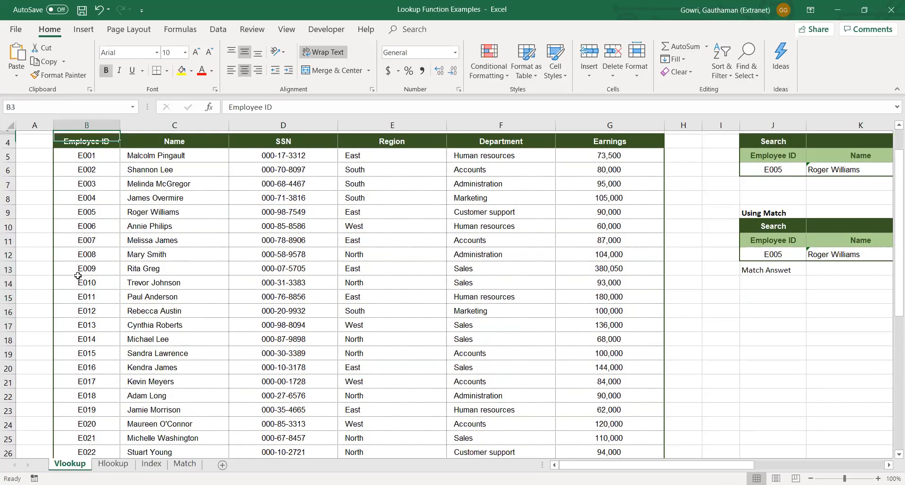
key("Down")
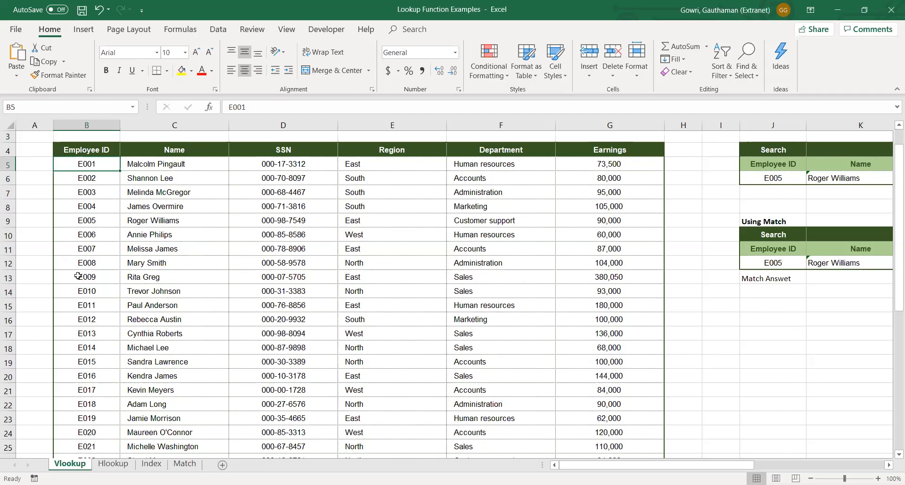
key("Right")
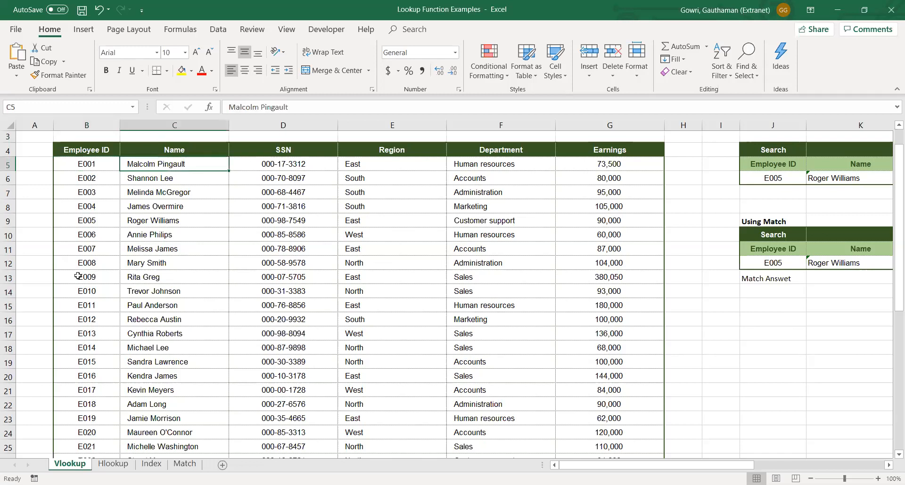
key("Right")
key("Right")
key("Right")
key("Right")
key("Right")
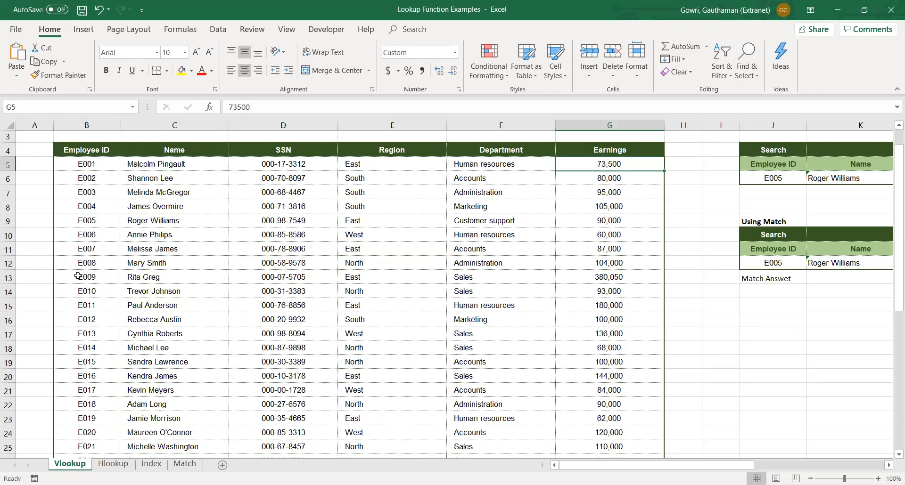
key("Right")
key("Right")
key("Right")
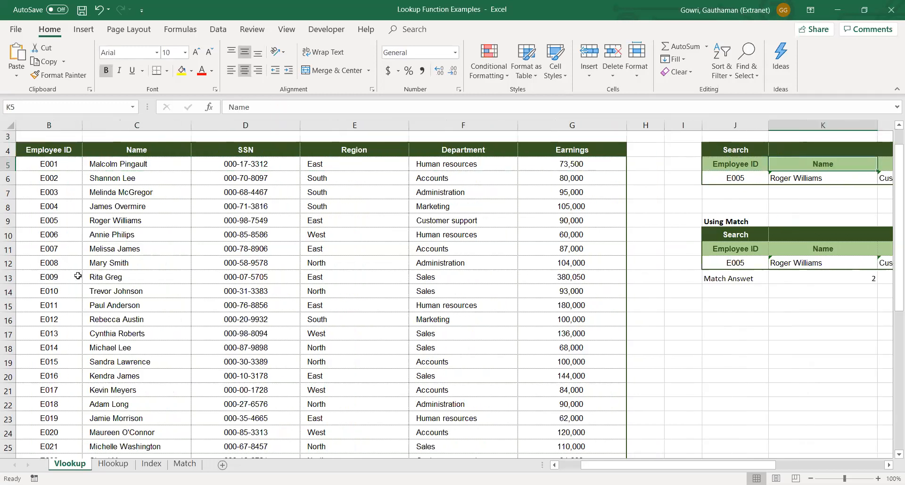
key("Right")
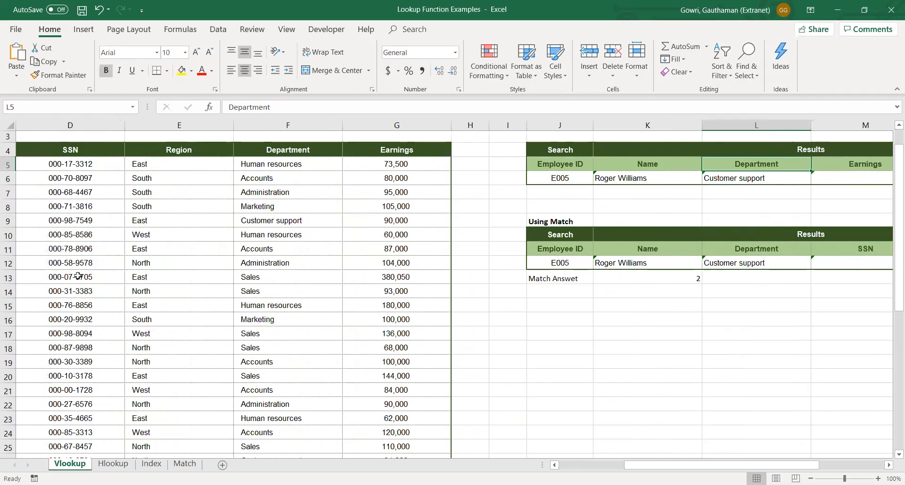
key("Down")
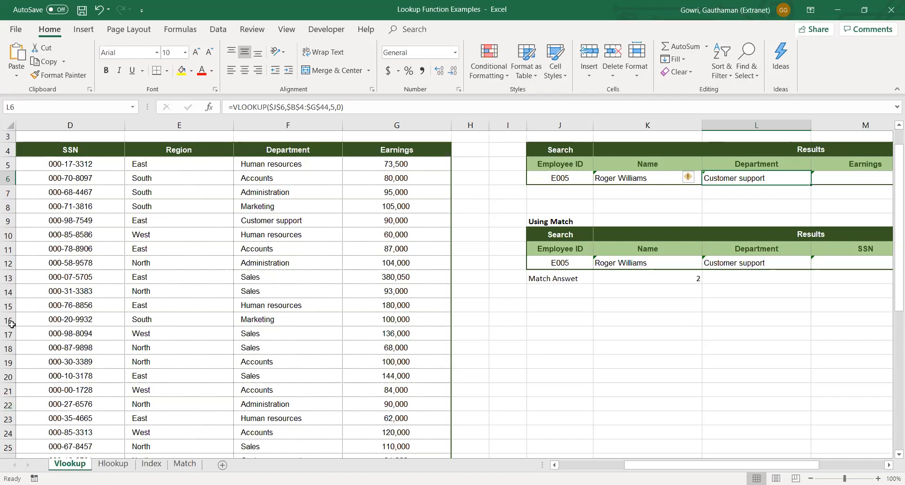
- Add a new blank worksheet after the Match sheet
left_click(113, 464)
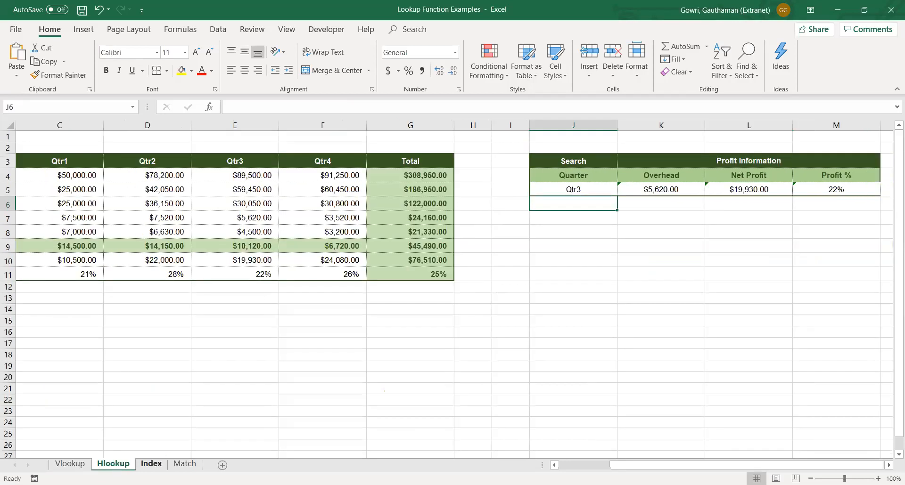
left_click(185, 464)
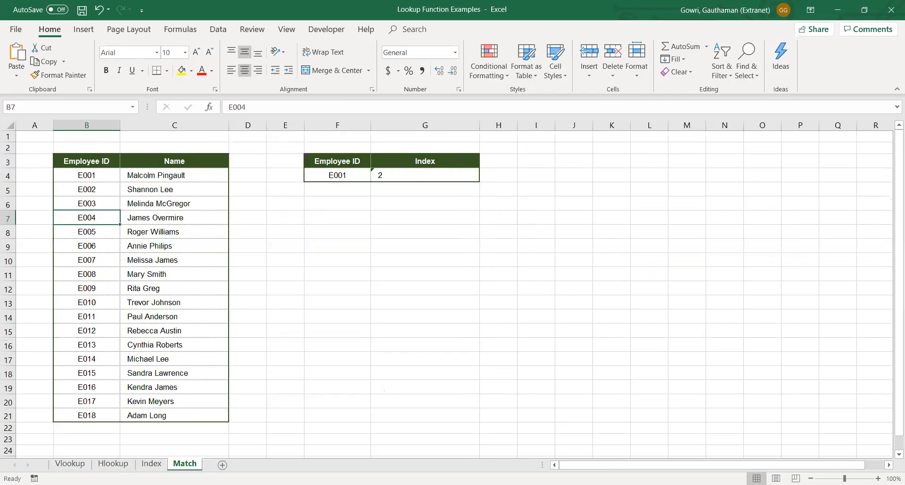
left_click(222, 466)
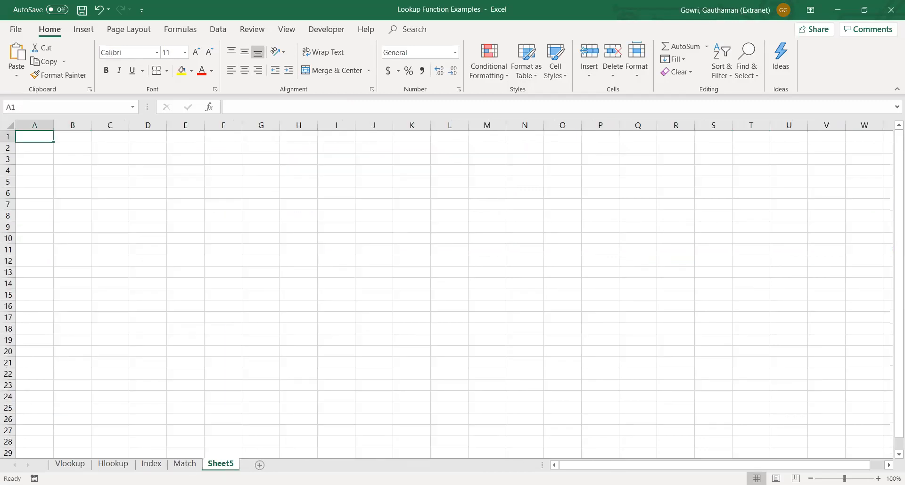
- Duplicate the Vlookup sheet after the Match sheet and rename the copy IndexMatchCombo
left_click(69, 465)
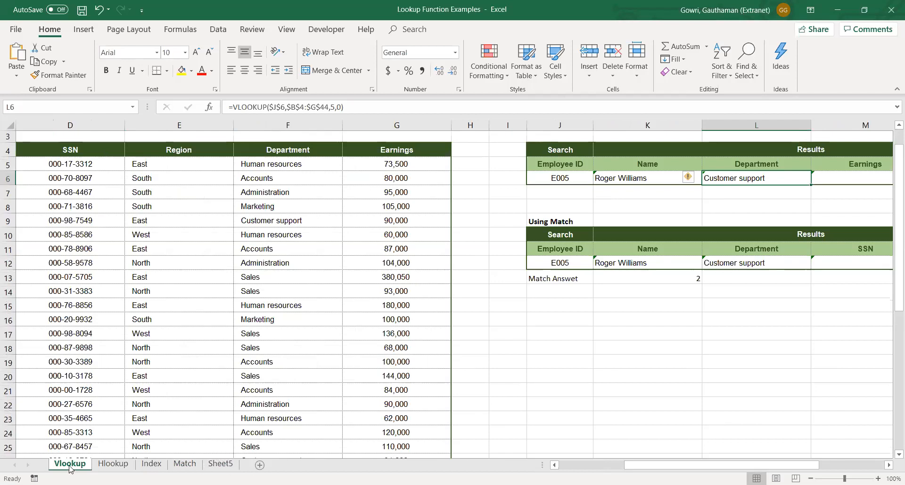
mouse_move(71, 468)
left_mouse_down()
mouse_move(226, 470)
mouse_move(210, 469)
left_mouse_up()
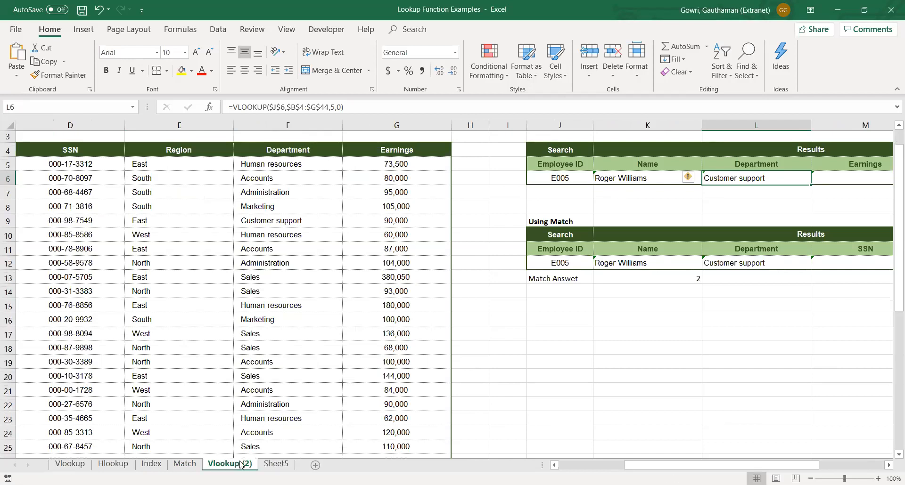
type("IndexMatchCombo")
key("Return")
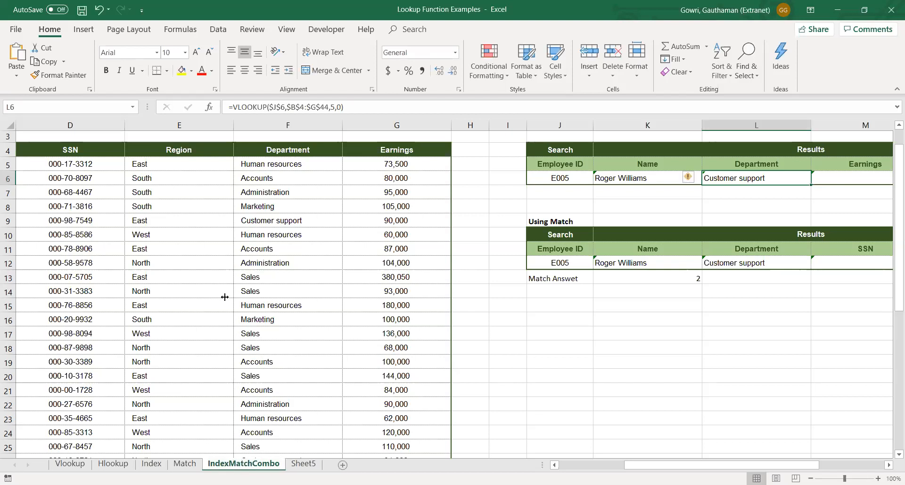
key("alt+Tab")
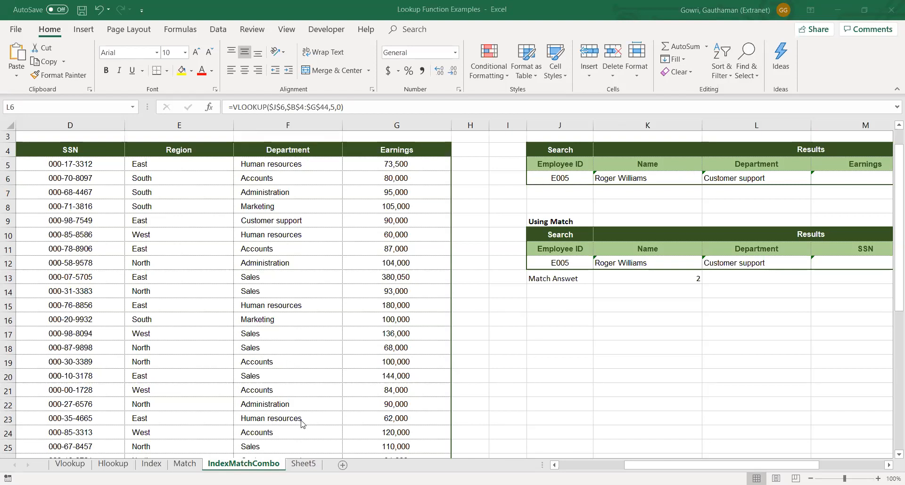
- Clear all content and formatting of the Using Match block, including its Match answer row, on the IndexMatchCombo sheet
left_click_drag(537, 218, 641, 280)
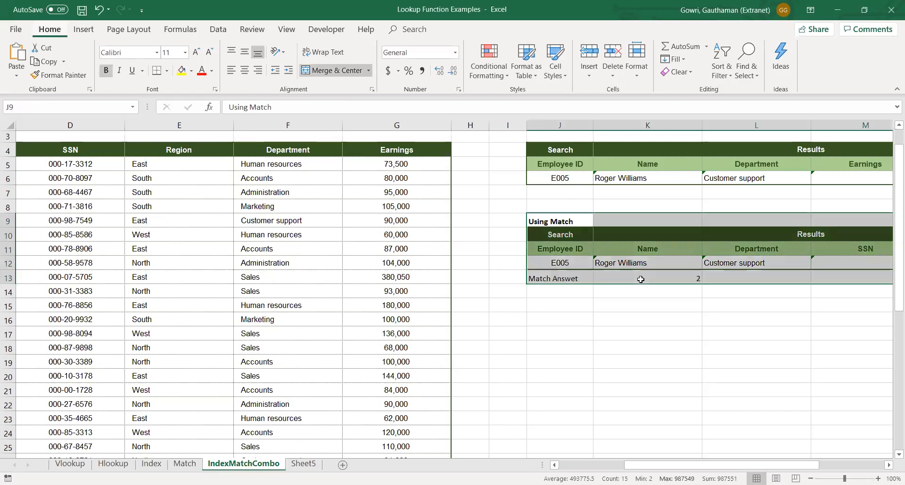
key("alt+h")
key("e")
key("a")
key("Up")
key("Up")
key("Up")
key("Up")
key("Up")
key("Up")
key("Up")
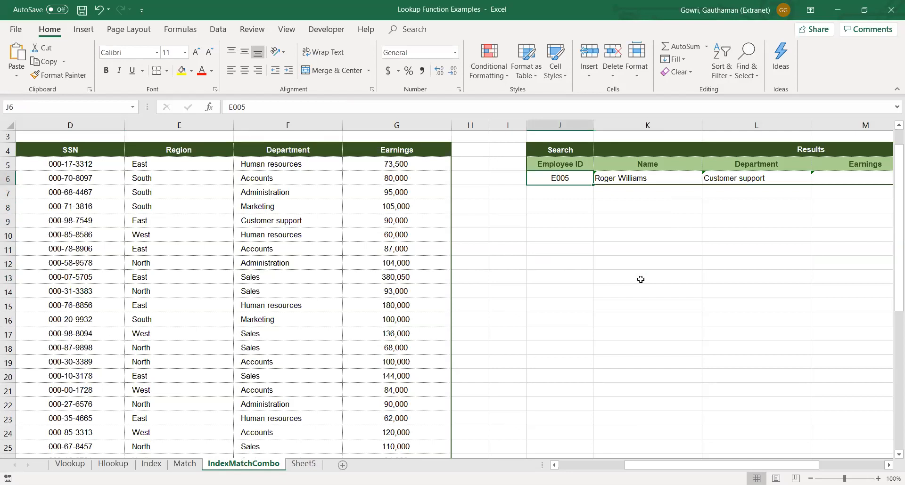
- Change the search header in J5 to SSN
key("Down")
key("Down")
key("Down")
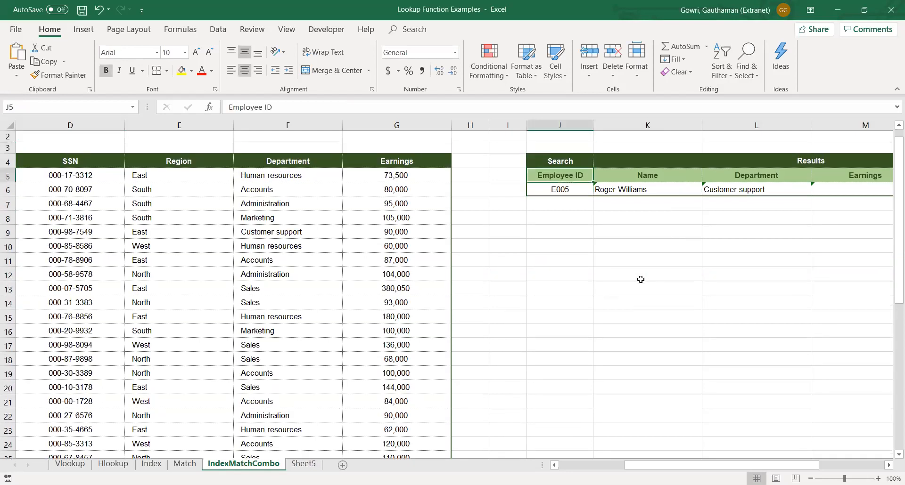
type("SSN")
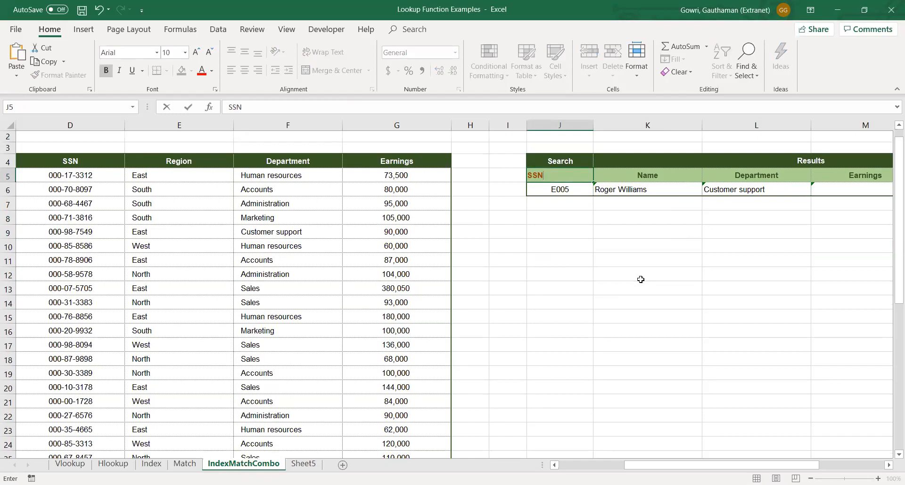
key("Return")
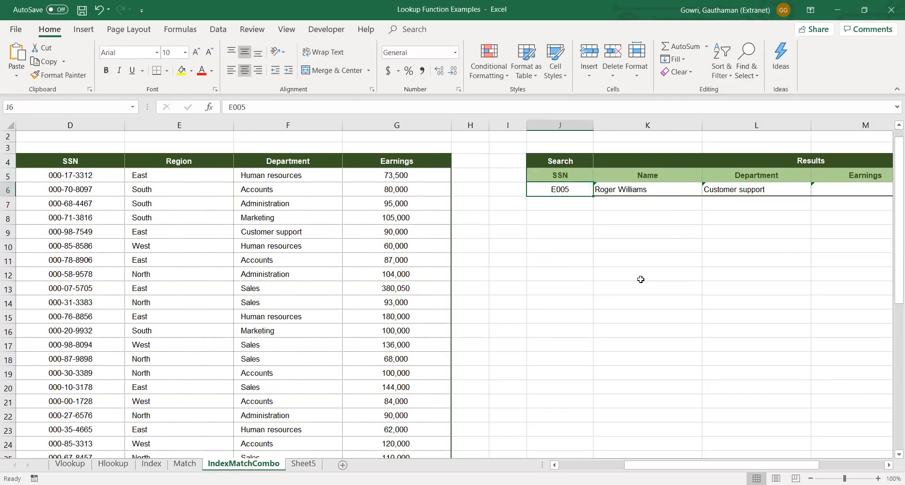
key("Down")
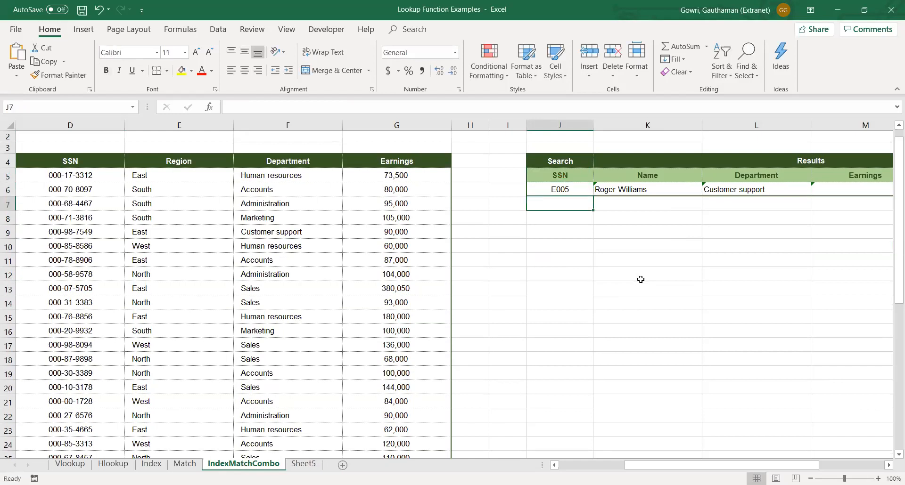
- Copy the SSN in D8 into search cell J6 as values only
left_click(55, 219)
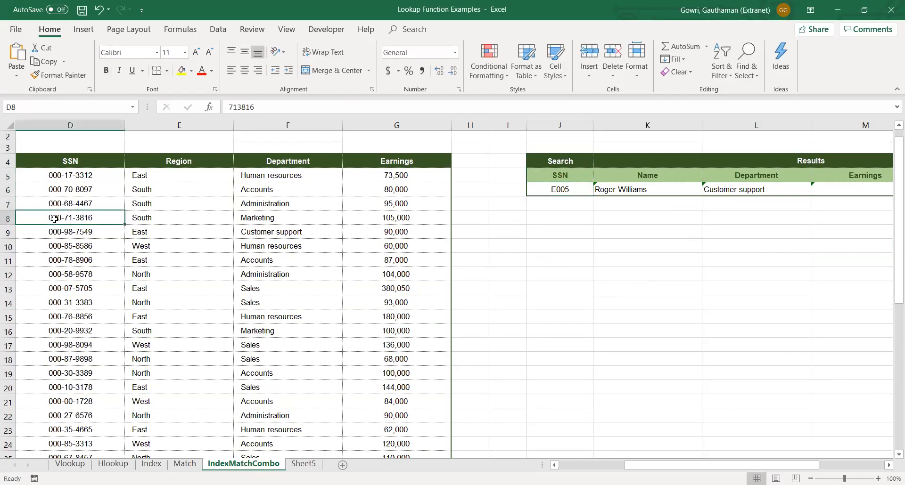
key("ctrl+c")
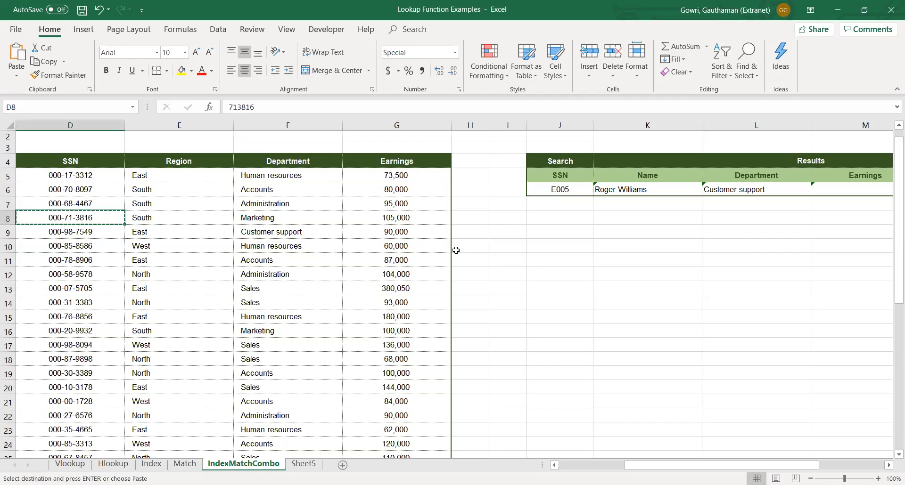
left_click(575, 192)
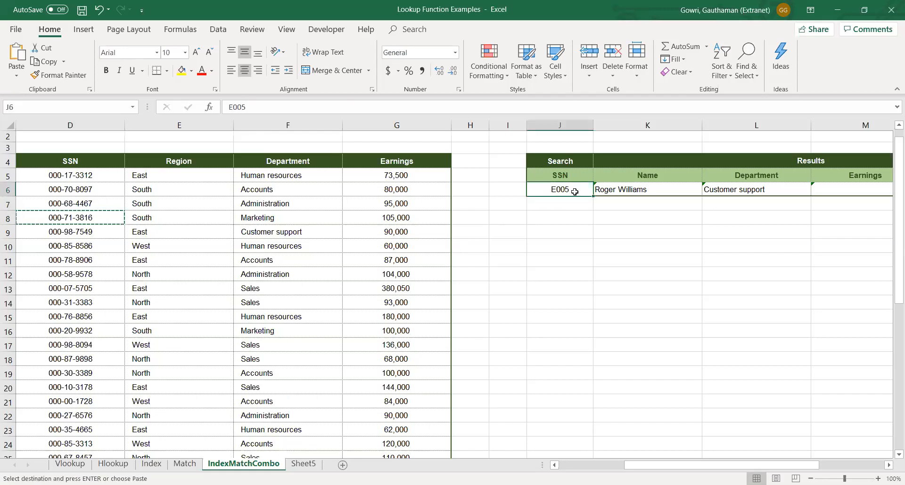
key("ctrl+alt+v")
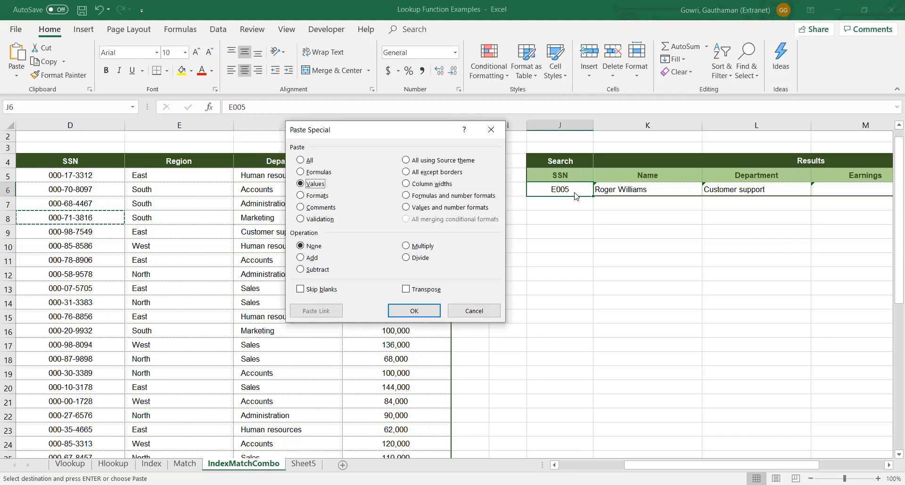
key("Return")
- Delete the old lookup formulas from result cells K6 to N6
key("Right")
key("shift+Right")
key("shift+Right")
key("shift+Right")
key("Escape")
key("Delete")
key("Left")
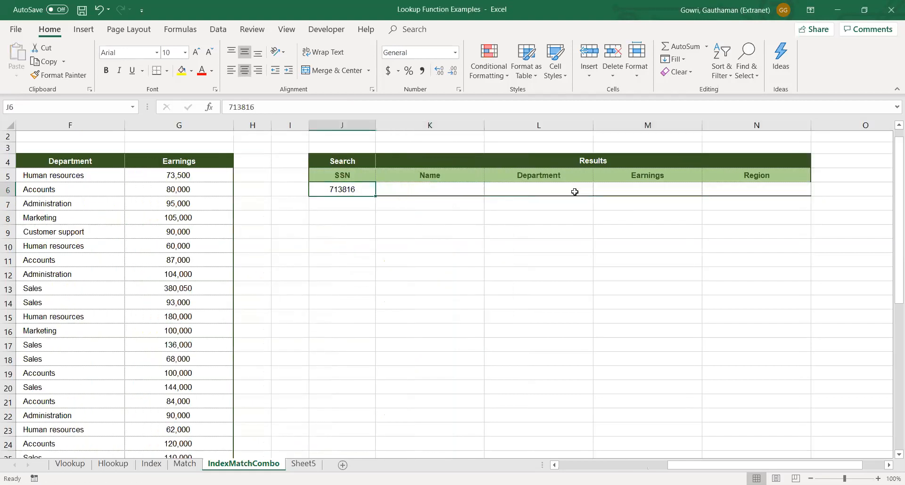
key("Left")
key("Left")
key("Left")
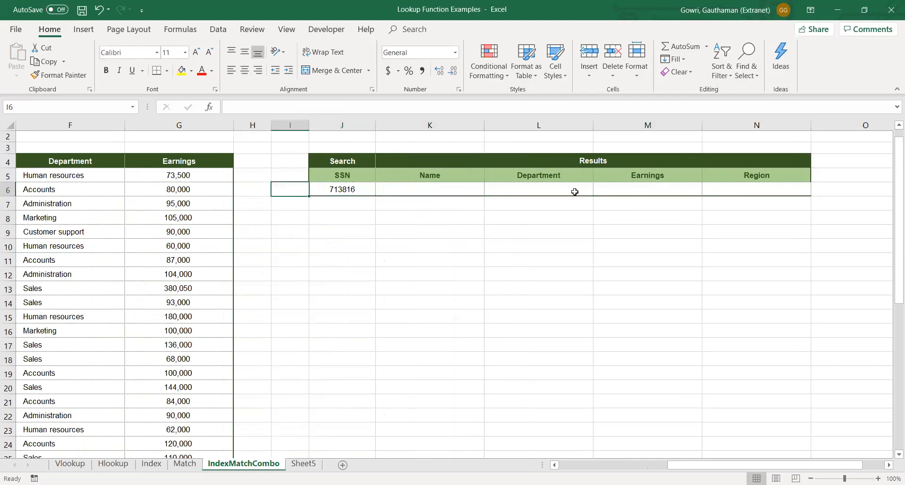
key("Left")
key("Left")
key("Left")
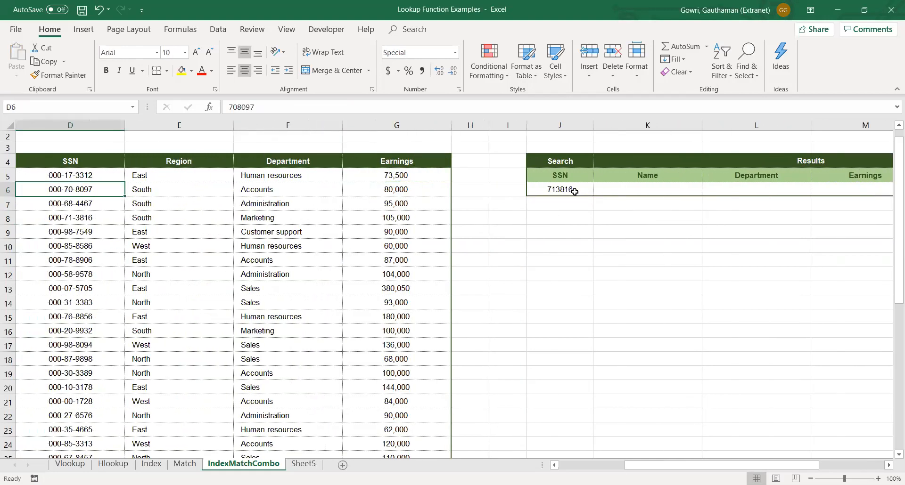
- Compare the SSN entries in the employee table with the search value in J6
key("Left")
key("Left")
key("Right")
key("Right")
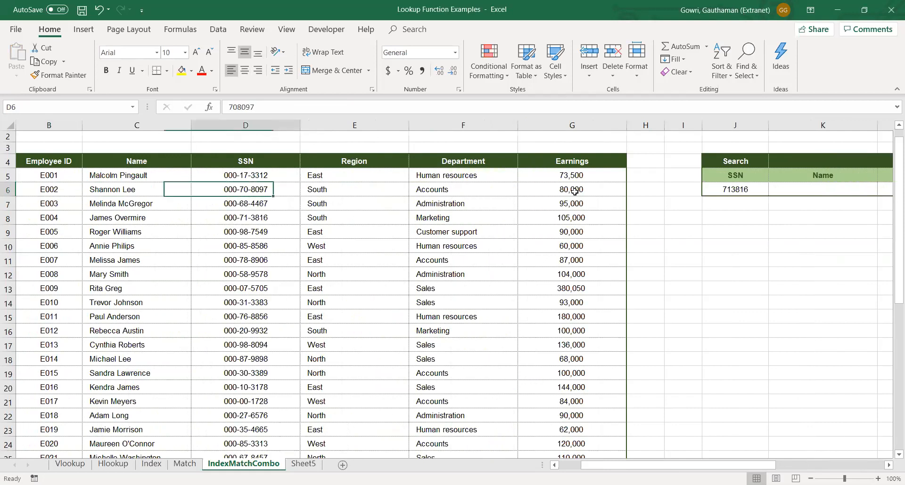
key("Right")
key("Right")
key("Right")
key("Right")
key("Right")
key("Right")
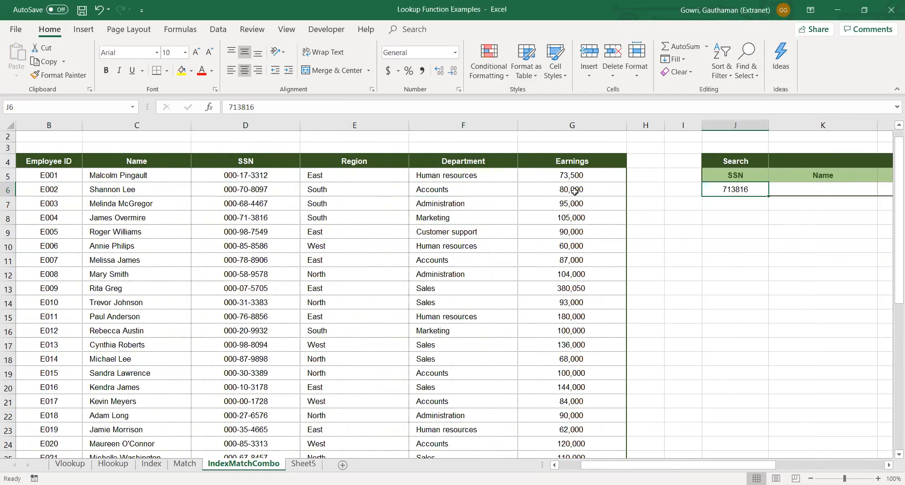
- Copy the SSN from D7 into search cell J6, pasting values and number formats
left_click(242, 204)
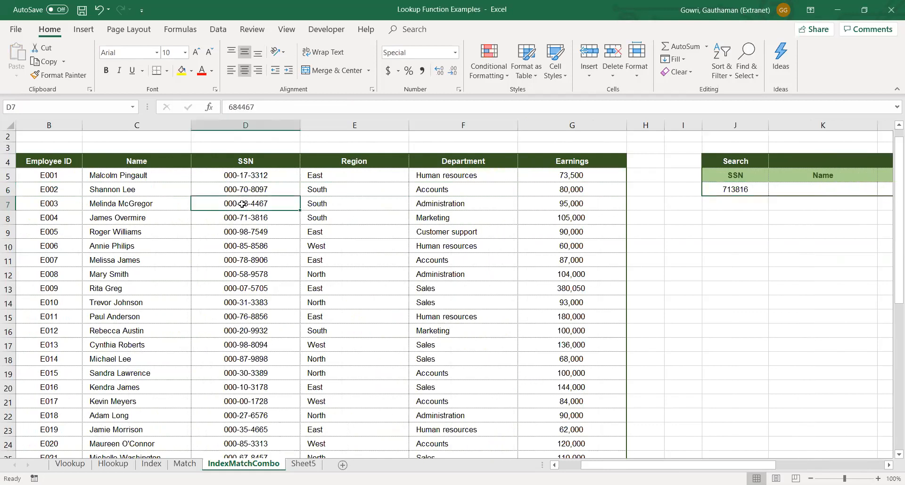
key("ctrl+c")
left_click(733, 189)
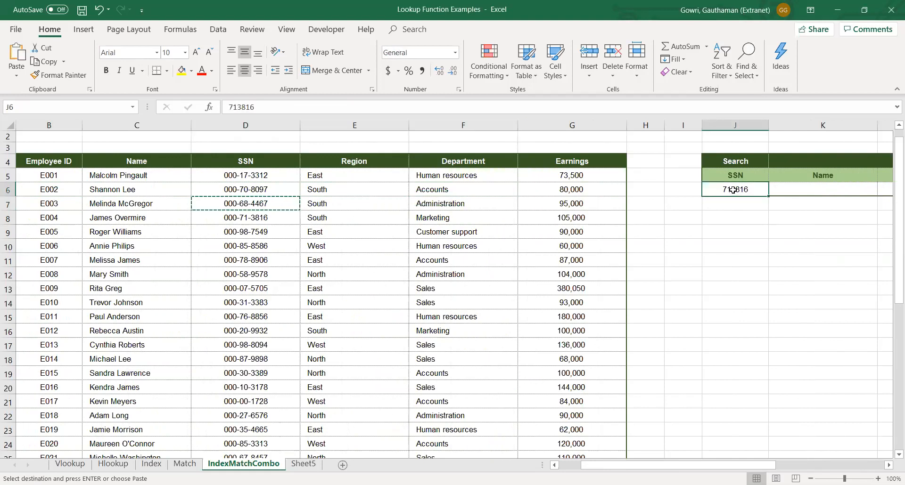
key("ctrl+alt+v")
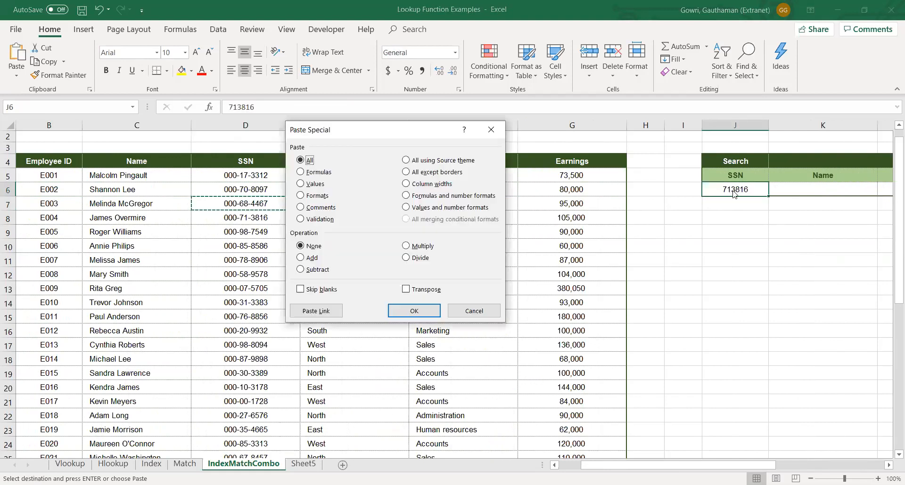
key("u")
key("Return")
key("Right")
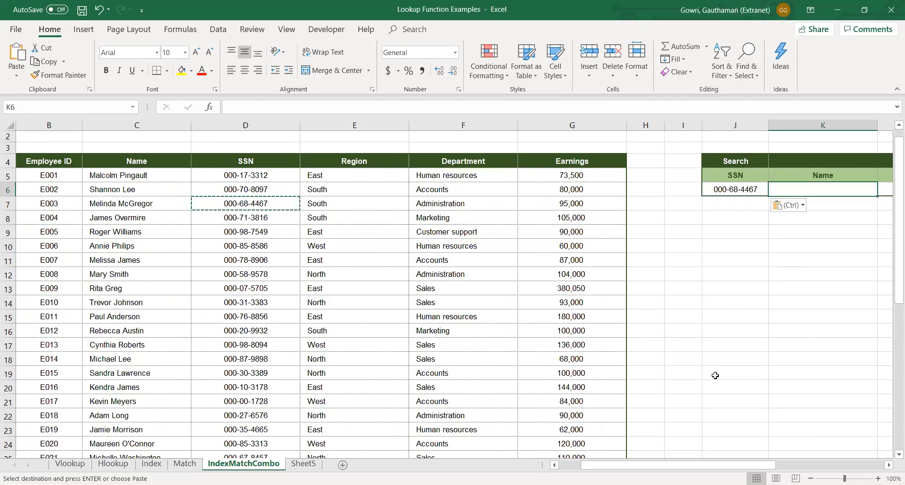
key("Escape")
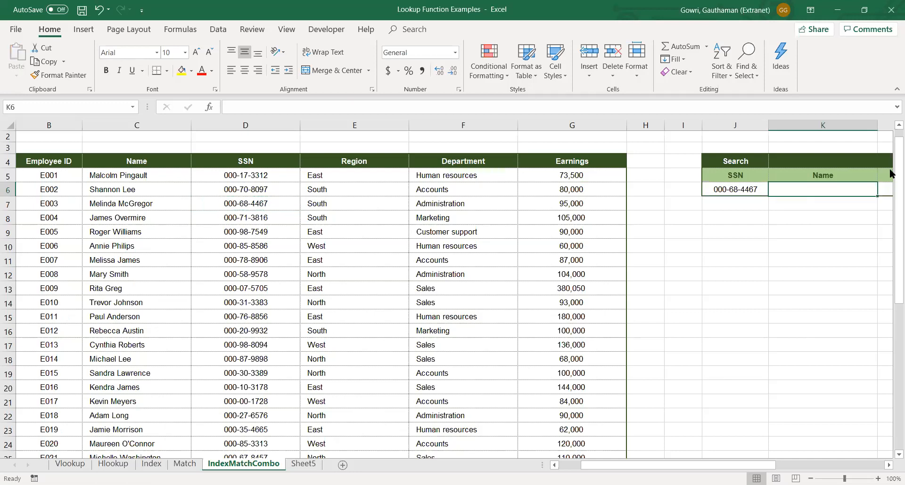
- Review row 6 of the employee table from the search block back to the Employee ID column
type("=")
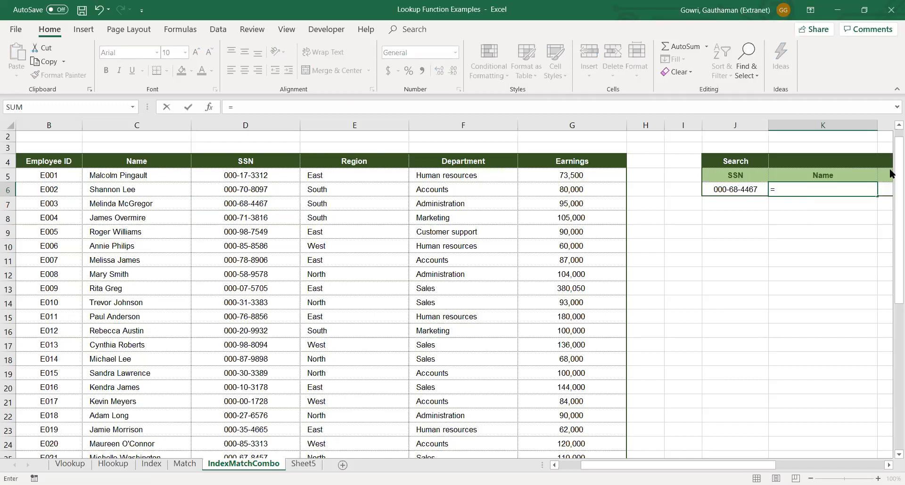
key("Escape")
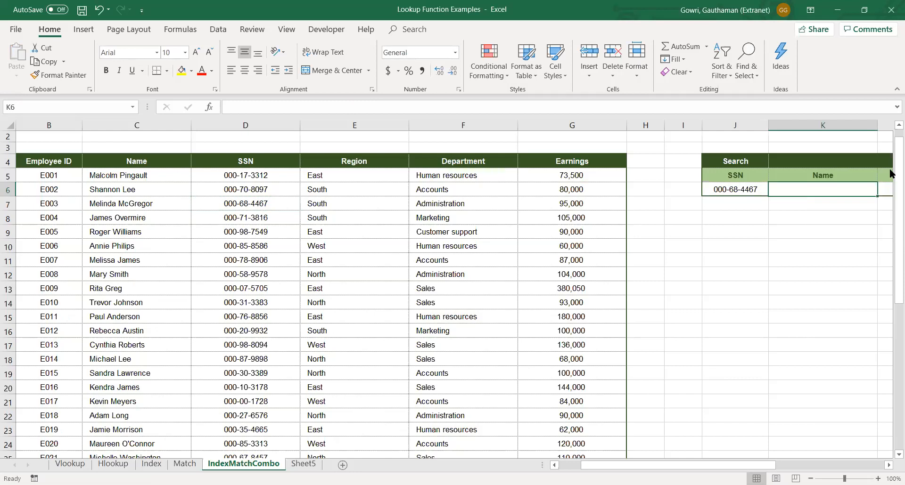
key("Left")
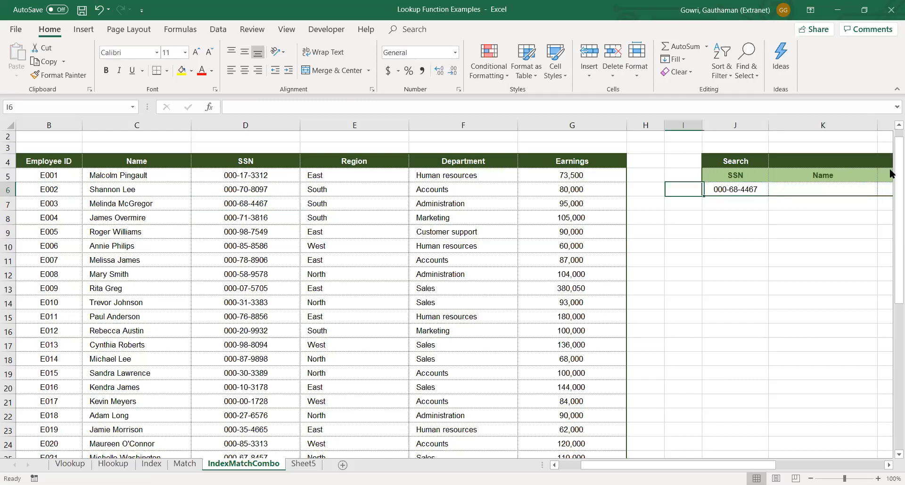
key("Left")
key("Left")
key("Left")
key("Left")
key("Left")
key("Left")
key("Left")
key("Left")
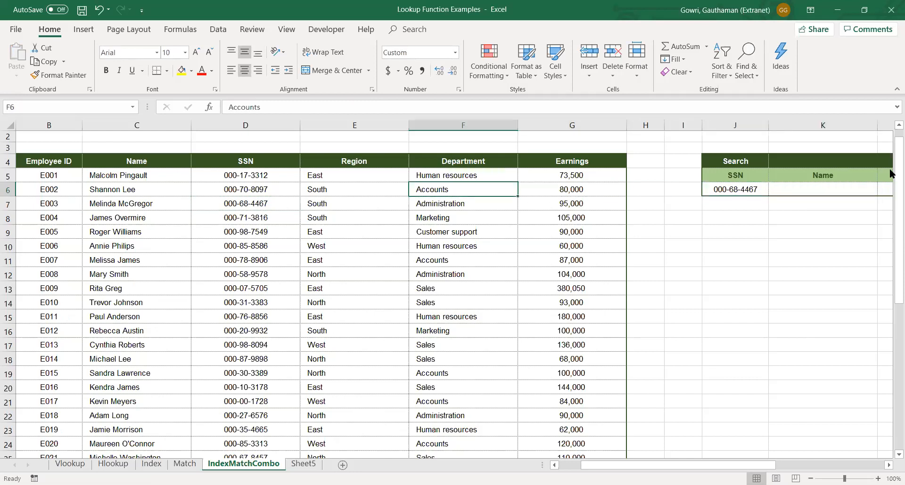
key("Left")
key("Right")
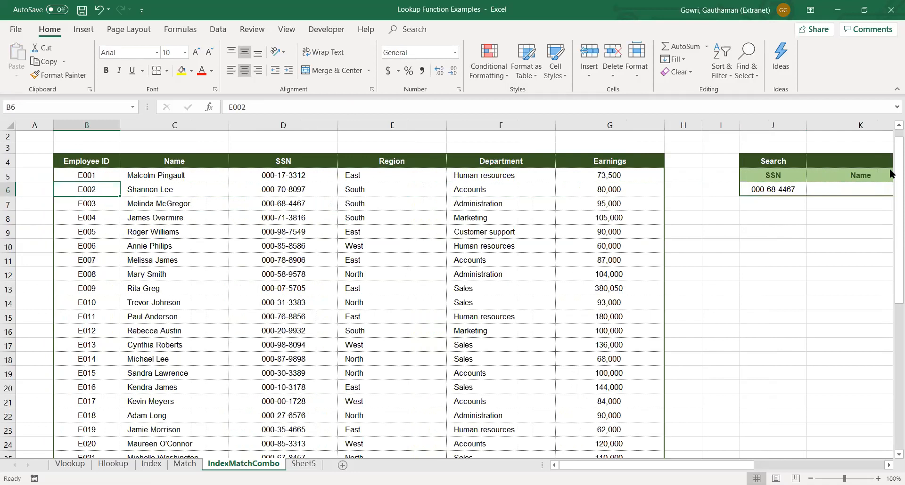
key("Right")
key("Right")
key("Right")
key("Right")
key("Right")
key("Right")
key("Right")
key("Right")
key("Right")
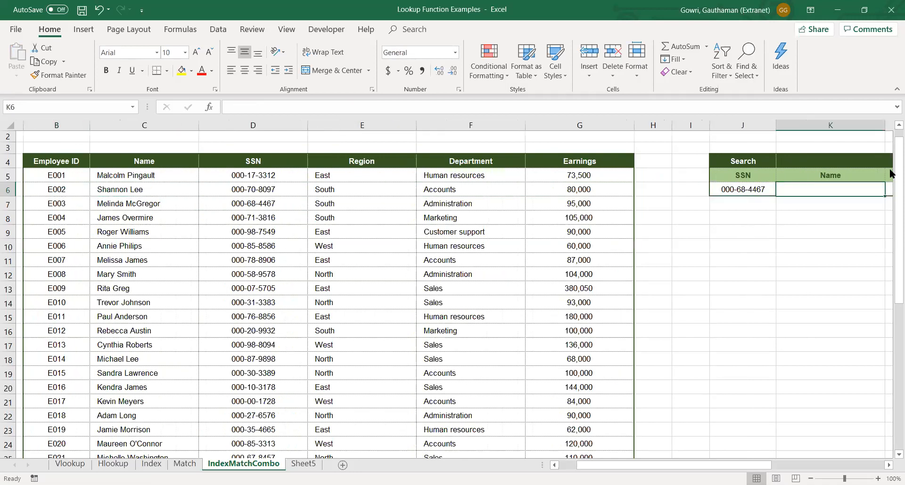
- Start an INDEX formula in K6 under Name with the absolute array $B$4:$G$44
scroll(890, 173, "right", 2)
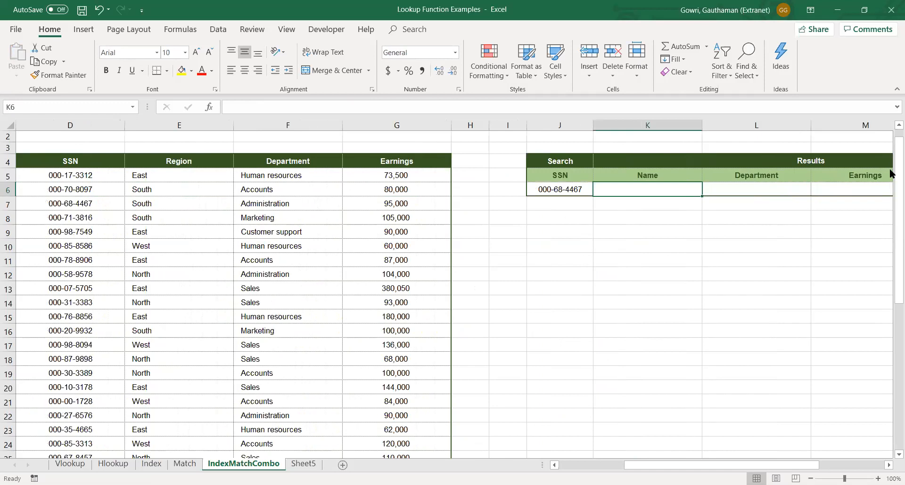
key("F2")
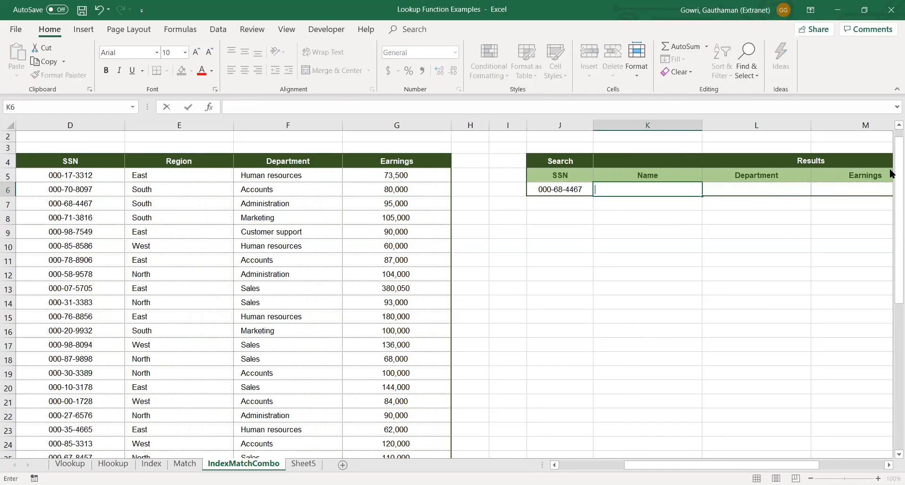
type("=")
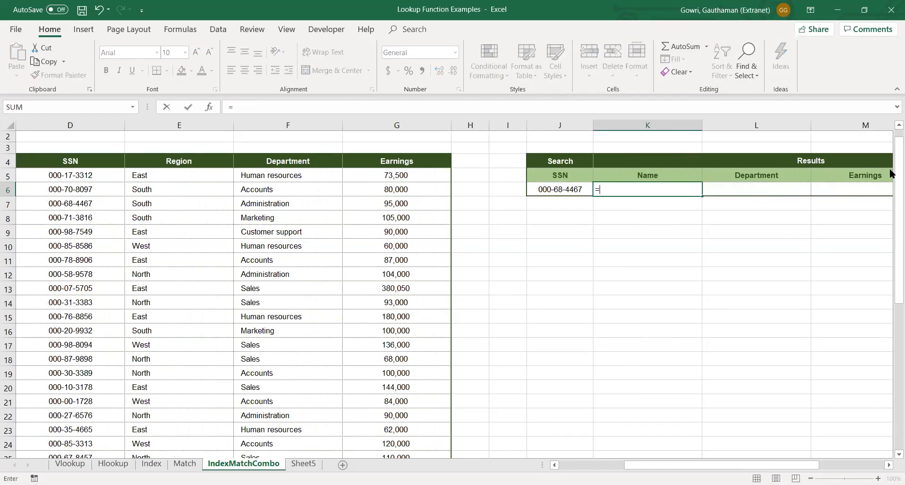
type("INDEX(")
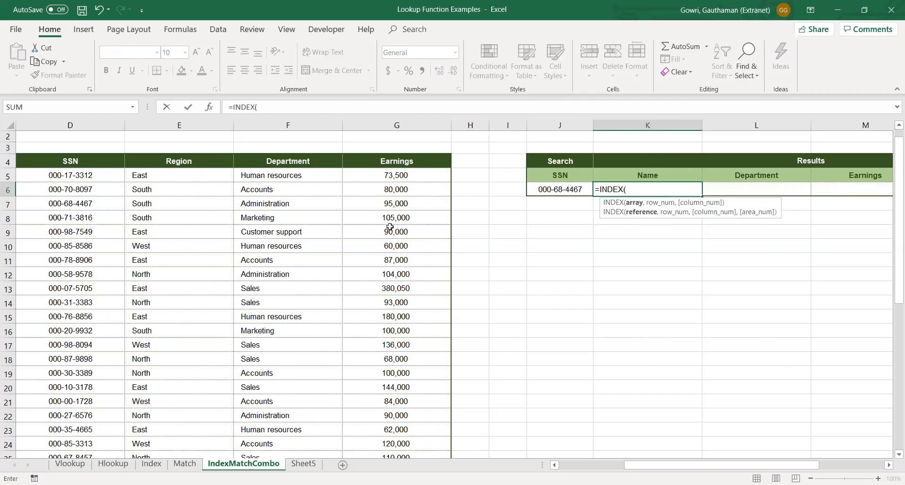
left_click(180, 161)
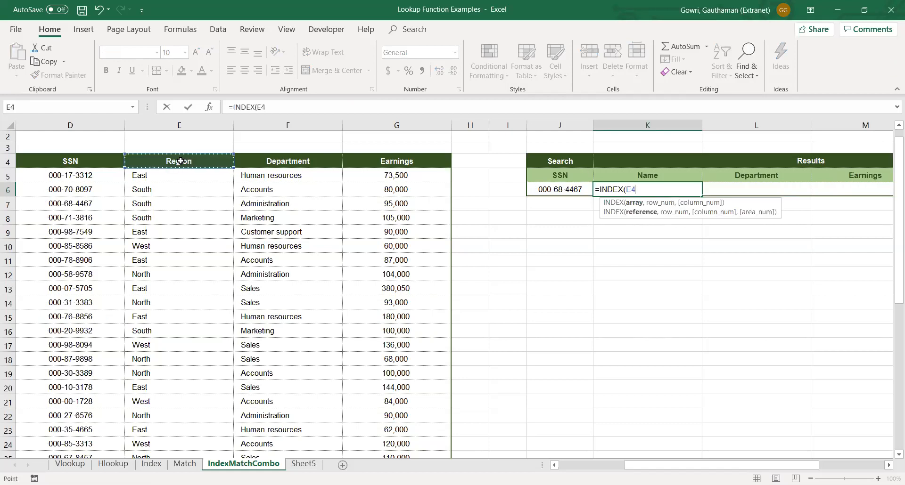
key("Left")
key("Left")
key("Left")
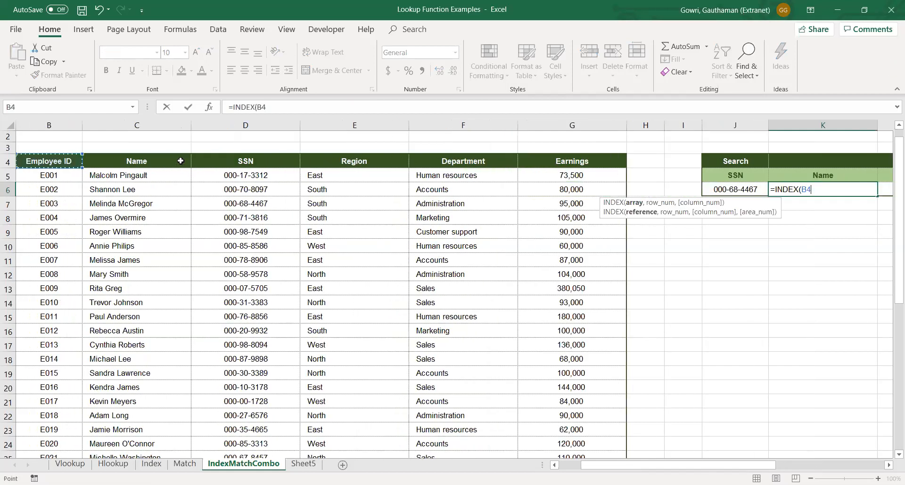
key("ctrl+shift+Right")
key("ctrl+shift+Down")
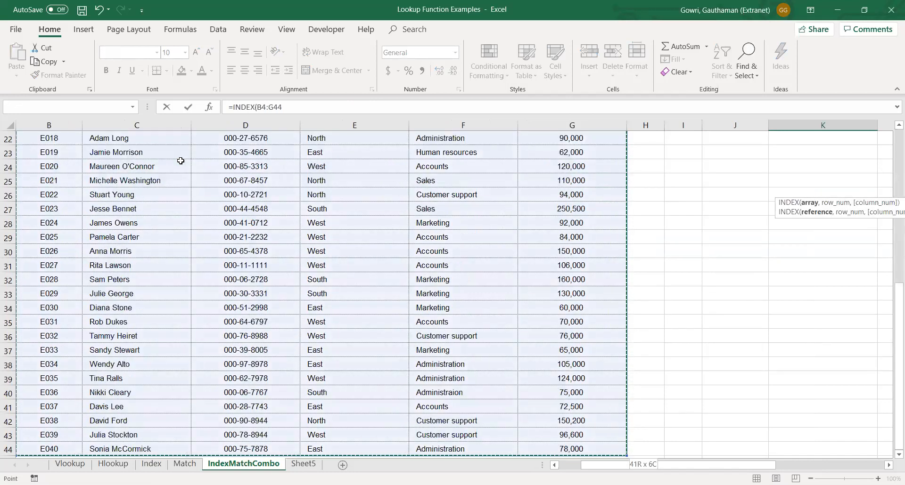
key("F4")
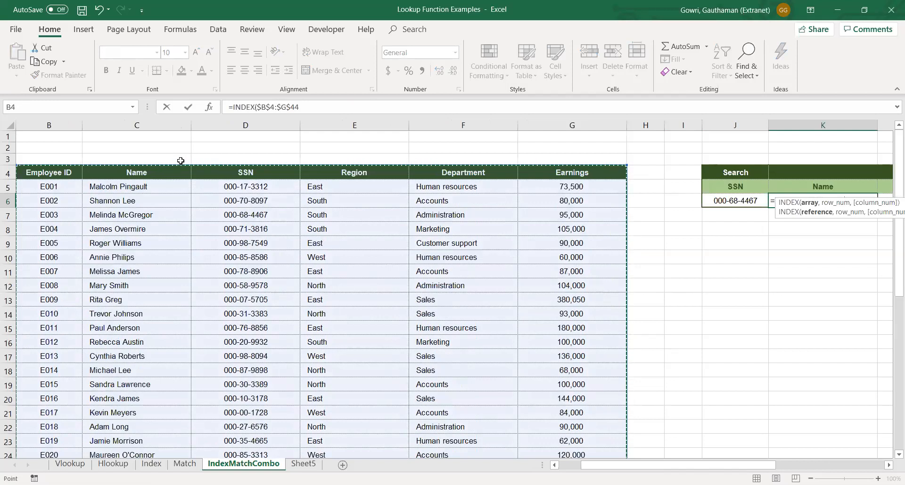
type(",")
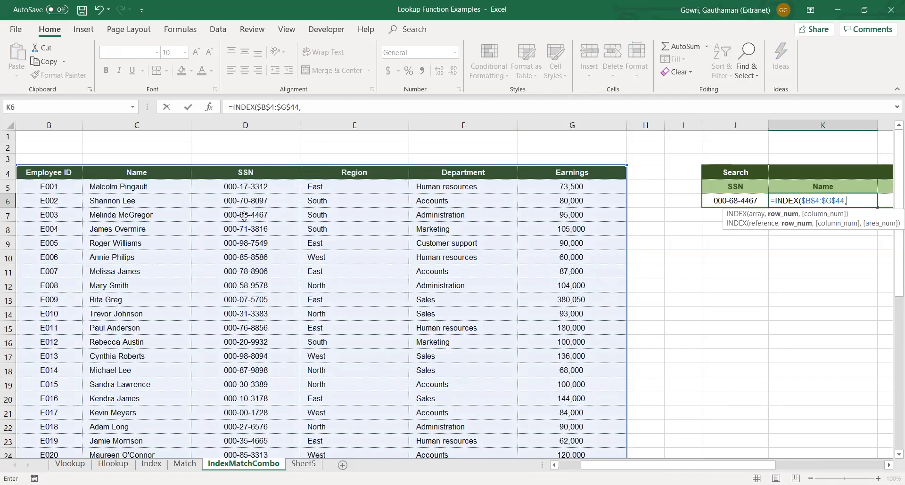
- Complete the K6 INDEX formula with row number 4 and column number 2
left_click(848, 201)
type("4")
type(",")
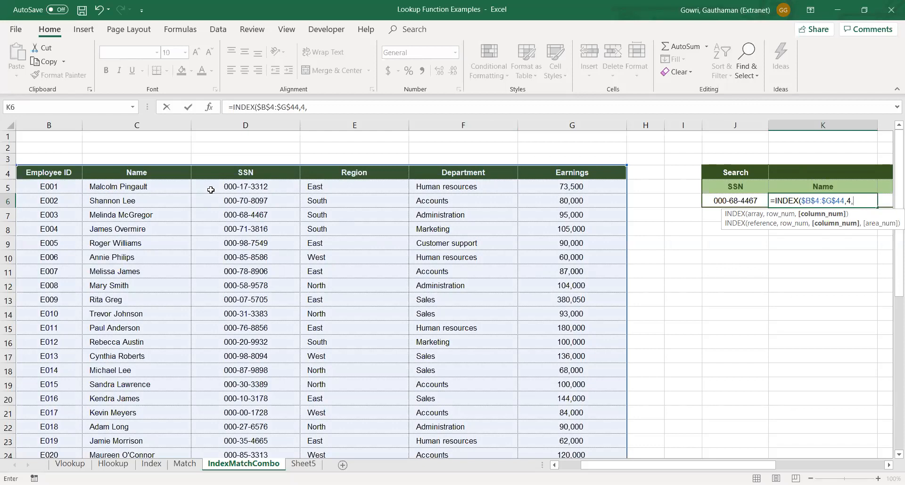
type("2)")
key("Return")
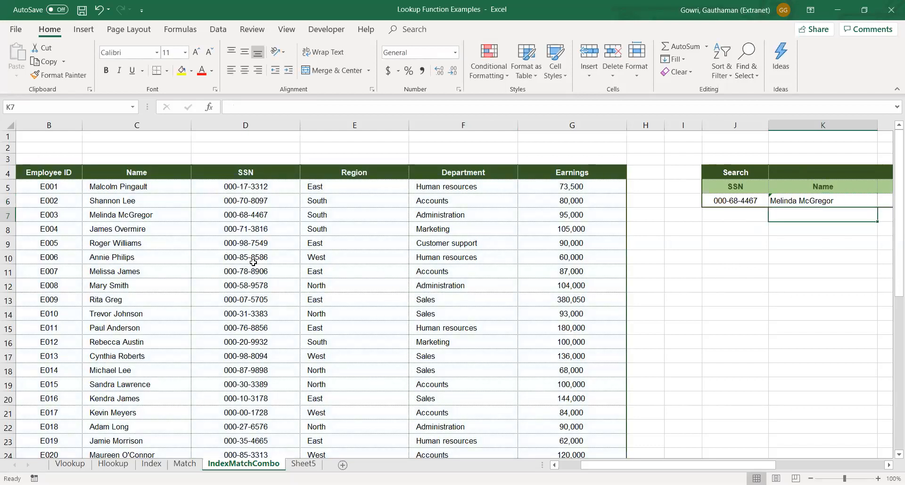
- Check the K6 result against row 7 of the table and review the Department, Earnings and Region result cells
left_click(260, 215)
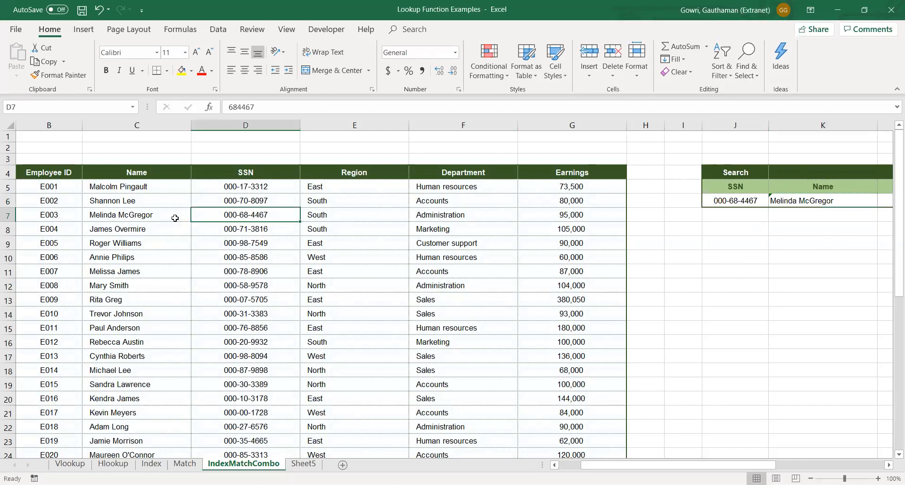
left_click(158, 220, "shift")
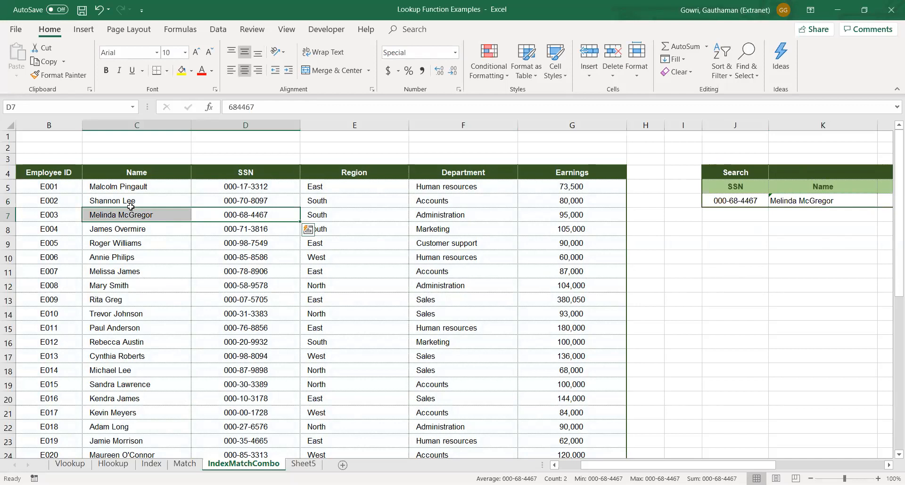
left_click(227, 309)
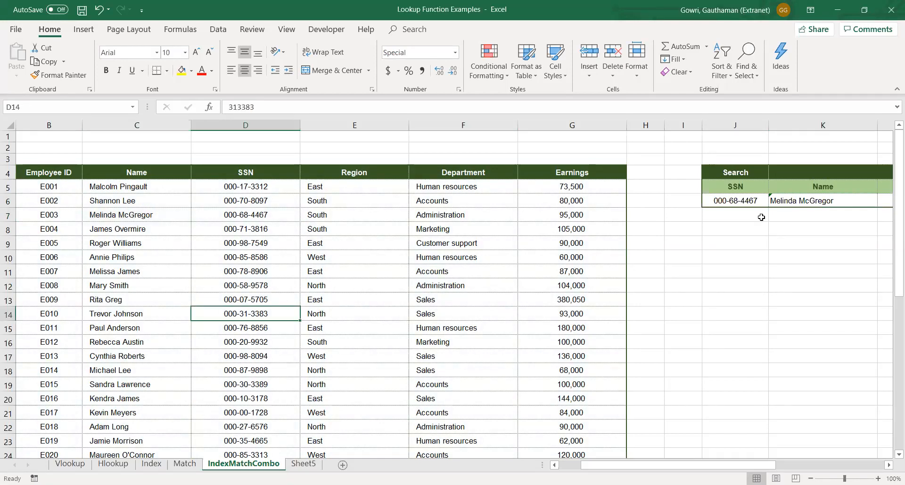
left_click(848, 203)
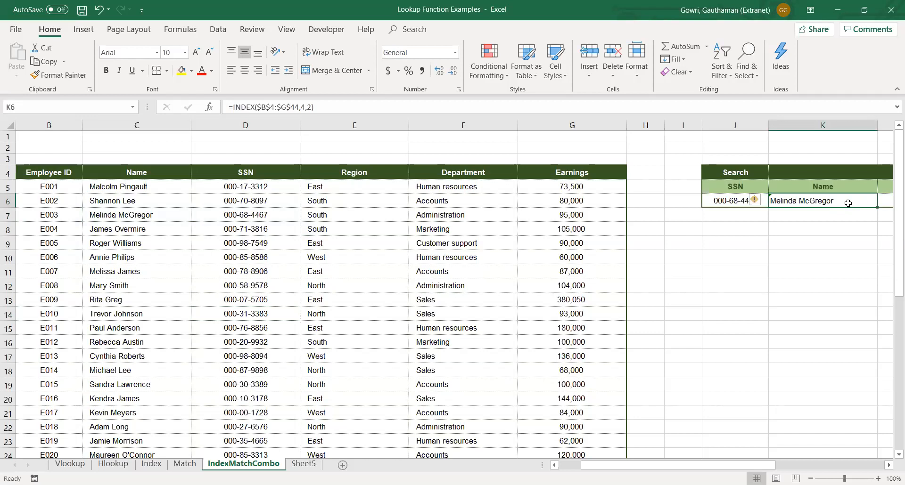
key("Right")
key("Right")
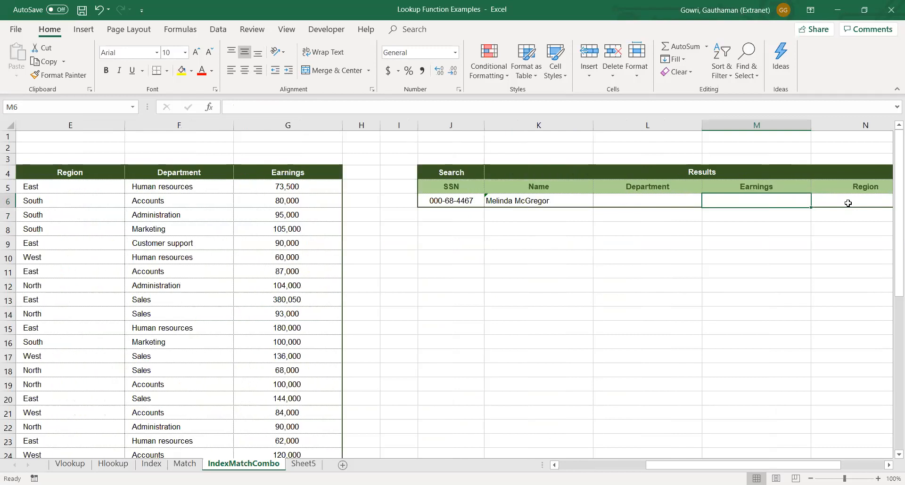
key("Right")
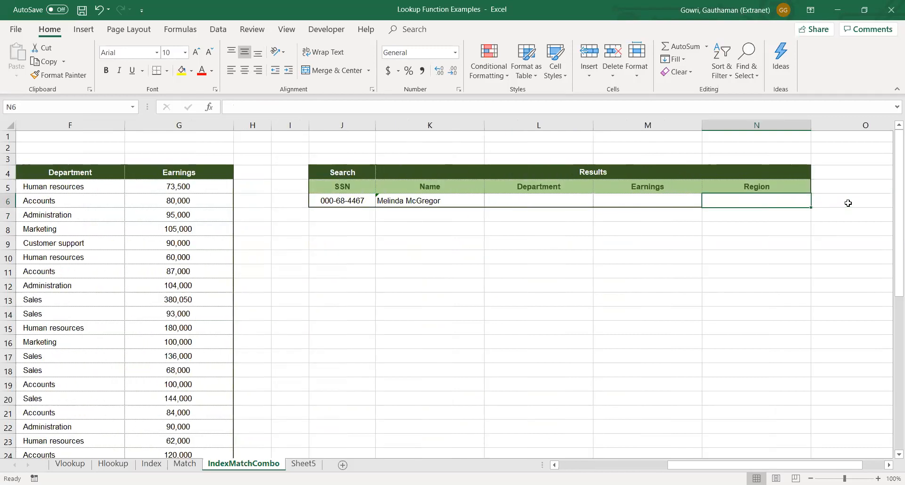
key("Left")
key("Left")
key("Left")
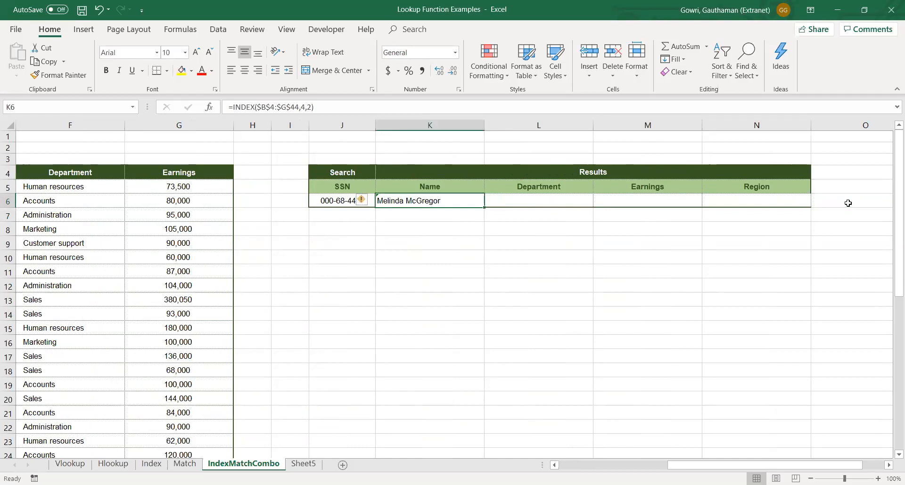
- Inspect the row number argument in the K6 formula, the table's SSN column and its header row B4:G4
double_click(438, 205)
double_click(456, 202)
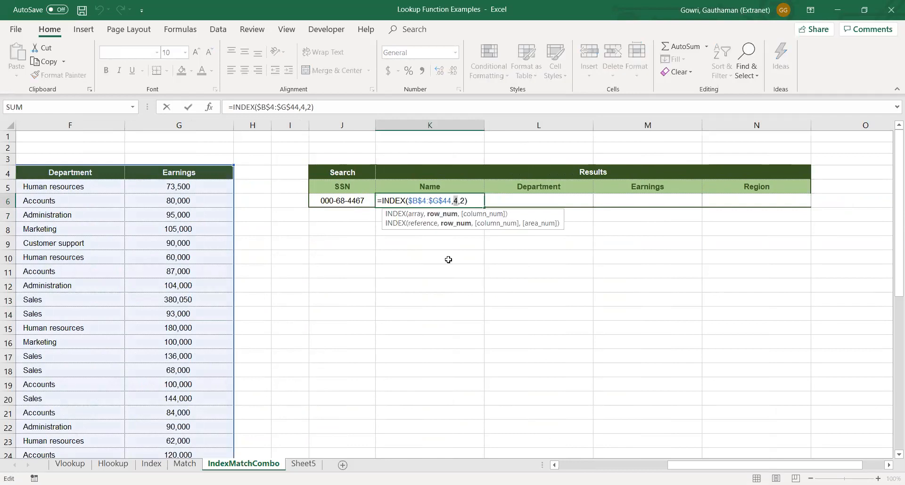
key("ctrl+Return")
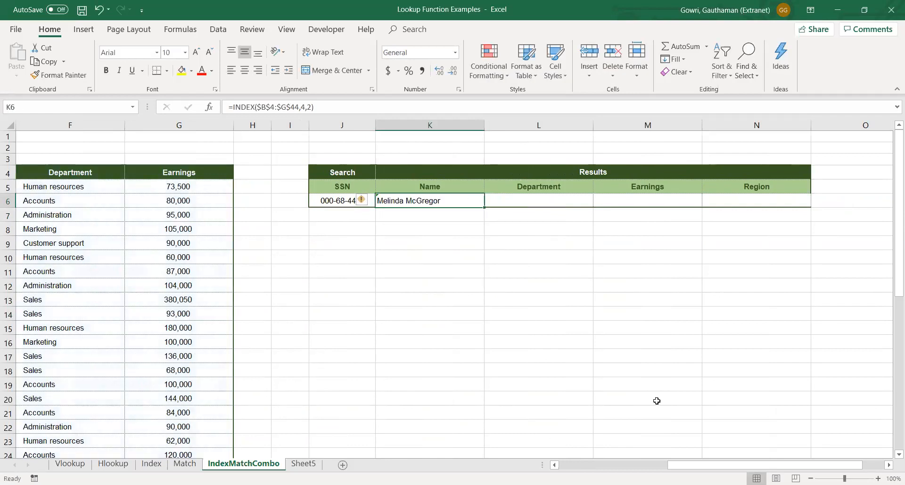
left_click_drag(672, 465, 562, 466)
left_click_drag(324, 175, 304, 466)
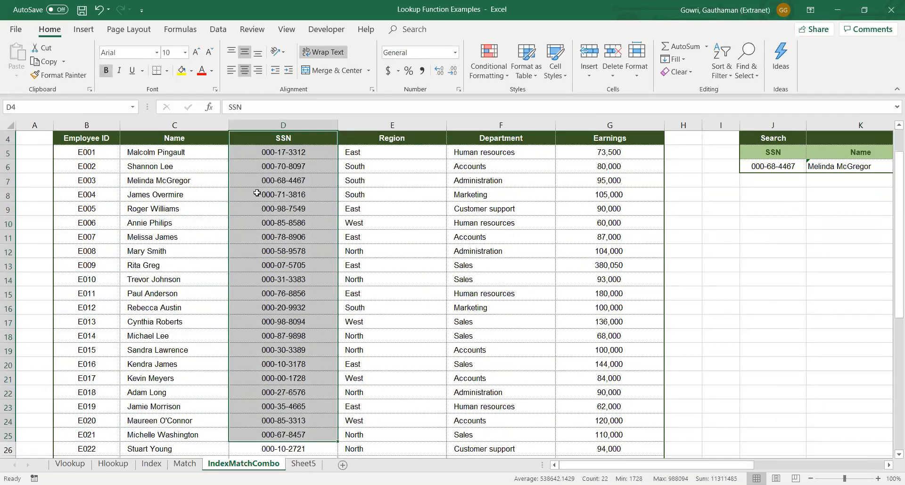
left_click(257, 193)
left_click_drag(80, 136, 596, 175)
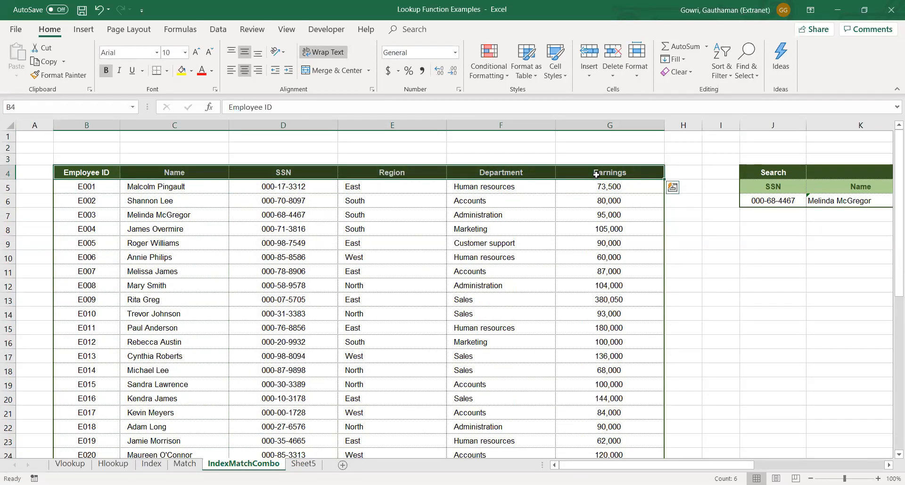
- Label cell J8 "Row Number" and cell J9 "Column Number" below the search table
left_click(771, 230)
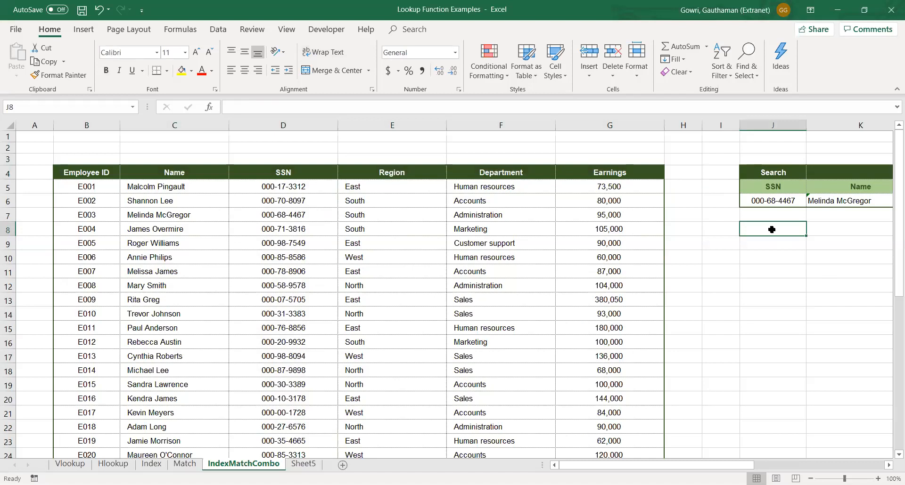
type("Row Num")
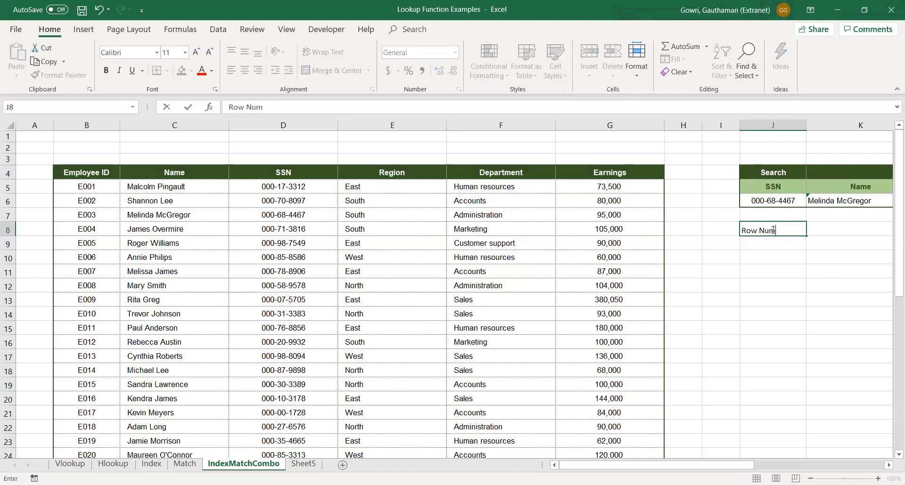
type("ber")
key("Return")
type("Column Numbe")
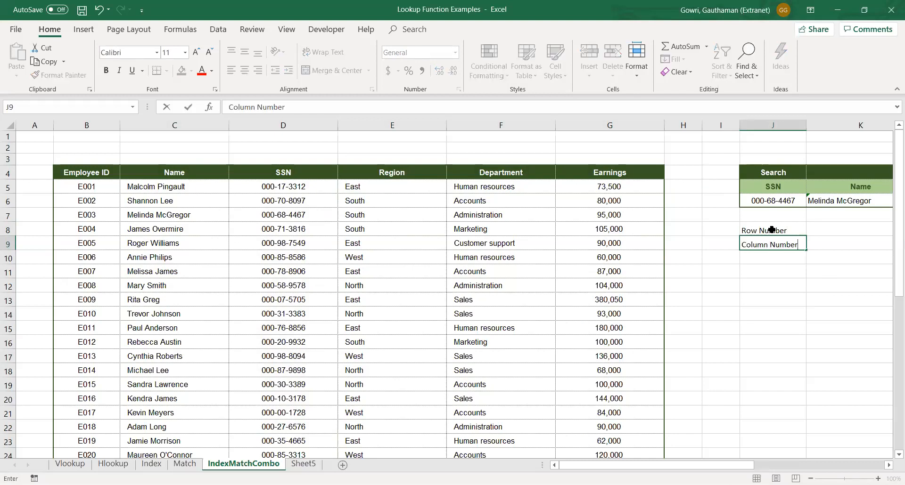
key("Return")
- Start a MATCH formula in K8 beside Row Number with the absolute reference $J$6 as the lookup value
key("Up")
key("Up")
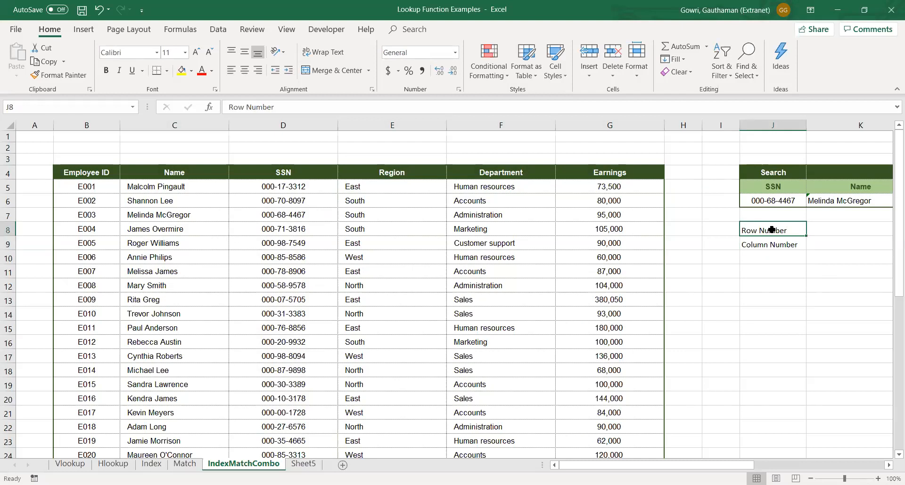
key("Right")
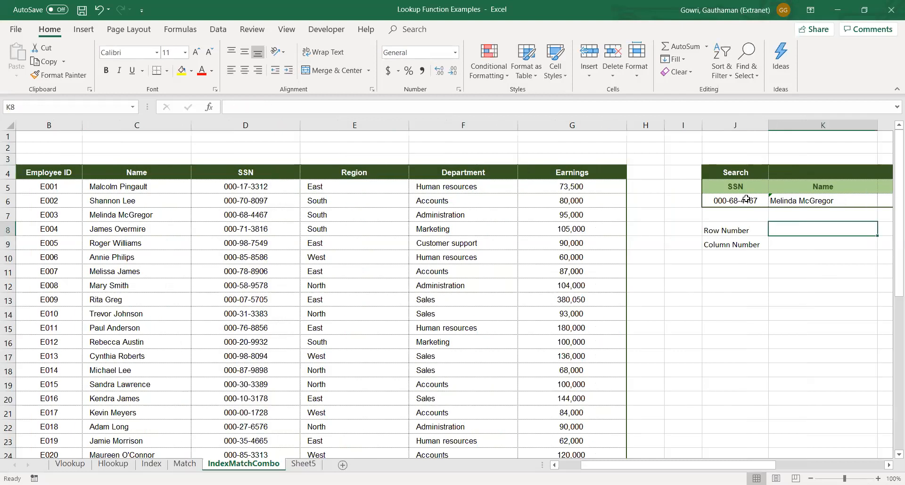
type("=")
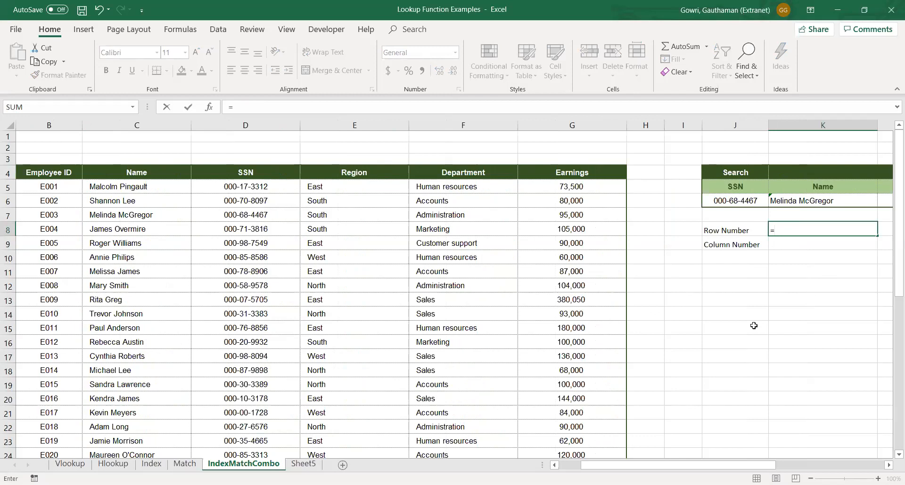
type("MATCH(")
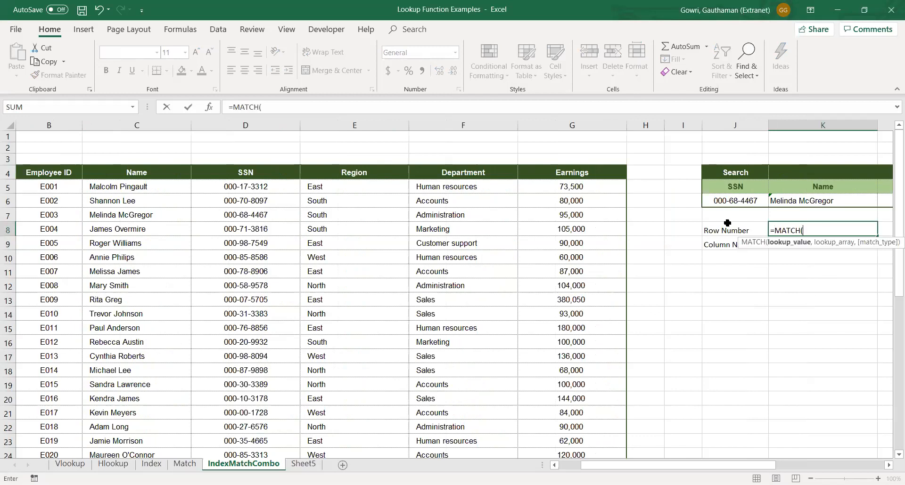
left_click(727, 201)
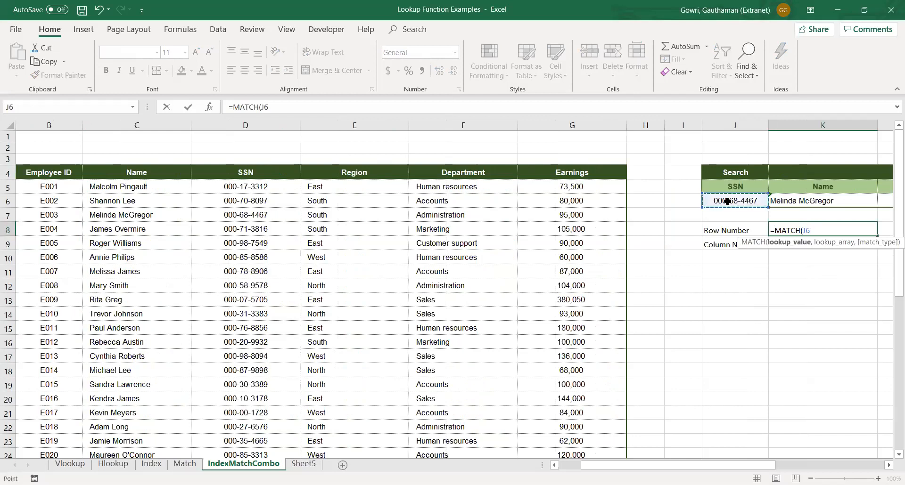
key("F4")
type(",")
- Complete the K8 MATCH formula with the SSN column $D$4:$D$44 as lookup array and exact match type 0
left_click(248, 174)
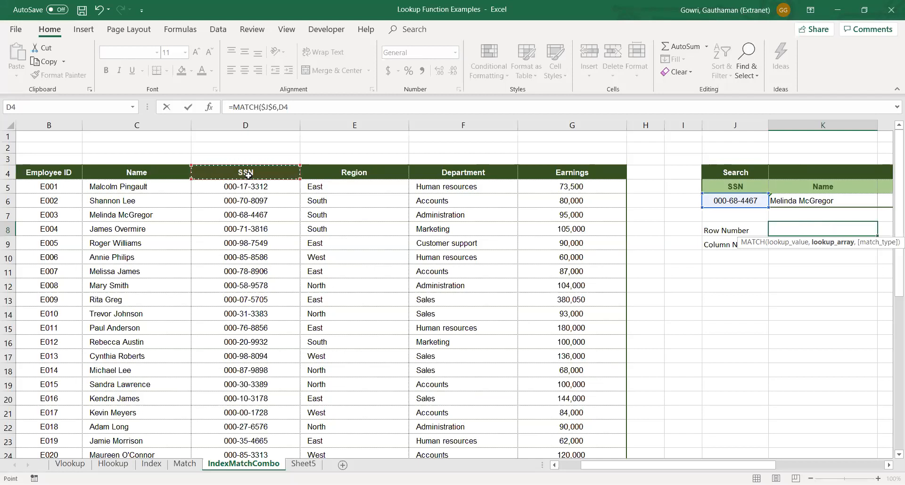
key("ctrl+shift+Down")
key("F4")
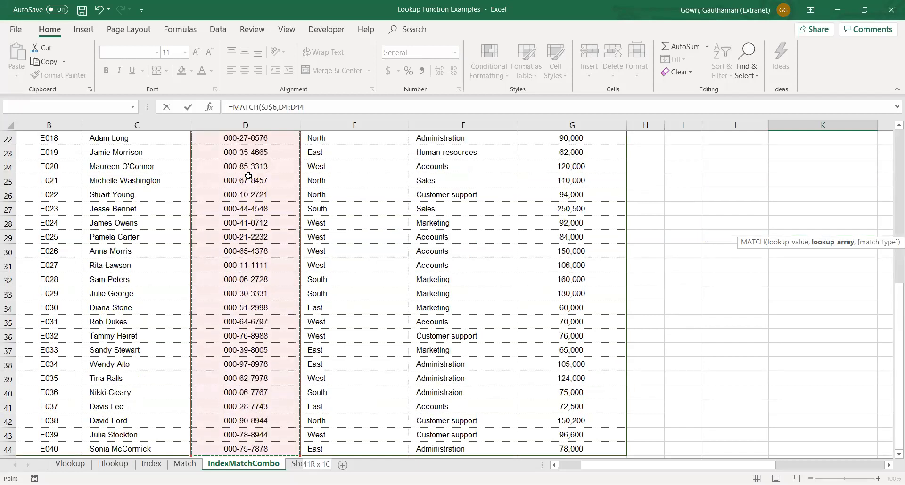
scroll(248, 174, "up", 7)
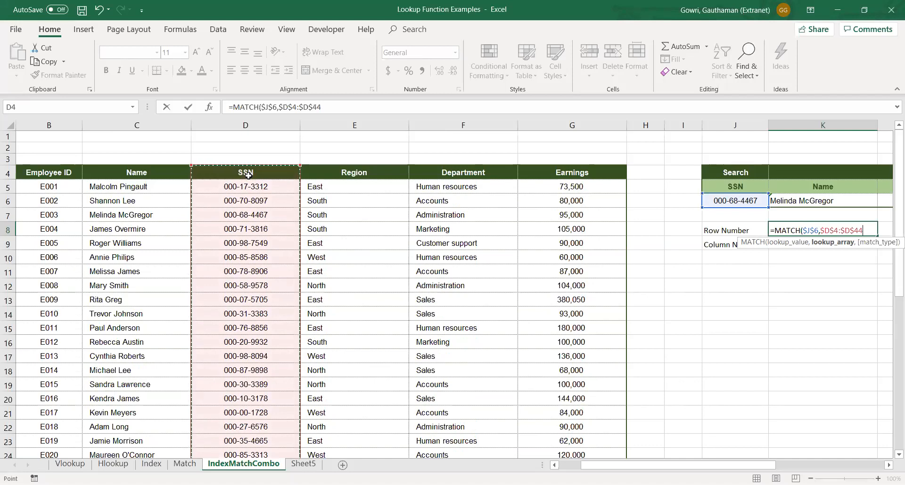
type(",")
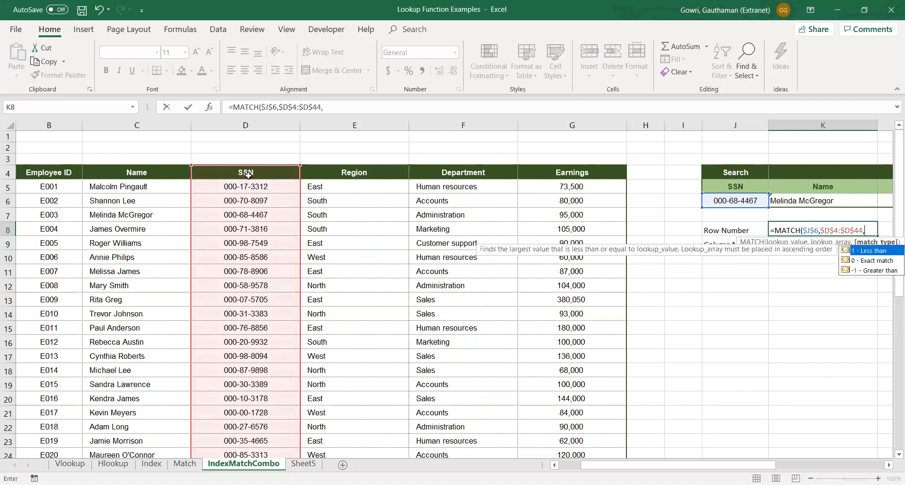
type("0)")
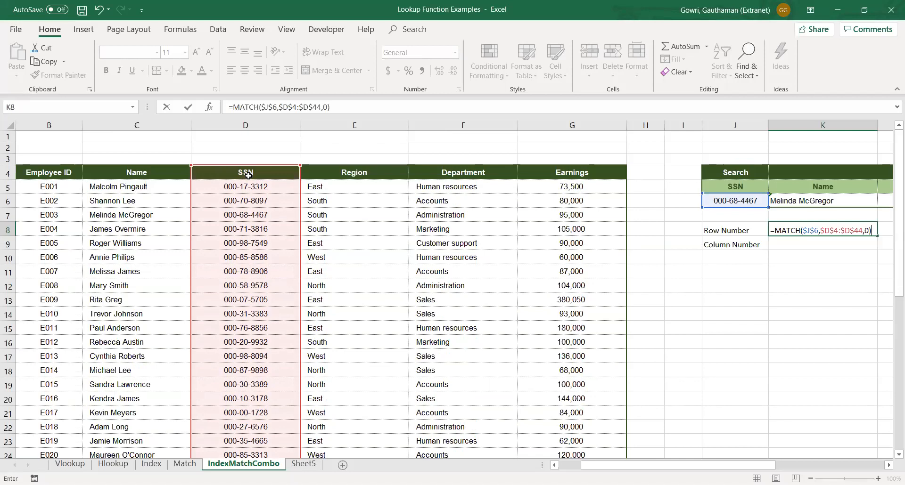
key("Return")
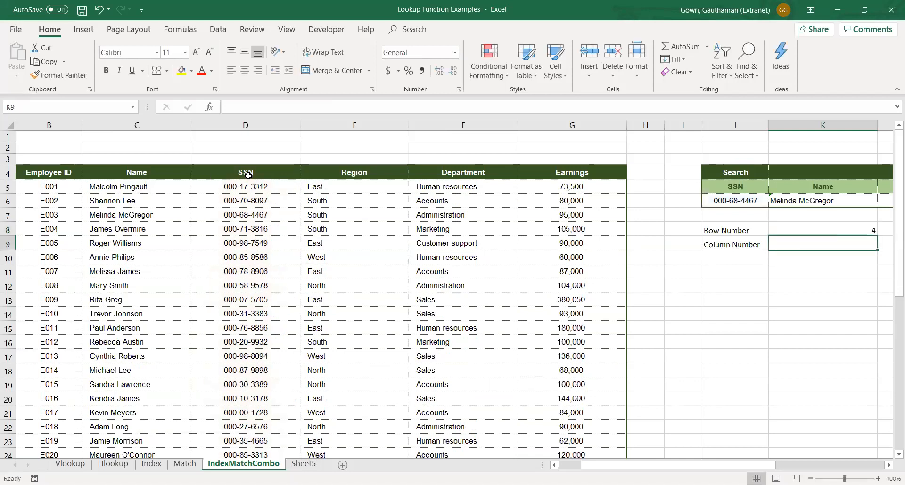
- Enter a MATCH formula in K9 that finds K5 in the header row $B$4:$G$4 with exact match type 0
type("=")
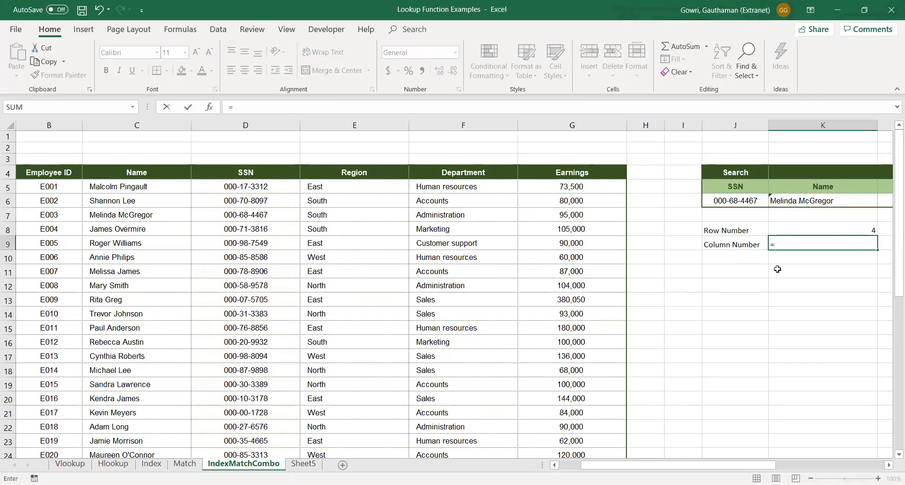
type("ma")
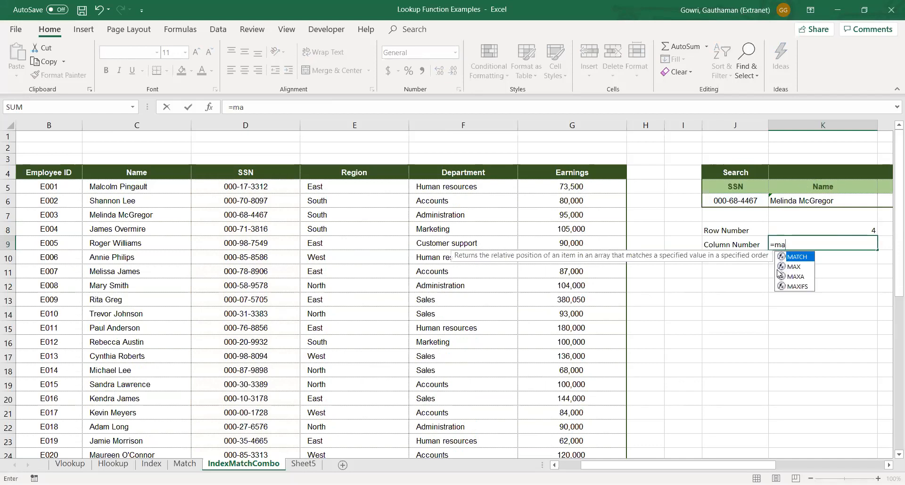
key("Tab")
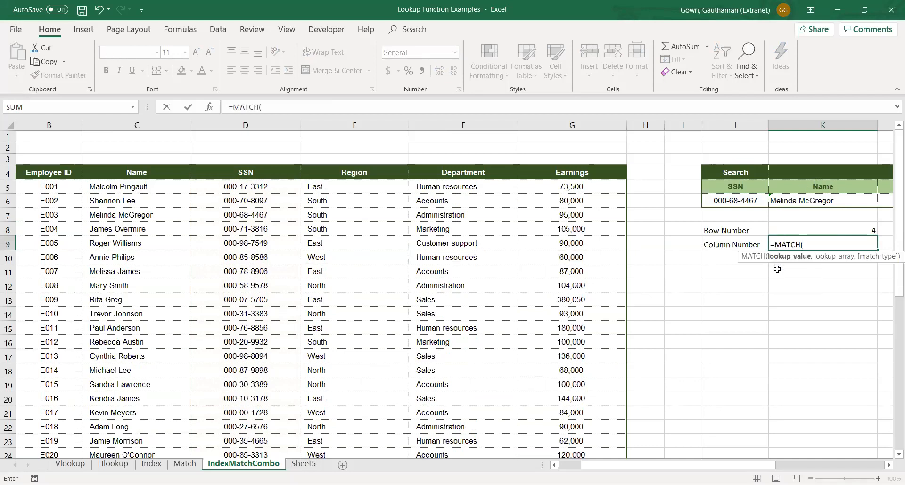
left_click(819, 181)
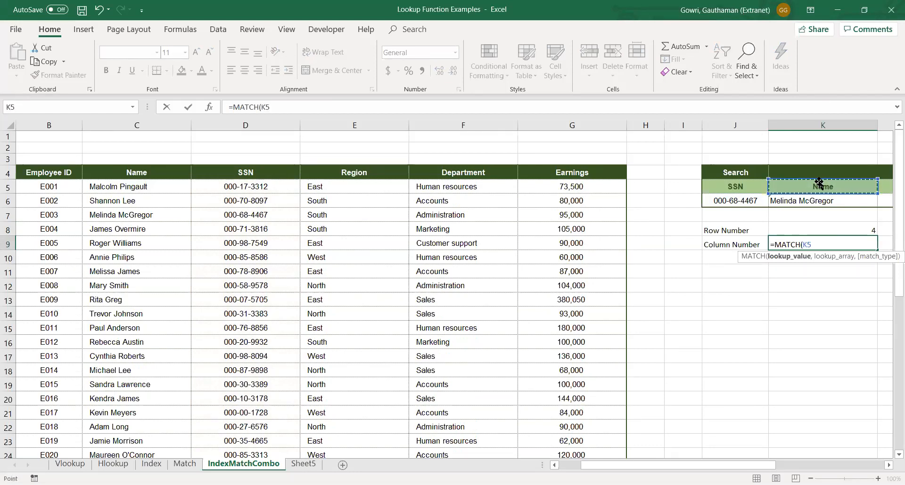
type(",")
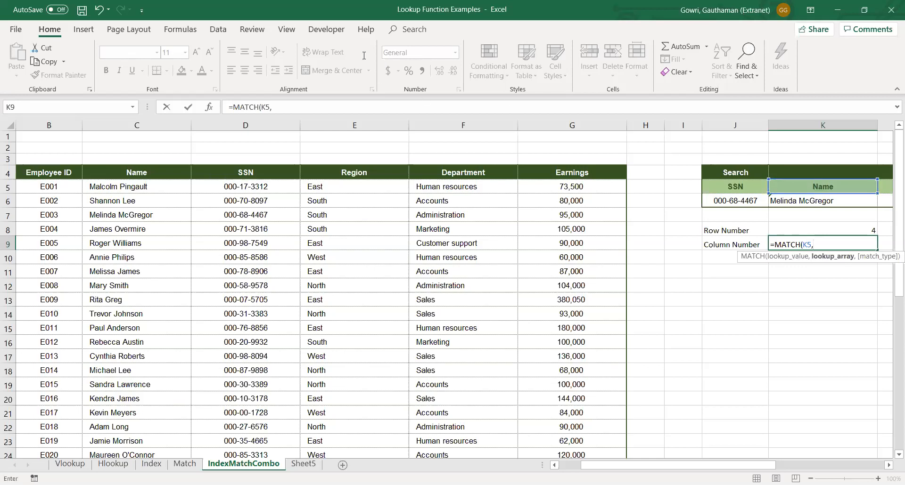
left_click_drag(44, 173, 87, 170)
left_click_drag(87, 170, 559, 175)
key("F4")
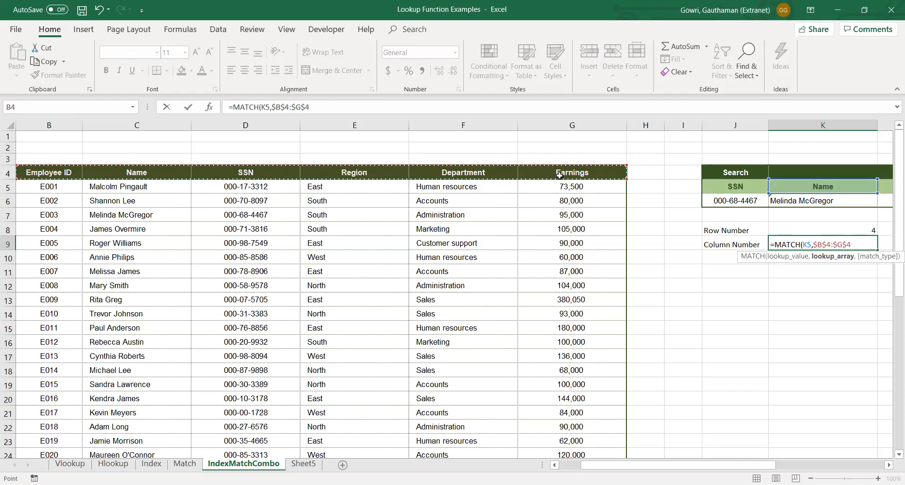
type(",0")
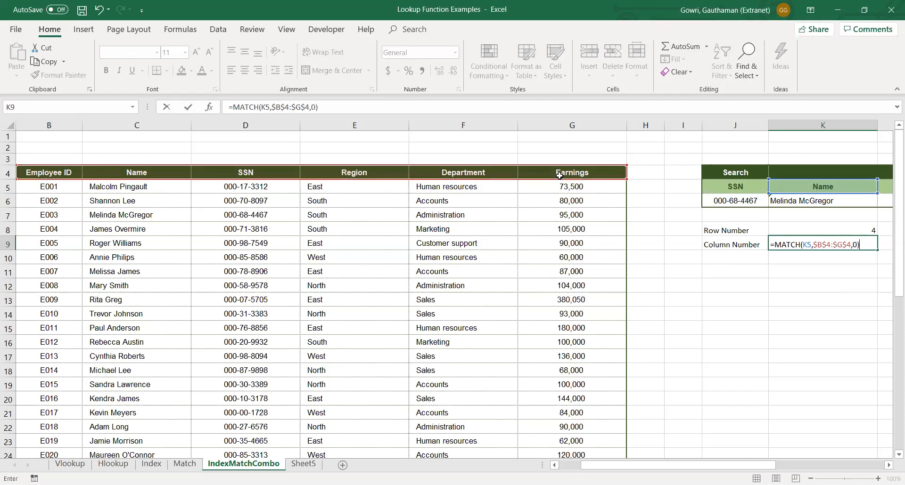
key("Return")
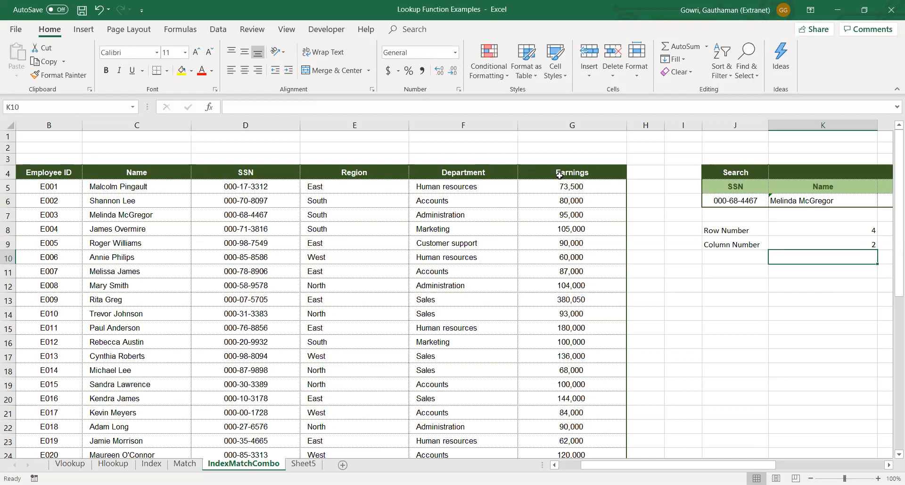
- Copy the MATCH expression from the K8 formula without its equals sign, leaving the formula as it is
key("Right")
key("Right")
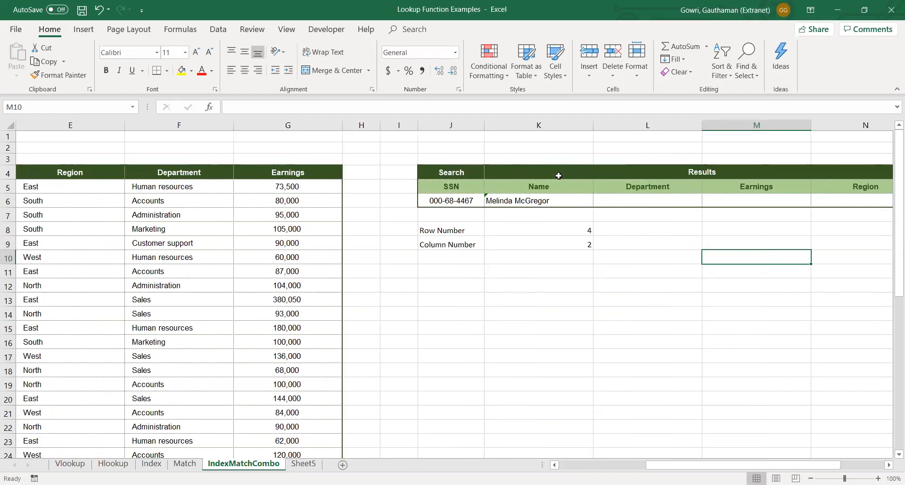
left_click(540, 230)
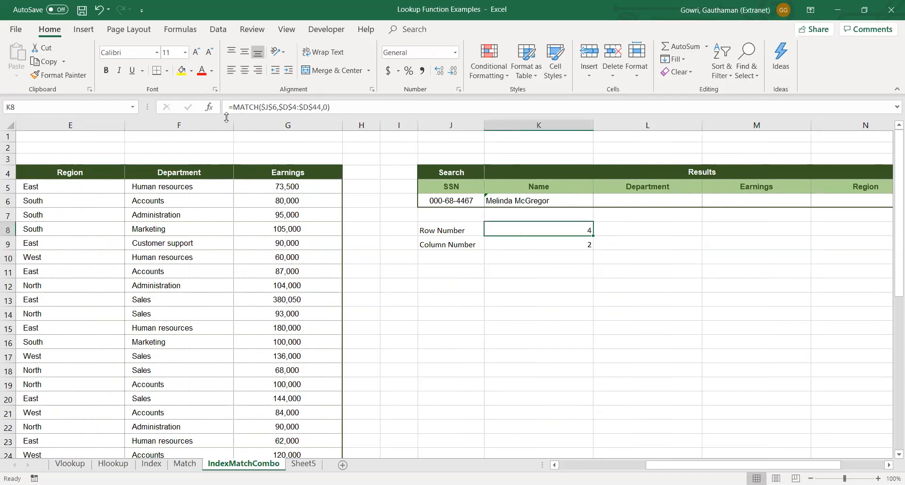
left_click(259, 107)
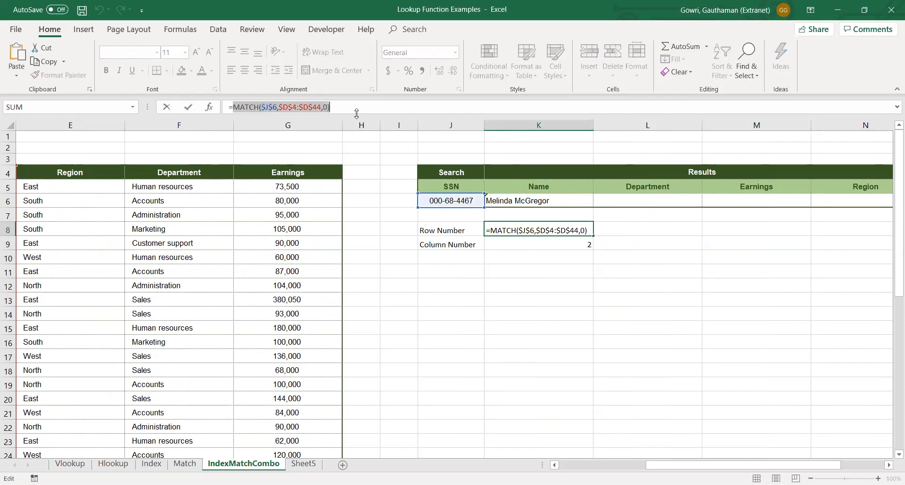
key("Return")
- Replace the row number argument 4 in the K6 INDEX formula with MATCH($J$6,$D$4:$D$44,0)
key("Up")
key("Up")
key("Up")
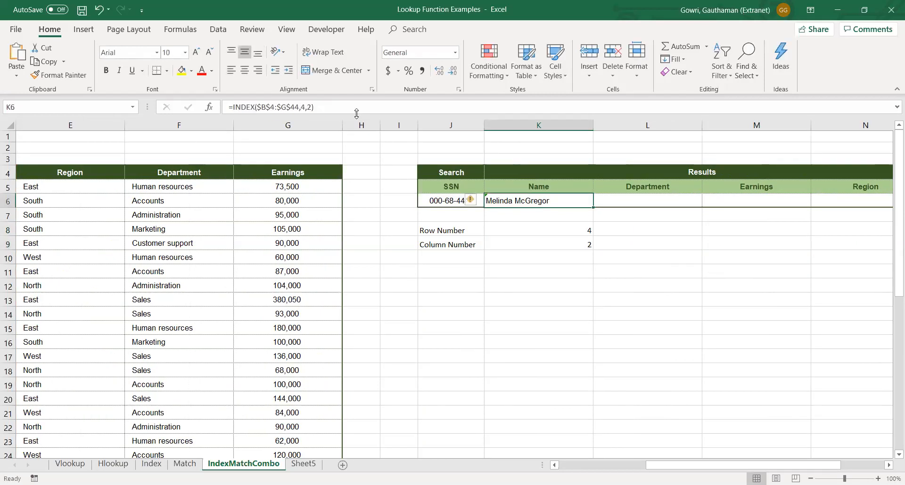
left_click(306, 107)
key("BackSpace")
type("MATCH($J$6,$D$4:$D$44,0)")
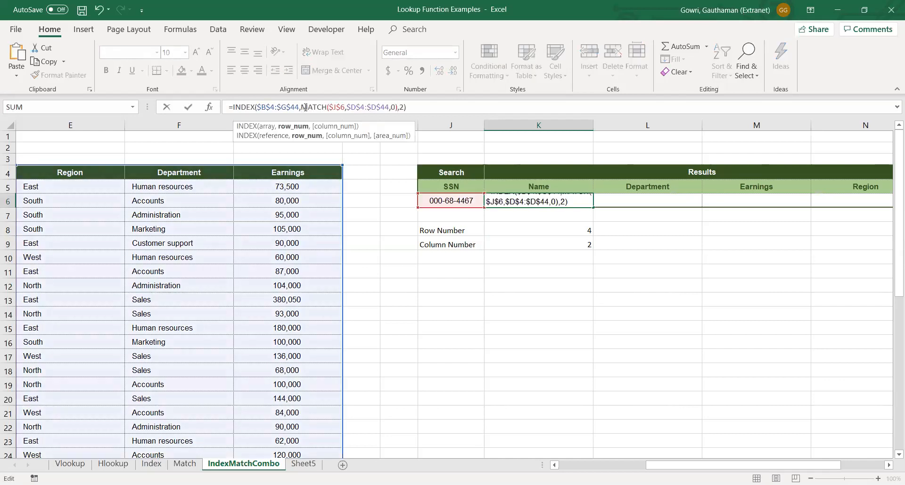
key("Return")
- Copy the MATCH expression from the K9 Column Number formula without its equals sign
key("Down")
key("Down")
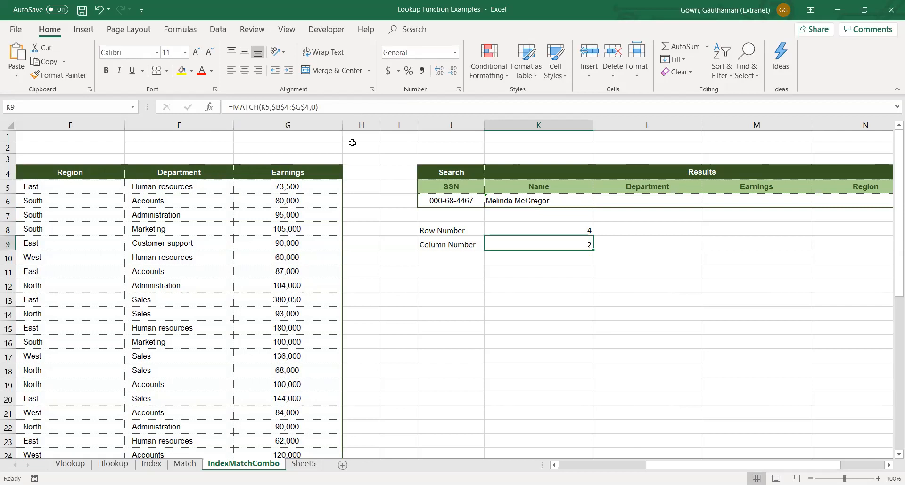
left_click_drag(233, 107, 344, 114)
key("ctrl+c")
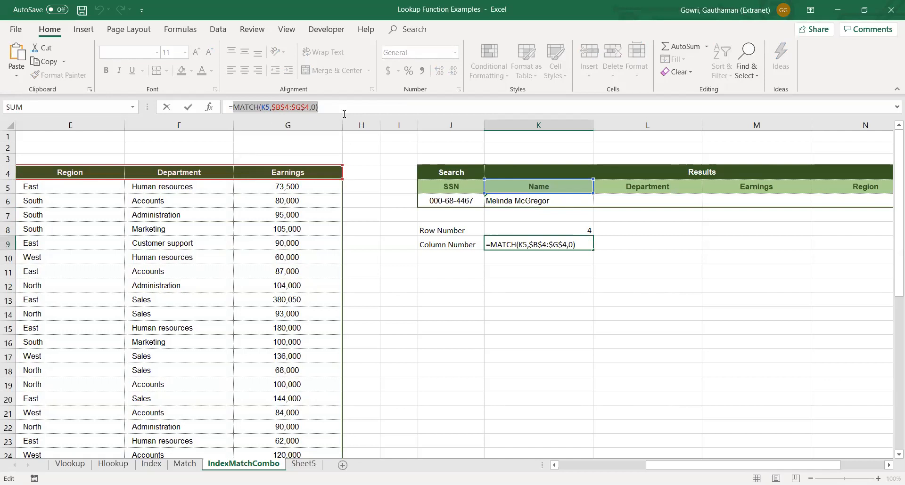
key("Return")
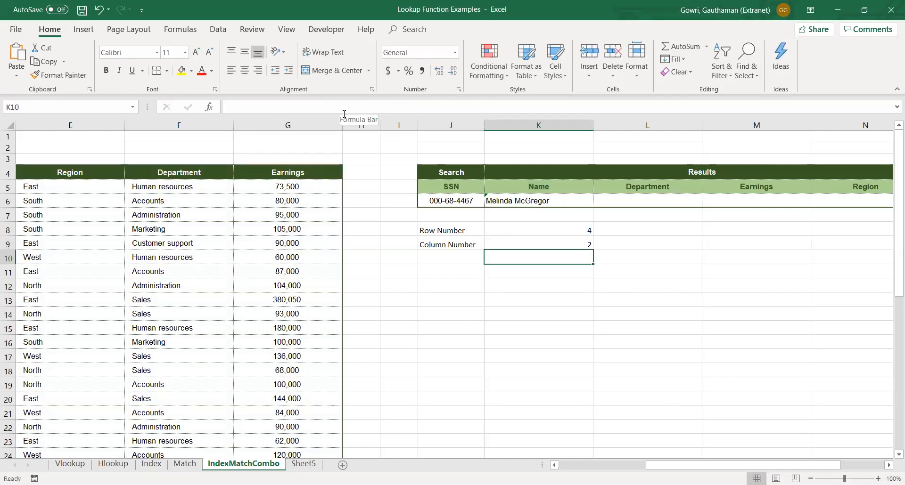
- Inspect the K5 lookup reference in the K9 formula against the Department result cell L6, and return to K6
key("Up")
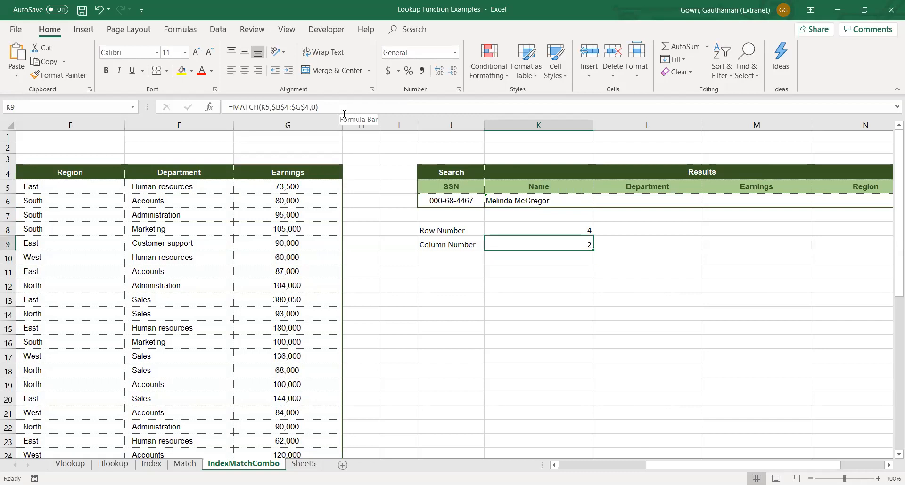
double_click(512, 243)
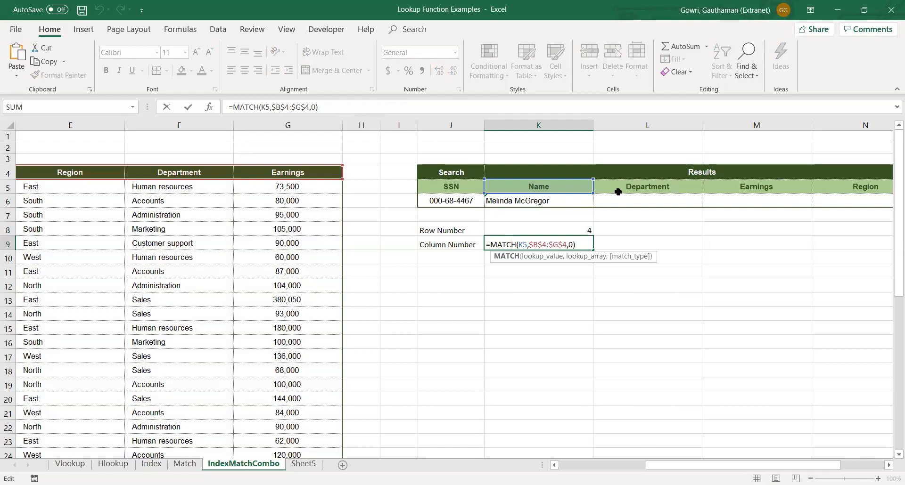
left_click(667, 202)
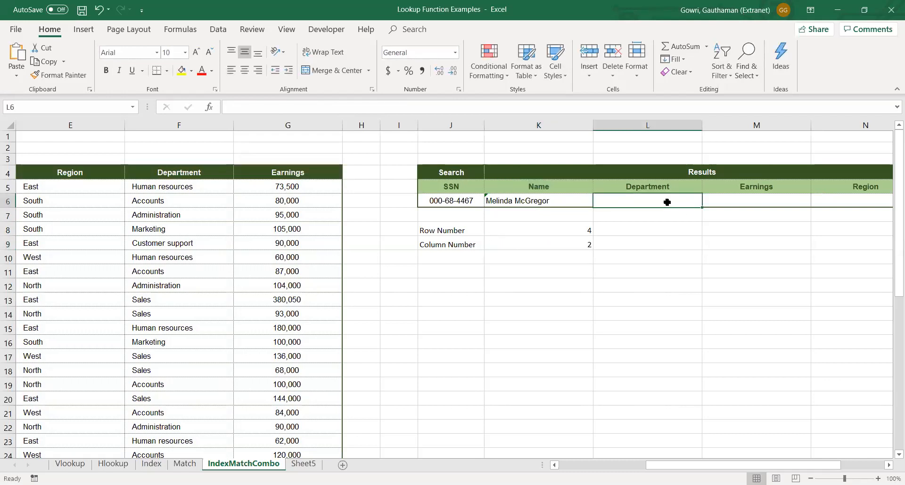
left_click(563, 243)
double_click(547, 249)
double_click(671, 198)
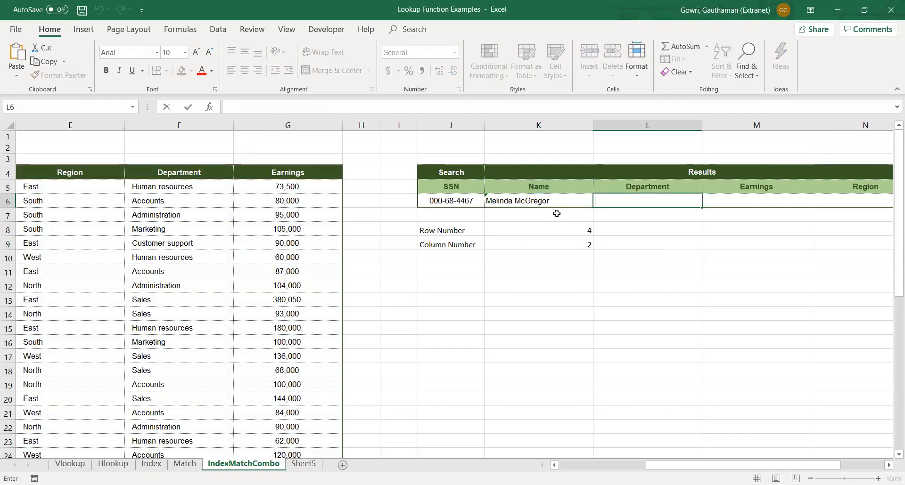
left_click(542, 199)
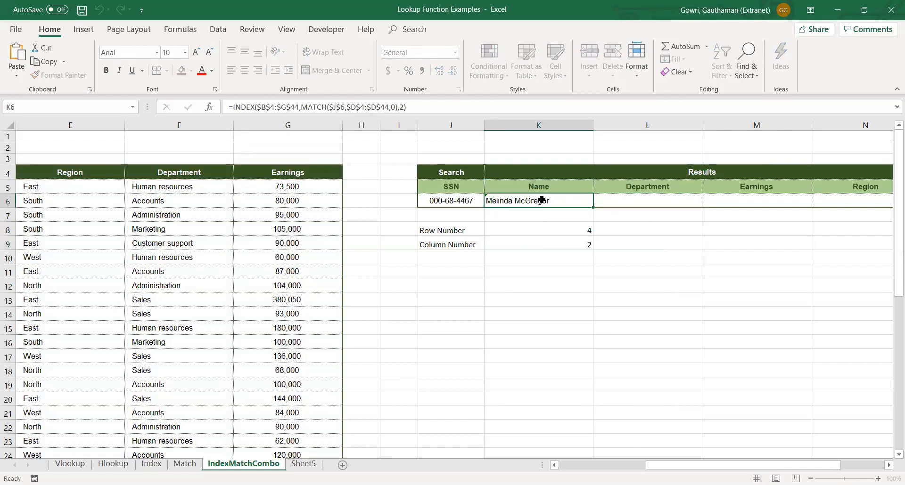
- Replace the column number argument 2 in the K6 INDEX formula with MATCH(K5,$B$4:$G$4,0)
left_click(402, 106)
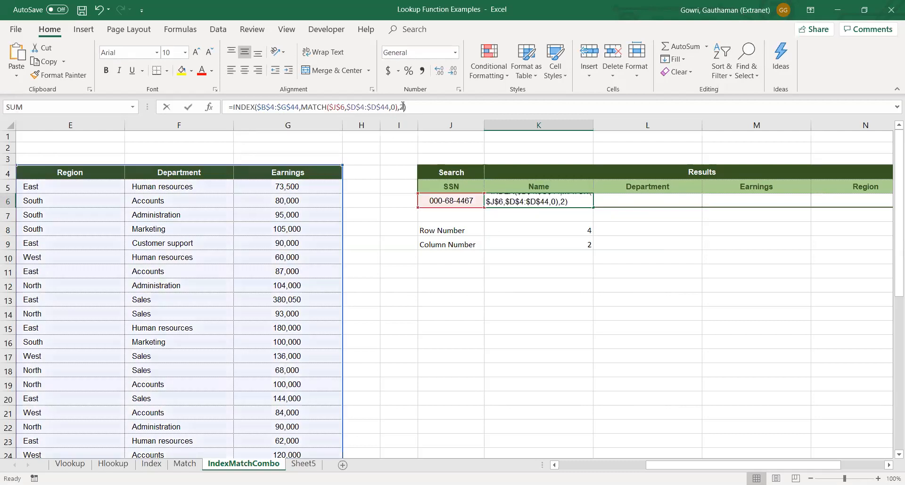
double_click(401, 107)
key("ctrl+v")
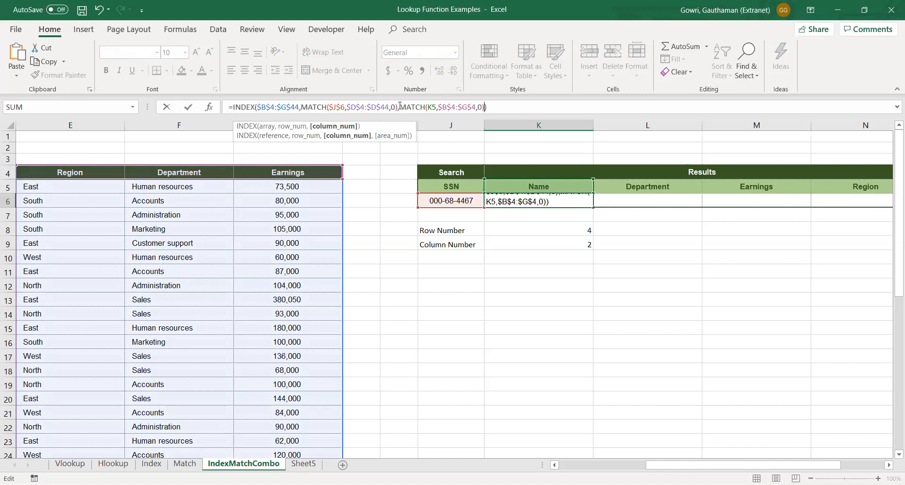
key("Return")
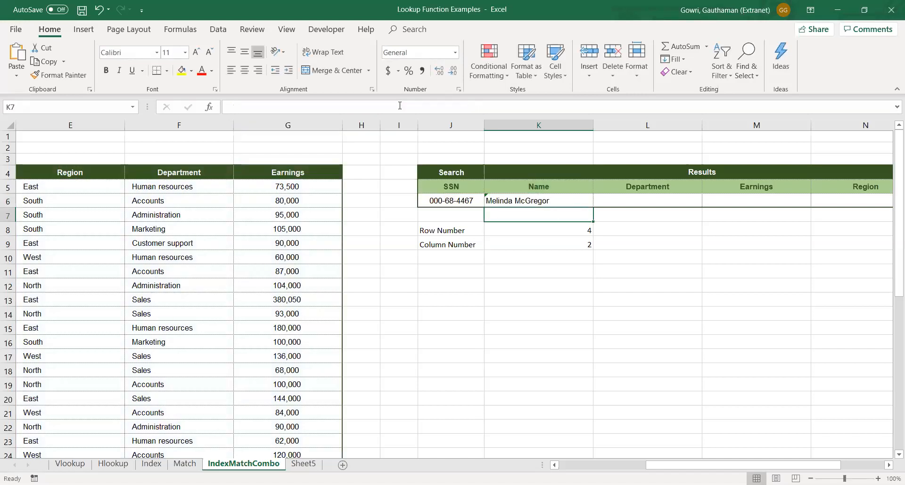
- Fill the K6 INDEX and MATCH formula across the Department, Earnings and Region result cells L6:N6
key("Up")
key("shift+Right")
key("shift+Right")
key("shift+Right")
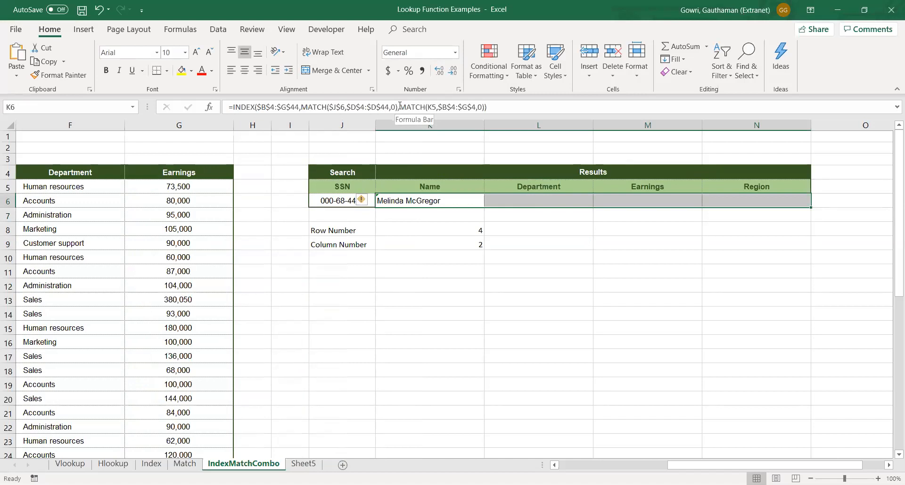
key("ctrl+r")
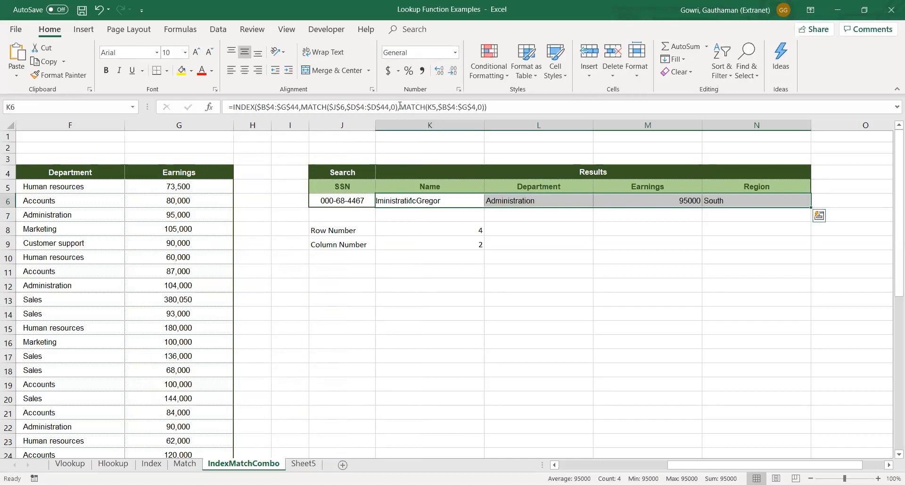
- Inspect the filled formulas across the result cells K6:N6
key("Right")
key("Right")
key("Right")
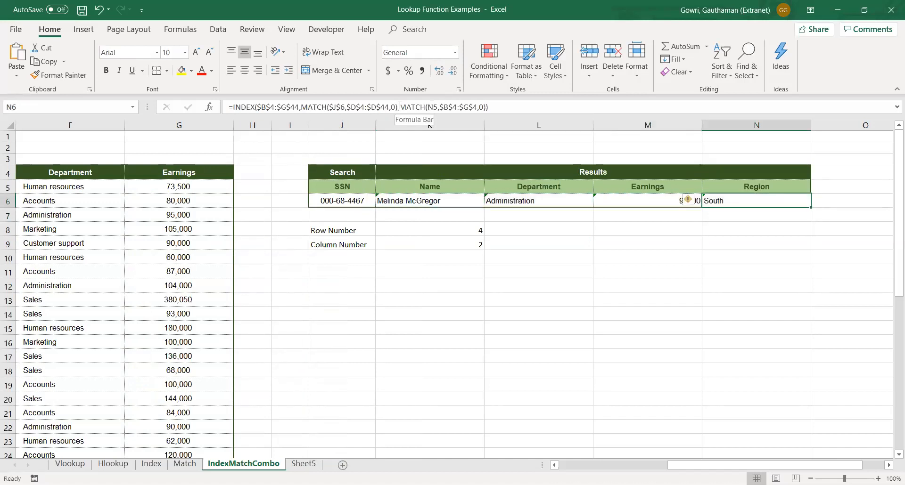
key("Left")
key("Left")
key("Left")
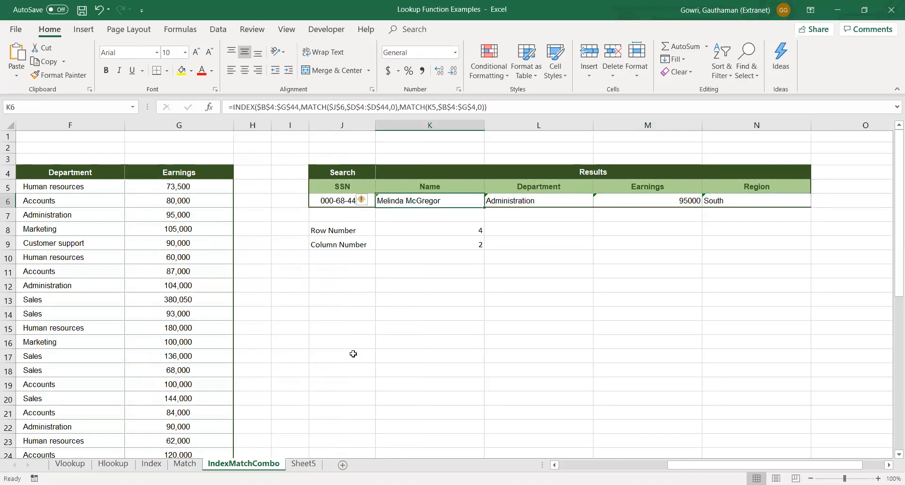
- Examine the employee table's Name, SSN, Region, Department and Earnings columns against the lookup results in row 6
key("Left")
key("Left")
key("Left")
key("Left")
key("Left")
key("Left")
key("Left")
key("Left")
key("Left")
key("Left")
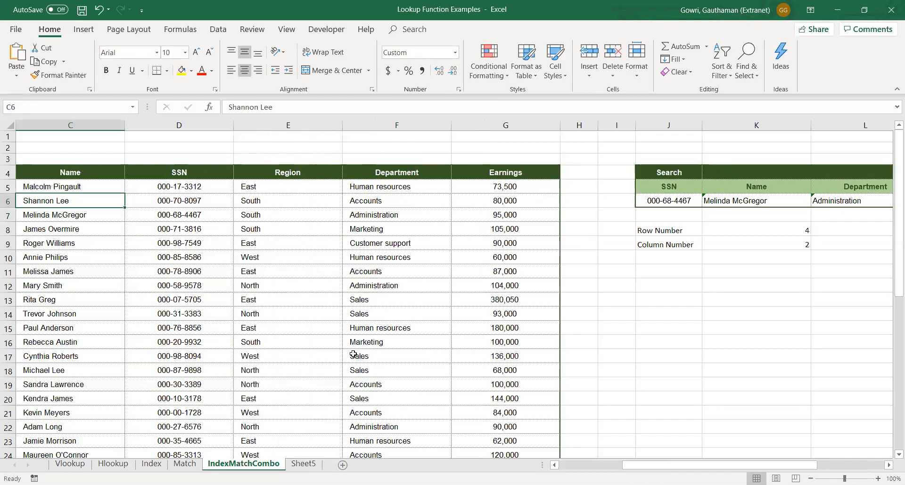
key("Right")
key("Right")
key("Right")
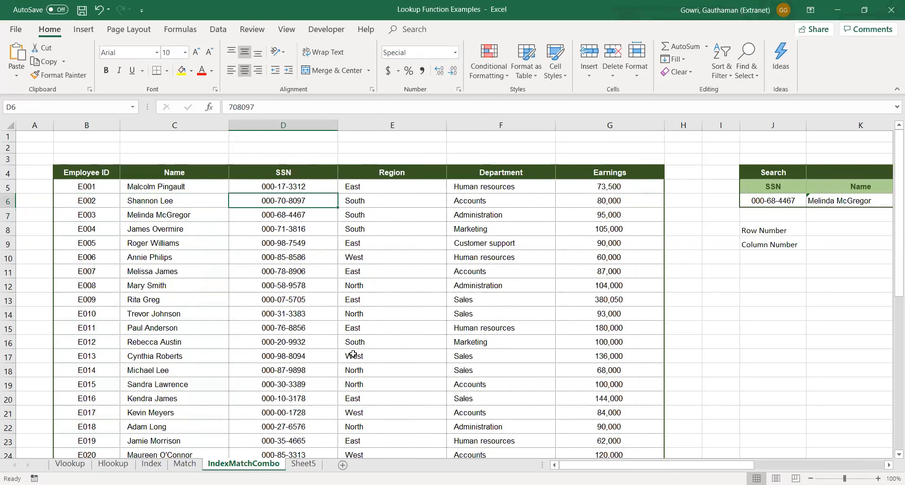
key("Right")
key("Right")
key("Right")
key("Right")
key("Right")
key("Right")
key("Right")
key("Right")
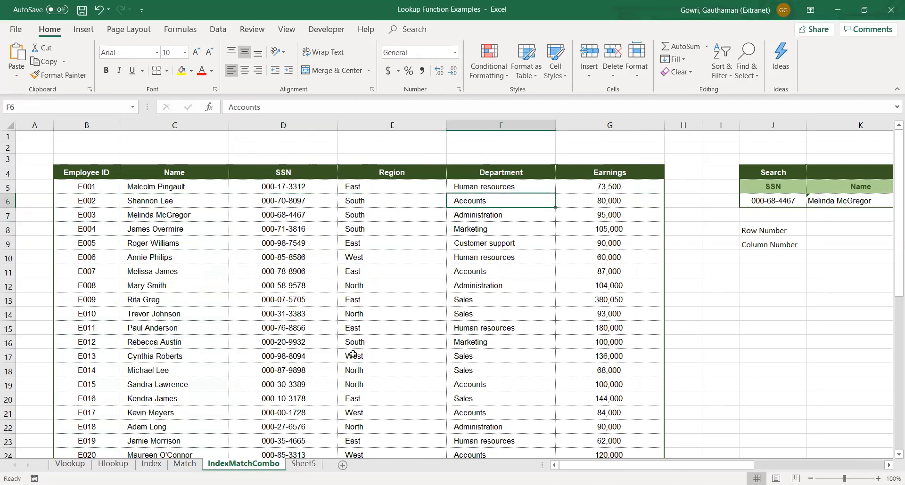
key("Right")
key("Right")
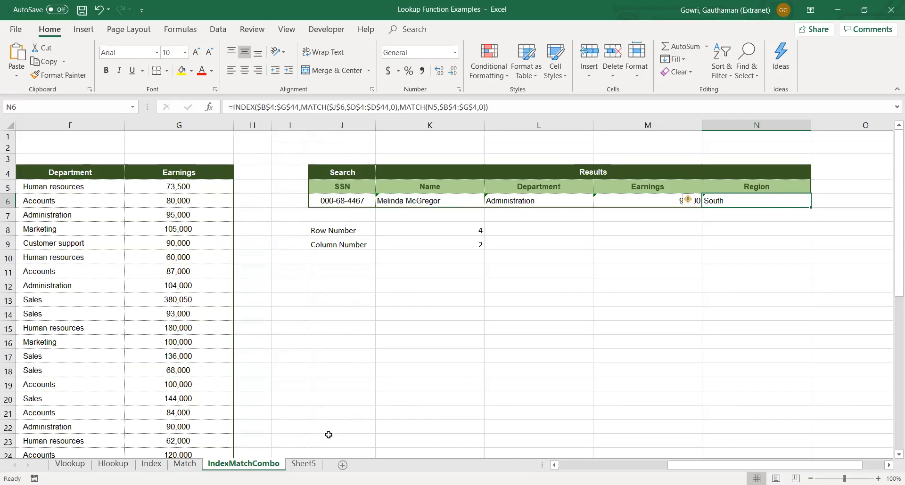
left_click(359, 405)
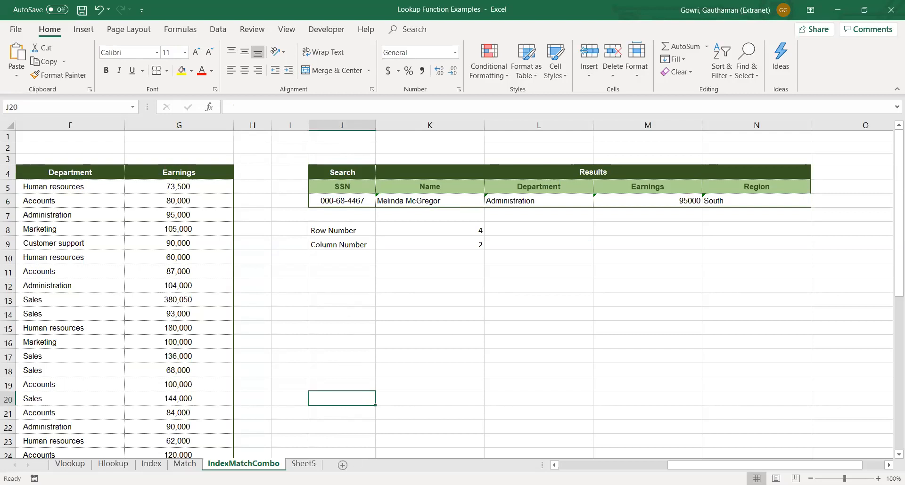
- Copy the Search and Results header rows J4:N5 from the Vlookup sheet
left_click(313, 466)
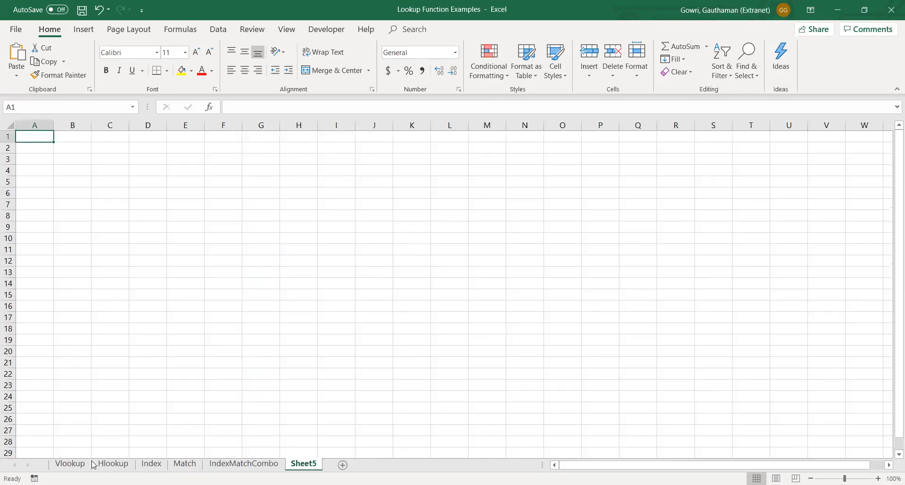
left_click(70, 464)
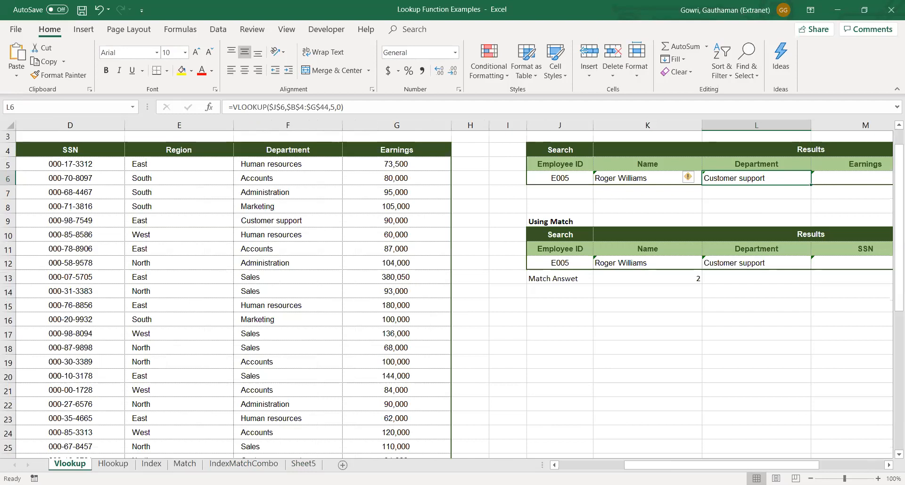
left_click(556, 149)
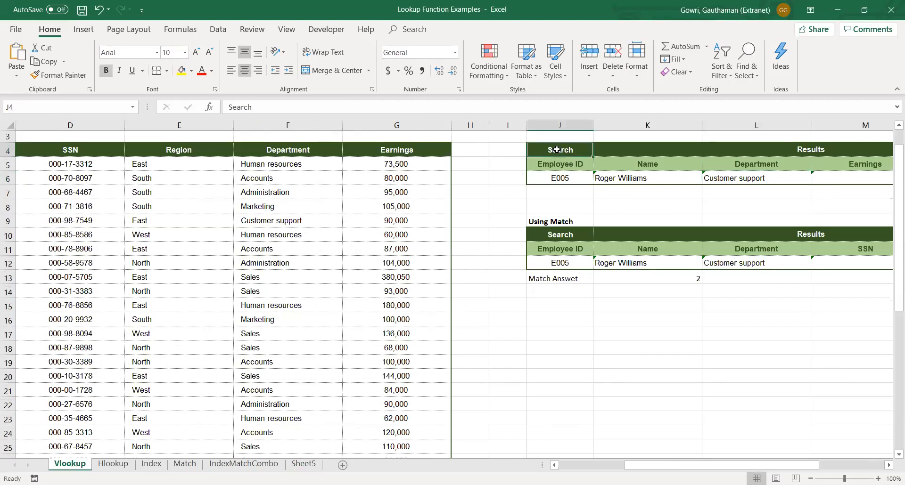
key("shift+Down")
key("shift+Down")
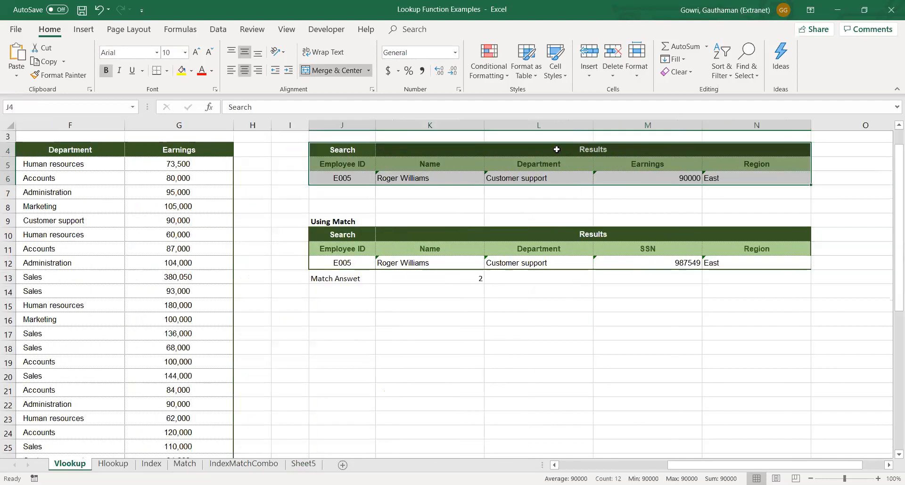
key("shift+Down")
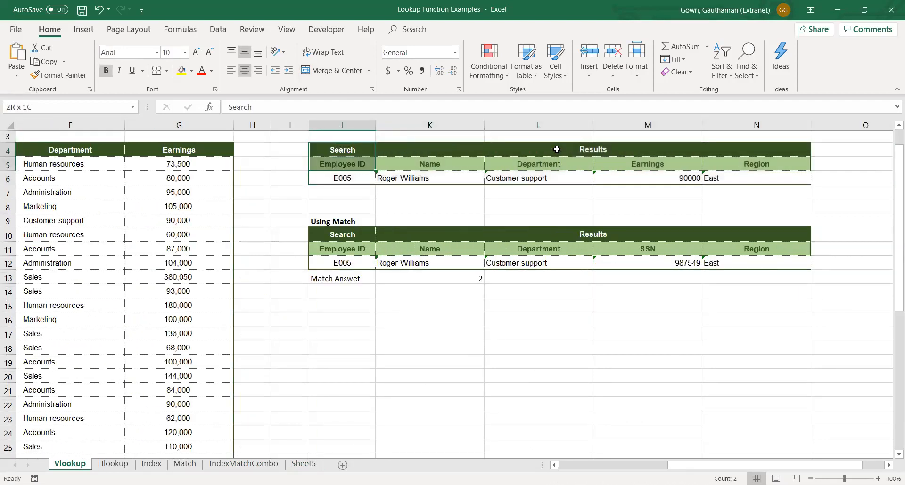
key("shift+Right")
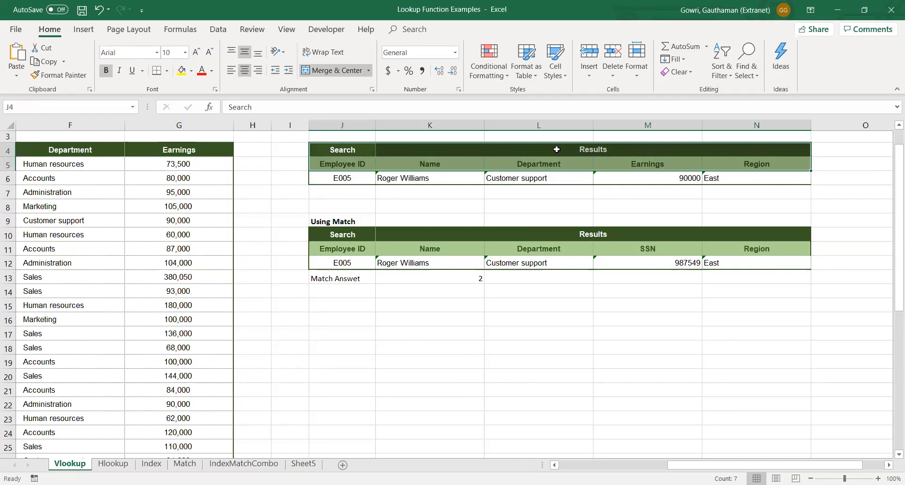
key("ctrl+c")
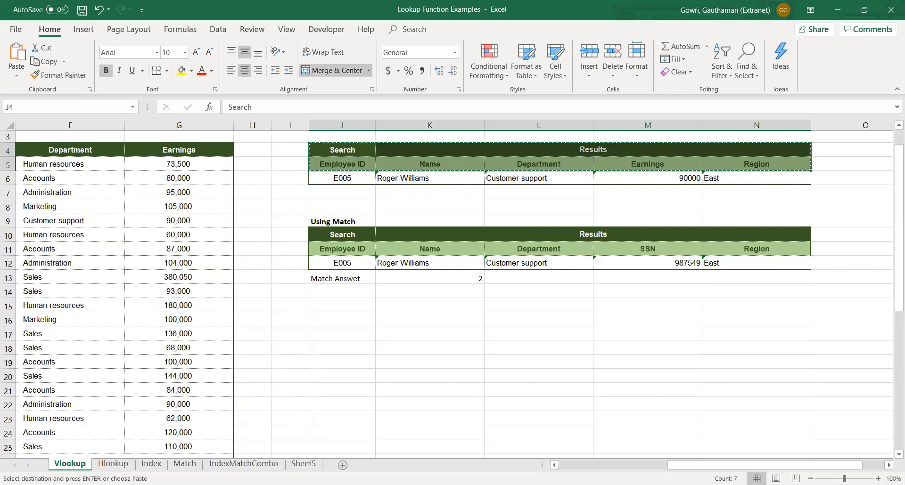
- Rename Sheet5 as Across_Sheet
left_click(304, 466)
double_click(304, 465)
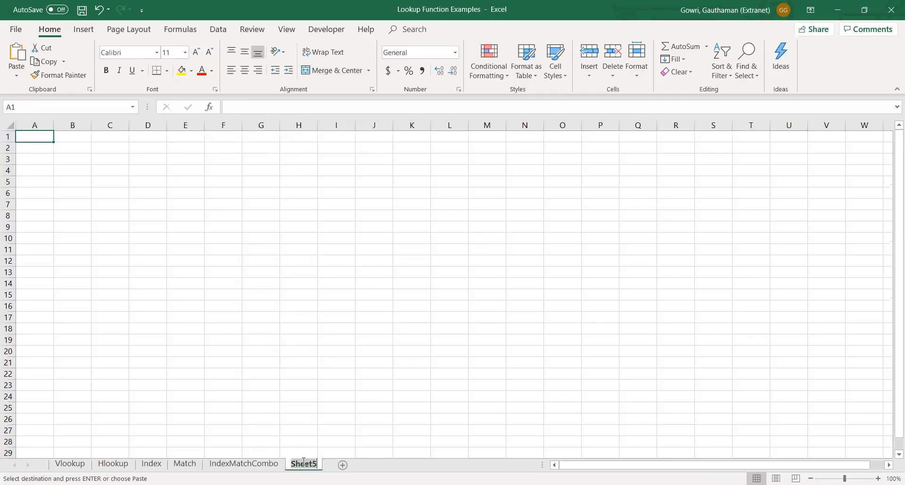
type("S")
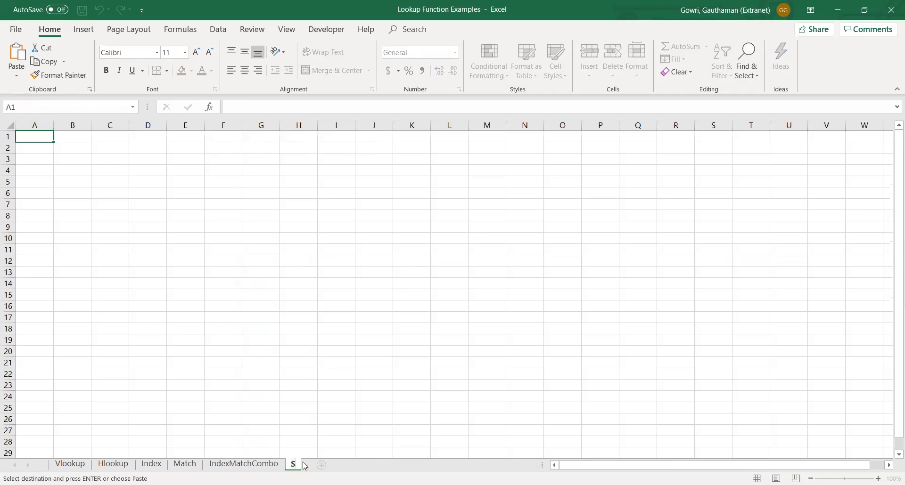
type("heet")
key("BackSpace")
key("BackSpace")
key("BackSpace")
key("BackSpace")
key("BackSpace")
type("Across_Sheet")
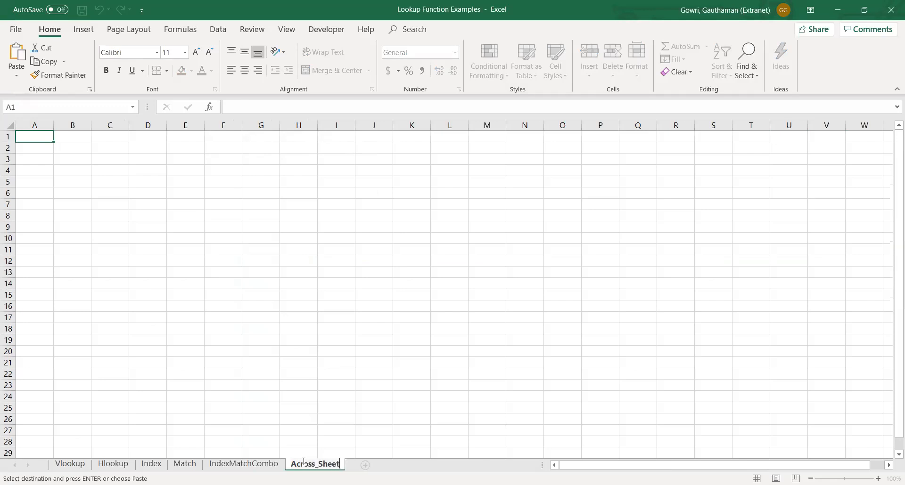
key("Return")
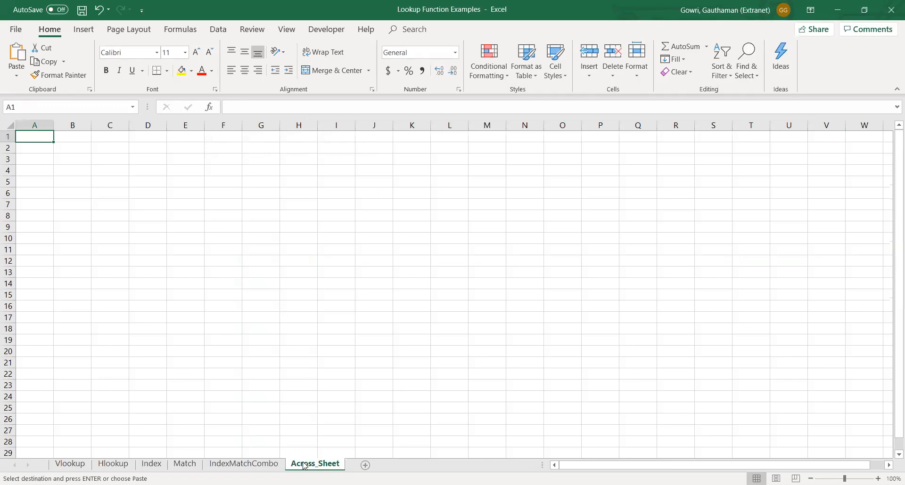
- Paste the copied Search and Results headers at B3 on Across_Sheet and apply the source column widths
key("alt+Tab")
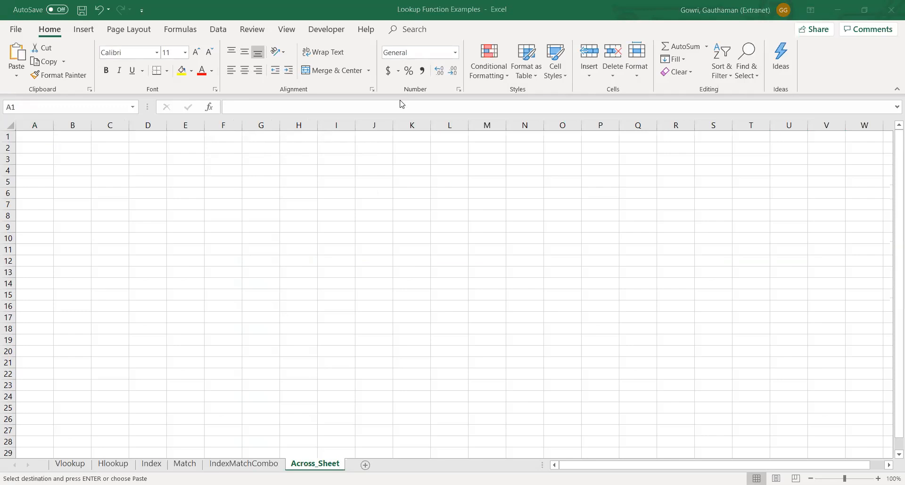
left_click(75, 176)
left_click(69, 464)
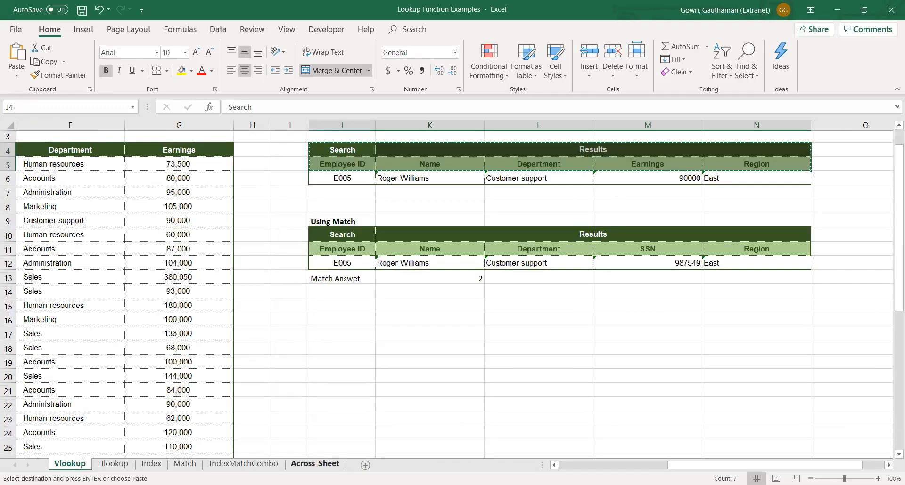
left_click(315, 465)
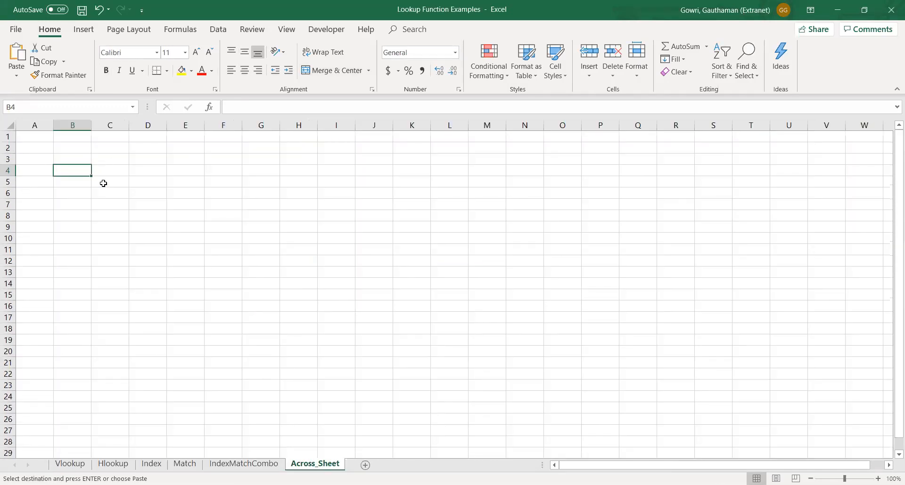
key("Up")
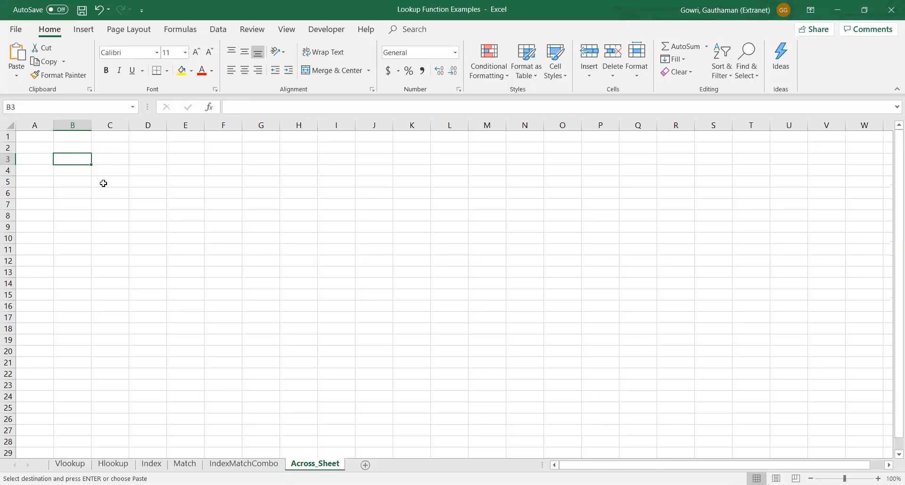
key("ctrl+v")
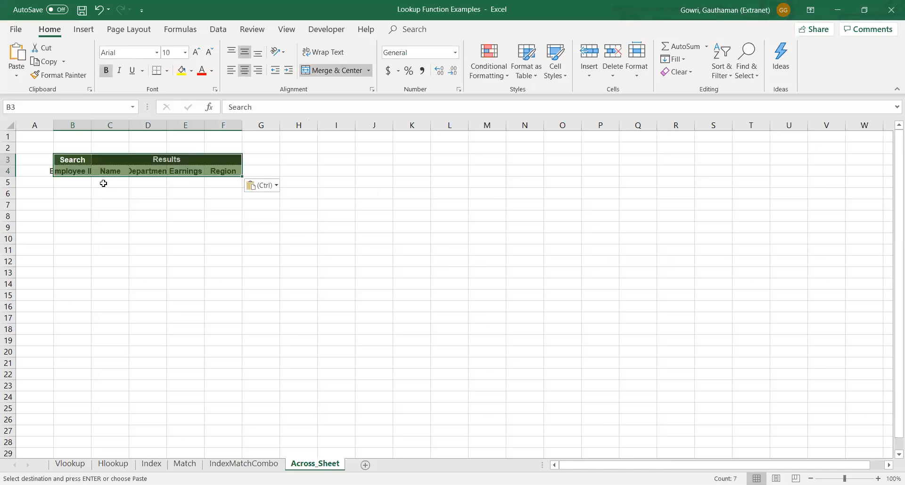
key("ctrl+alt+v")
key("w")
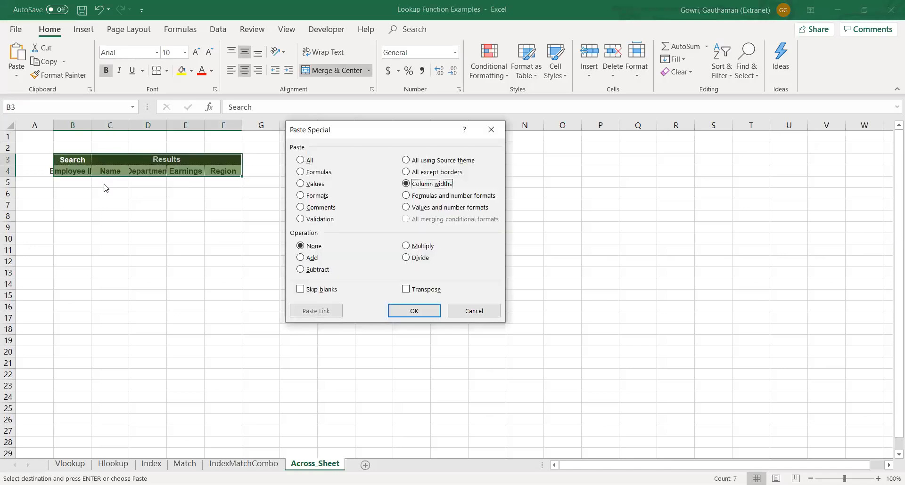
key("Return")
- Enter three employee IDs as search values in cells B5, B6 and B7 under the Employee ID header
left_click(89, 182)
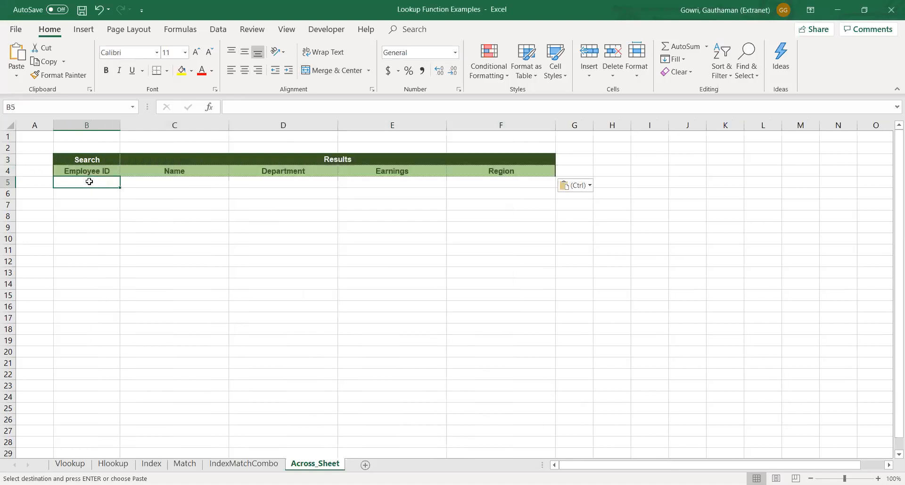
type("Employe")
type("00")
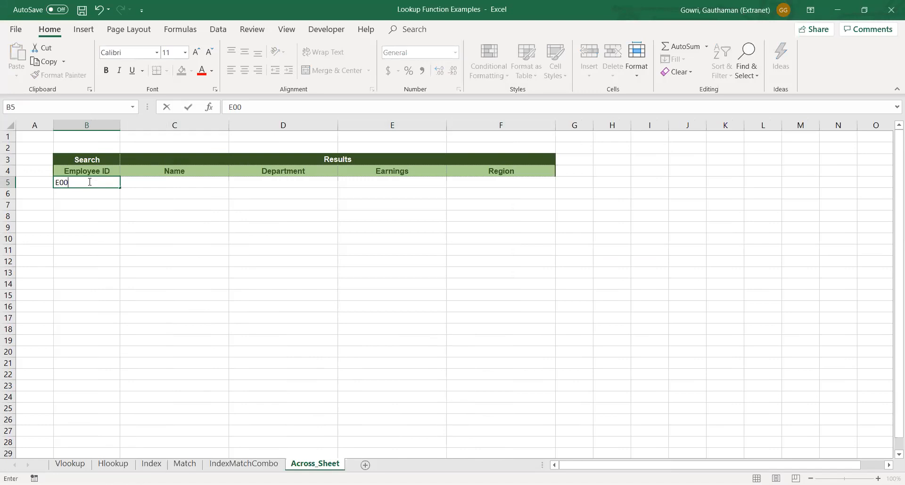
type("5")
key("Return")
type("E009")
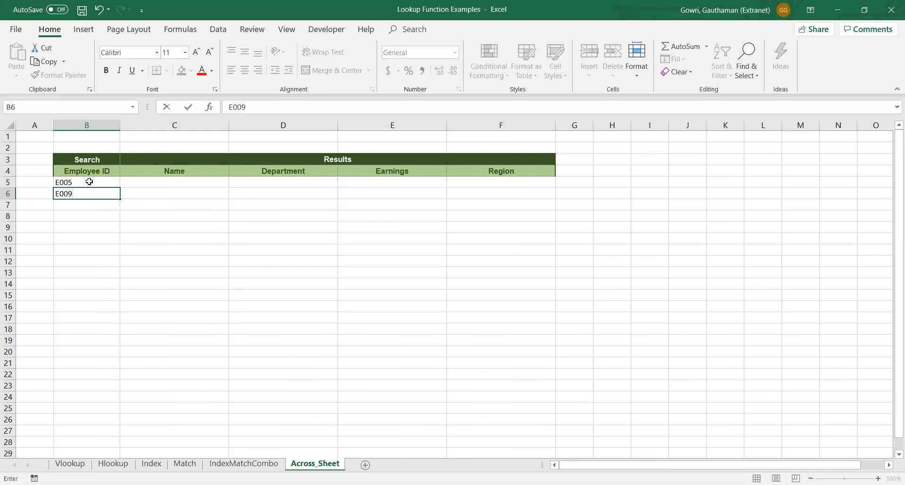
key("Return")
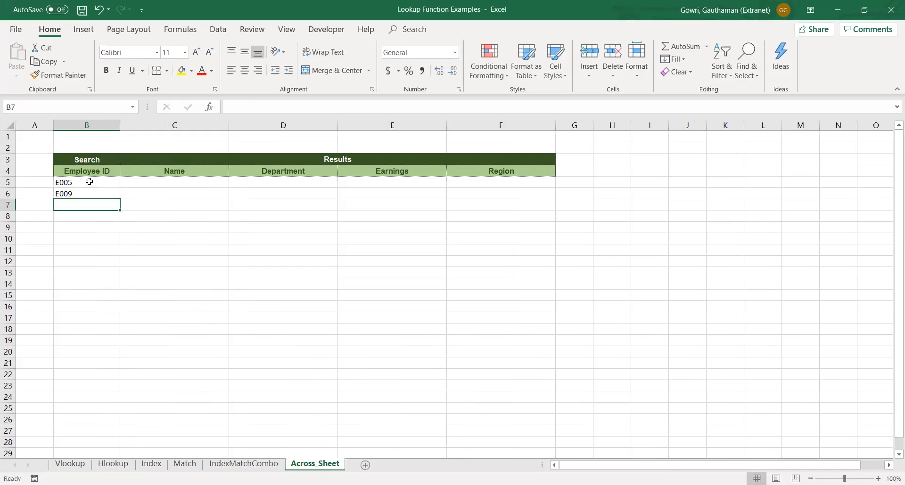
type("E00")
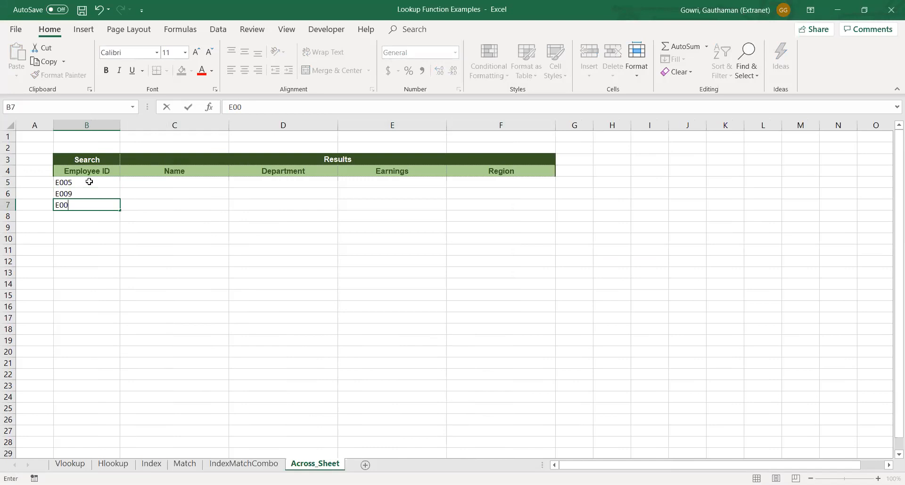
type("3")
key("Return")
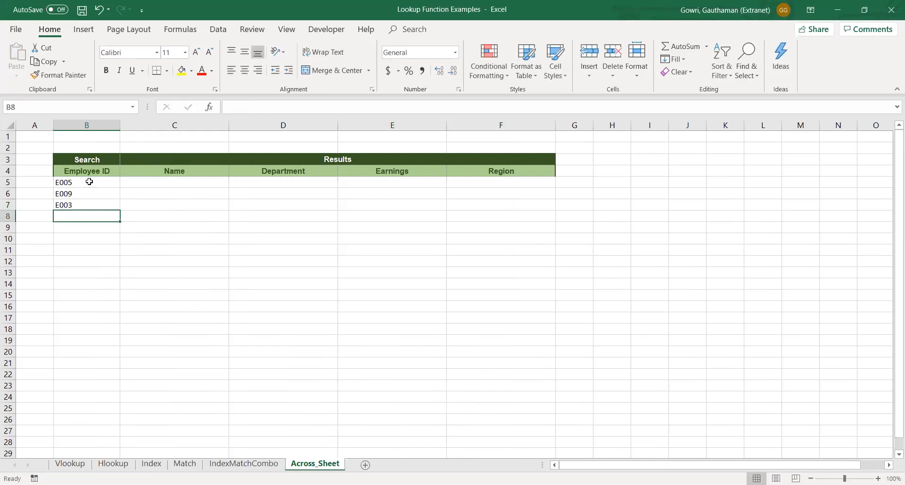
- Enter three more employee IDs as search values in cells B8, B9 and B10
type("E0")
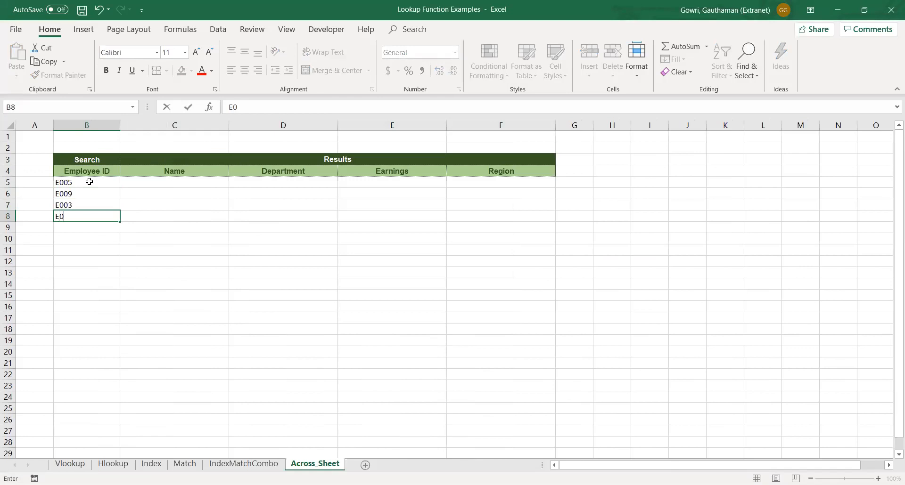
type("11")
key("Return")
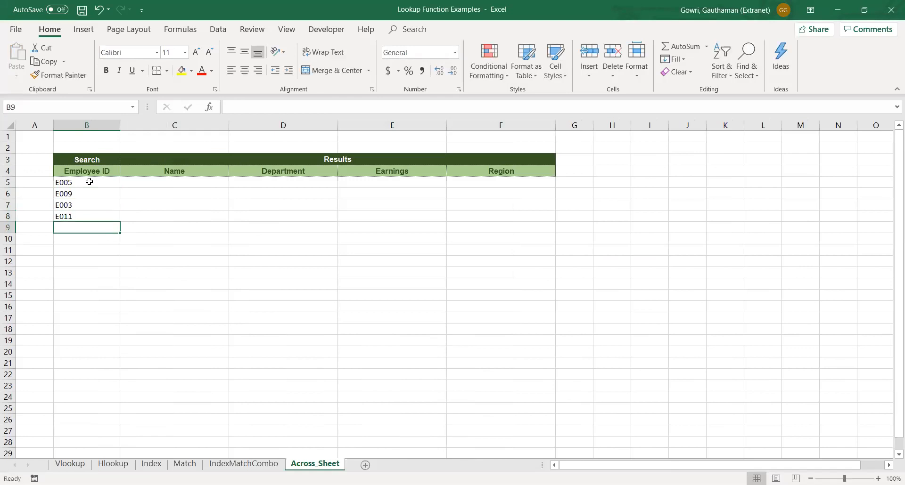
type("Eo")
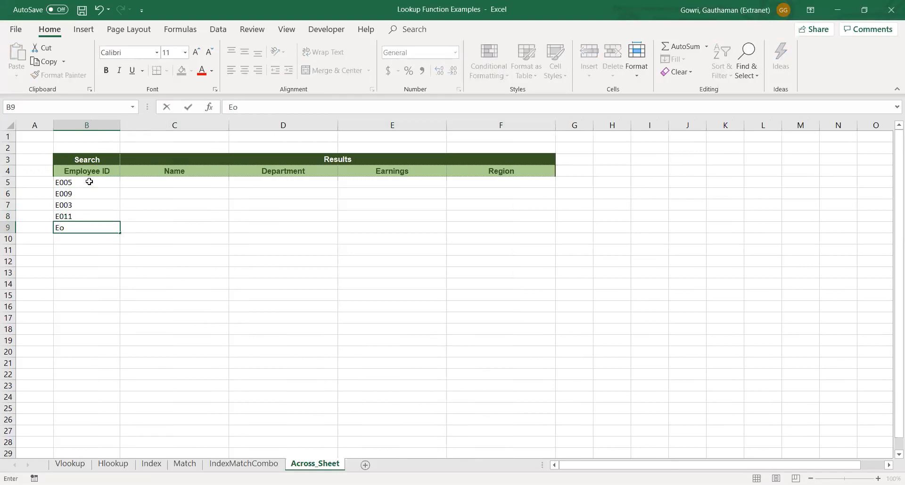
key("BackSpace")
type("015")
key("Return")
type("E")
type("o02")
key("BackSpace")
key("BackSpace")
key("BackSpace")
type("022")
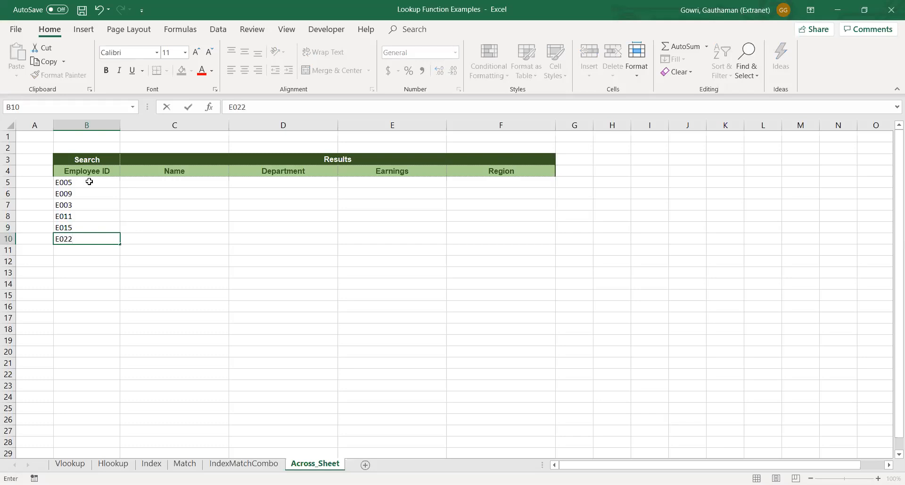
key("Return")
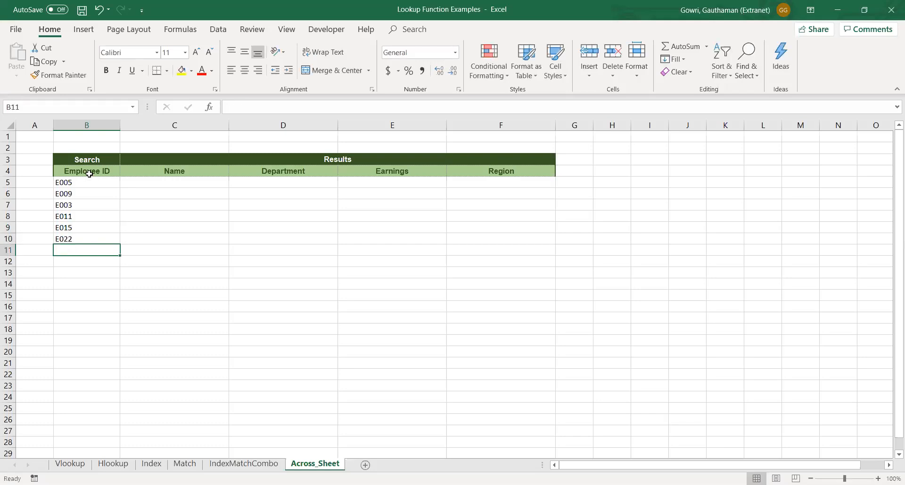
- Set the height of rows 3 to 10 to 18
left_click_drag(80, 159, 80, 240)
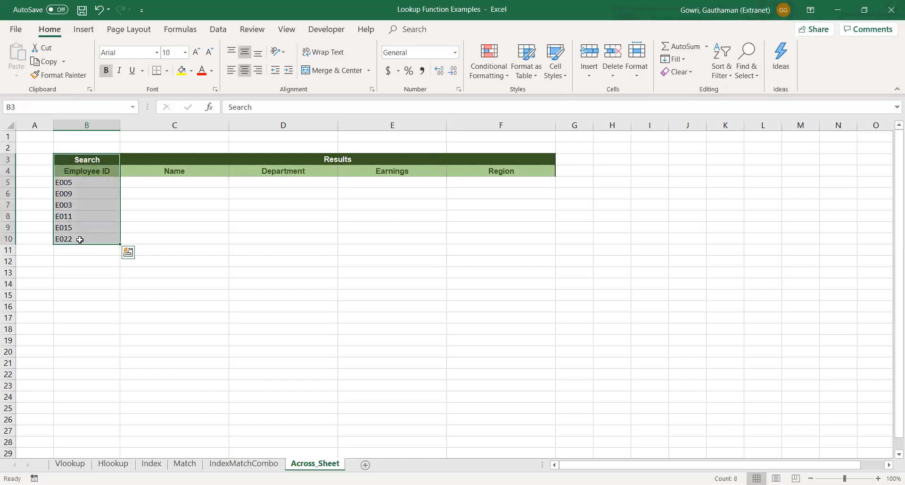
key("alt+h")
type("oh18")
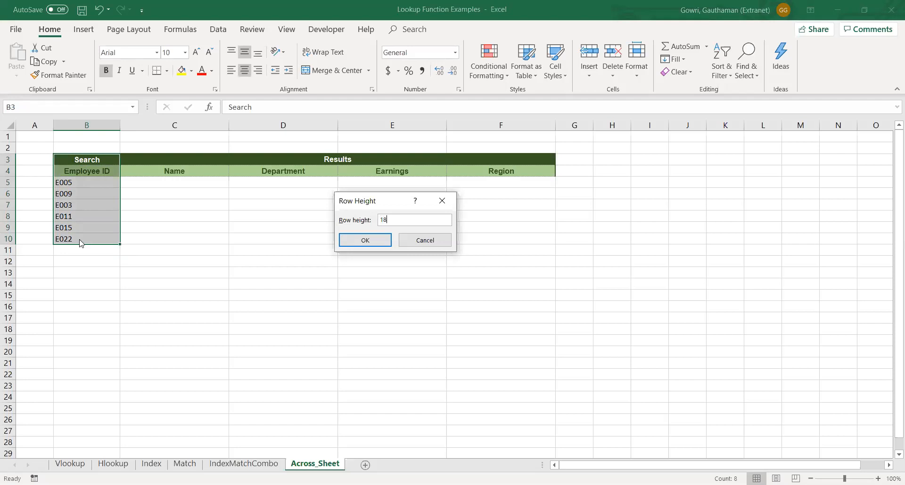
key("Return")
left_click(194, 240)
- Start a VLOOKUP formula in C5 under Name with column-locked $B5 as the lookup value
left_click(173, 189)
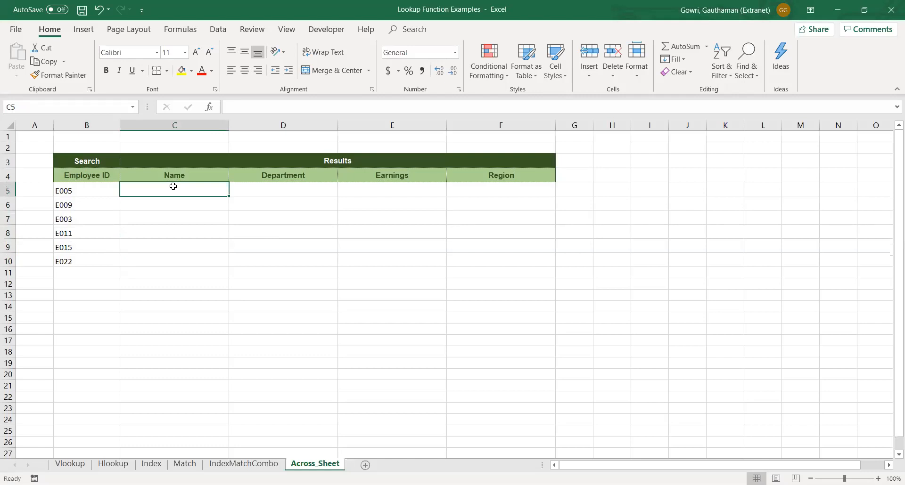
type("=")
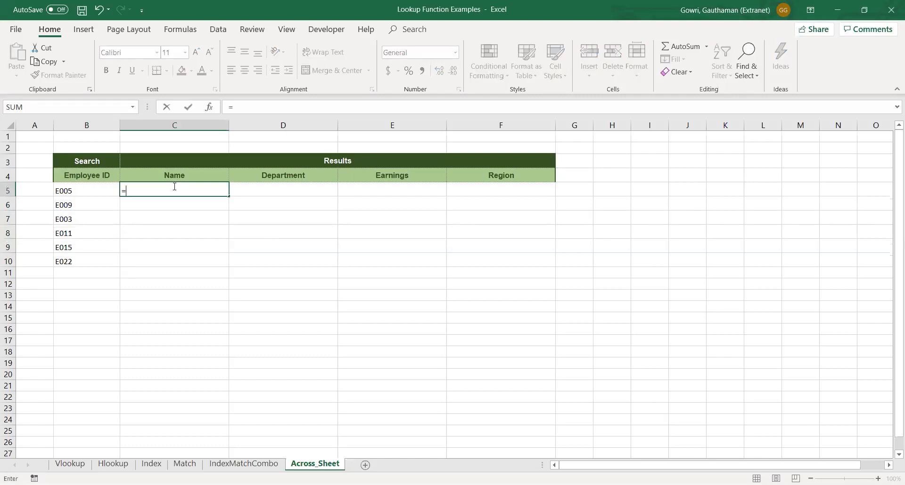
type("Vl")
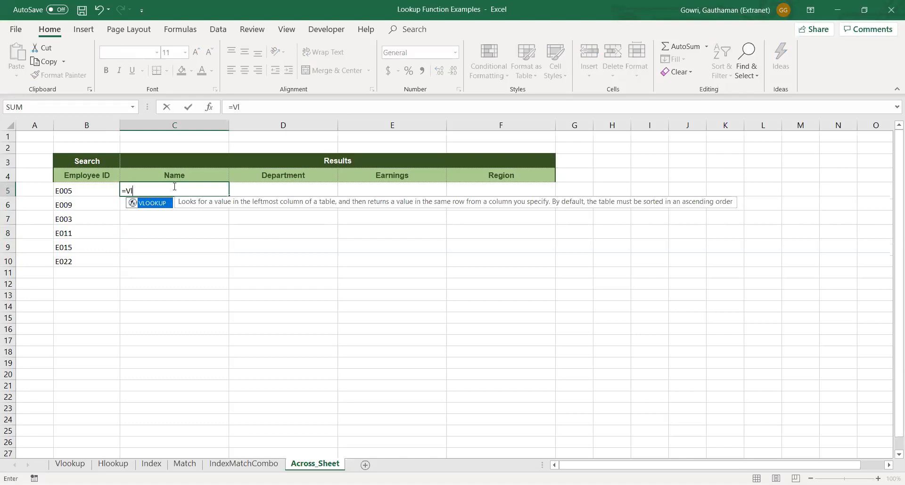
key("Tab")
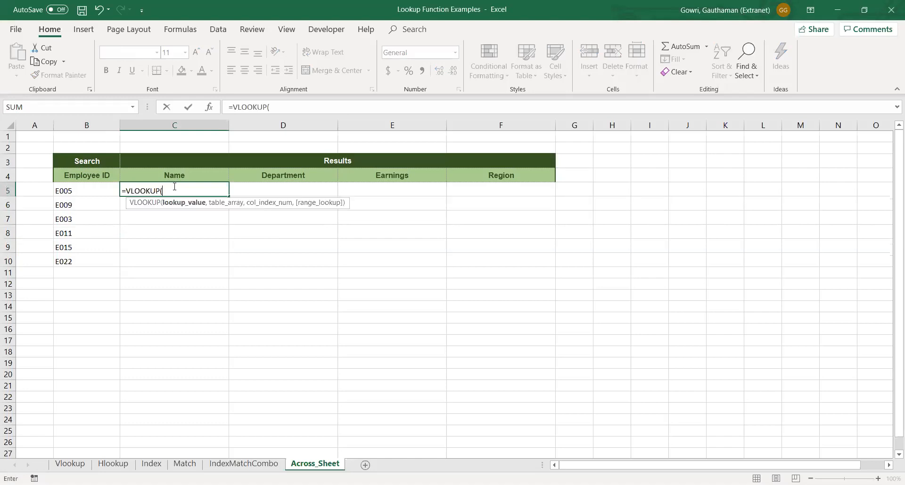
left_click(86, 194)
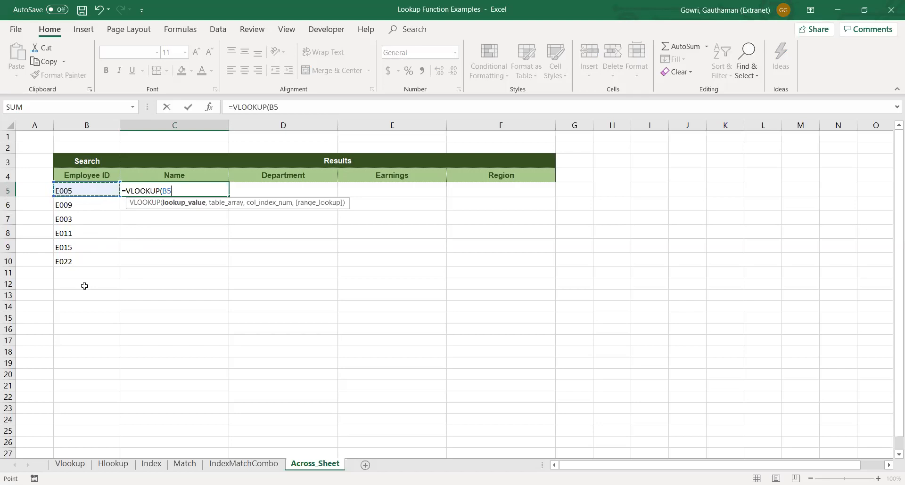
key("F4")
key("F4")
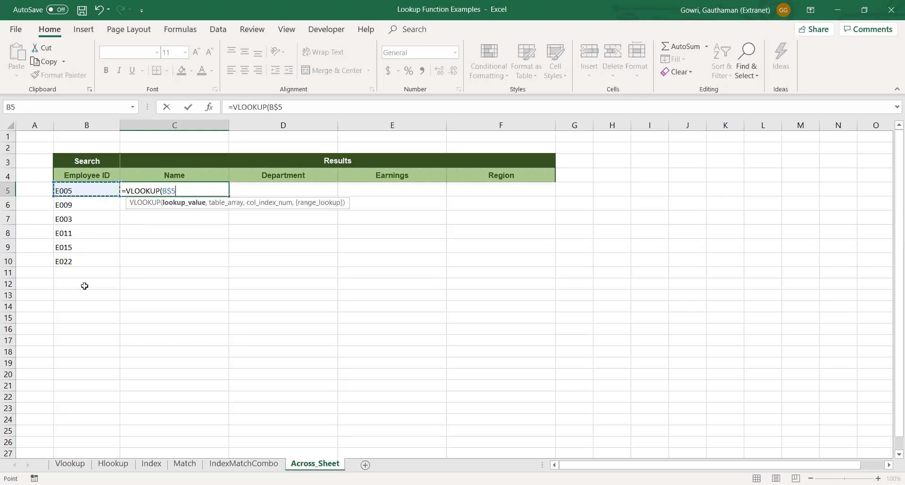
key("F4")
type(",")
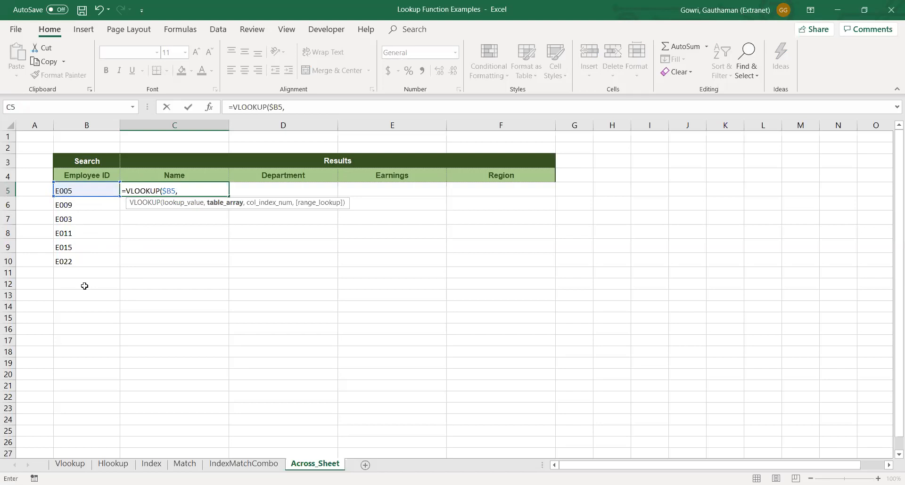
- Give the VLOOKUP the absolute range $B$4:$G$44 on the Vlookup sheet as its table array
left_click(69, 463)
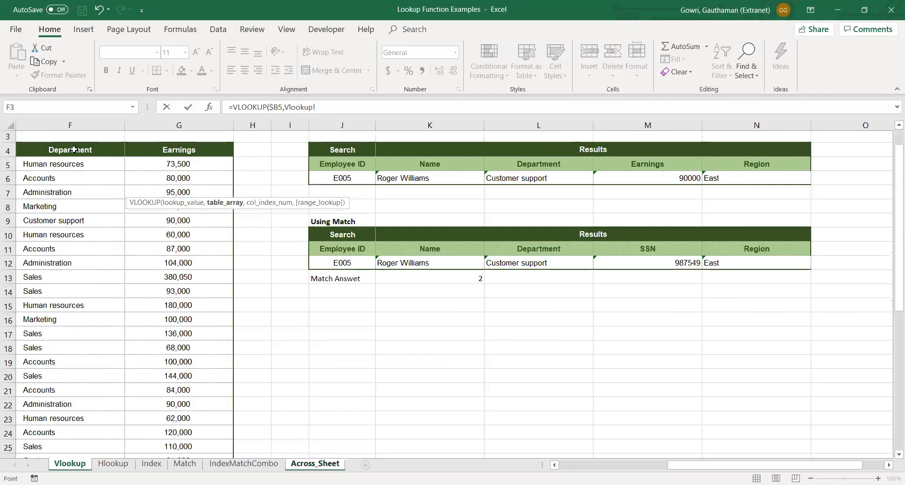
left_click(80, 148)
key("ctrl+Left")
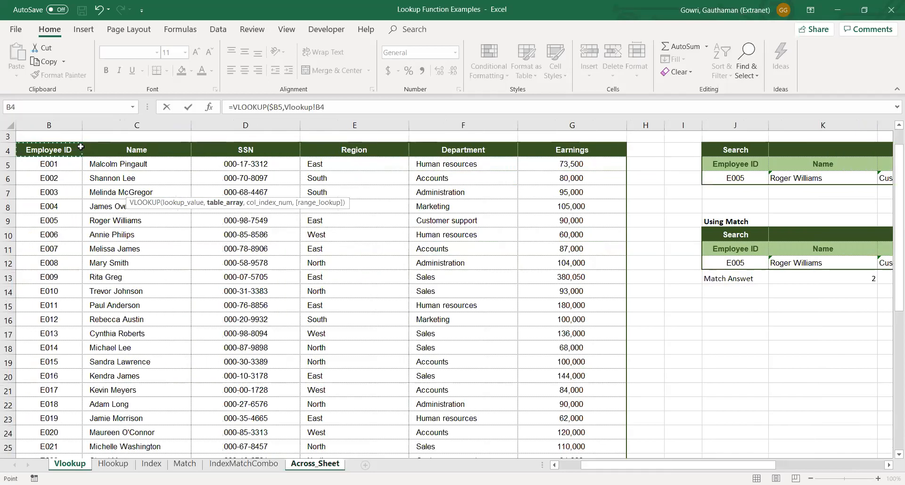
key("ctrl+shift+Down")
key("ctrl+shift+Right")
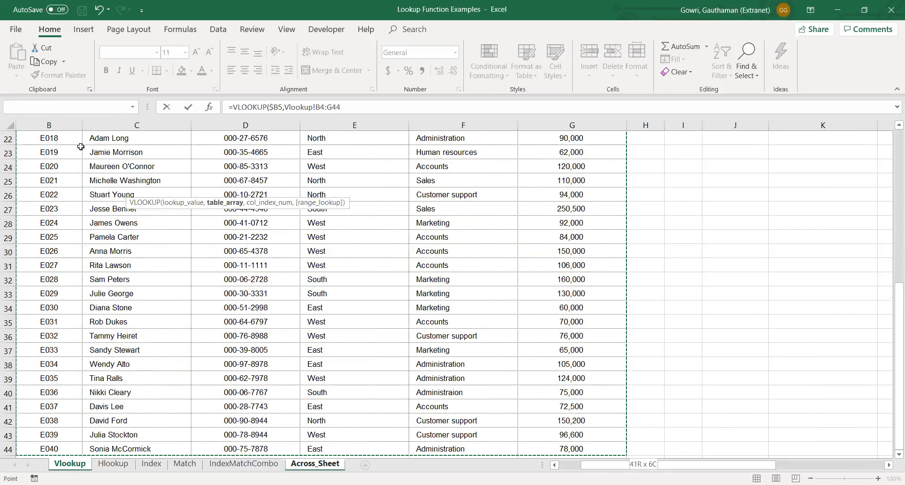
key("F4")
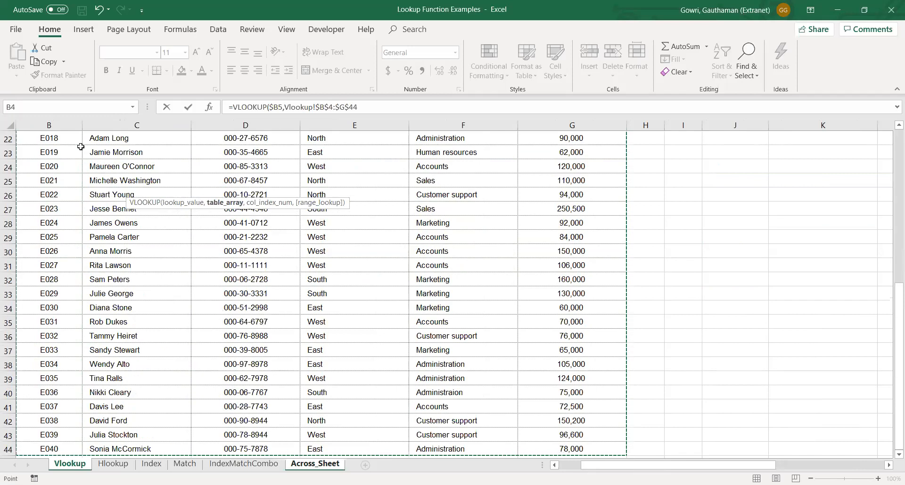
type(",")
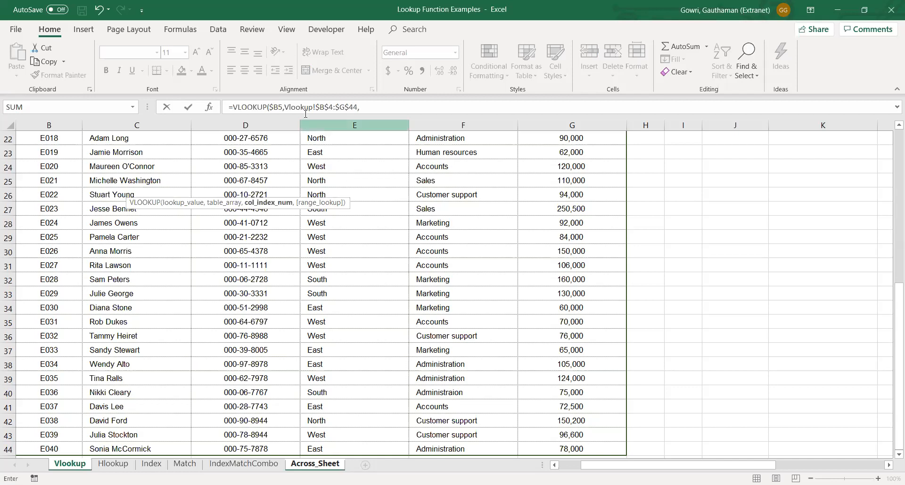
left_click_drag(284, 108, 317, 107)
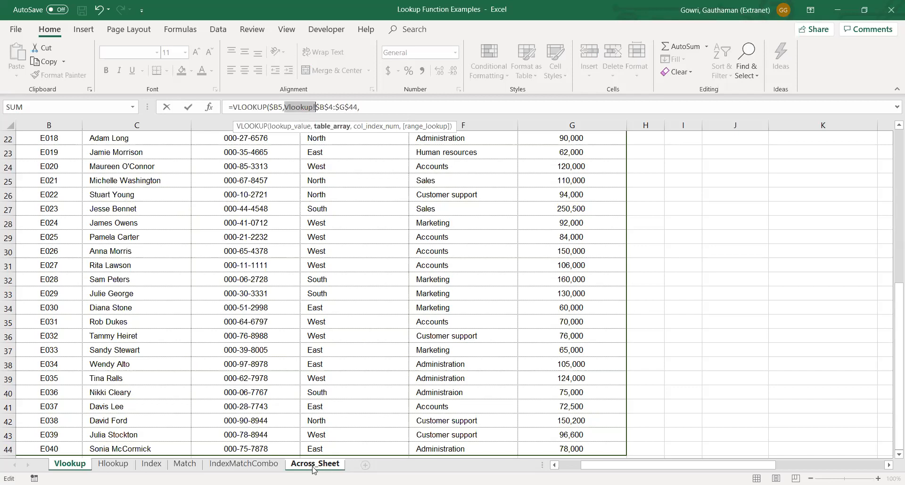
left_click(366, 107)
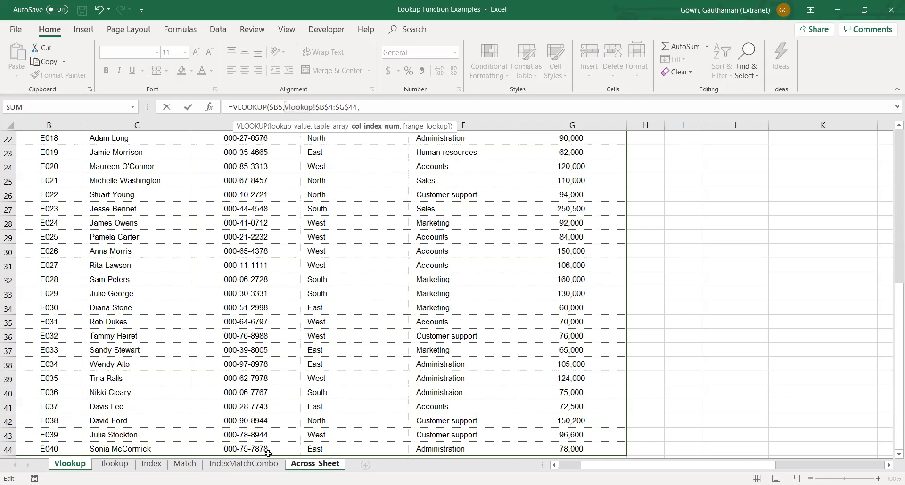
- Back on Across_Sheet, remove the stray sheet reference and nest a MATCH as the column index with row-locked header C$4 as lookup value
left_click(293, 462)
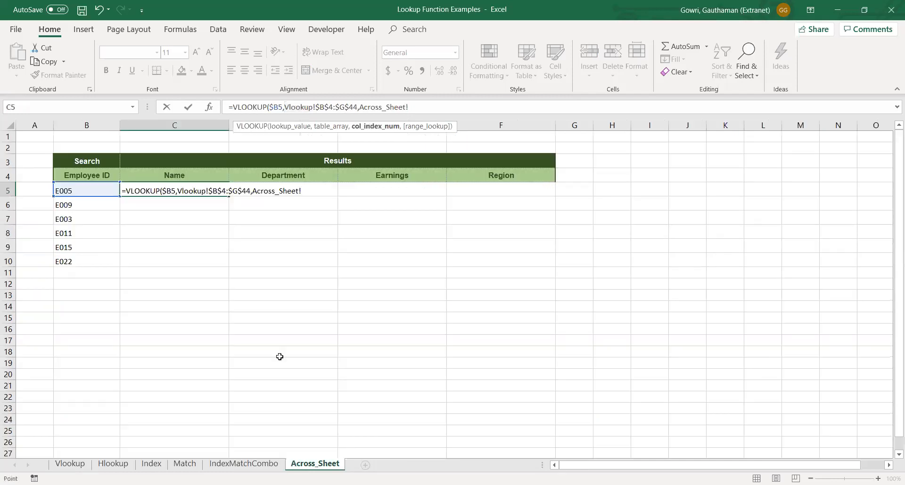
left_click_drag(302, 191, 255, 195)
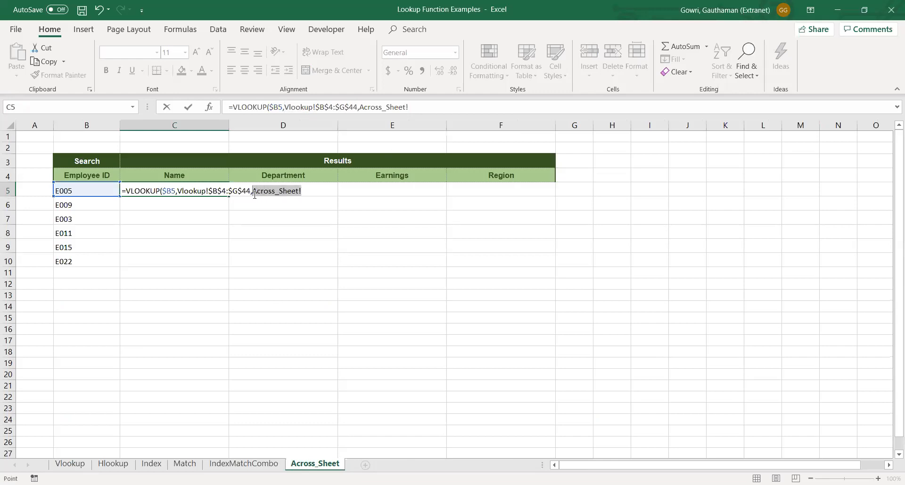
key("BackSpace")
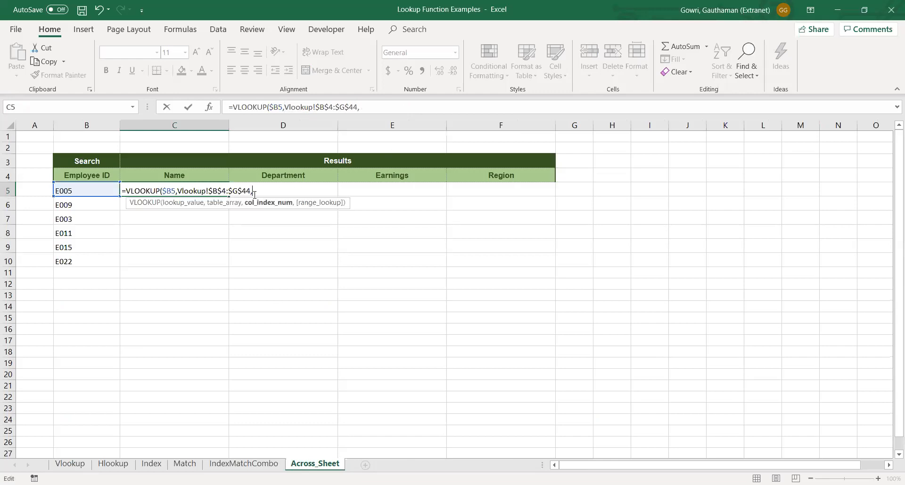
type("ma")
key("Tab")
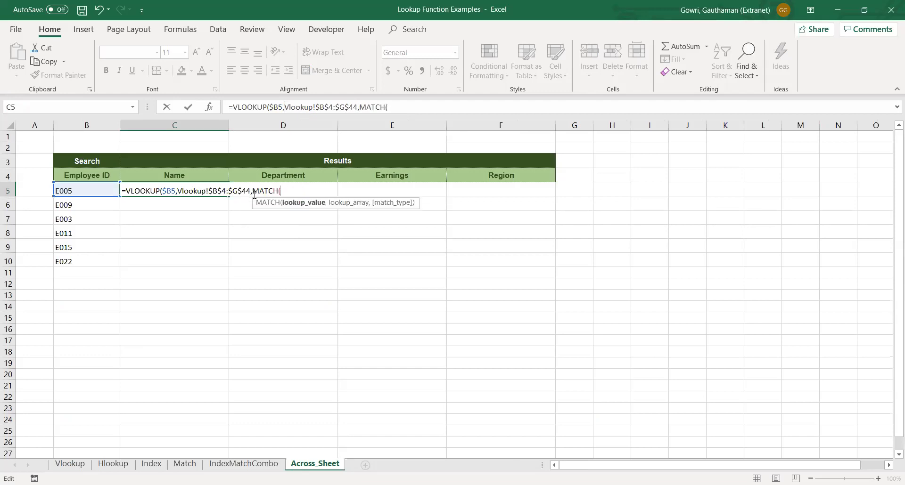
left_click(204, 178)
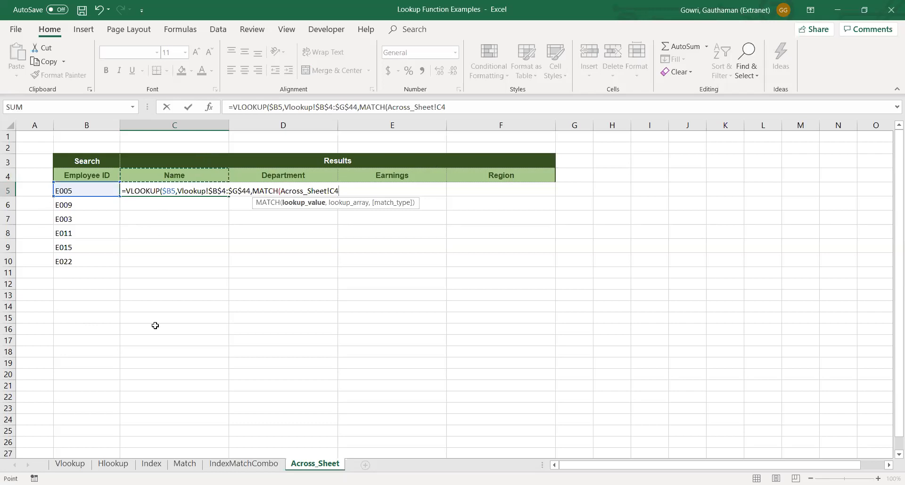
key("F4")
key("F4")
type(",")
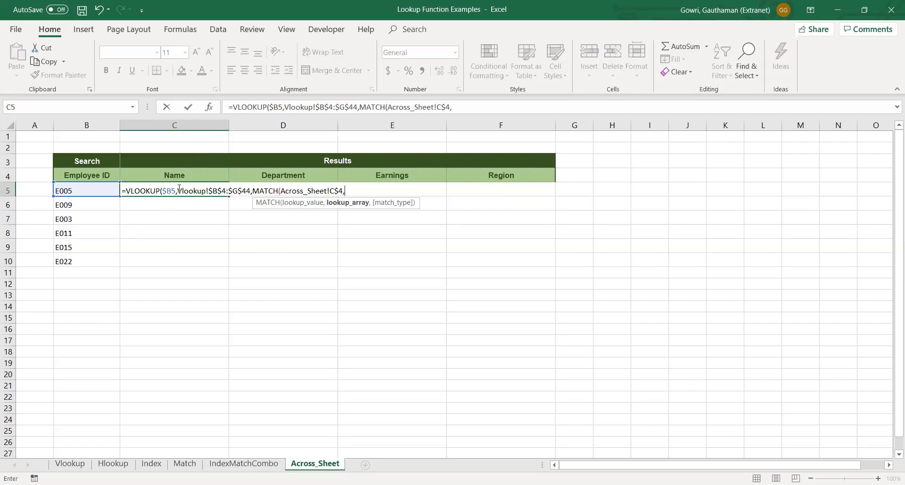
- Complete the nested MATCH with the Vlookup sheet's header row $B$4:$G$4 as lookup array and match type 0
left_click(72, 465)
left_click(140, 167)
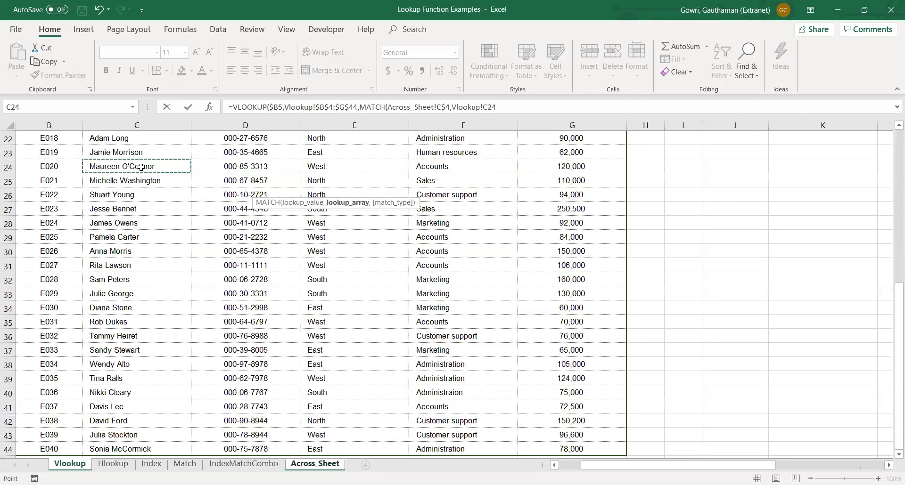
key("ctrl+Up")
key("Left")
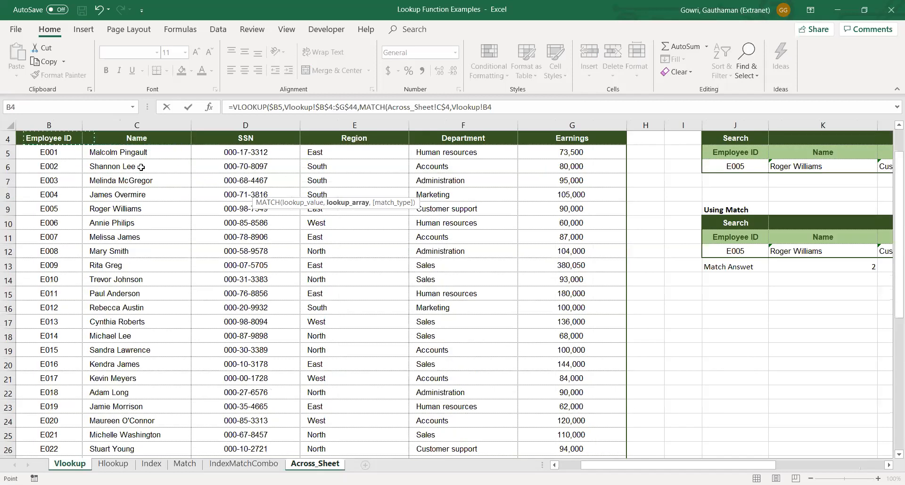
key("ctrl+shift+Right")
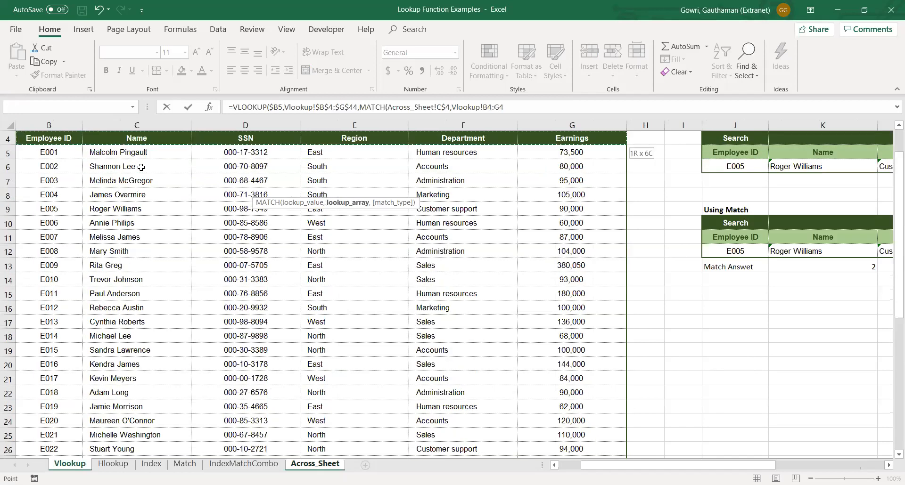
key("F4")
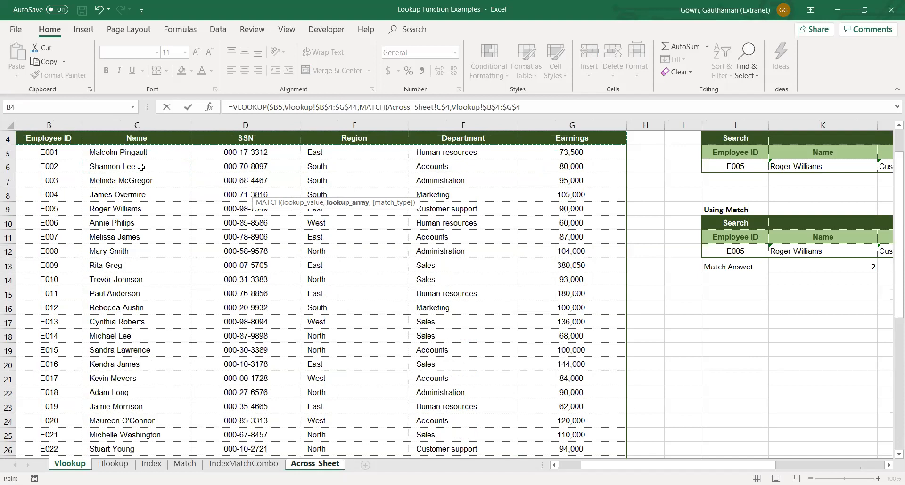
type(",0")
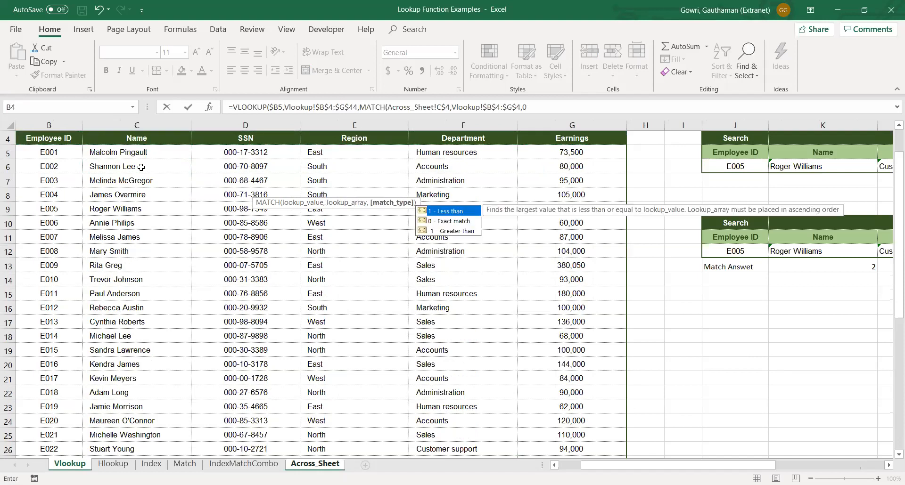
type(")")
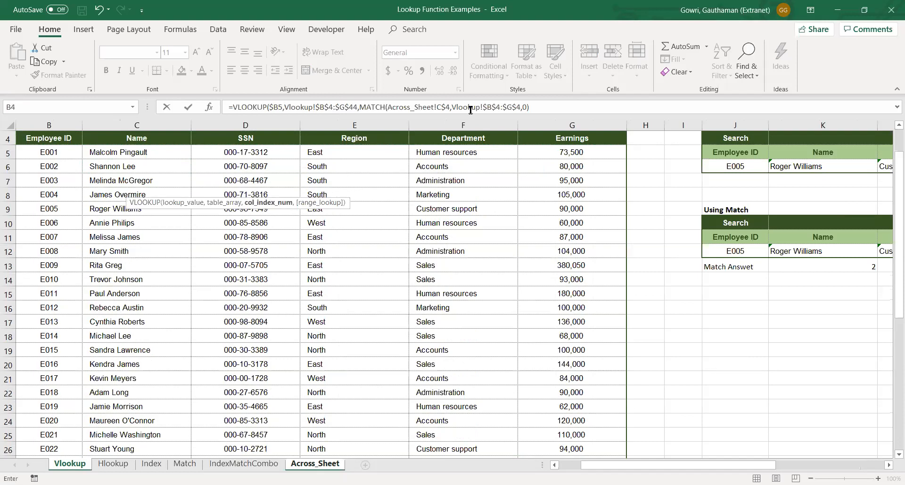
- Finish the VLOOKUP in C5 with range lookup 0 for an exact match and enter the formula
left_click(539, 109)
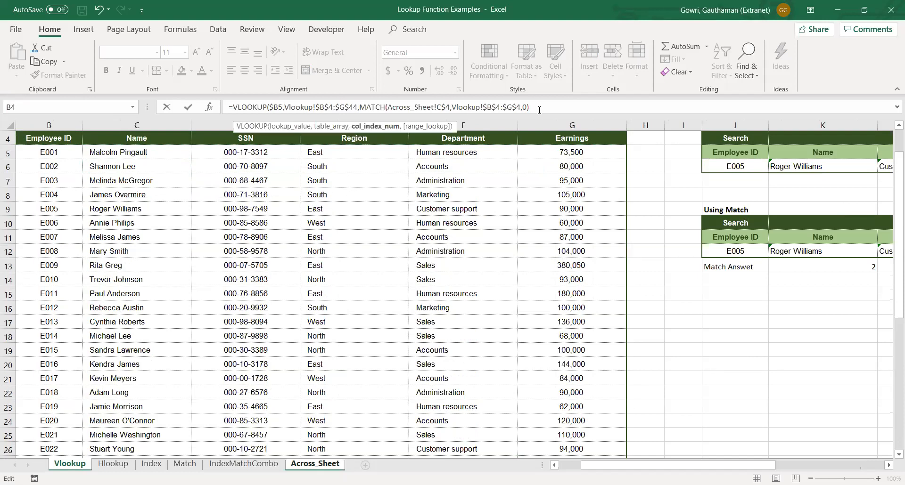
type(",")
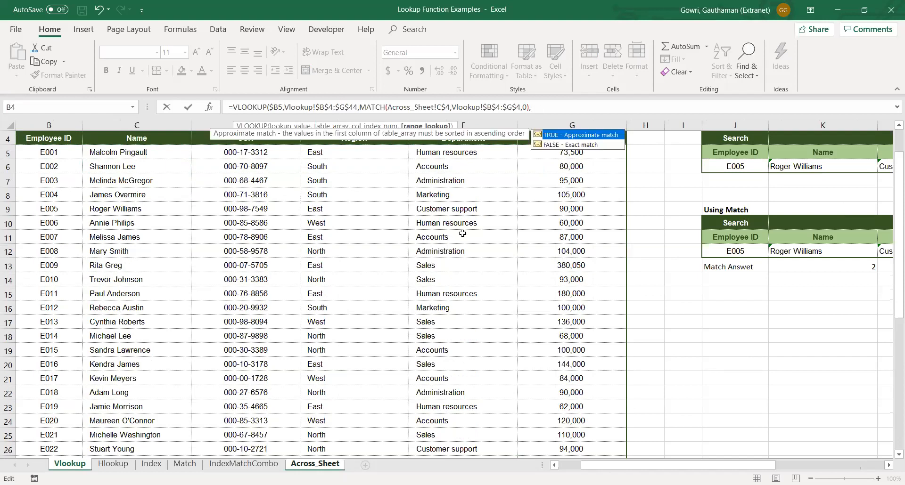
type("0)")
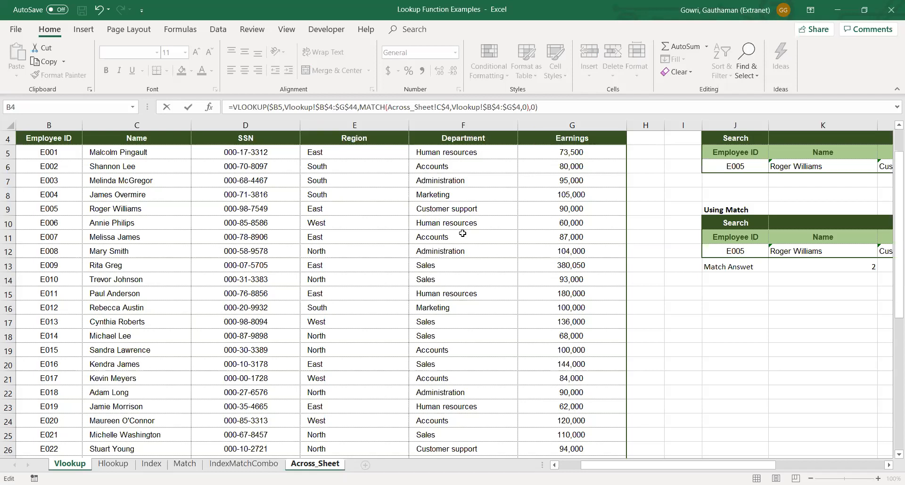
key("Return")
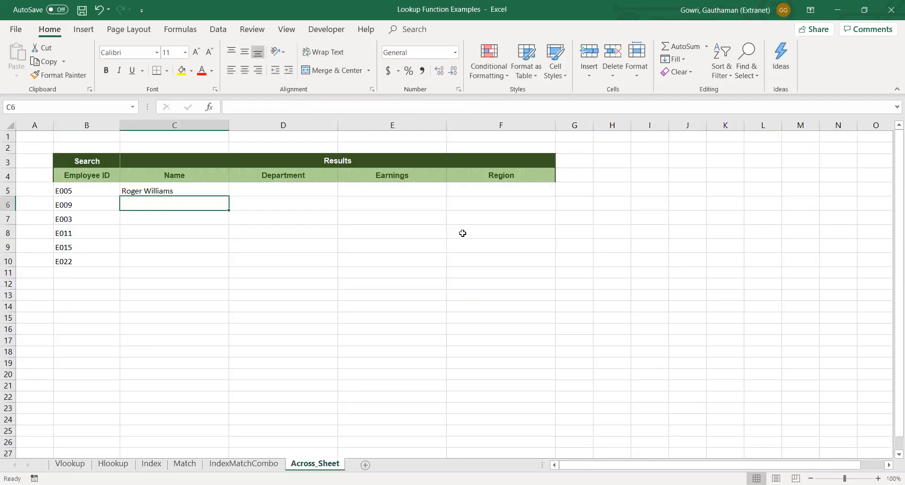
- Fill the C5 formula down to row 10 and across the Department, Earnings and Region columns to F10
left_click(166, 191)
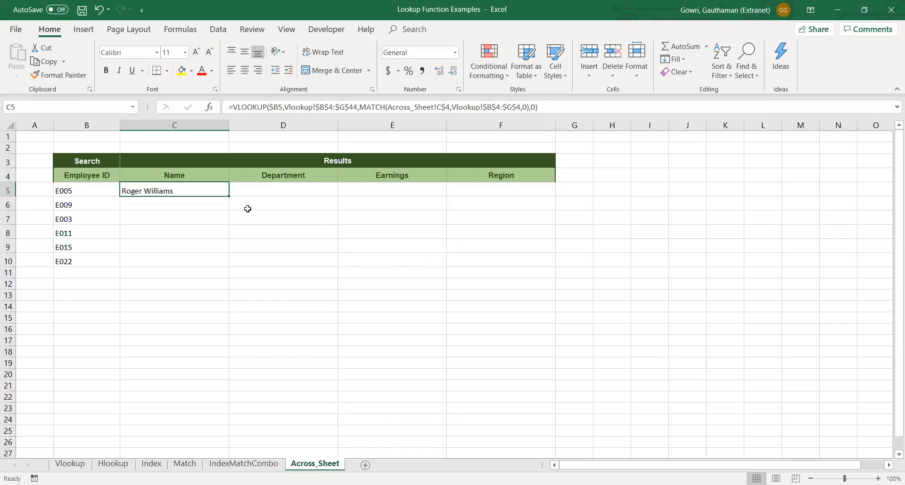
left_click_drag(230, 197, 225, 265)
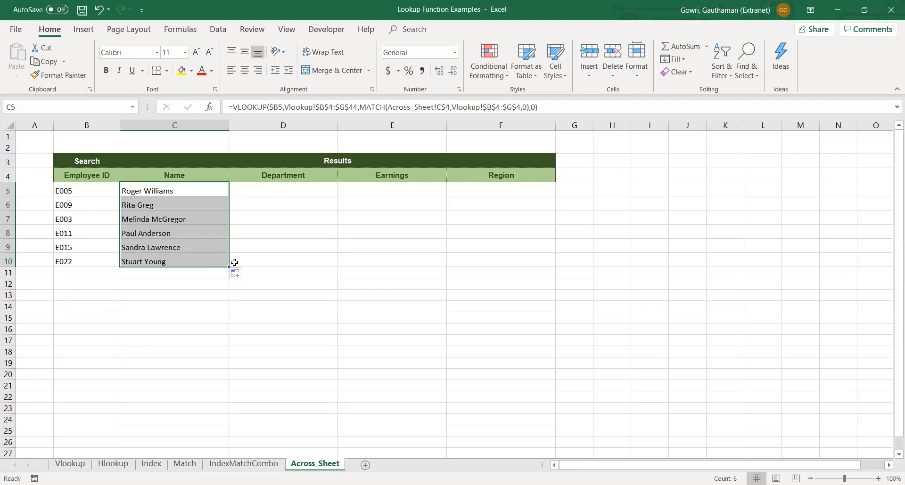
left_click_drag(229, 270, 567, 272)
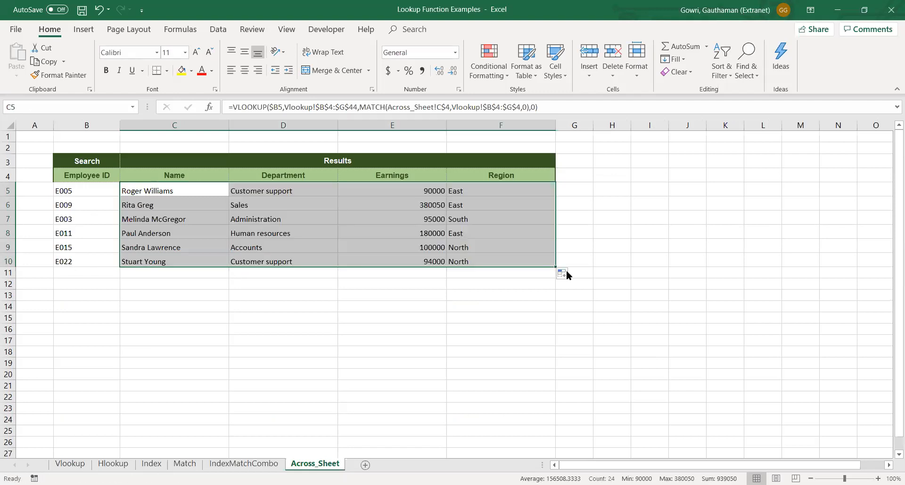
left_click(460, 232)
left_click_drag(295, 178, 292, 262)
left_click_drag(417, 165, 419, 258)
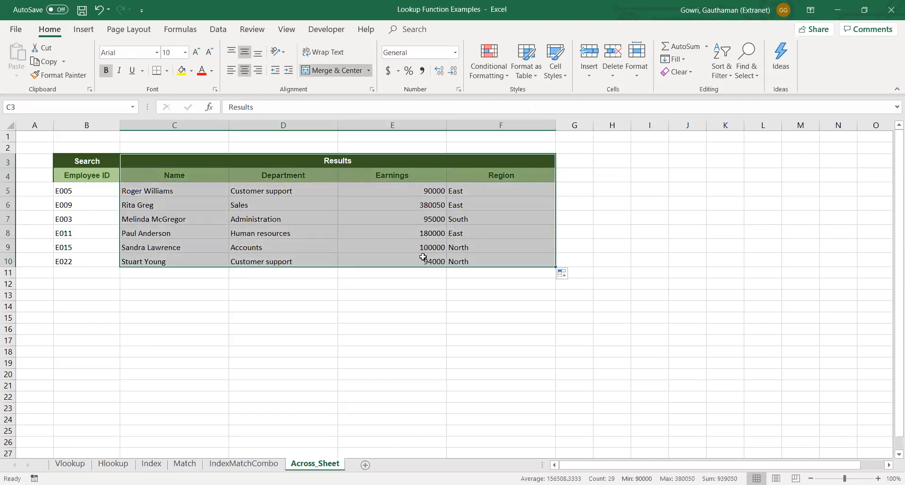
left_click(357, 230)
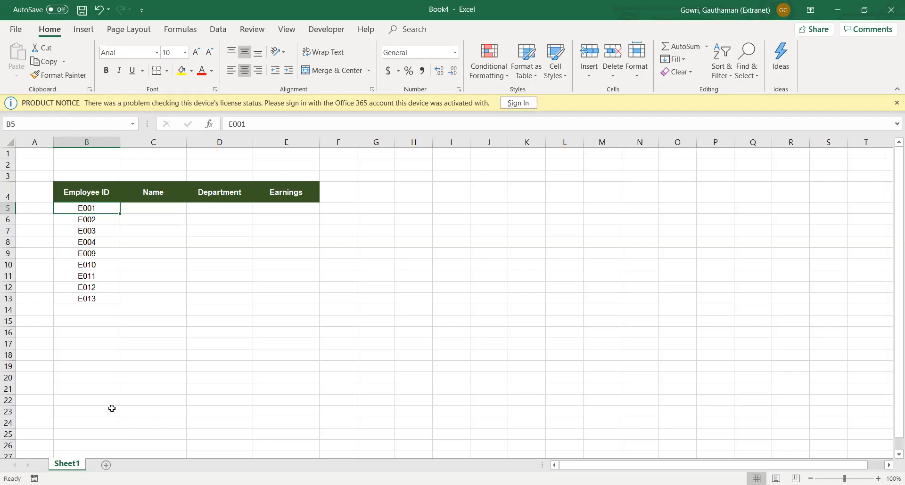
- In the Book4 workbook, start a VLOOKUP formula in C5 under Name with column-locked $B5 as the lookup value
left_click(148, 210)
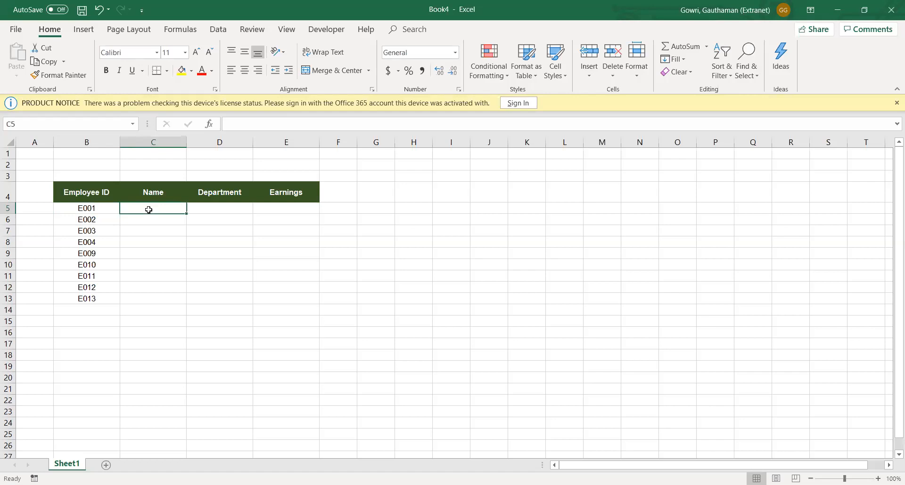
type("=")
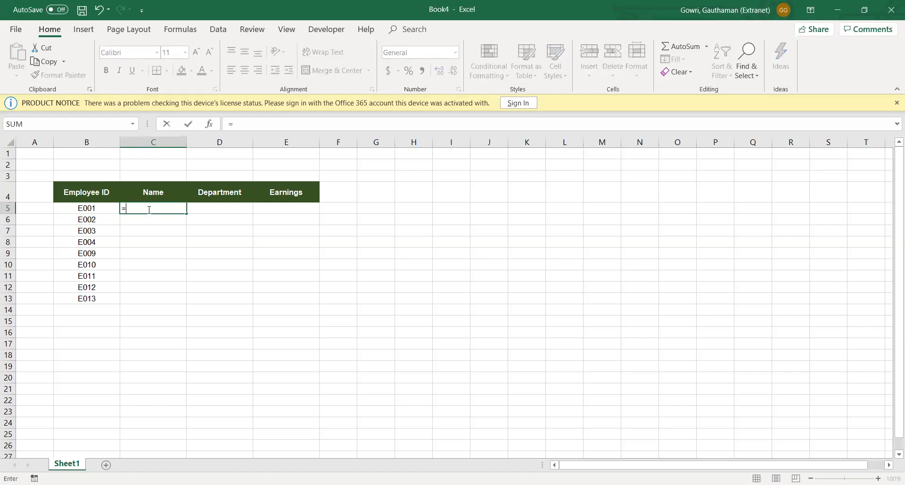
type("VLOOKUP(")
left_click(82, 208)
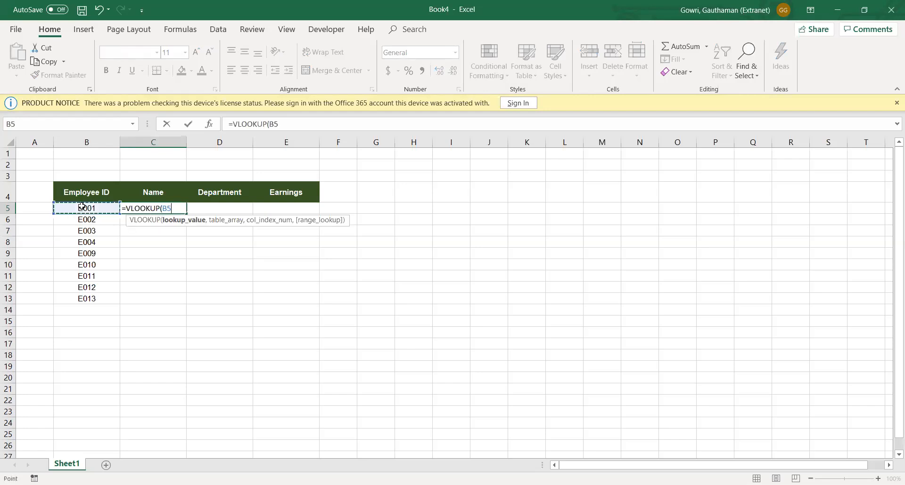
type(",")
key("BackSpace")
key("F4")
key("F4")
type(",")
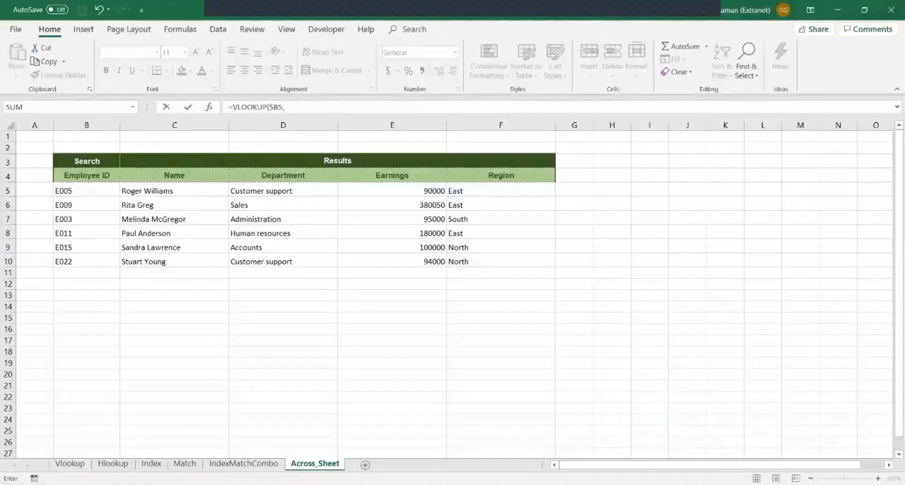
- Give the VLOOKUP the absolute range $B$4:$G$44 on the Vlookup sheet of Lookup Function Examples.xlsx as its table array
left_click(69, 464)
left_click(49, 138)
key("F4")
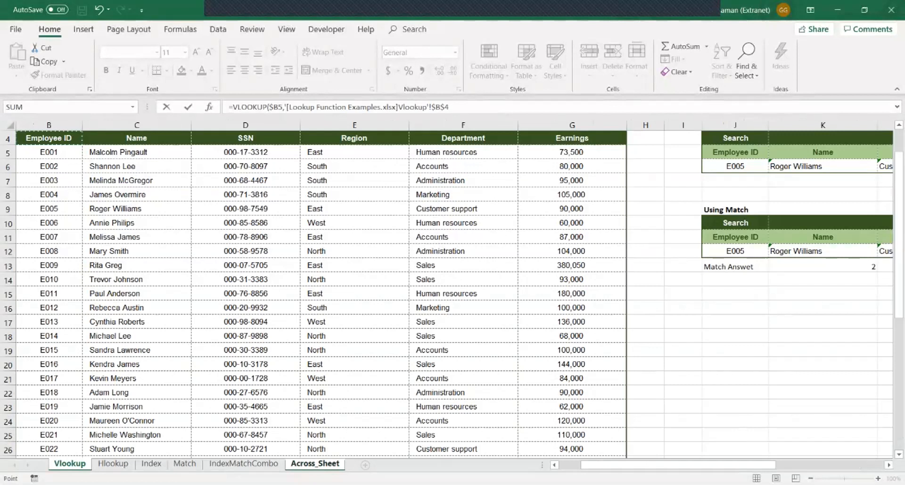
left_click_drag(49, 137, 626, 453)
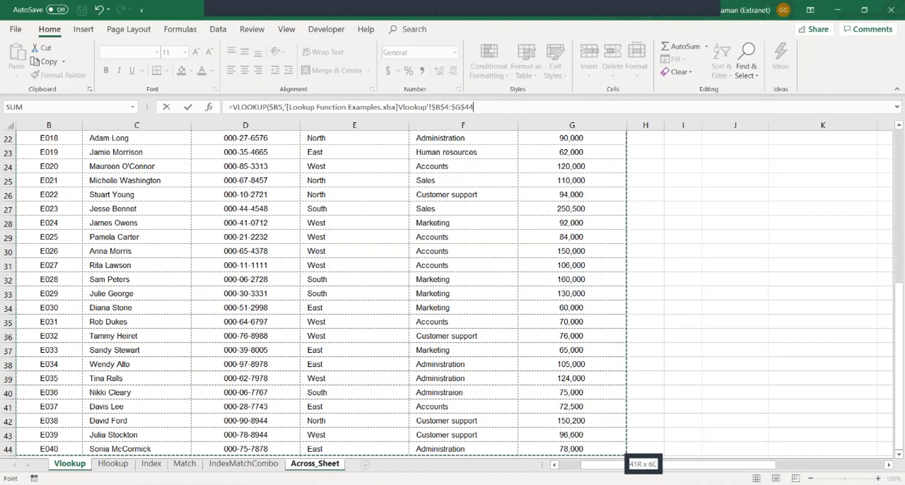
key("F2")
type(",")
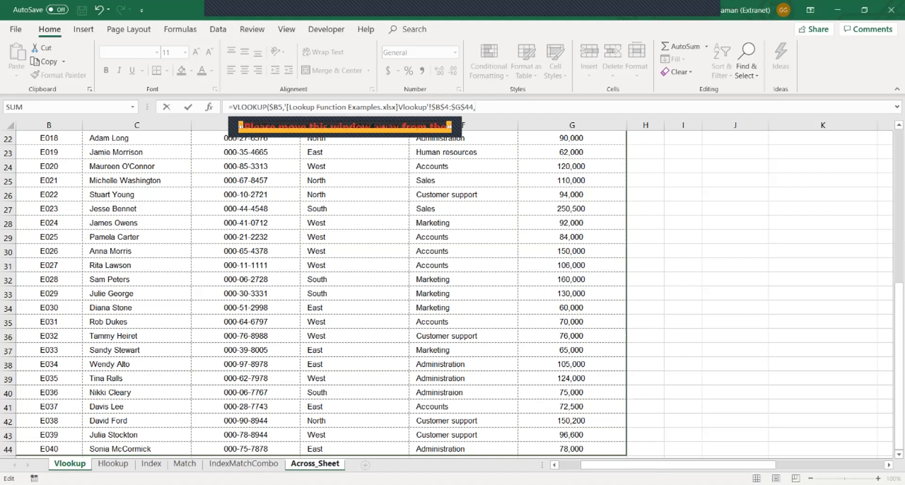
- Back in Book4, nest a MATCH as the column index with the row-locked Name header C$4 as lookup value
key("alt+Tab")
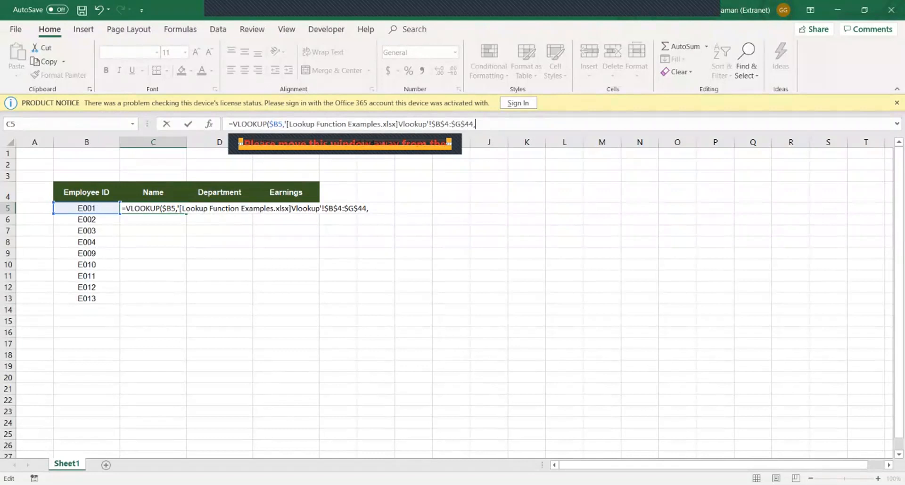
type("ma")
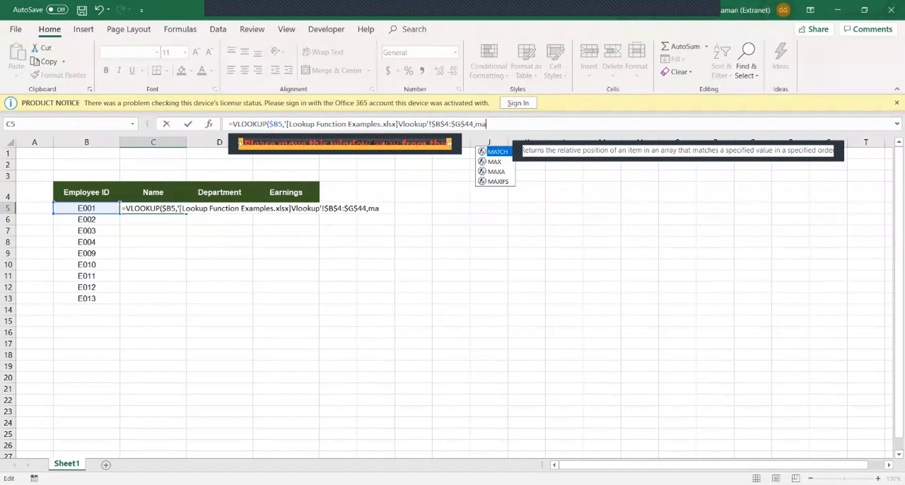
key("Tab")
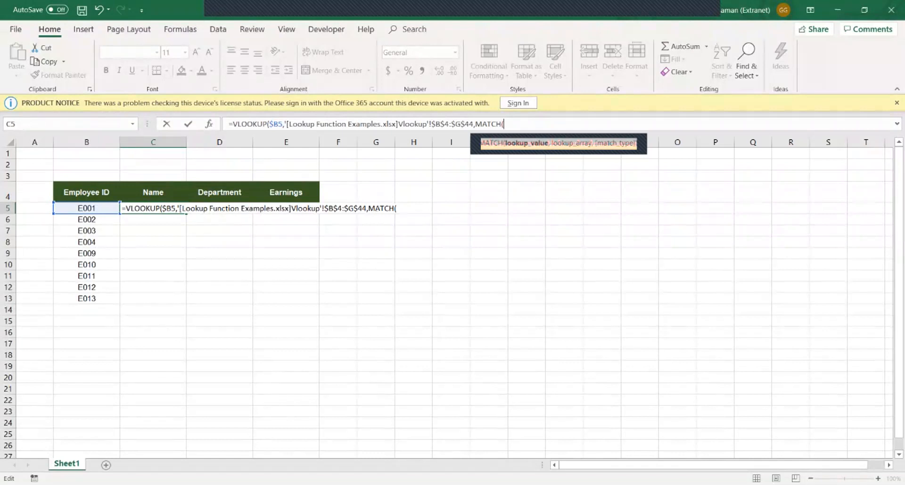
left_click(153, 192)
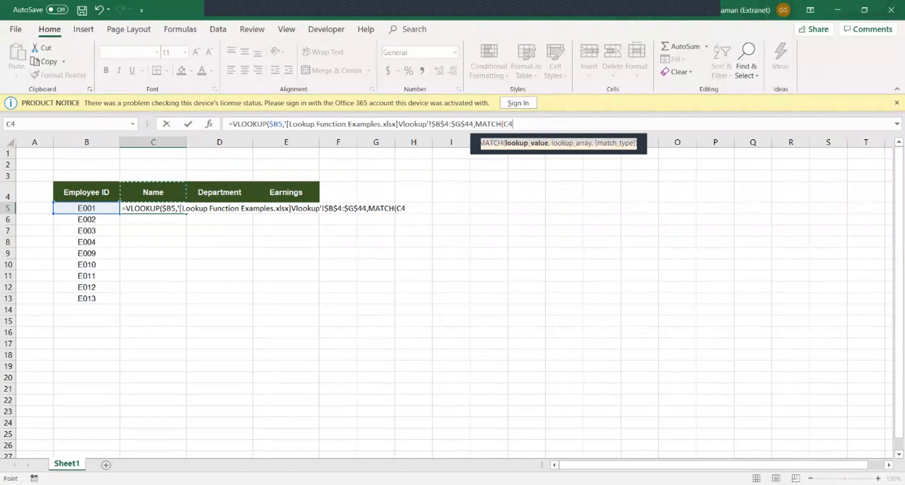
key("F4")
key("F4")
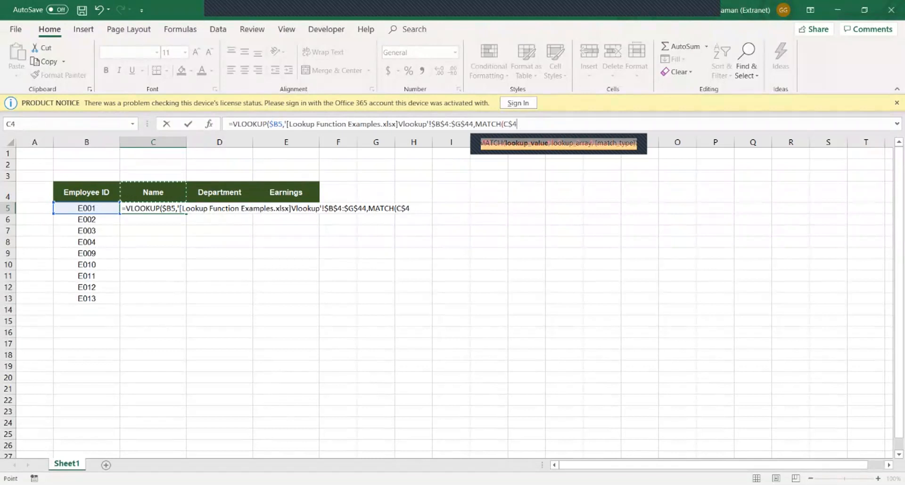
type(",")
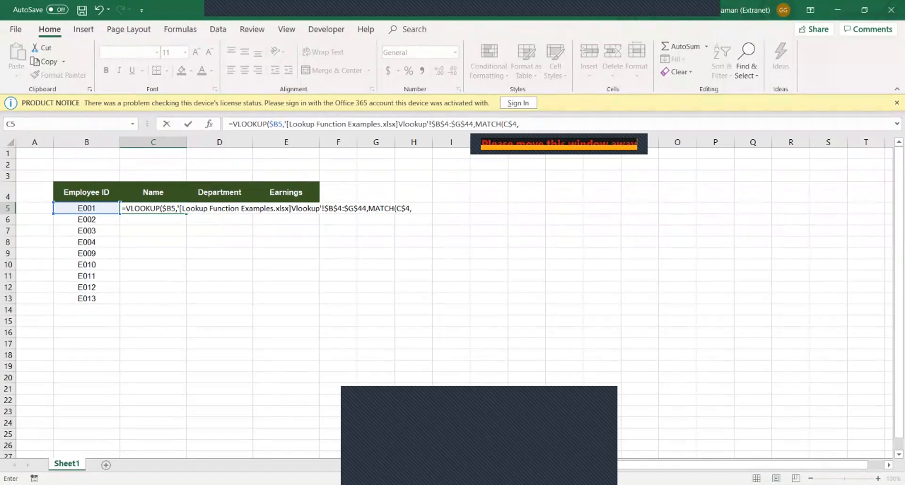
- Complete the MATCH with the Lookup Function Examples.xlsx Vlookup header row $B$4:$G$4 and match type 0, and finish the VLOOKUP with range lookup 0
key("alt+Tab")
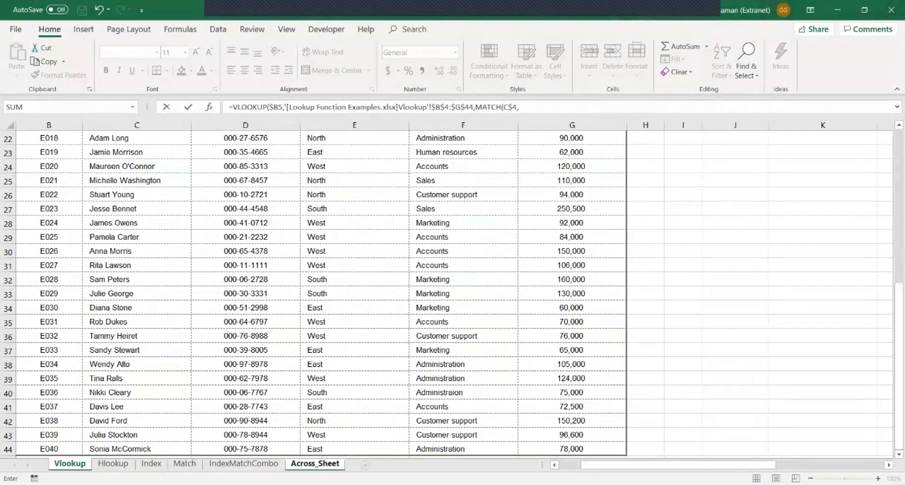
key("ctrl+Up")
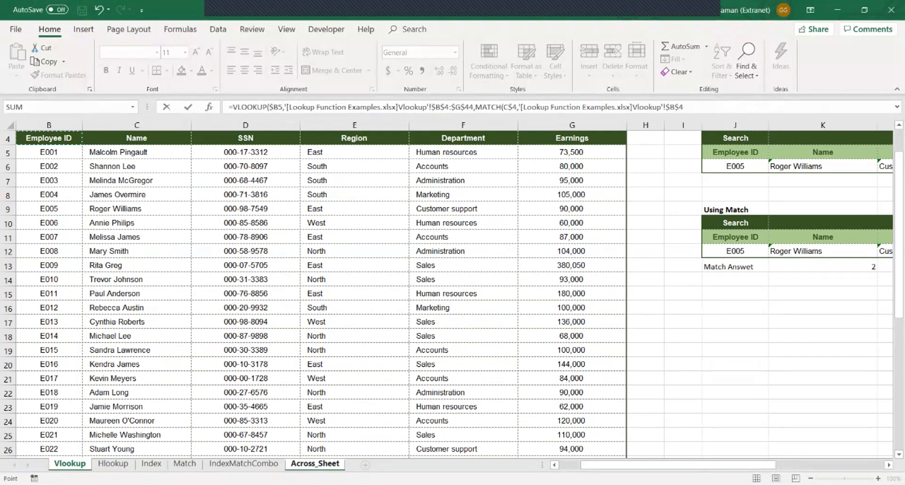
key("ctrl+shift+Right")
key("F2")
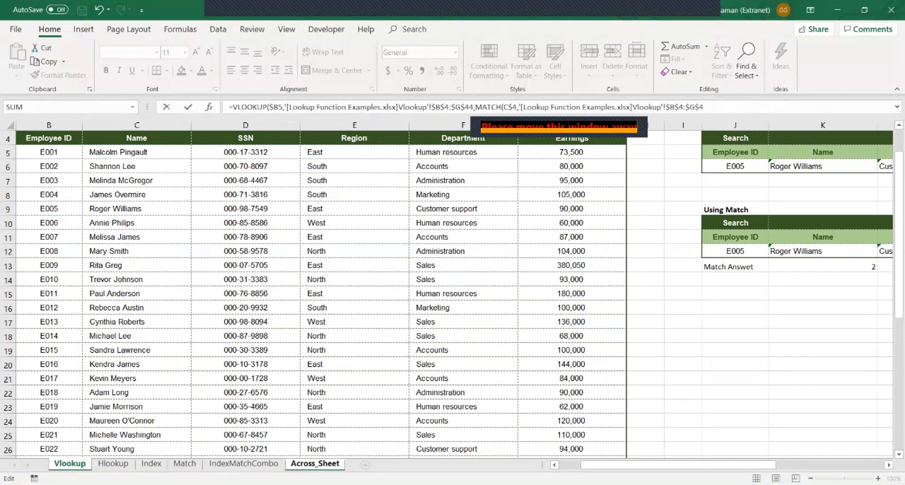
type(",0")
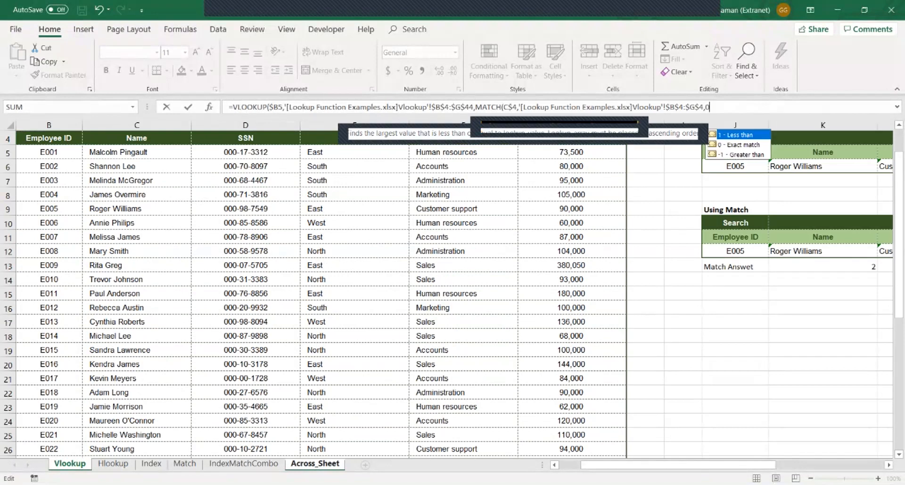
type("),0")
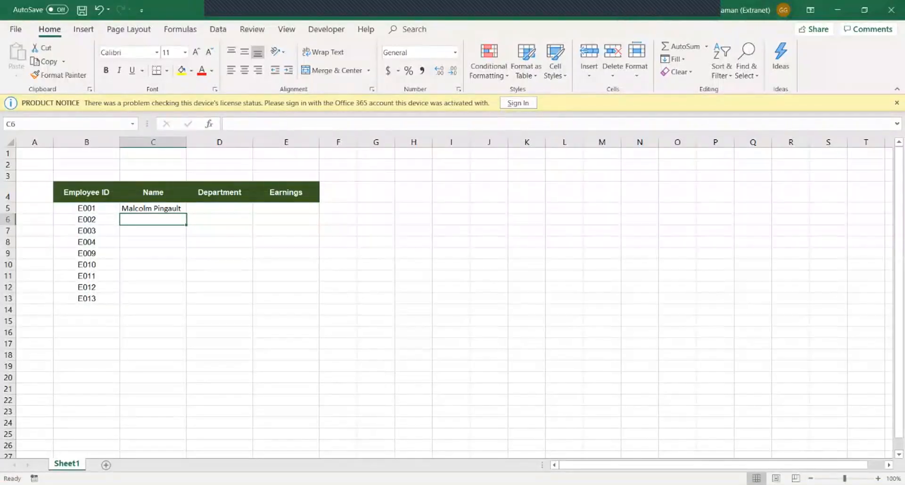
- Fill the C5 lookup formula into the whole Name, Department and Earnings range C5:E13
left_click(152, 209)
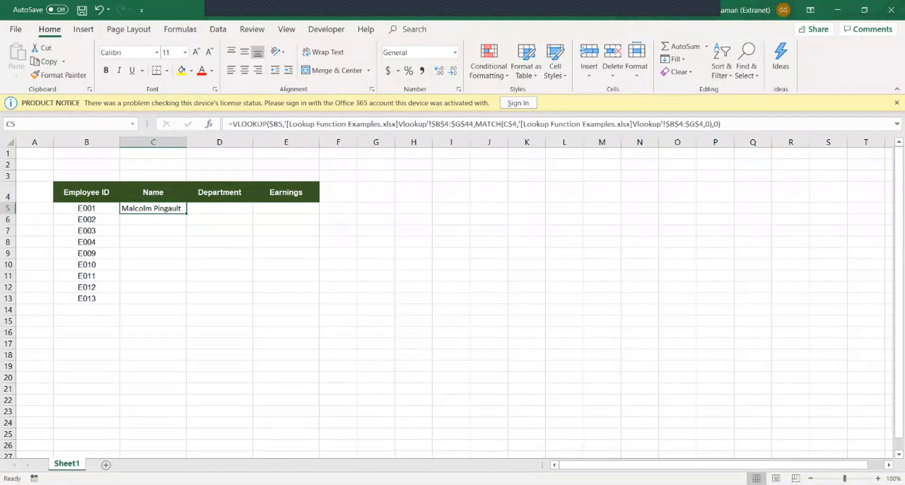
key("F2")
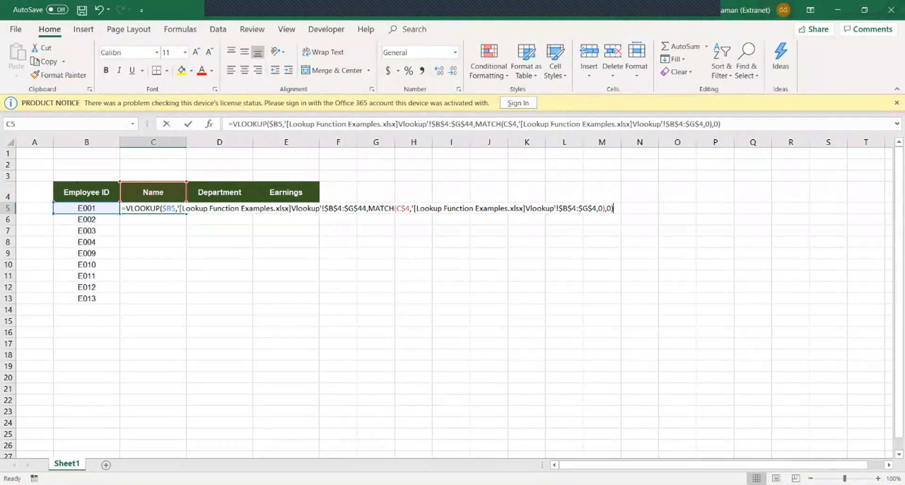
left_click(155, 208)
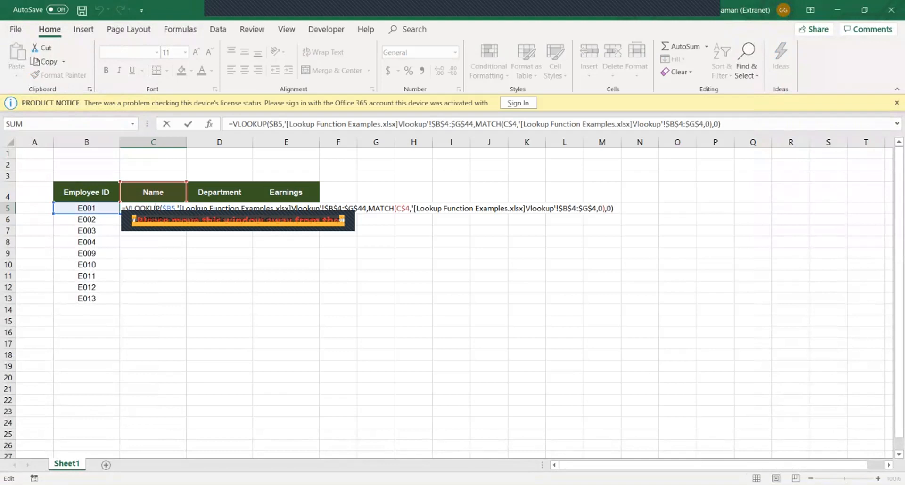
key("Return")
left_click_drag(153, 208, 286, 298)
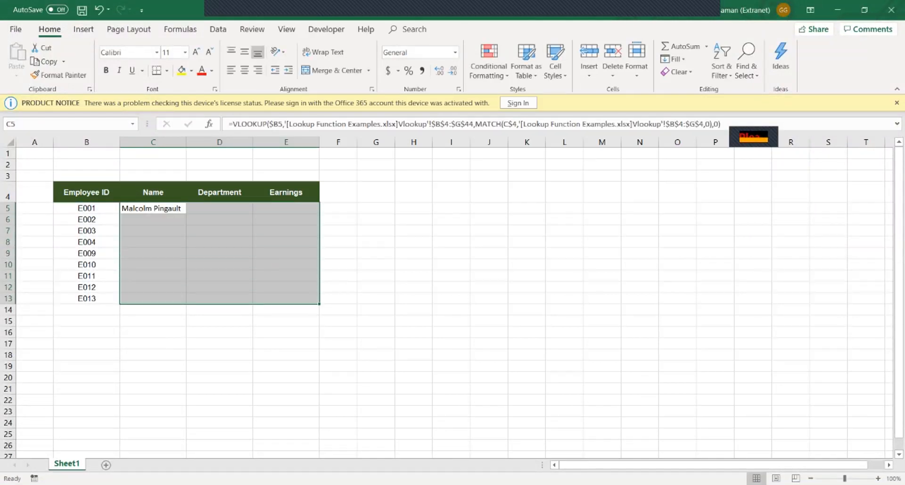
key("ctrl+Return")
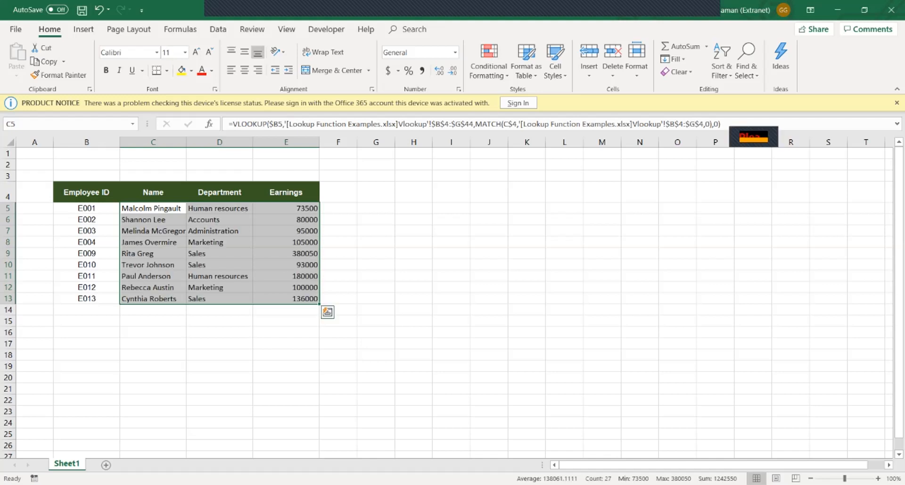
left_click(220, 208)
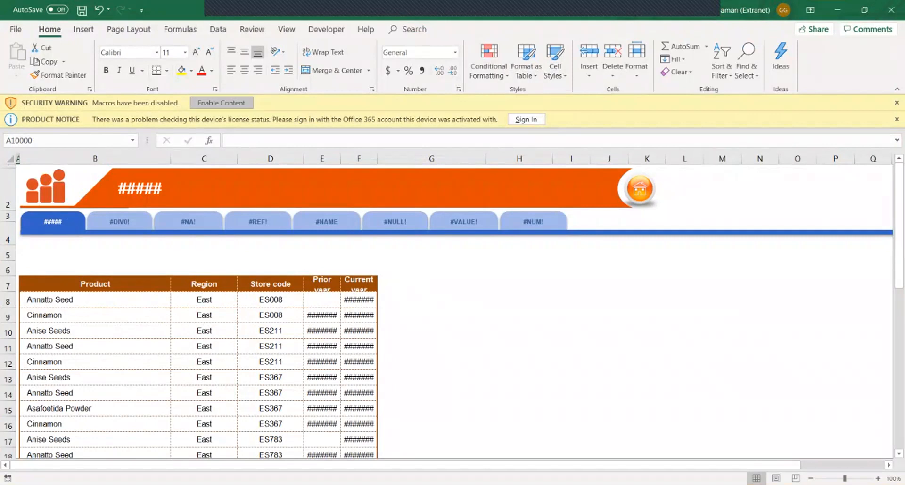
- Enable the macros in the Different Type of Errors training workbook and go to its ##### sheet
left_click(221, 103)
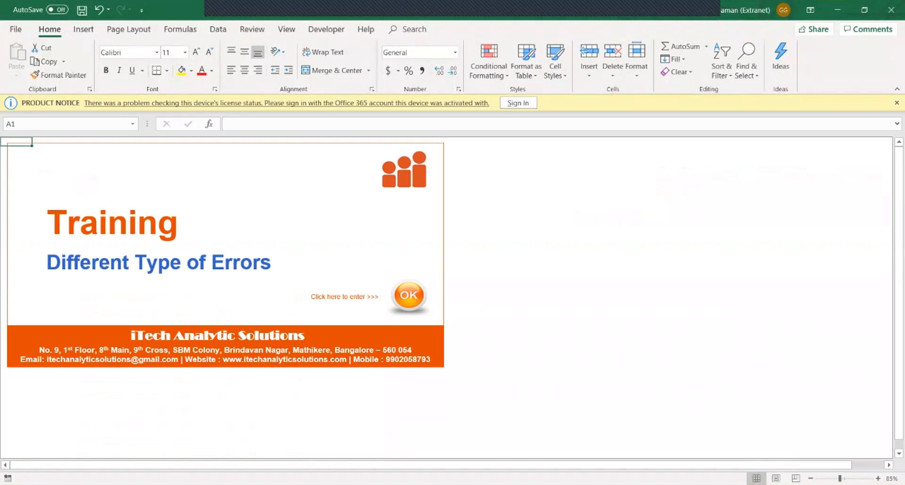
key("ctrl+Page_Down")
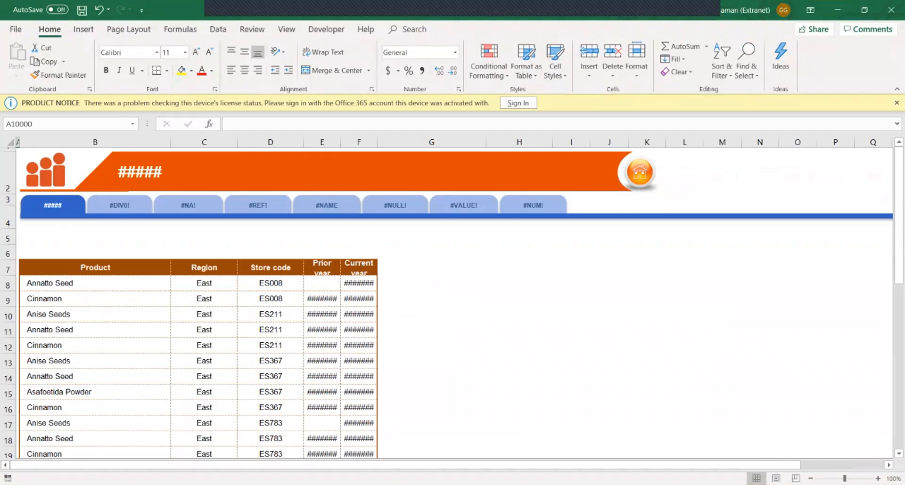
- Dismiss the product notice about the device's license status on the ##### sheet
left_click(96, 267)
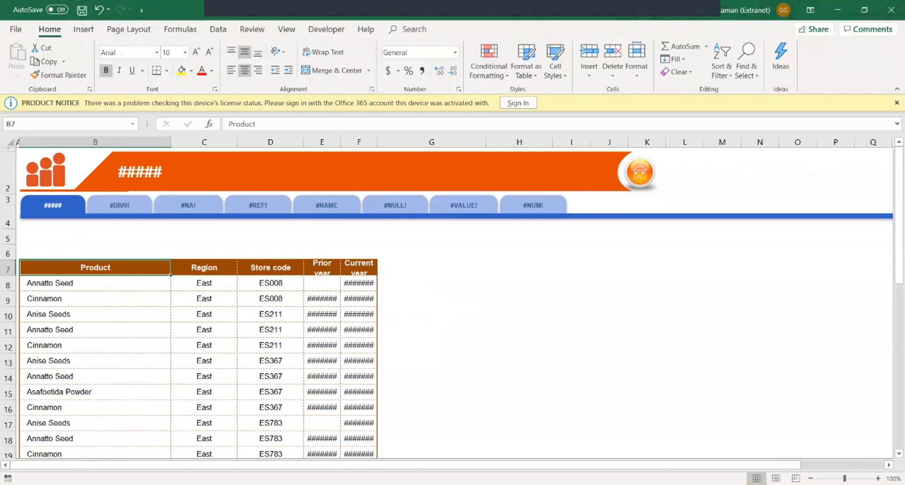
left_click(896, 102)
left_click(571, 344)
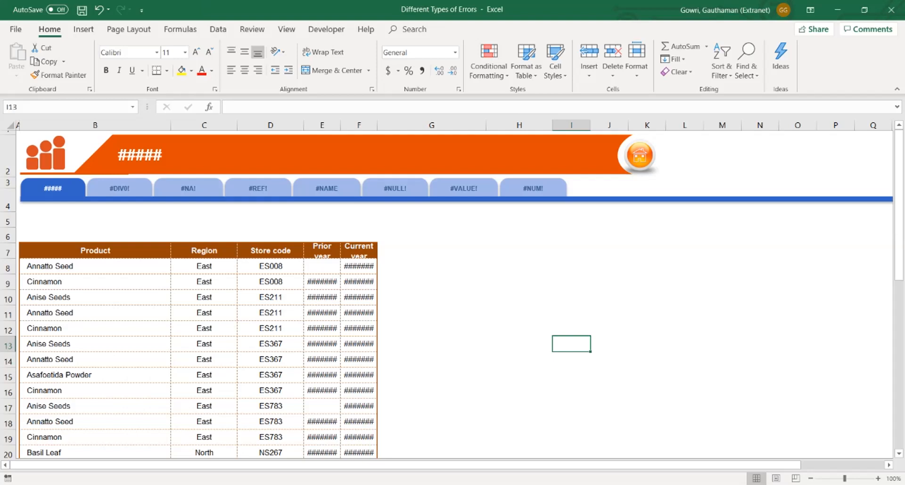
- Autofit the Current year and Prior year columns, and go to the first Growth (%) cell F8 on the #DIV0! sheet
left_click_drag(322, 281, 359, 281)
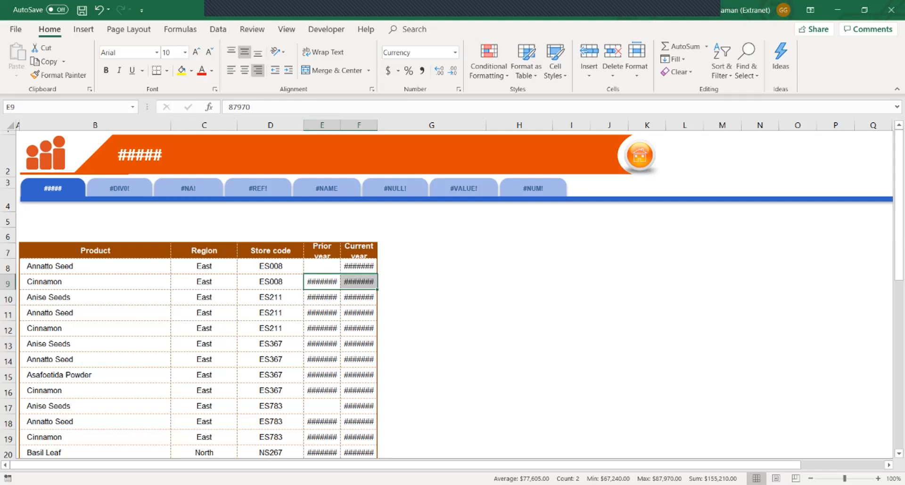
double_click(377, 125)
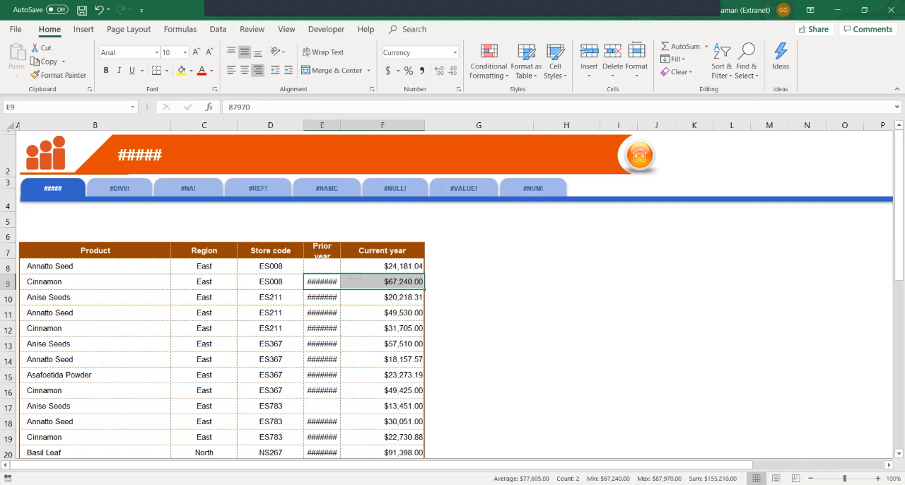
double_click(341, 125)
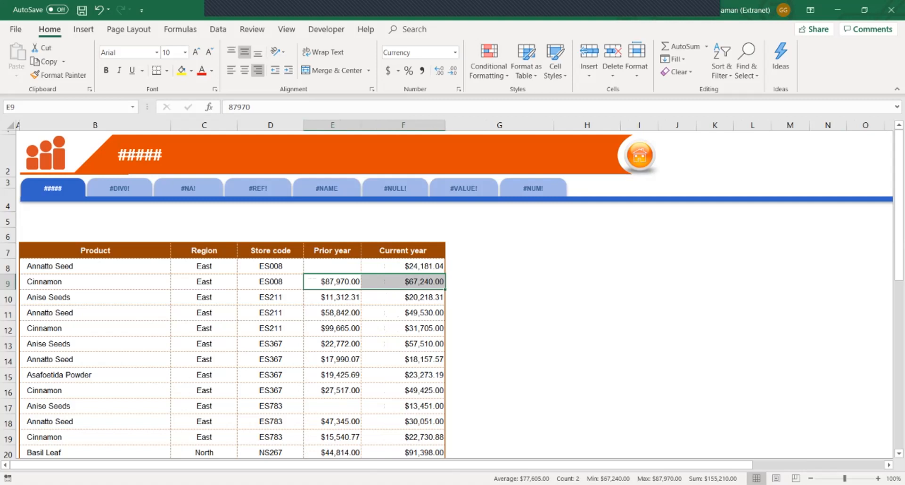
key("ctrl+Page_Down")
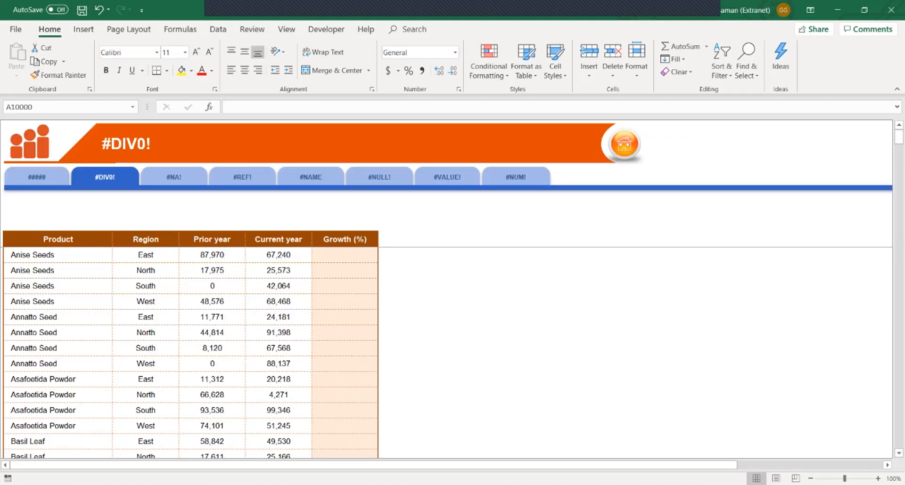
left_click(345, 255)
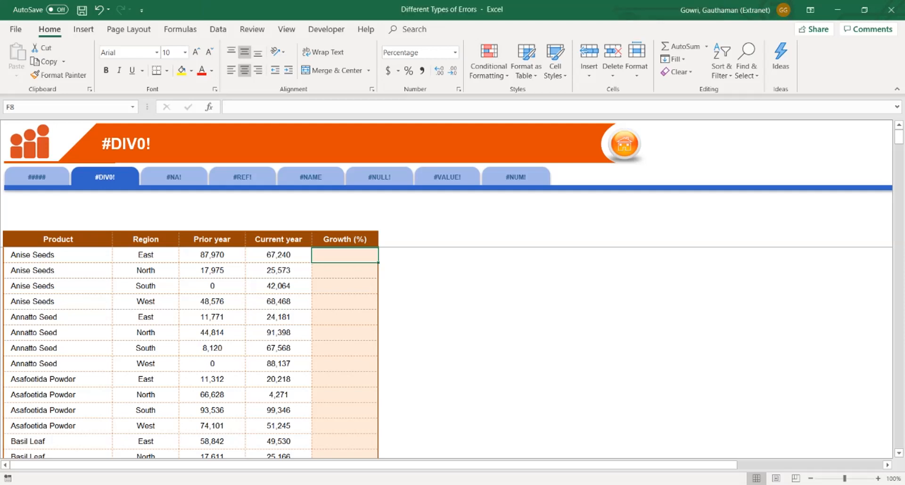
type("=")
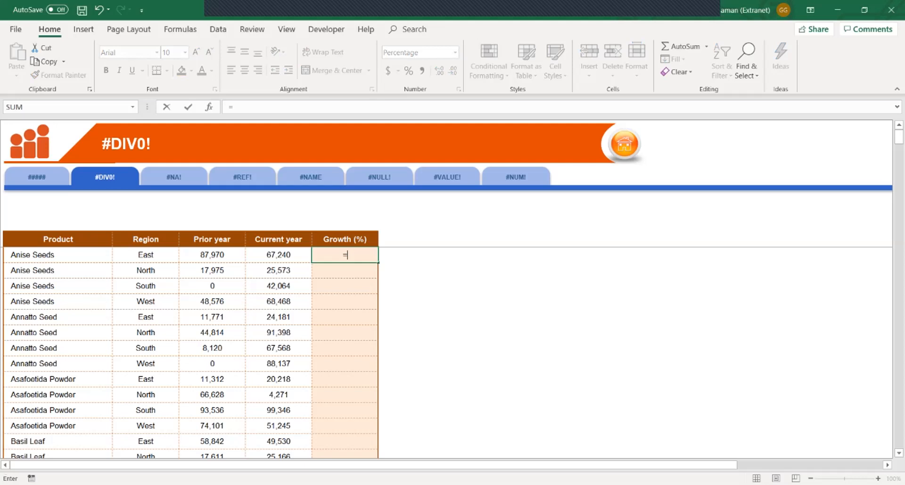
left_click(212, 255)
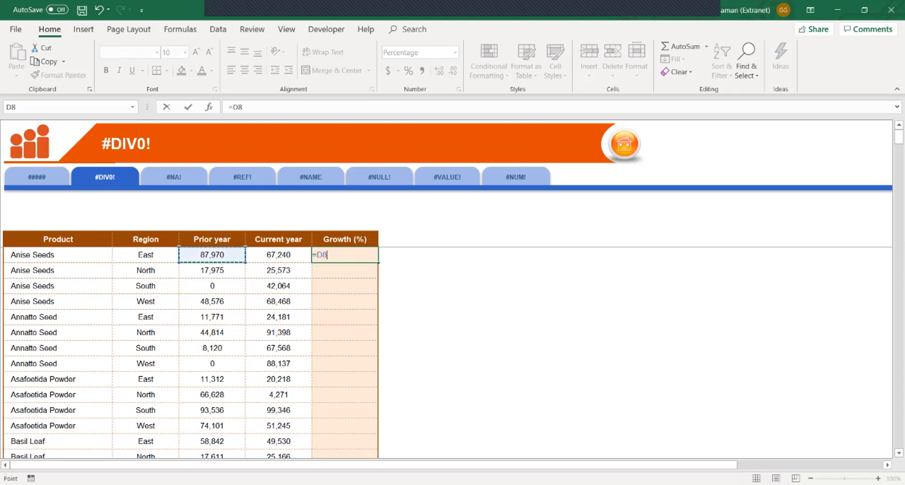
type("/")
left_click(279, 255)
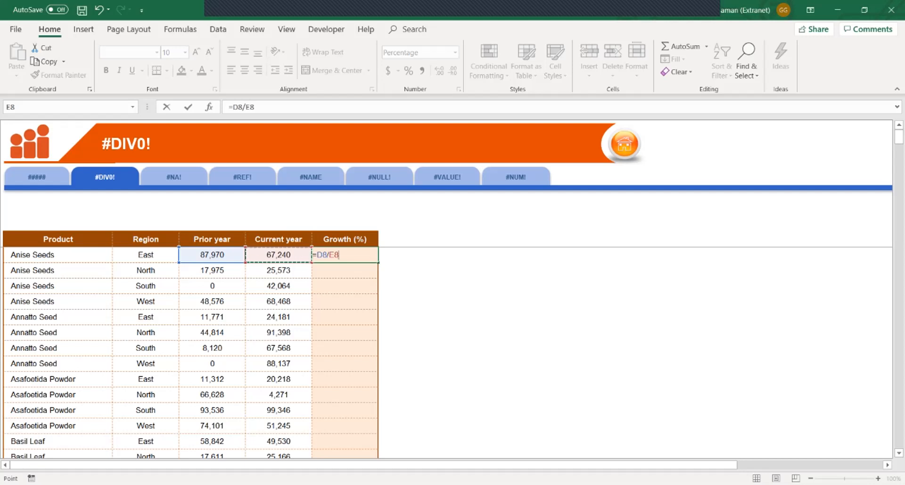
key("Escape")
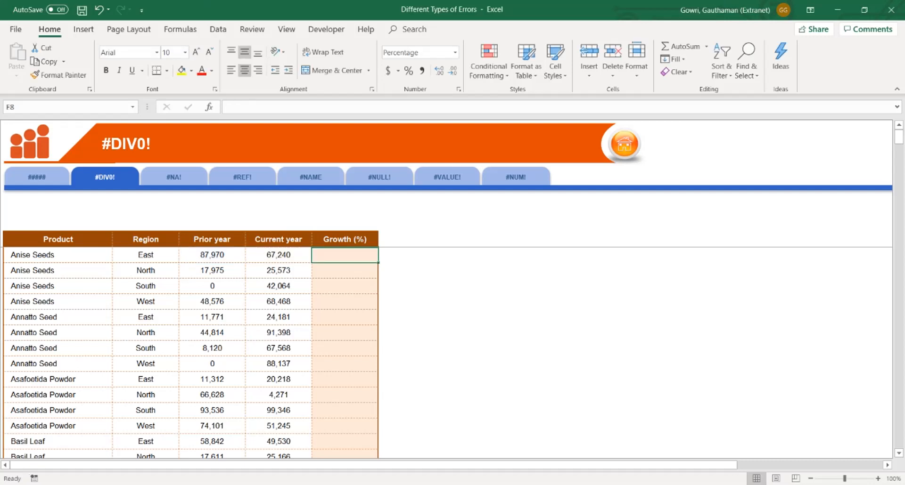
- Calculate Growth (%) in F8 as Current year divided by Prior year with =E8/D8, and fill it down the adjoining rows
type("=")
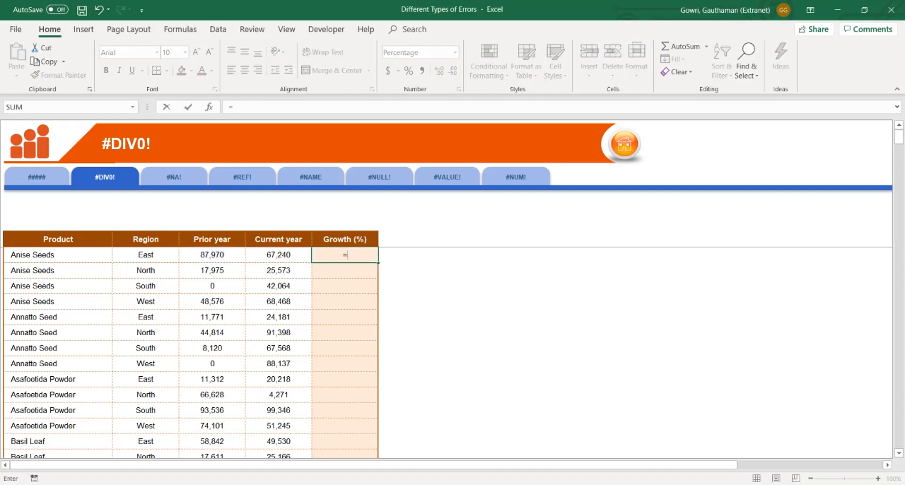
key("Left")
type("/")
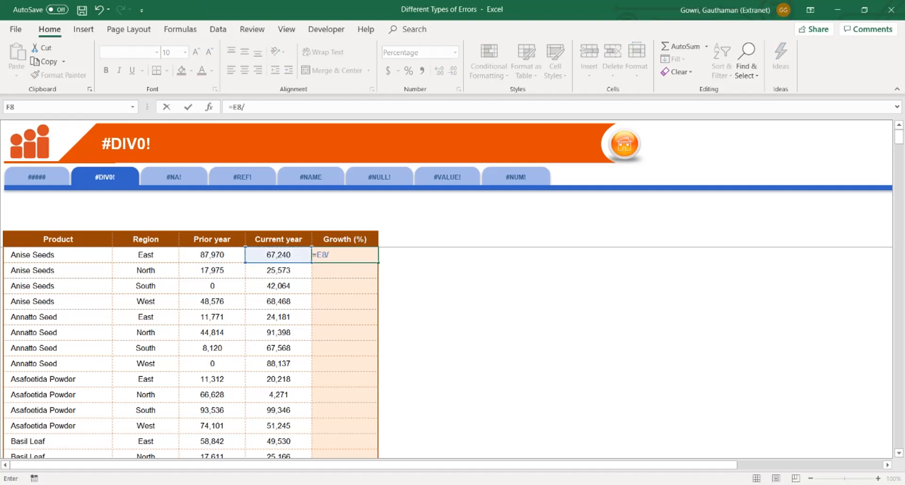
key("Left")
key("Left")
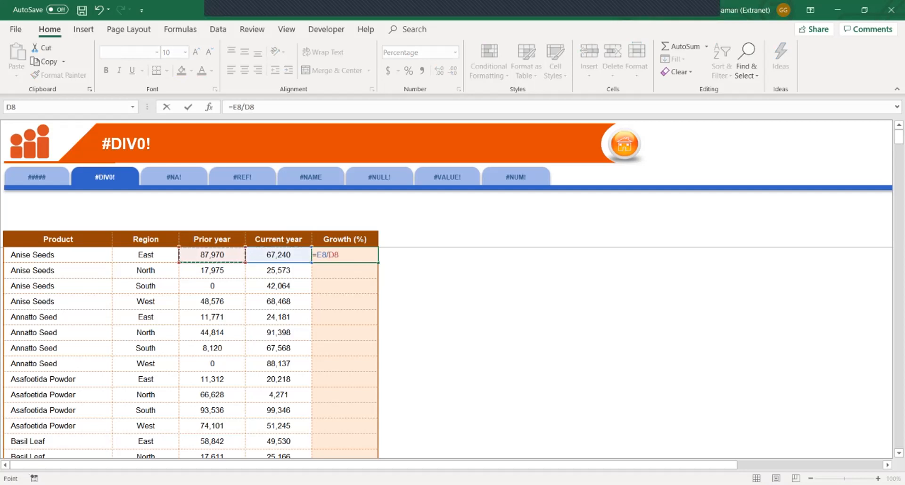
key("Return")
key("Up")
double_click(378, 263)
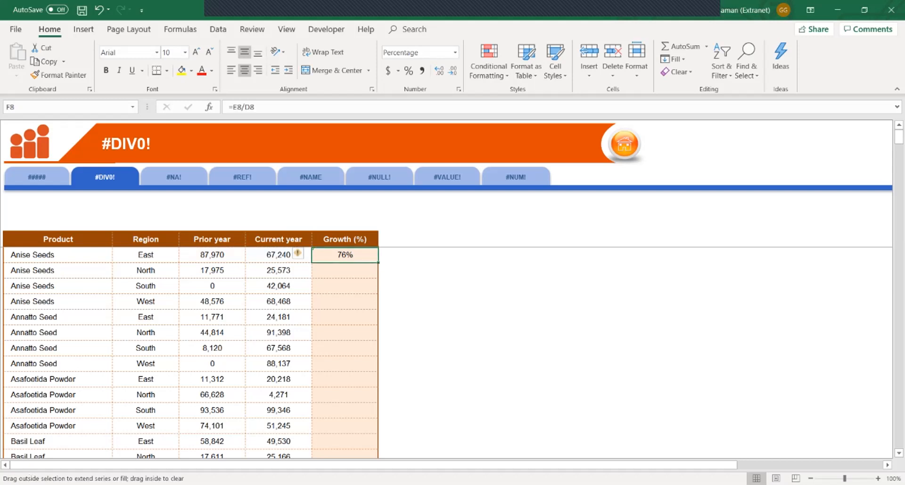
- Check the growth formula in F10 and clear the Prior year value it divides by in D10
double_click(339, 286)
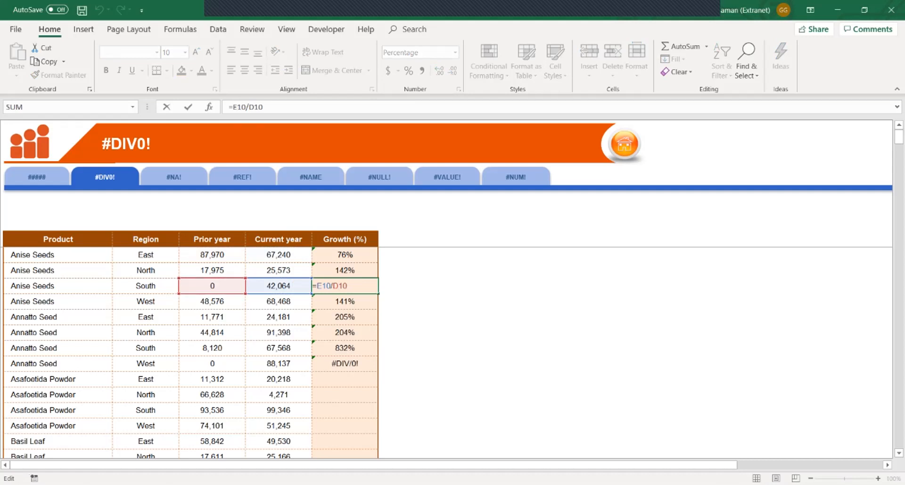
key("Return")
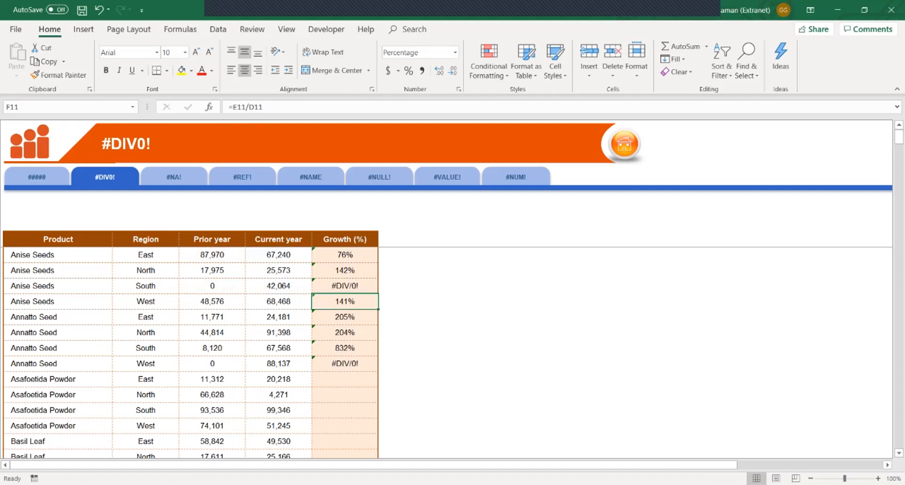
left_click(212, 286)
key("Delete")
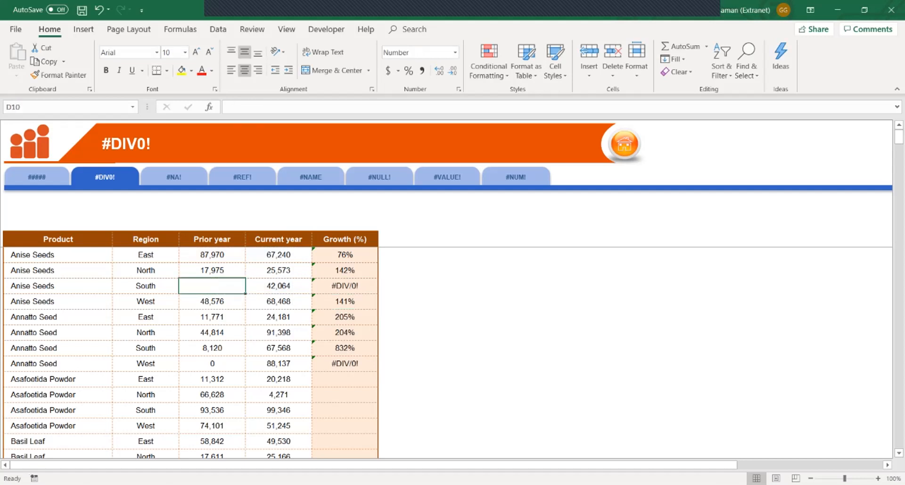
- Set the Prior year value of Anise Seeds South in D10 to 7865
left_click(212, 302)
left_click(212, 286)
type("7865")
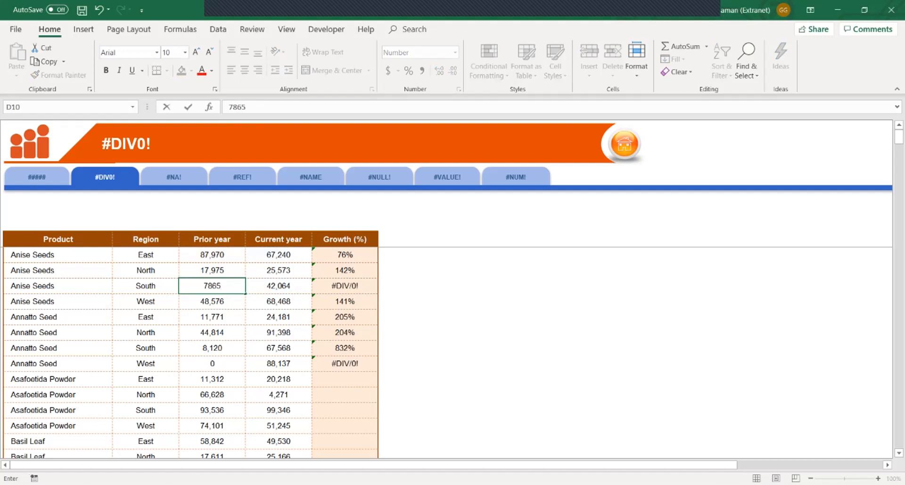
key("Return")
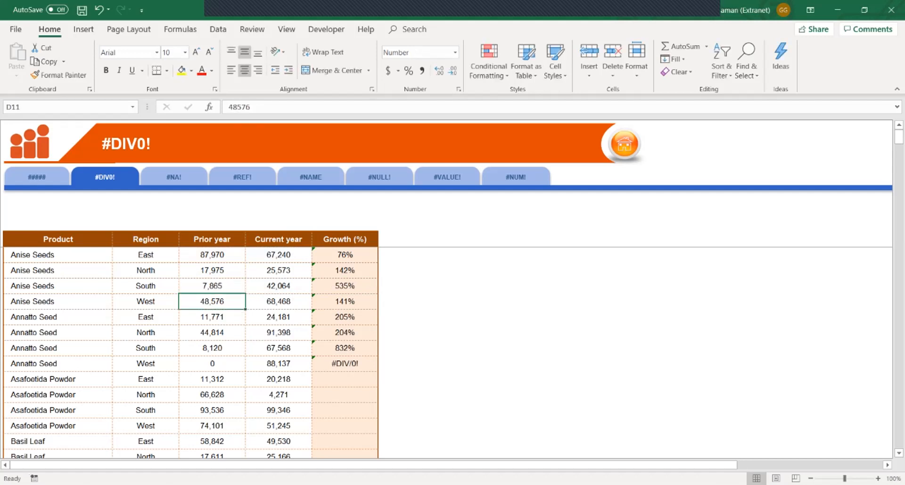
- Replace the Prior year value in D10 with the formula =D9-D9 and review the formula
left_click(212, 286)
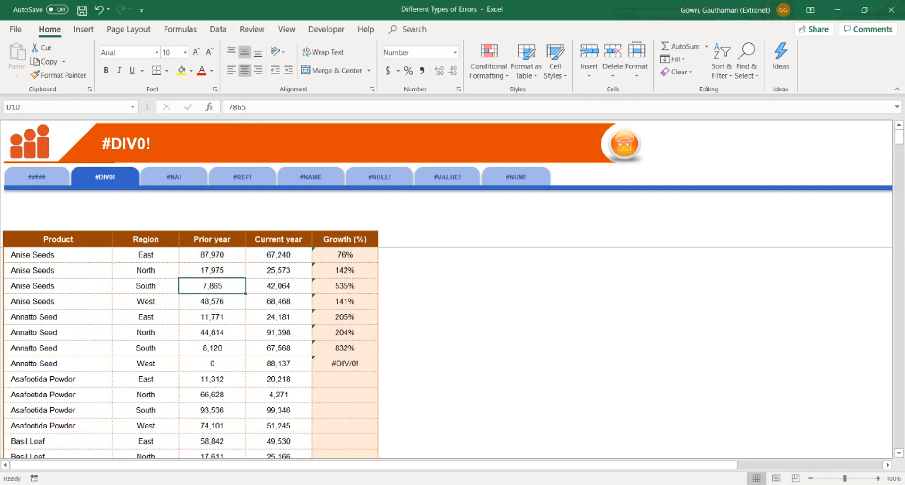
type("=")
key("Up")
type("-")
key("Up")
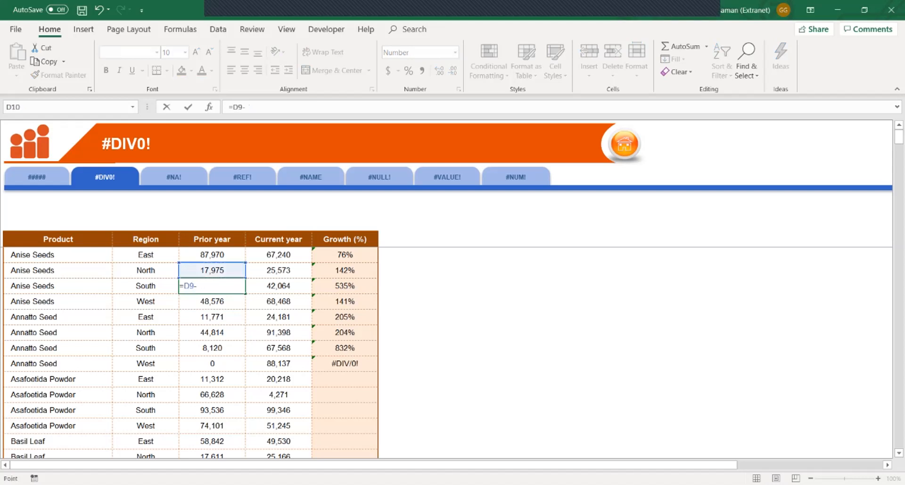
key("Return")
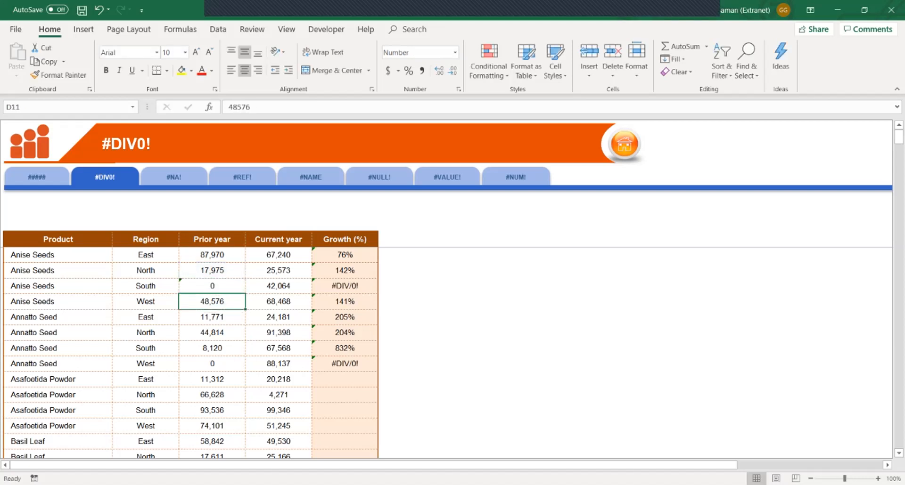
key("Up")
key("F2")
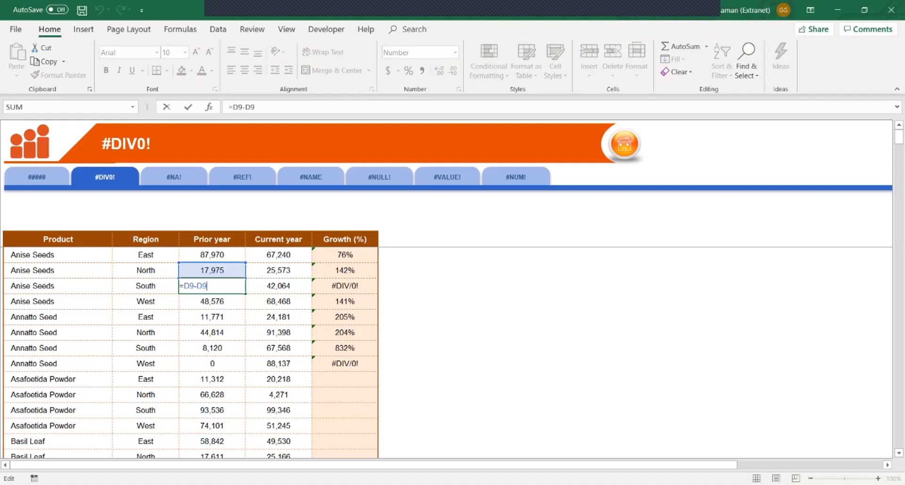
key("Return")
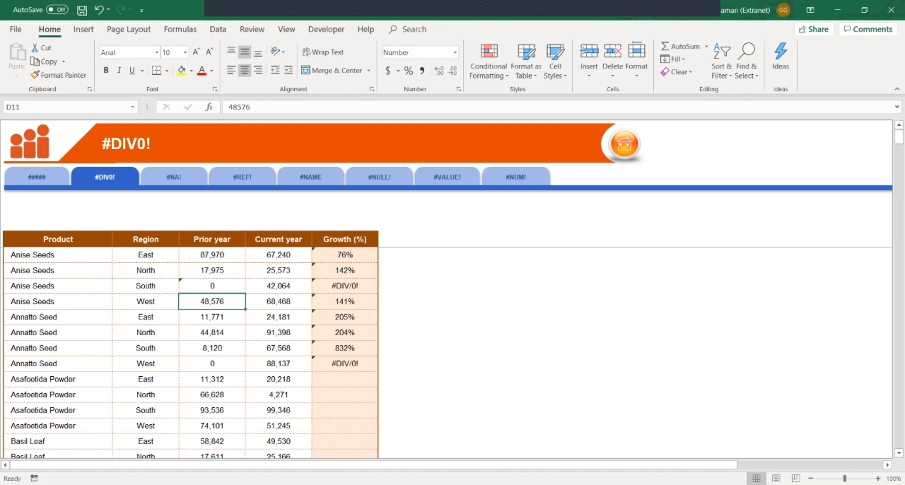
- Go to the #NA! sheet, examine the search Employee ID and the employee table, and select the Name result cell C9
key("ctrl+Page_Down")
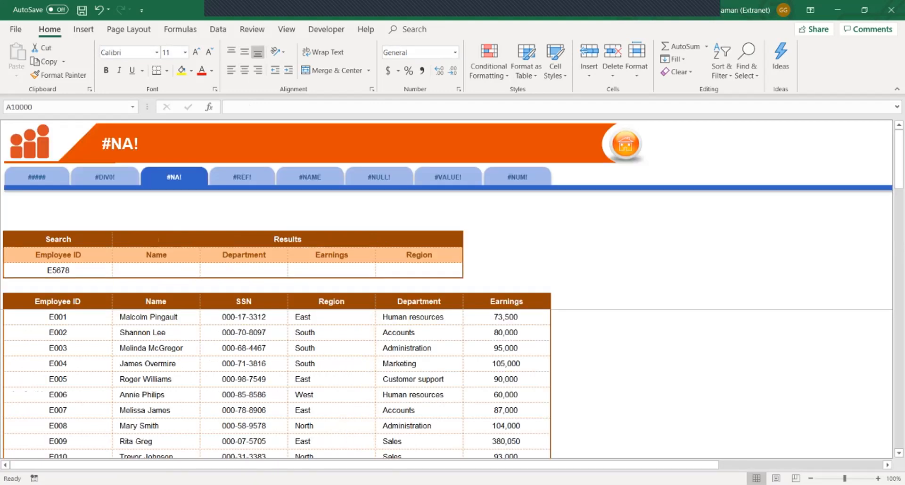
left_click(156, 333)
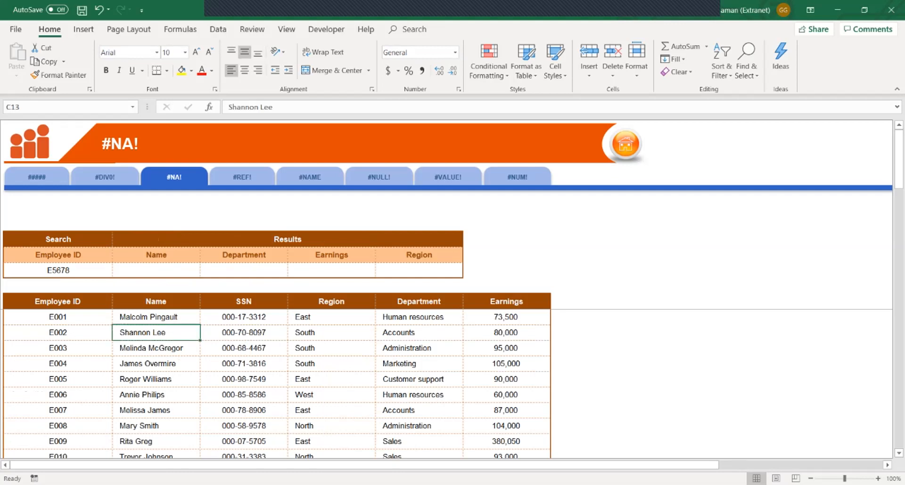
left_click(58, 270)
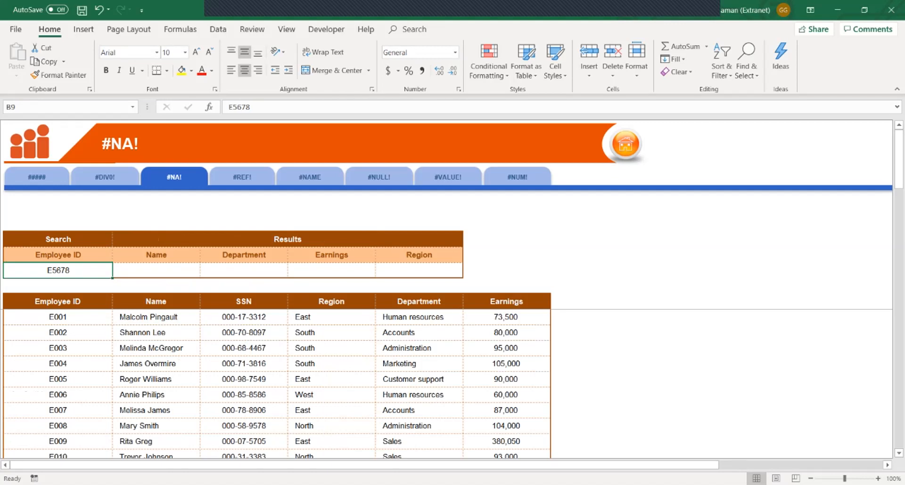
left_click(58, 302)
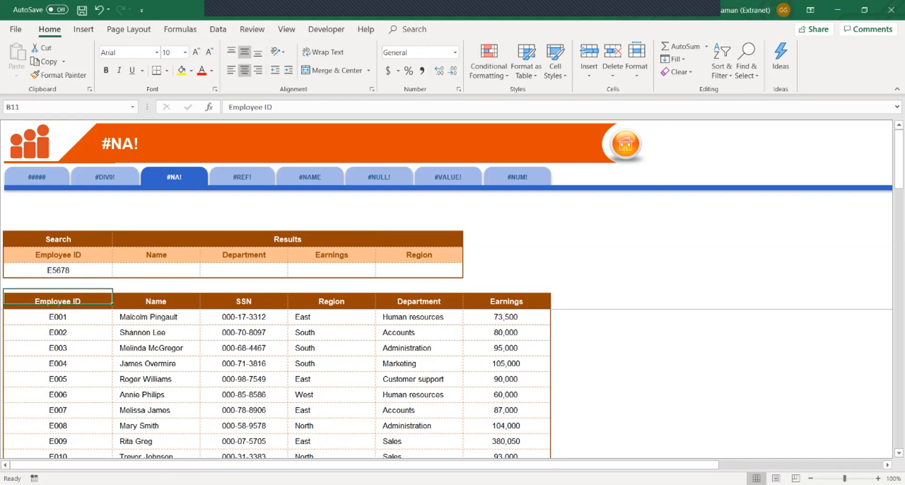
left_click_drag(58, 302, 419, 441)
left_click(244, 380)
left_click(156, 271)
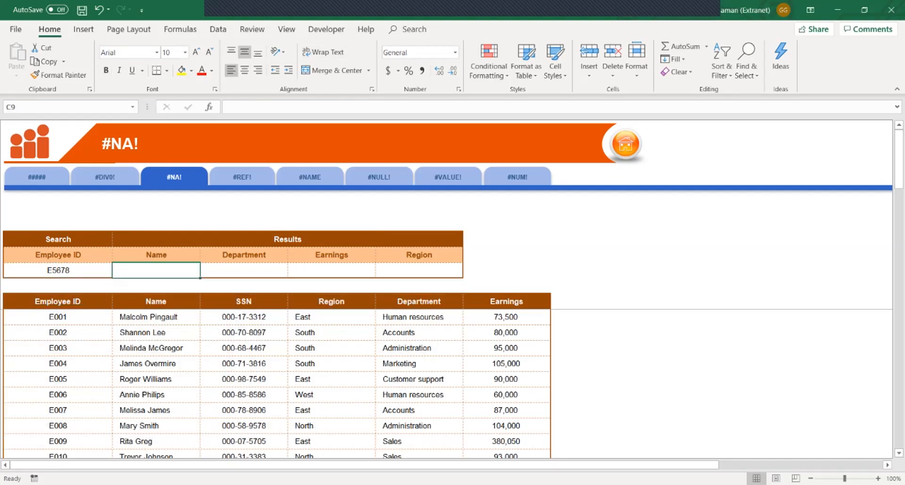
type("=")
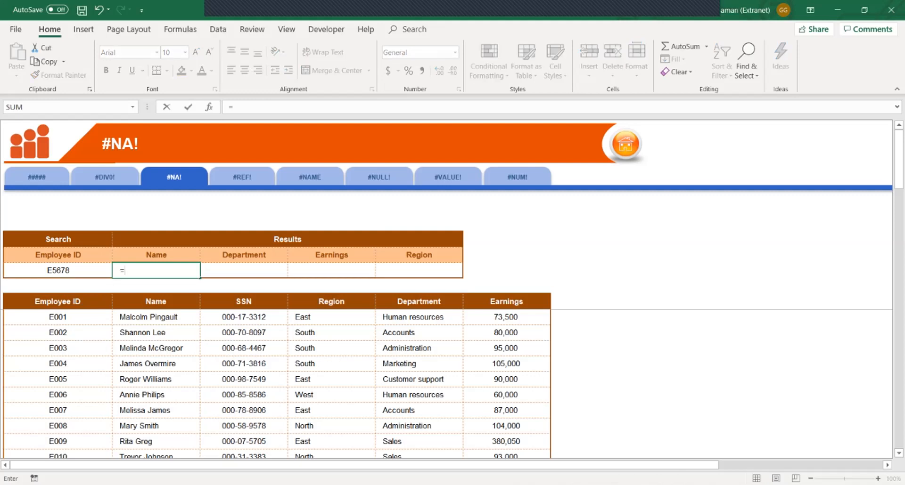
type("vlo")
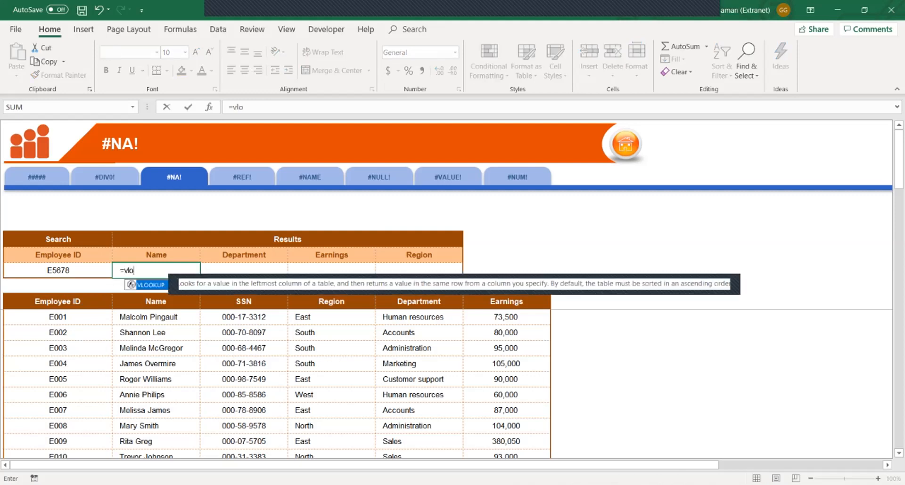
key("Tab")
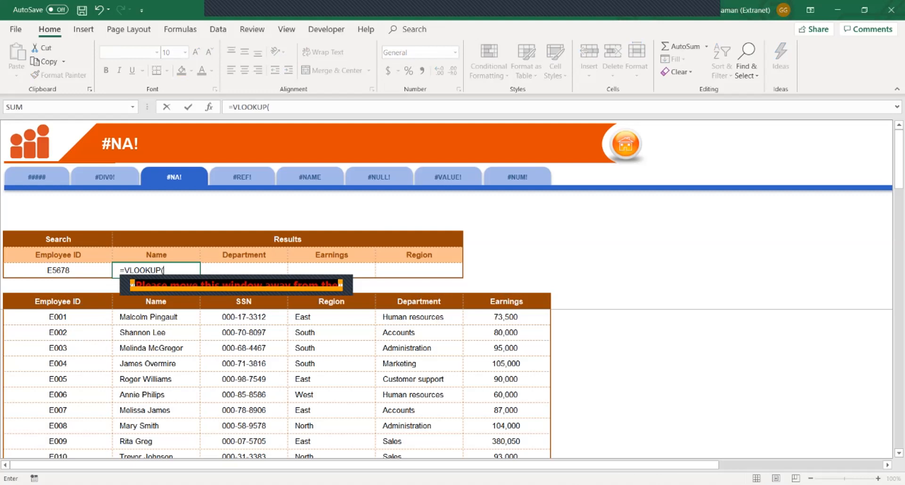
left_click(58, 271)
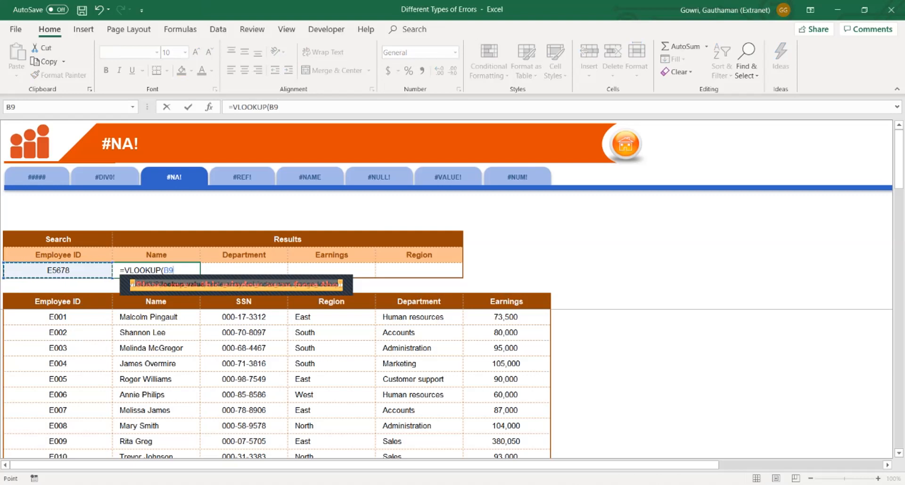
key("Escape")
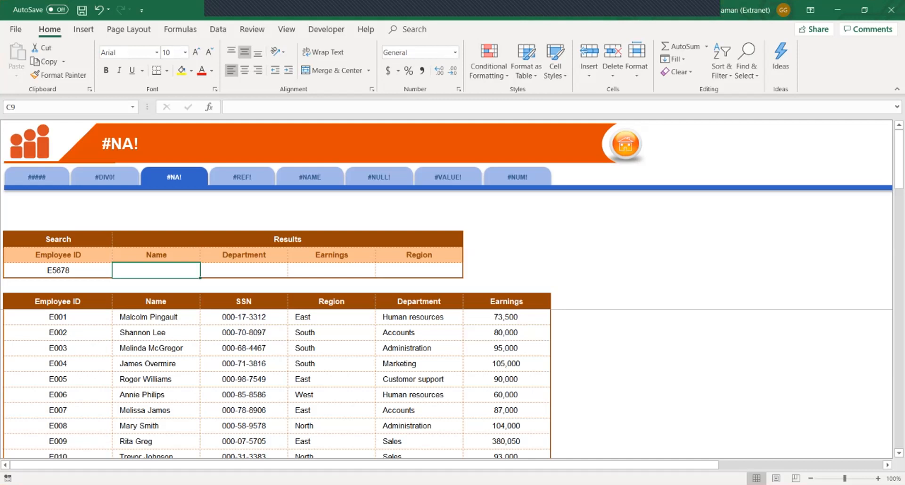
- Enter =VLOOKUP(B9,B11:G51,2,0) in the Name result cell C9 and reselect the cell to review it
type("=")
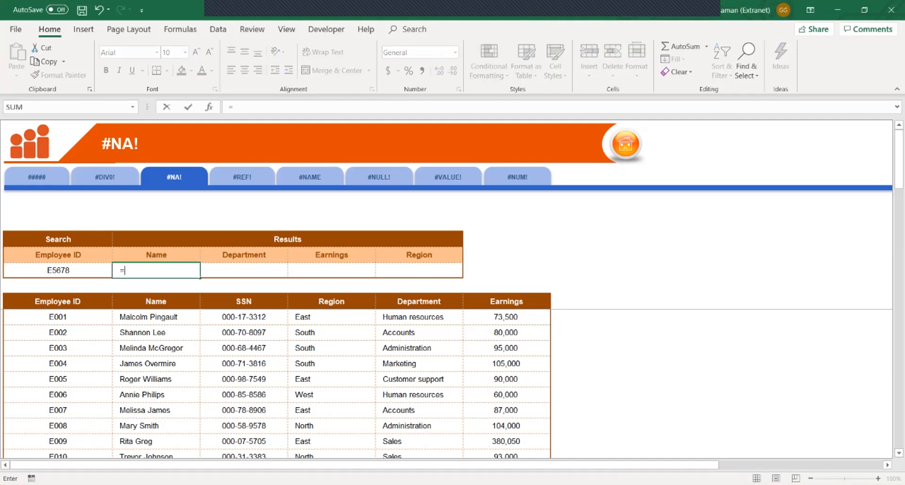
type("vlo")
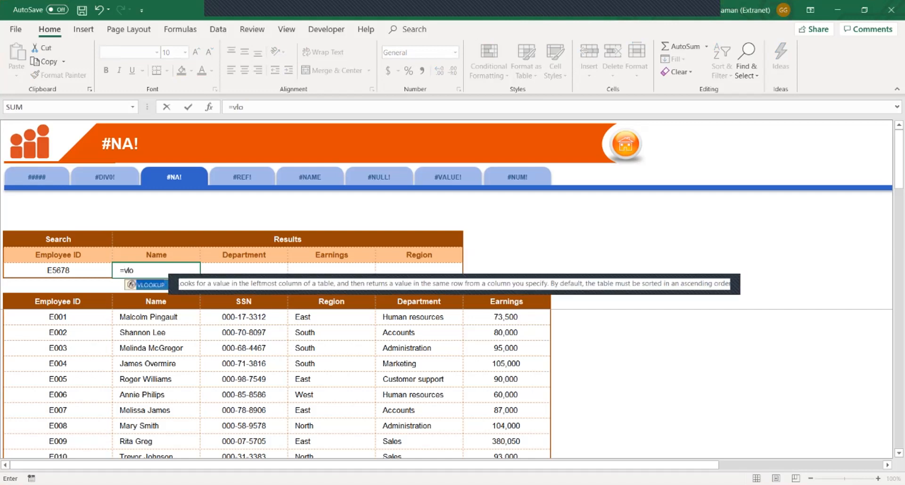
key("Tab")
key("Left")
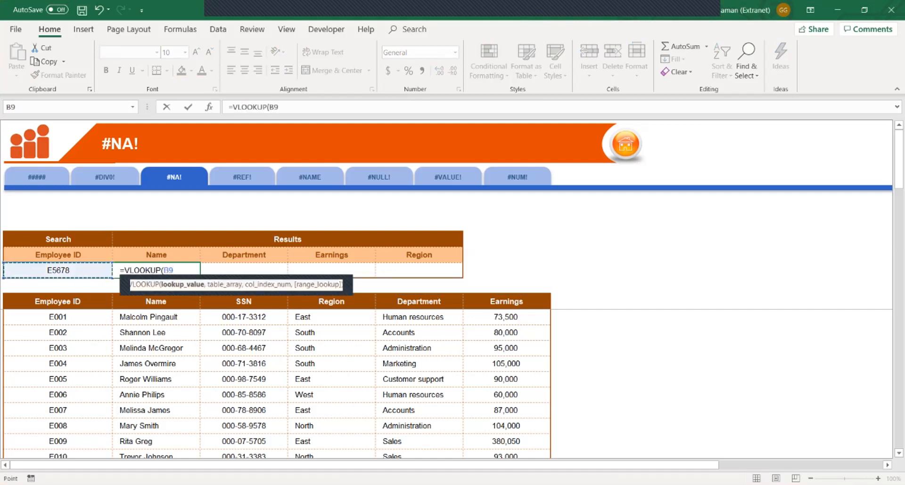
type(",")
left_click(58, 302)
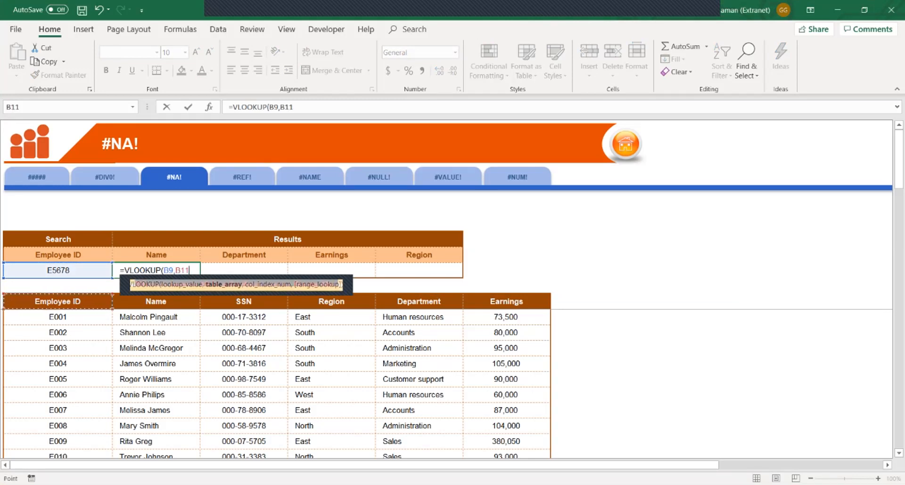
key("ctrl+shift+Right")
key("ctrl+shift+Down")
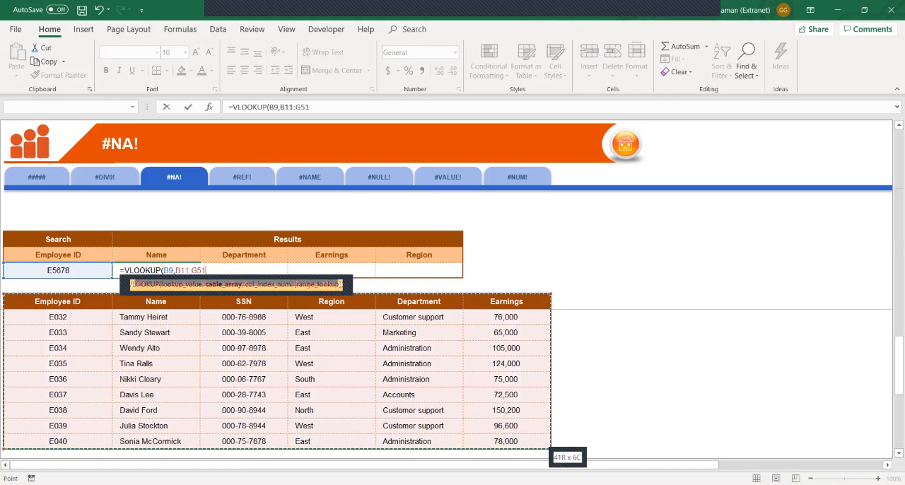
type(",2")
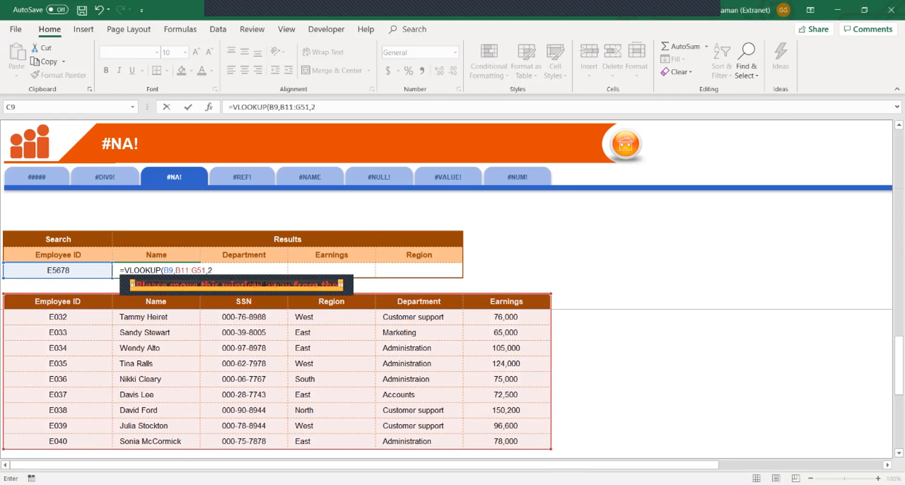
type(",0")
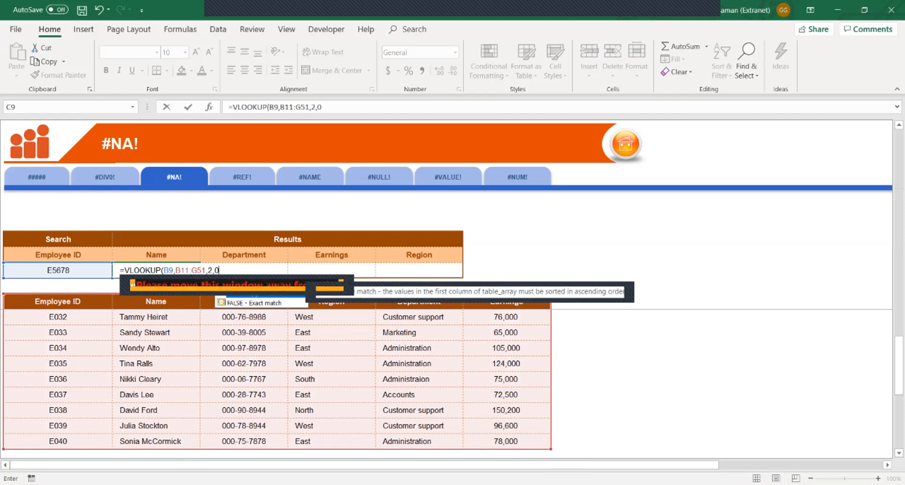
type(")")
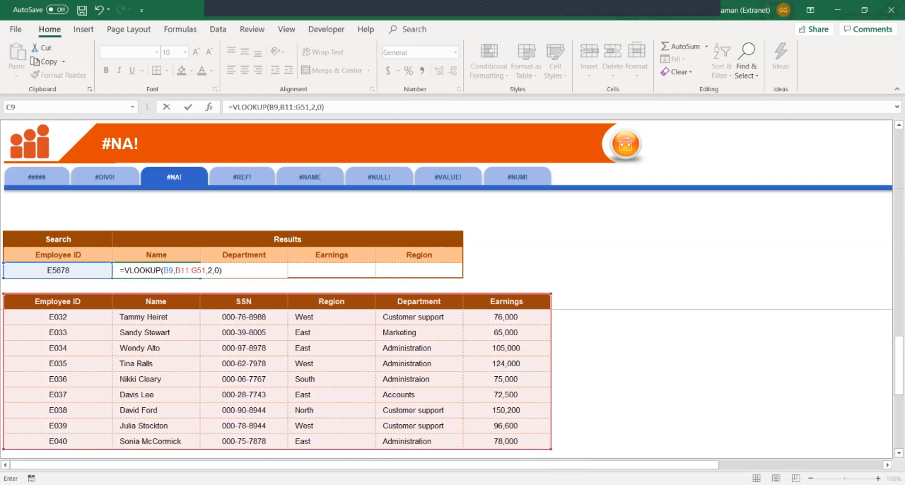
key("Return")
left_click(156, 271)
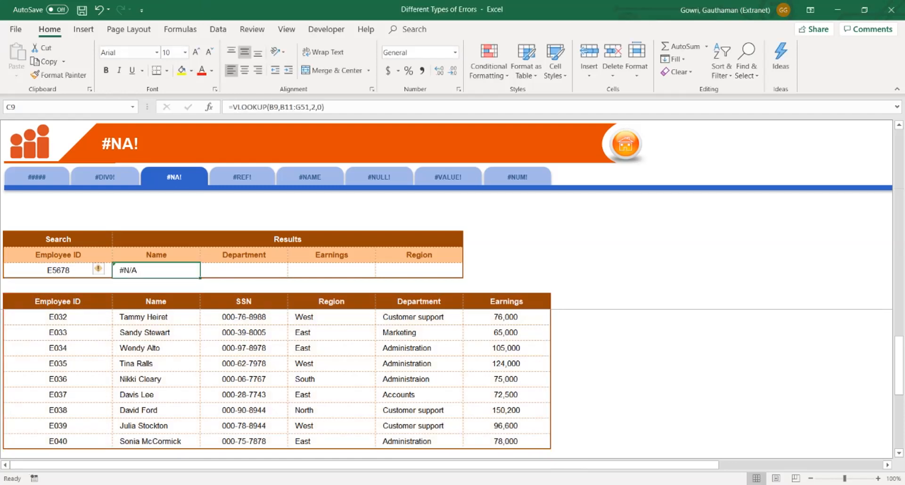
- Set the search Employee ID in B9 to the third listed employee's ID and check the matching record in the employee table
left_click(58, 271)
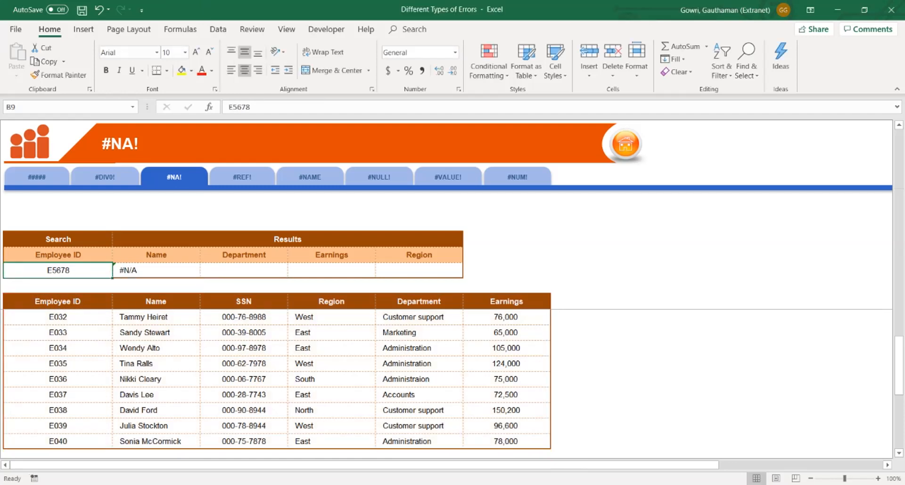
double_click(58, 270)
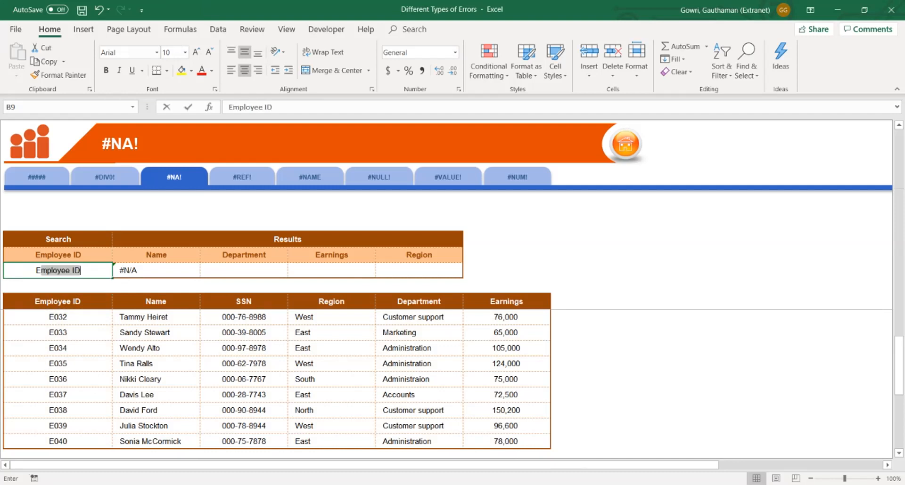
type("E003")
key("Return")
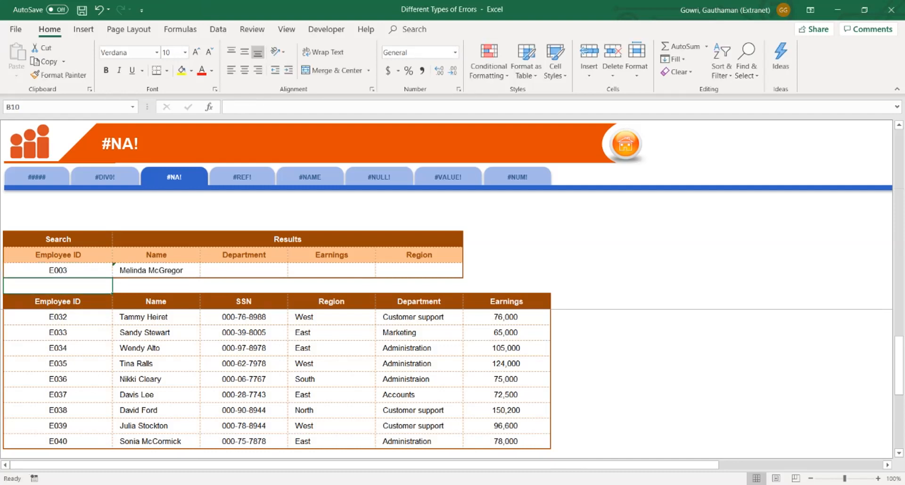
key("Down")
key("Down")
key("Down")
key("Down")
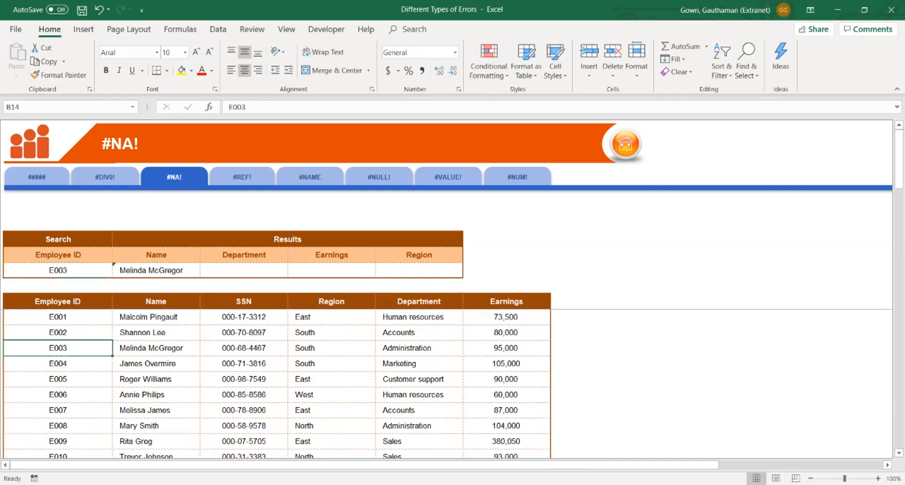
key("Right")
key("Left")
key("Right")
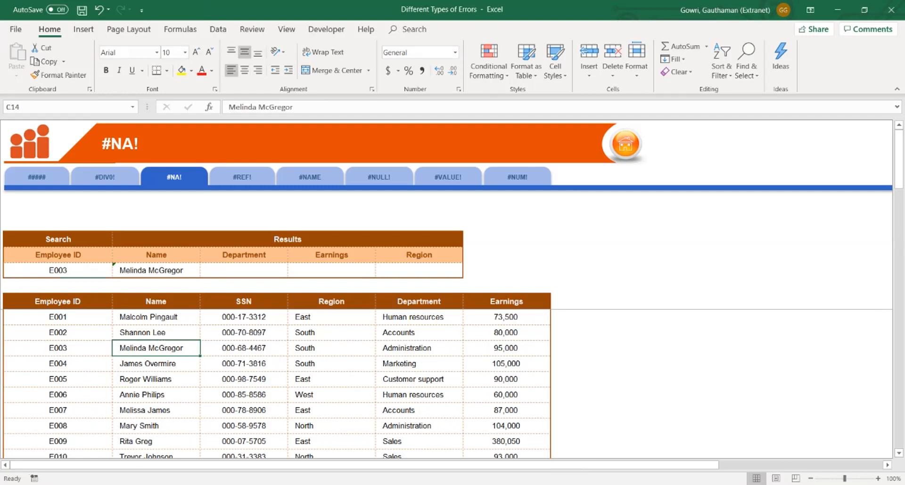
- Set the search Employee ID in B9 to an ID missing from the employee table and go to the #REF! sheet
left_click(58, 270)
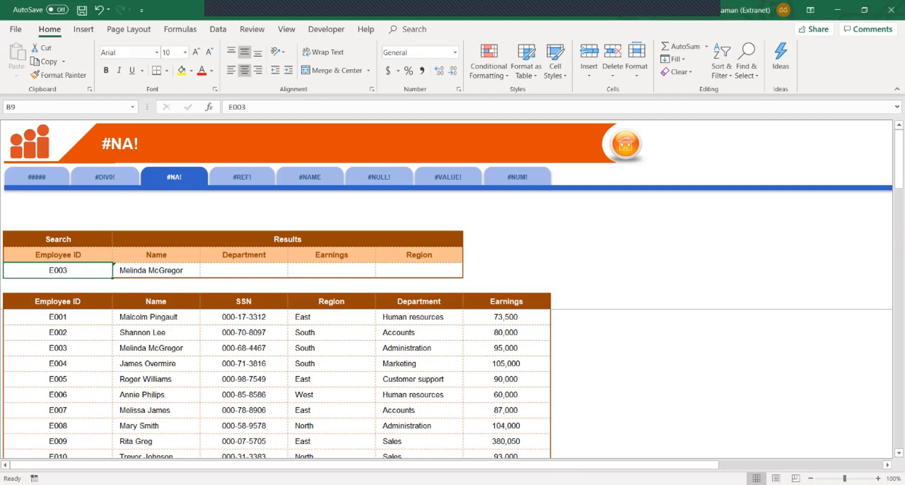
type("E890")
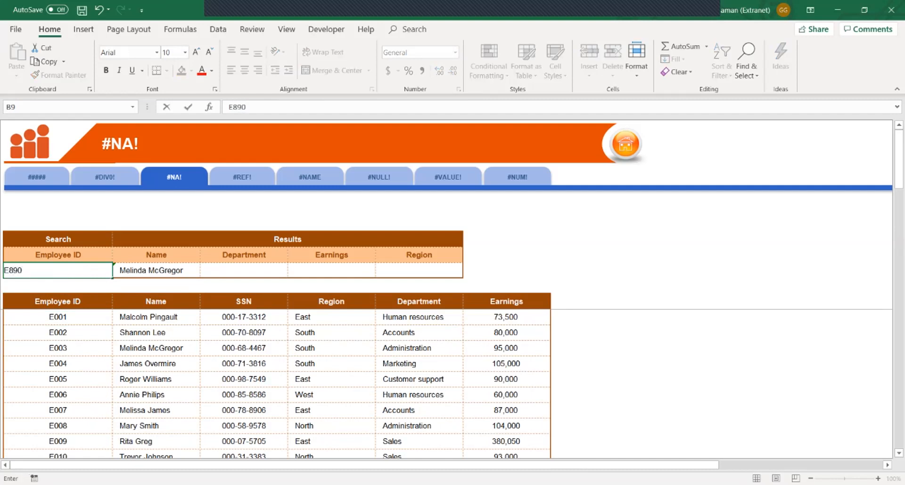
key("Return")
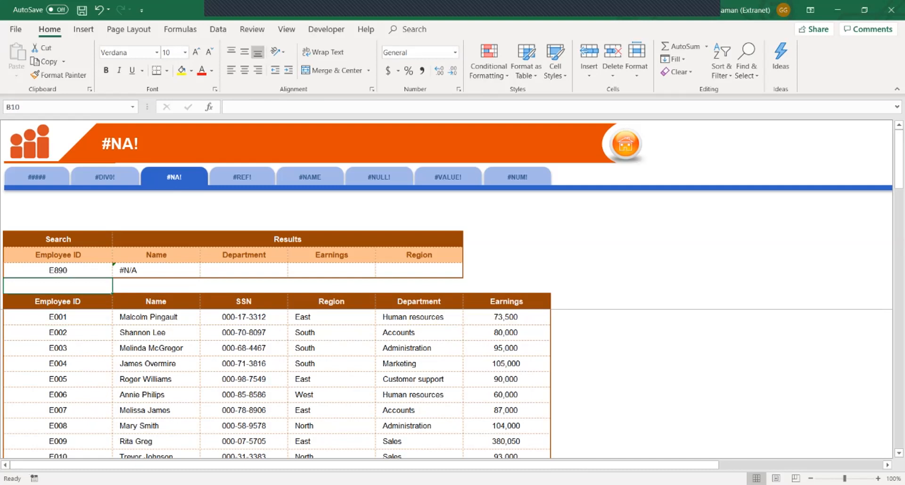
key("ctrl+Page_Down")
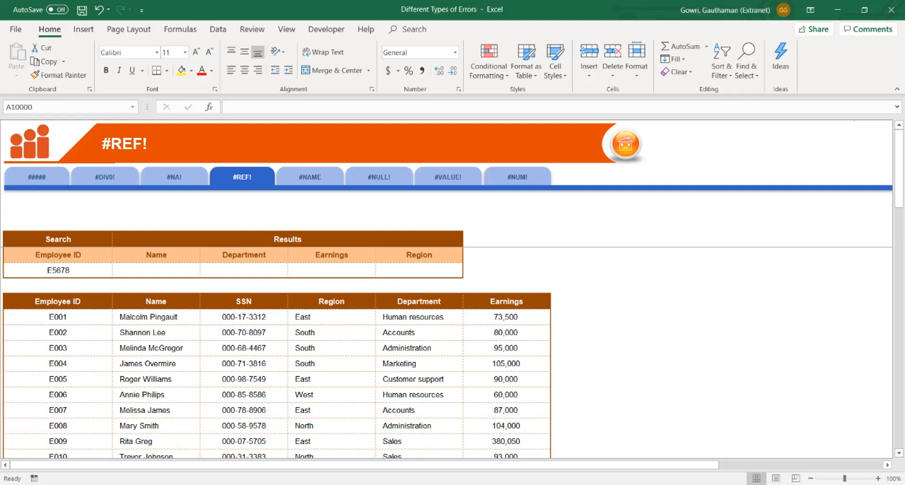
left_click(156, 270)
type("=")
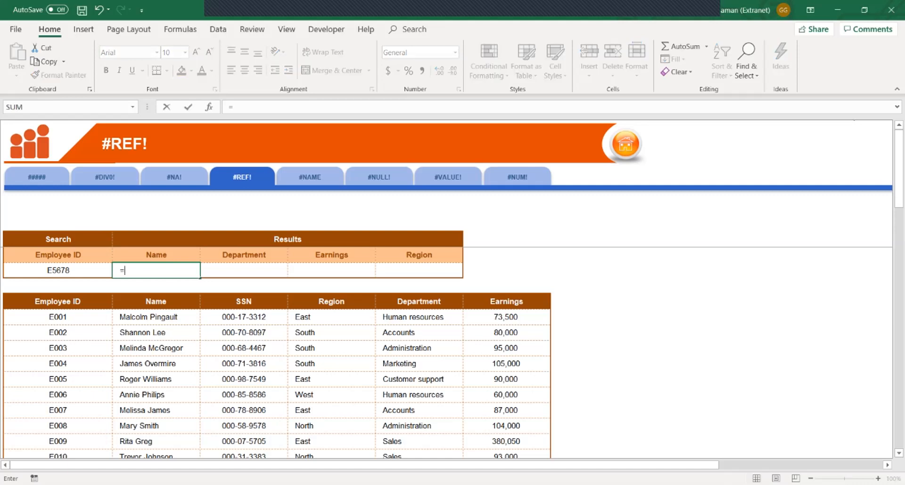
type("vl")
key("Escape")
- Set the search Employee ID in B9 of the #REF! sheet to the second listed employee's ID
left_click(58, 270)
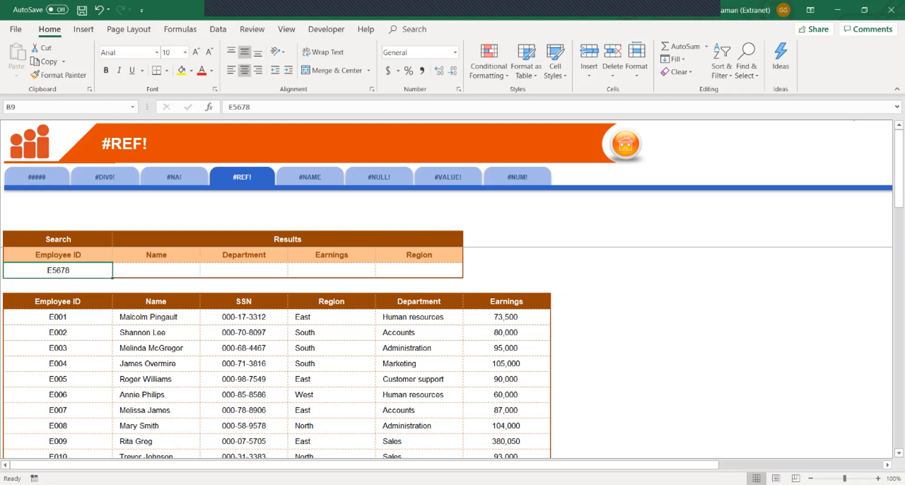
type("E00")
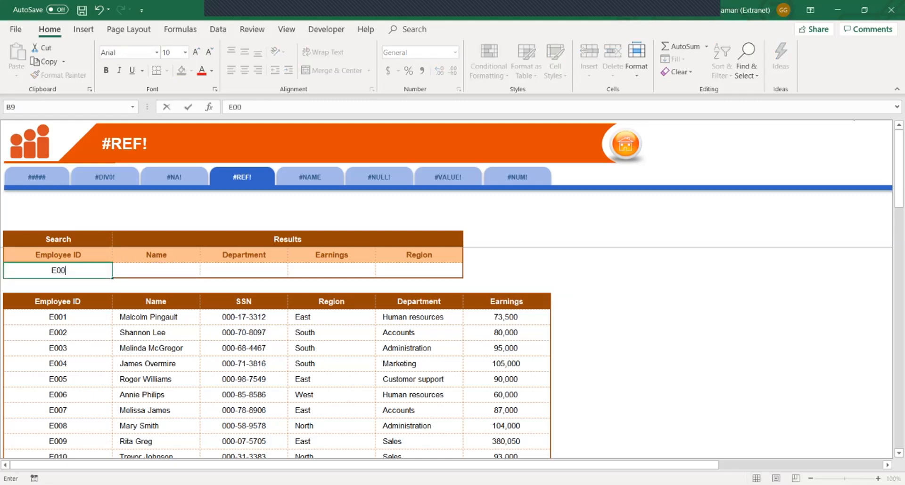
type("2")
key("Tab")
- Enter =VLOOKUP(B9,B11:G51,9,0) in the Name result cell C9, using a column index beyond the table's width
type("=")
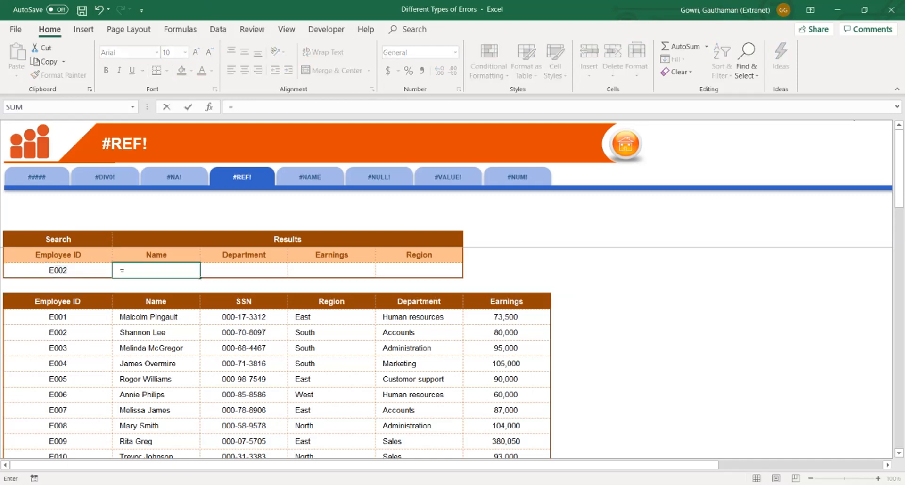
type("vloo")
key("Tab")
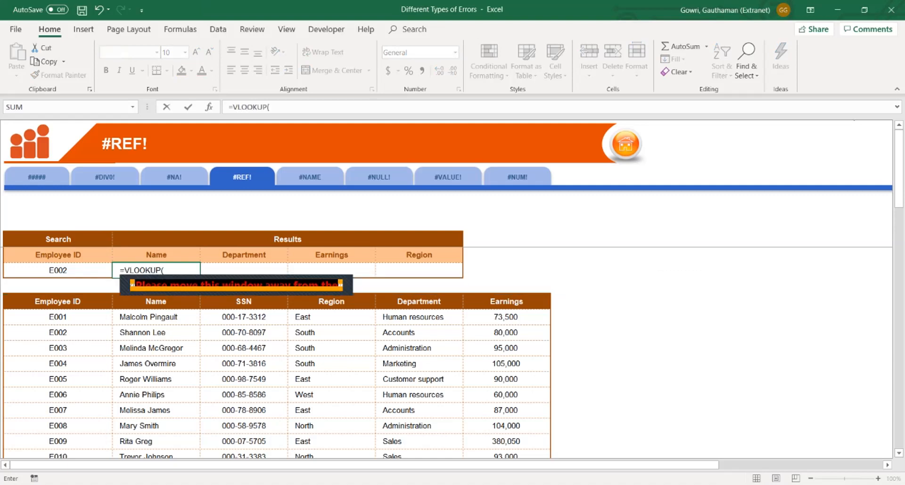
left_click(58, 270)
type(",")
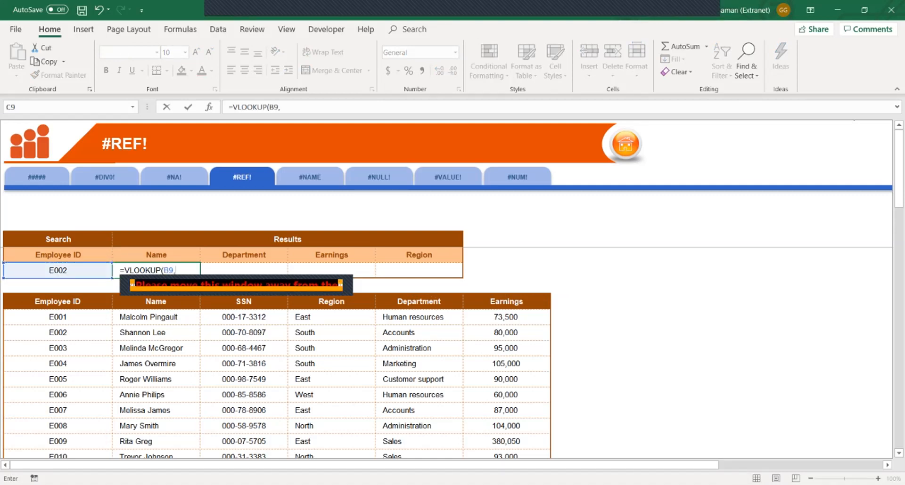
left_click(58, 302)
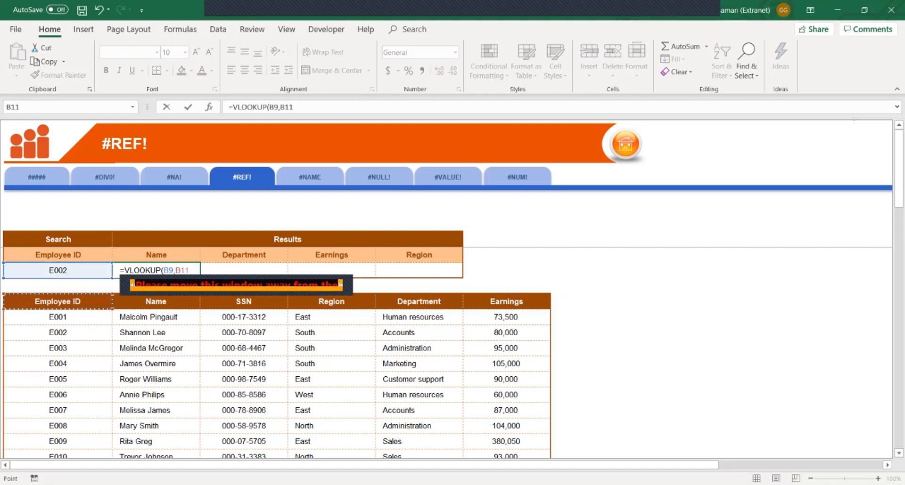
left_click_drag(58, 301, 549, 449)
type(",")
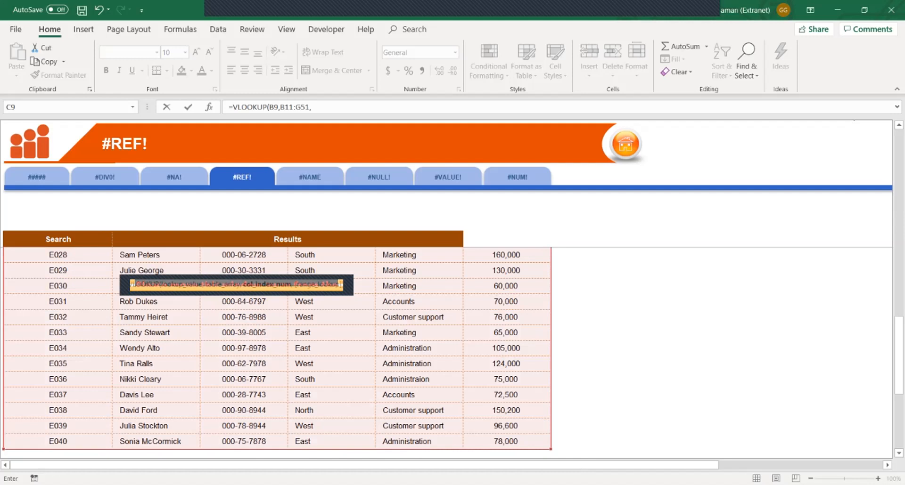
type("9")
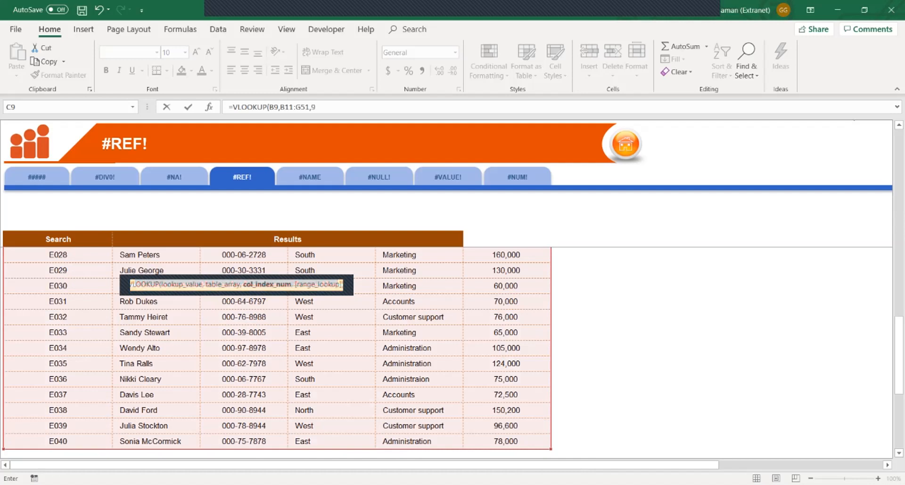
type(",0")
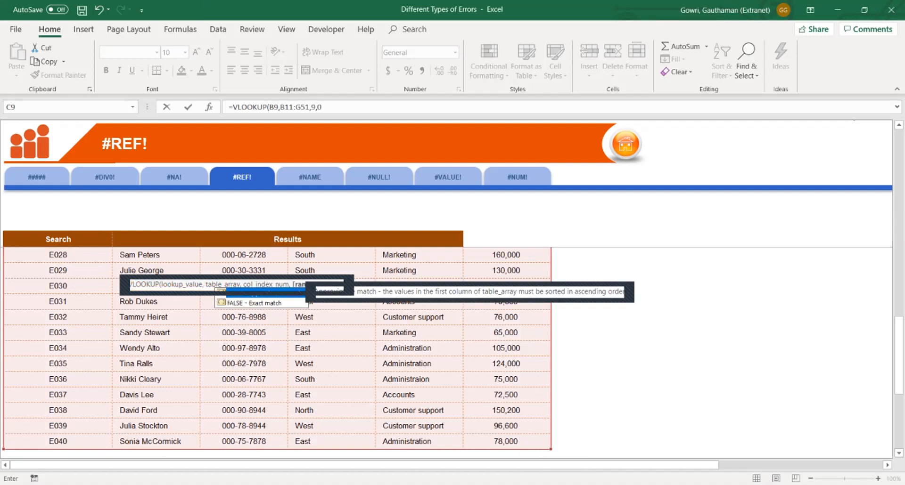
key("Return")
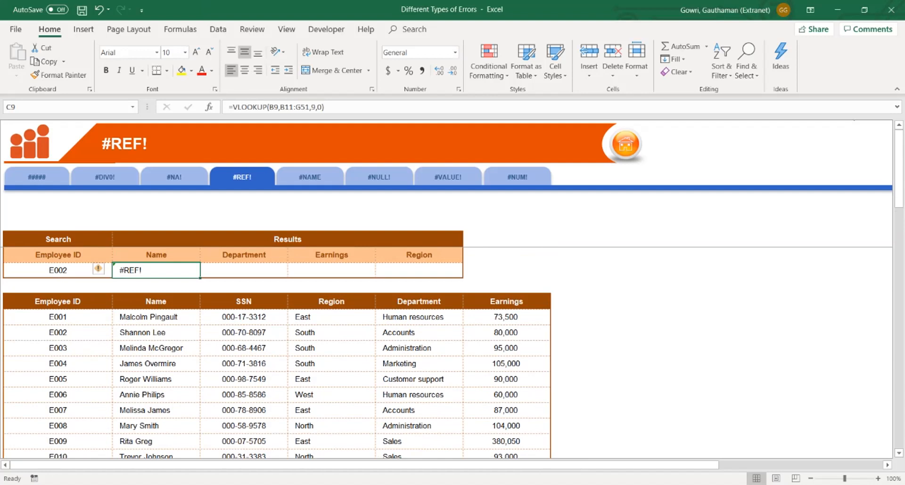
- Check the employee table's columns against the column index in the VLOOKUP formula in C9
left_click_drag(57, 302, 506, 427)
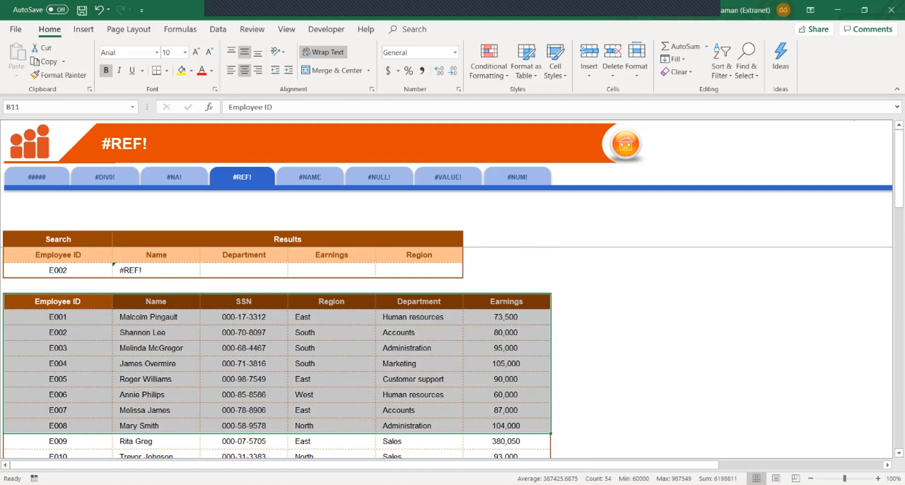
left_click(156, 270)
key("F2")
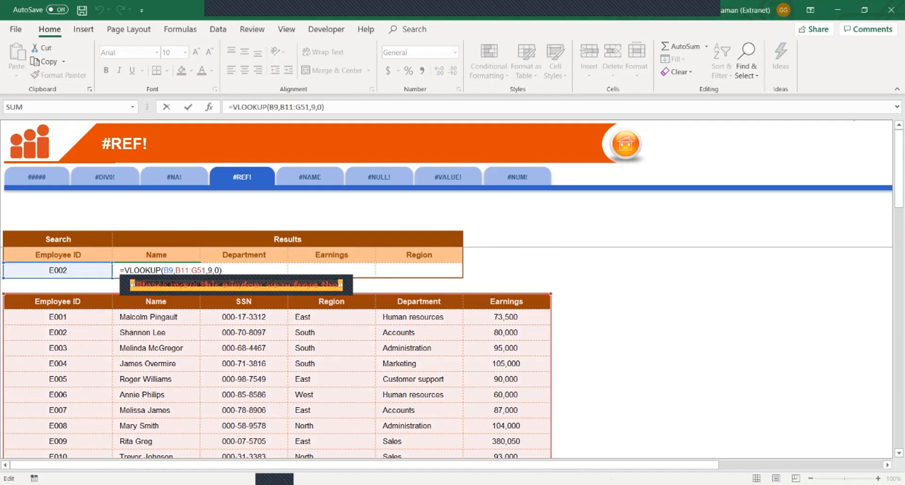
key("Return")
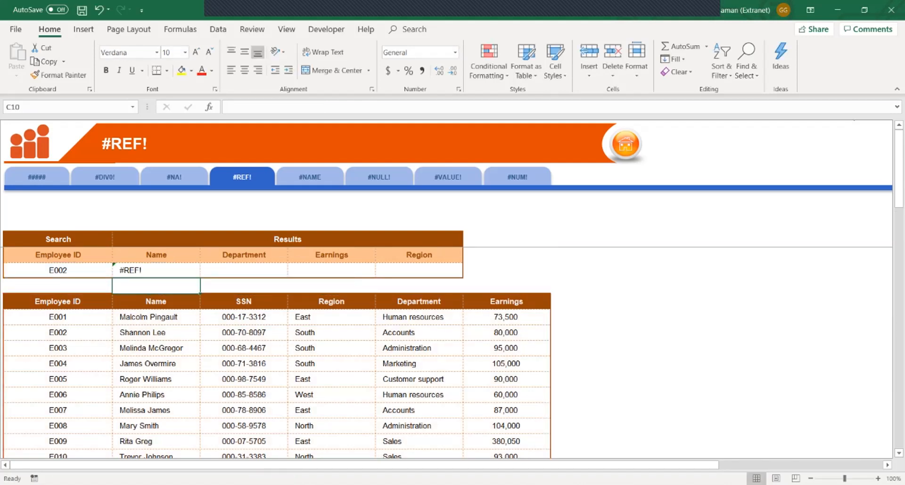
left_click(682, 318)
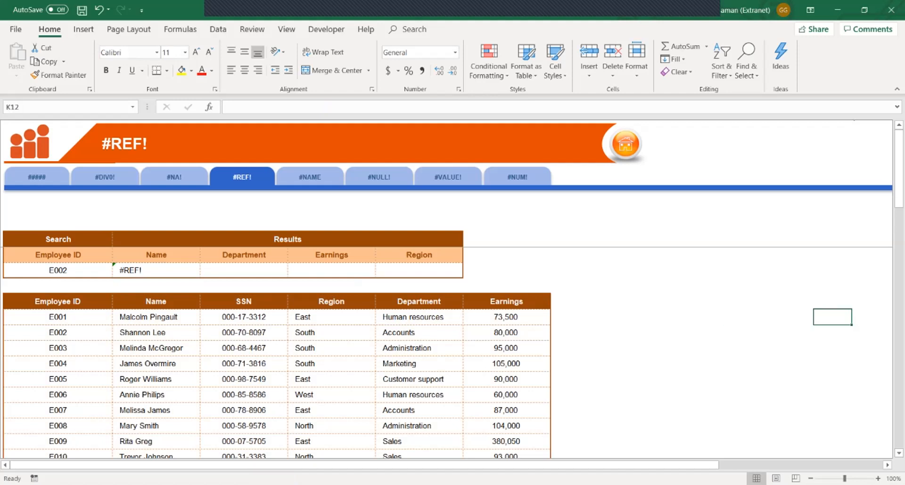
left_click(682, 333)
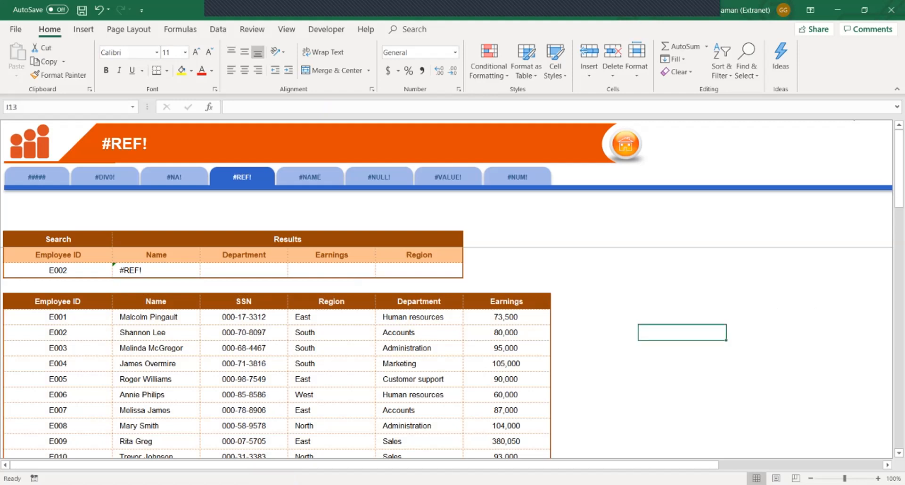
left_click(682, 317)
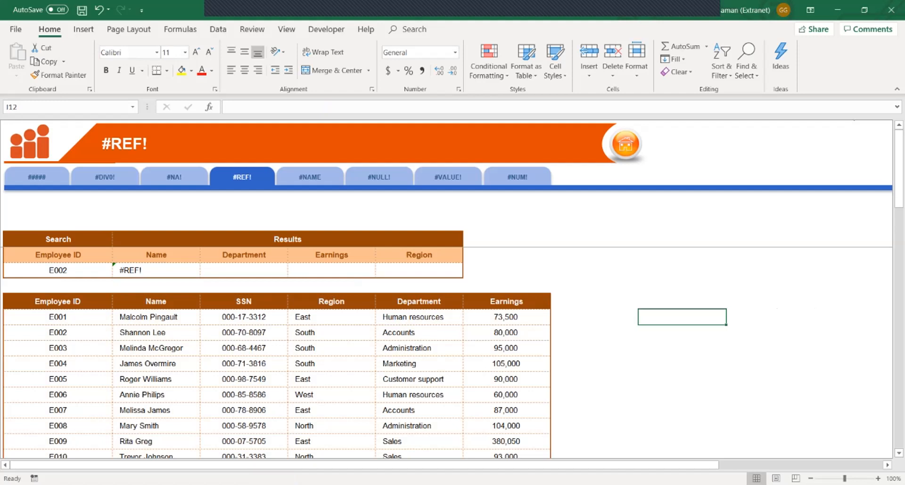
- Enter 23 in cell I9 and 12 in cell I10 of the #REF! sheet
key("Up")
key("Up")
key("Up")
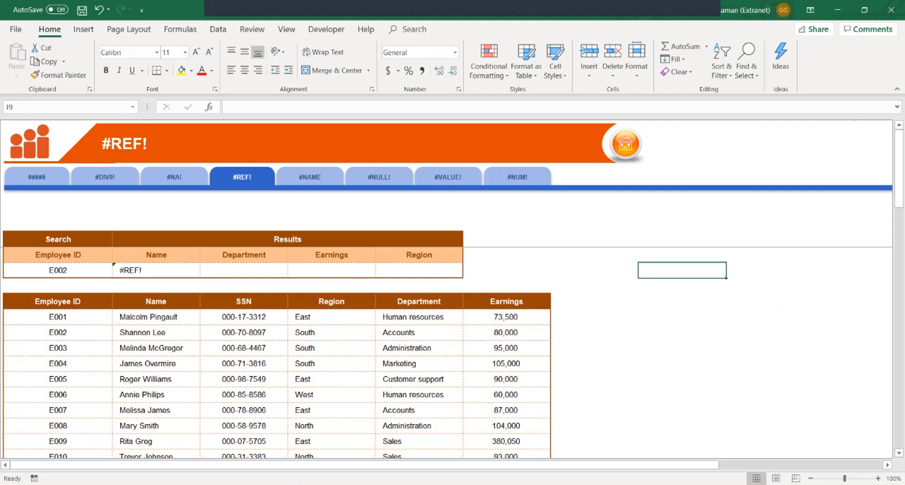
type("23")
key("Tab")
key("Down")
key("Left")
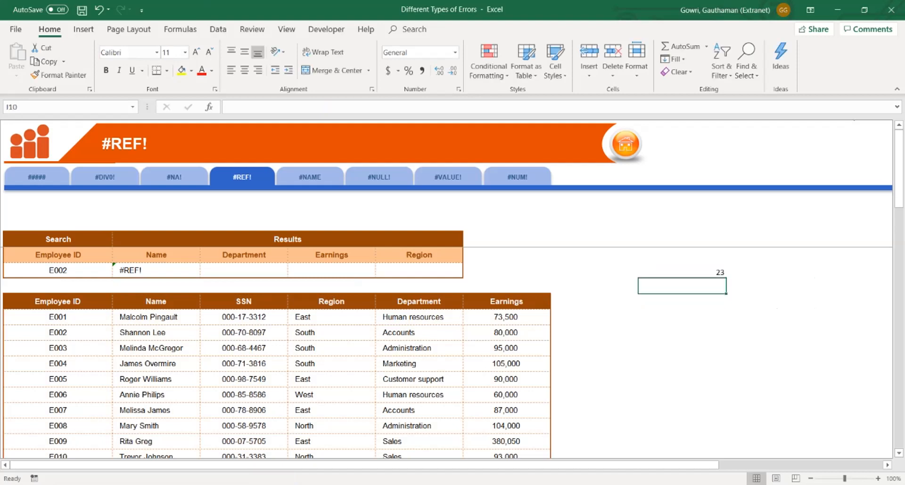
type("12")
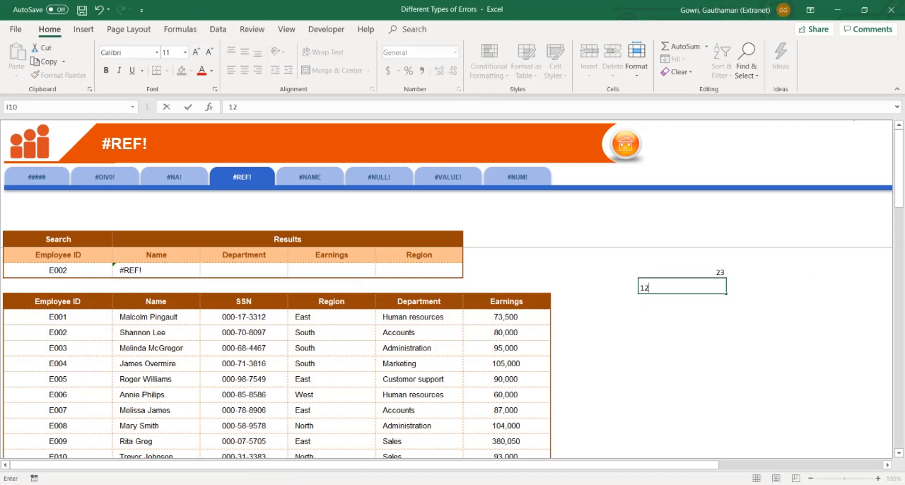
key("Return")
- Enter the formula =SUM(I9:I10)*4 in cell P12
key("Down")
key("Right")
key("Right")
key("Right")
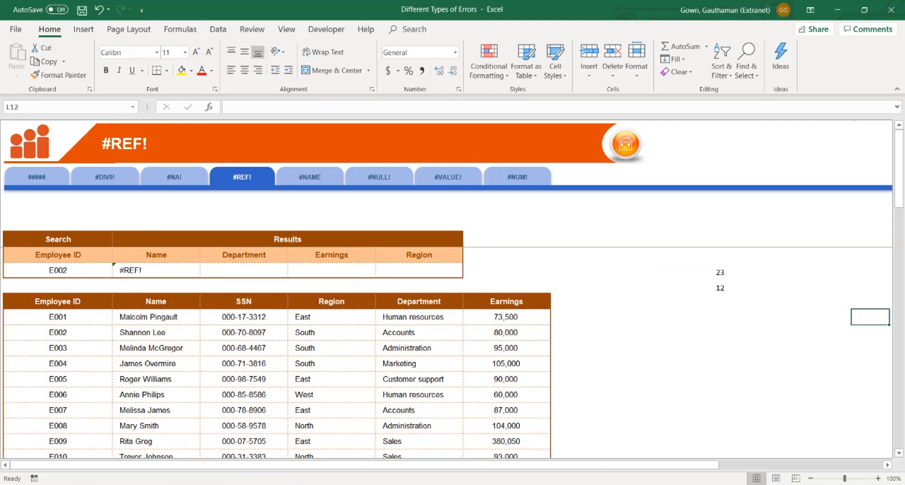
key("Right")
key("Right")
key("Right")
key("Right")
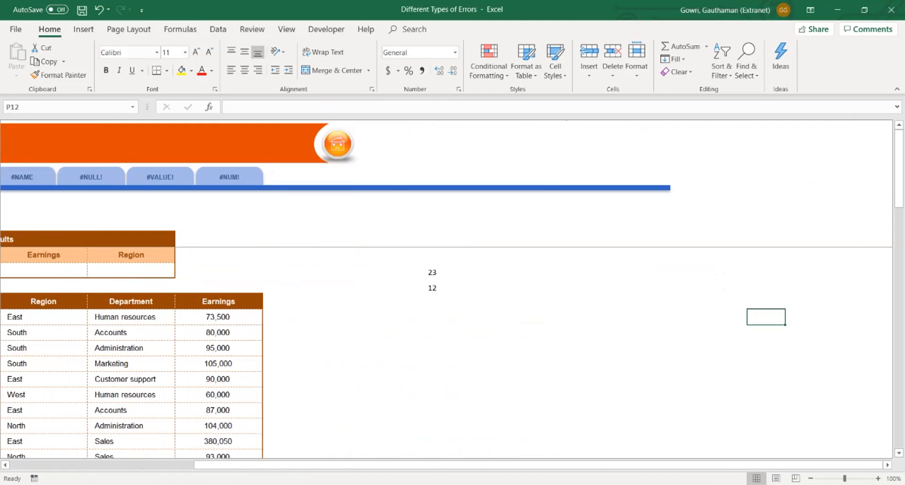
type("=")
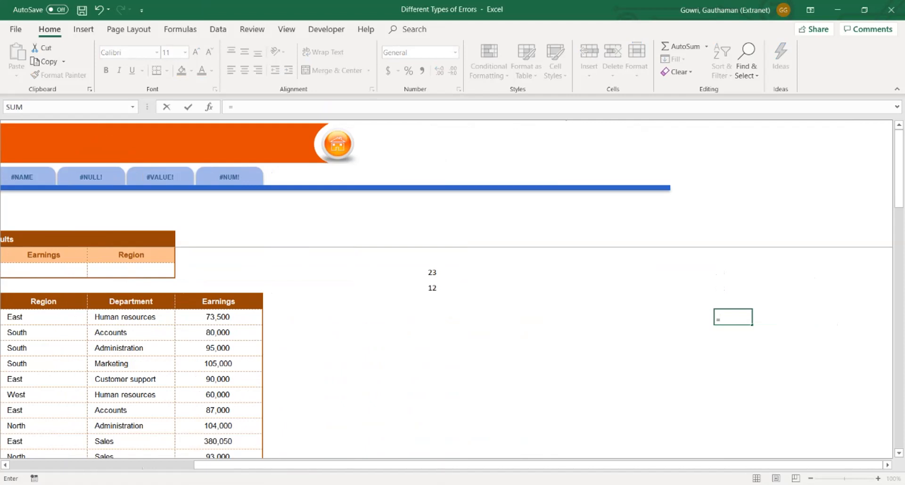
type("SUM(")
left_click(395, 270)
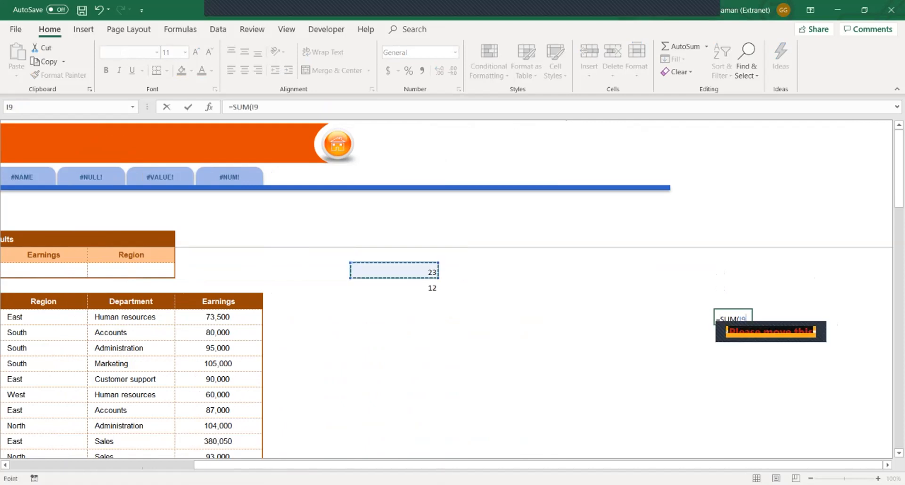
key("shift+Down")
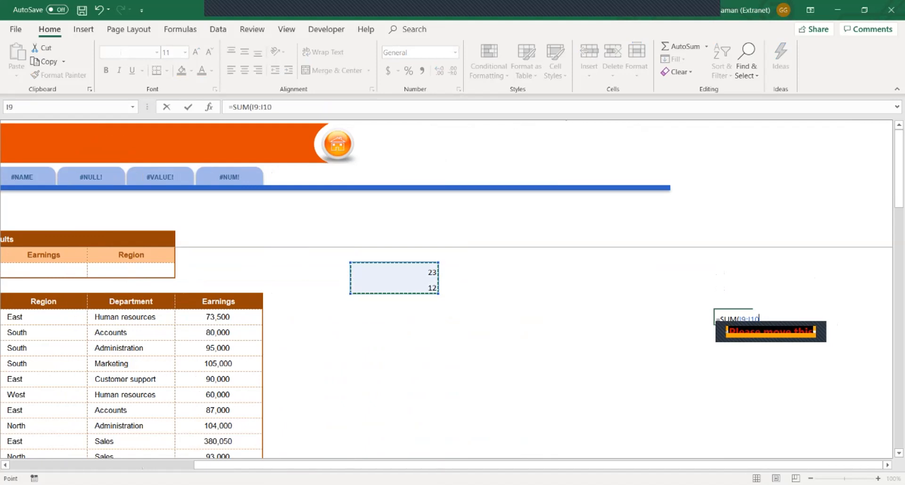
type(")*4")
key("Return")
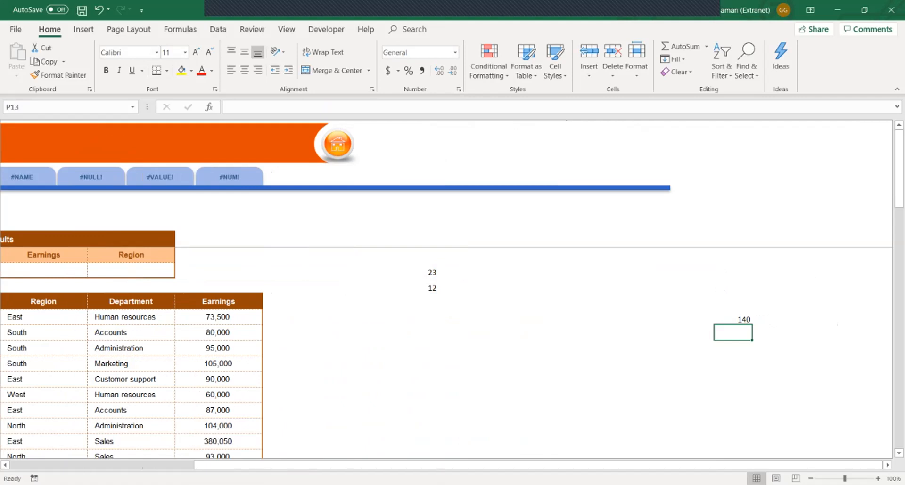
- Trace I9:I10 to its dependent formula in P12 and return to that formula's precedent cells
left_click_drag(395, 271, 395, 286)
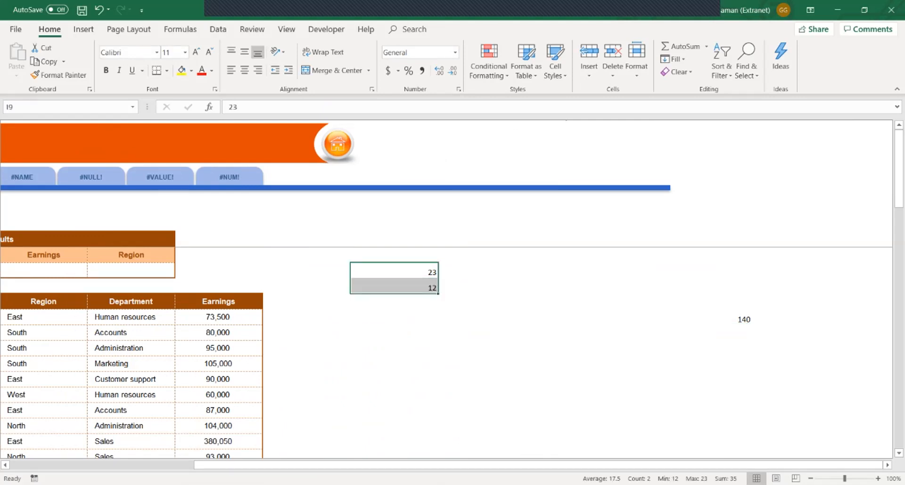
key("ctrl+]")
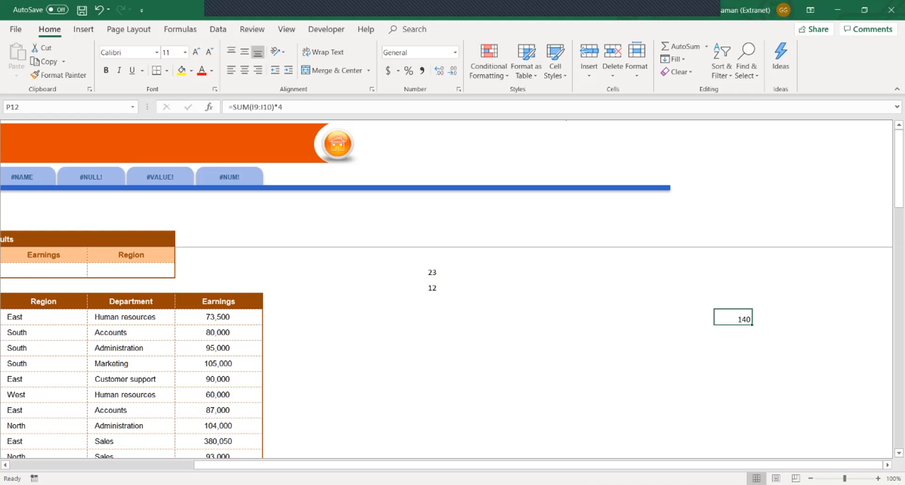
key("ctrl+[")
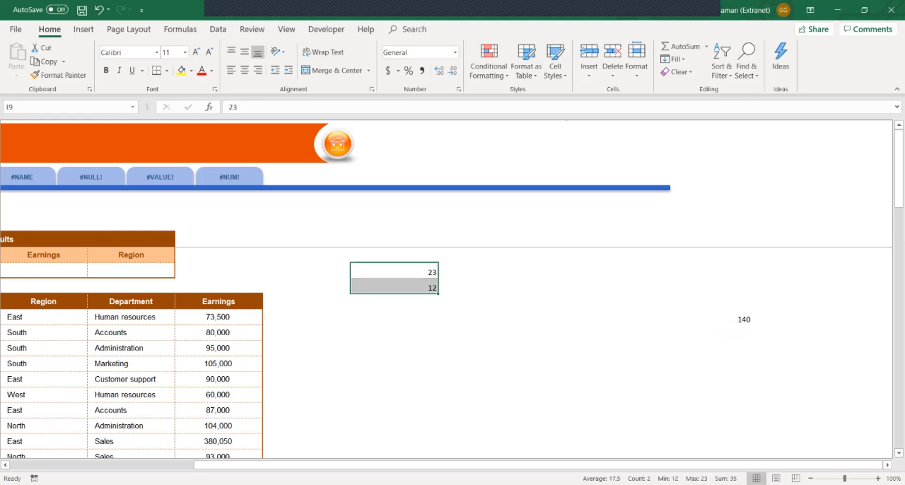
- Try clearing the contents of I9:I10 and undo the clearing
key("Delete")
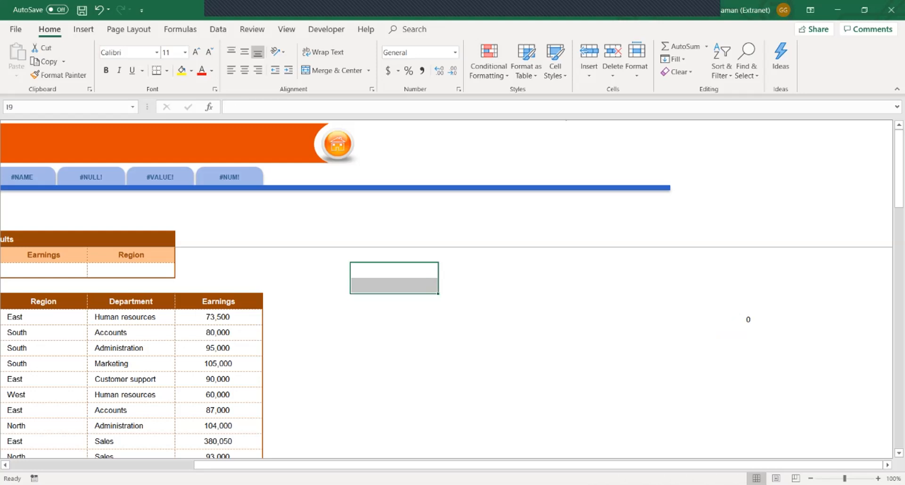
key("ctrl+z")
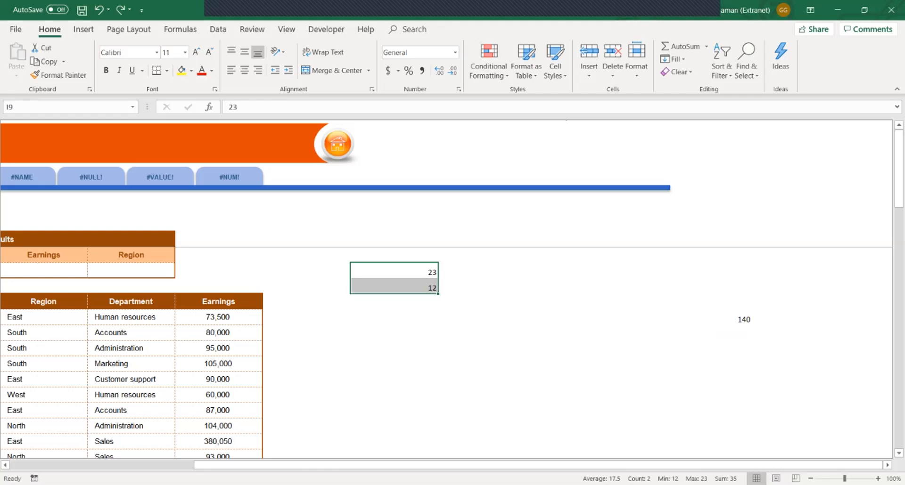
- Delete the cells I9:I10 themselves, shifting the neighbouring cells left
right_click(426, 287)
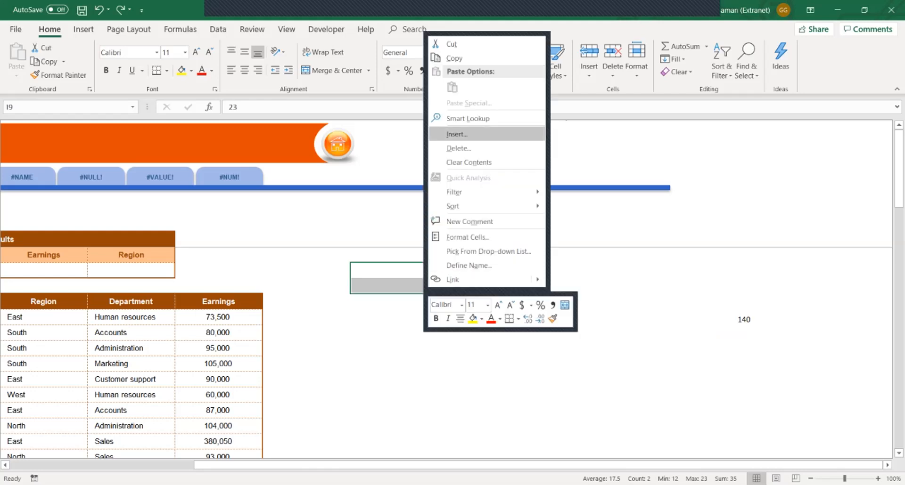
key("Return")
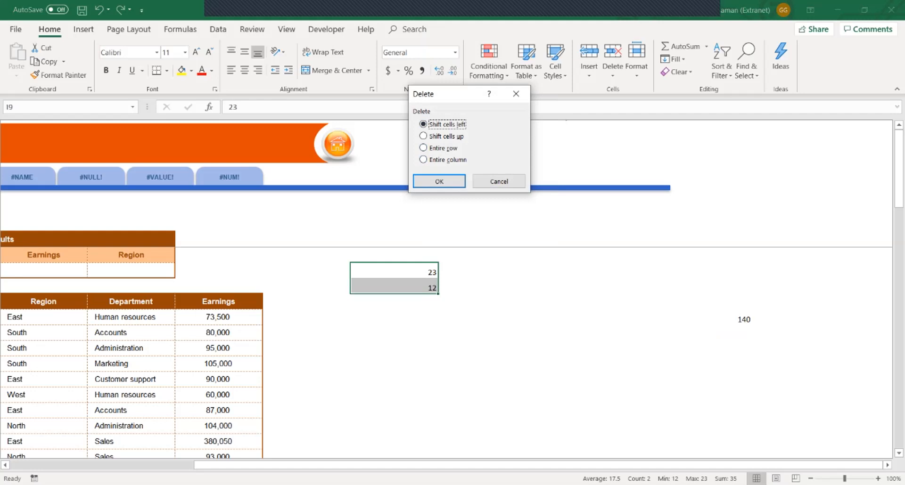
key("Return")
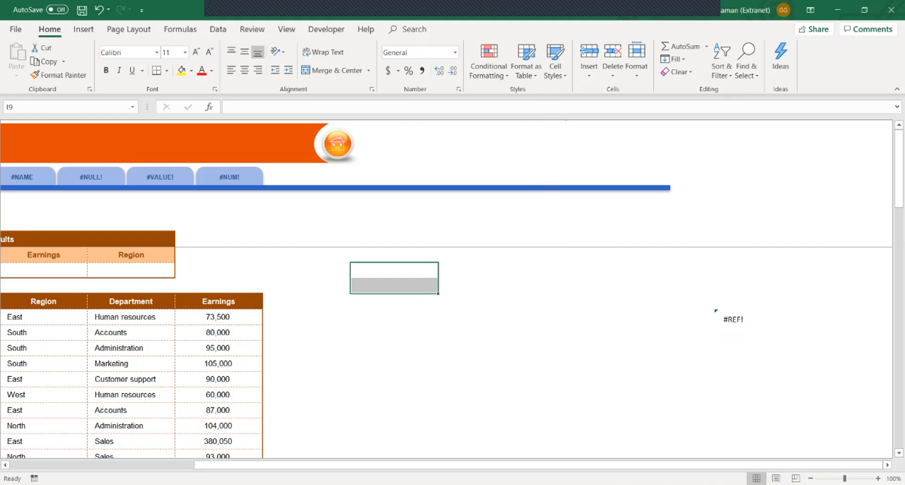
- Inspect the SUM formula in P12 for its reference to the deleted cells
left_click(733, 318)
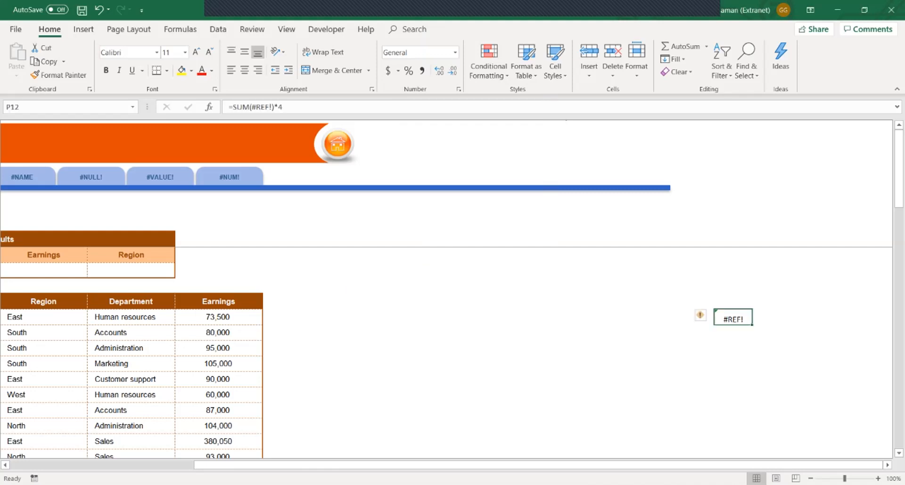
key("F2")
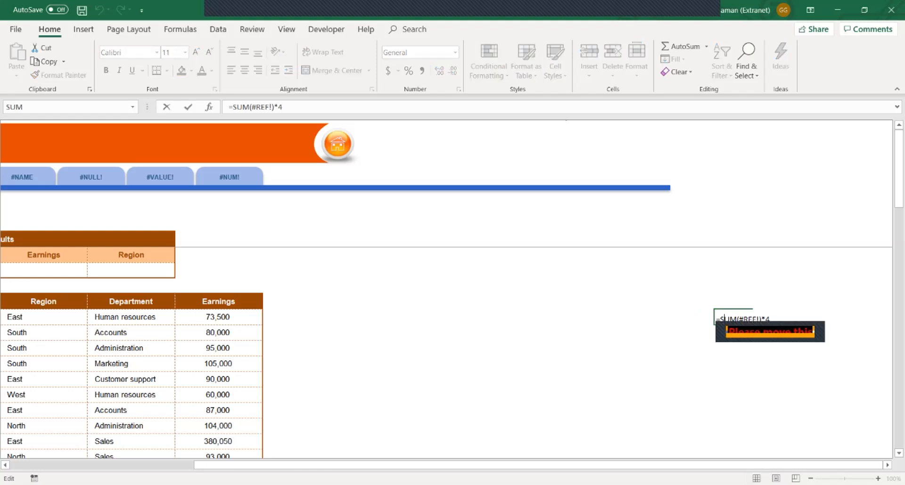
key("Return")
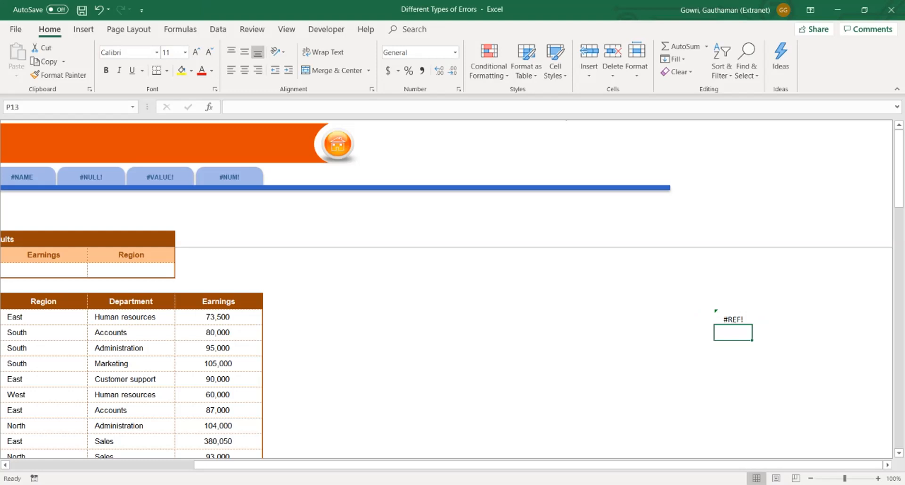
key("Home")
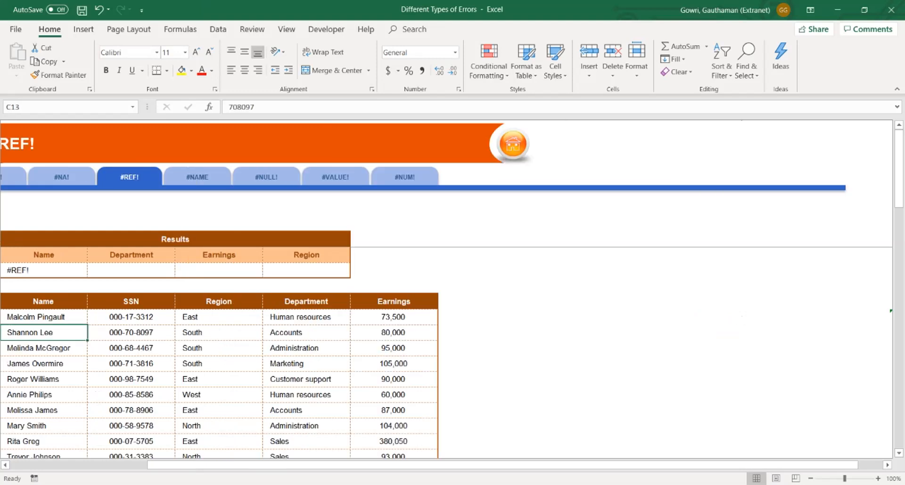
key("Right")
key("Right")
key("Right")
key("Right")
key("Right")
key("Right")
key("Right")
key("Right")
key("Right")
key("Right")
key("Right")
key("Right")
key("Right")
key("Right")
key("Right")
key("Right")
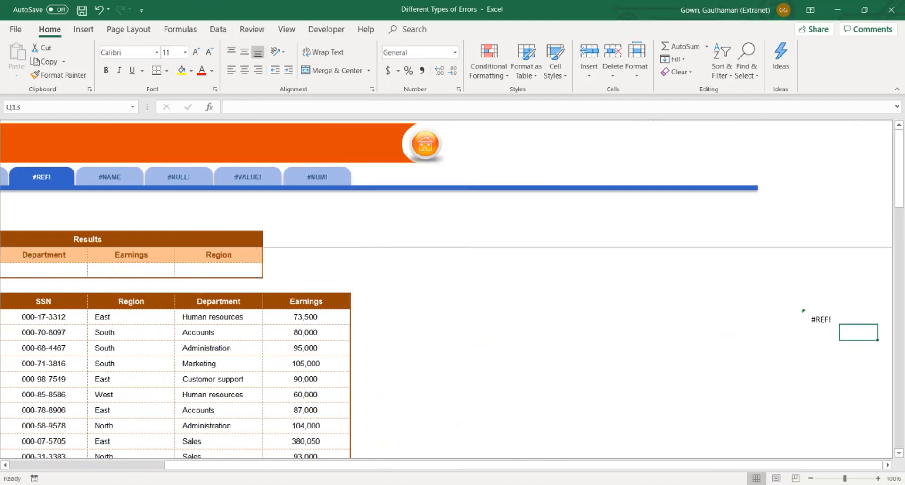
- Copy the first three department names from the employee table into J16:J18
left_click_drag(218, 317, 219, 455)
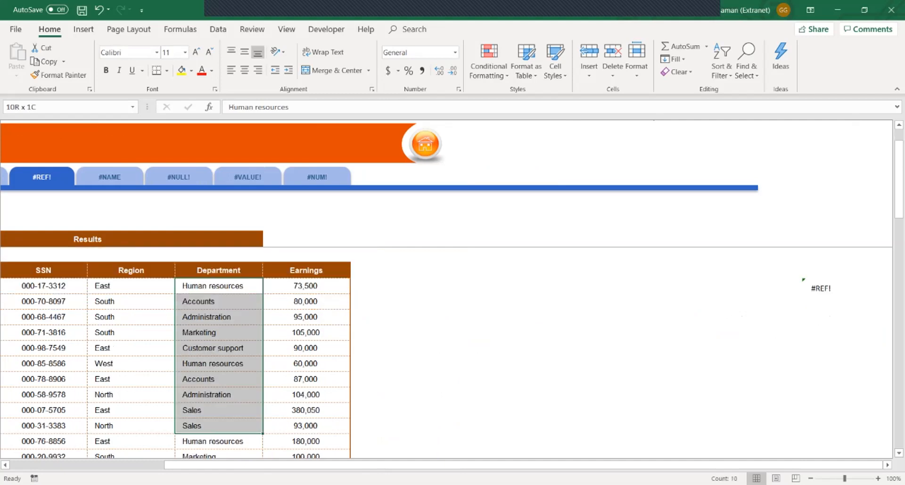
left_click_drag(219, 426, 219, 286)
key("ctrl+c")
key("Right")
key("Right")
key("Right")
key("Down")
key("Down")
key("Down")
key("Down")
key("Return")
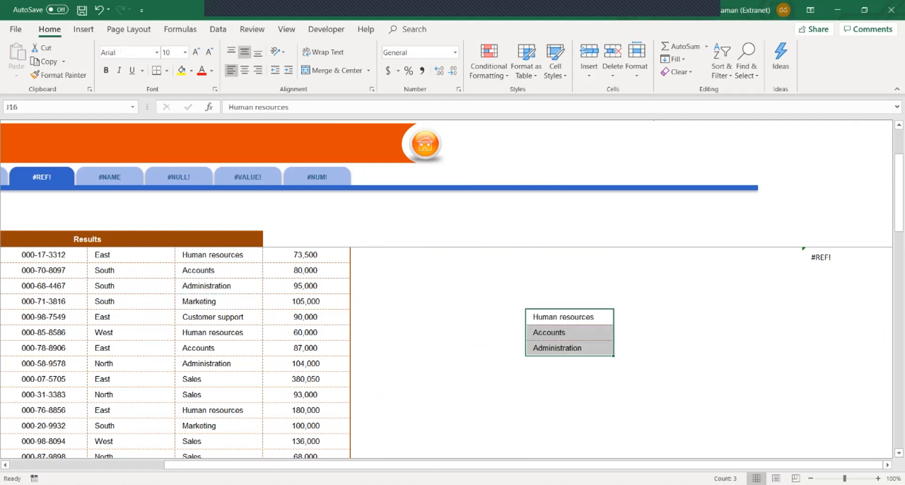
- Enter =UPPER(J16) in K16 and fill the formula down to K18
left_click(632, 317)
type("=")
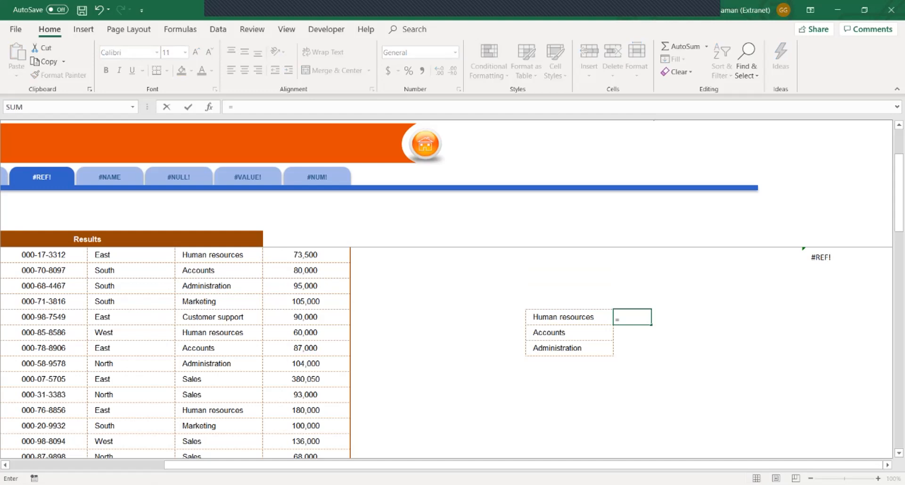
type("UPPER(")
left_click(569, 317)
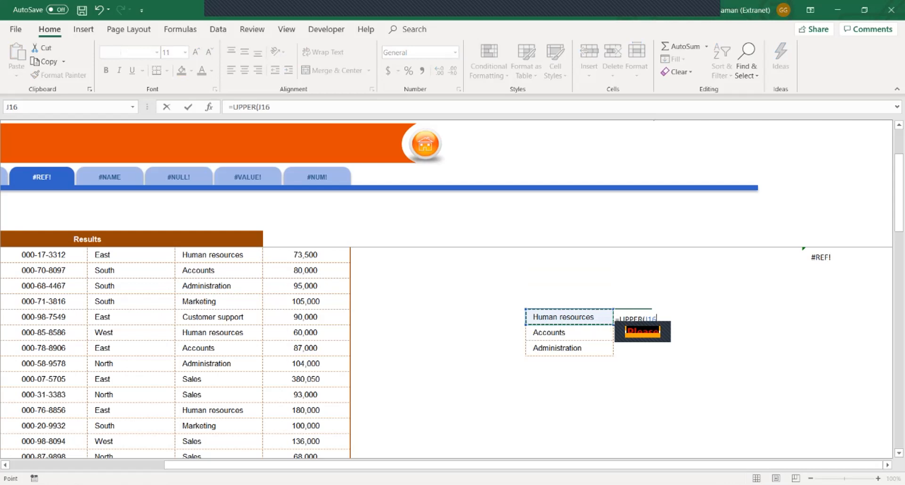
key("Return")
left_click_drag(651, 324, 651, 356)
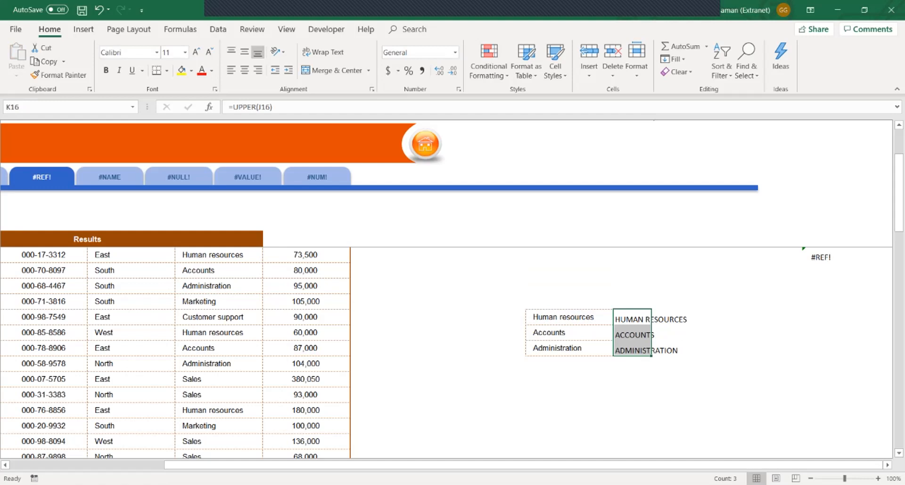
- Copy the UPPER formula from K16 into K12 and enter dfs in J12 as its input
left_click(631, 318)
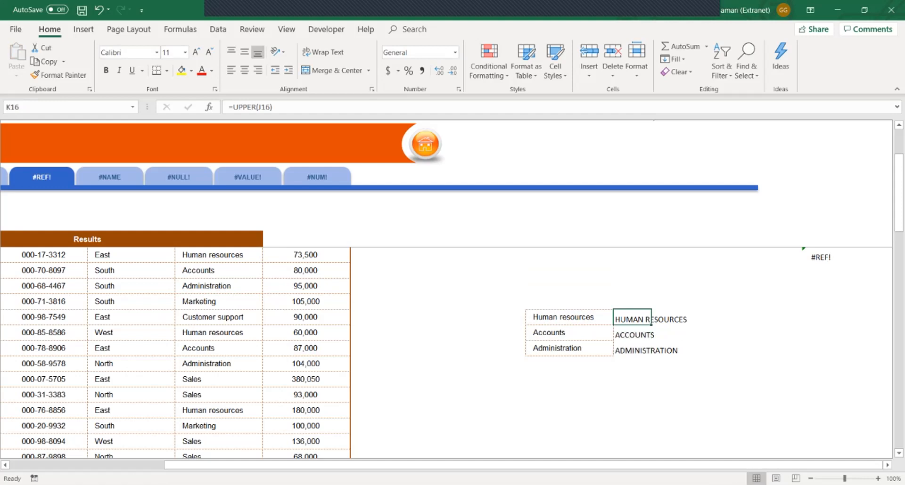
key("ctrl+c")
left_click(631, 255)
key("ctrl+v")
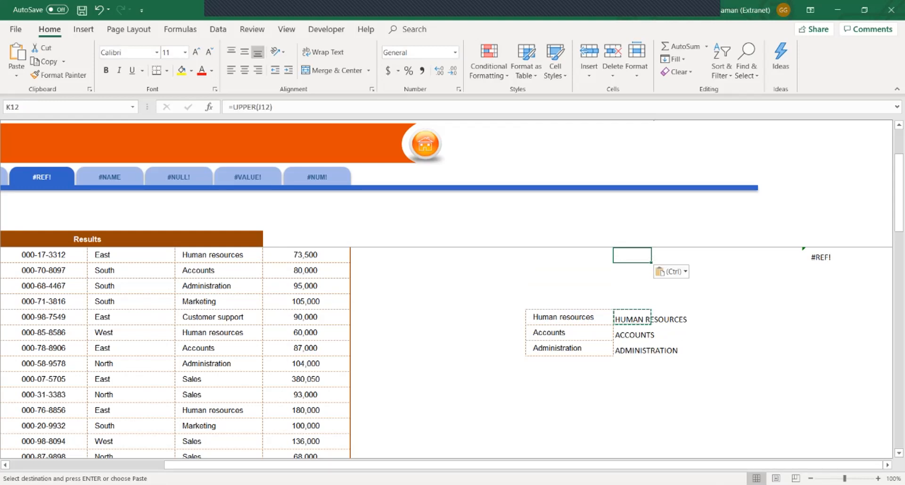
left_click(569, 255)
type("dfs")
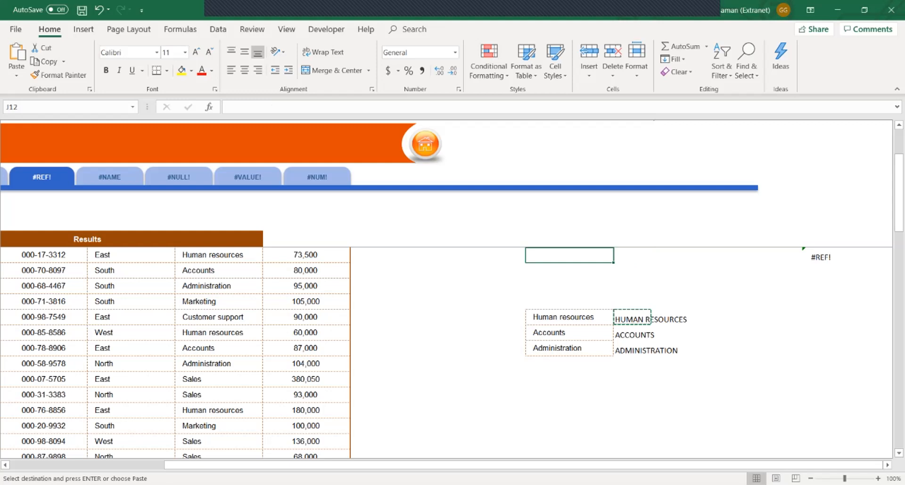
key("Return")
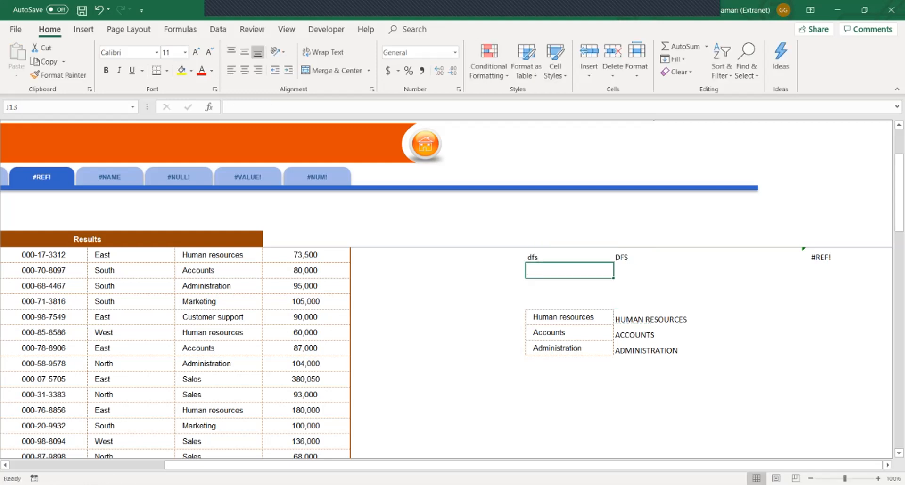
- Compare the relative cell references of the UPPER formulas in K16 and K12
left_click(631, 317)
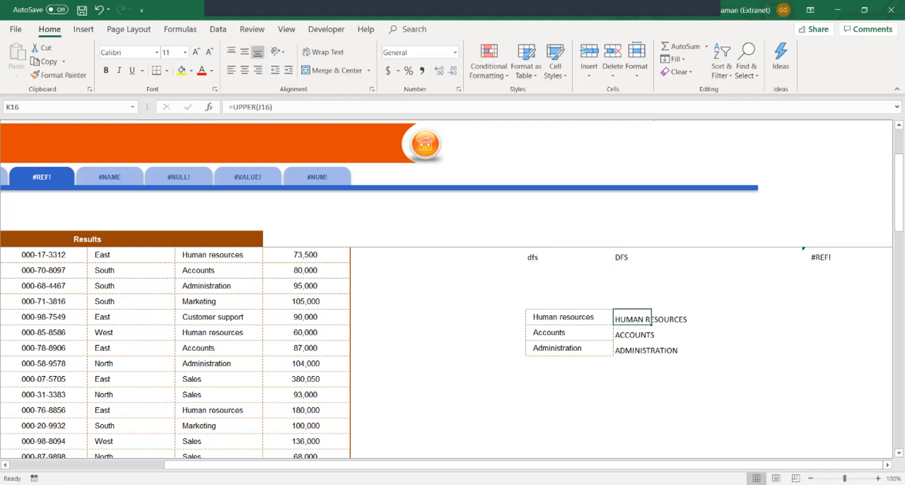
key("Up")
key("Up")
key("Up")
key("Up")
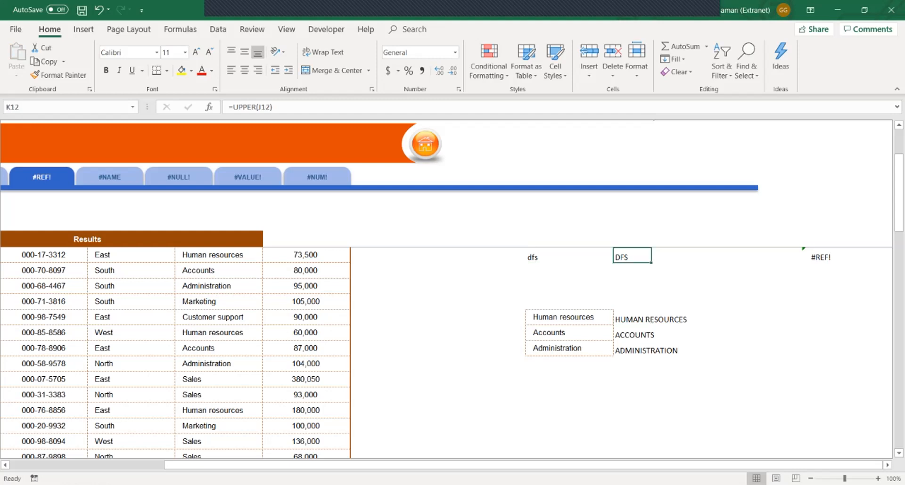
- Try clearing the test cells K12 and J12, and undo both deletions
key("Delete")
left_click(481, 256)
left_click(570, 256)
key("Delete")
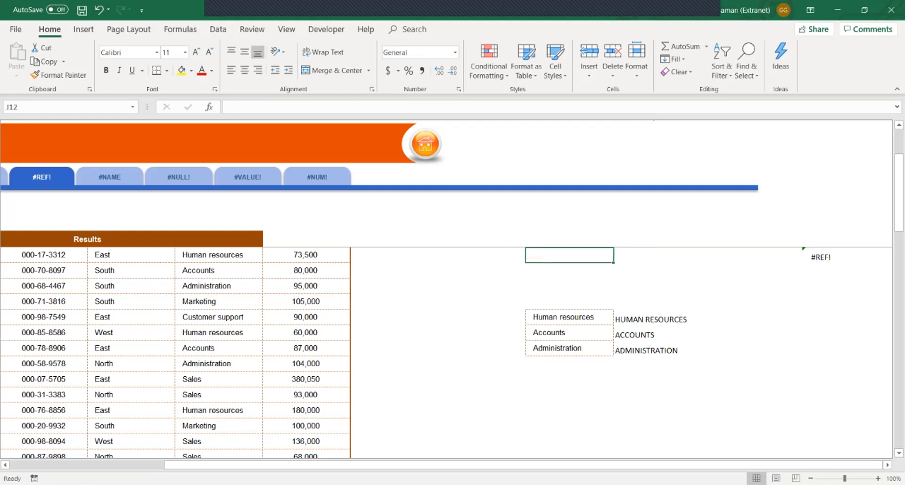
key("ctrl+z")
key("ctrl+z")
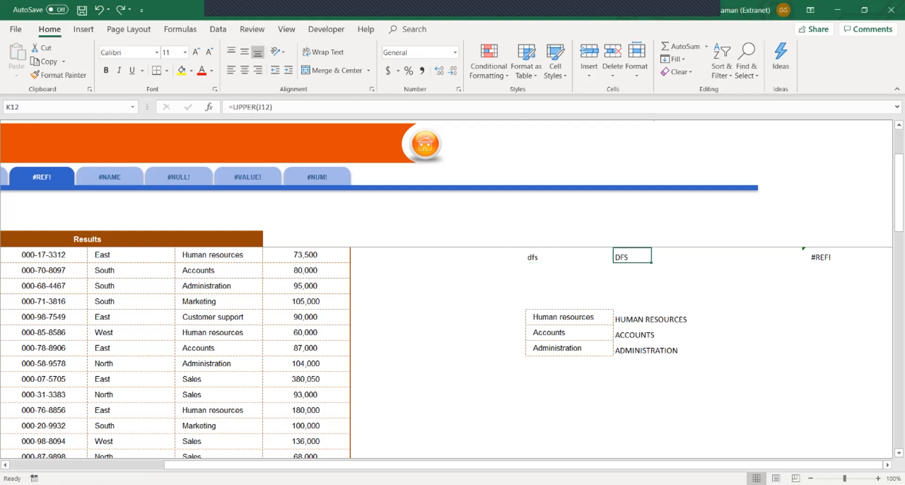
left_click(631, 317)
key("ctrl+c")
key("Up")
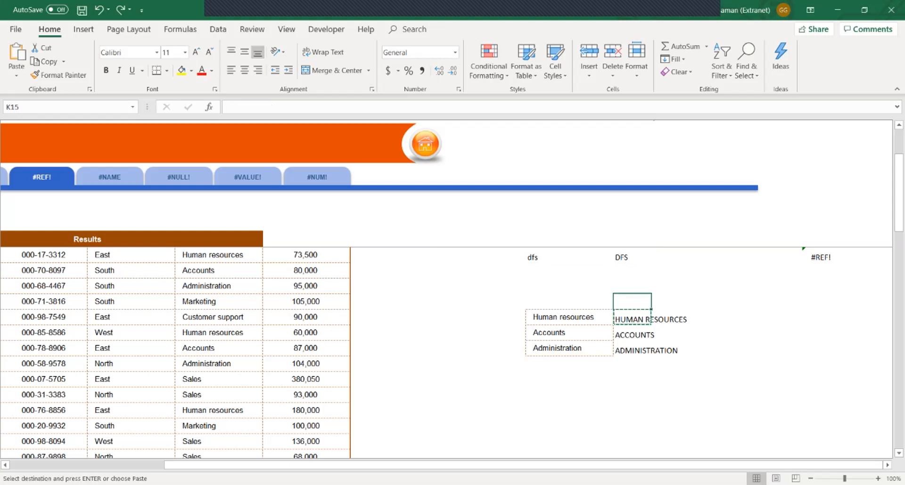
type("v")
key("Escape")
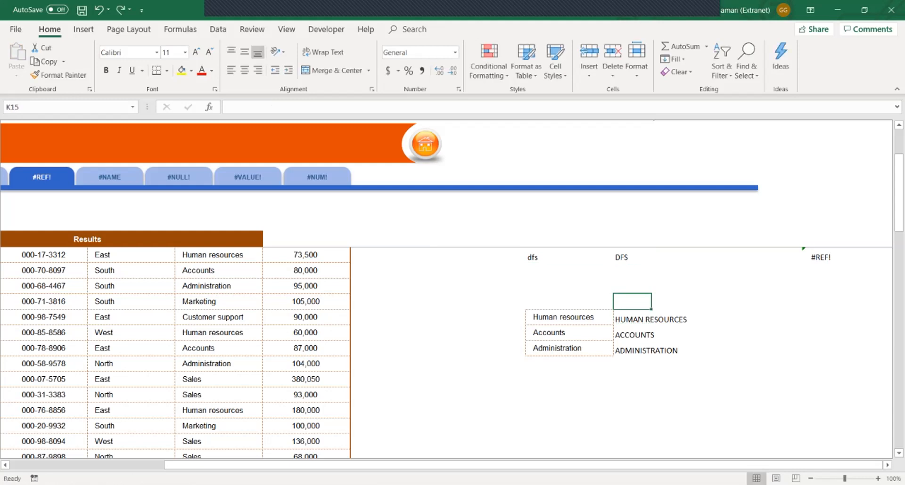
- Move the UPPER formula from K16 to K14 and compare its cell reference with the formula in K12
left_click(631, 317)
left_click_drag(632, 310, 632, 279)
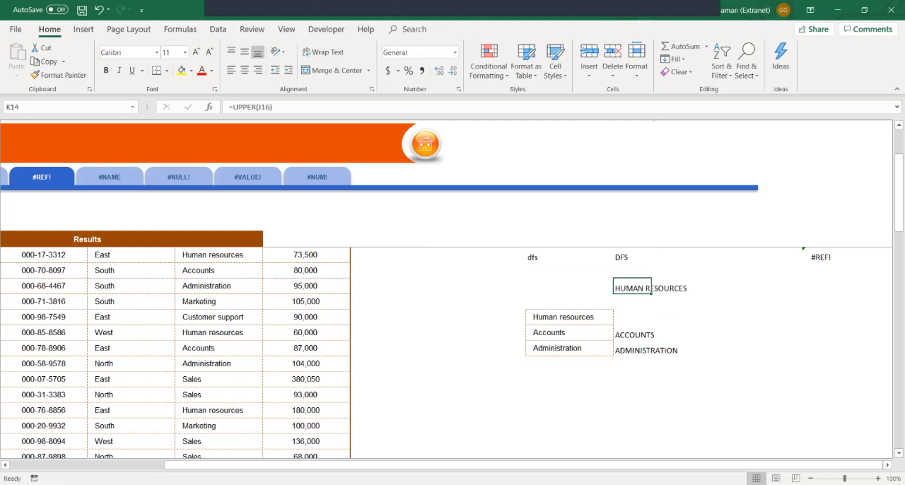
double_click(625, 287)
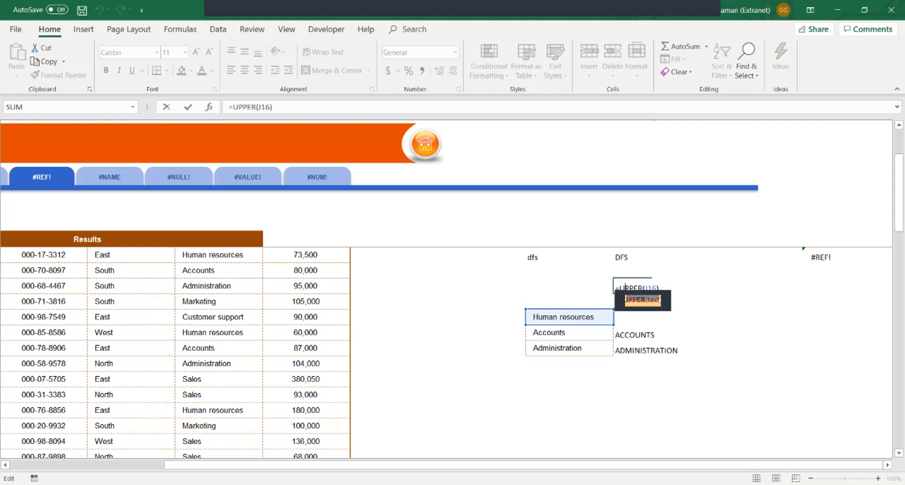
key("Return")
left_click(631, 257)
key("F2")
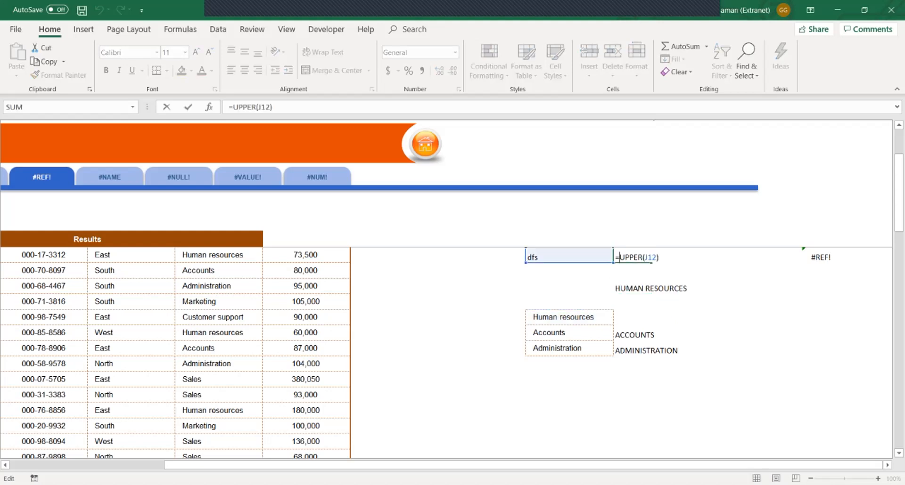
key("Escape")
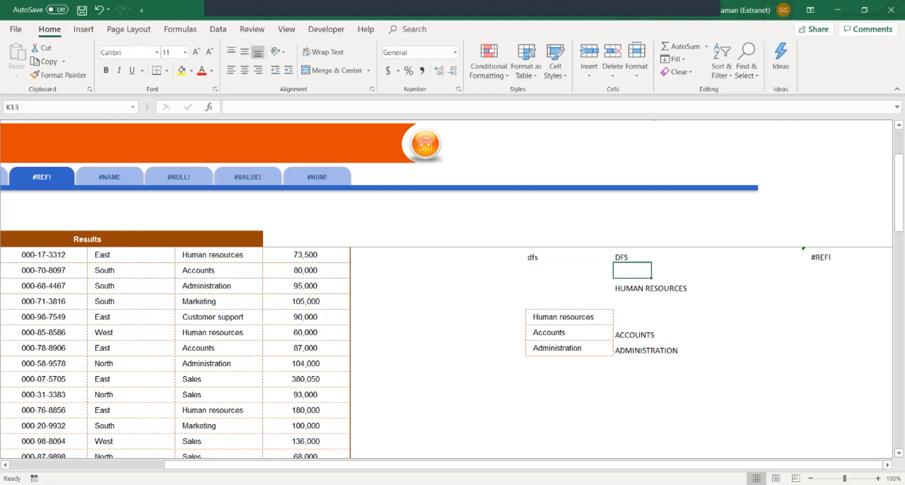
- Undo moving the UPPER formula from K16 to K14
key("Up")
key("Down")
key("Down")
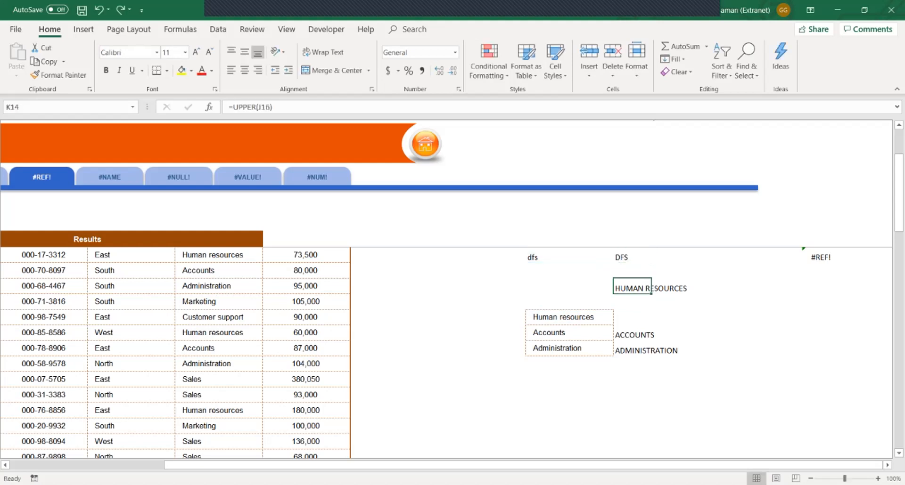
key("ctrl+z")
key("Escape")
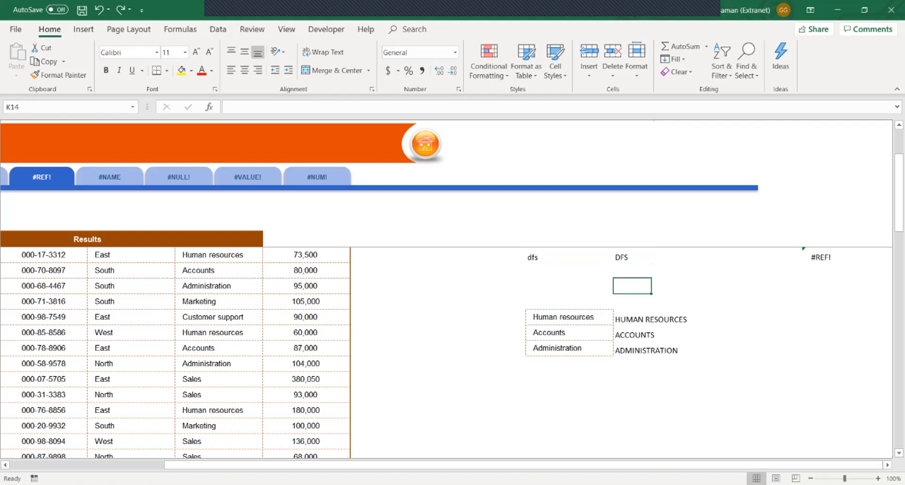
- Check which input cell the UPPER formula in K16 refers to
key("Down")
key("Down")
key("F2")
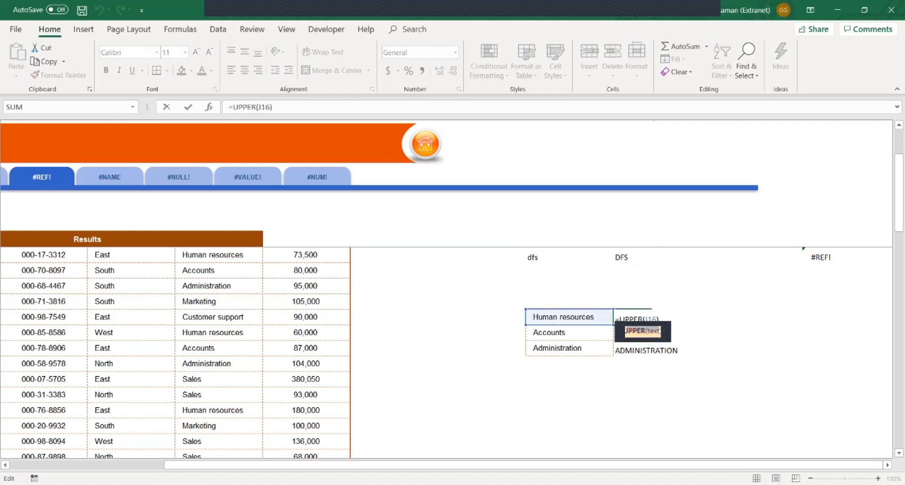
key("Return")
key("Up")
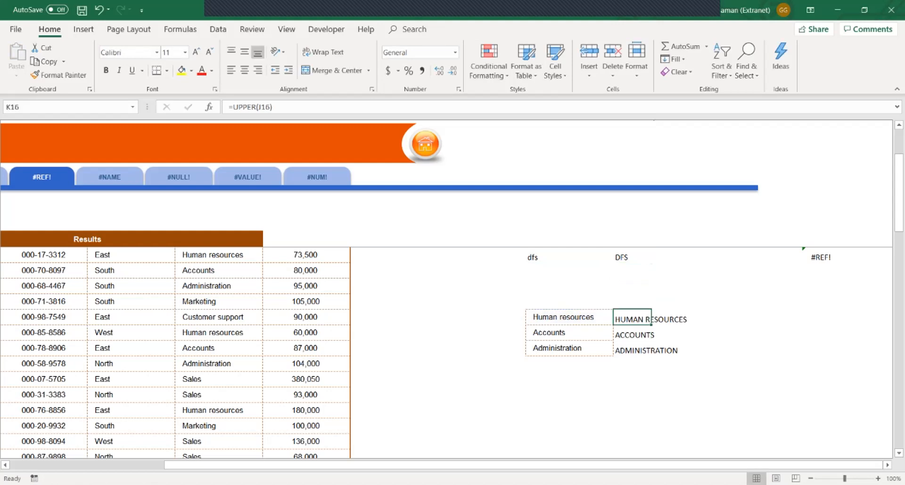
- Move the UPPER formulas from K16:K18 onto their own source cells J16:J18 to demonstrate the #REF! error
key("shift+Down")
key("shift+Down")
key("ctrl+c")
key("Left")
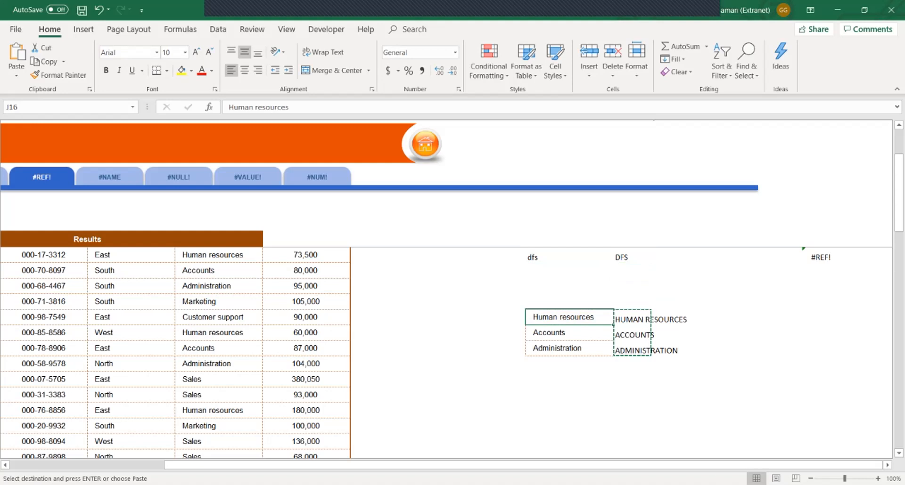
key("ctrl+v")
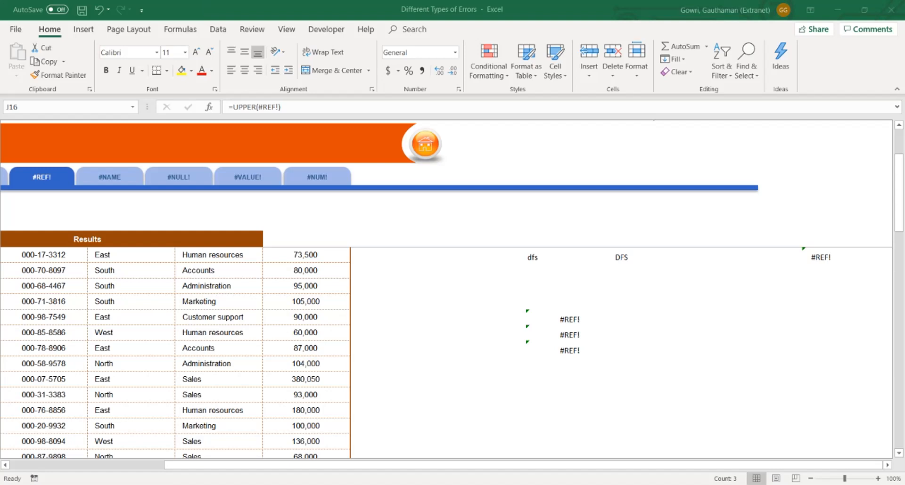
key("alt+Tab")
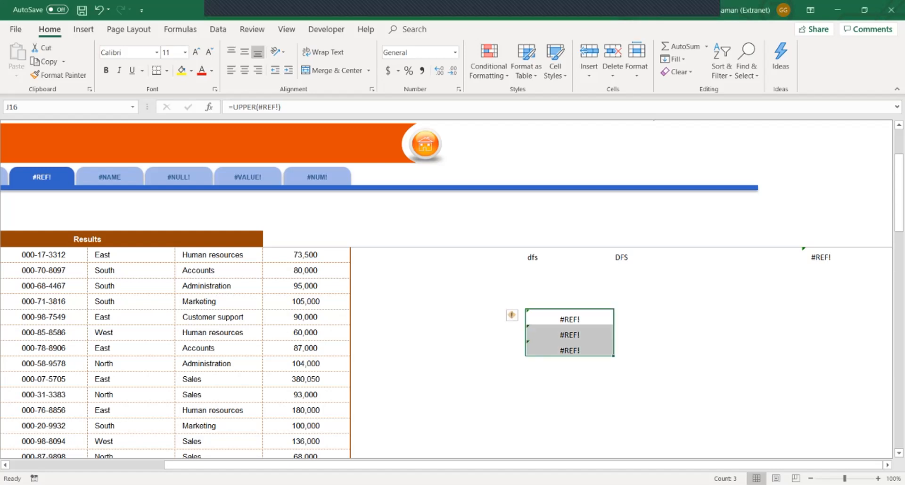
left_click(394, 302)
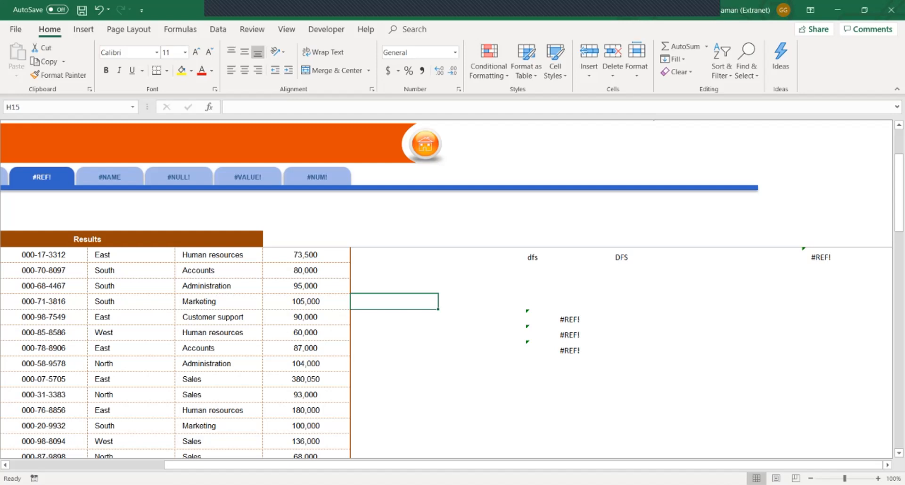
- Open the #NAME sheet and enter the misspelled formula =vlokup in Total cell G8 for Dill Seed
left_click_drag(309, 465, 188, 465)
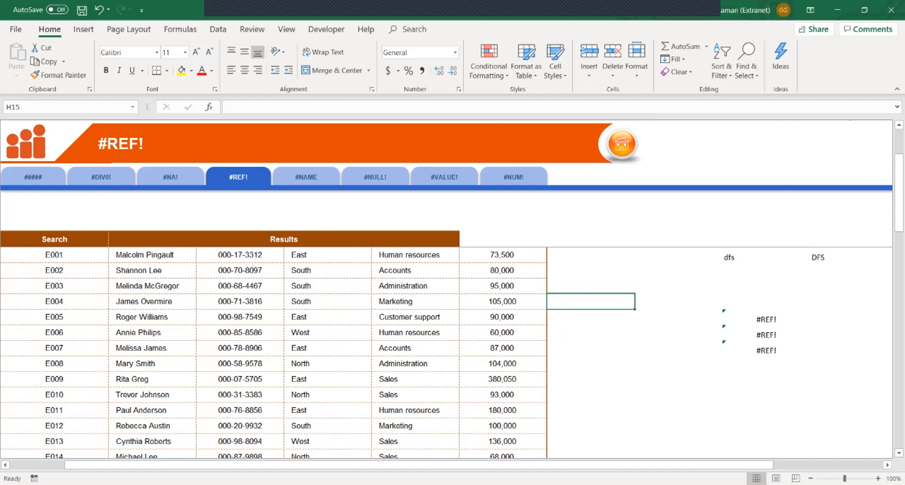
key("ctrl+Page_Down")
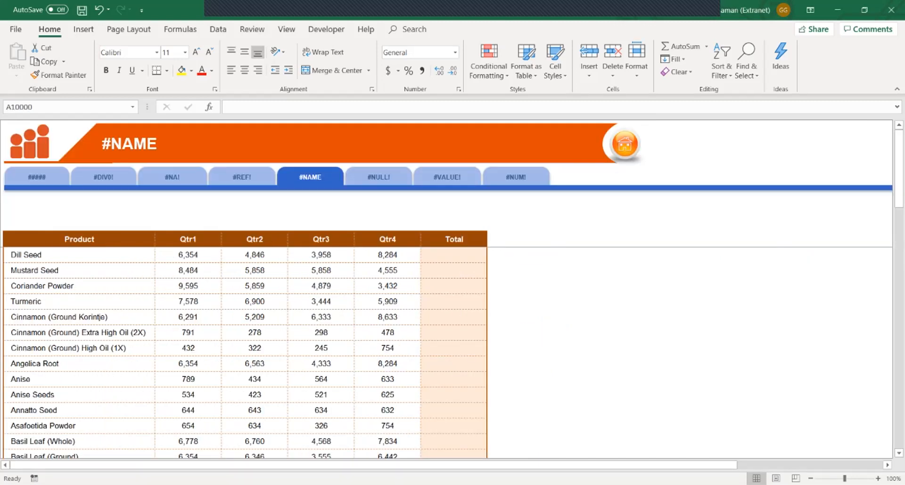
left_click(454, 255)
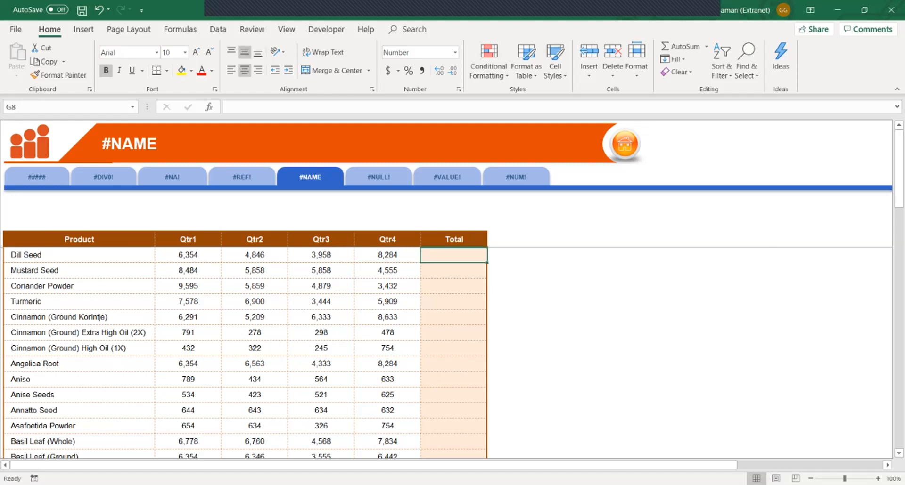
type("=")
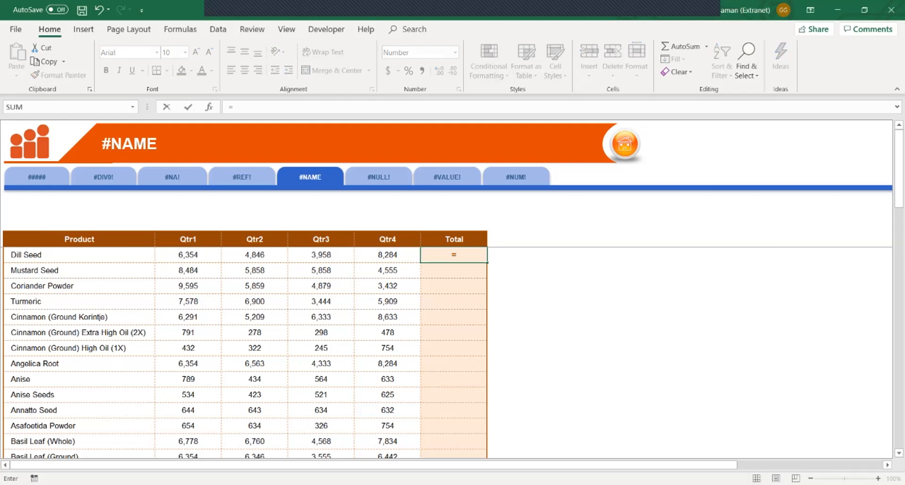
type("vlokup")
key("Return")
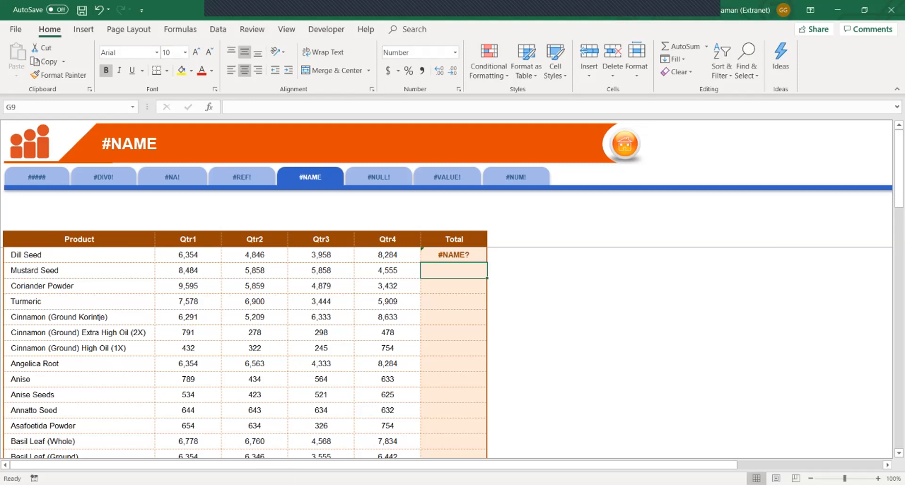
- Clear the misspelled formula from G8 and switch to the #NULL! sheet
left_click(453, 255)
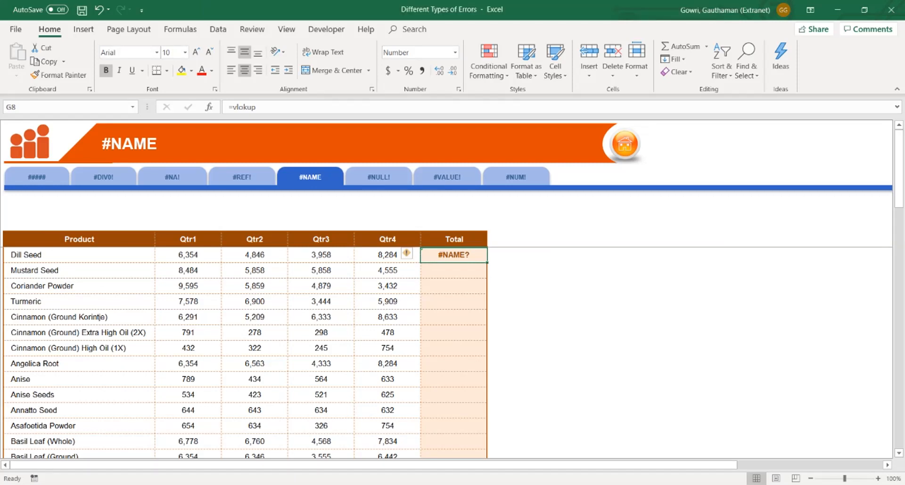
key("Delete")
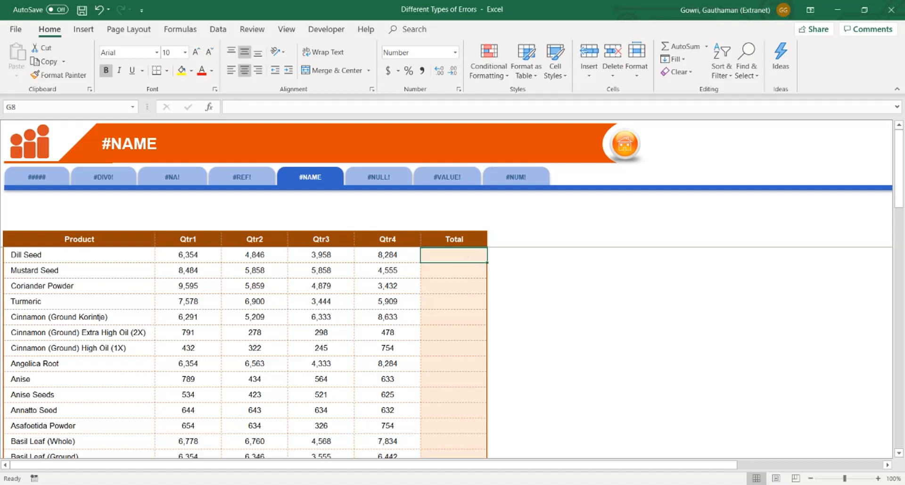
key("ctrl+Page_Down")
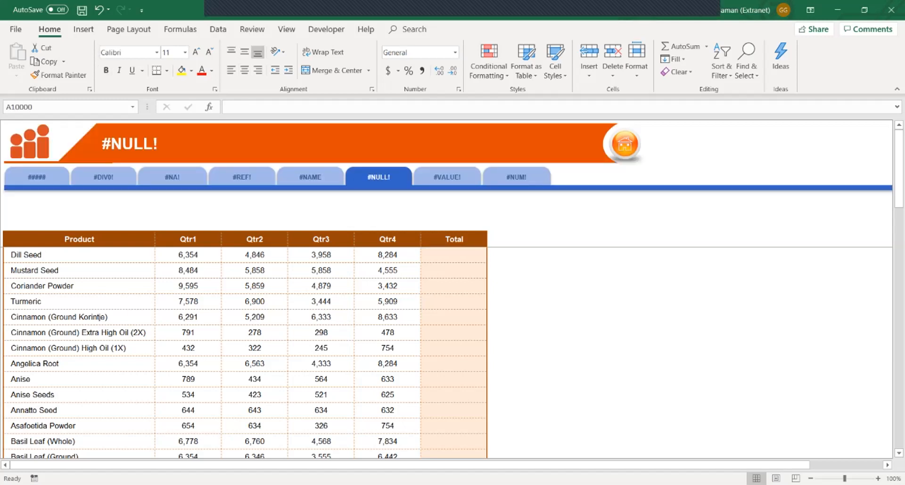
key("ctrl+Page_Down")
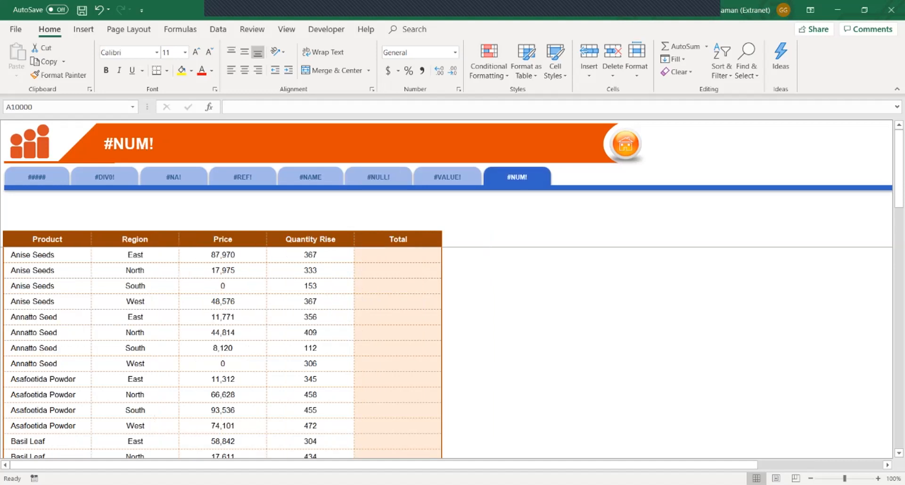
key("ctrl+Page_Up")
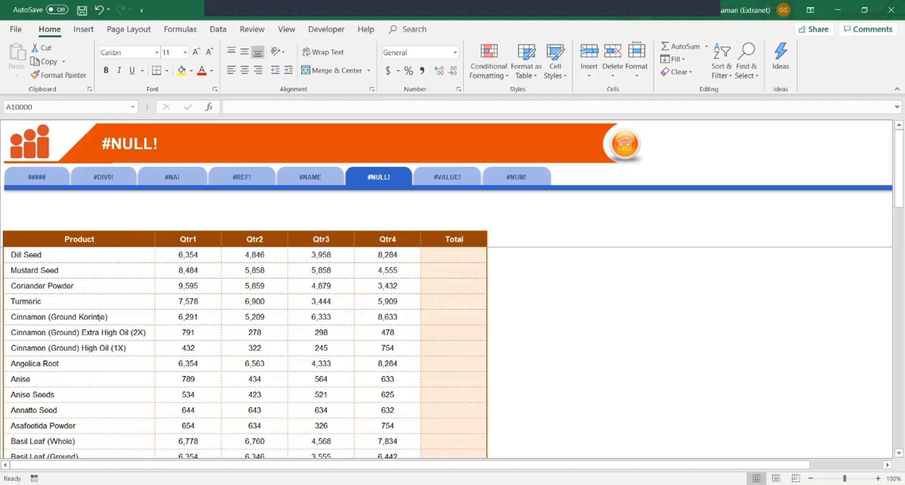
left_click(453, 255)
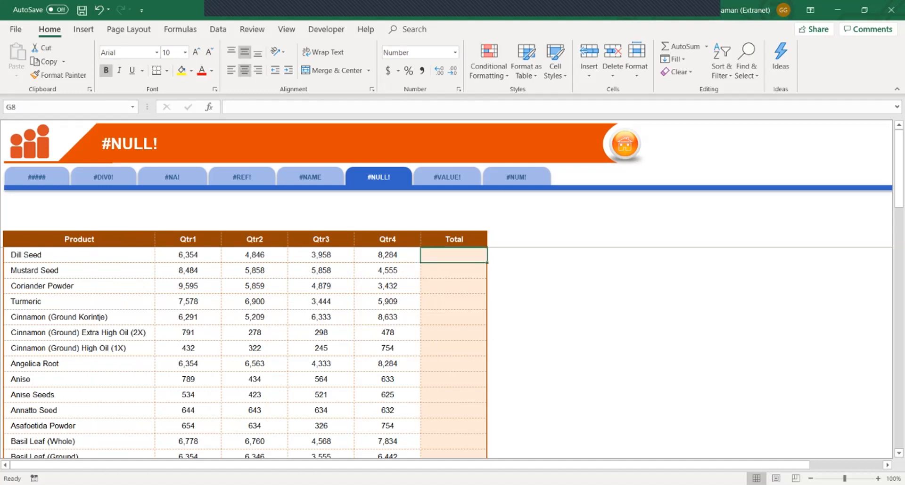
type("=")
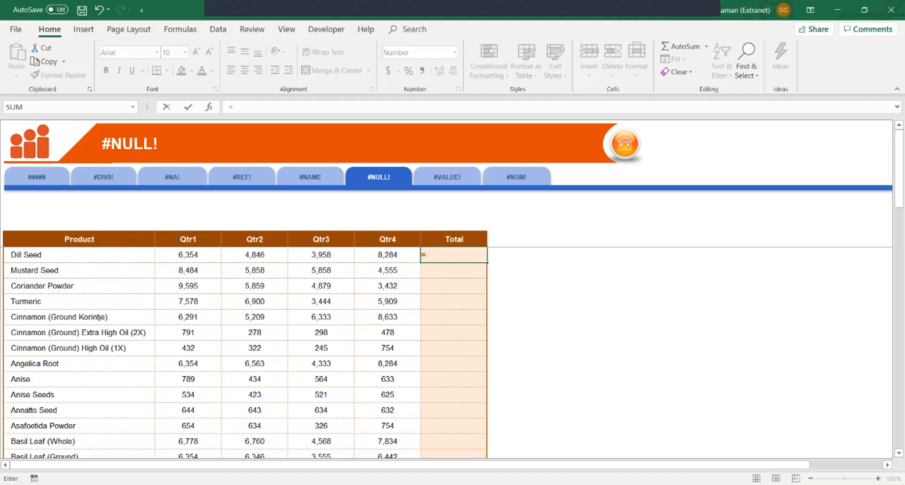
key("Escape")
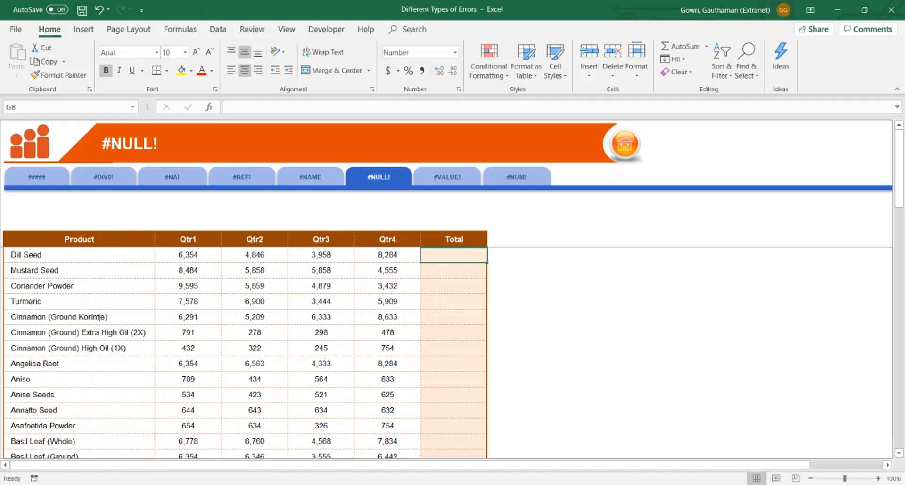
- Select separate blocks of the Qtr1, Qtr4 and Qtr2 columns in turn, starting with C8:C12 and ending with D15:D19
left_click_drag(188, 255, 188, 317)
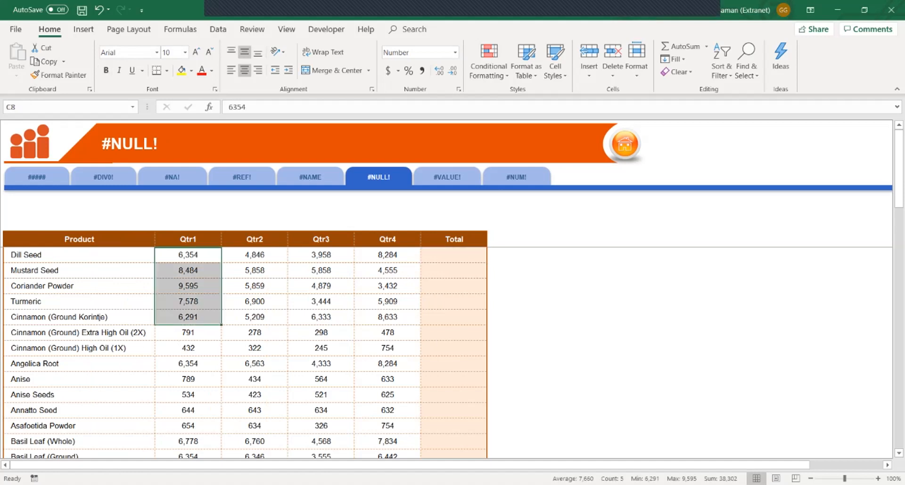
left_click_drag(387, 286, 387, 379)
left_click_drag(254, 363, 254, 426)
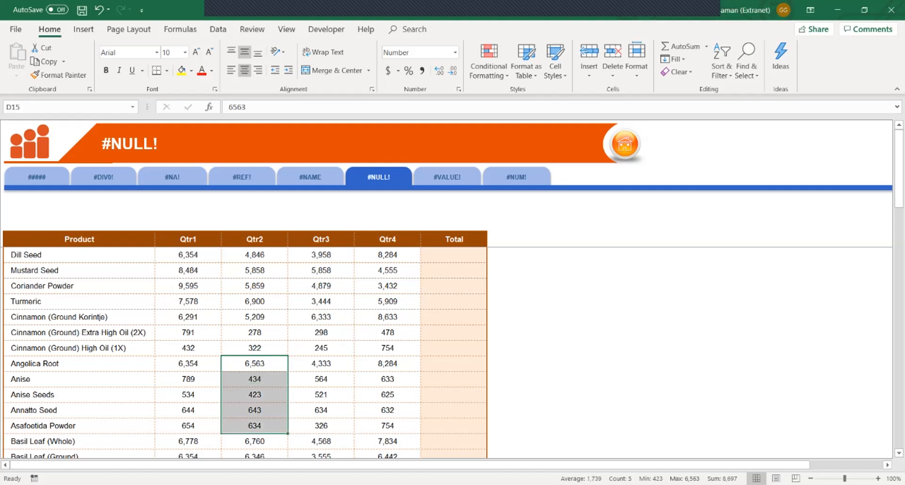
- Enter =SUM(C8:C11 E12:E17 F8:F11) in Dill Seed's Total cell G8, separating the ranges with spaces
left_click(454, 255)
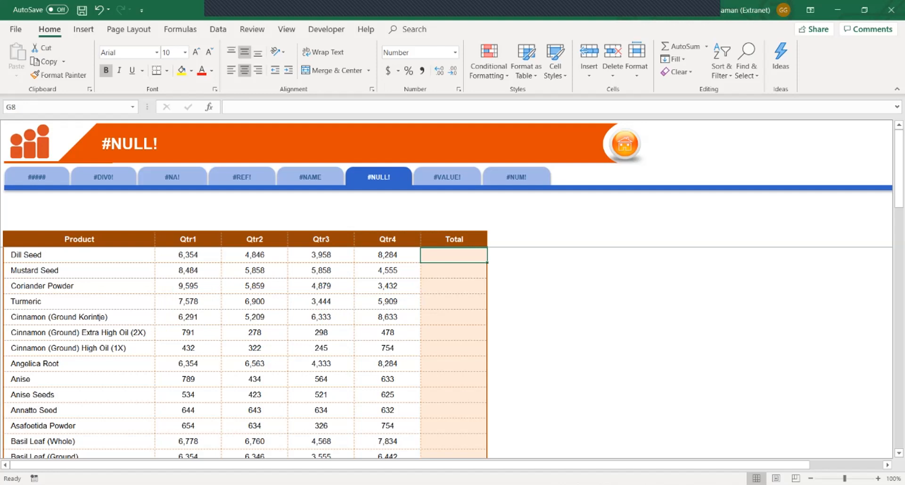
type("=")
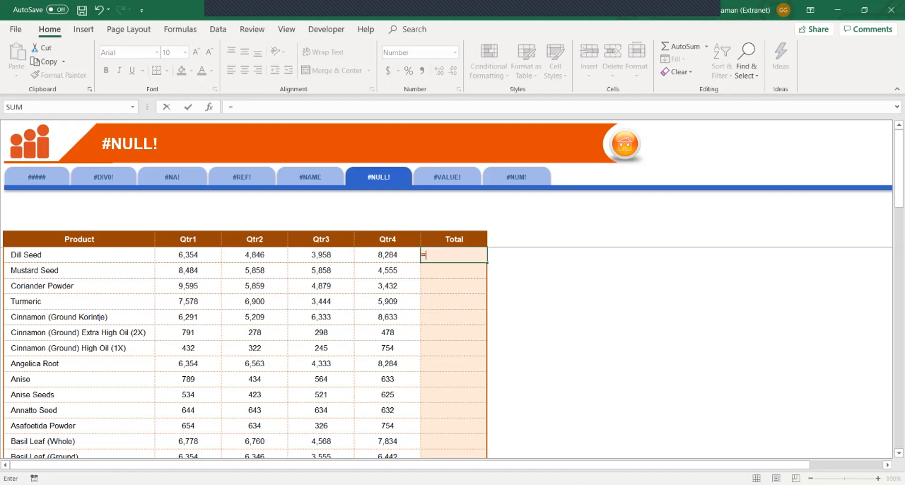
type("SUM(")
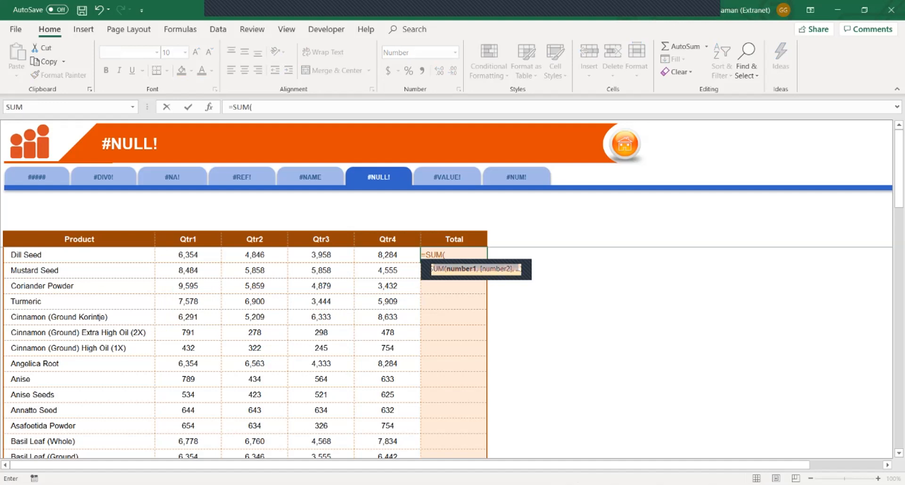
left_click(188, 255)
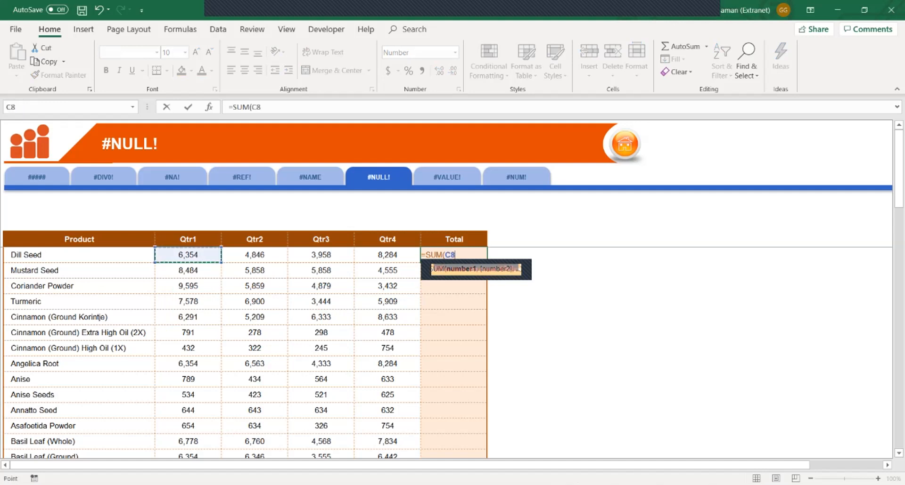
left_click_drag(188, 257, 218, 305)
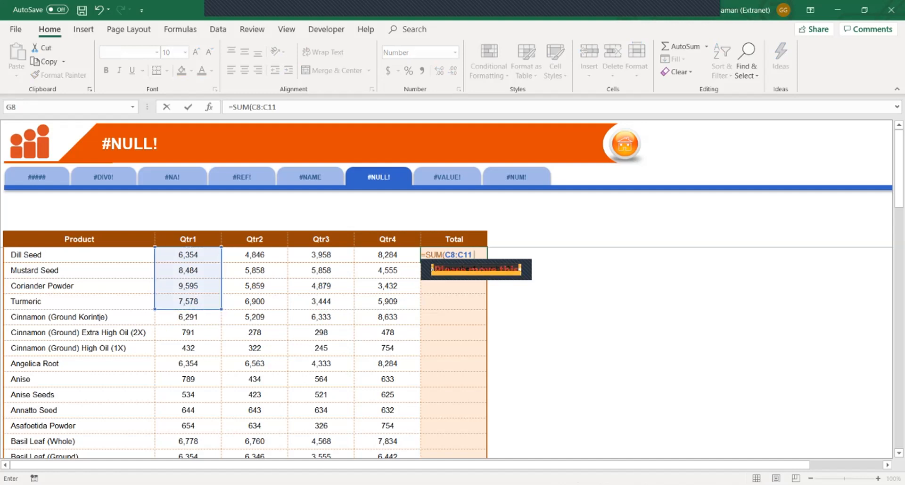
left_click(321, 317)
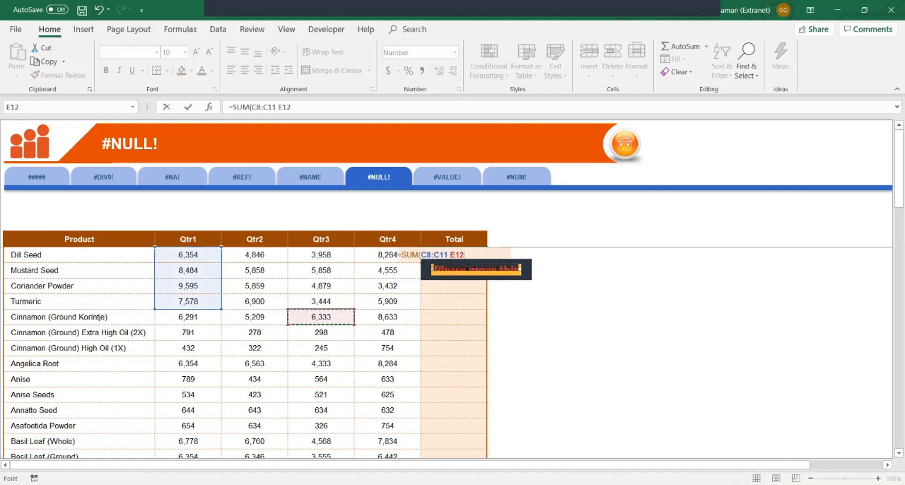
left_click_drag(321, 317, 321, 395)
left_click(377, 254)
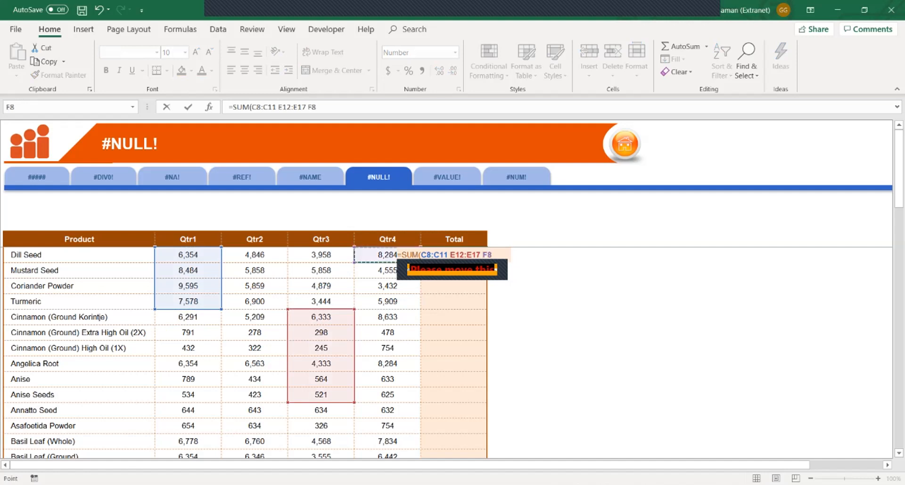
left_click_drag(377, 255, 387, 301)
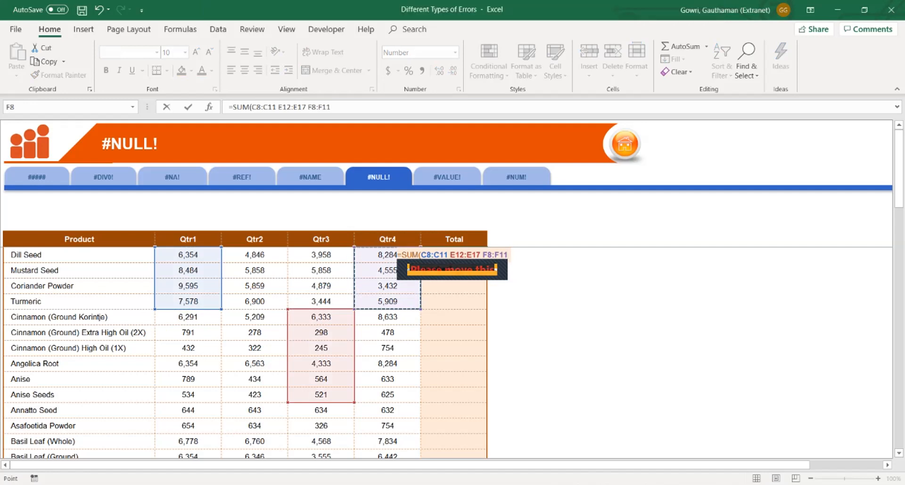
key("Return")
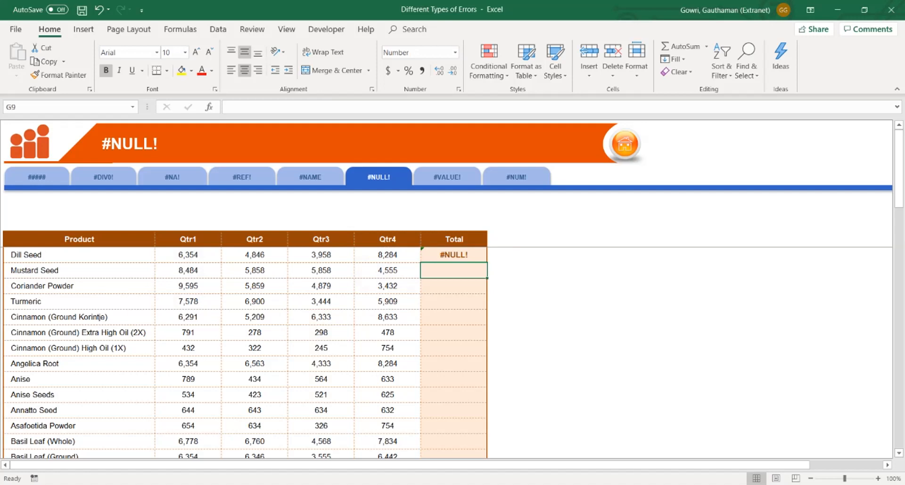
- Correct the G8 formula to =SUM(C8:C11,E12:E17,F8:F11) by replacing the spaces between ranges with commas
left_click(453, 255)
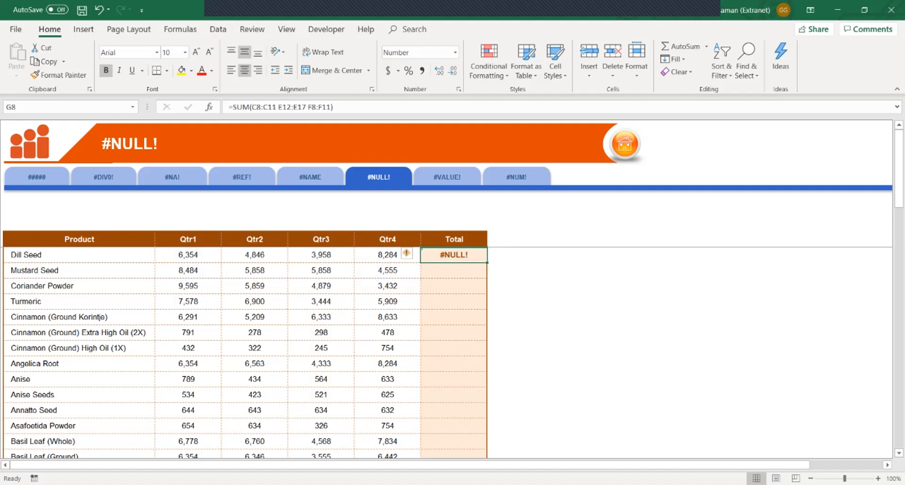
left_click(262, 107)
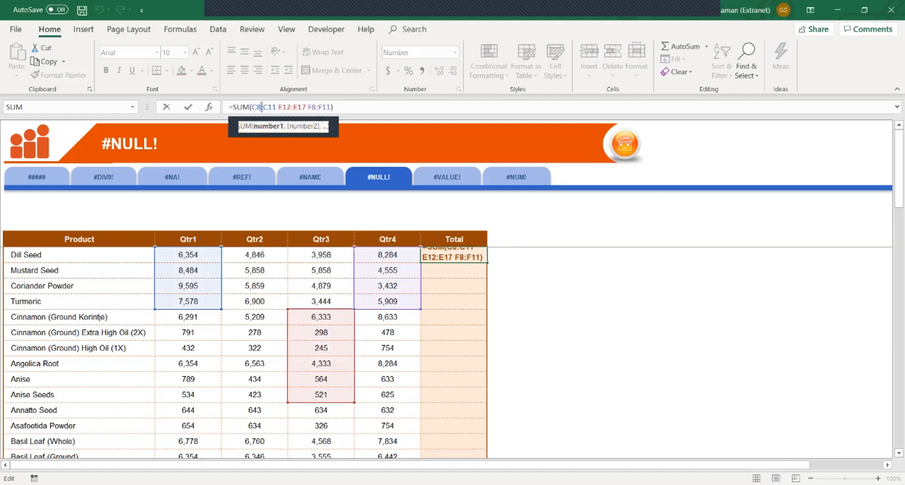
key("ctrl+Return")
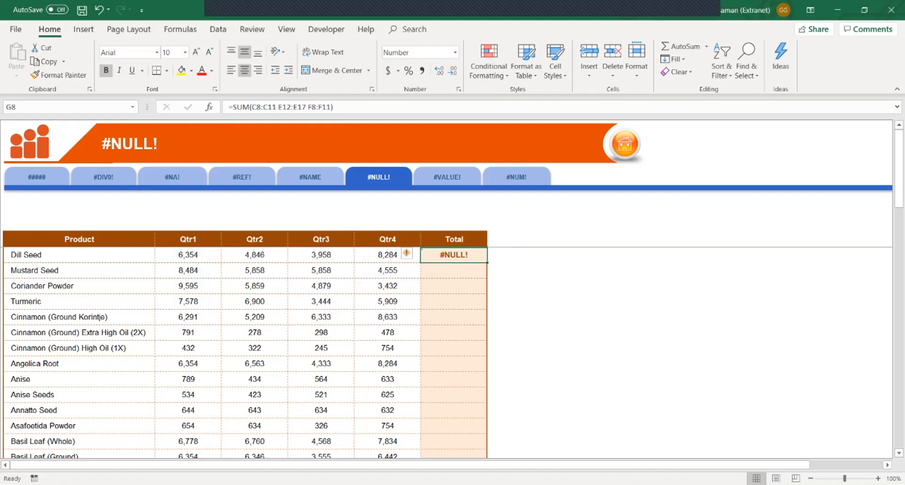
left_click(278, 107)
type(",")
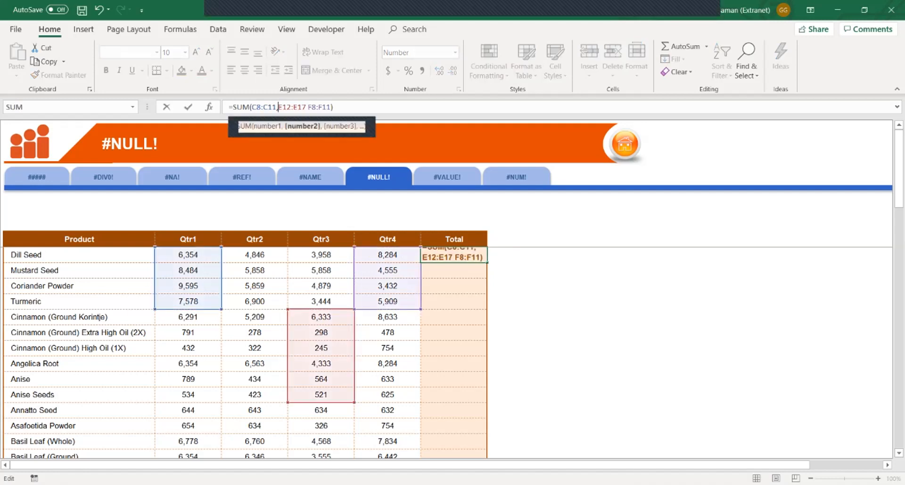
key("BackSpace")
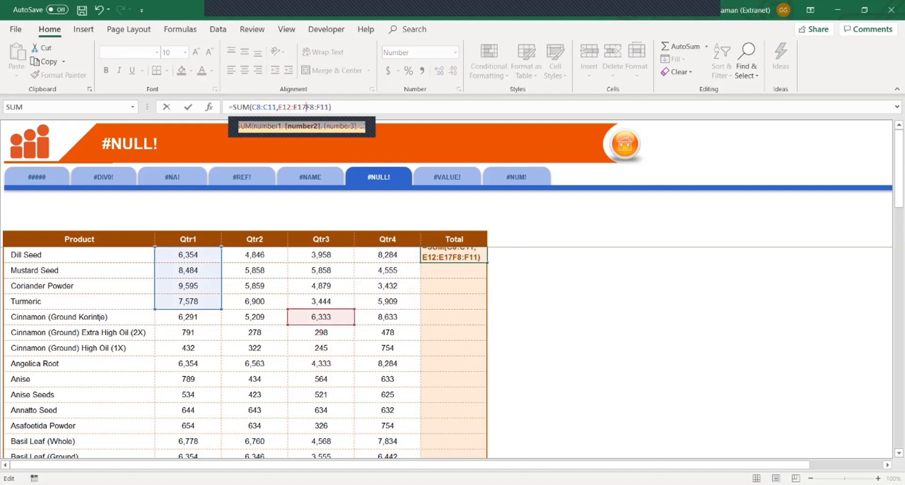
key("Return")
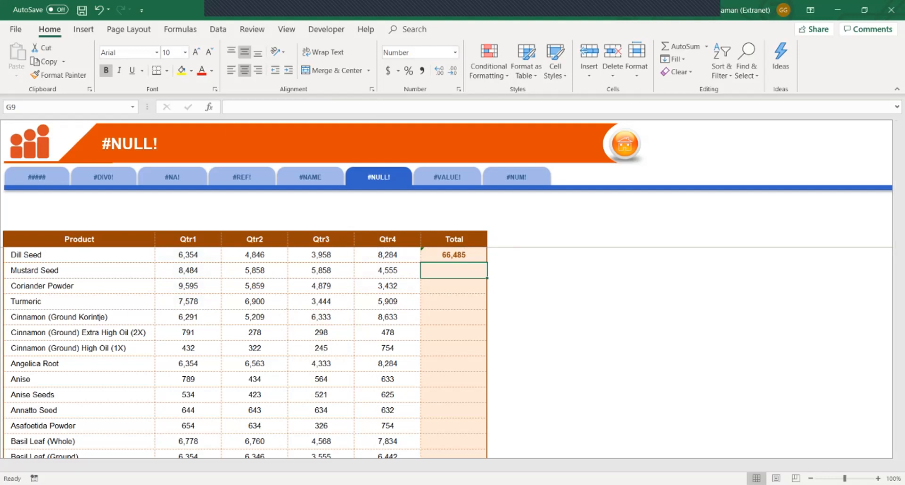
- Open the #VALUE! sheet and enter =E8*E7 in Growth (%) cell F8, multiplying the current-year figure by its header
key("ctrl+Page_Down")
left_click(323, 271)
left_click(324, 255)
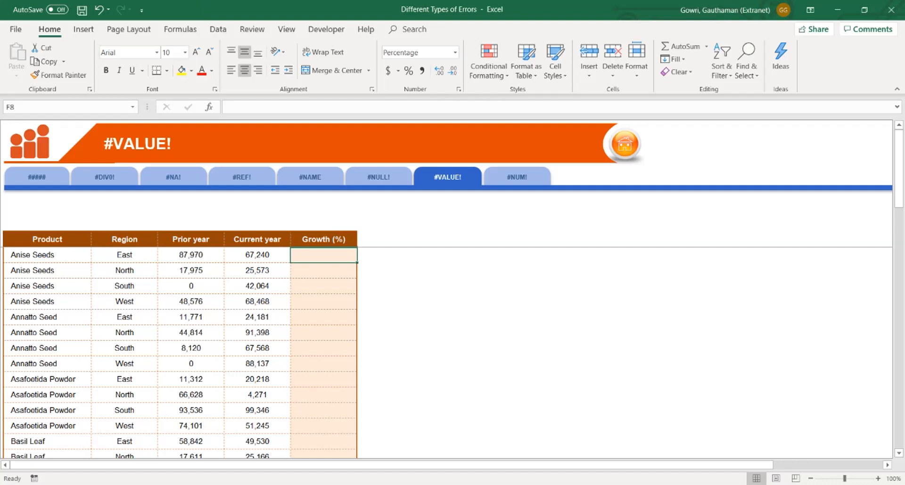
type("=")
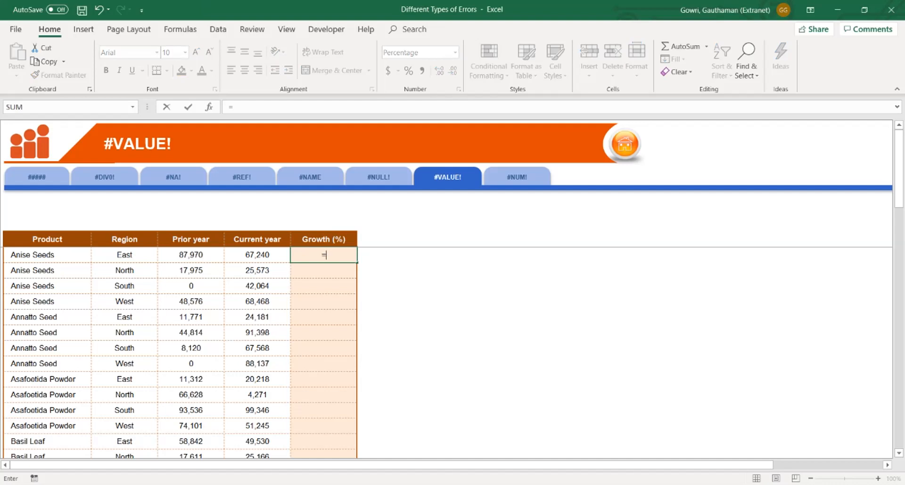
key("Left")
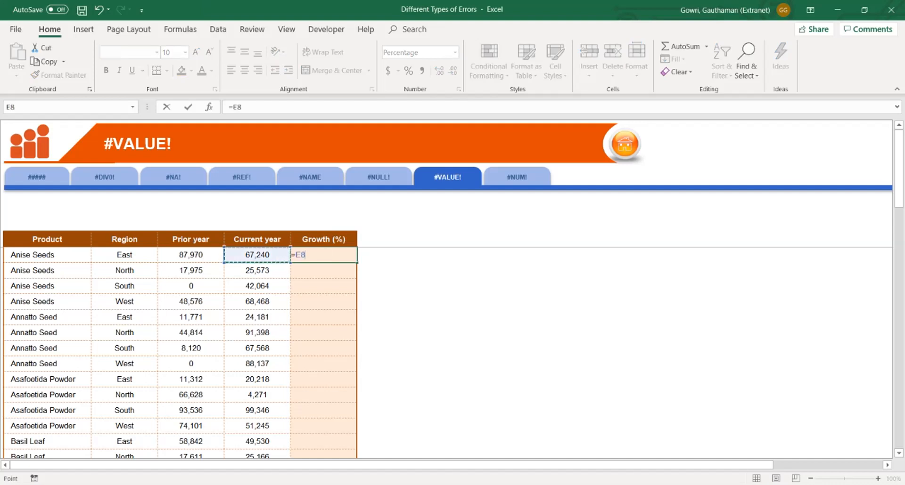
type("*")
key("Left")
key("Up")
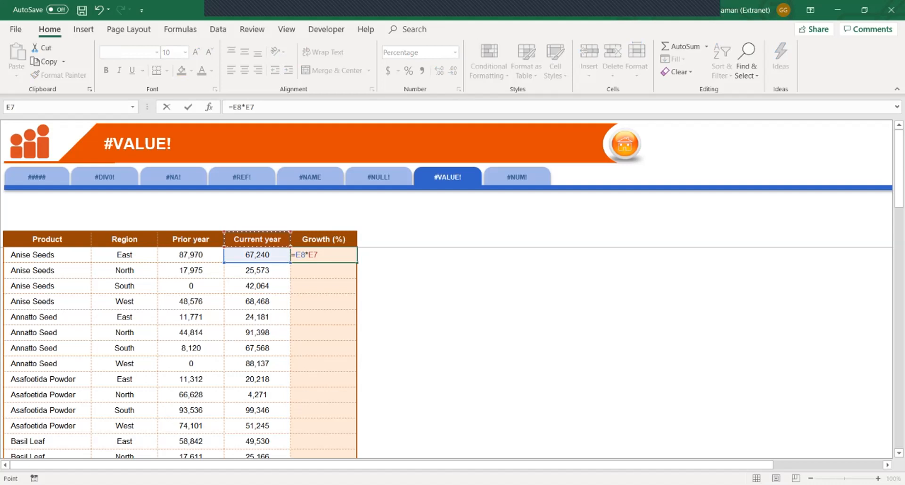
key("Return")
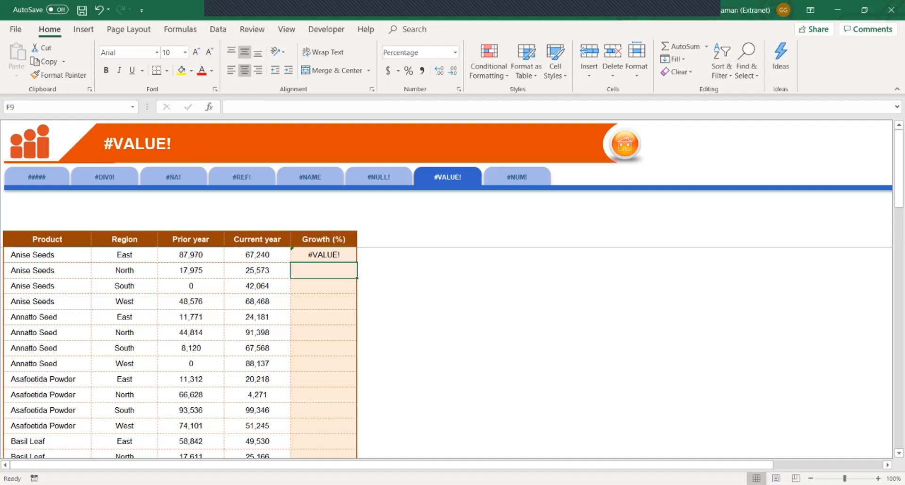
- Open the #NUM! sheet and enter =sqrt(-2) in the first Total cell, F8
key("ctrl+Page_Down")
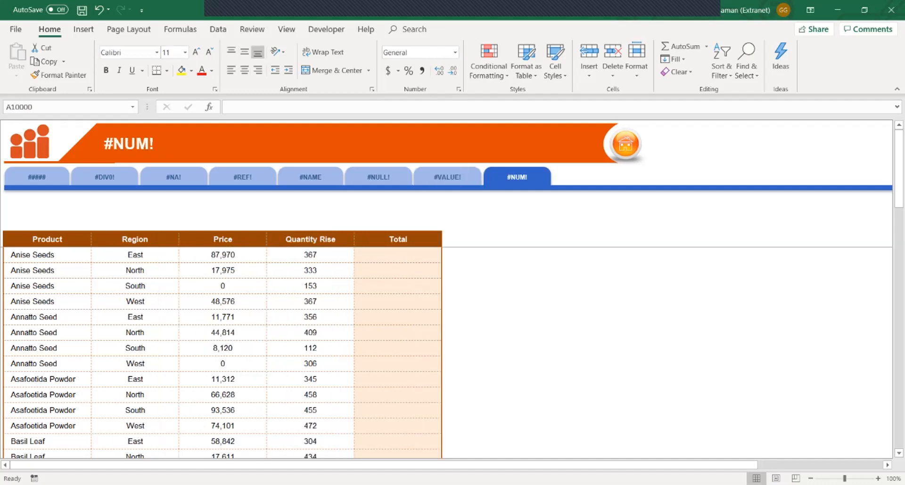
left_click(397, 255)
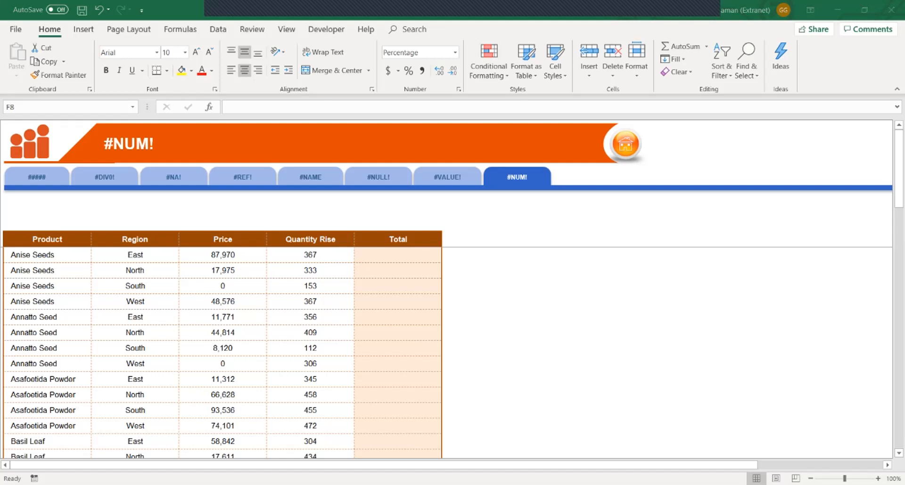
left_click(398, 255)
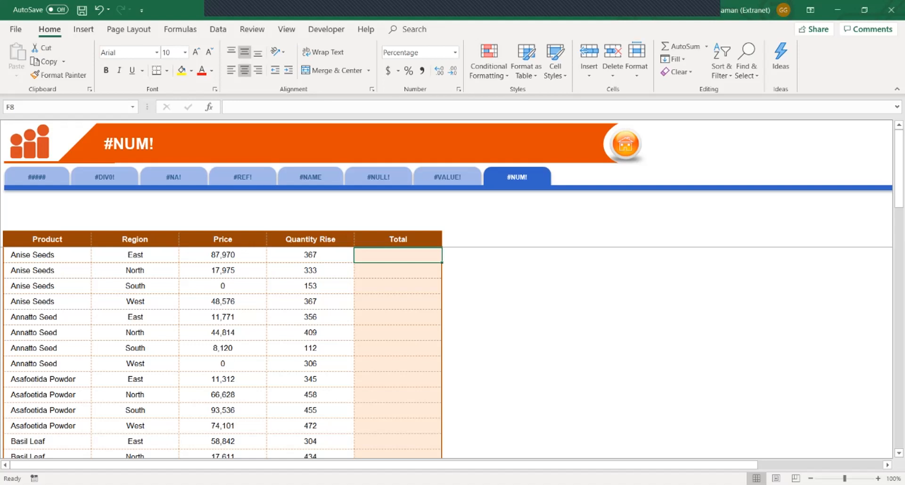
type("=")
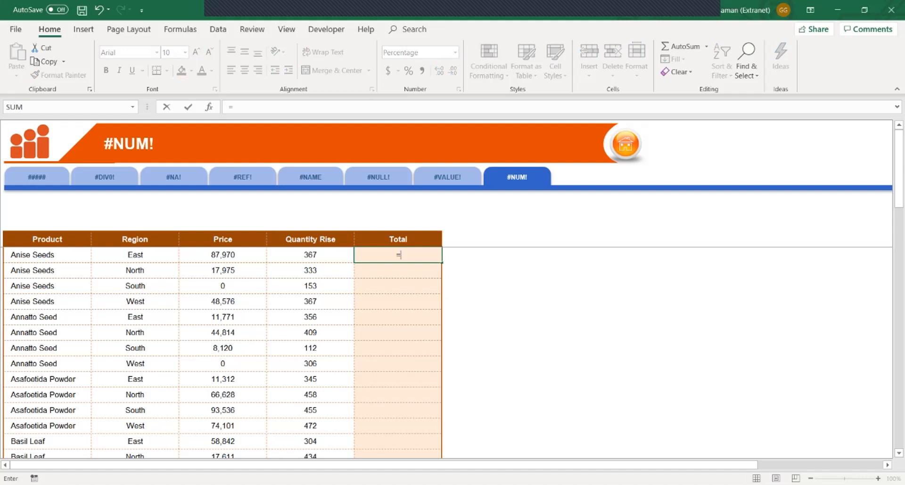
type("sqrt(")
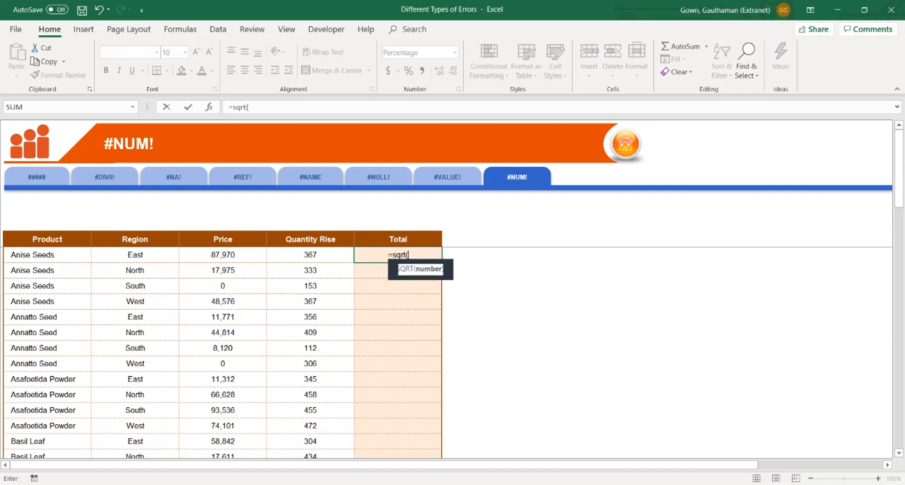
type("-2")
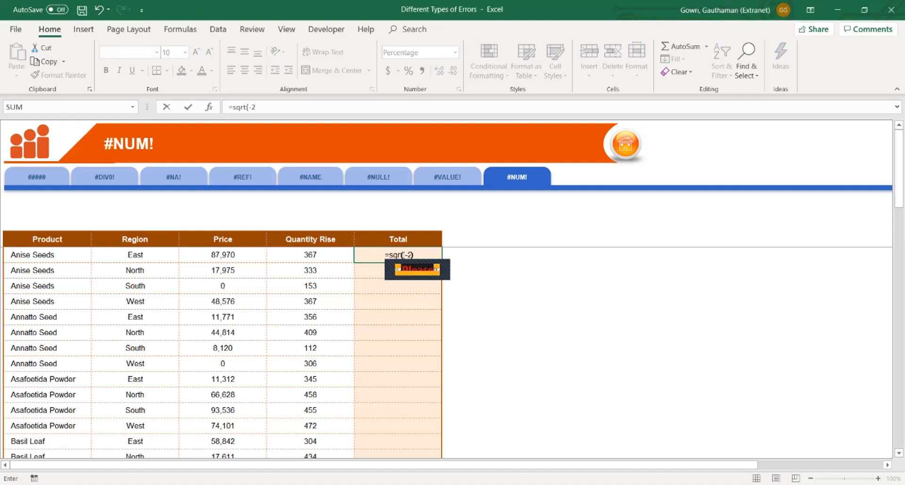
type(")")
key("Return")
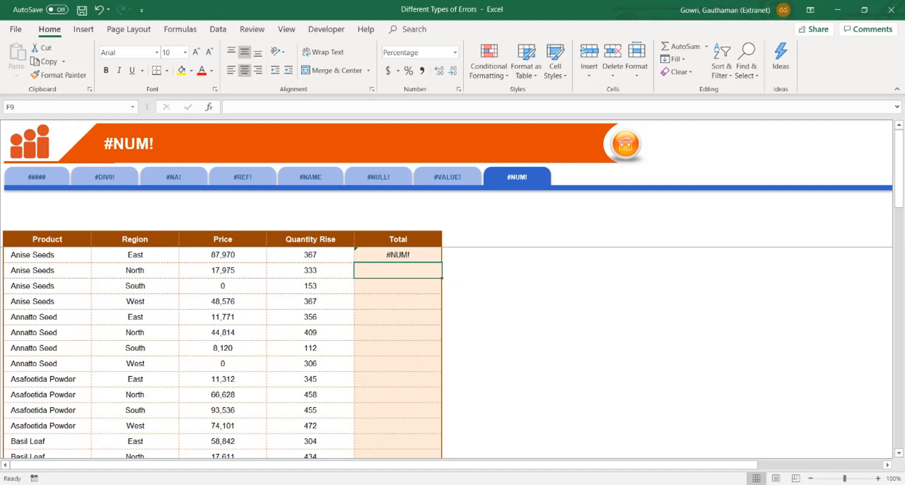
left_click(891, 10)
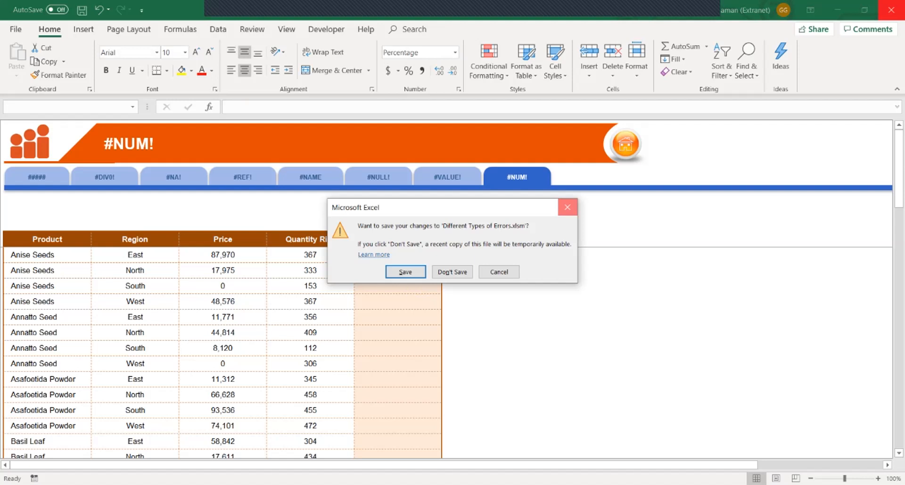
left_click(567, 208)
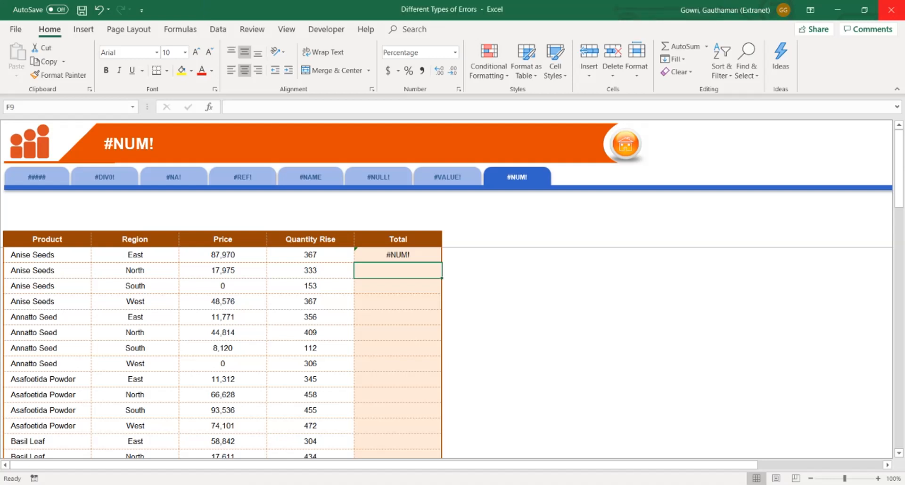
left_click(496, 286)
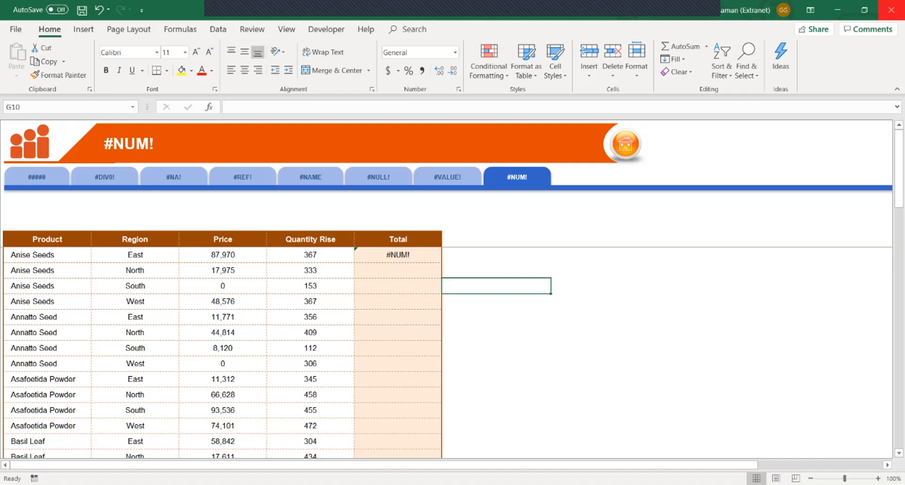
left_click(567, 286)
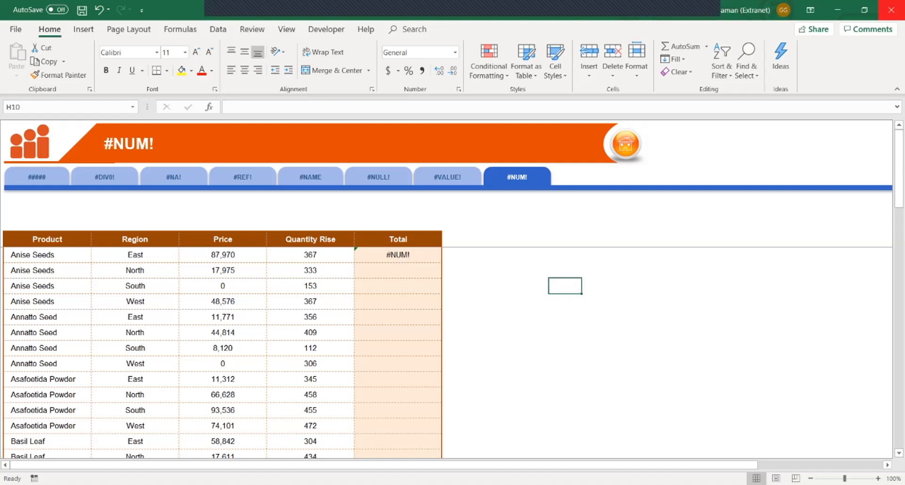
- Copy the product names in B15:B18 to the blank area starting at I10
left_click(48, 270)
left_click_drag(47, 363, 47, 410)
key("ctrl+c")
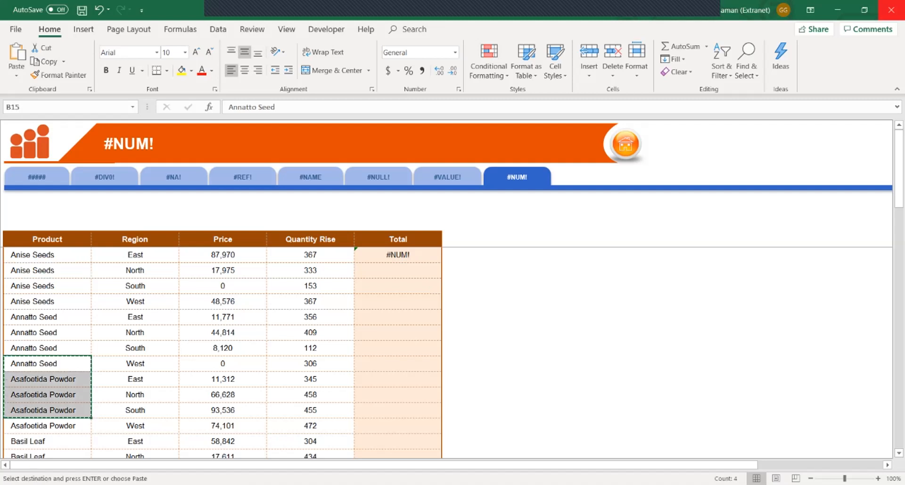
left_click(599, 286)
key("Return")
- Try the formula =UPPER(J10) in cell K10 beside the copied product names
key("Right")
key("Right")
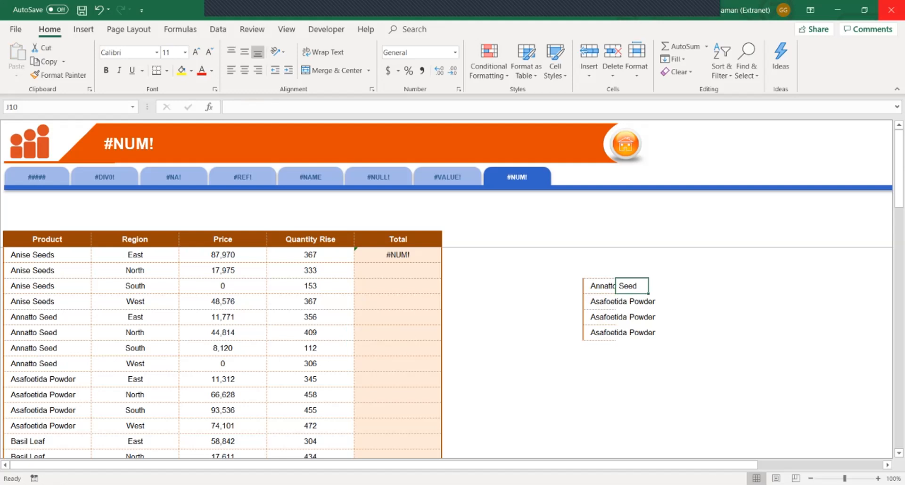
type("=")
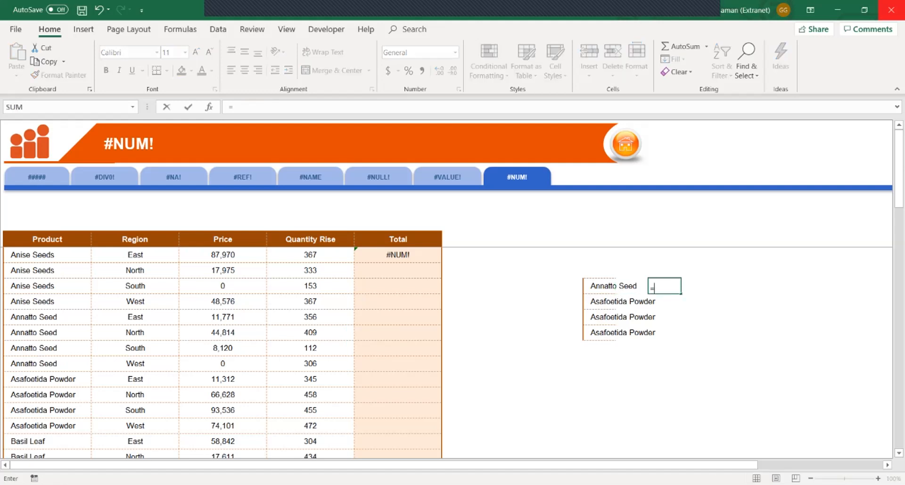
type("UPPER(")
key("Left")
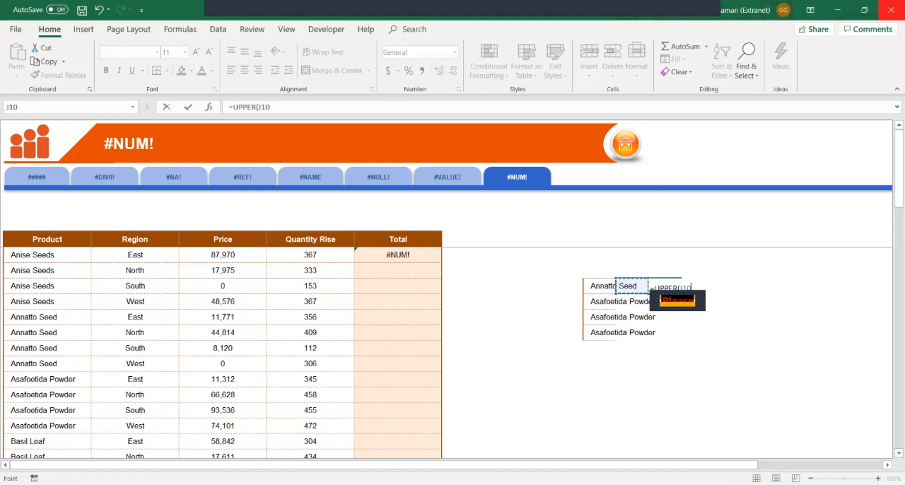
key("Return")
key("Up")
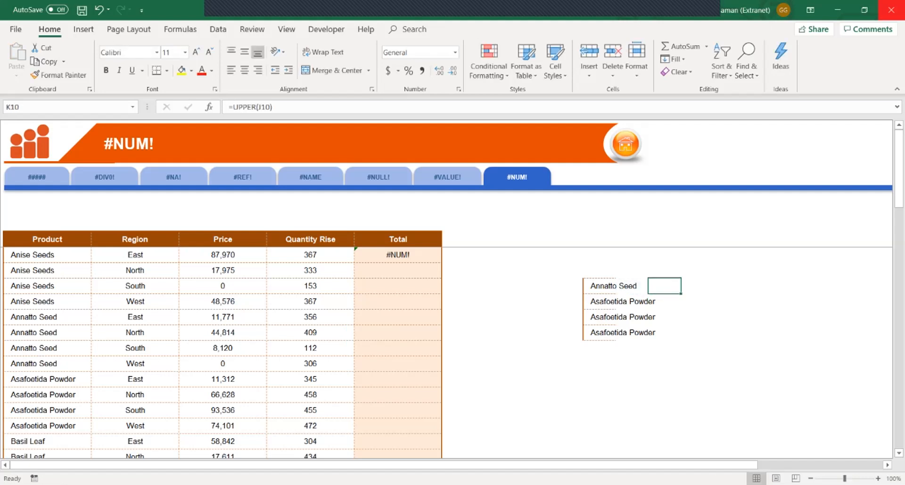
key("F2")
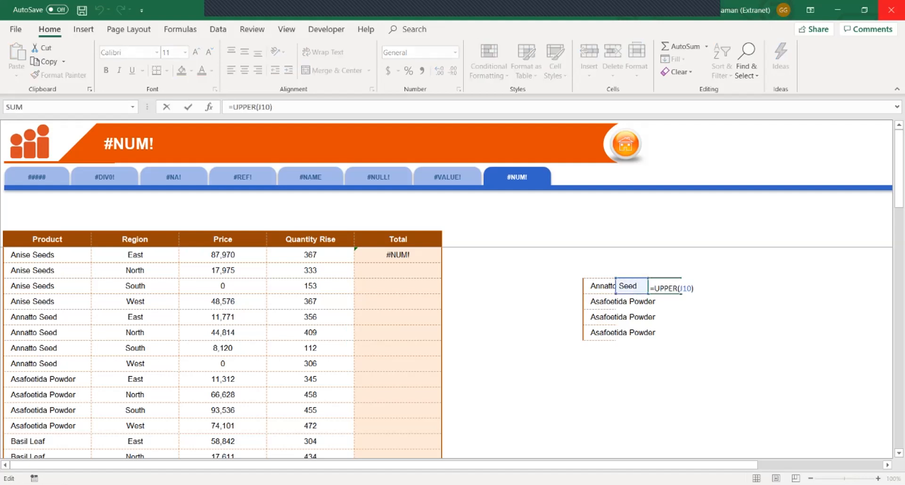
left_click(654, 289)
key("Escape")
- Widen column I to fit Annatto Seed and clear the trial formula from K10
left_click(599, 285)
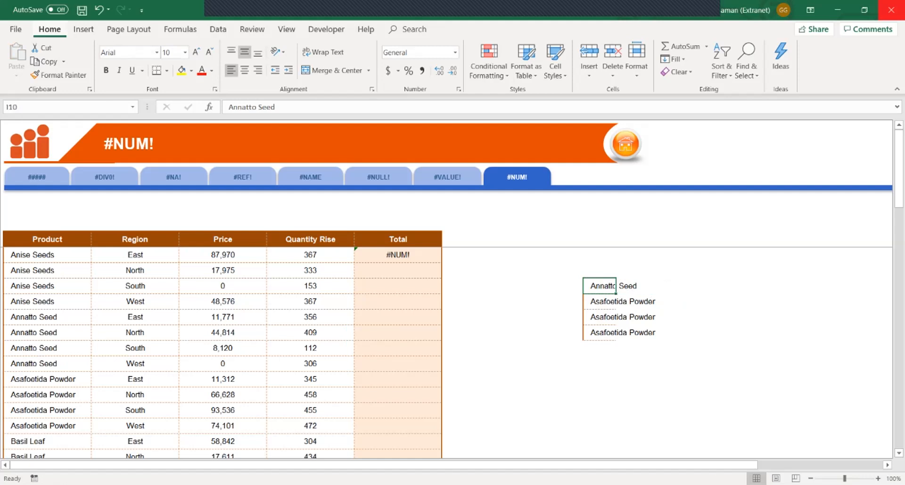
left_click(655, 285)
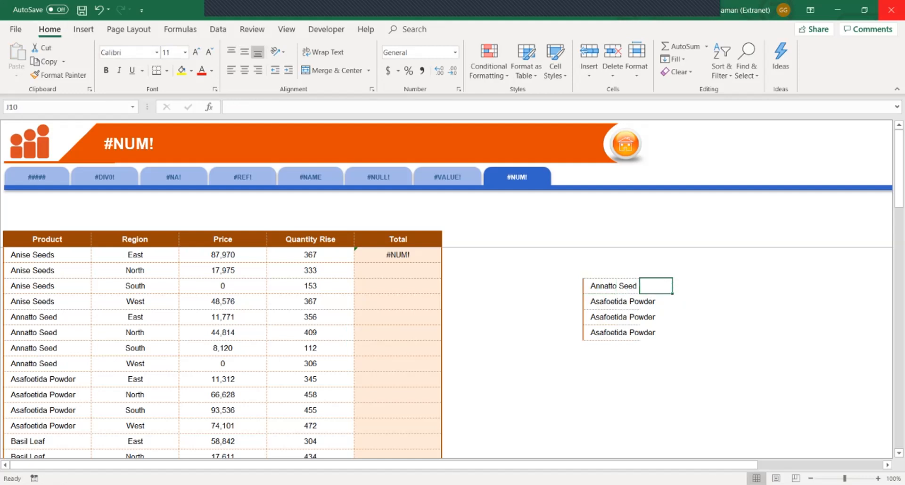
left_click(688, 286)
- Enter =UPPER(I10) in J10 to capitalise the first copied product name
left_click(655, 286)
type("=")
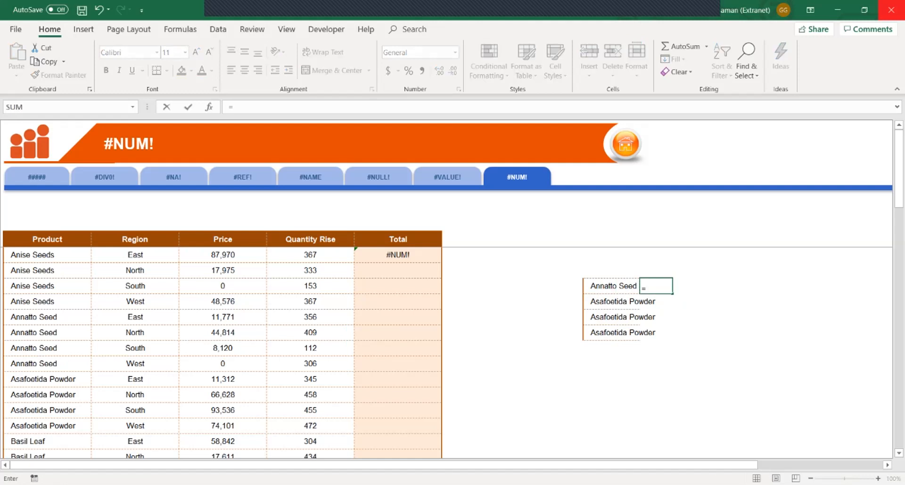
type("UPPER(")
left_click(613, 285)
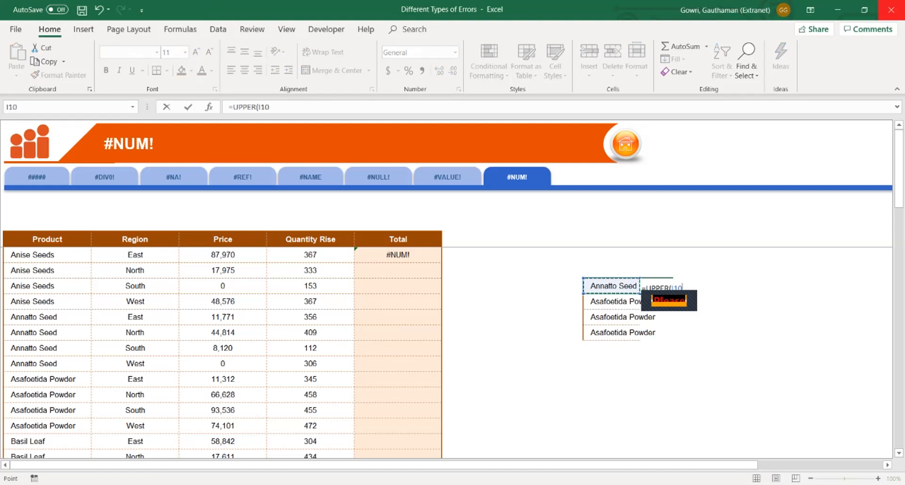
key("Return")
- Copy the UPPER formula from J10 to J11 and compare the cell references in both formulas
key("Up")
key("ctrl+c")
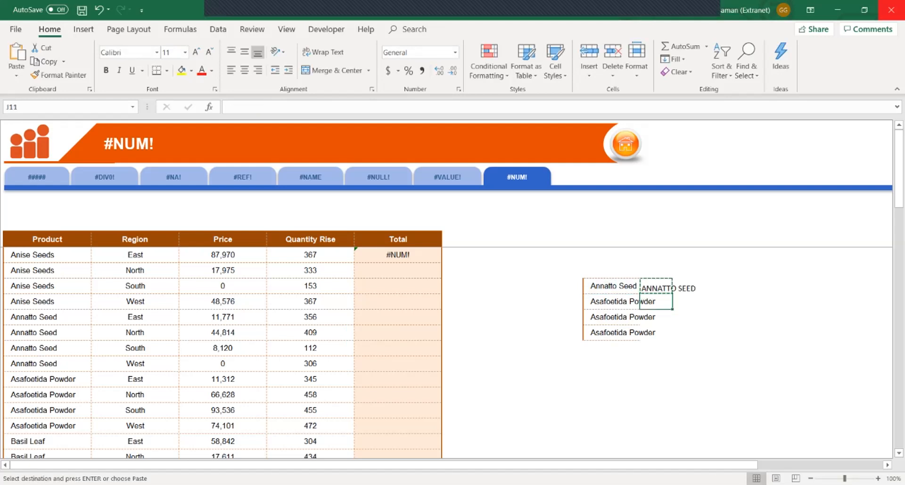
left_click(656, 301)
left_click(656, 286)
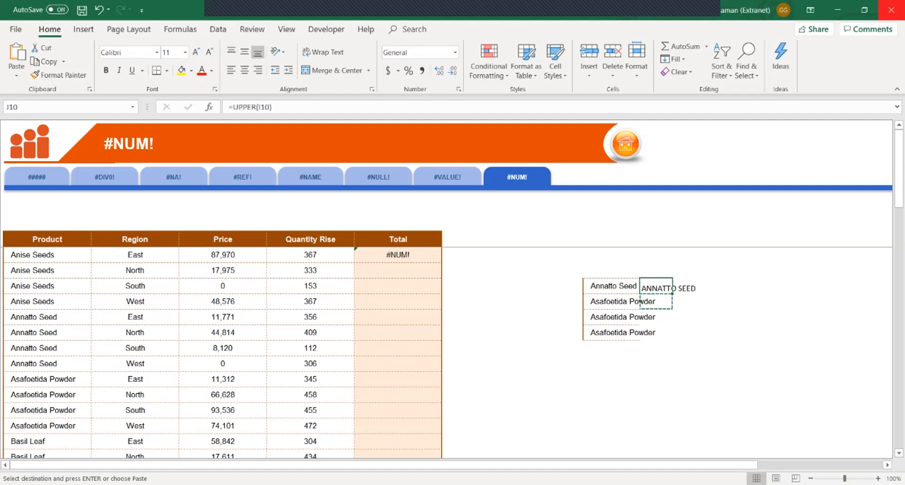
left_click(656, 301)
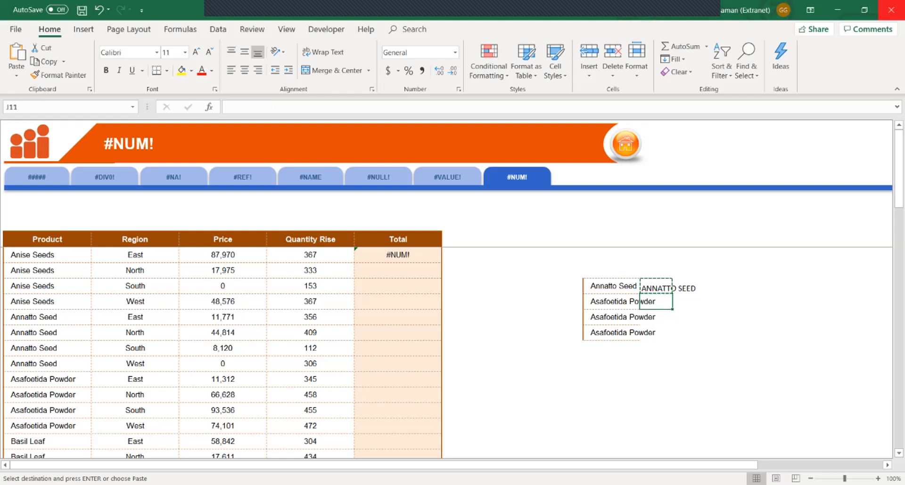
key("ctrl+v")
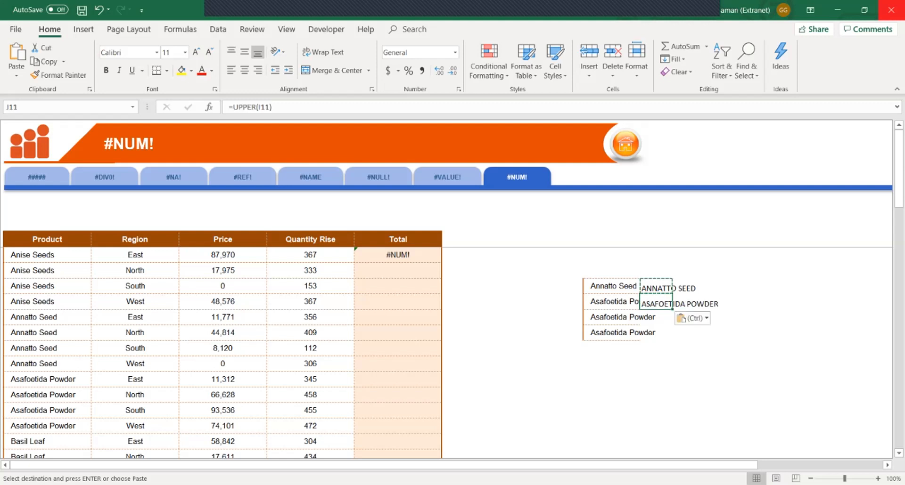
double_click(660, 304)
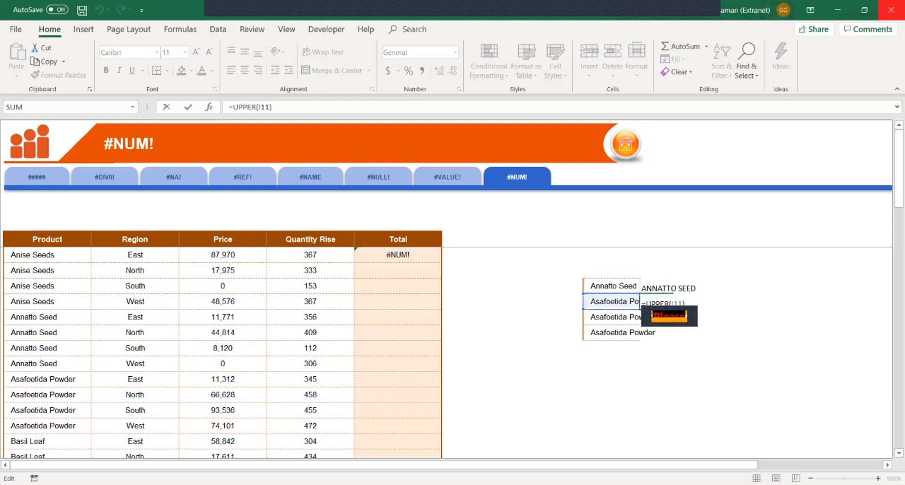
left_click(673, 289)
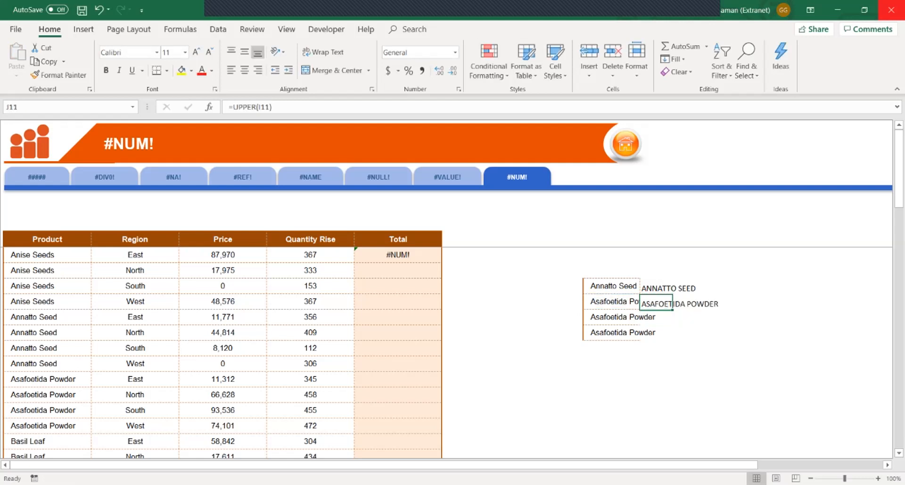
double_click(674, 288)
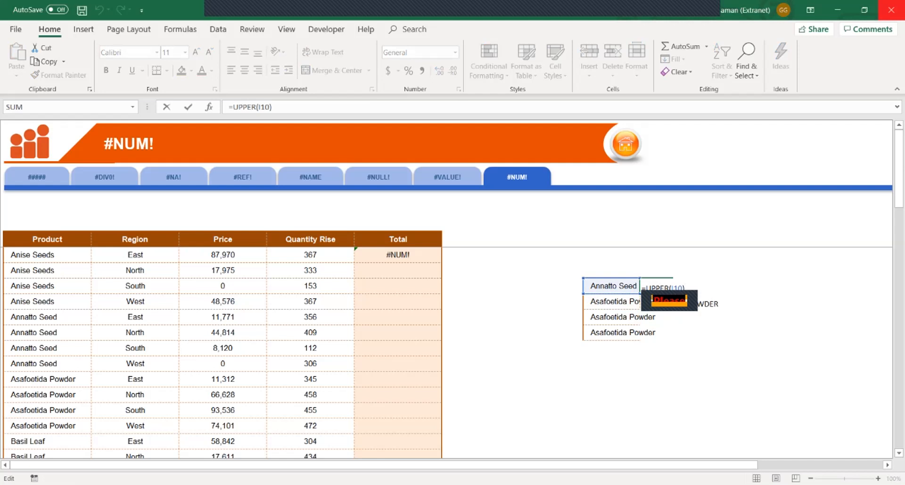
key("Return")
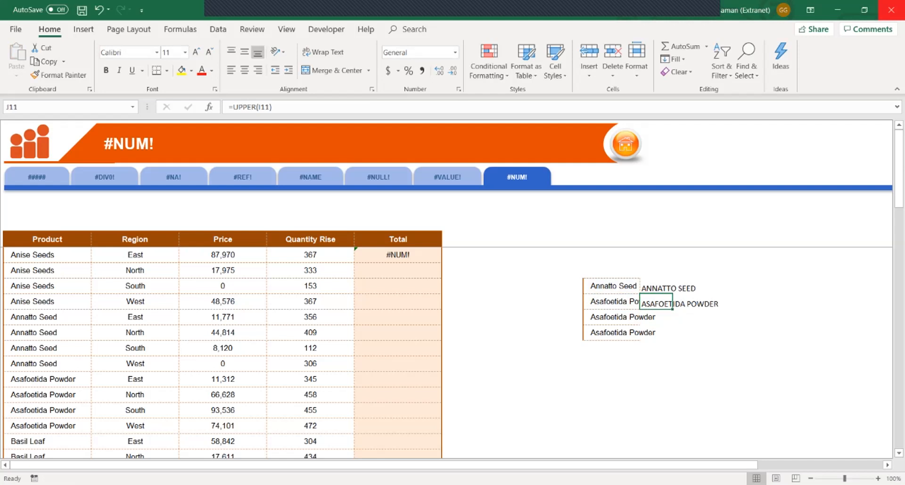
double_click(672, 304)
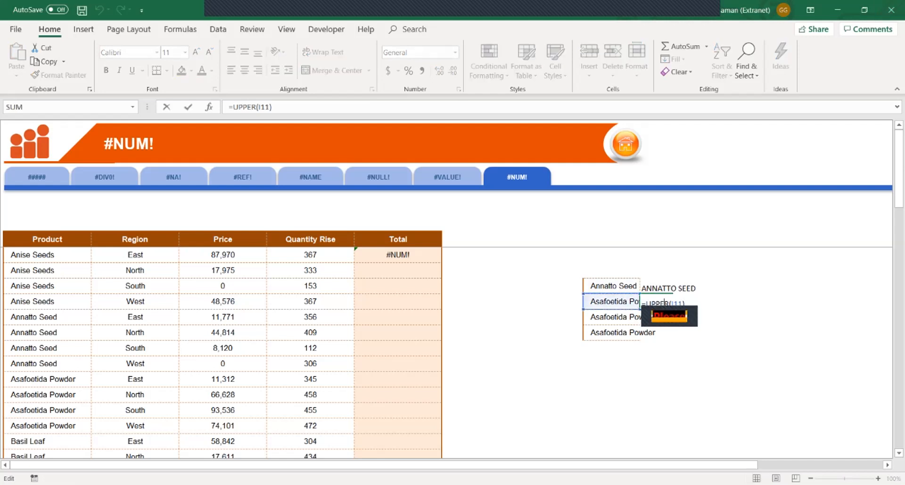
key("Return")
- Move the UPPER formula from J10 to J13 by cut and paste and check which cell it references
left_click(656, 286)
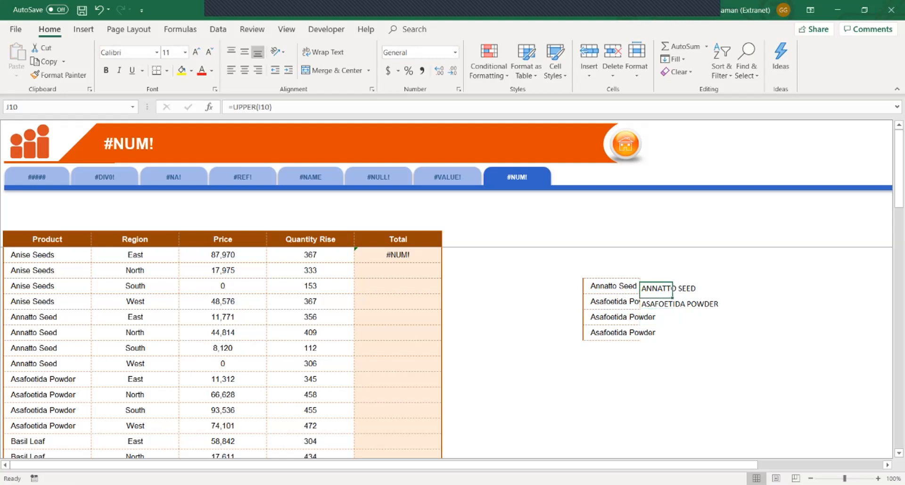
key("ctrl+c")
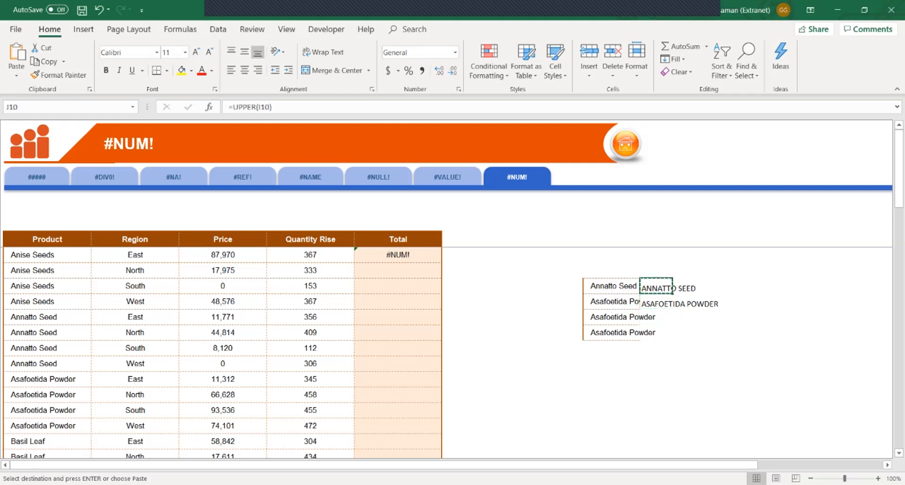
left_click(656, 333)
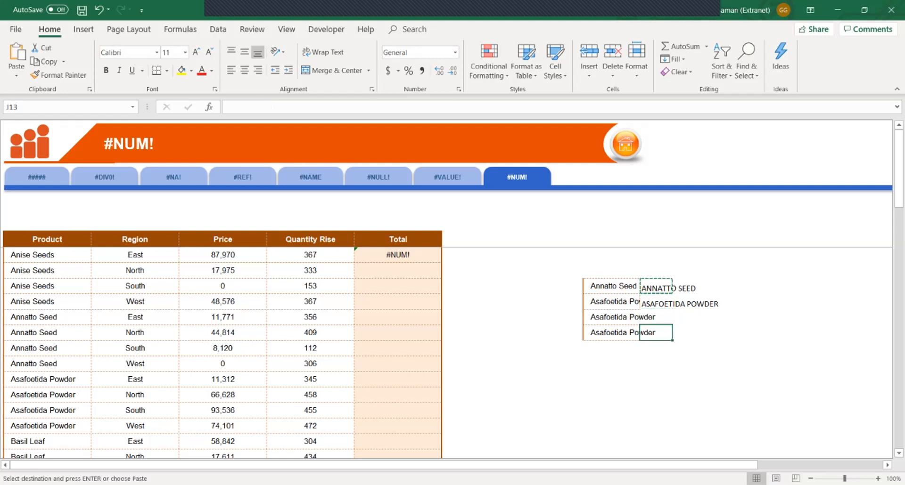
key("ctrl+v")
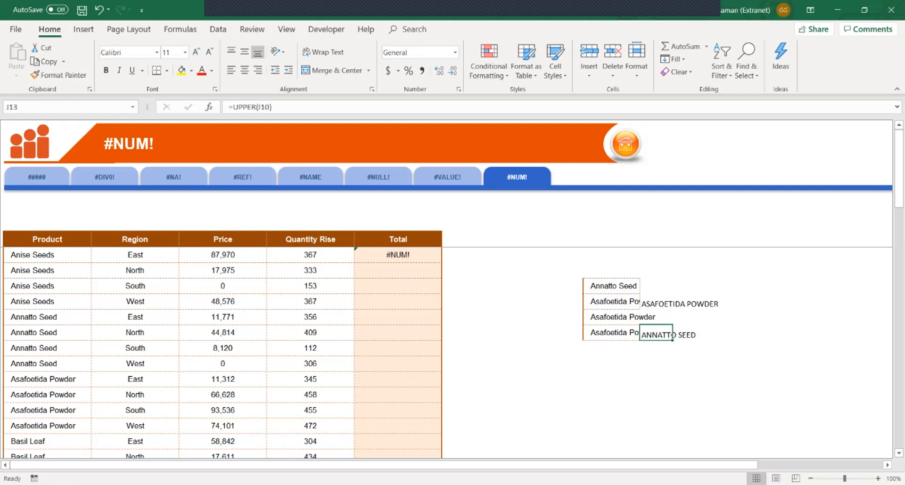
double_click(660, 334)
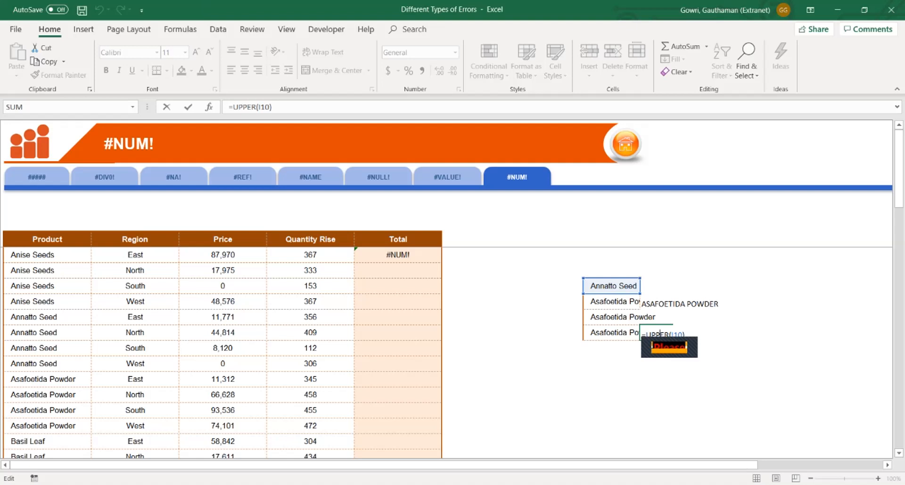
key("ctrl+Return")
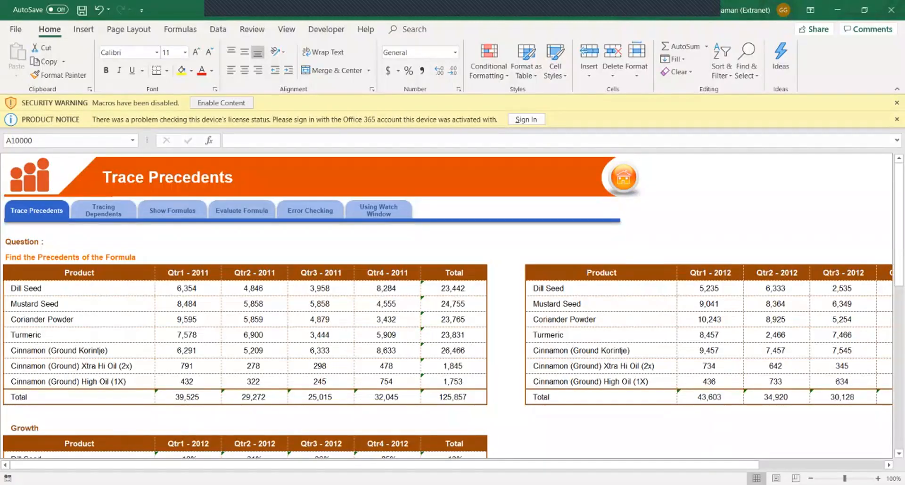
- Enable the macros in the Formulae Auditing & Formula View workbook and go to its Trace Precedents sheet
left_click(221, 103)
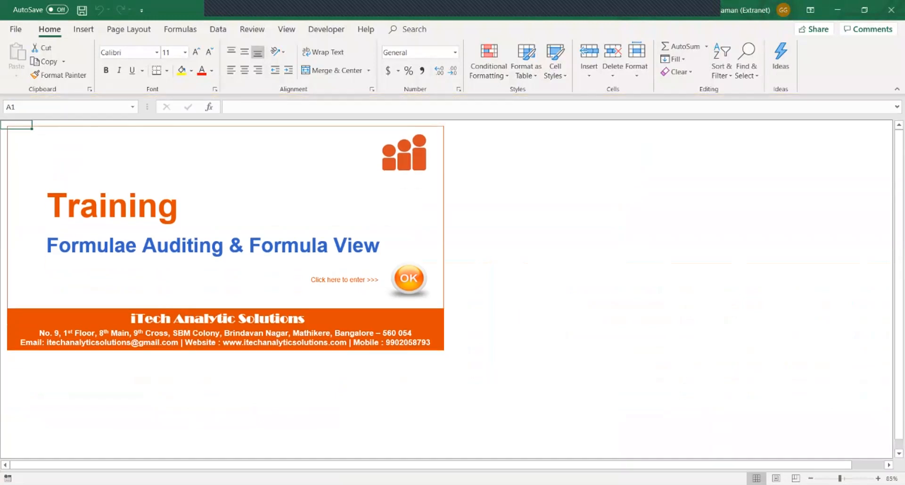
key("ctrl+Page_Down")
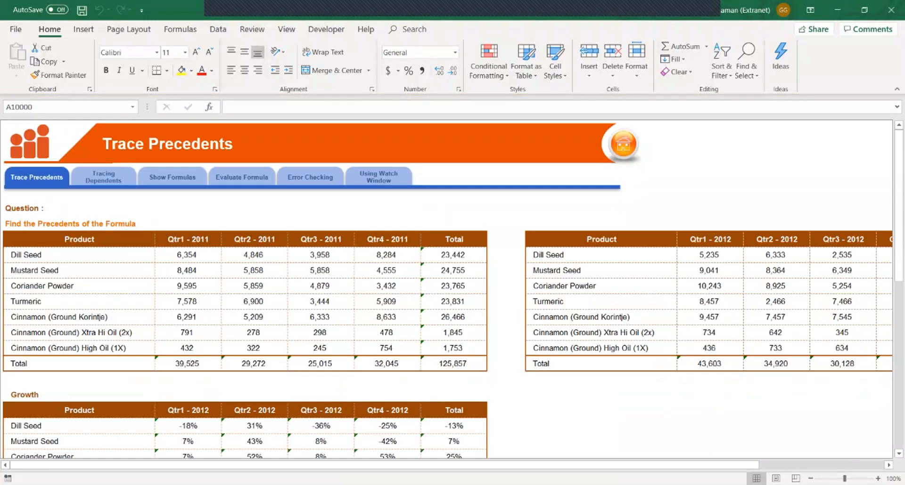
- Turn on Show Formulas for the Trace Precedents sheet and review the formulas in the 2011, 2012 and Growth tables
left_click(188, 332)
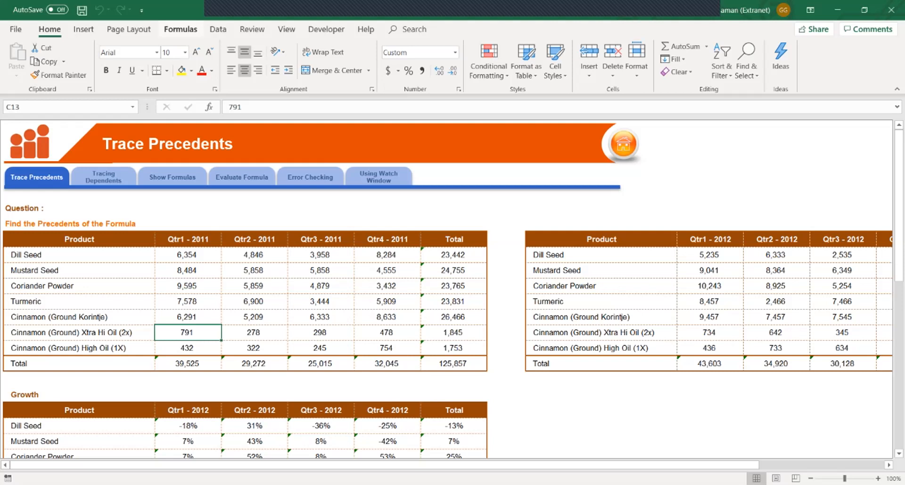
left_click(180, 28)
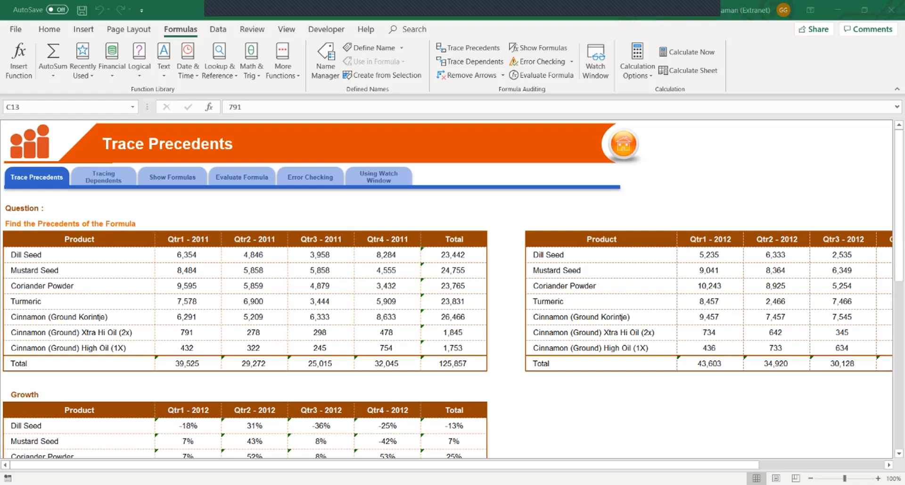
left_click(506, 209)
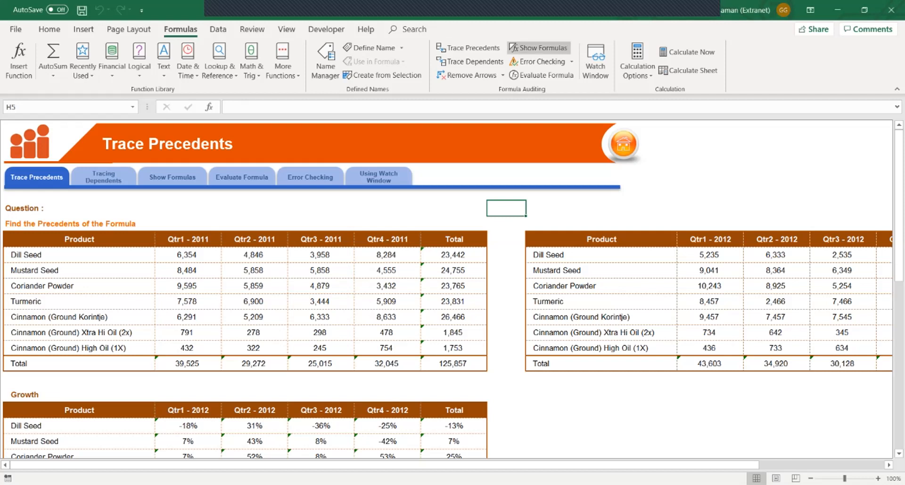
left_click(538, 48)
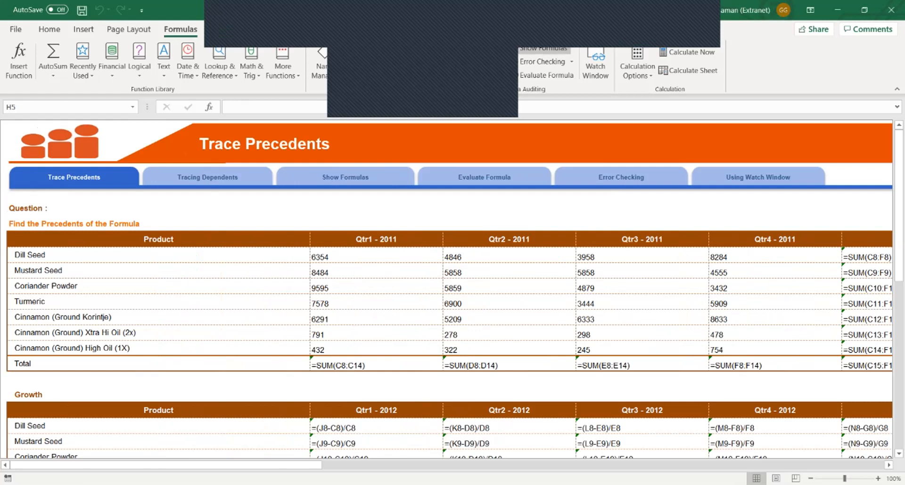
key("F2")
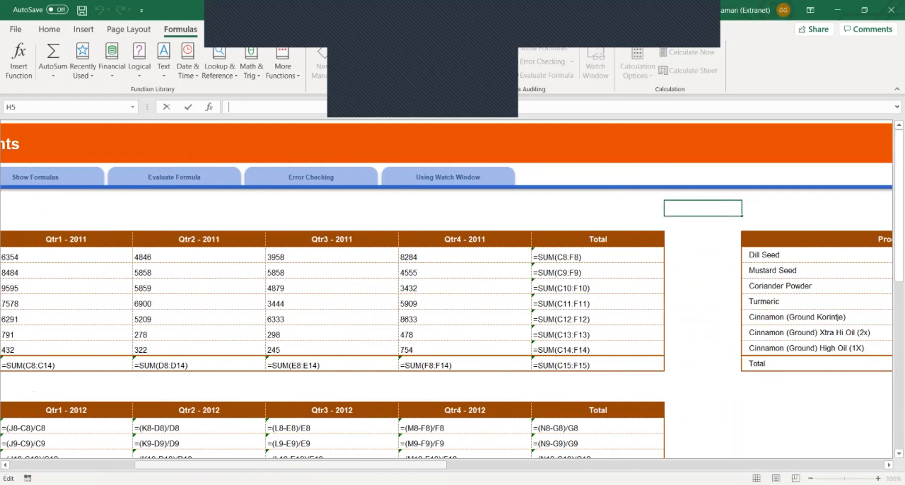
left_click_drag(291, 466, 166, 466)
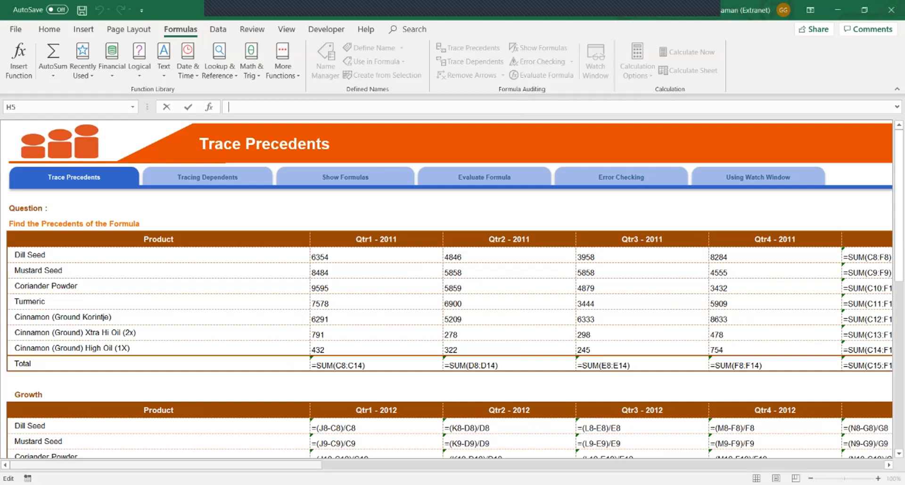
left_click_drag(313, 466, 875, 465)
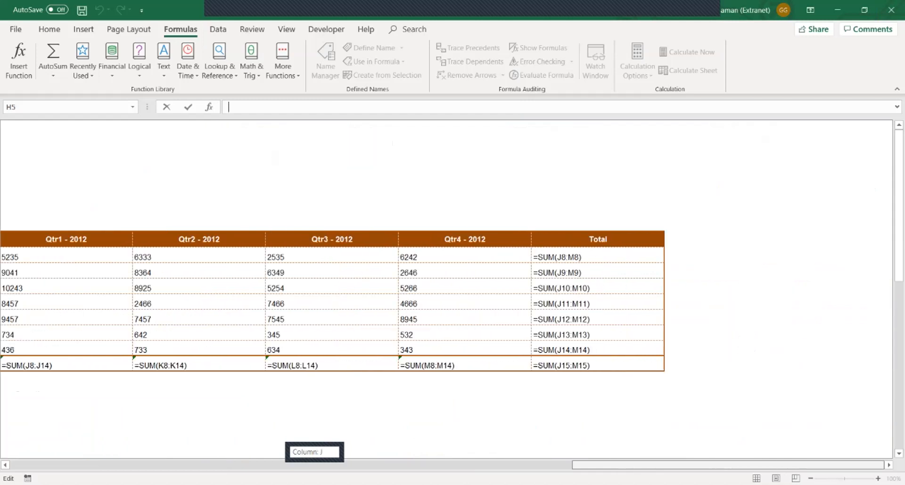
left_click_drag(874, 465, 437, 465)
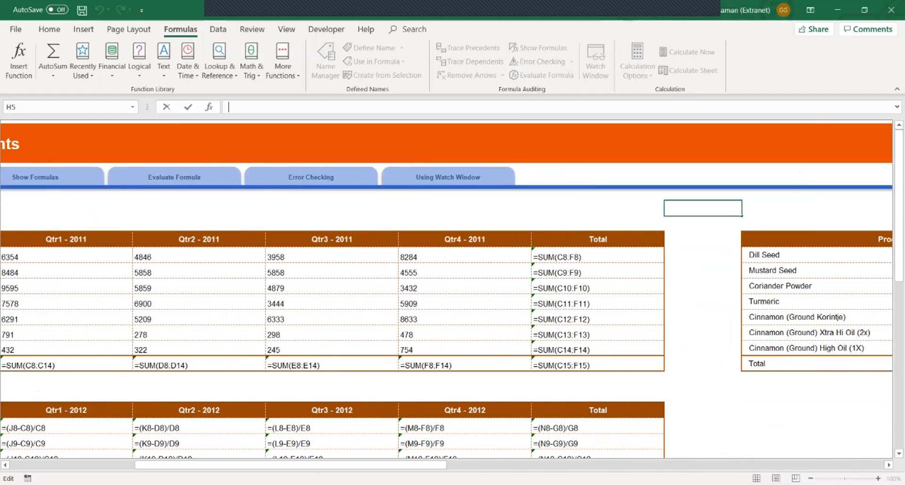
left_click_drag(899, 194, 899, 274)
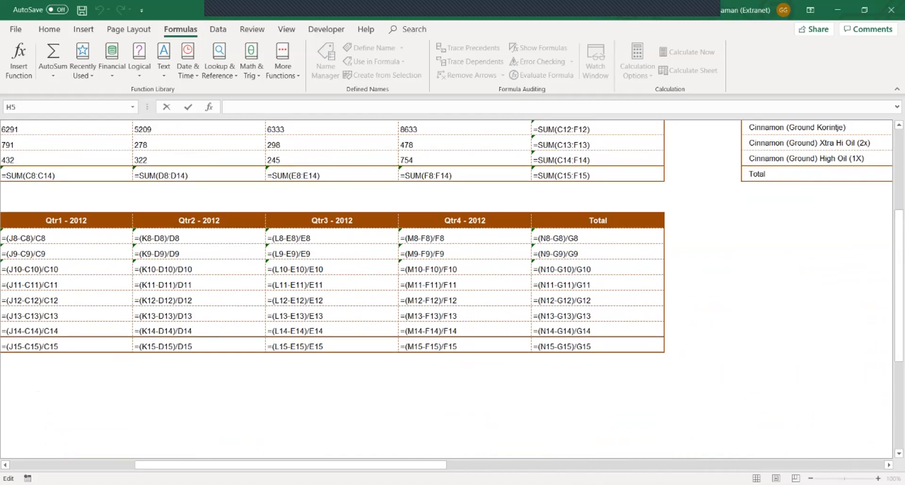
- Turn off Show Formulas for the Trace Precedents sheet to display the calculated values again
left_click_drag(353, 465, 290, 465)
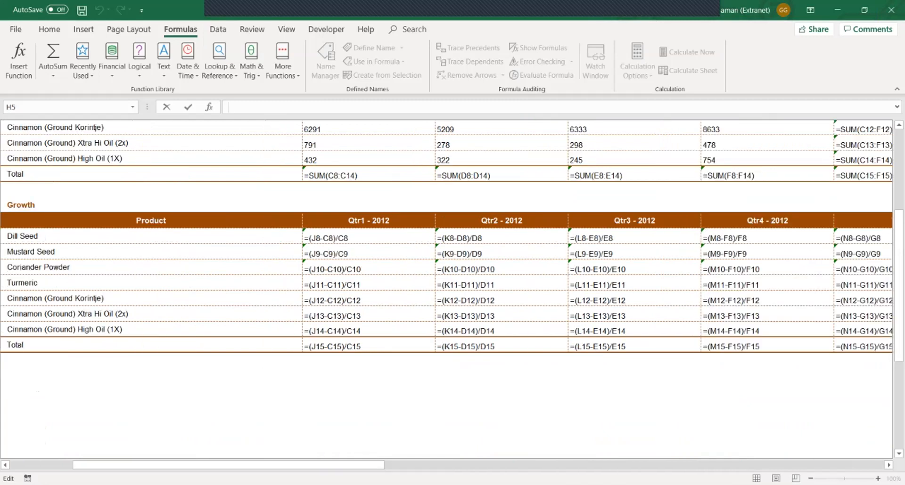
left_click_drag(899, 302, 899, 215)
left_click(501, 271)
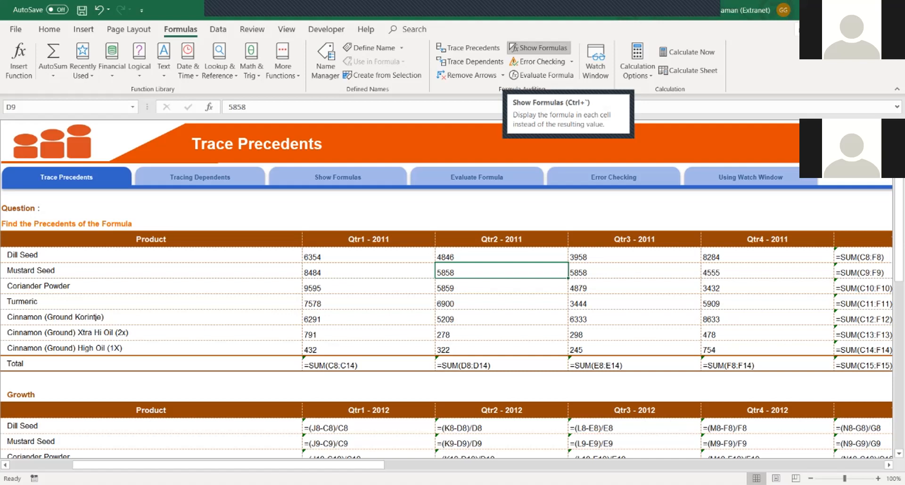
key("ctrl+grave")
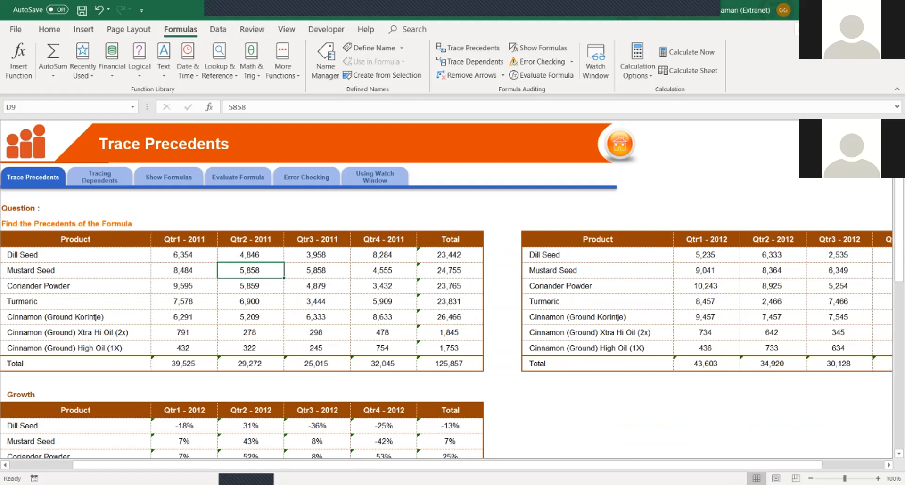
- Check which cells the Coriander Powder Qtr2 - 2012 growth formula in D21 references and trace its precedents
key("Down")
key("Down")
key("Down")
key("Down")
key("Down")
key("Down")
key("Down")
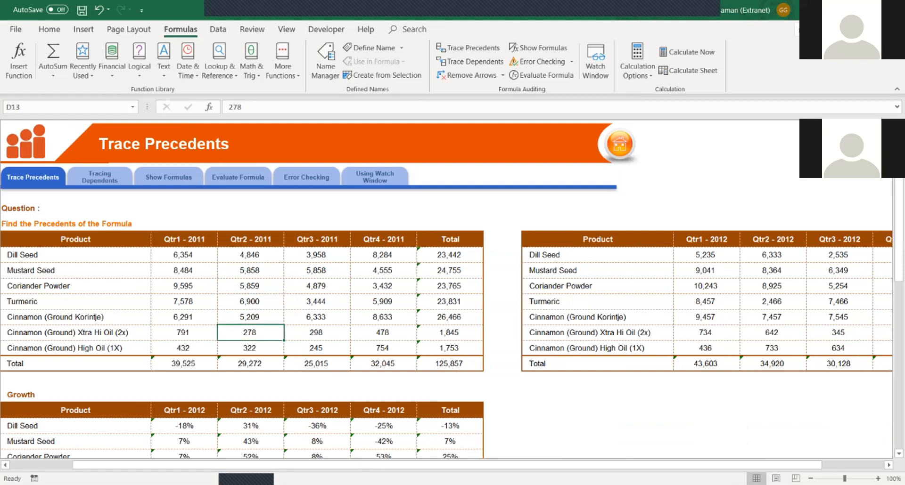
key("Down")
key("Down")
key("Down")
key("Down")
key("Down")
key("Down")
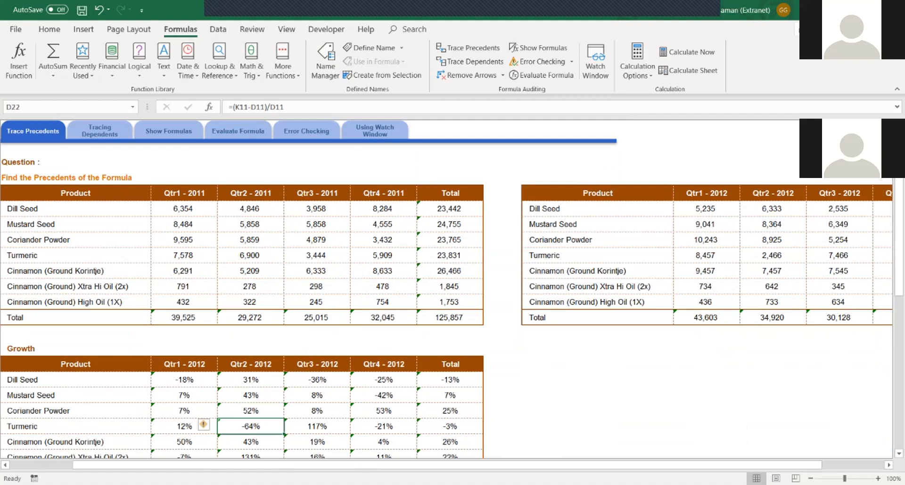
key("Up")
key("F2")
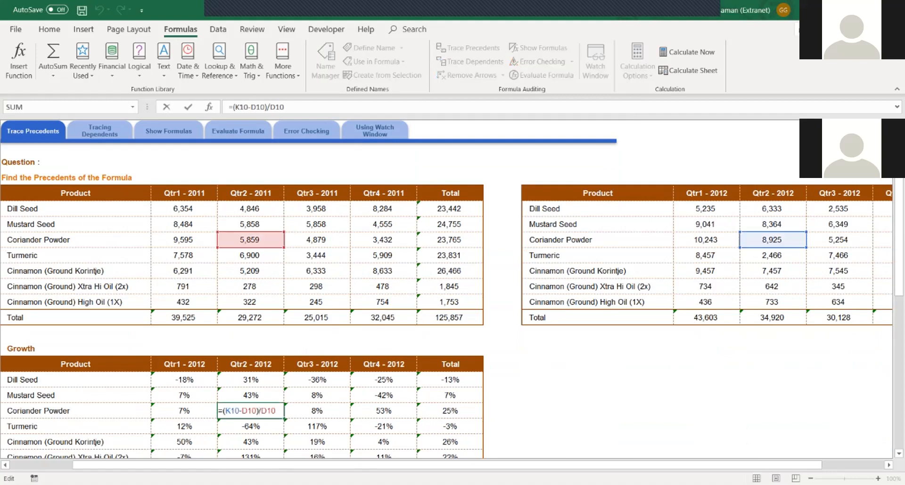
key("Escape")
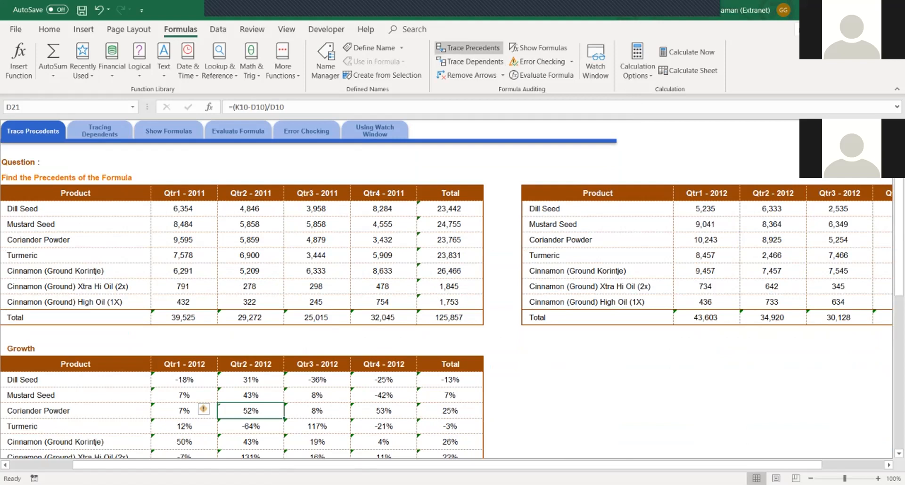
left_click(469, 48)
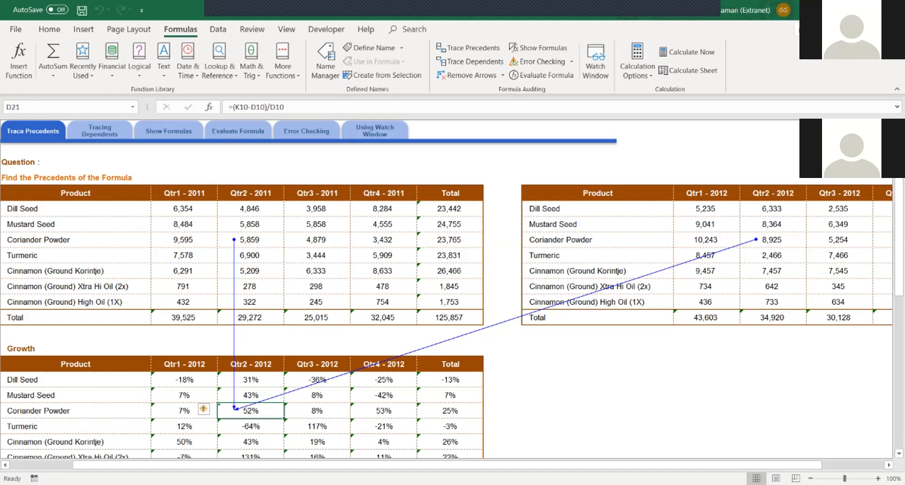
- Inspect the Coriander Powder Qtr2 growth formula in D21 and the cells it depends on, D10 and K10
left_click(251, 240)
left_click(772, 240)
left_click(250, 411)
left_click(251, 240)
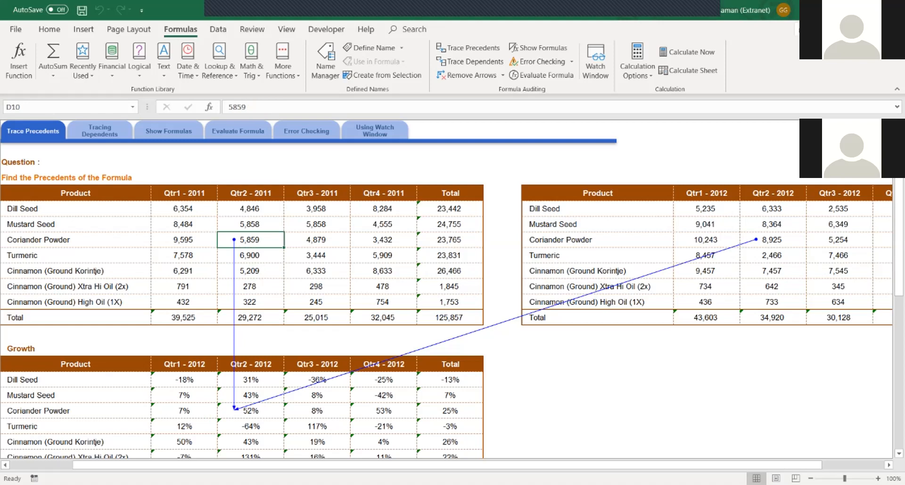
left_click(772, 240)
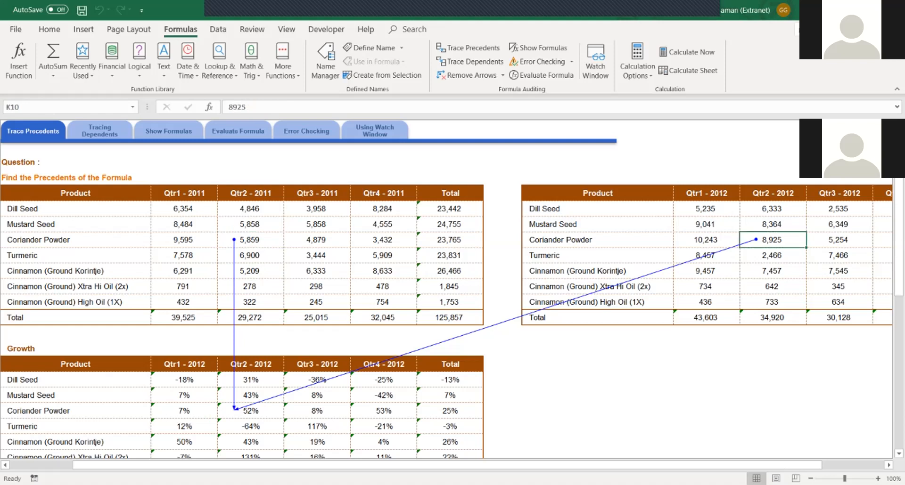
left_click(251, 411)
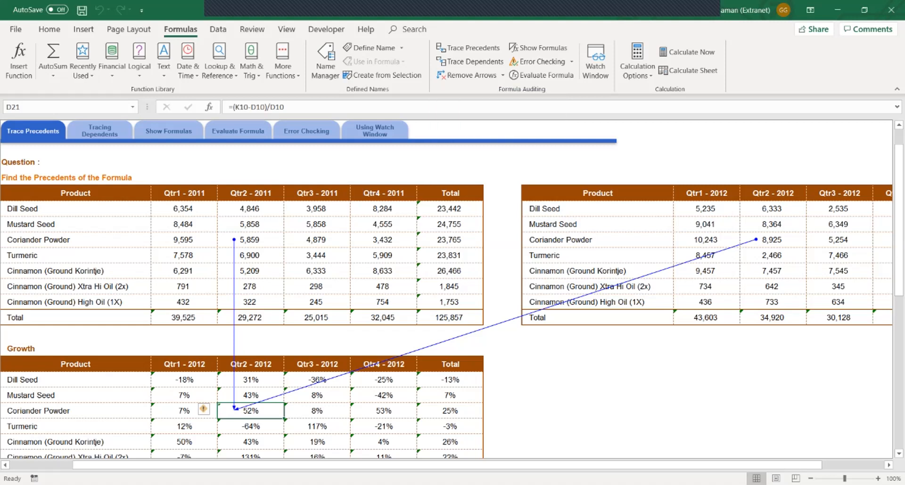
- Trace the dependents of the Qtr2 - 2012 Cinnamon (Ground) Xtra Hi Oil (2x) value in K13 and inspect the formulas in D24 and N13
left_click(772, 287)
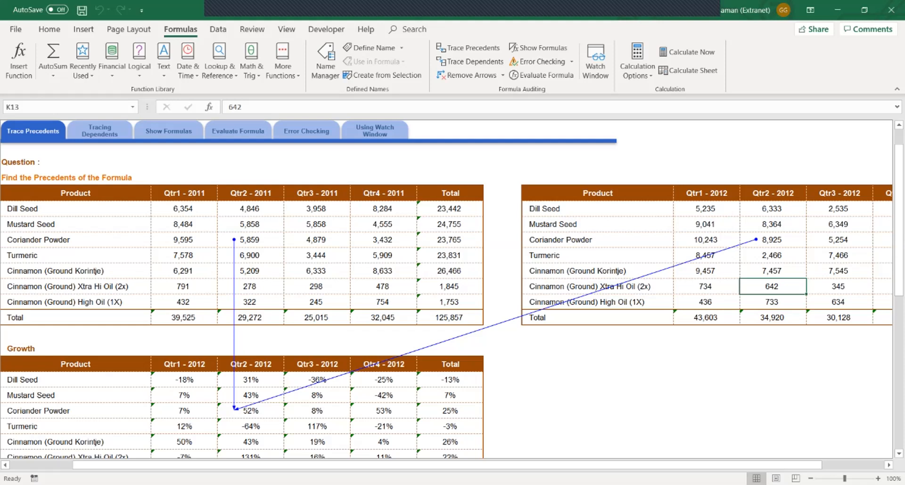
left_click(470, 61)
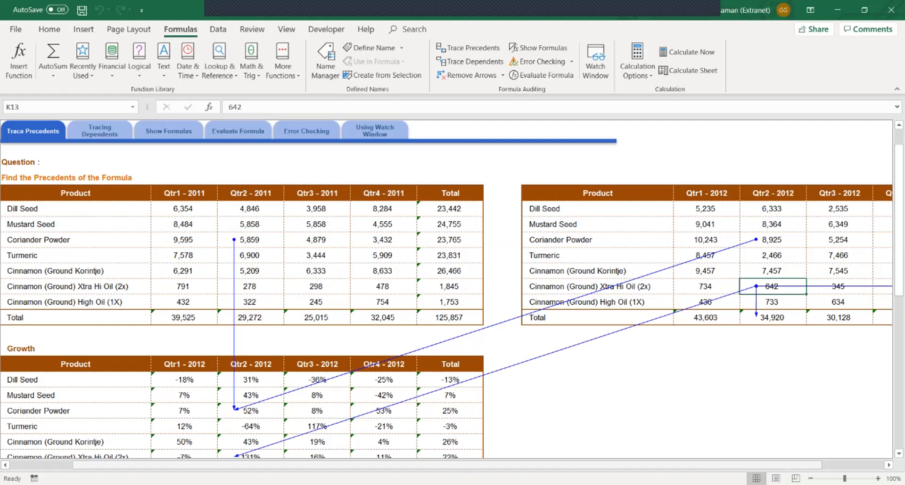
mouse_move(677, 465)
left_mouse_down()
mouse_move(736, 465)
mouse_move(679, 465)
left_mouse_up()
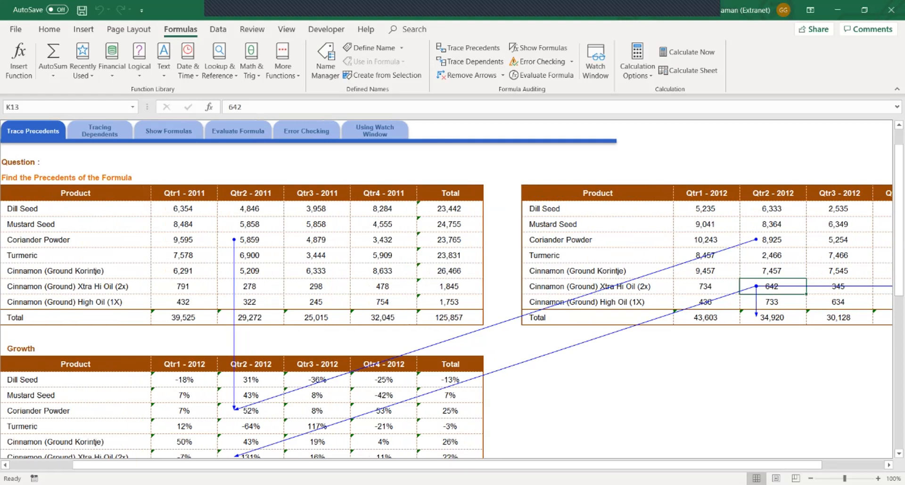
left_click_drag(898, 217, 899, 270)
left_click(251, 345)
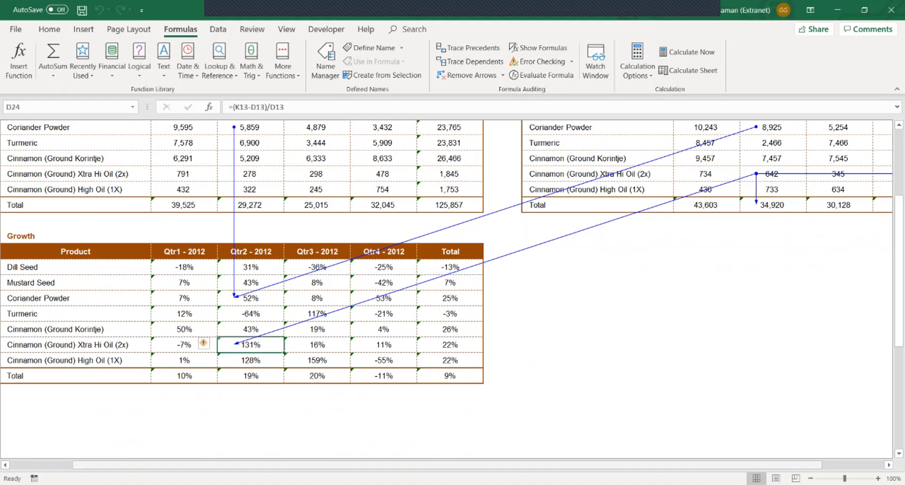
left_click_drag(448, 466, 510, 465)
left_click(621, 205)
left_click(820, 175)
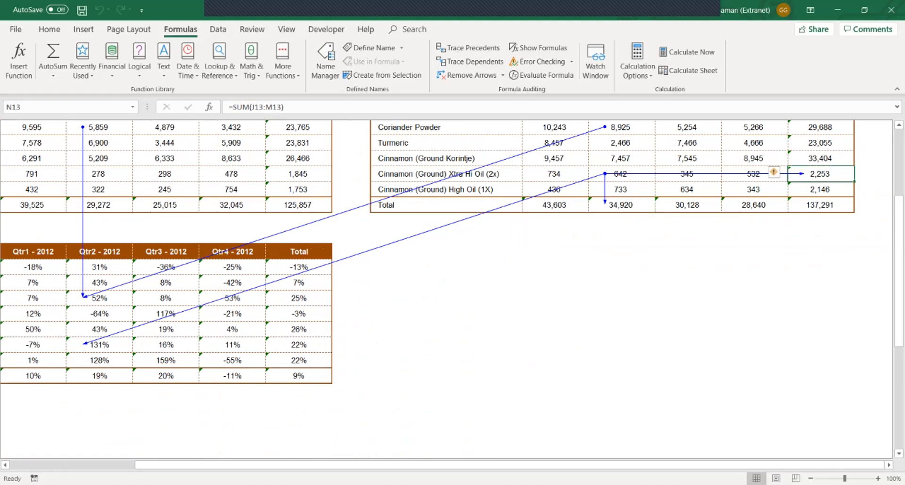
- Try 986 as the Qtr2 - 2012 value for Cinnamon (Ground) Xtra Hi Oil (2x) in K13, and undo the change
double_click(707, 174)
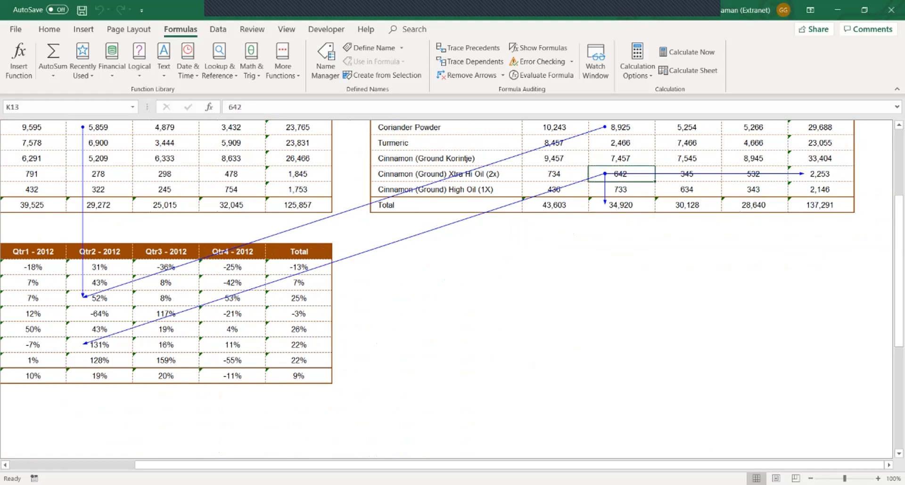
type("986")
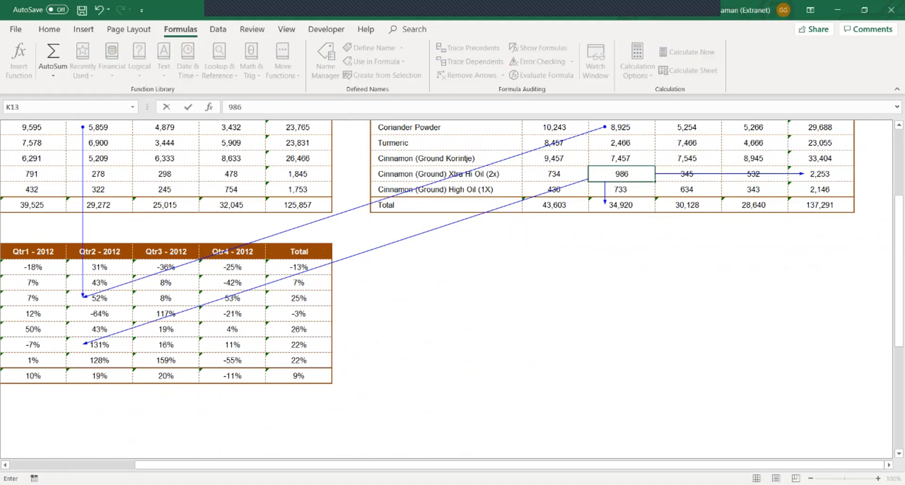
key("Return")
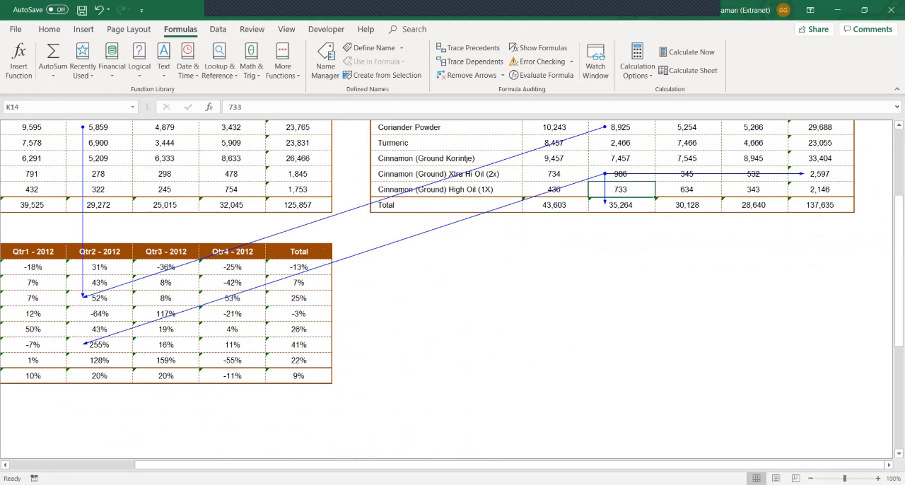
key("ctrl+z")
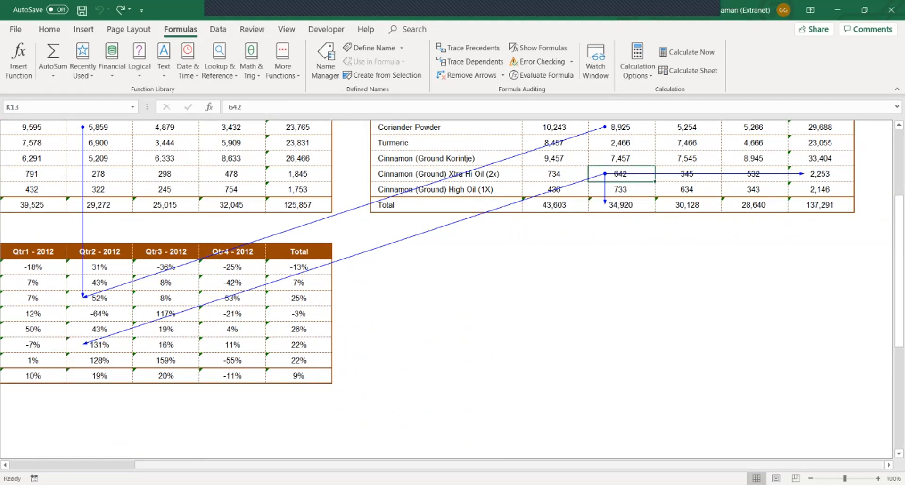
- Fill the Coriander Powder Qtr2 growth cell D21 and the Xtra Hi Oil (2x) Qtr2 - 2012 cell K13 with yellow
left_click_drag(465, 466, 340, 465)
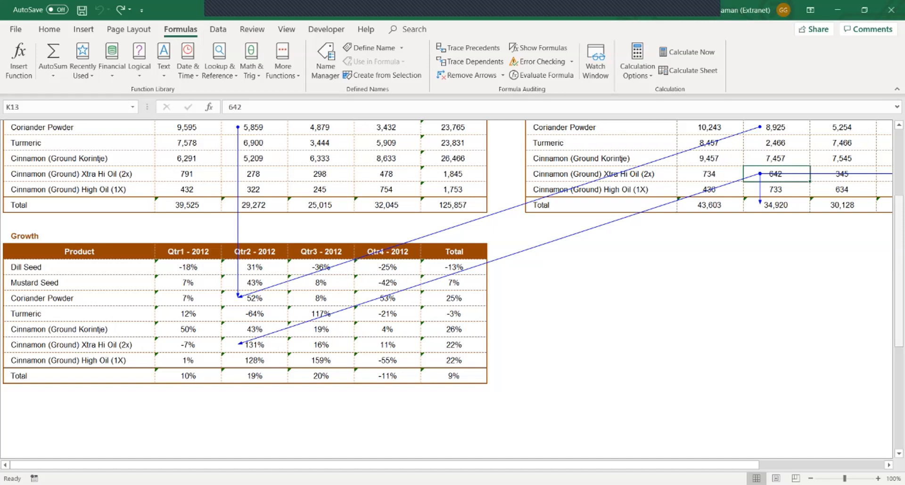
left_click_drag(899, 316, 899, 249)
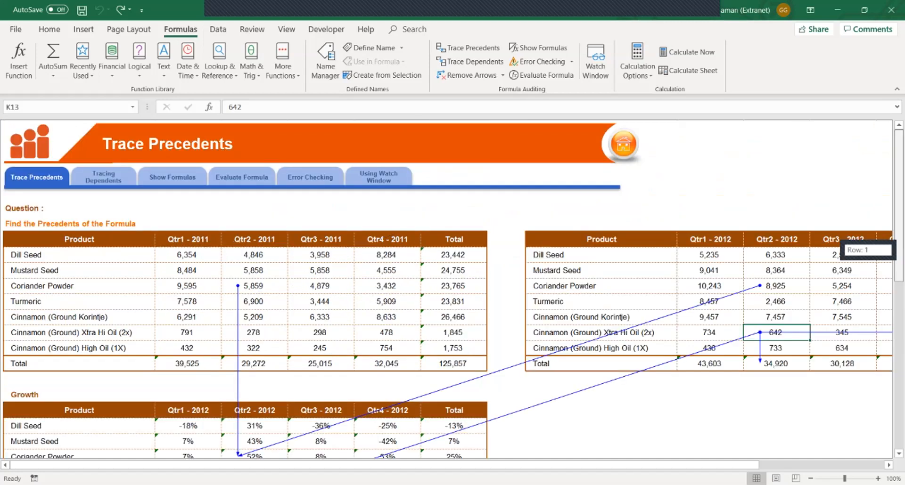
left_click_drag(899, 249, 898, 294)
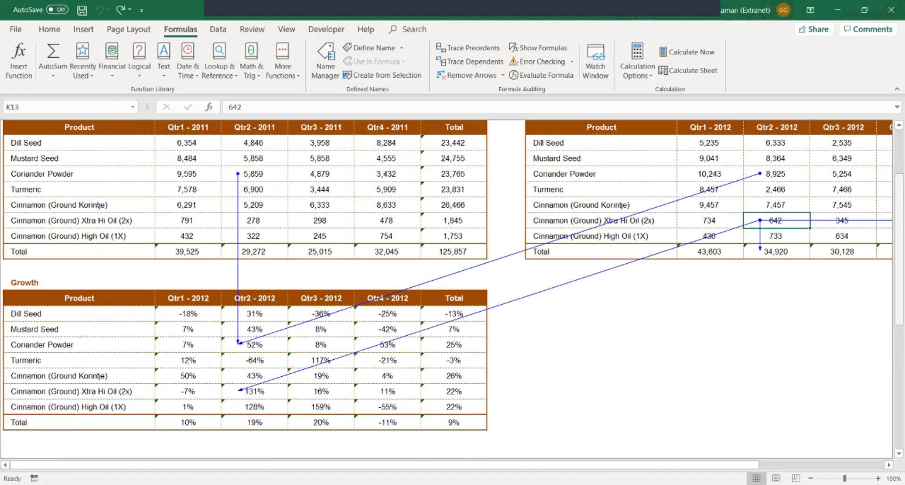
left_click(255, 345)
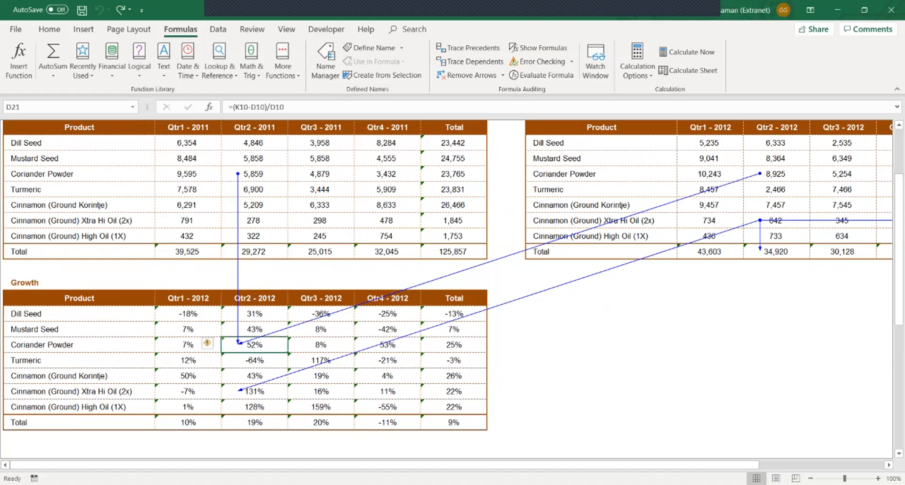
left_click(49, 29)
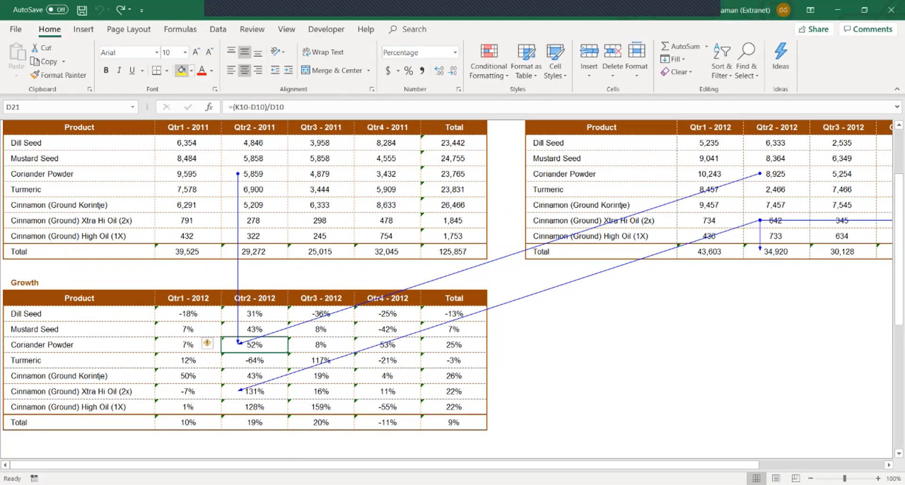
left_click(181, 70)
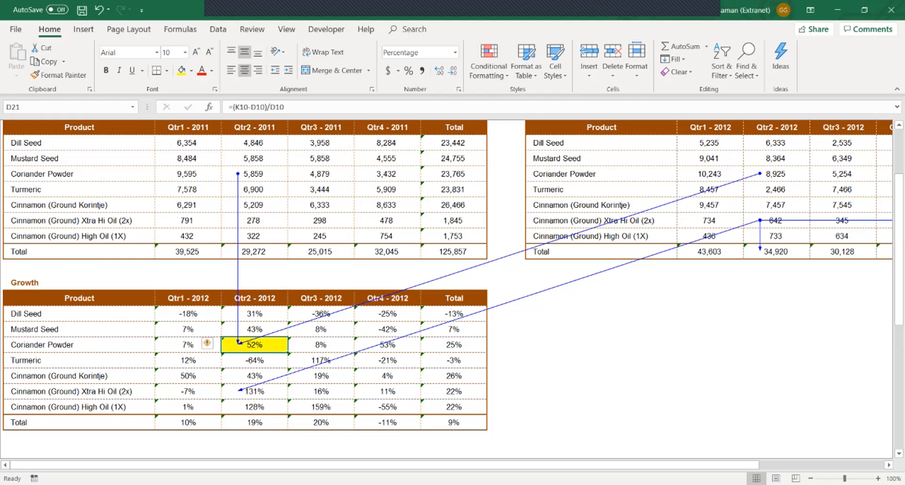
left_click(776, 220)
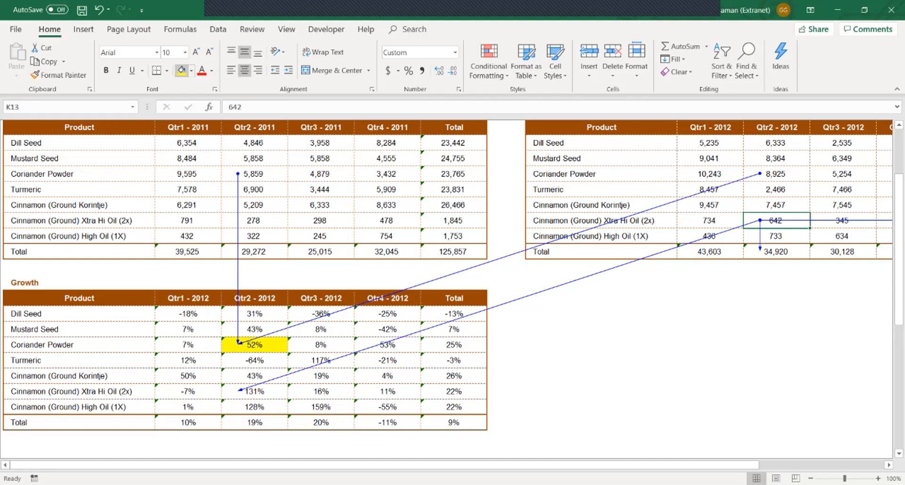
left_click(181, 71)
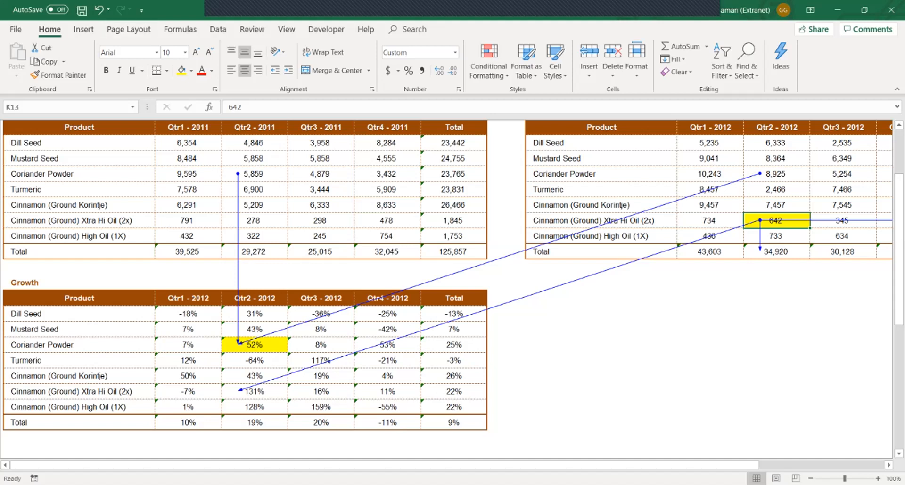
- Remove all precedent and dependent tracing arrows from the worksheet
left_click(181, 29)
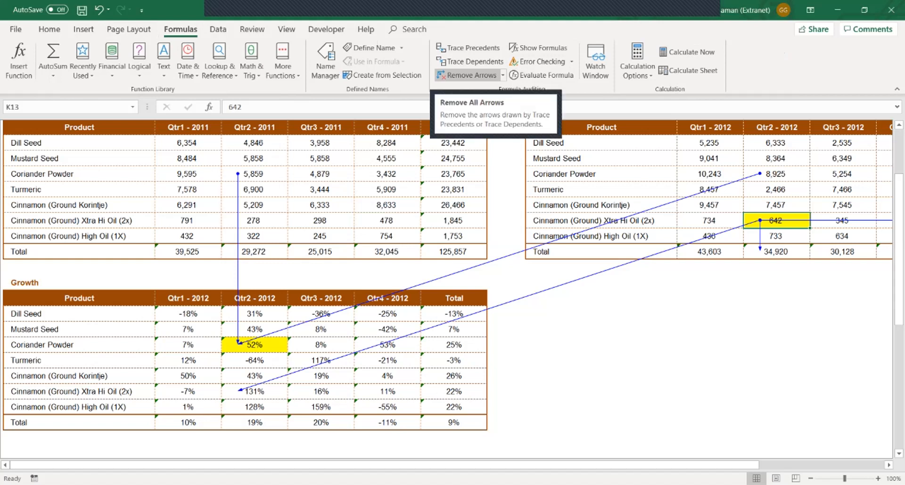
left_click(467, 75)
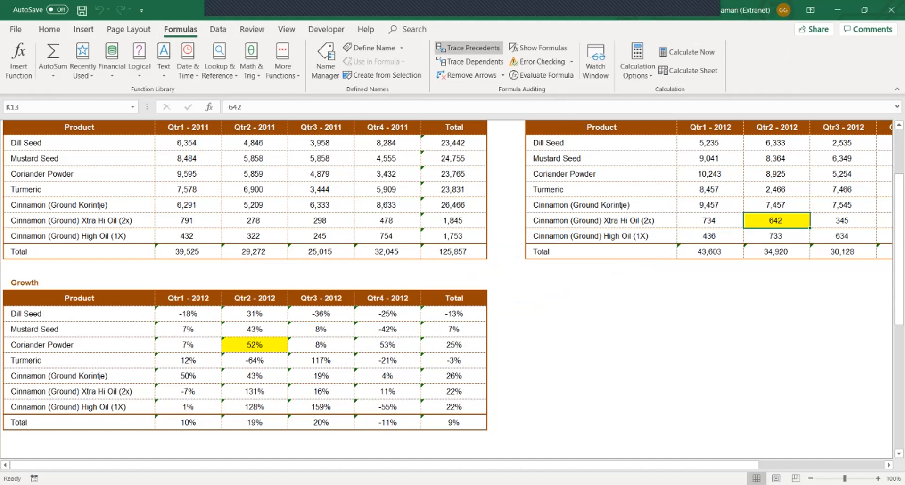
- Preview the Evaluate Formula dialog for K13 and the Error Checking dialog, closing each one
left_click(542, 75)
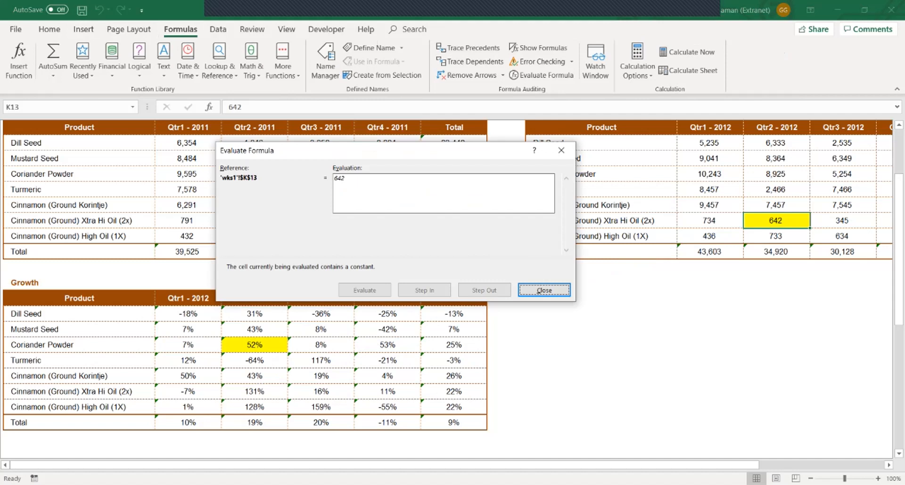
left_click(561, 149)
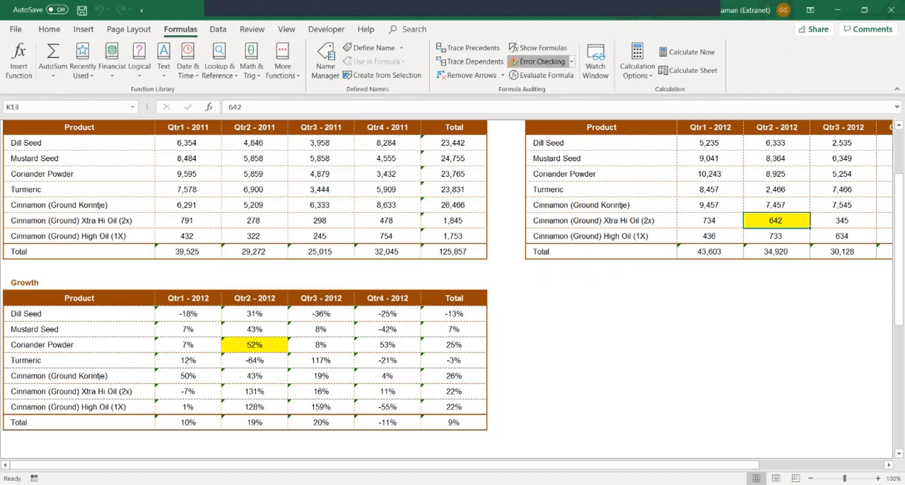
left_click(541, 61)
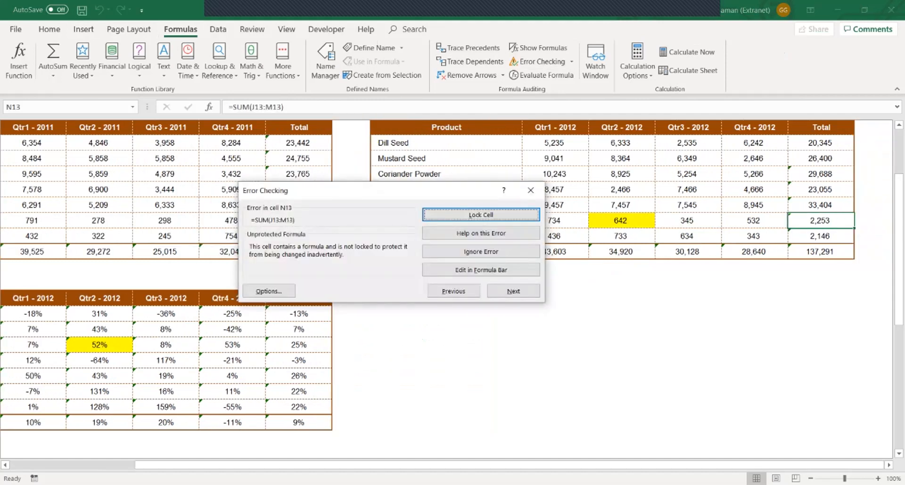
left_click(530, 190)
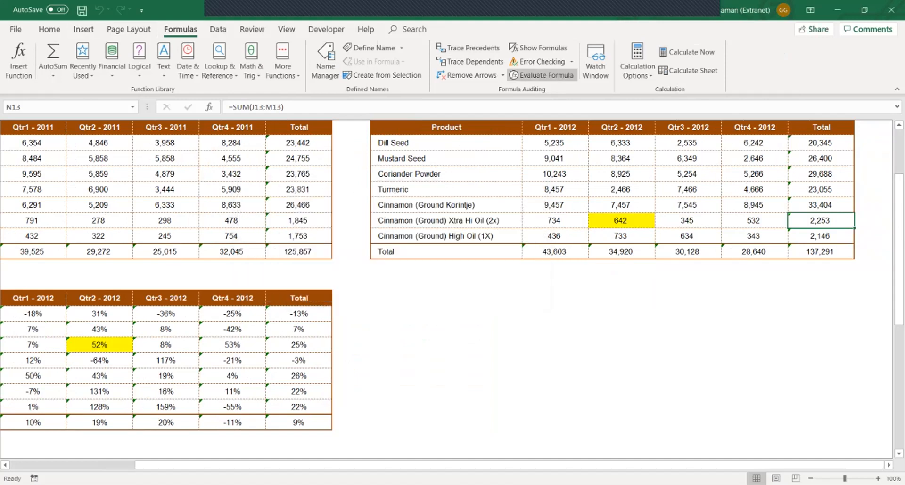
- Run Error Checking from N13, step through the flagged formulas as far as D15, and close the check
left_click(539, 61)
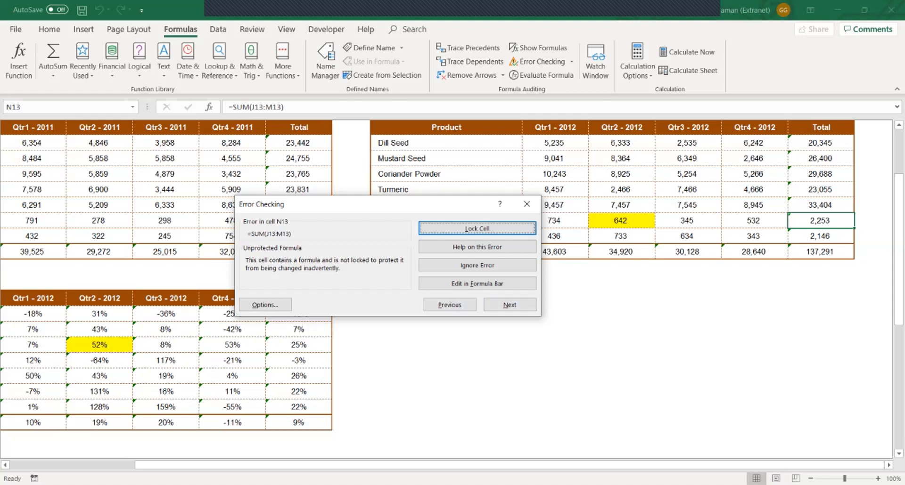
left_click(509, 305)
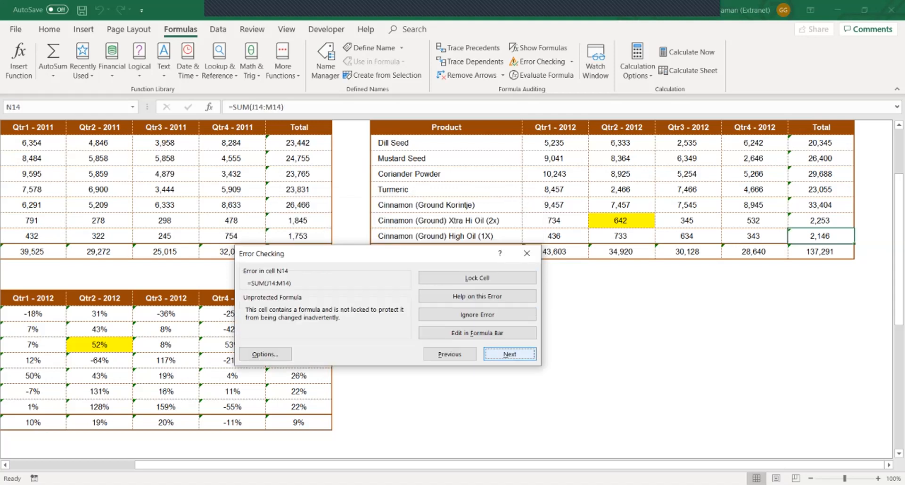
left_click(509, 355)
left_click(509, 355)
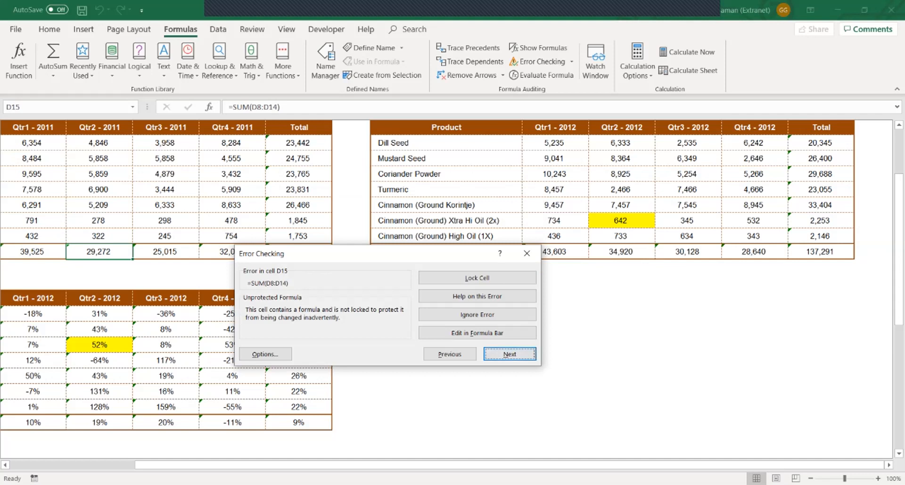
left_click_drag(330, 253, 498, 112)
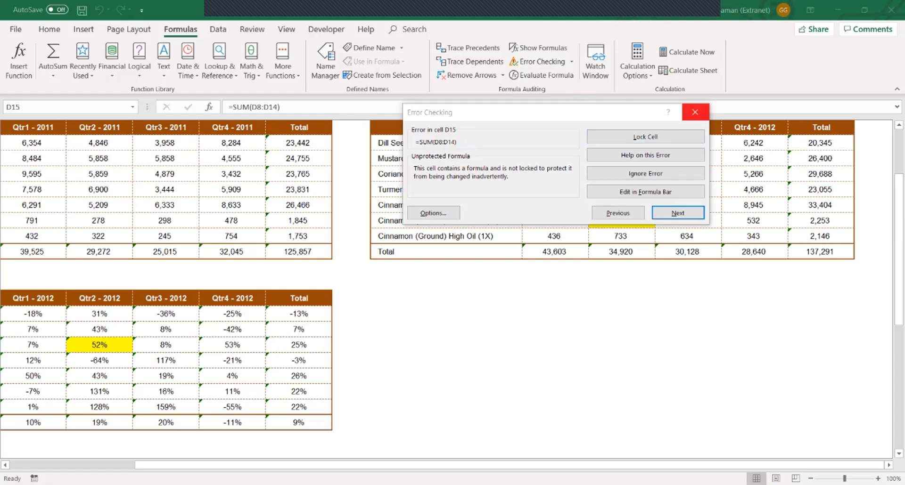
left_click(695, 112)
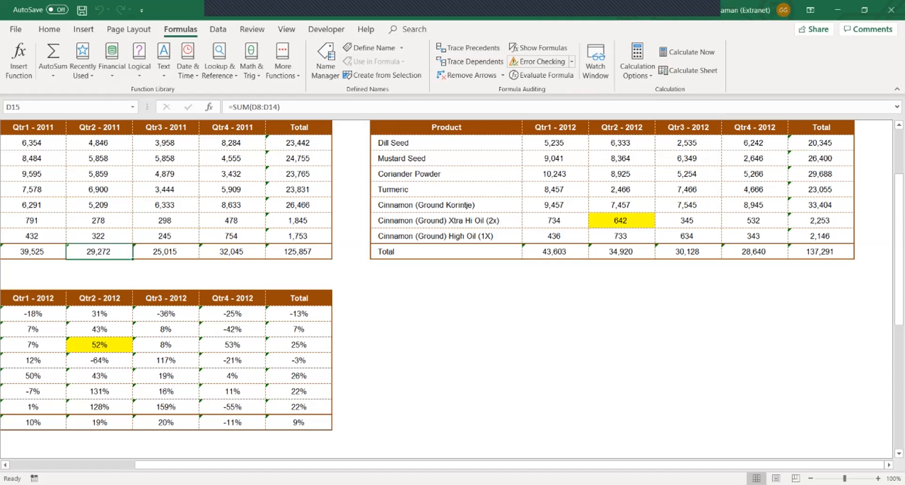
- Run Error Checking again from D15, step through the flagged total formulas as far as K15, and close the check
left_click(537, 61)
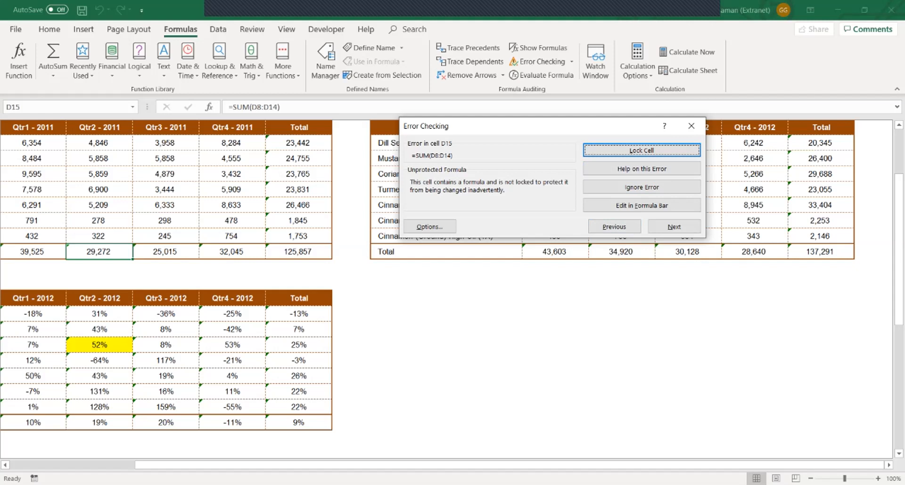
key("alt+n")
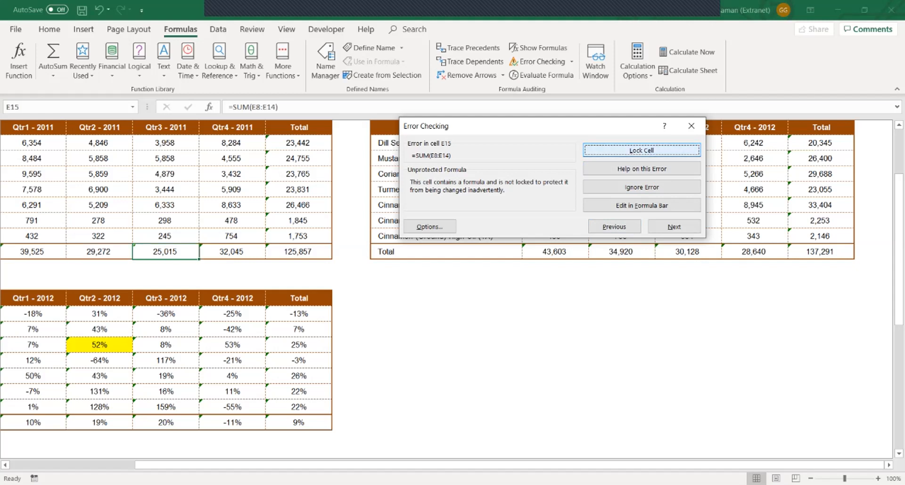
key("alt+n")
key("alt+n")
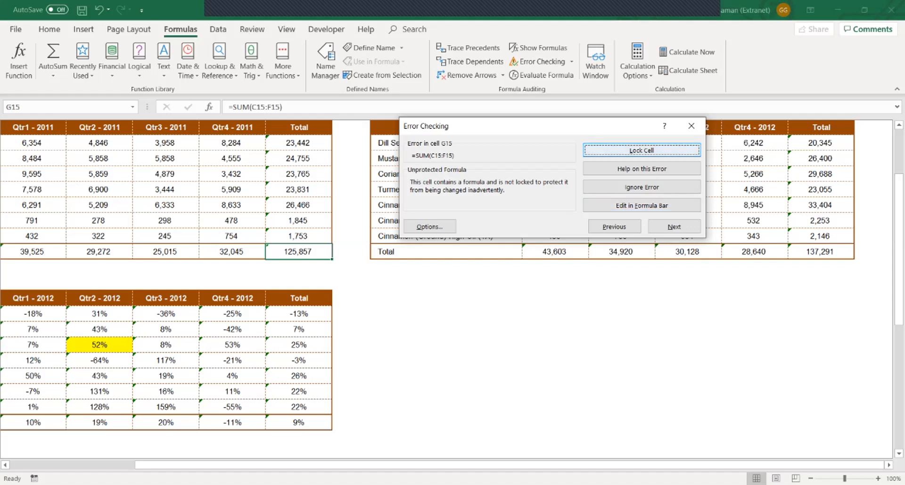
left_click(674, 227)
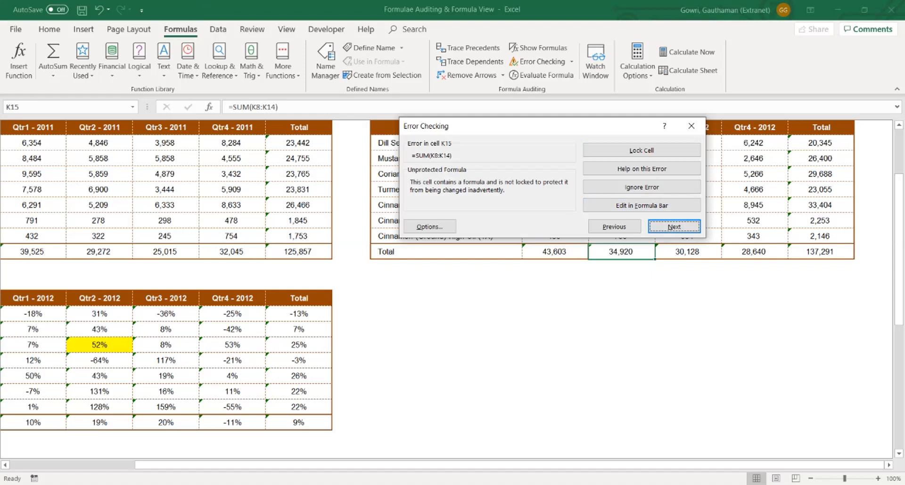
key("Escape")
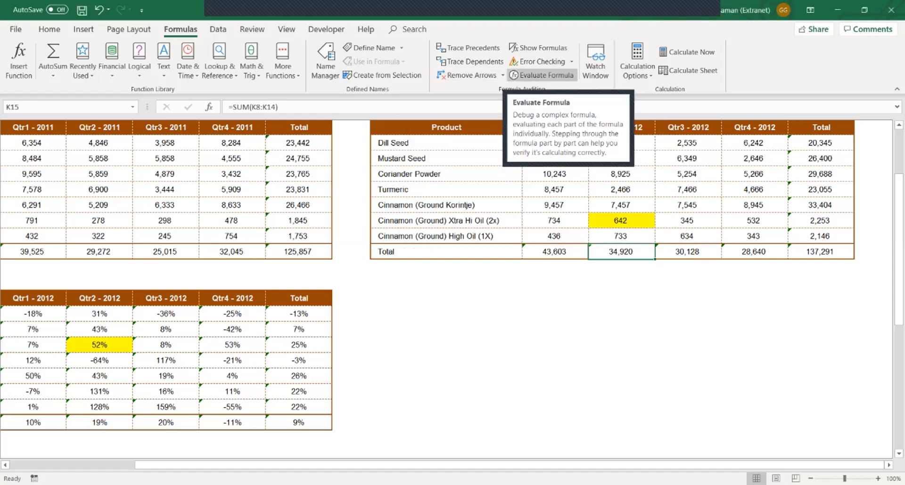
- Evaluate the Coriander Powder Qtr4 growth formula in F21 part by part through to its final result, and close the evaluation
left_click(233, 345)
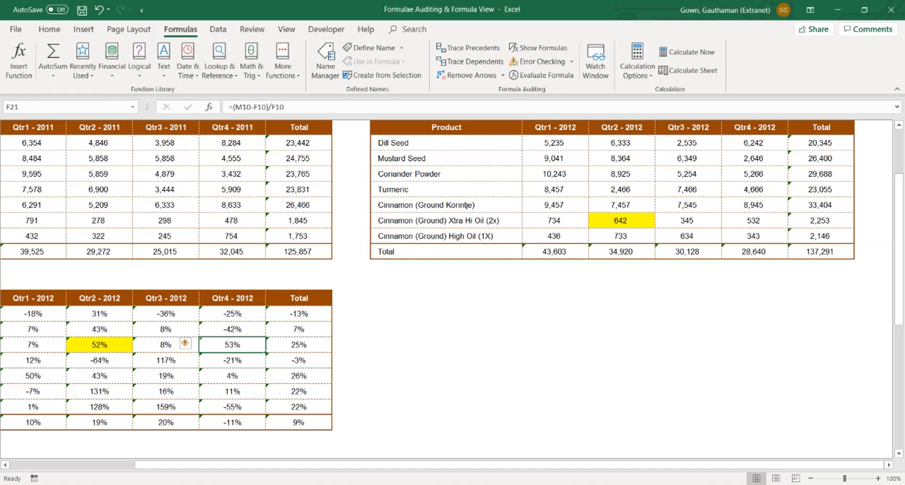
left_click(542, 75)
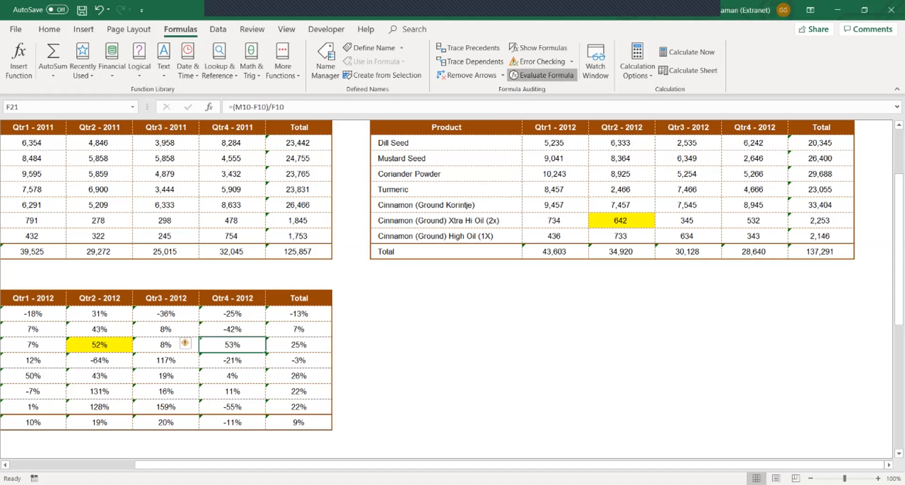
left_click(542, 75)
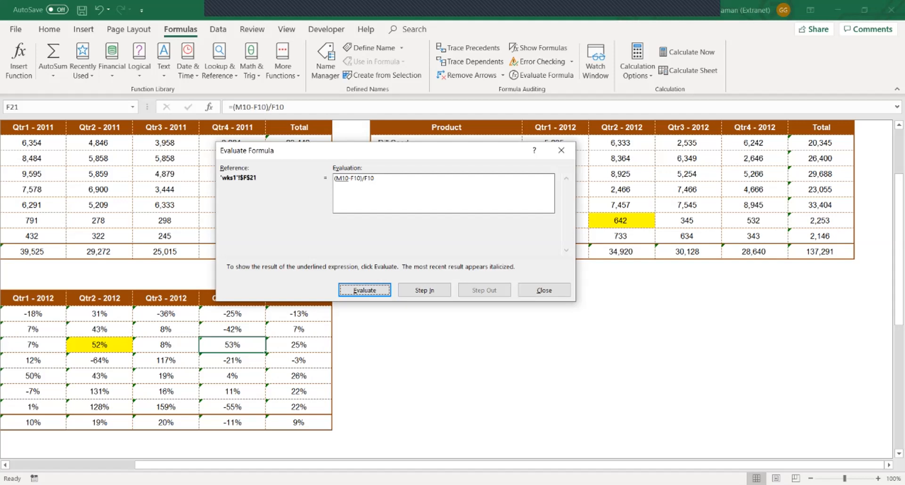
key("Return")
key("Return")
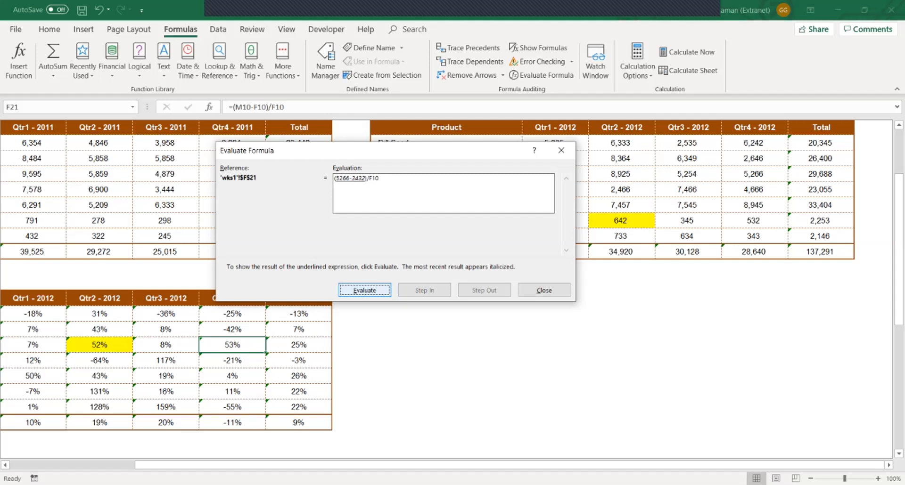
key("Return")
key("Return")
key("Return")
key("Return")
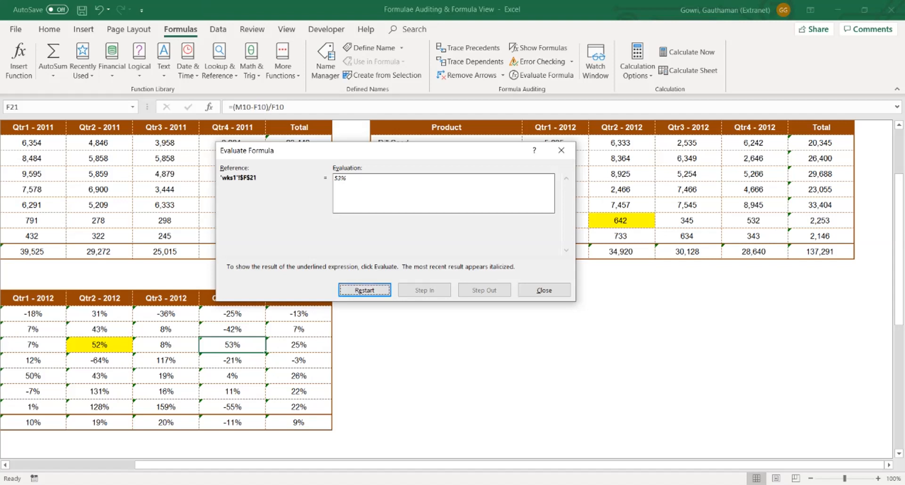
key("Tab")
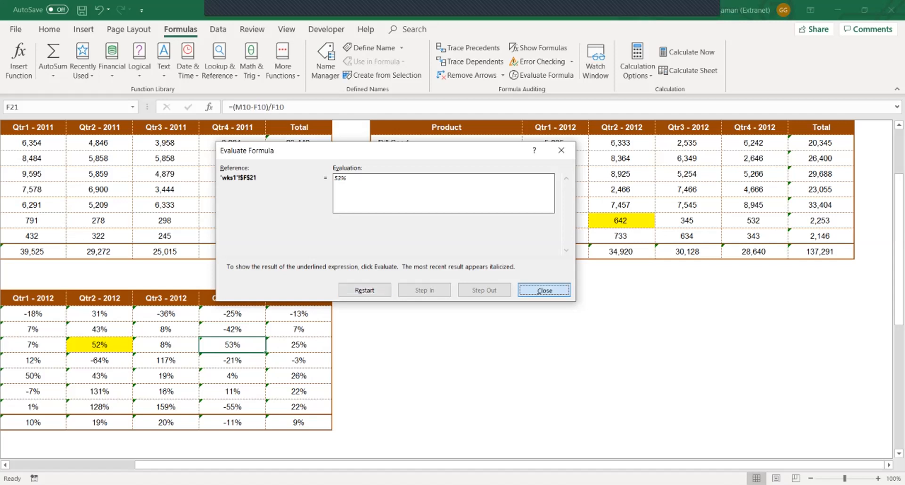
key("Return")
left_click(165, 205)
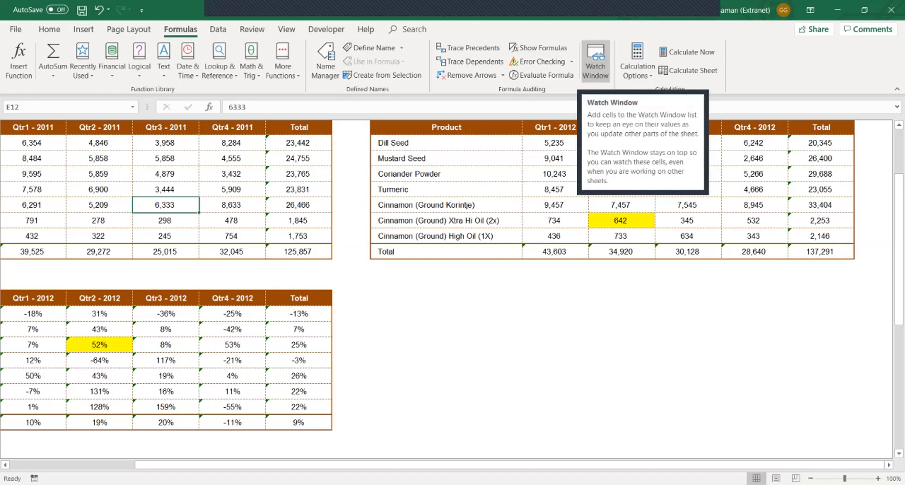
- Enter the sample values 65 in cell I19 and 9 in cell K19 below the 2012 table
left_click(446, 314)
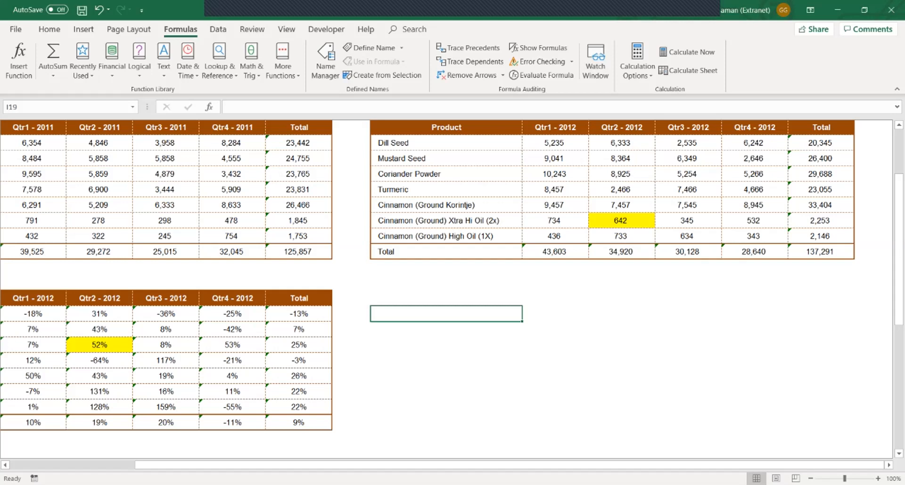
type("65")
key("Tab")
key("Tab")
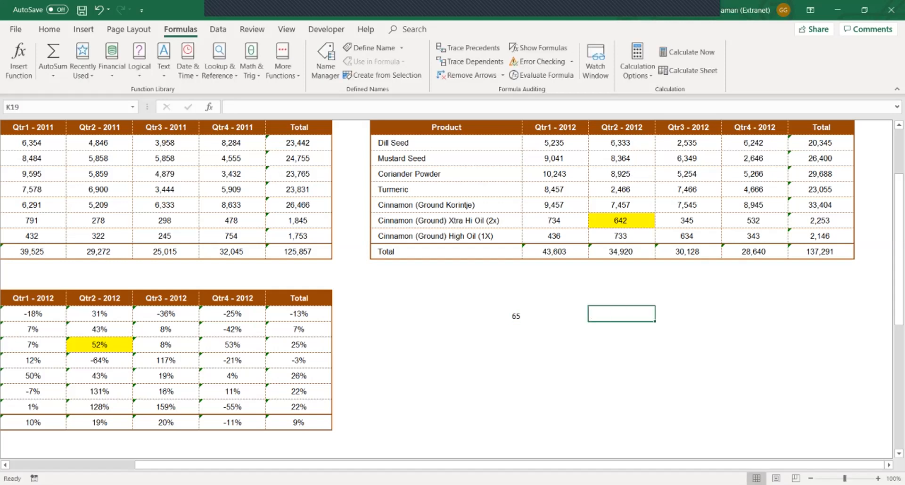
type("09")
key("Return")
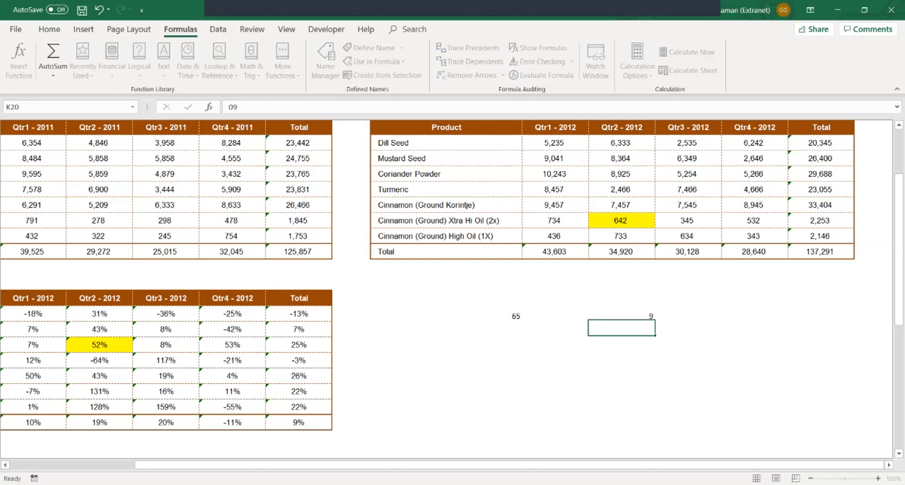
- Enter the formula =I19*K19 in cell J74, far below the sales tables
key("Down")
key("Down")
key("Down")
key("Down")
key("Down")
key("Down")
key("Down")
key("Down")
key("Down")
key("Down")
key("Down")
key("Down")
key("Down")
key("Down")
key("Down")
key("Down")
key("Down")
key("Down")
key("Down")
key("Down")
key("Down")
key("Down")
key("Down")
key("Down")
key("Down")
key("Down")
key("Down")
key("Down")
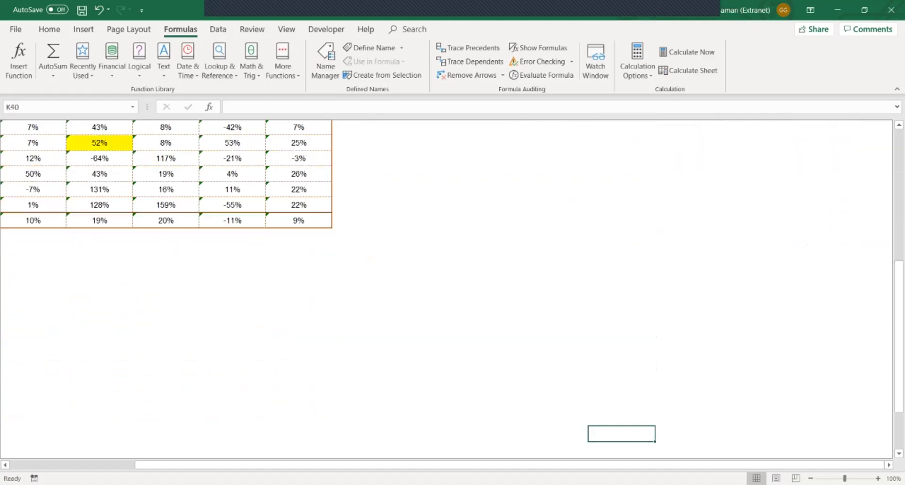
key("Down")
key("Down")
key("Down")
key("Down")
key("Down")
key("Down")
key("Down")
key("Down")
key("Down")
key("Down")
key("Down")
key("Down")
key("Down")
key("Down")
key("Down")
key("Down")
key("Down")
key("Down")
key("Down")
key("Down")
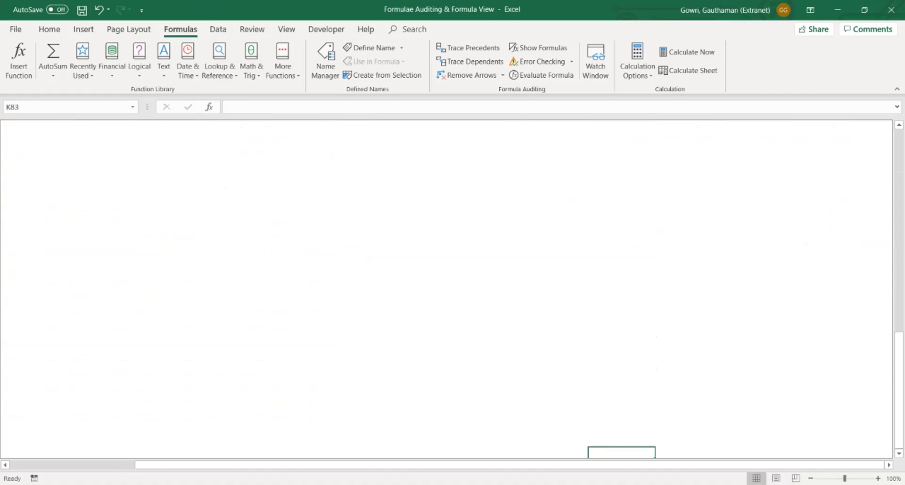
left_click(555, 352)
type("=")
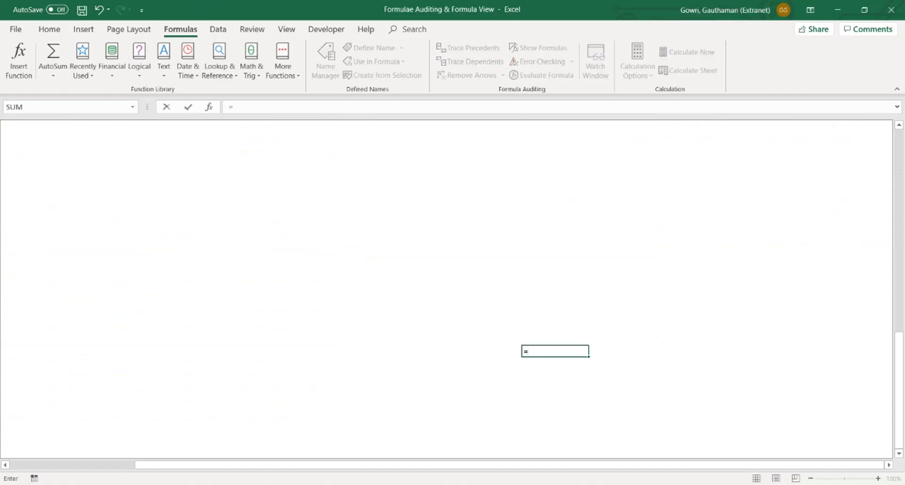
key("Up")
key("Up")
key("Up")
key("Up")
key("Up")
key("Up")
key("Up")
key("Up")
key("Up")
key("Up")
key("Up")
key("Up")
key("Up")
key("Up")
key("Up")
key("Up")
key("Up")
key("Up")
key("Up")
key("Up")
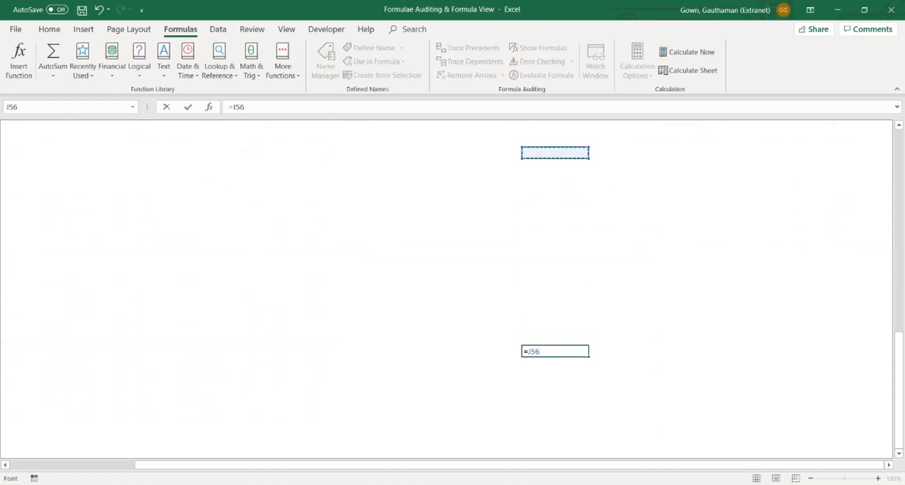
key("Up")
key("Up")
key("Up")
key("Up")
key("Up")
key("Up")
key("Up")
key("Up")
key("Up")
key("Up")
key("Up")
key("Up")
key("Up")
key("Up")
key("Up")
key("Up")
key("Up")
key("Up")
key("Up")
key("Up")
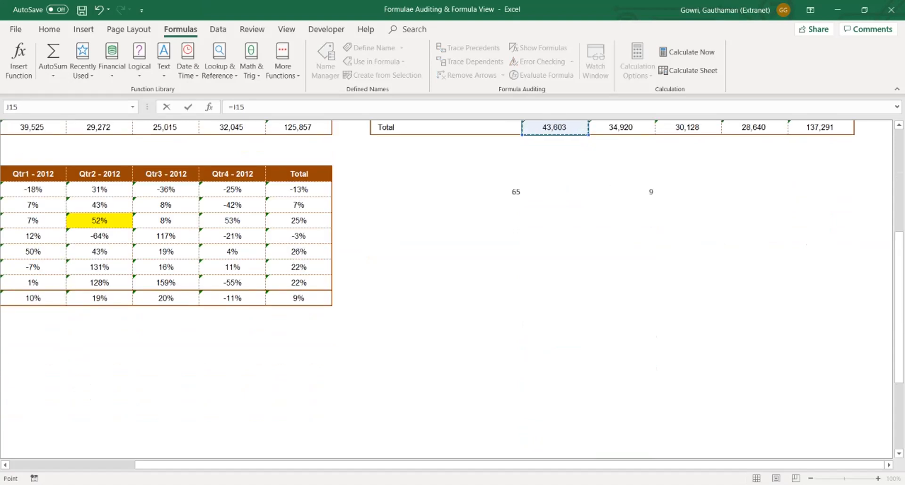
left_click(446, 190)
type("*")
left_click(622, 190)
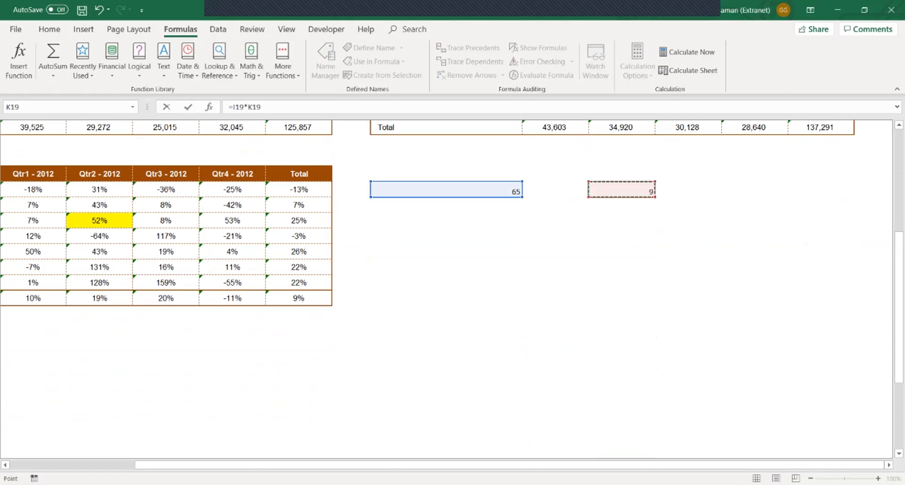
key("Return")
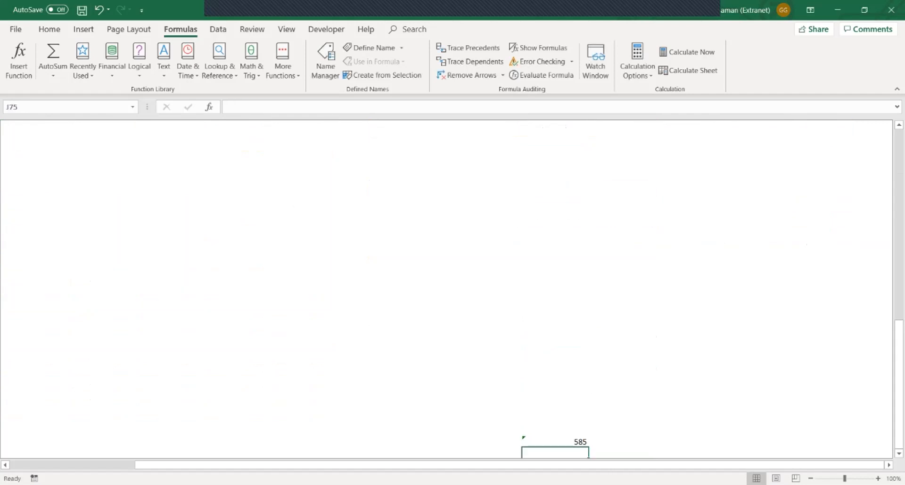
- Open the Watch Window, add a watch on the product formula in J74, and narrow the watch list's Cell column
left_click(555, 441)
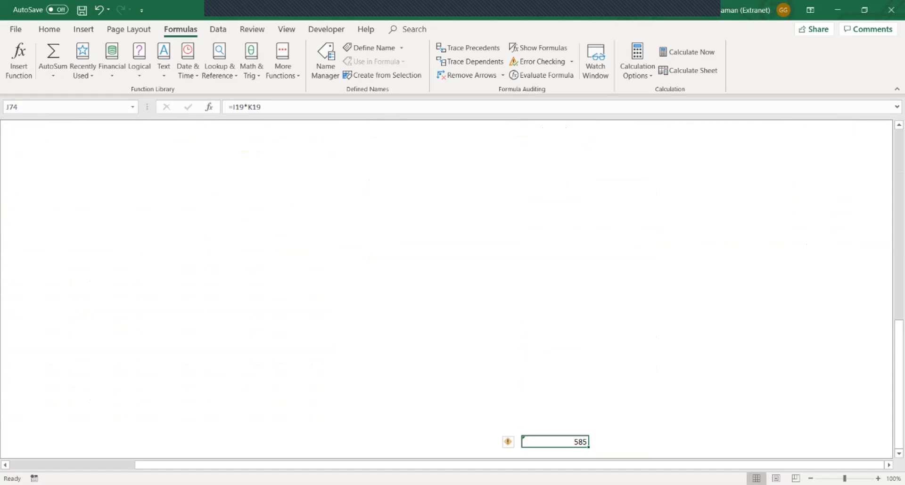
key("ctrl+Up")
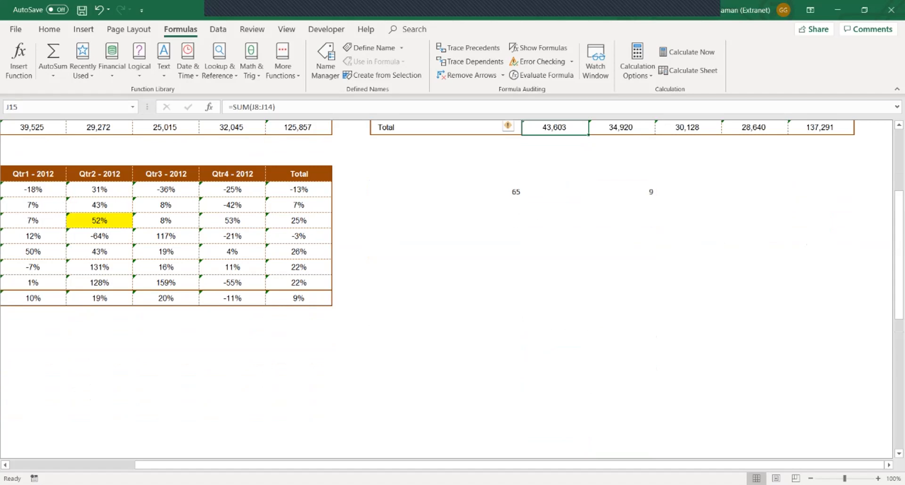
key("Up")
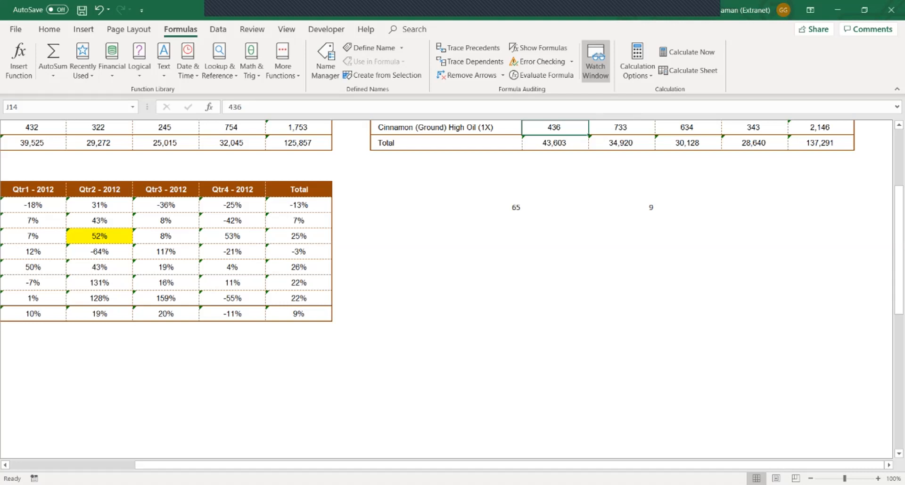
left_click(595, 61)
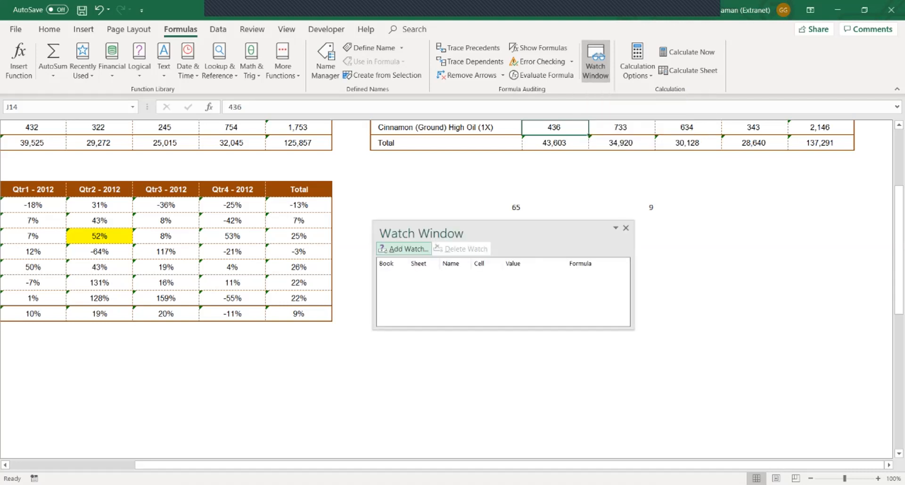
left_click_drag(899, 250, 899, 385)
left_click(555, 453)
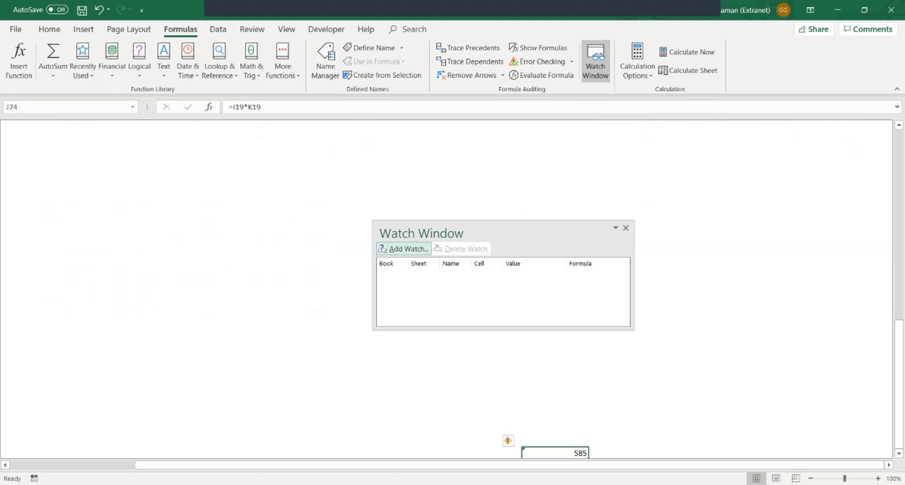
scroll(447, 290, "down", 1)
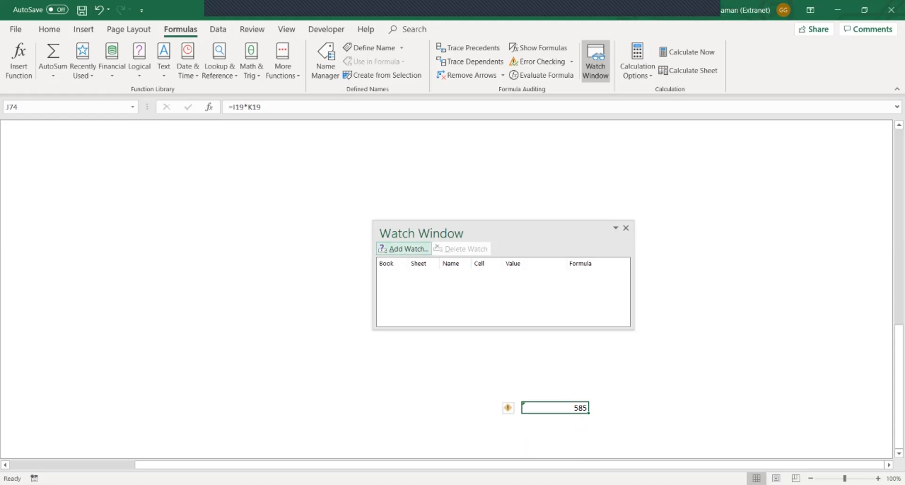
left_click(404, 249)
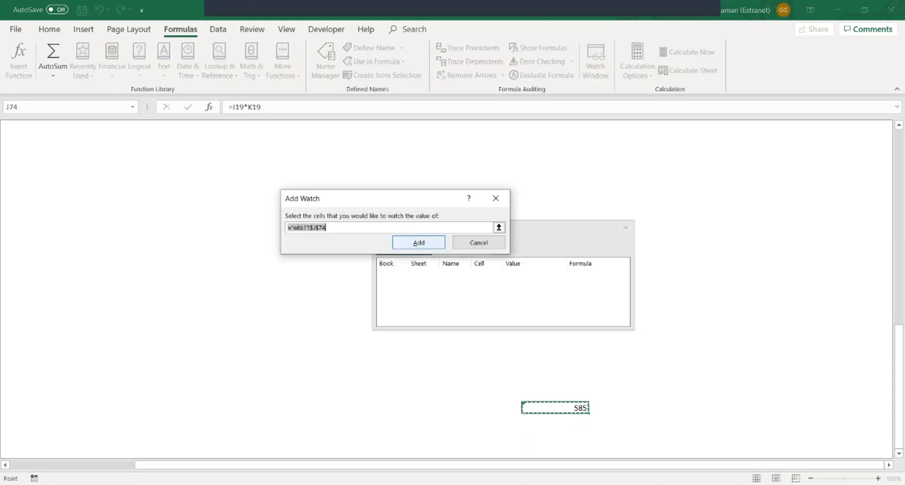
left_click(419, 242)
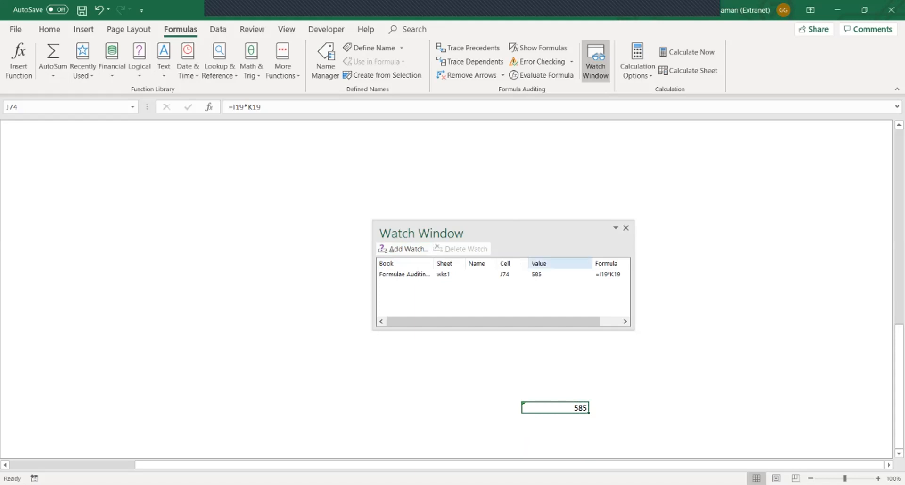
left_click_drag(528, 263, 508, 263)
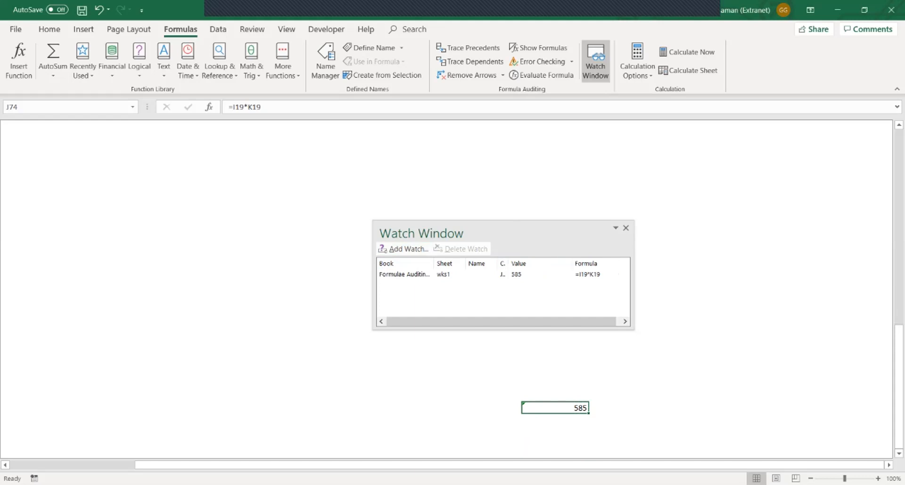
left_click(503, 275)
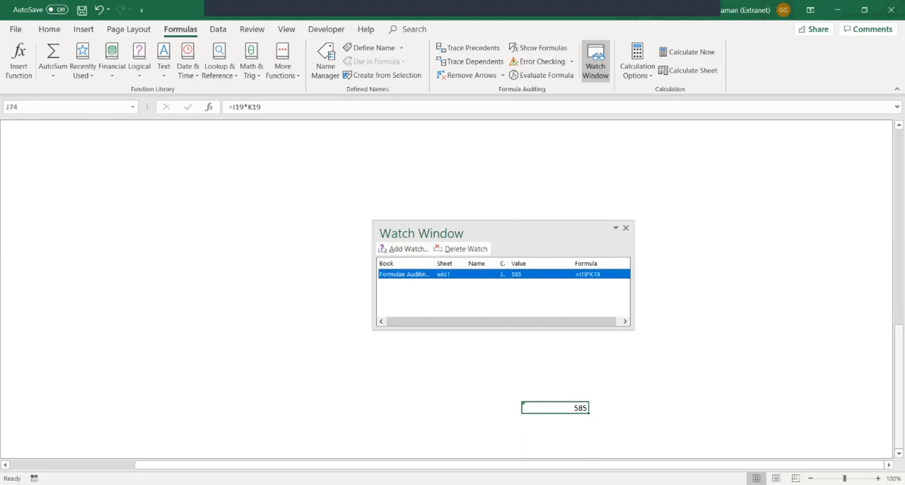
- Change the value in K19 to 10 and check the watched J74 result in the Watch Window
left_click_drag(899, 386, 898, 348)
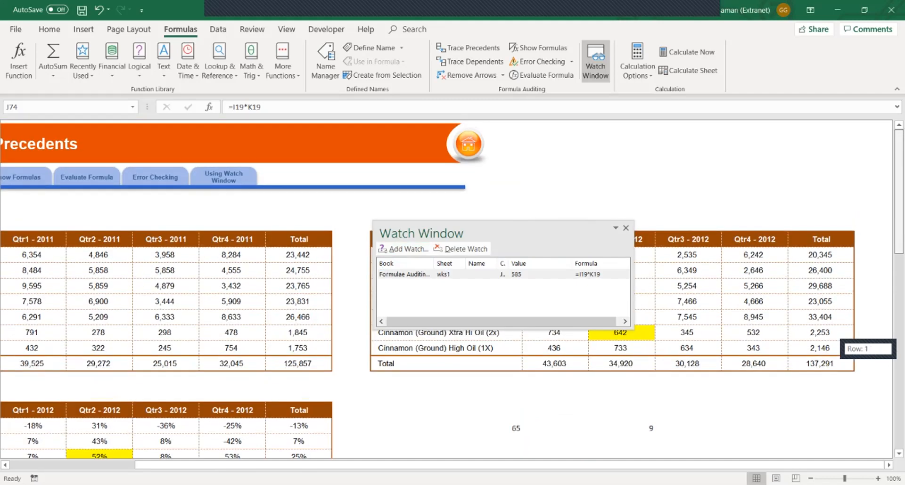
left_click(621, 426)
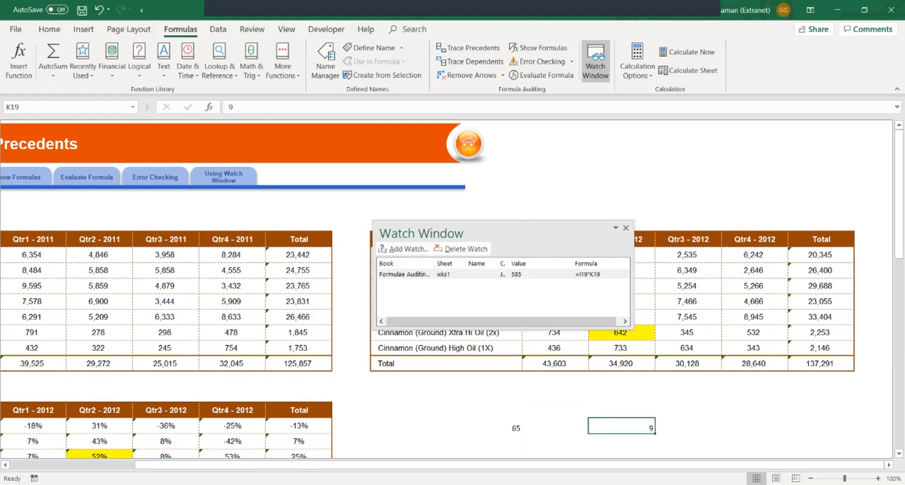
left_click(405, 274)
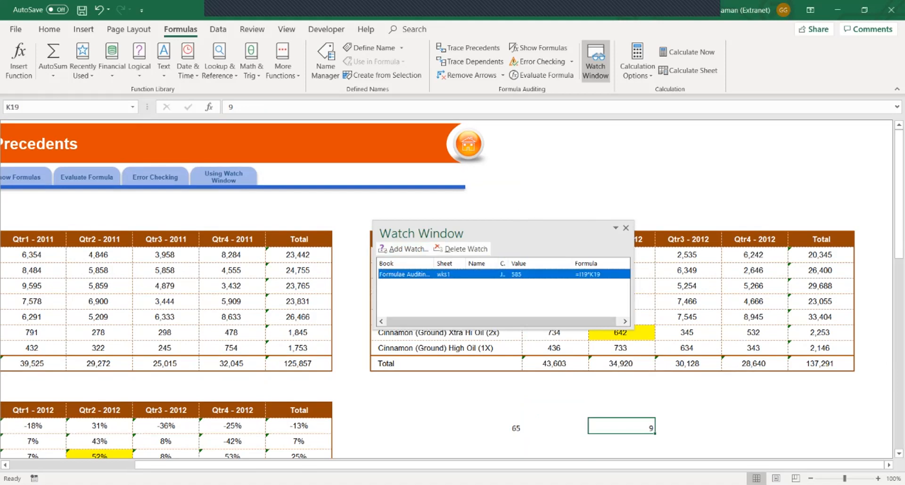
type("10")
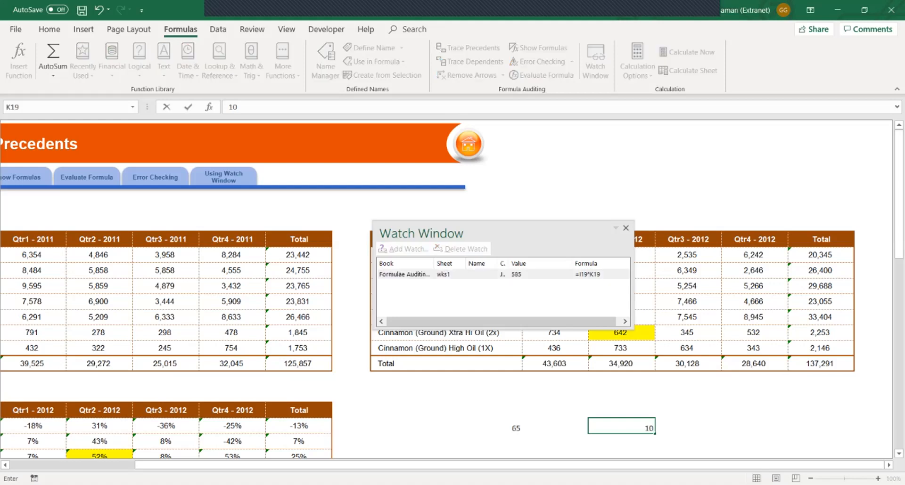
key("Return")
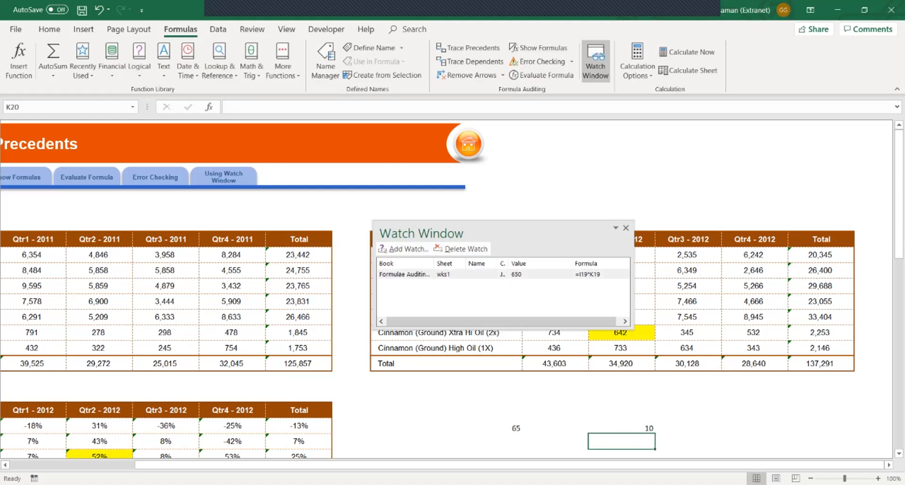
left_click(405, 275)
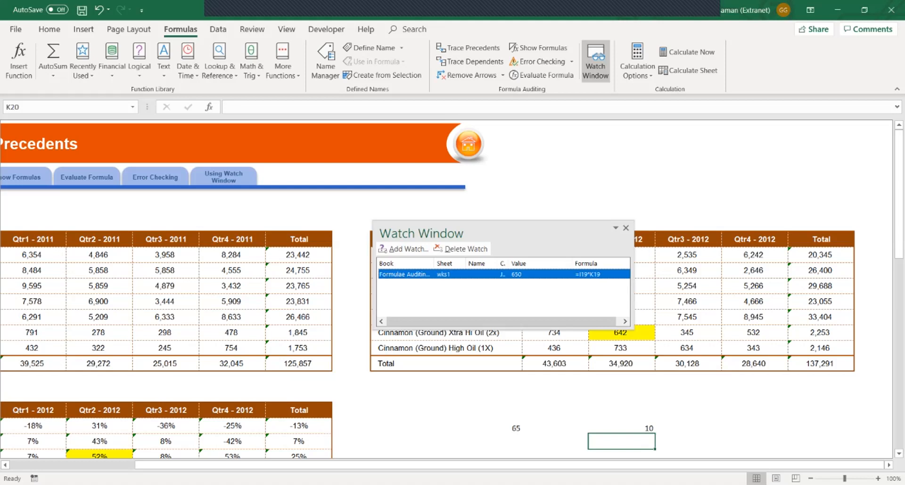
- Set I19 to 9, check the watched J74 result, and close the Watch Window
left_click(446, 426)
type("9")
key("Return")
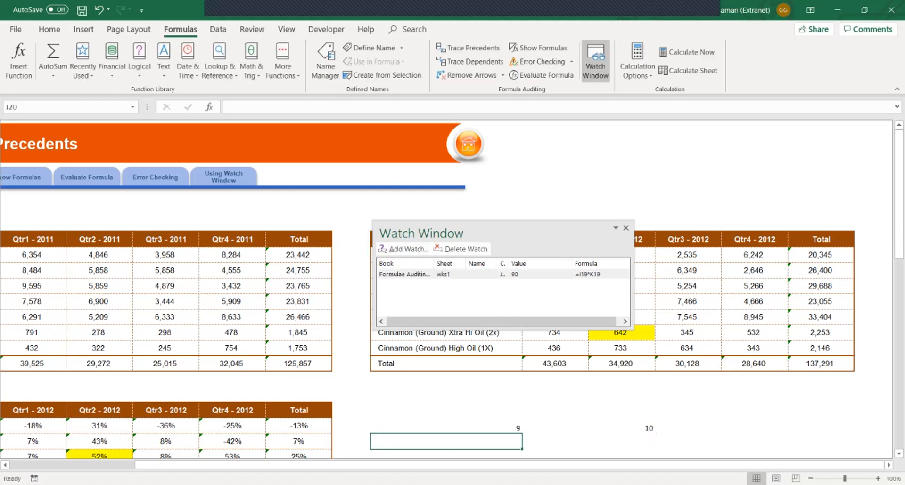
left_click(405, 275)
left_click(625, 228)
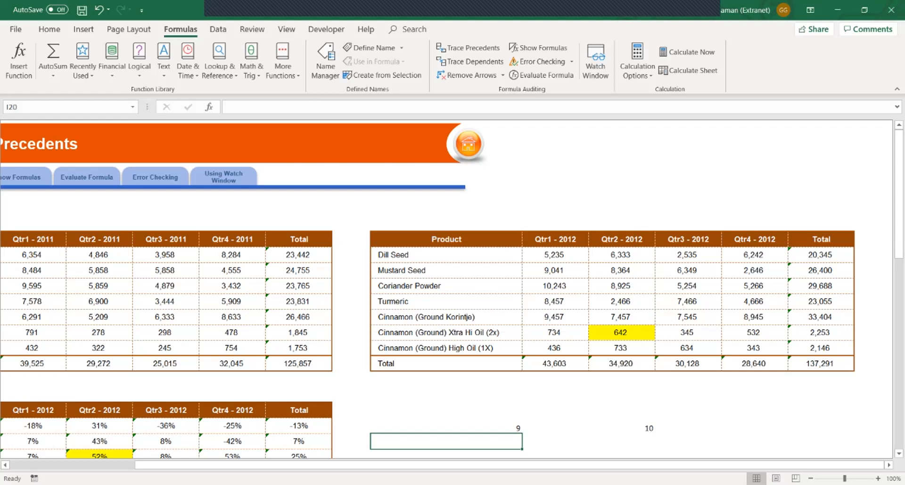
- Switch to the Go To Special workbook, open its Comments sheet, and select cell F12 in the sales report
mouse_move(479, 484)
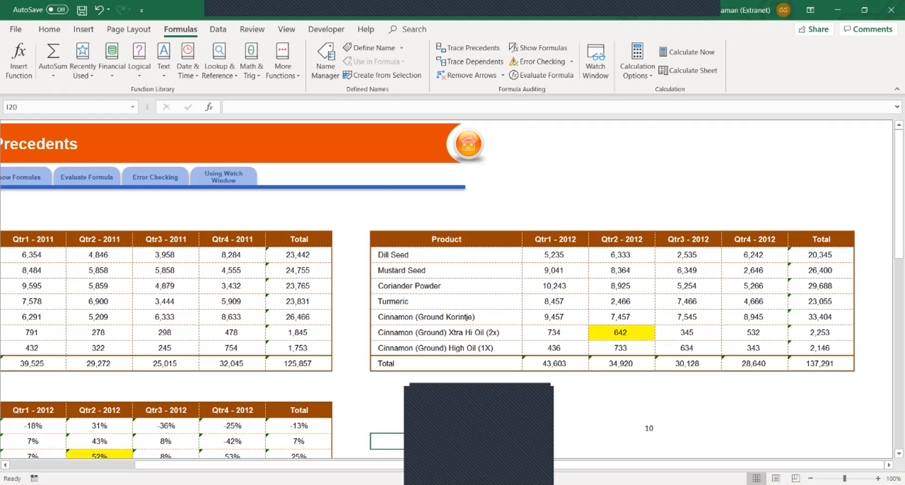
left_click(546, 390)
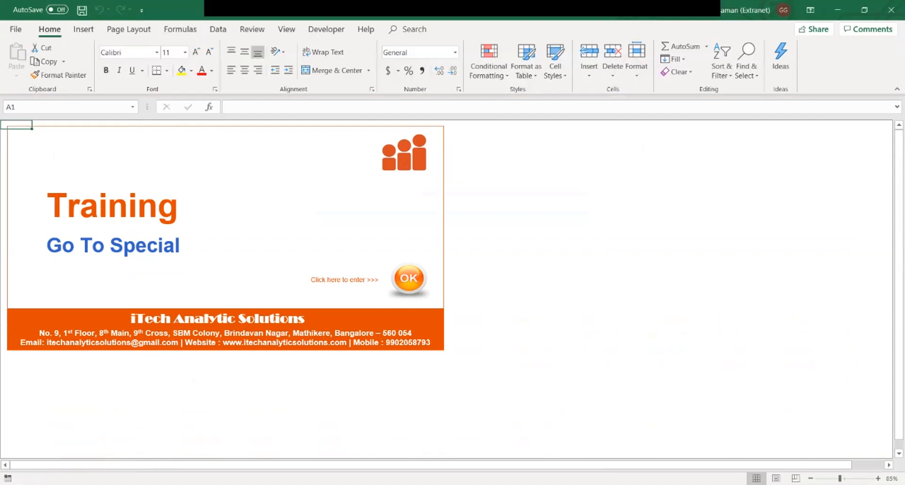
key("ctrl+Page_Down")
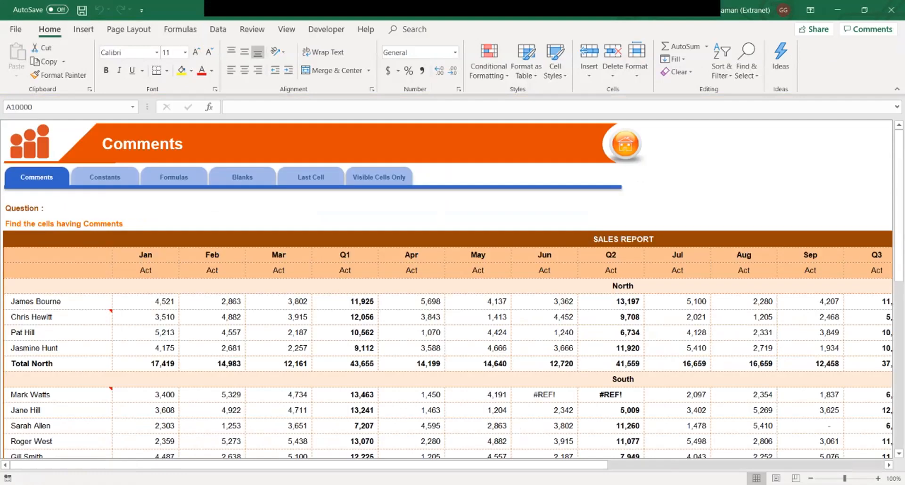
left_click(145, 224)
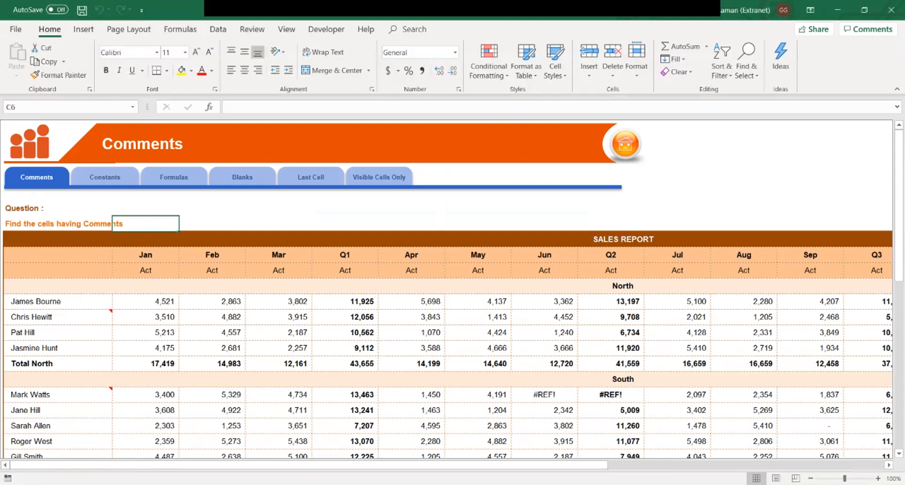
left_click(56, 224)
left_click(145, 223)
left_click(212, 224)
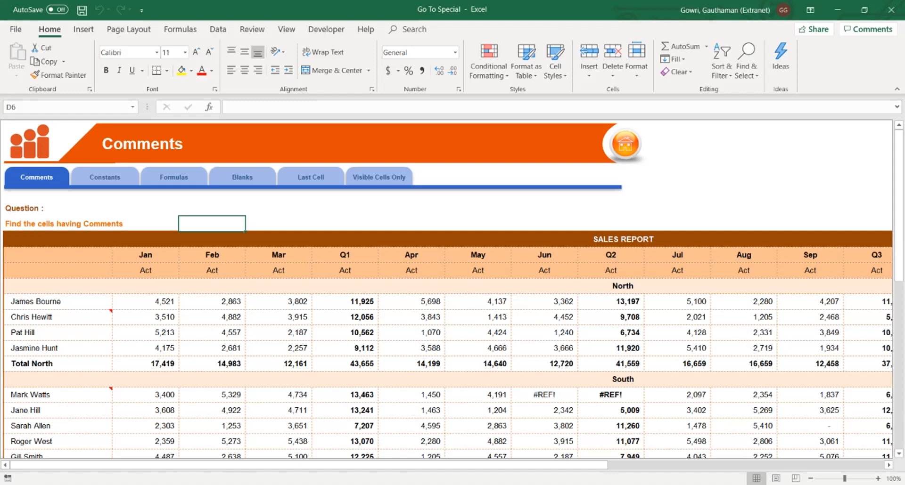
left_click(448, 239)
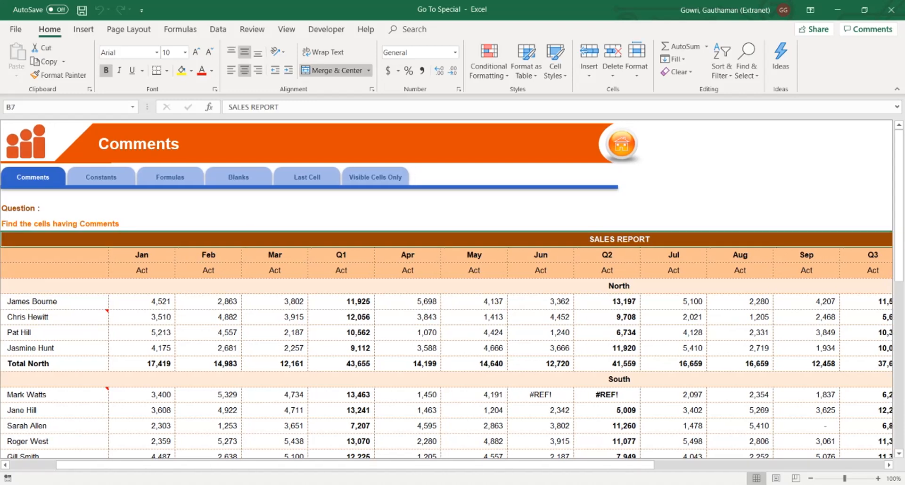
left_click(341, 317)
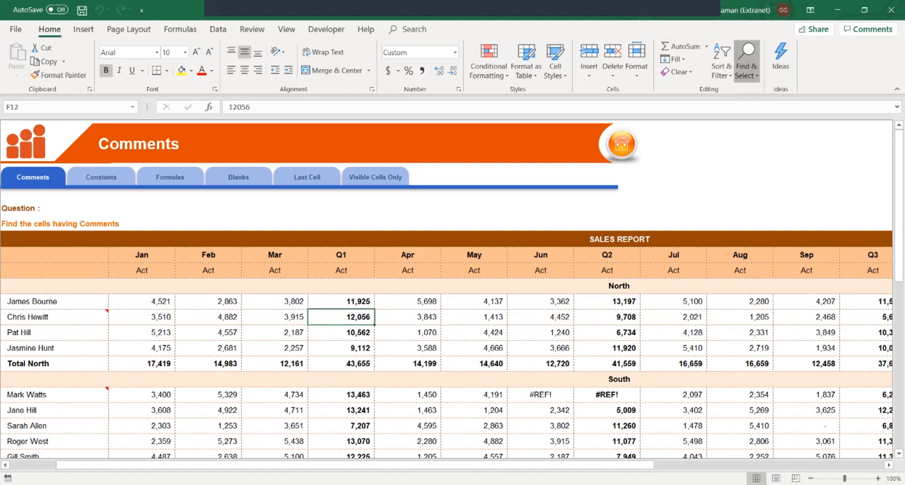
- View the Go To Special options, first directly and again by way of Go To, closing them without applying a selection
left_click(746, 60)
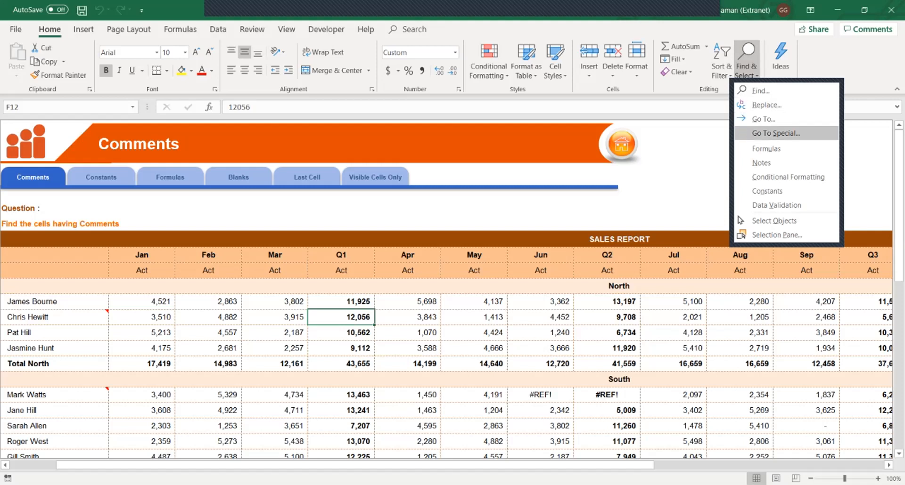
left_click(776, 133)
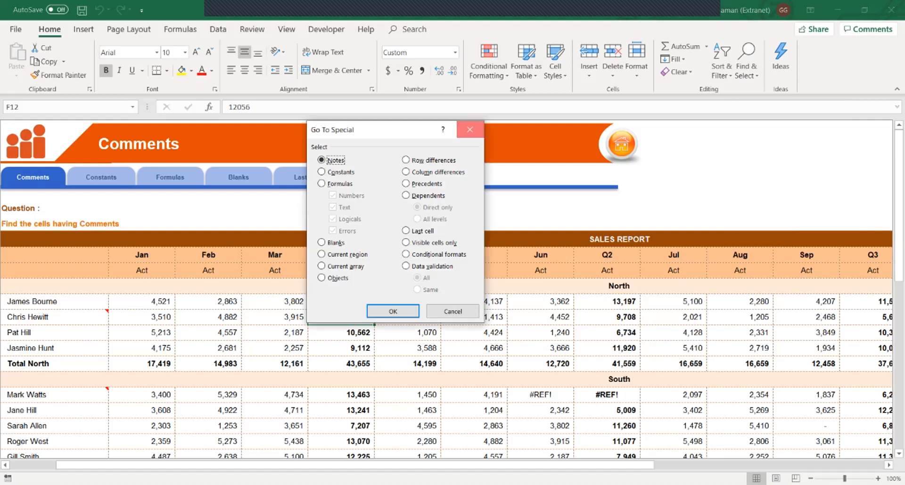
left_click(470, 129)
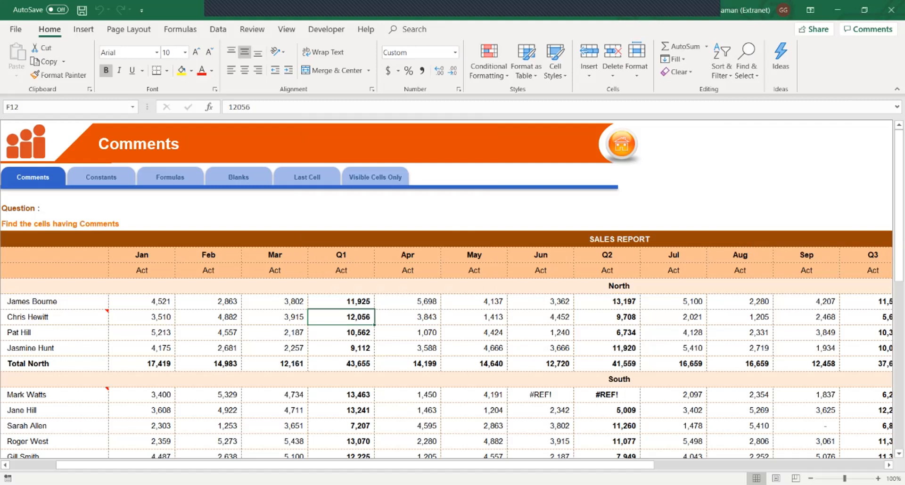
key("F5")
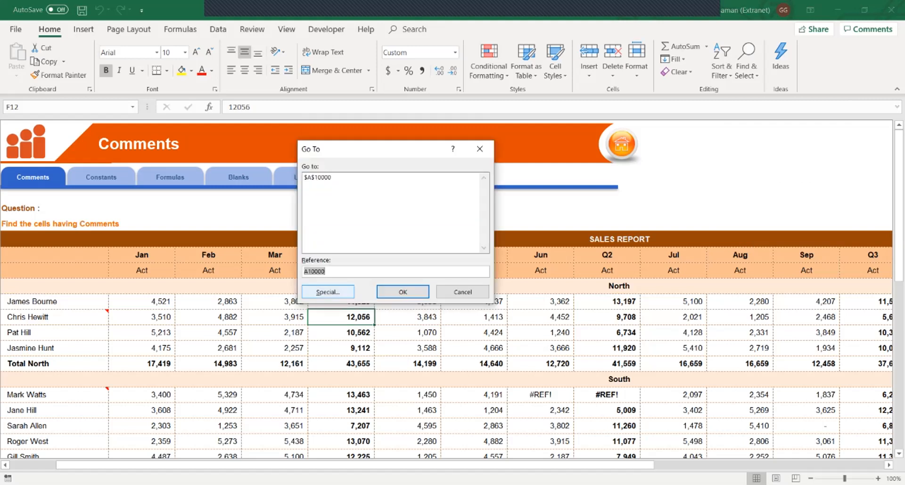
left_click(328, 292)
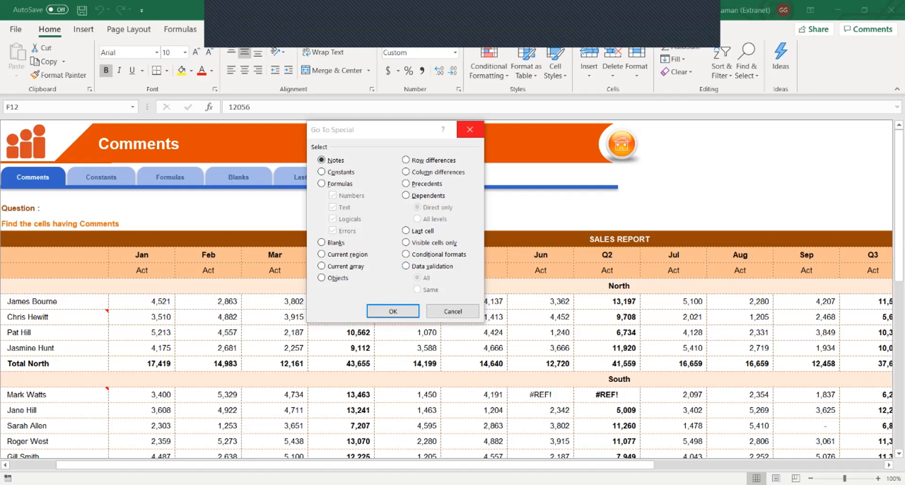
left_click(469, 129)
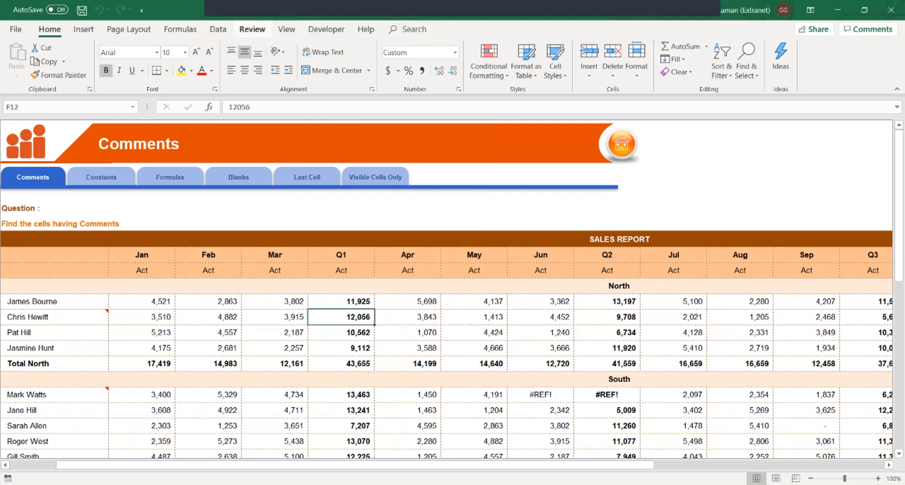
- Display all notes in the sales report to view them, and hide them again
left_click(253, 29)
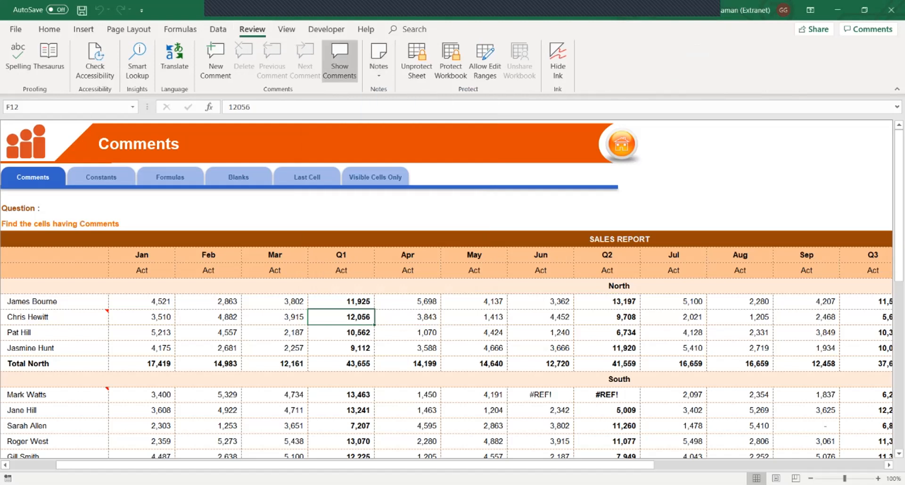
left_click(342, 302)
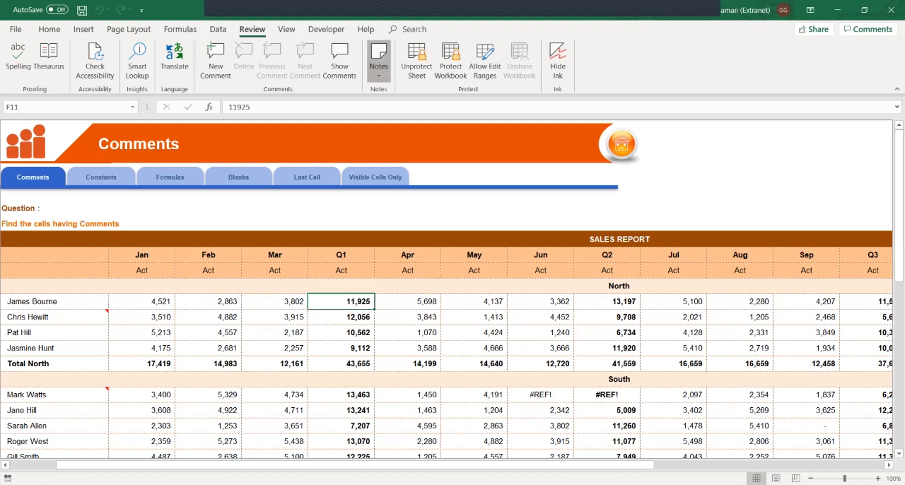
left_click(378, 62)
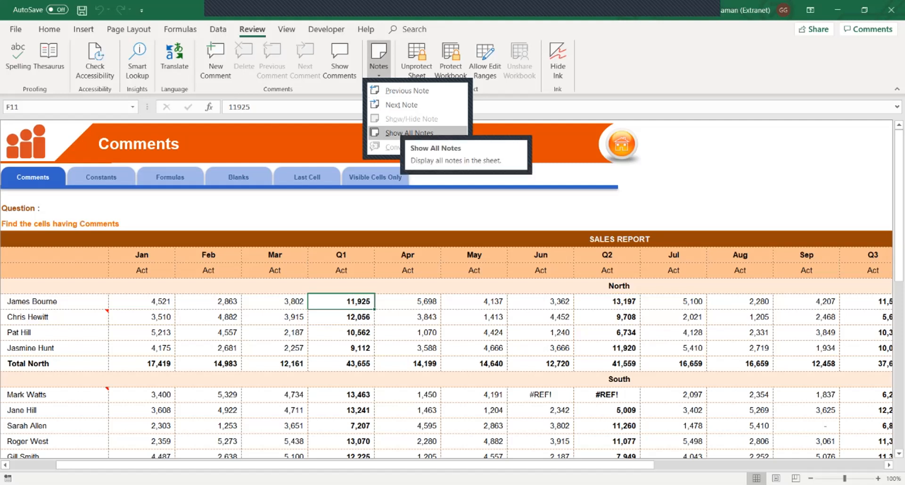
left_click(408, 133)
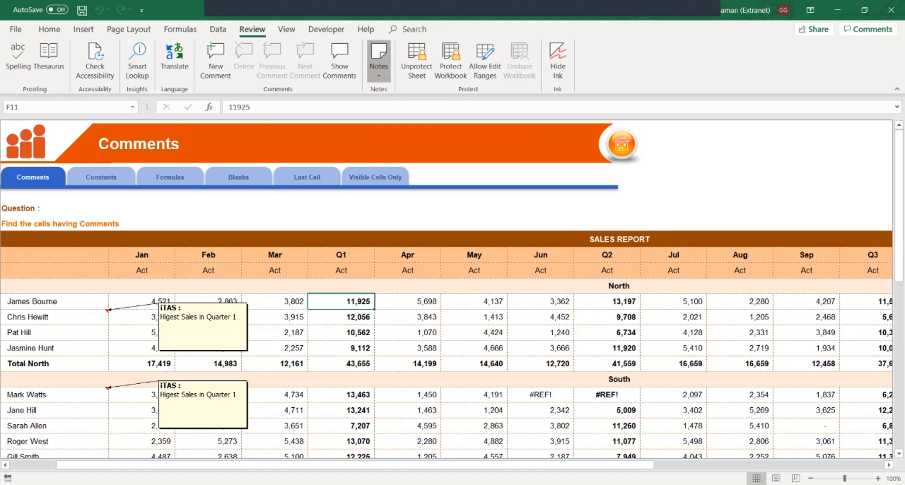
left_click(379, 61)
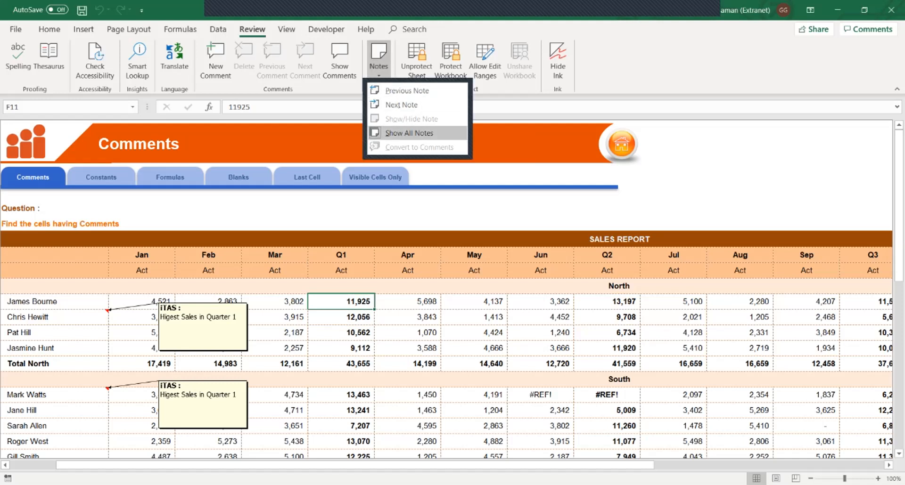
left_click(409, 133)
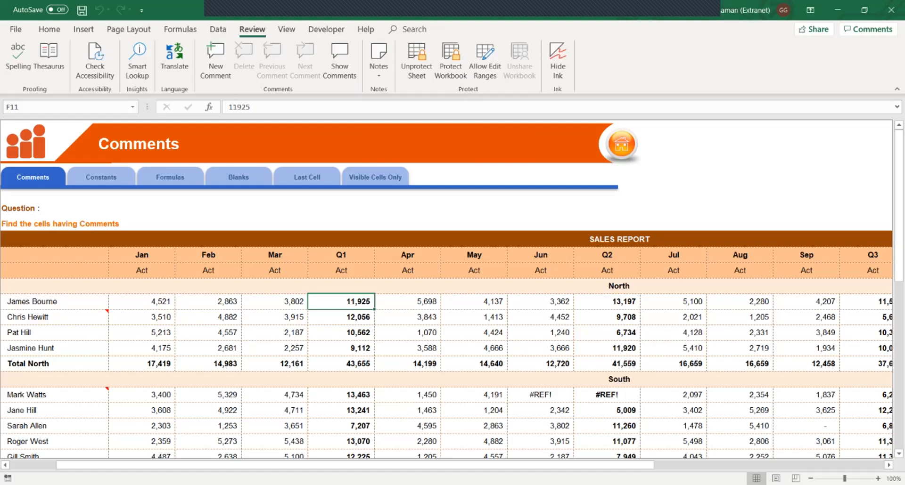
- Select every cell that has a note in the sales report using Go To Special with the Notes option
key("F5")
key("Tab")
key("Tab")
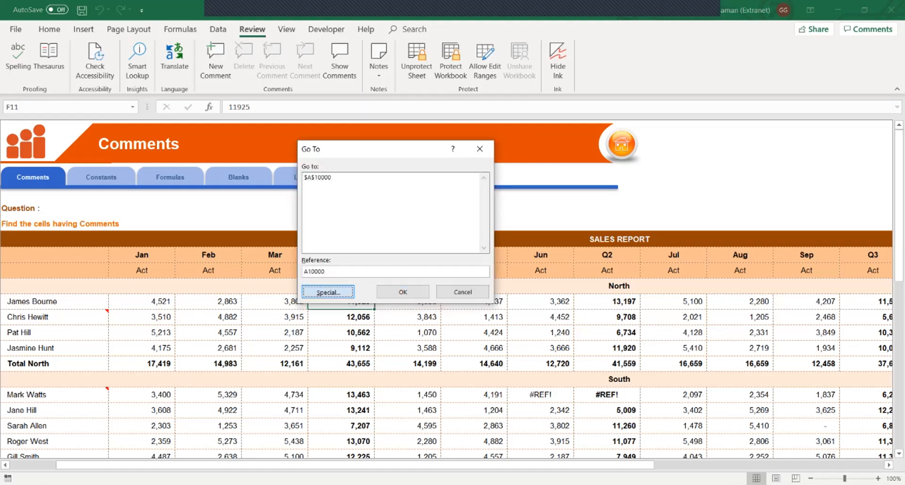
key("Return")
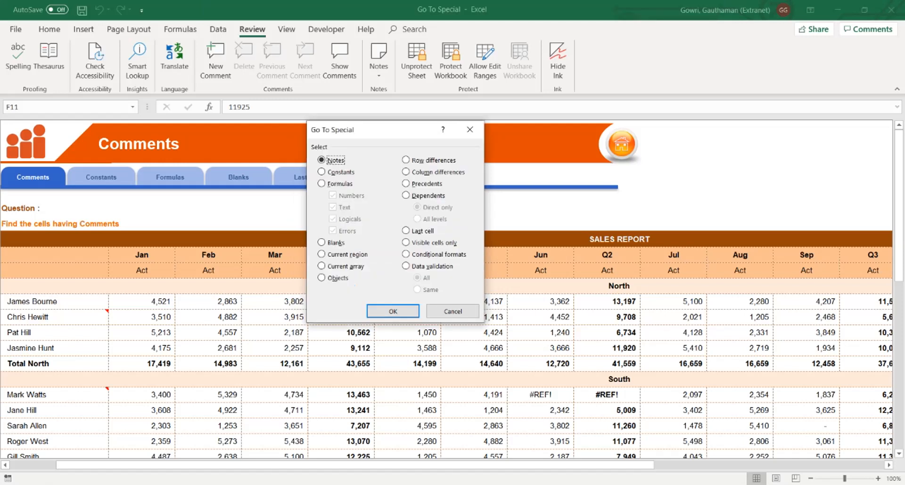
key("Return")
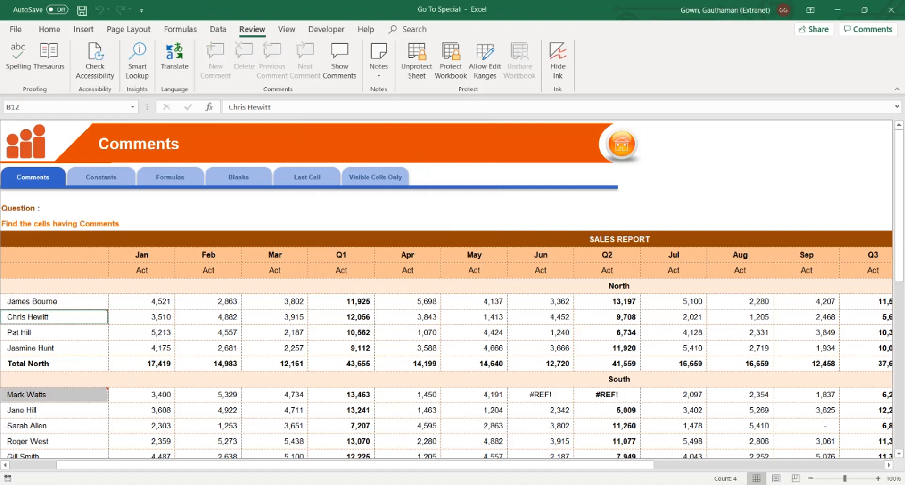
- Fill the selected cells that have notes with yellow
left_click_drag(899, 198, 899, 165)
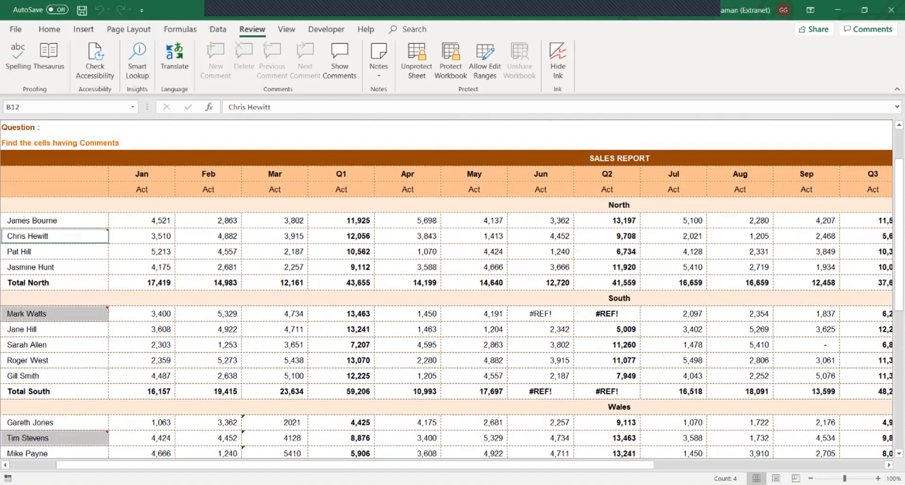
left_click(49, 29)
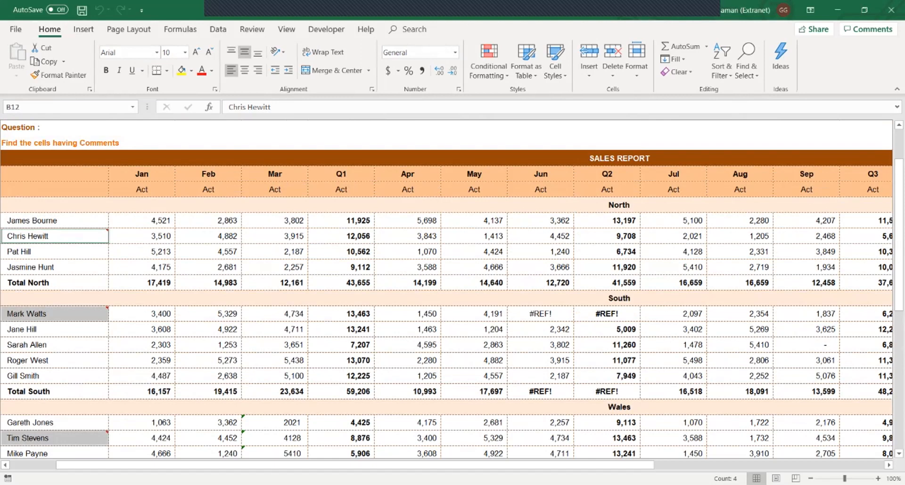
left_click(181, 71)
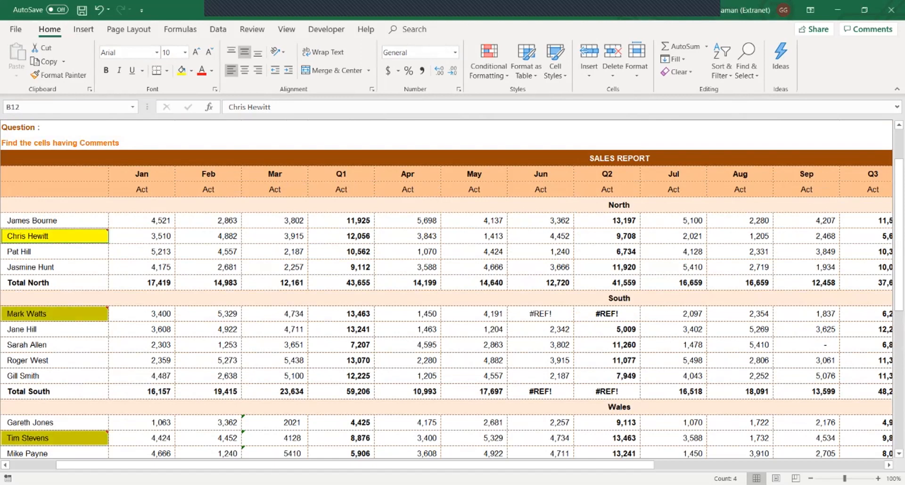
- Examine the sales report down to the Scotland section and overall total for the highlighted cells with notes
left_click(275, 283)
key("Down")
key("Down")
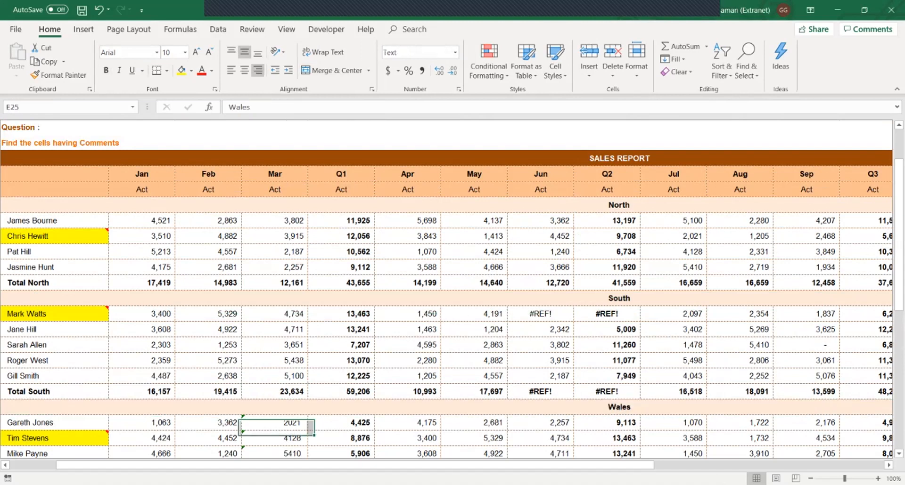
key("Down")
key("Down")
key("Down")
key("Down")
key("Down")
key("Down")
key("Down")
key("Down")
key("Down")
key("Down")
key("Down")
key("Down")
key("Down")
key("Down")
key("Down")
key("Down")
key("Down")
key("Down")
key("Down")
key("Down")
key("Left")
key("Left")
key("Left")
key("Left")
key("Right")
key("Right")
key("Right")
key("Right")
key("Right")
key("Right")
key("Right")
key("Right")
key("Right")
key("Right")
key("ctrl+Up")
key("ctrl+Up")
key("Up")
key("Up")
key("Up")
key("Up")
key("Up")
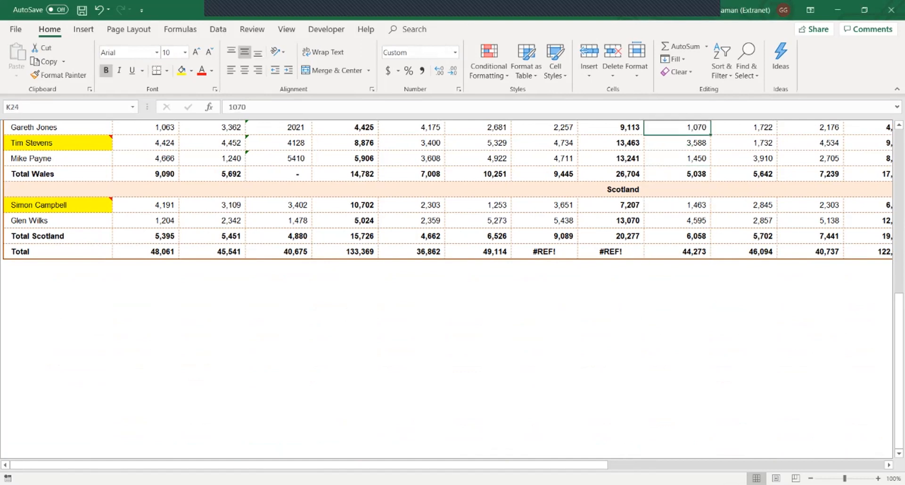
- Select all numeric constants in the sales report using Go To Special with Constants limited to Numbers, excluding Text, Logicals and Errors
key("ctrl+Up")
key("ctrl+Up")
key("ctrl+Up")
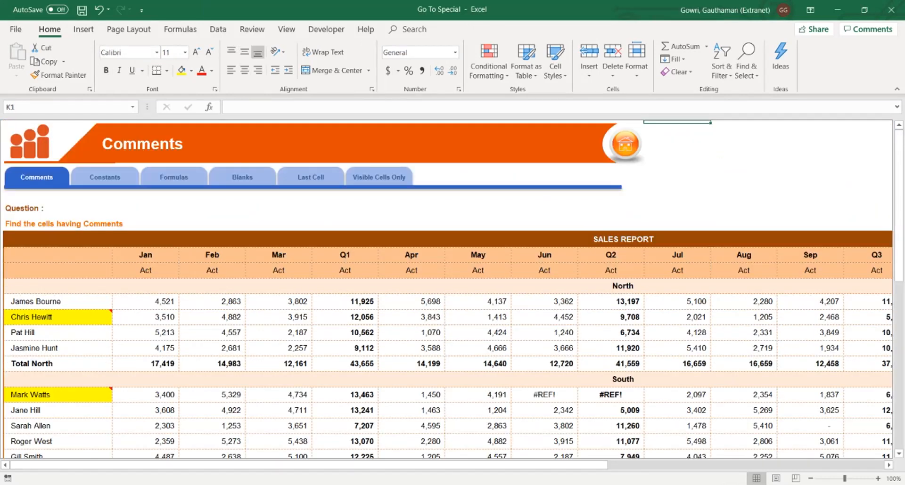
left_click(278, 347)
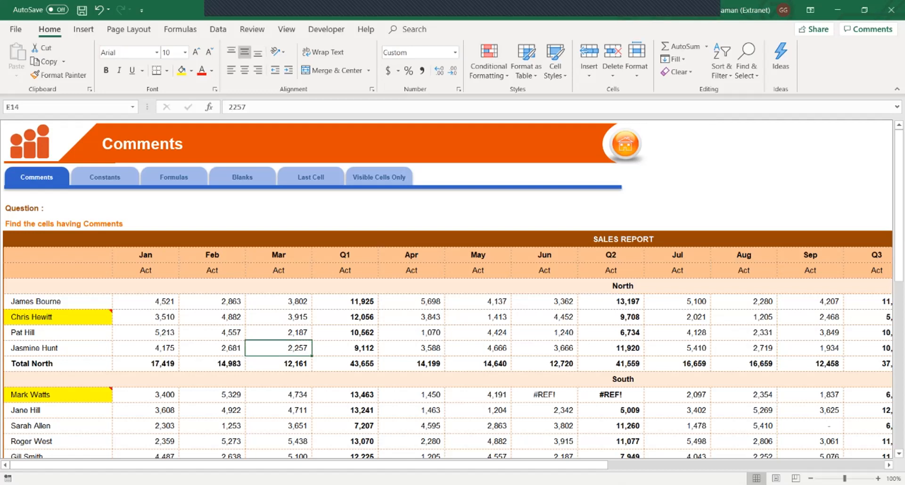
key("ctrl+g")
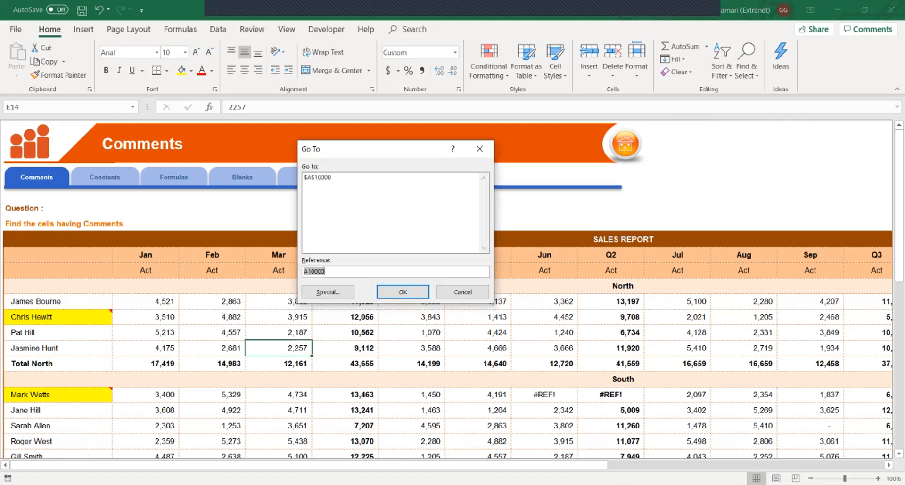
key("Tab")
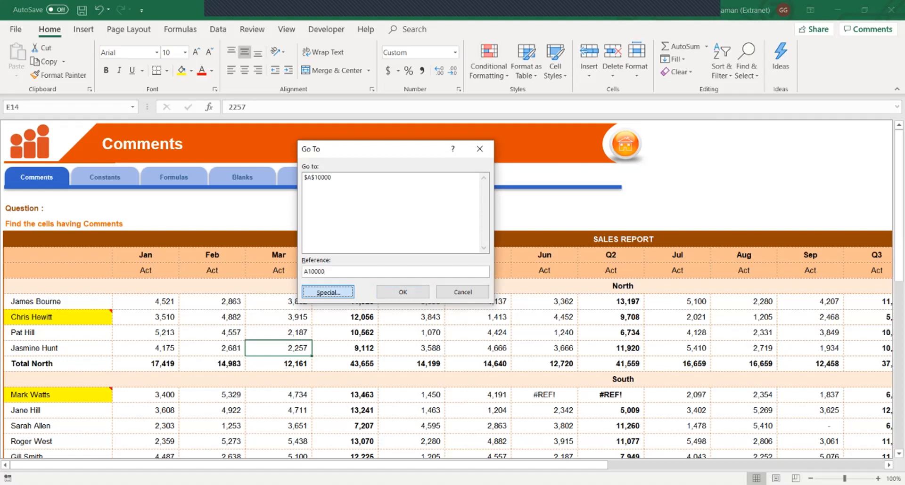
key("Return")
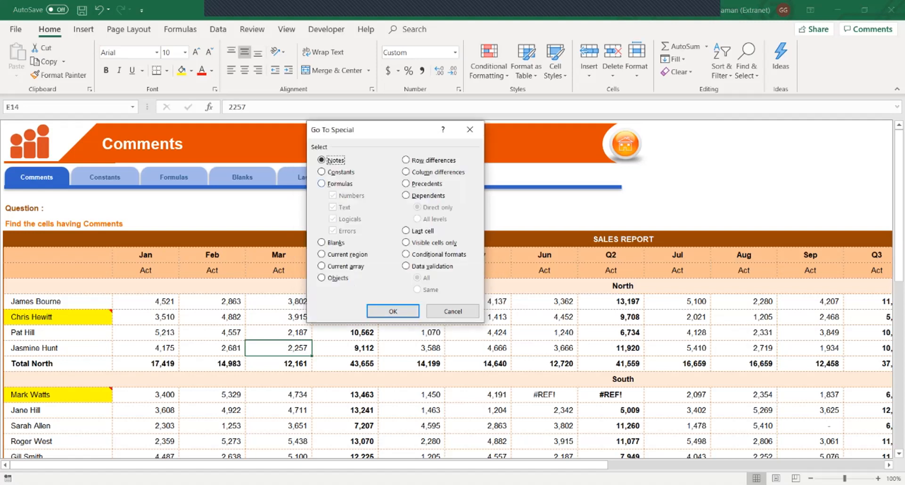
key("Down")
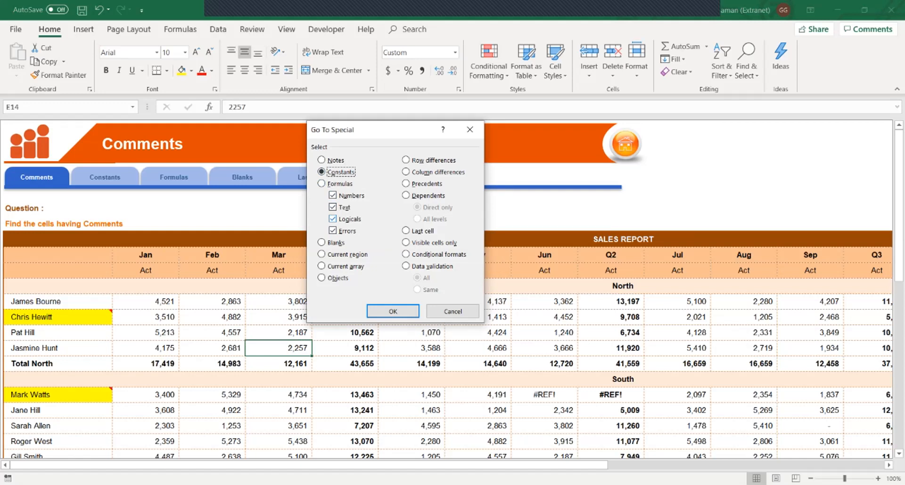
left_click(333, 208)
left_click(333, 219)
left_click(333, 231)
left_click(393, 312)
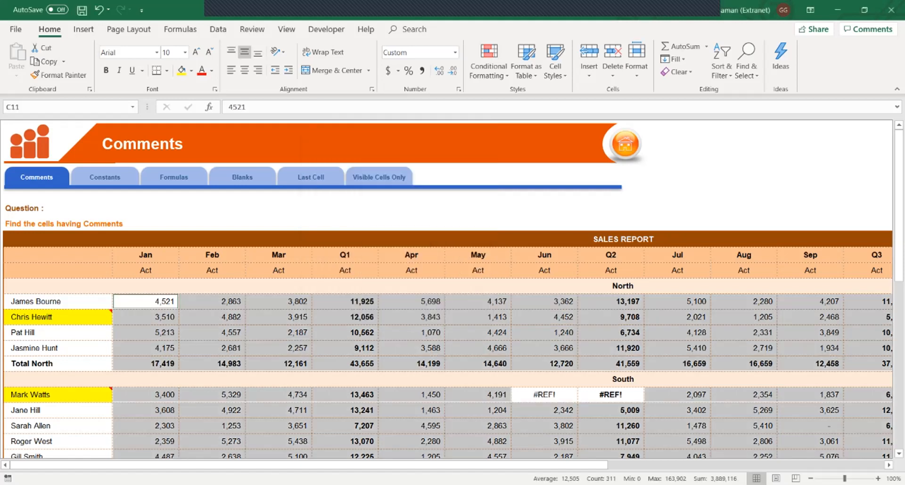
- Examine the content of cell E24, the March value in the first Wales row, to see how it is stored
mouse_move(899, 205)
left_mouse_down()
mouse_move(899, 231)
mouse_move(898, 204)
left_mouse_up()
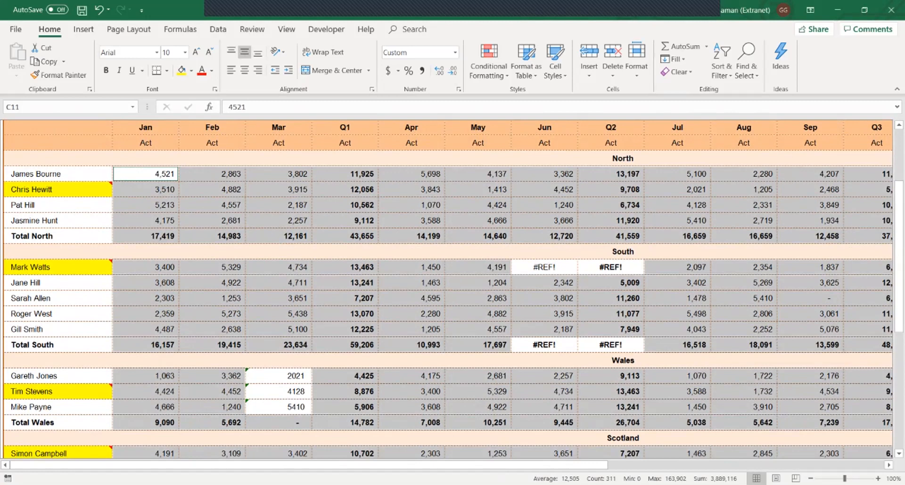
left_click(279, 376)
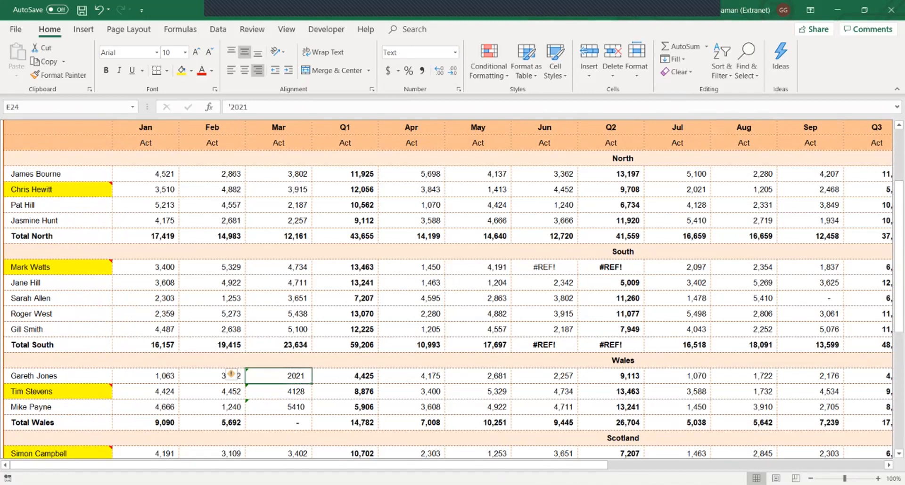
key("F2")
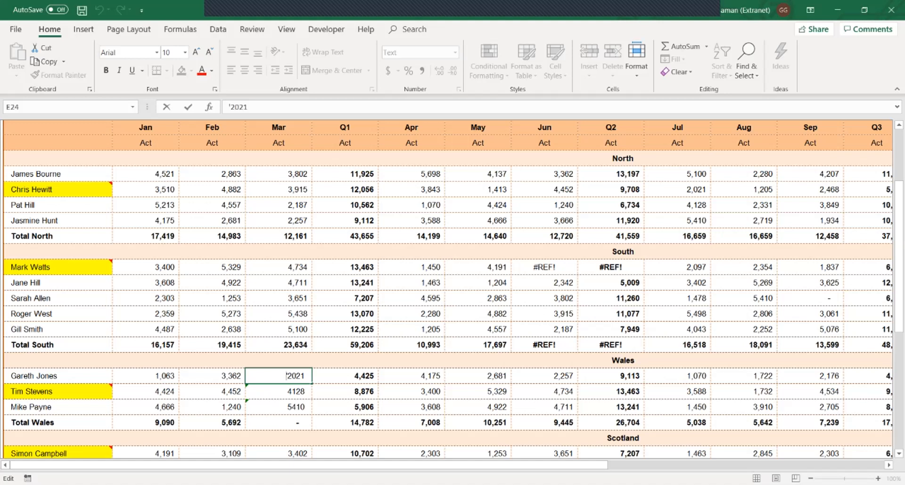
key("Return")
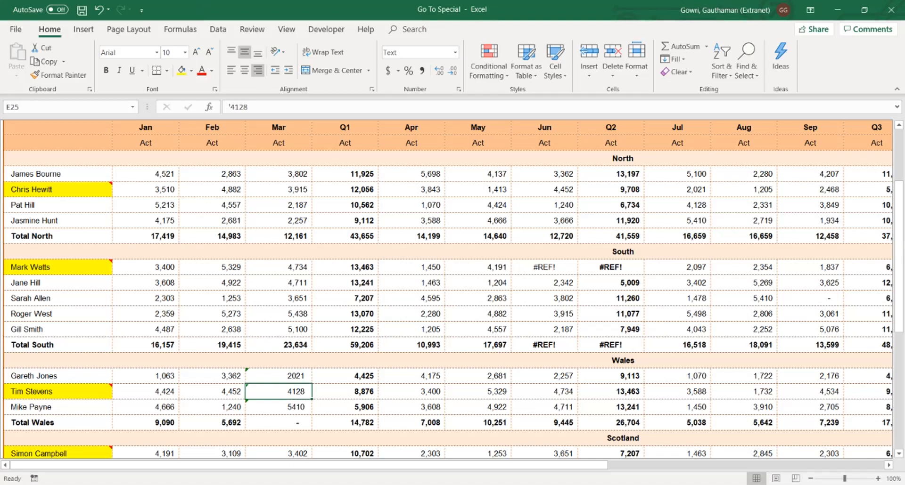
key("F5")
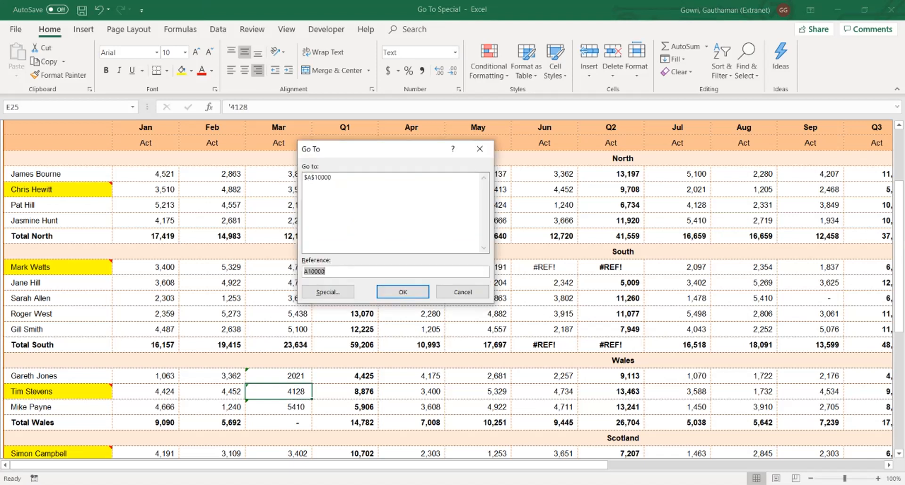
key("Escape")
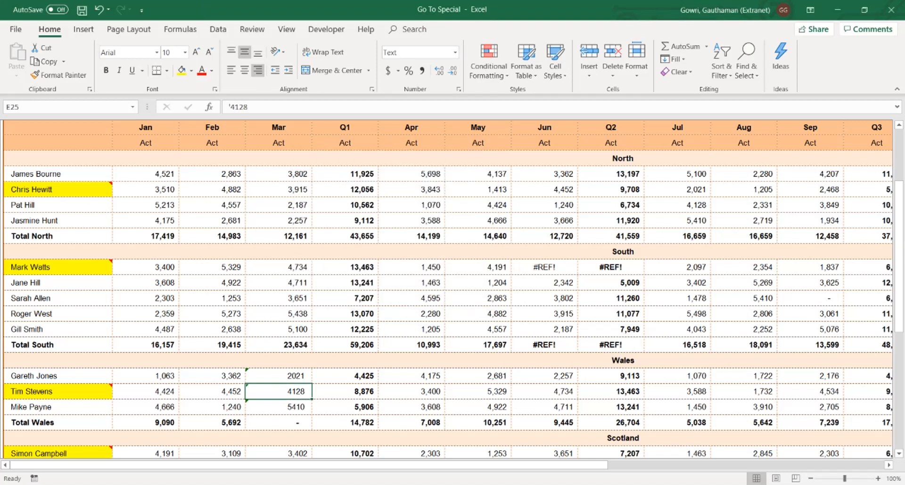
- Replace the February Total South value in D22 with the formula =SUM(D17:D21)
left_click(212, 346)
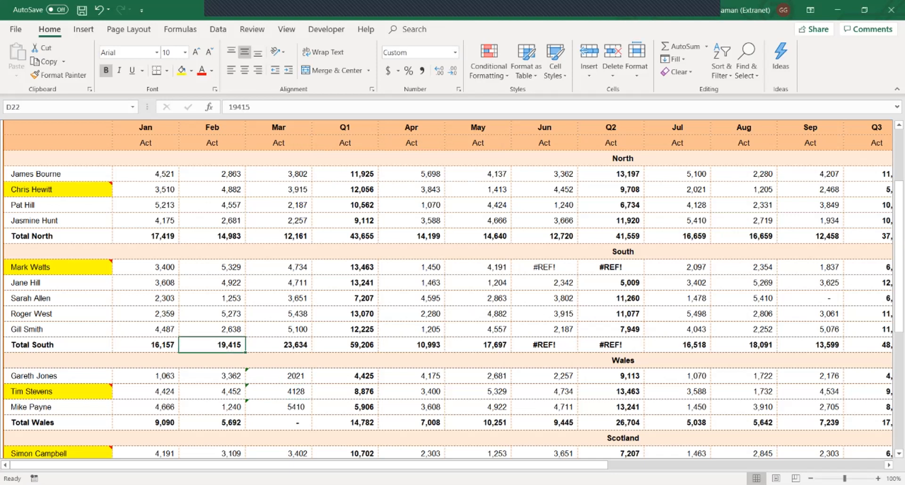
type("=s")
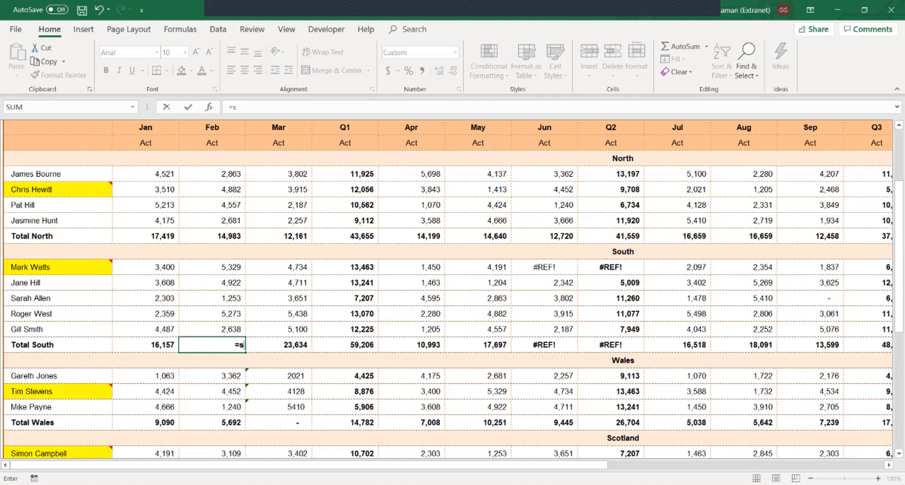
key("Tab")
key("Up")
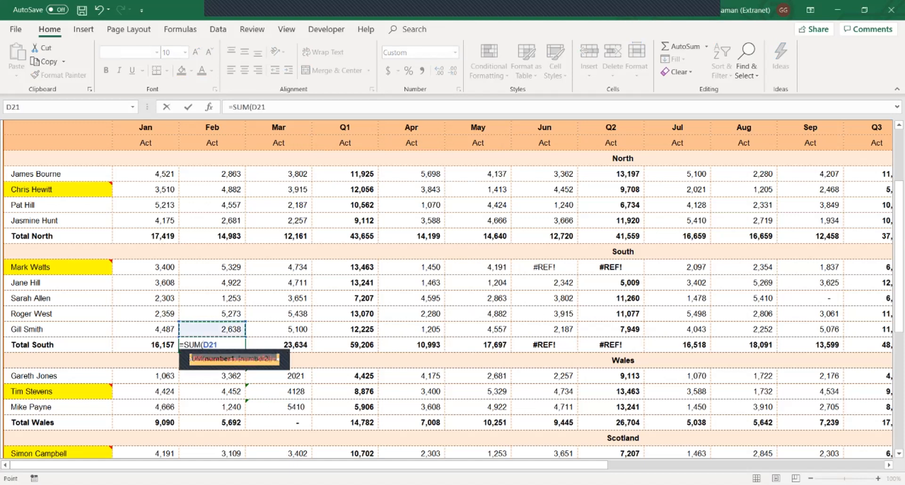
key("shift+Up")
key("shift+Up")
key("shift+Up")
key("shift+Up")
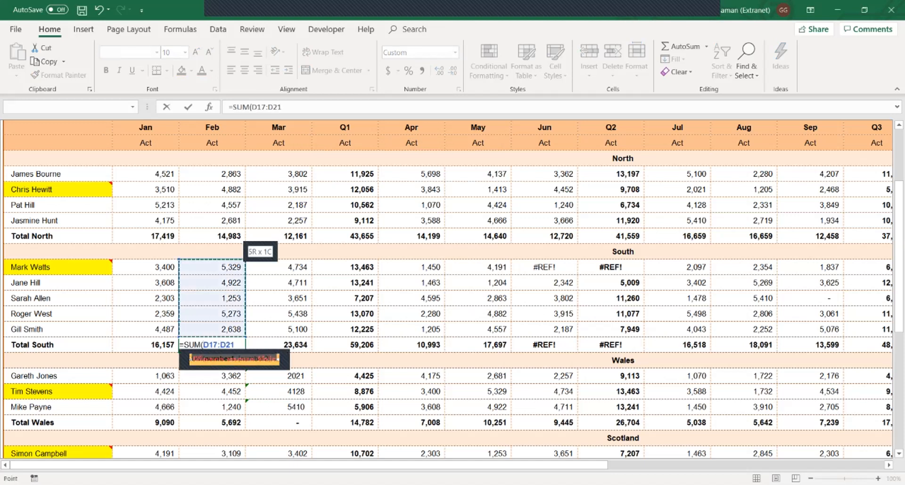
key("ctrl+Return")
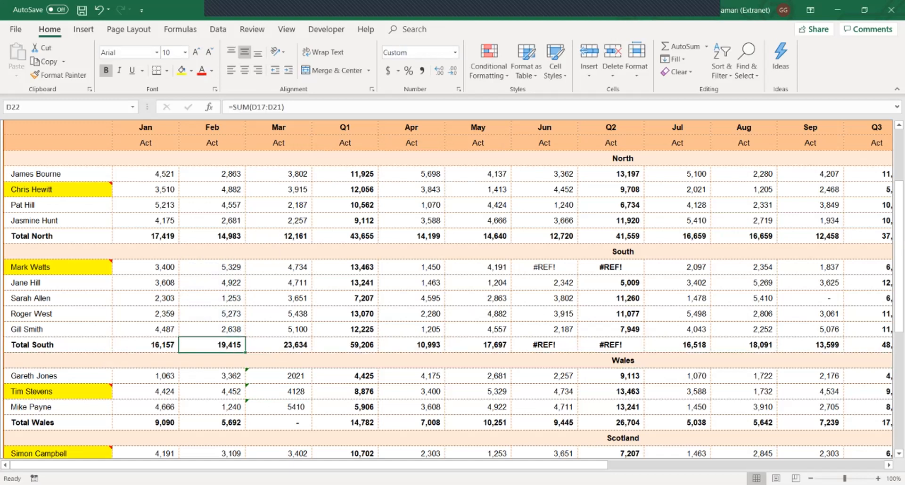
- Fill the February Total South formula across the row through May, covering D22:H22
key("shift+Right")
key("shift+Right")
key("shift+Right")
key("shift+Right")
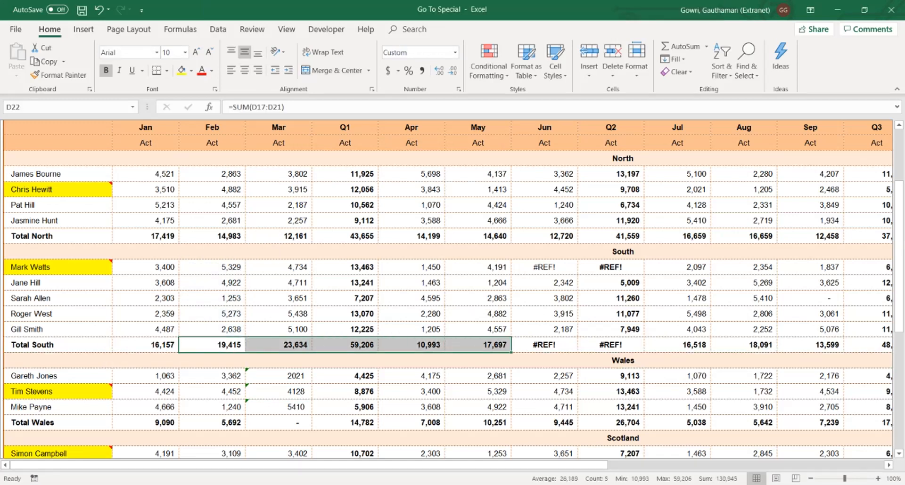
- From a single cell, select all formulas returning numbers using Go To Special with Formulas limited to Numbers
left_click(412, 190)
key("Up")
key("Up")
key("Up")
key("Up")
key("Up")
key("Up")
key("Up")
key("Up")
key("Up")
key("Up")
key("Up")
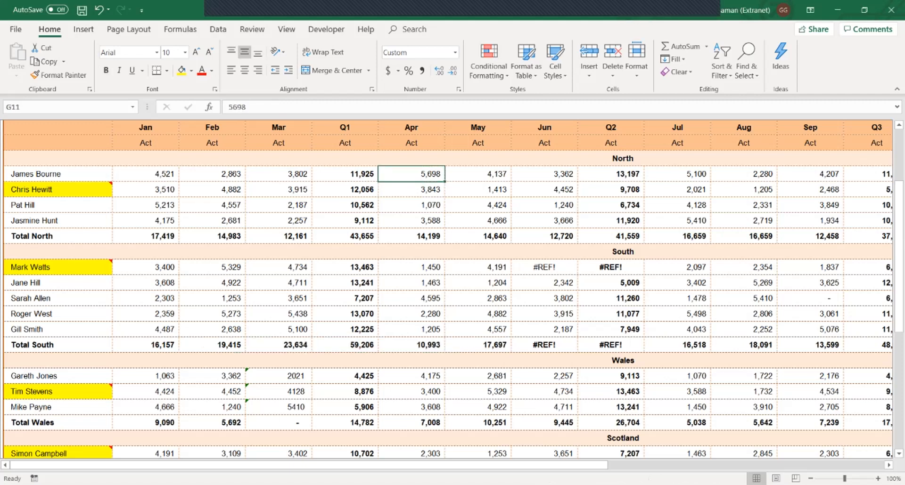
key("Down")
key("Down")
key("Down")
key("Down")
key("Down")
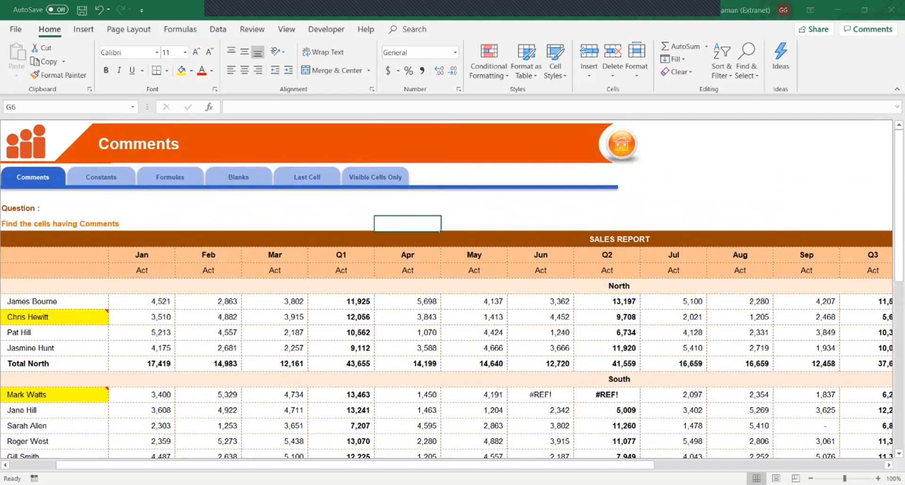
key("ctrl+g")
key("alt+s")
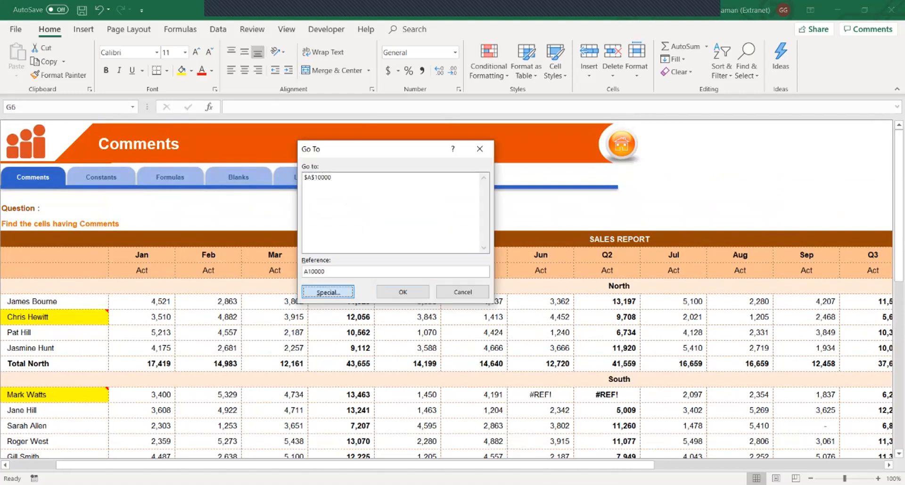
key("Return")
key("alt+f")
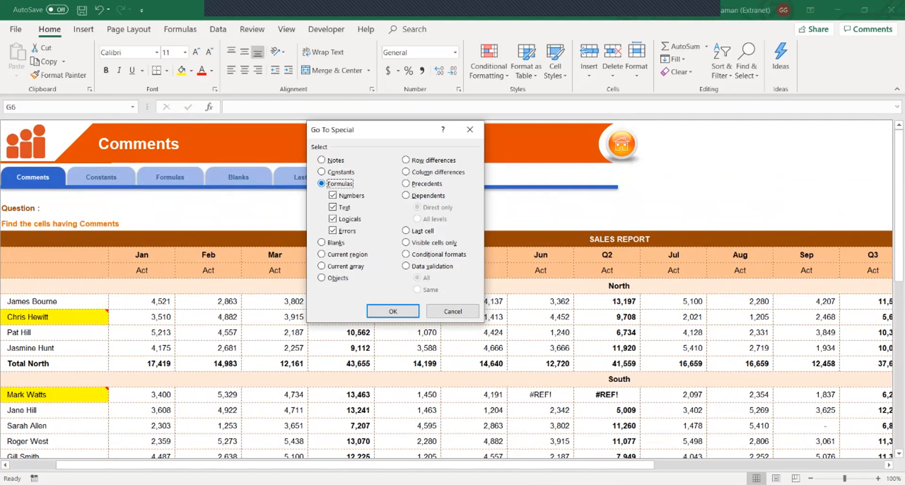
key("alt+x")
key("Tab")
key("space")
key("Tab")
key("space")
key("Tab")
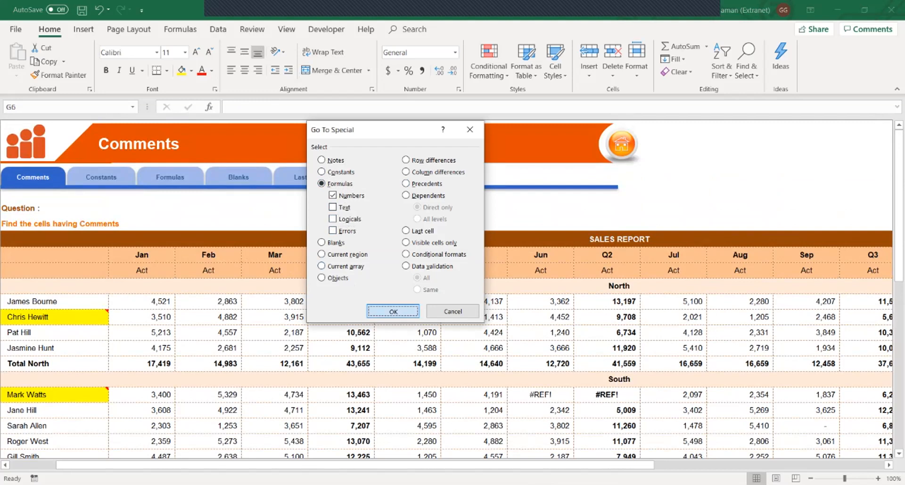
key("Return")
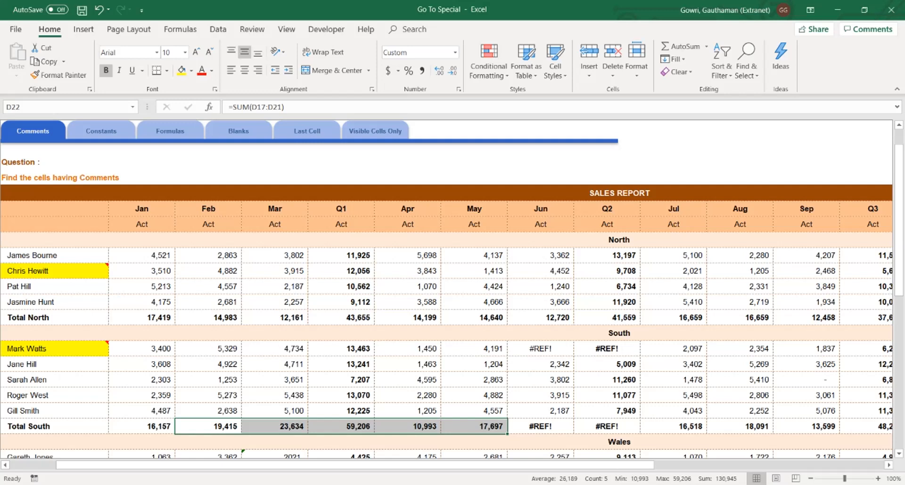
- On the Blanks sheet, select all blank cells using Go To Special and review the selection down to below the Total row
left_click(407, 303)
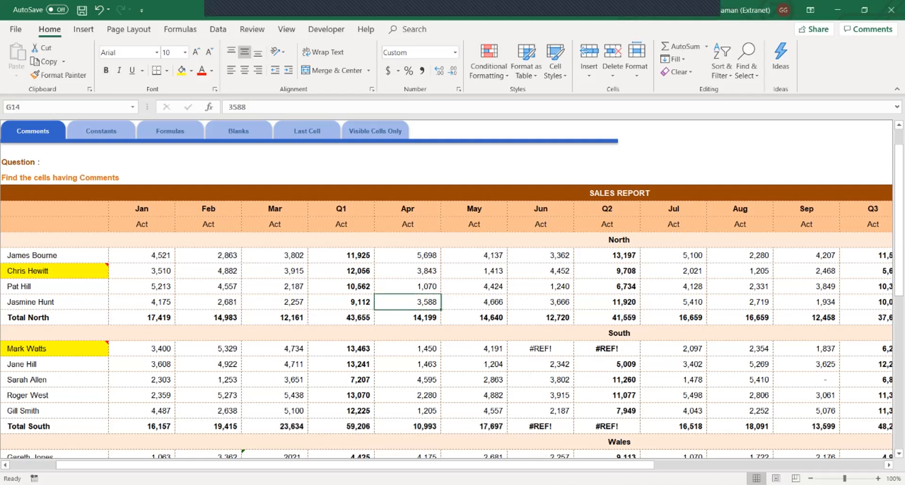
left_click(238, 132)
left_click(279, 364)
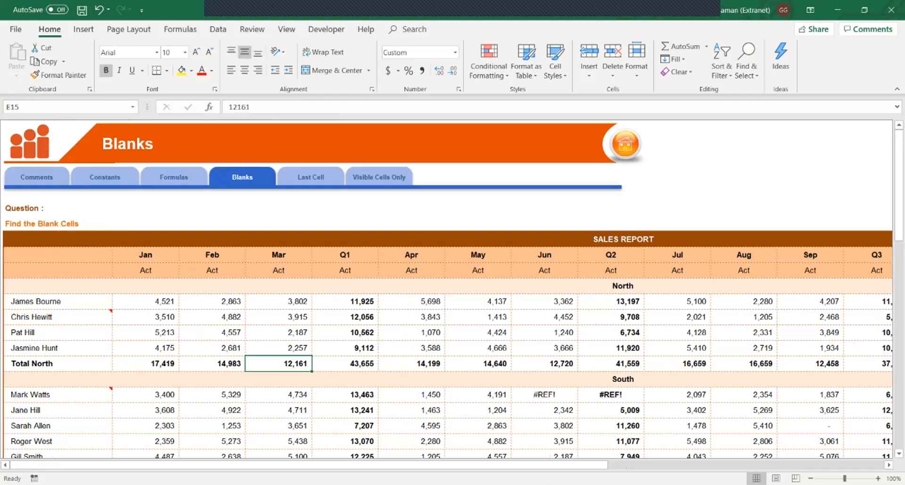
key("F5")
key("Return")
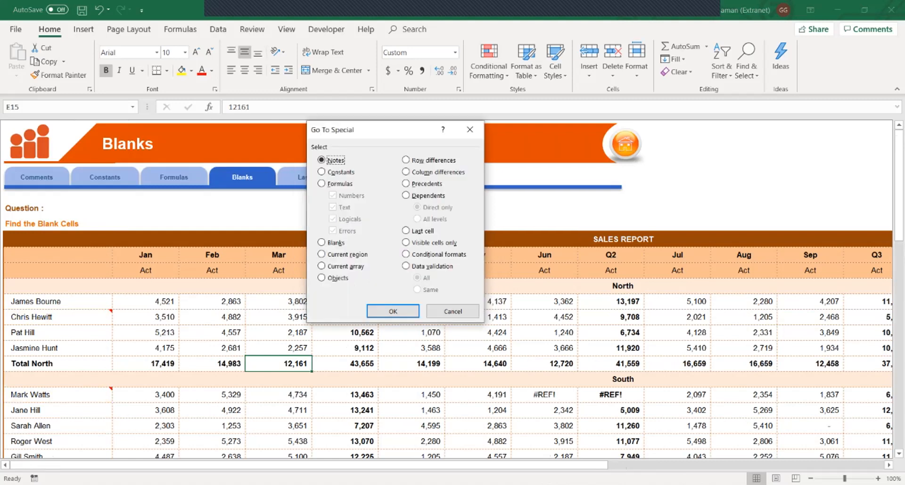
key("alt+k")
key("Tab")
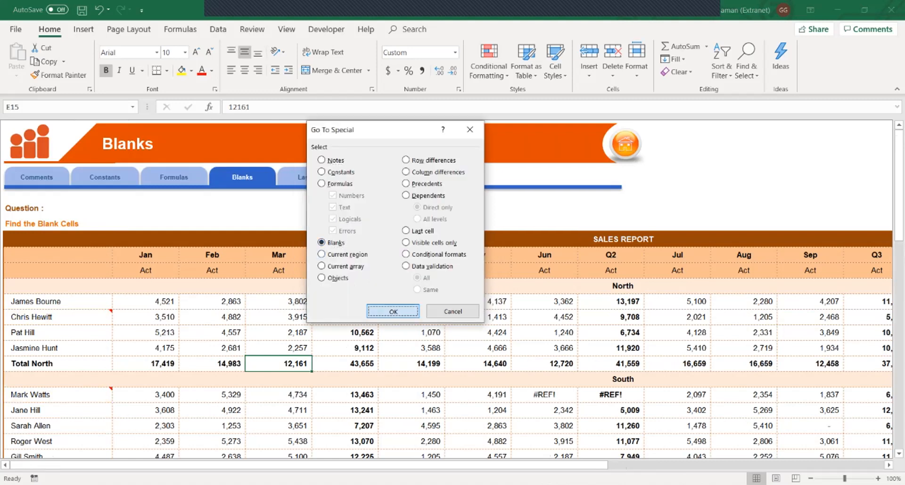
key("Return")
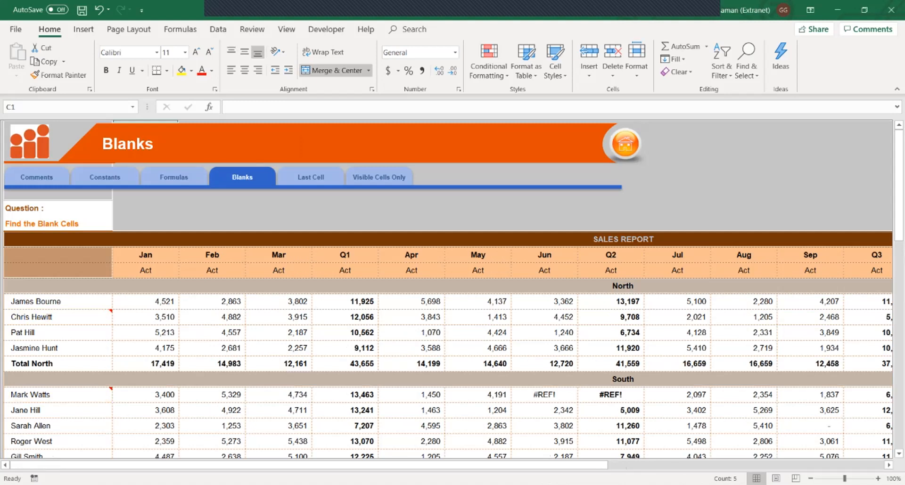
left_click_drag(899, 203, 899, 316)
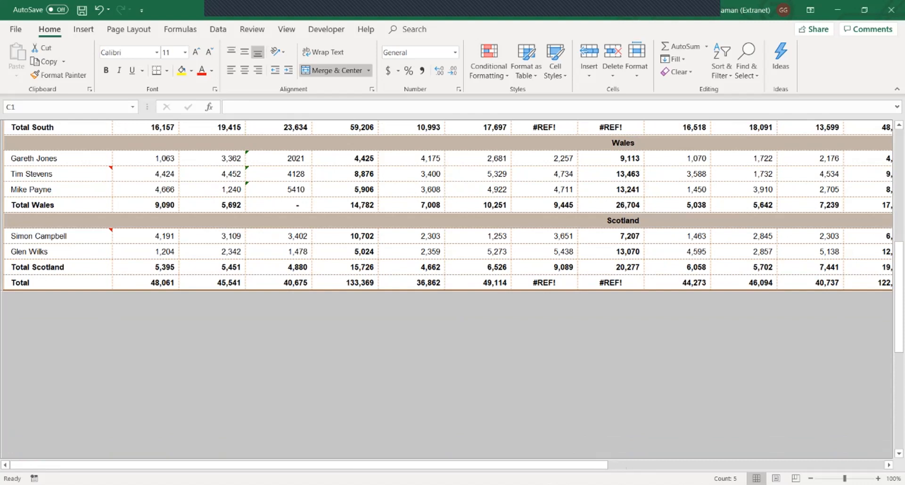
left_click(477, 345)
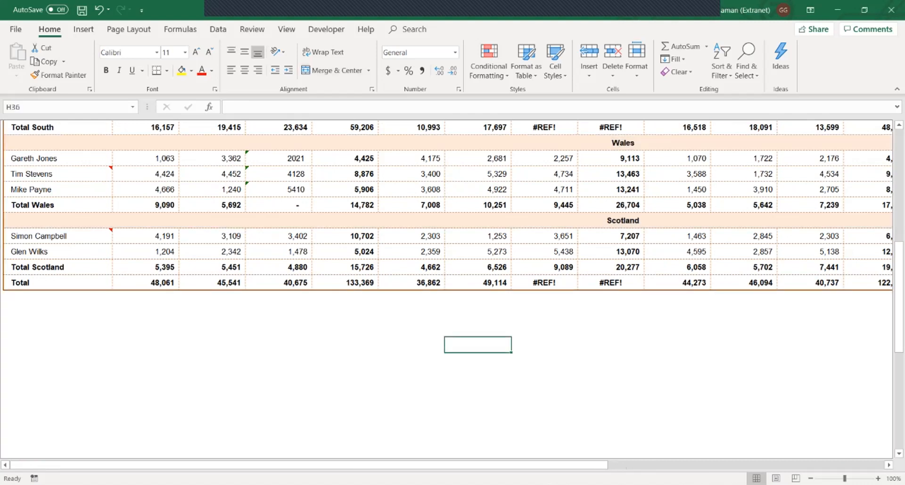
left_click_drag(899, 296, 899, 184)
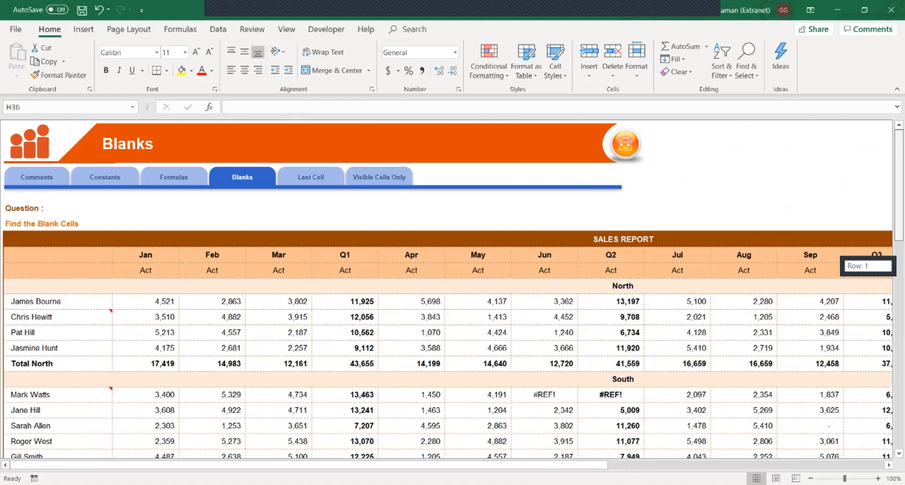
- On the Last Cell sheet, locate the last used cell using Go To Special with the Last cell option
key("ctrl+Page_Down")
left_click(278, 317)
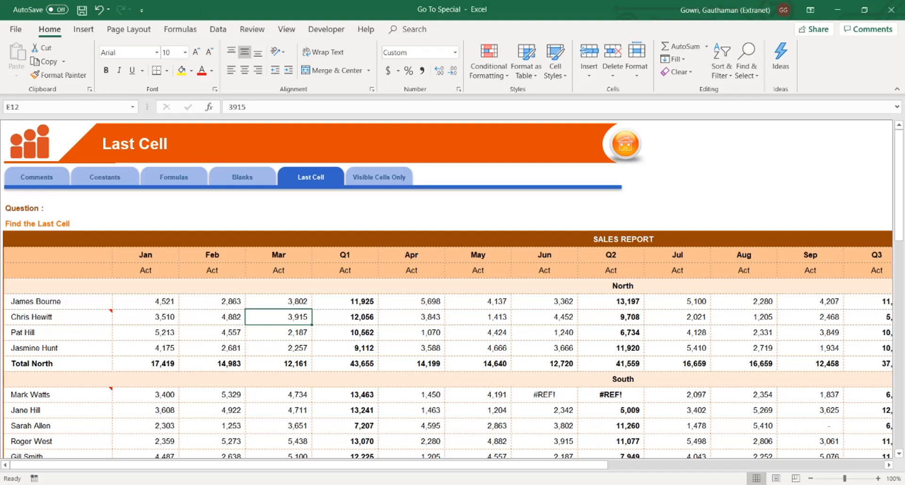
key("F5")
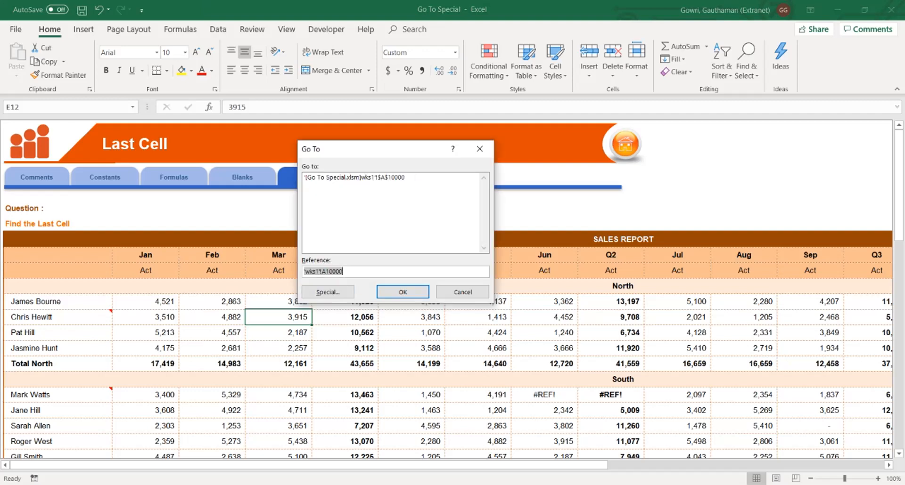
key("alt+s")
key("alt+s")
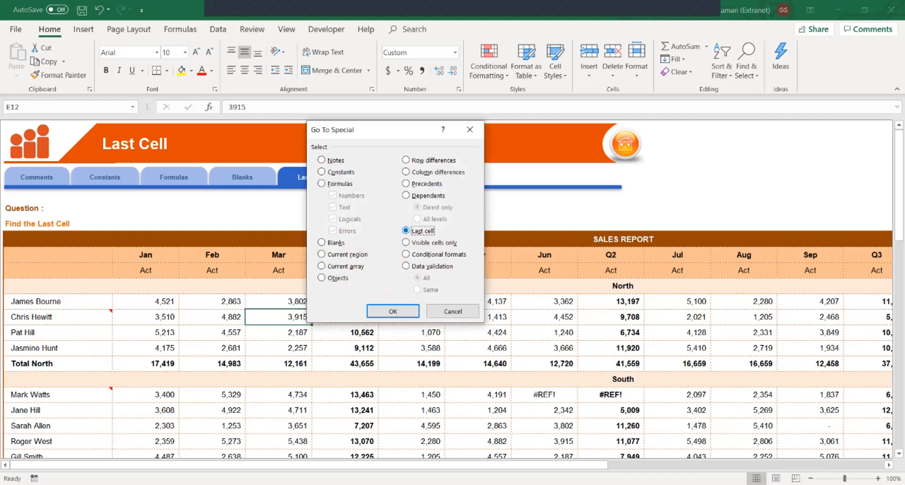
key("Tab")
key("Return")
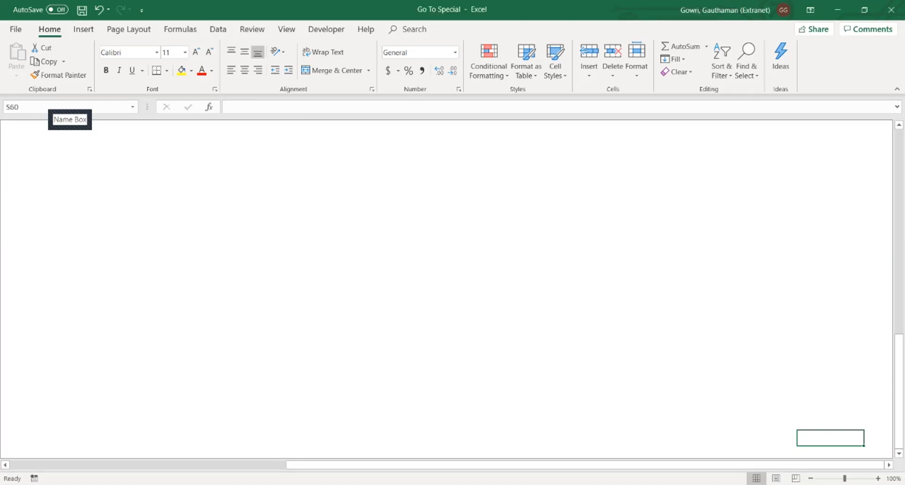
- Return to cell A1 and open the Visible Cells Only sheet, selecting the first January value in the North section
key("ctrl+Home")
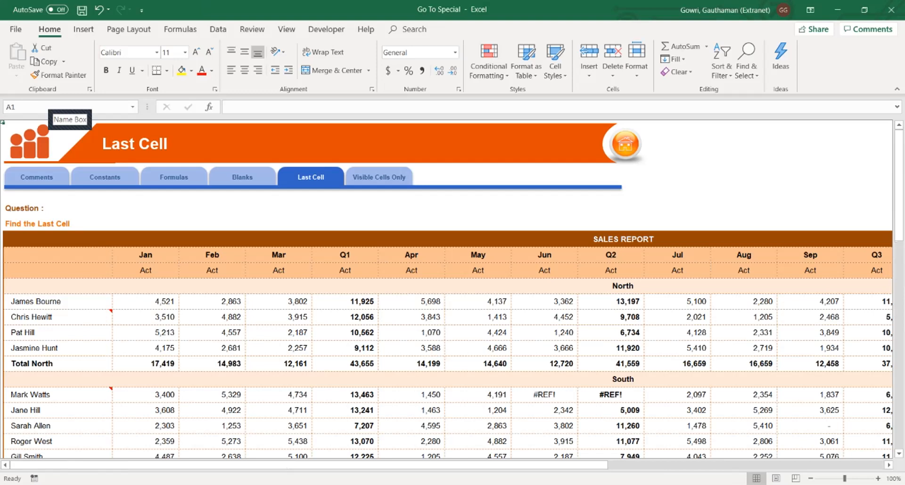
key("ctrl+Page_Down")
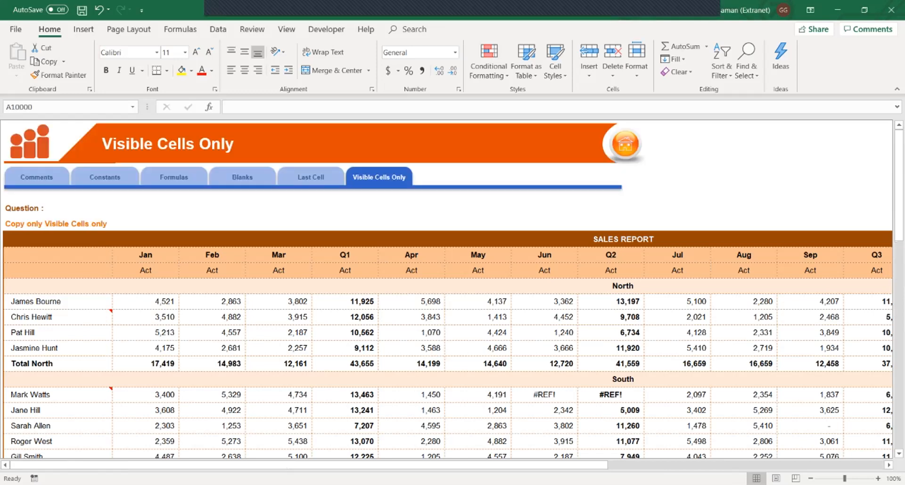
left_click(145, 302)
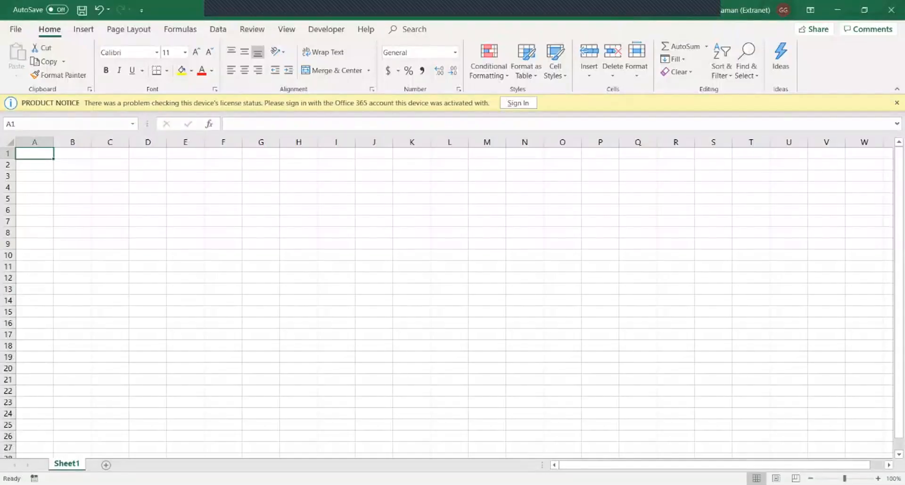
- In a blank workbook, fill the range A1:O25 with the text iTAS in one entry
left_click_drag(34, 153, 575, 427)
type("iTAS")
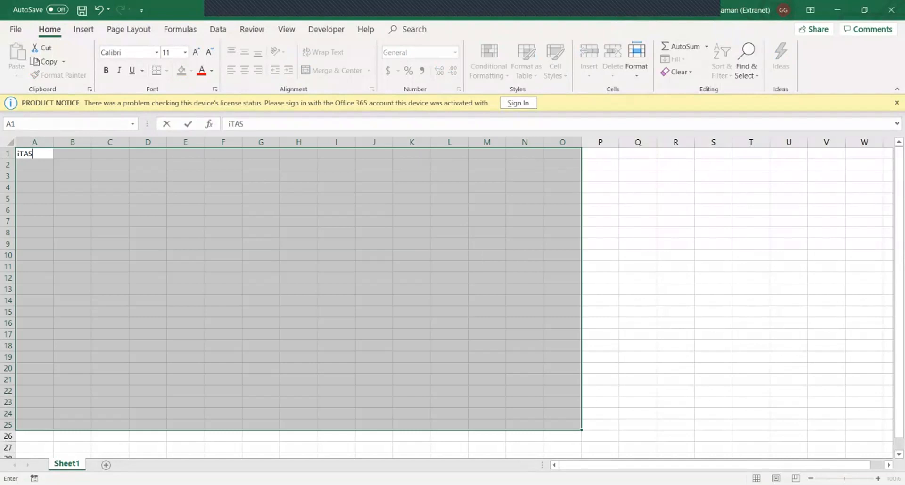
key("ctrl+Return")
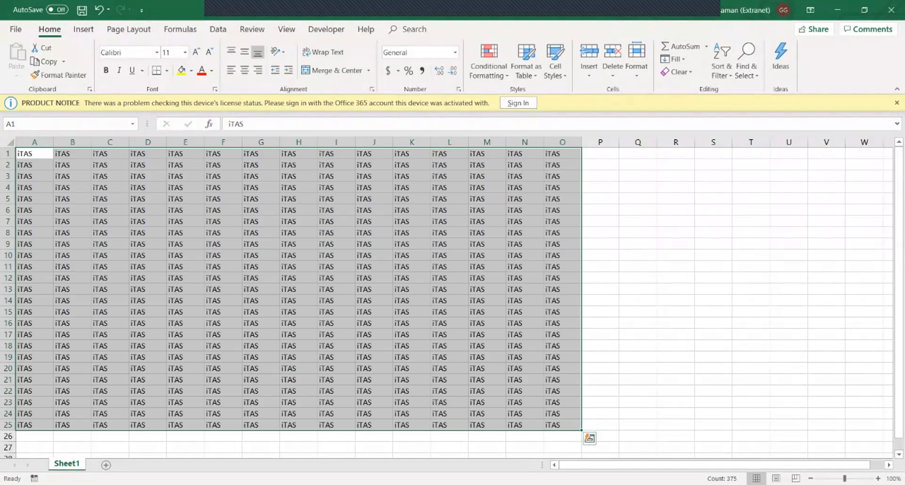
- Overwrite the range A5:O9 with the text Excel in one entry
left_click_drag(26, 198, 563, 244)
type("Excel")
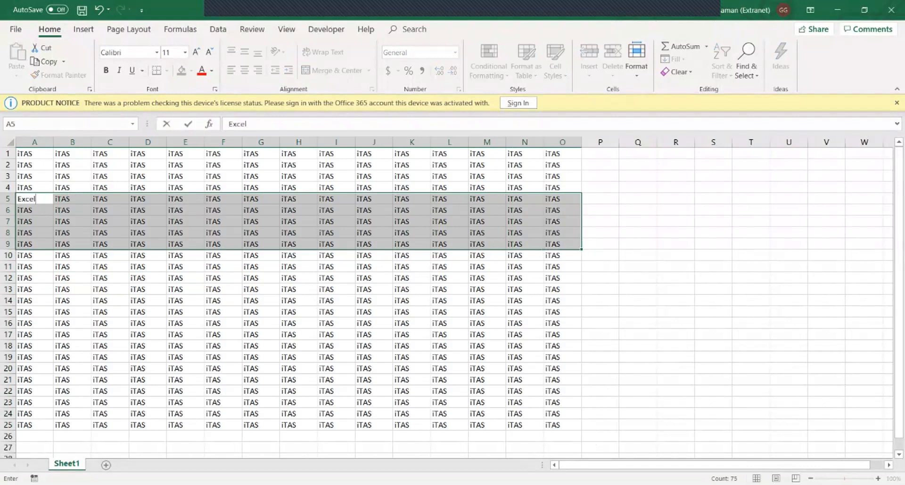
key("ctrl+Return")
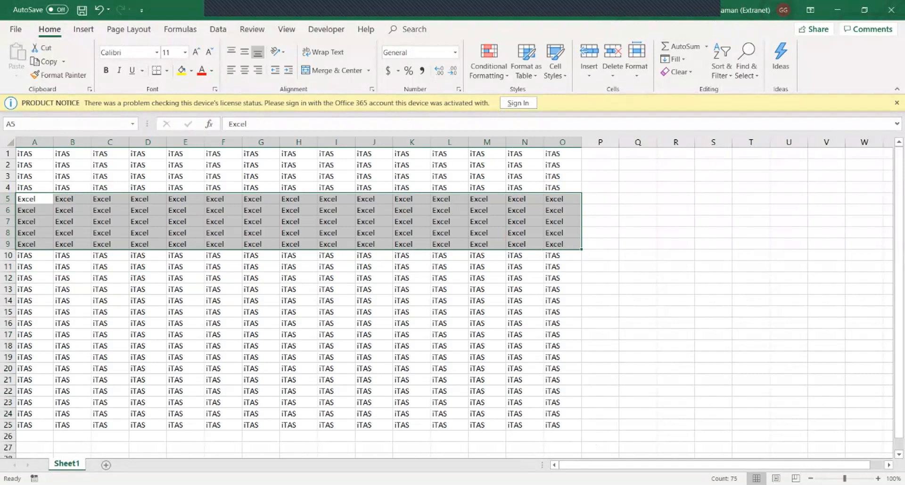
- Hide rows 5 through 9, which contain the Excel text
left_click(8, 199)
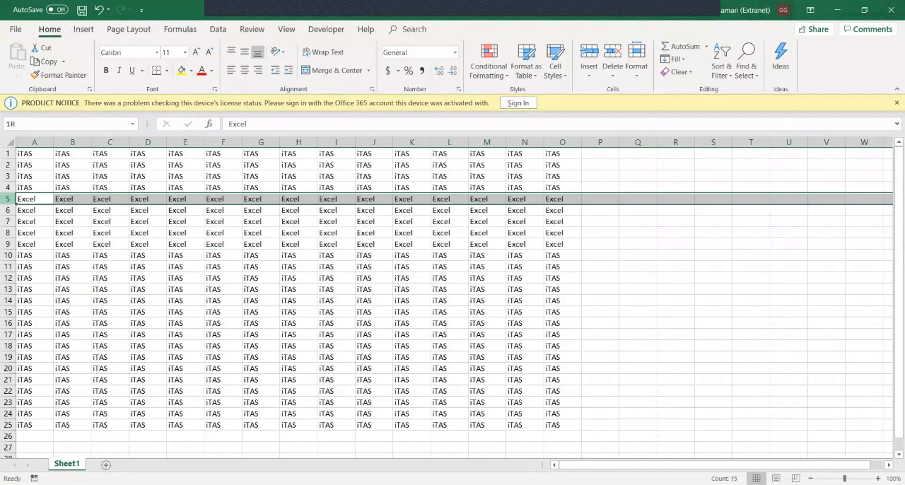
left_click_drag(8, 199, 8, 245)
right_click(8, 244)
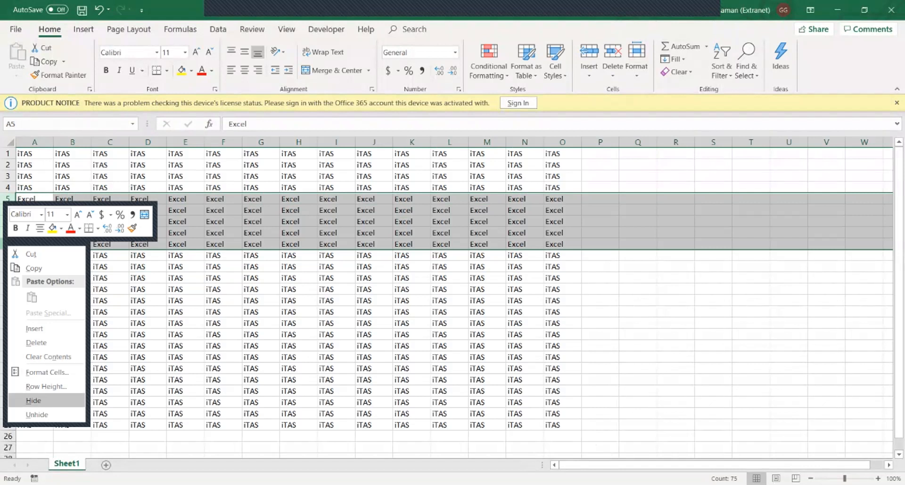
left_click(33, 400)
left_click(186, 312)
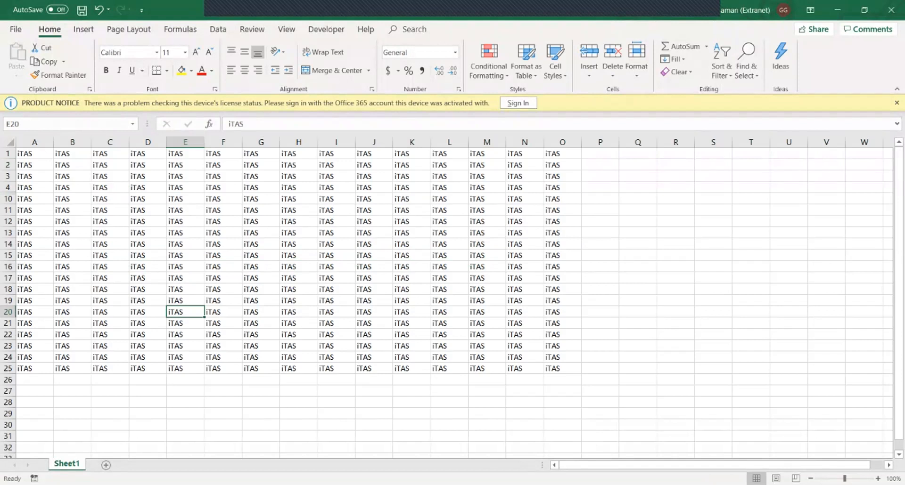
- Copy the whole data region from A1 with its hidden rows and paste it at A29
left_click(35, 154)
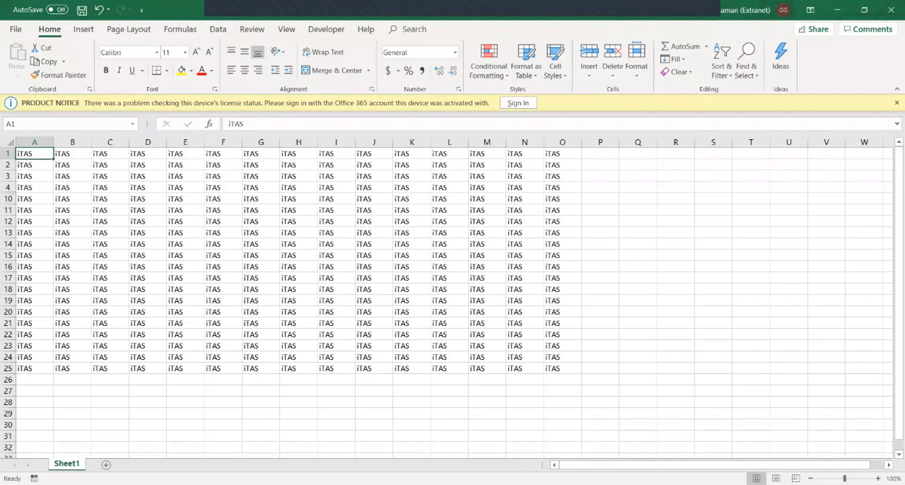
key("ctrl+a")
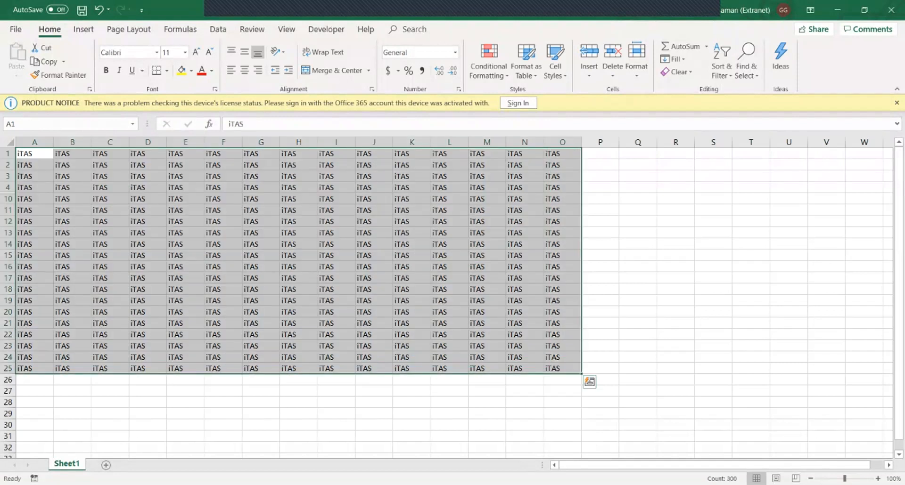
key("ctrl+c")
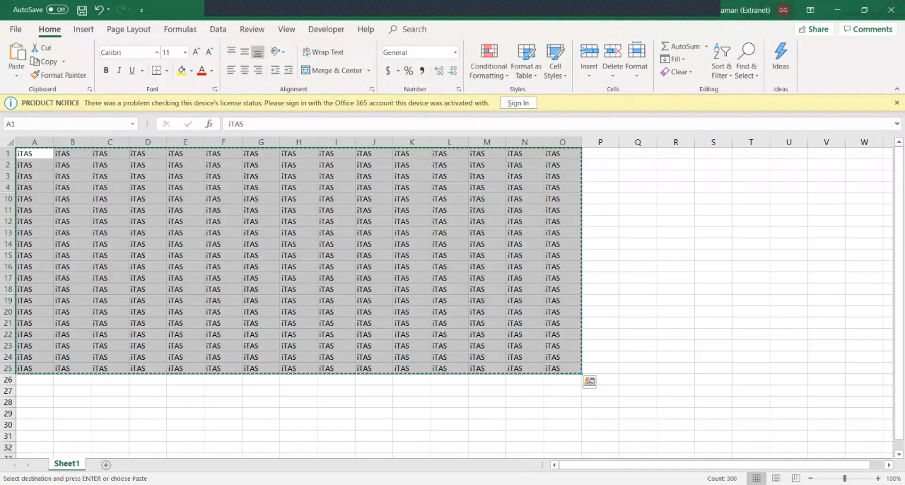
left_click(34, 413)
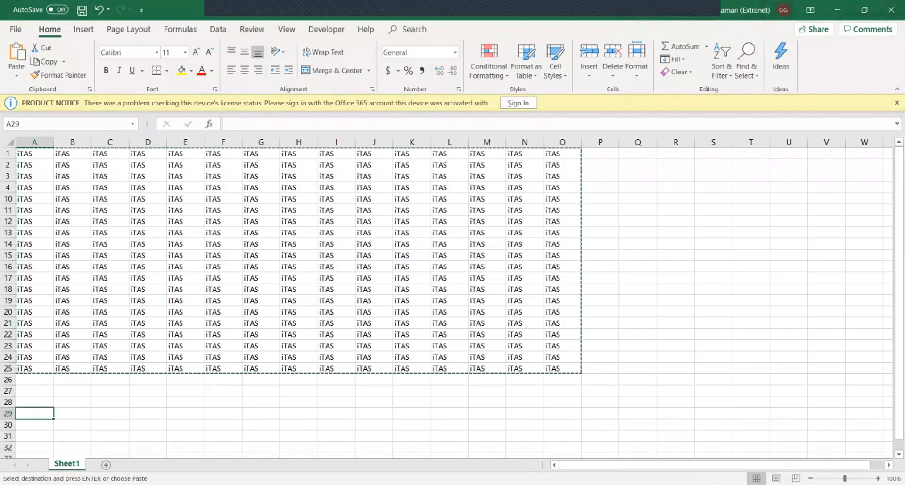
key("Return")
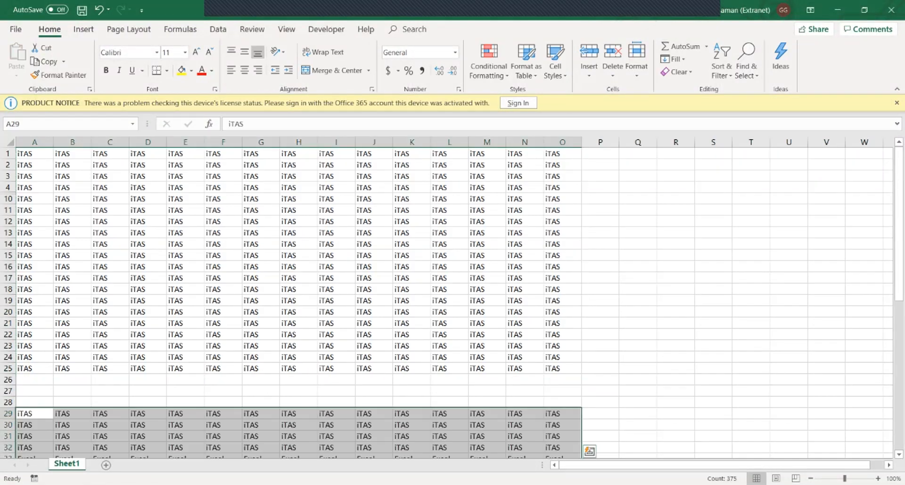
- Examine the pasted block for content from the hidden rows, selecting A33:I36 within it
key("Down")
key("Down")
key("Down")
key("Down")
key("Down")
key("Down")
key("Down")
key("Down")
key("Down")
key("Down")
key("Down")
key("Down")
key("Down")
key("Down")
key("Down")
key("Down")
key("Down")
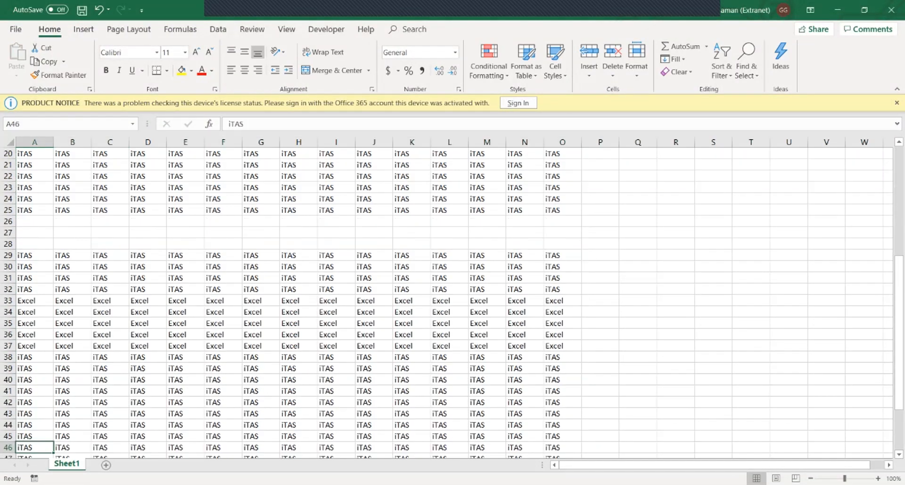
key("Up")
key("Up")
key("Up")
key("Up")
key("Up")
key("Up")
key("Up")
key("Up")
key("Up")
key("Up")
key("Up")
key("Up")
key("Up")
key("shift+Down")
key("shift+Down")
key("shift+Down")
key("shift+Right")
key("shift+Right")
key("shift+Right")
key("shift+Right")
key("shift+Right")
key("shift+Right")
key("shift+Right")
key("shift+Right")
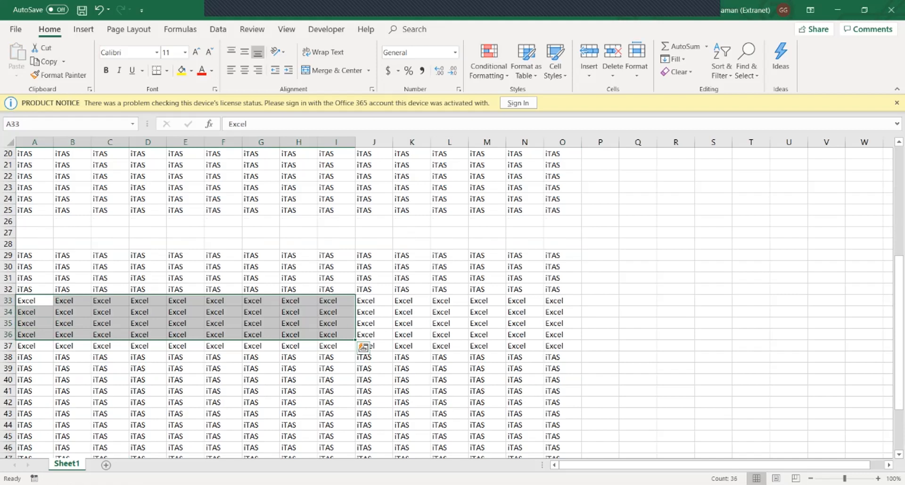
- Undo the paste at A29, return to cell A1 and clear the copy marquee
key("ctrl+z")
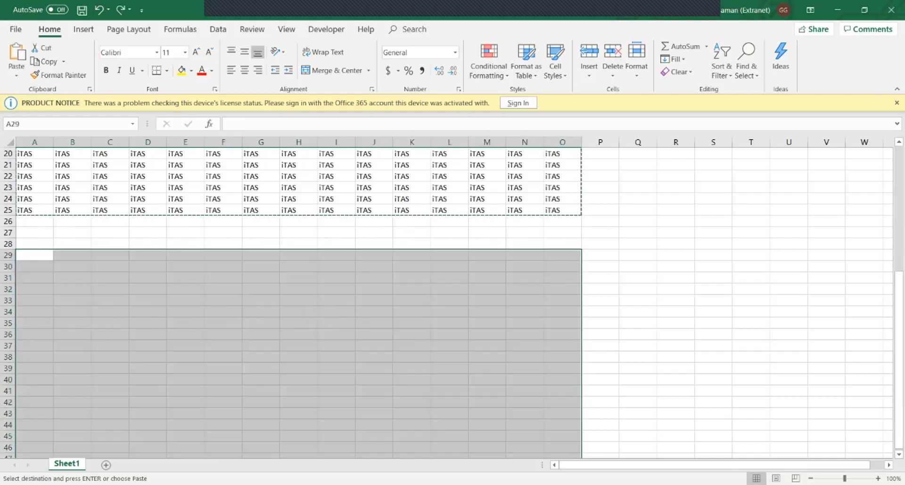
key("ctrl+Up")
key("ctrl+Up")
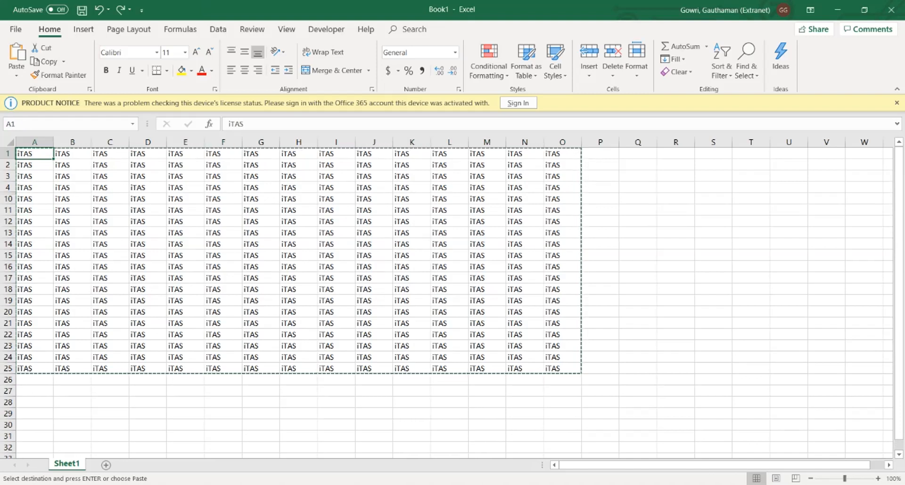
key("Escape")
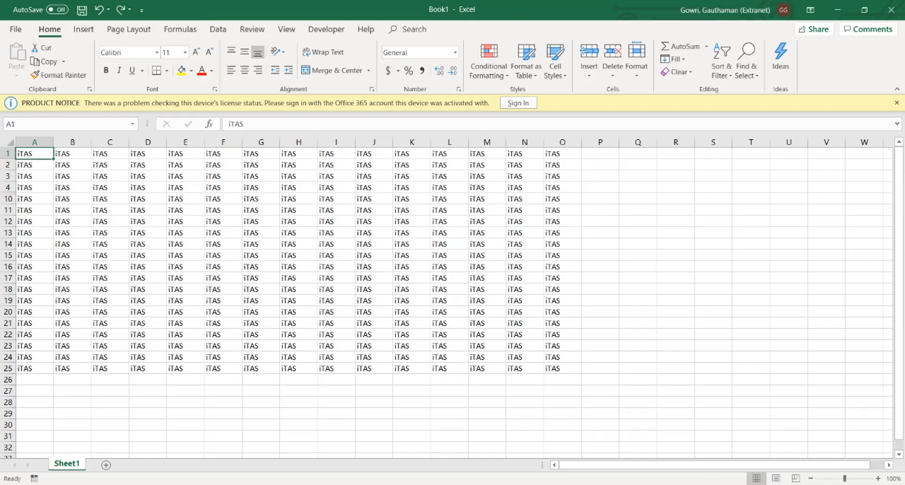
- Select the entire data region and limit the selection to visible cells only using Go To Special
key("ctrl+a")
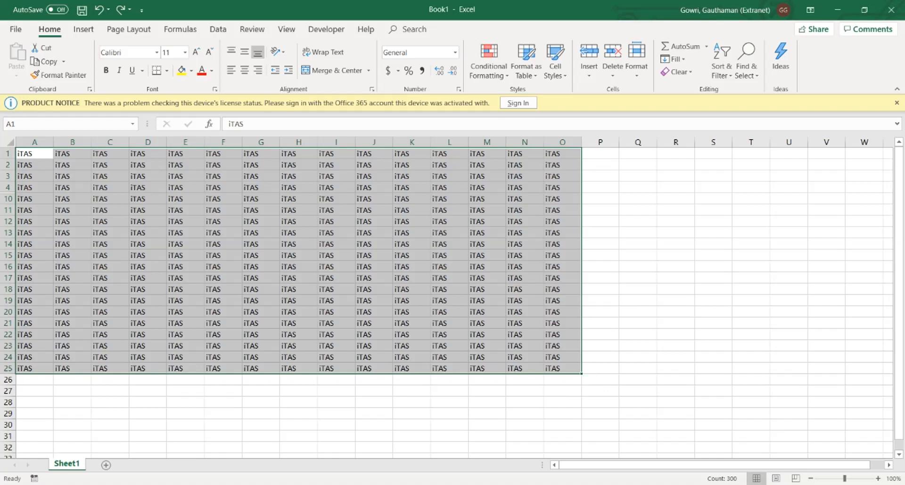
left_click(336, 324)
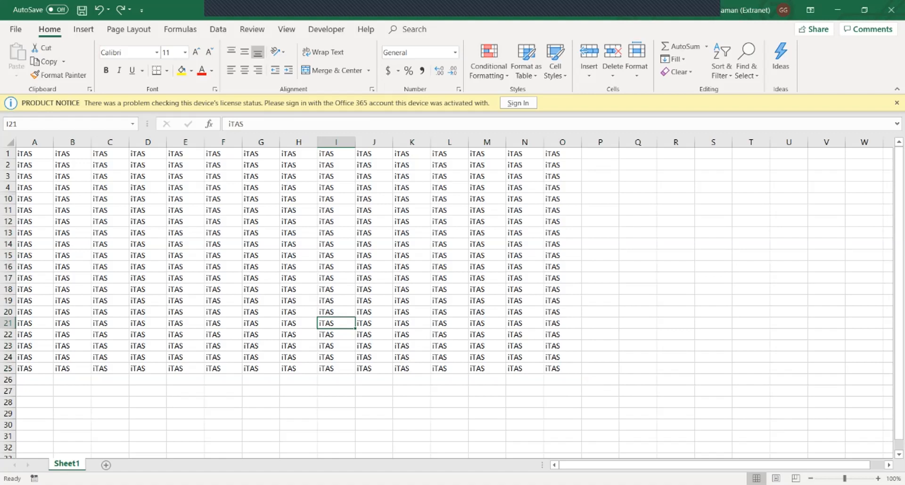
key("ctrl+a")
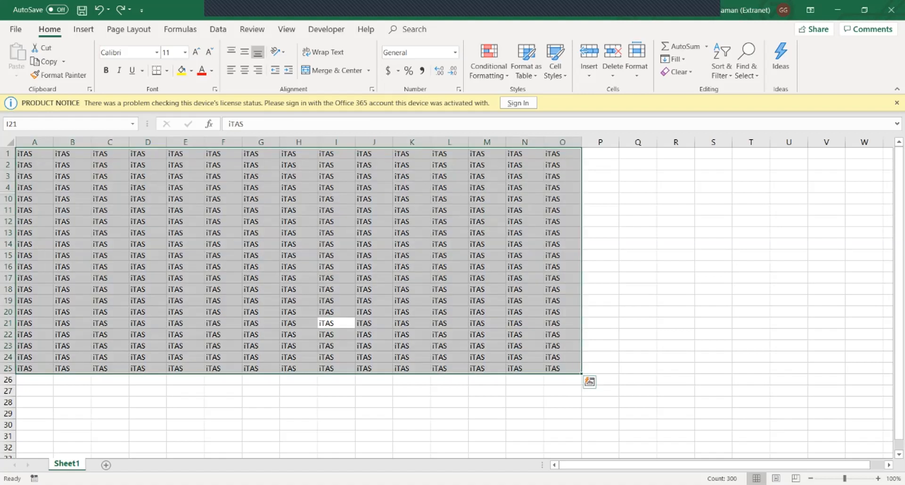
key("ctrl+g")
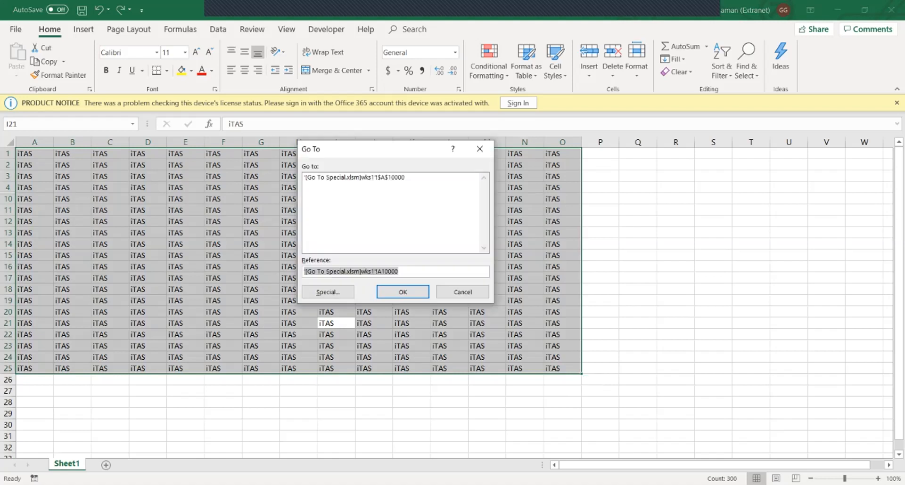
key("Tab")
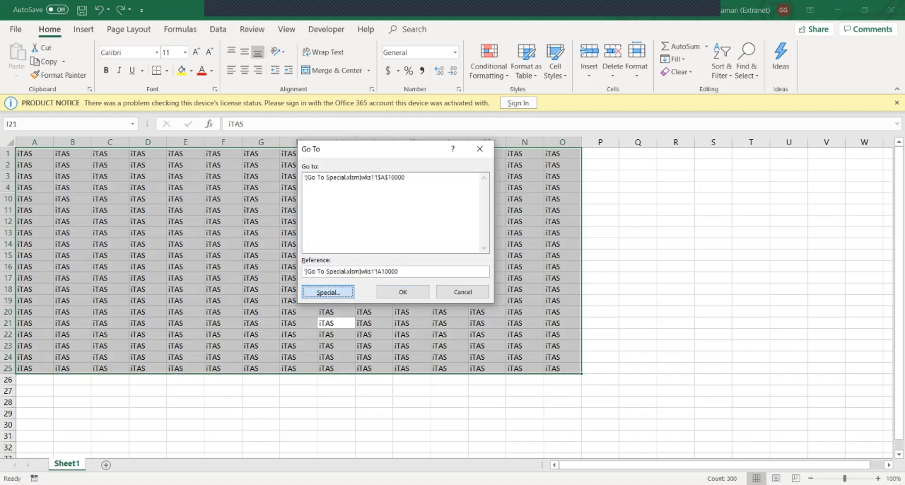
key("Return")
key("alt+y")
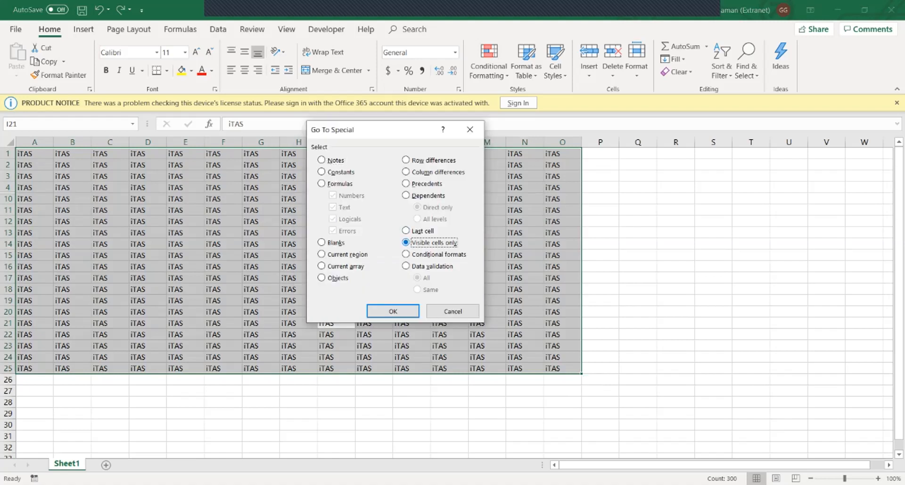
key("Tab")
key("Return")
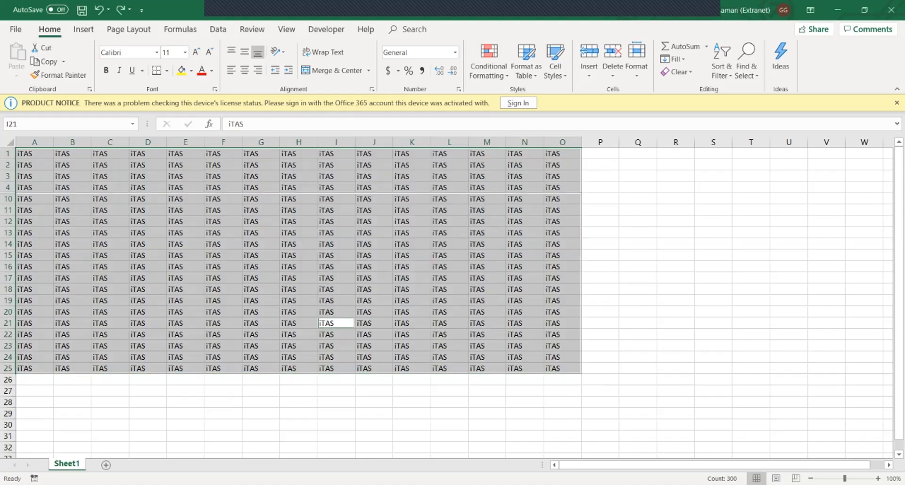
- Copy the selected visible cells and paste them at A28
key("ctrl+c")
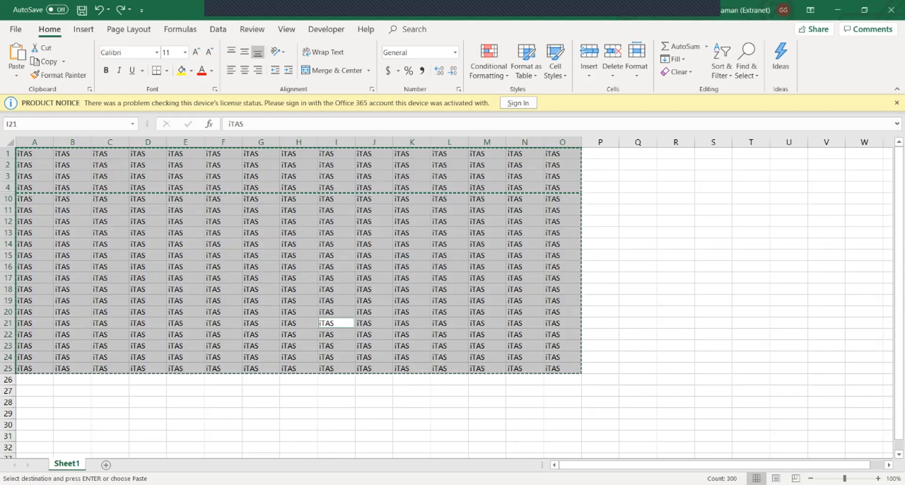
left_click(34, 403)
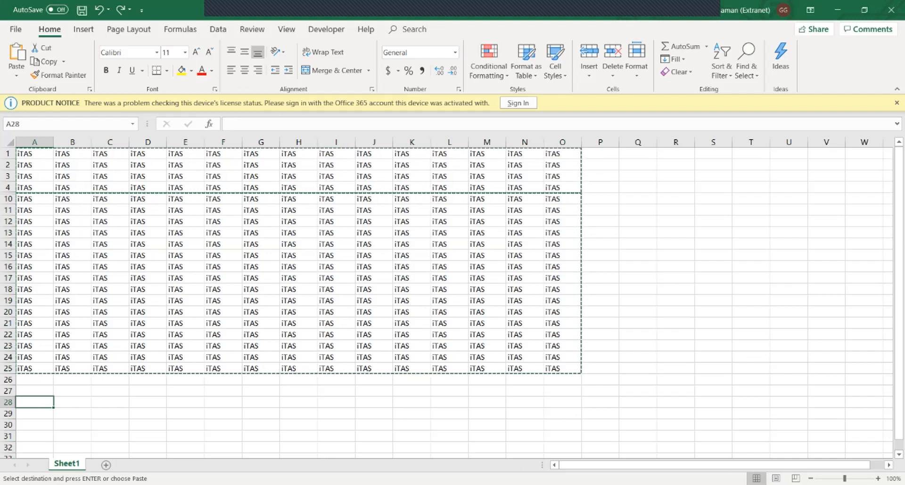
key("Return")
- Examine the rows pasted from A28 downward for any content from the hidden rows
key("Down")
key("Down")
key("Down")
key("Down")
key("Down")
key("Down")
key("Down")
key("Down")
key("Down")
key("Down")
key("Down")
key("Down")
key("Down")
key("Down")
key("Down")
key("Down")
key("Down")
key("Down")
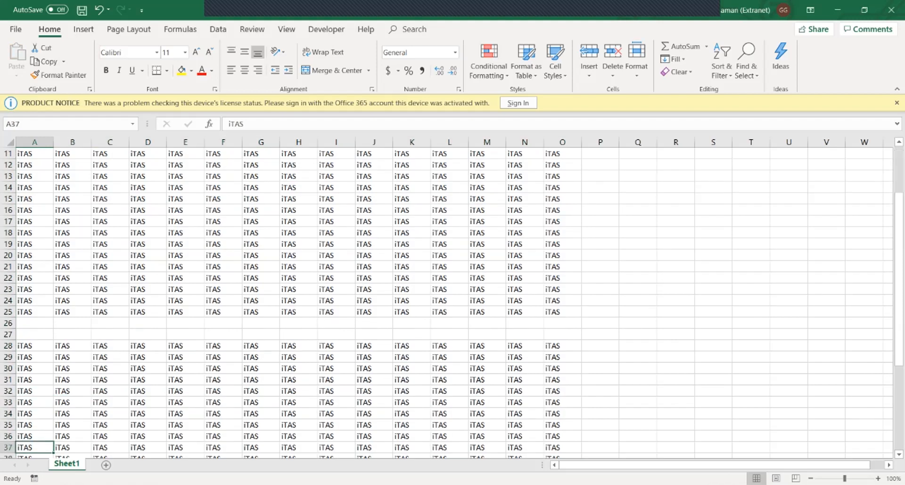
key("Down")
key("Down")
key("Down")
key("Down")
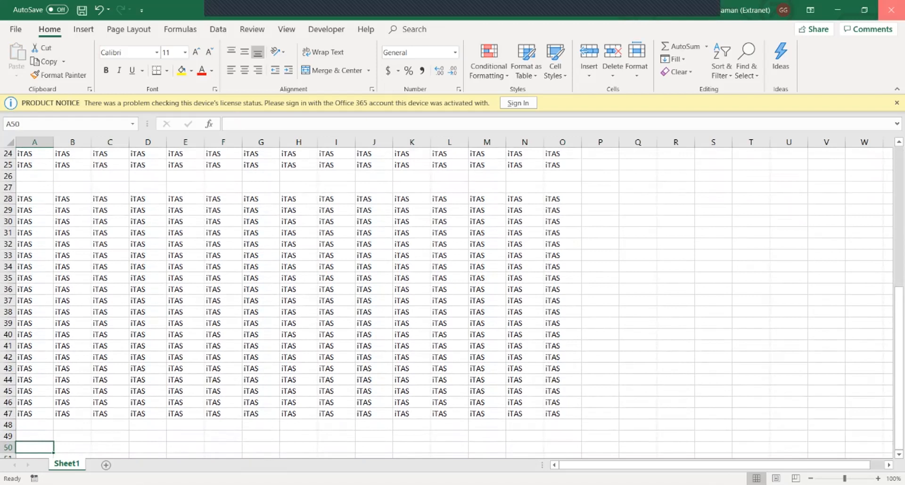
- Close the Book1 workbook and the Go To Special.xlsm workbook without saving changes
left_click(891, 10)
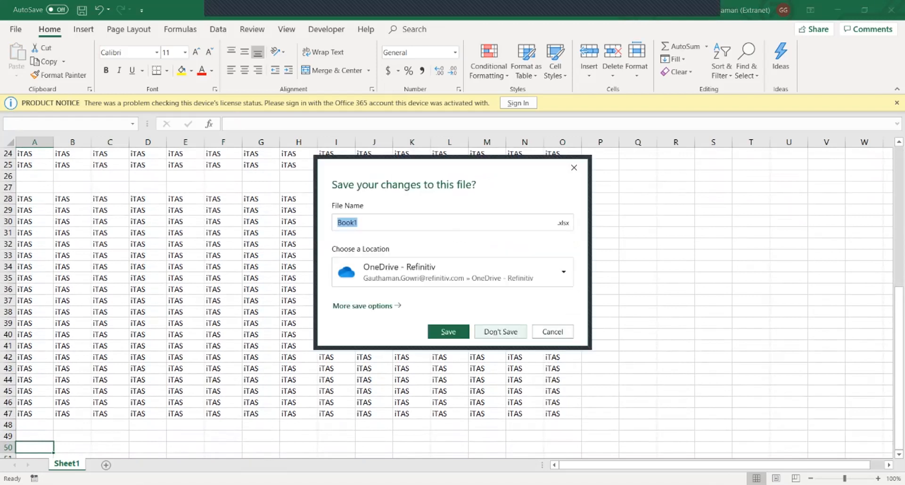
key("alt+n")
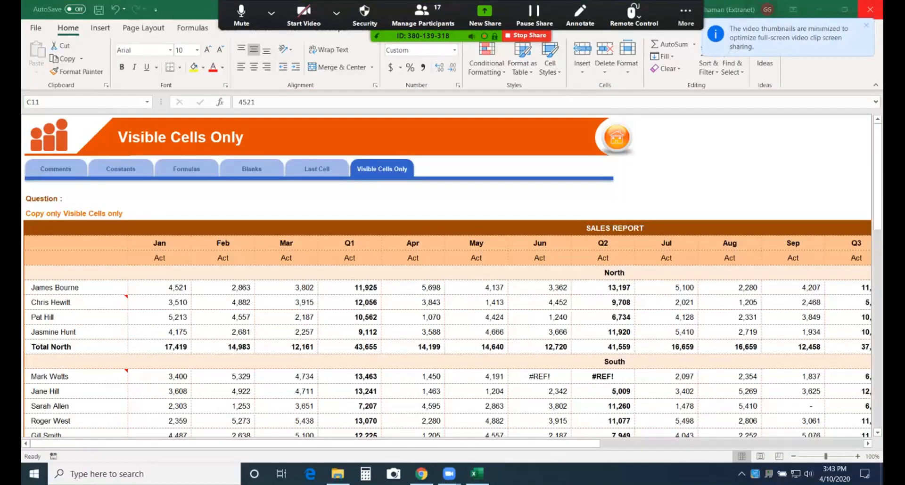
key("ctrl+w")
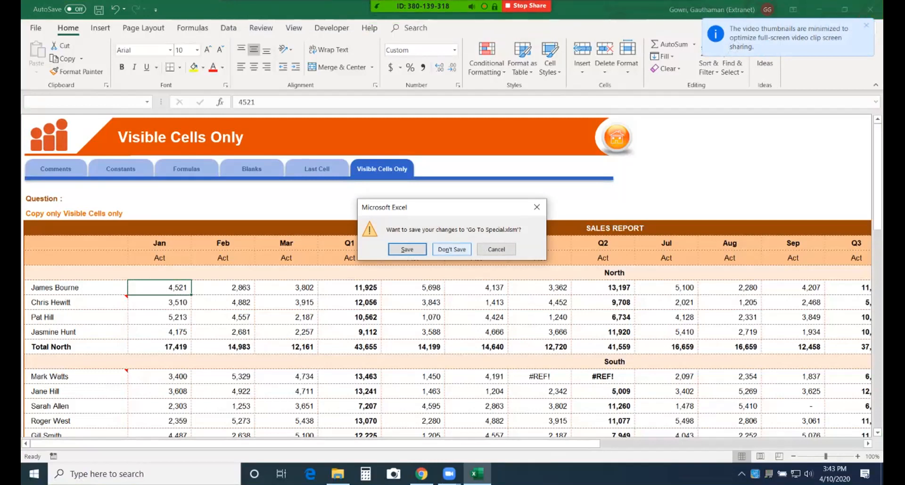
left_click(451, 249)
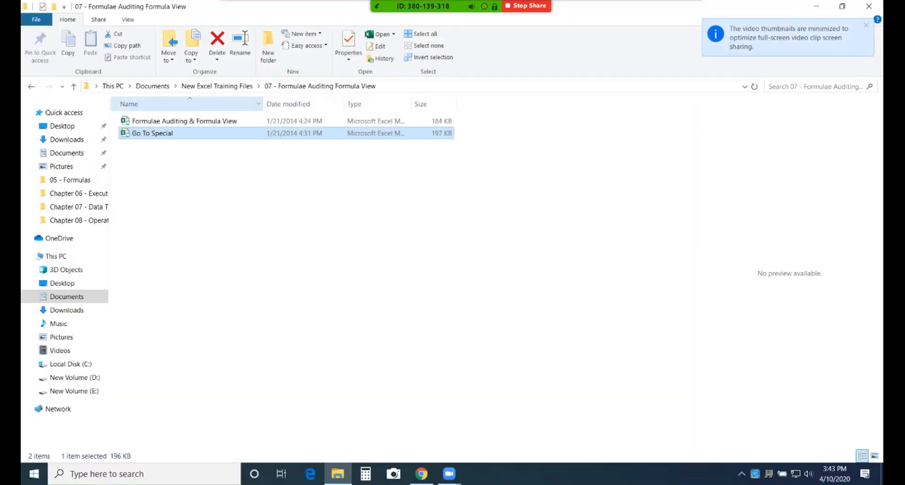
- Open the Sorting Techniques workbook from the 08 - Sorting Techniques folder in New Excel Training Files
left_click(216, 86)
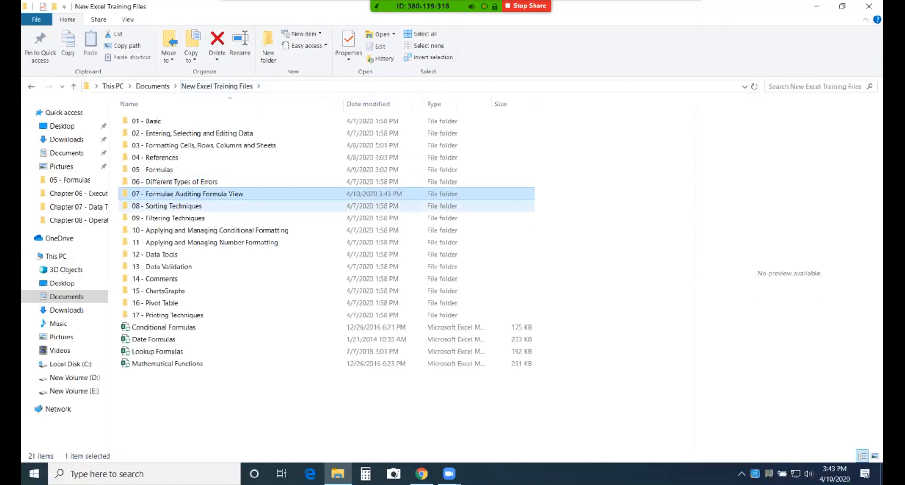
double_click(170, 206)
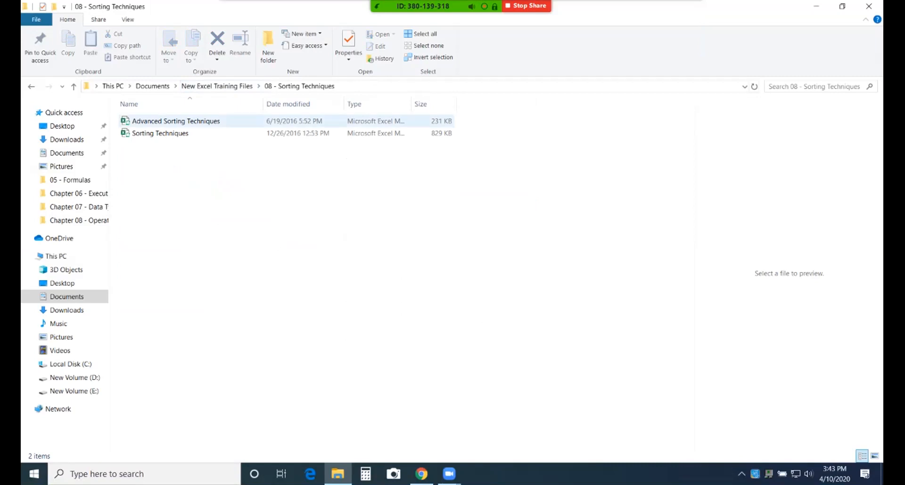
left_click(160, 133)
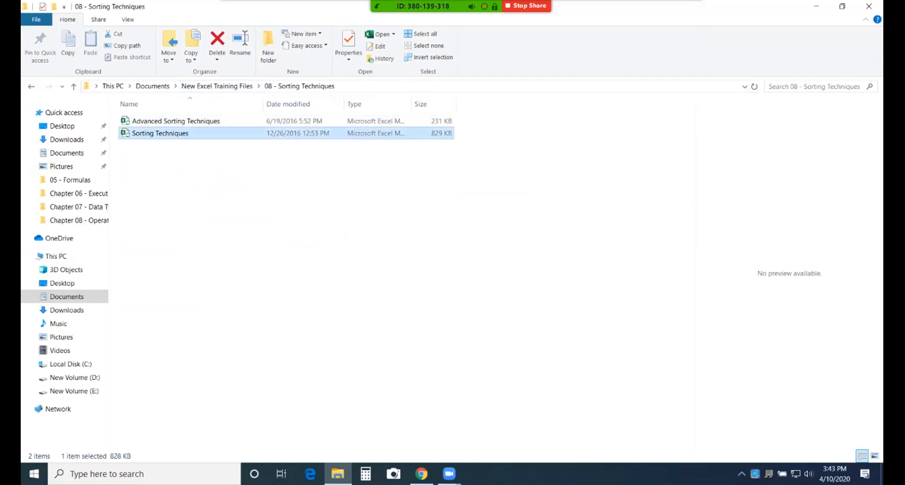
key("Return")
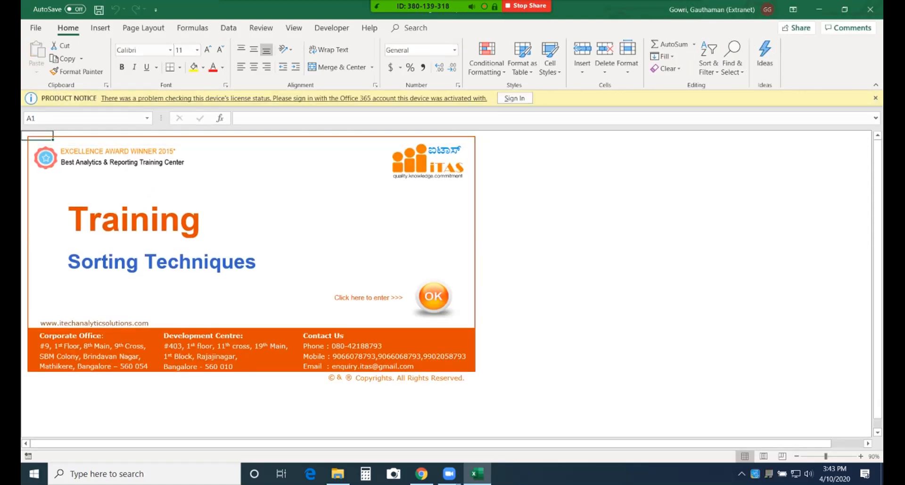
- Switch the Zoom screen share to the Sorting Techniques Excel window
mouse_move(423, 6)
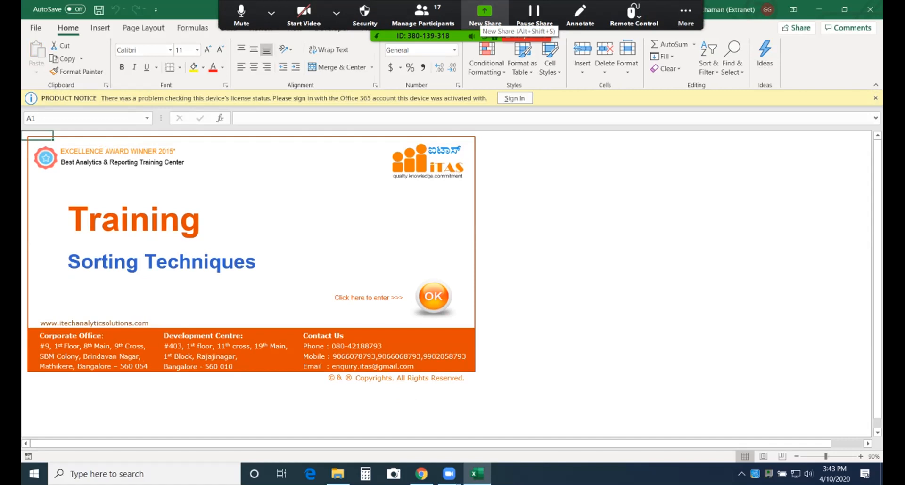
left_click(485, 14)
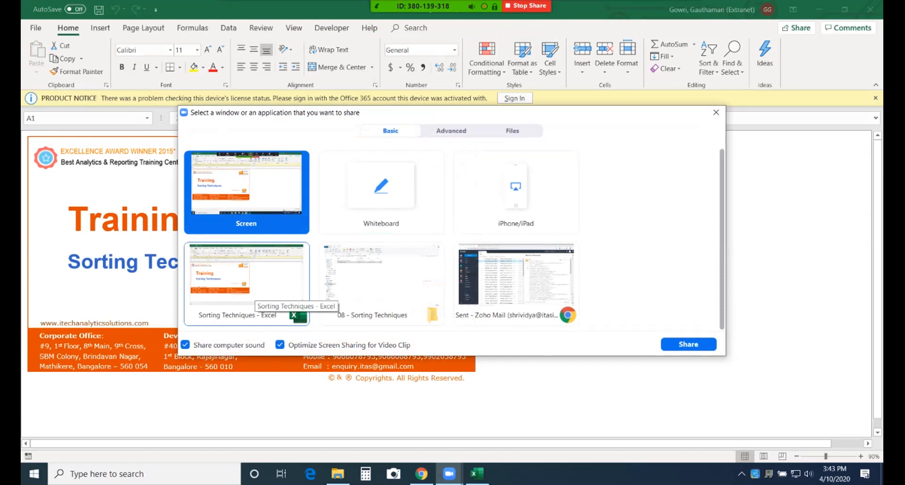
left_click(257, 292)
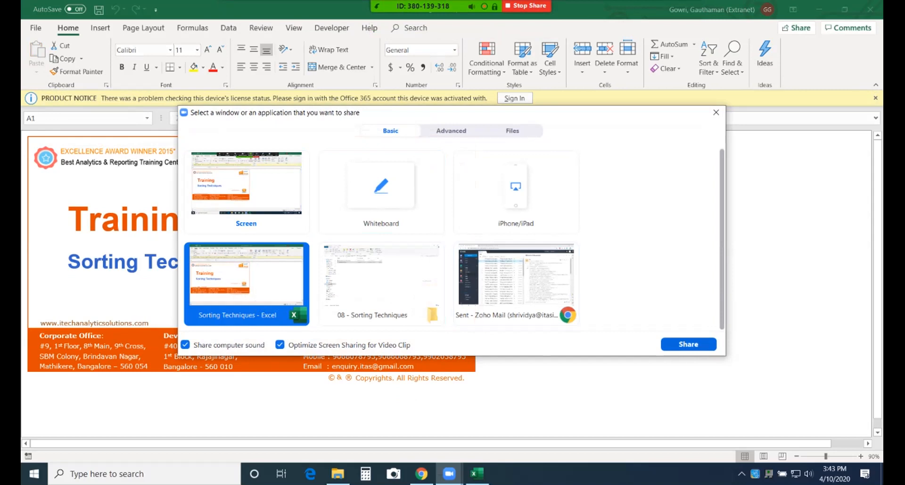
left_click(688, 344)
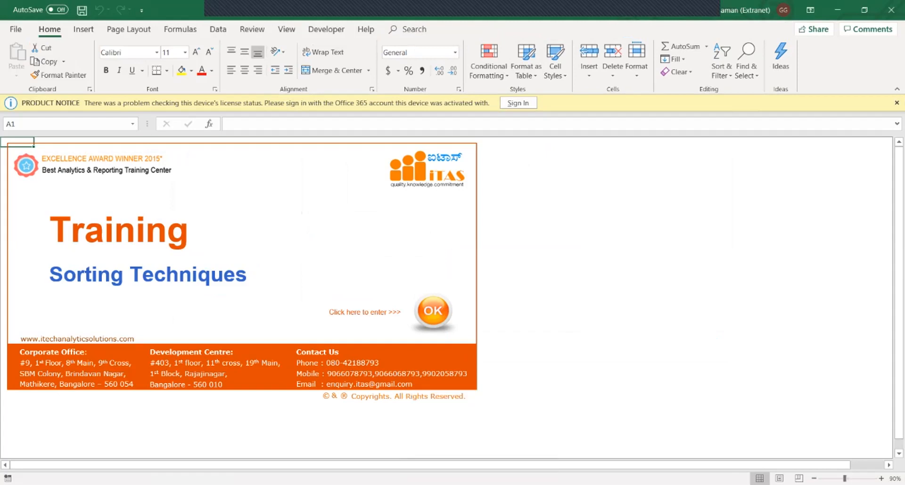
- Go to the Text sheet and examine the table's headers, its first record and the Region column
key("ctrl+Page_Down")
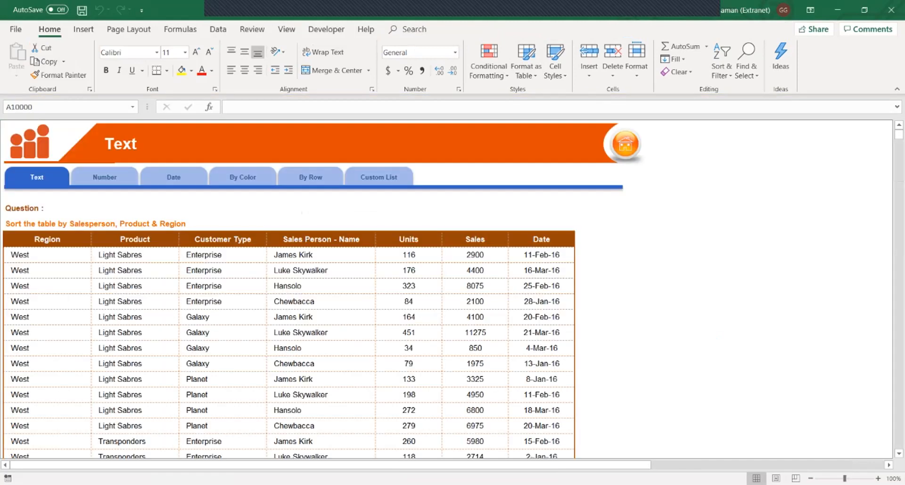
left_click(223, 301)
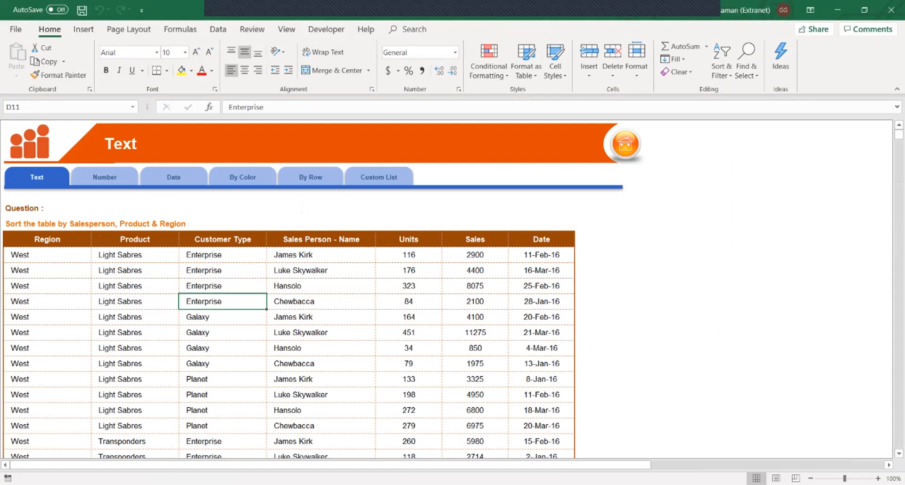
left_click(47, 240)
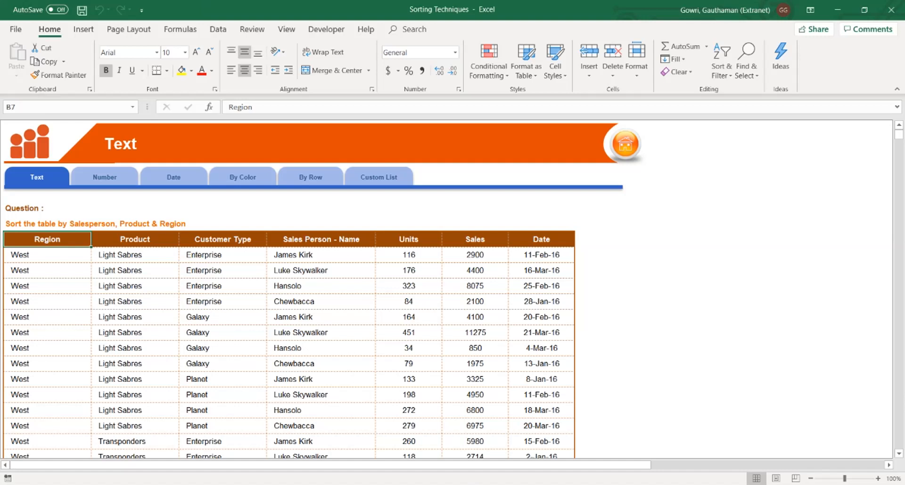
left_click_drag(48, 255, 542, 254)
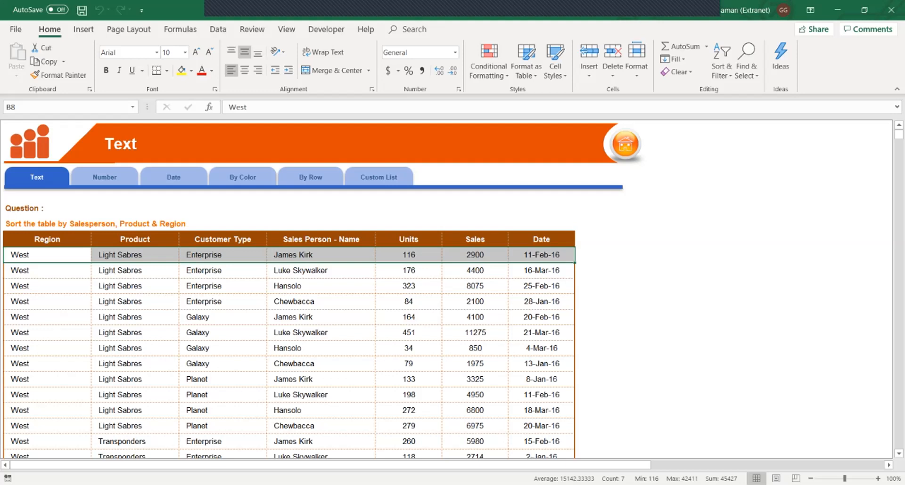
left_click(135, 317)
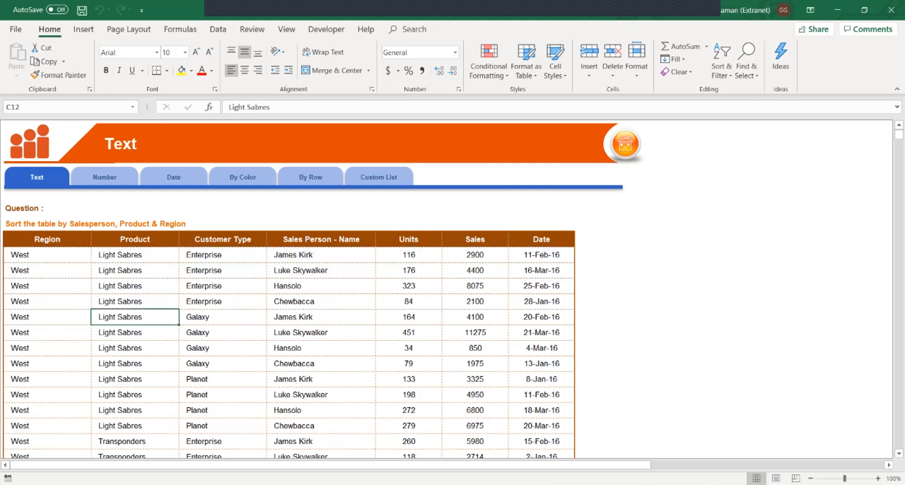
left_click_drag(47, 255, 47, 395)
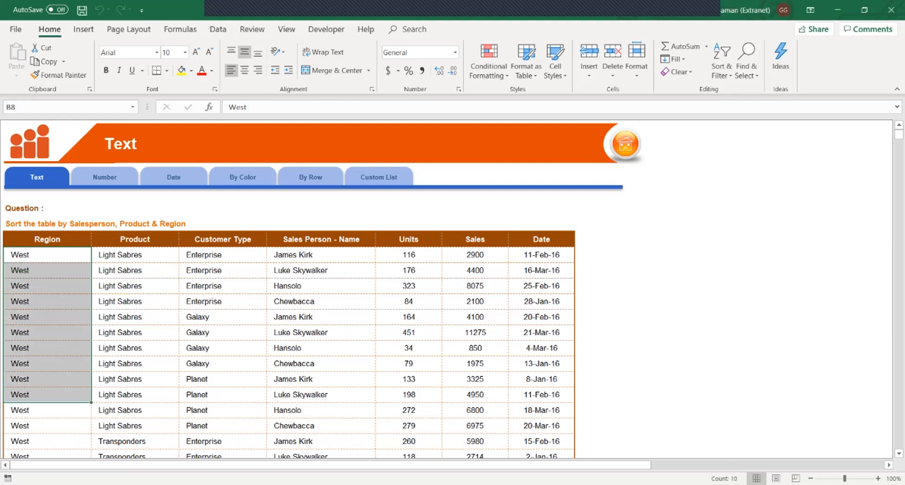
left_click(135, 364)
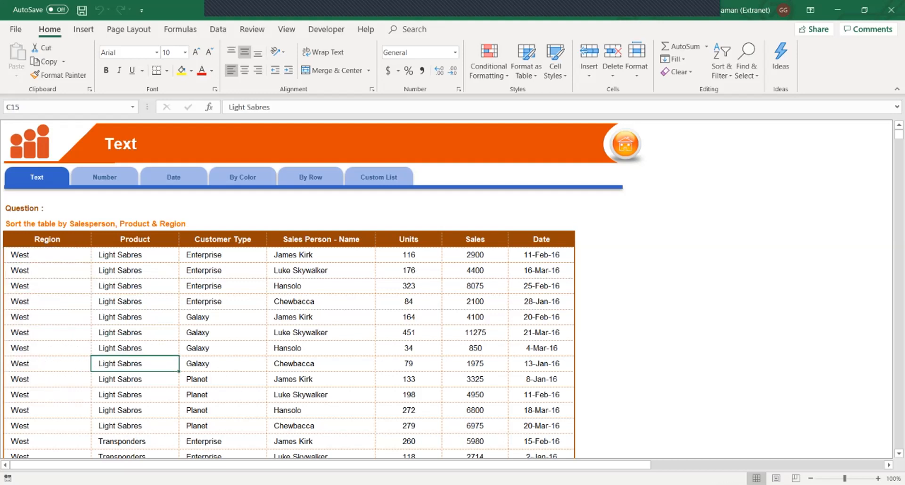
left_click(47, 255)
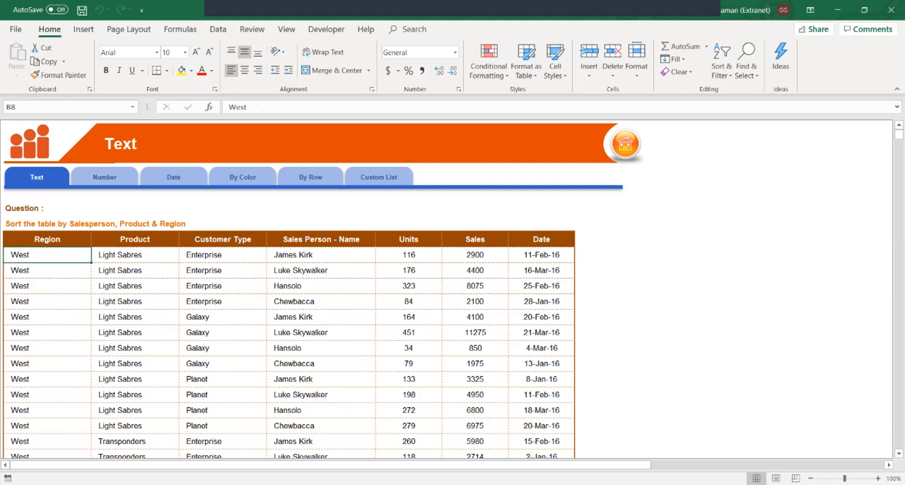
left_click_drag(135, 255, 542, 255)
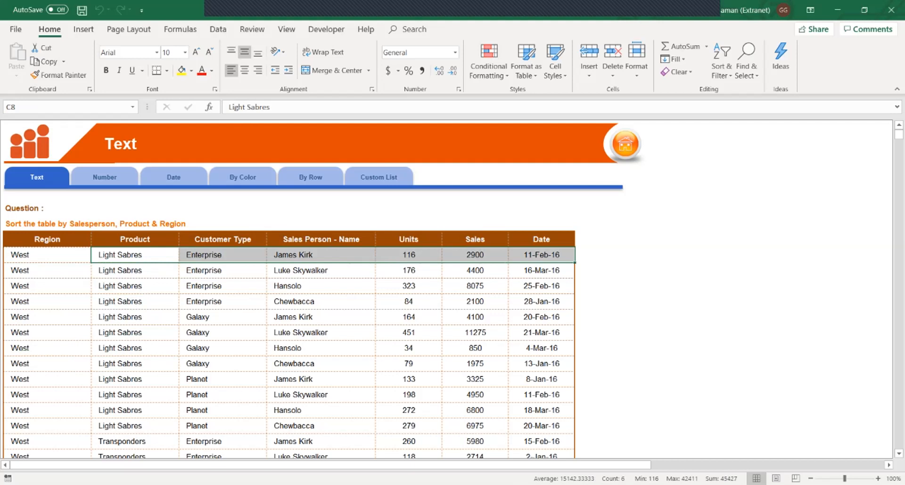
- Select the entire table from the Region header and view the Custom Sort dialog twice, without applying any sort
left_click(47, 239)
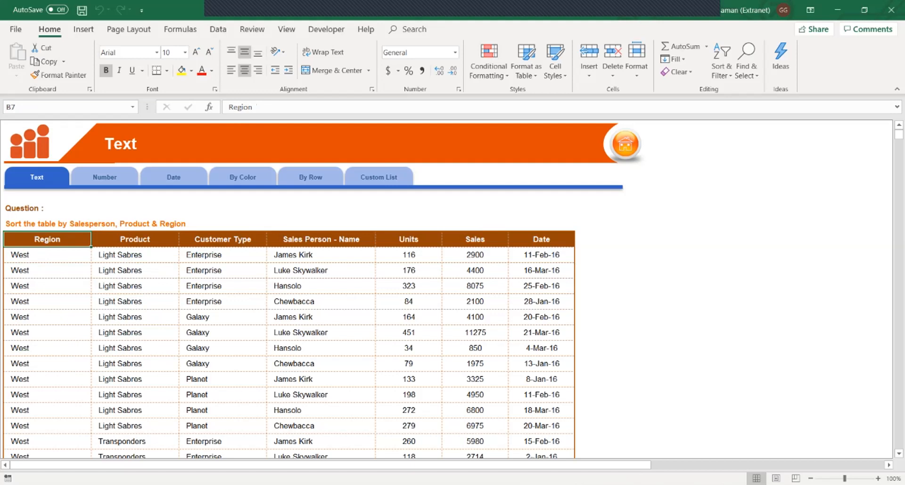
key("ctrl+shift+End")
key("alt")
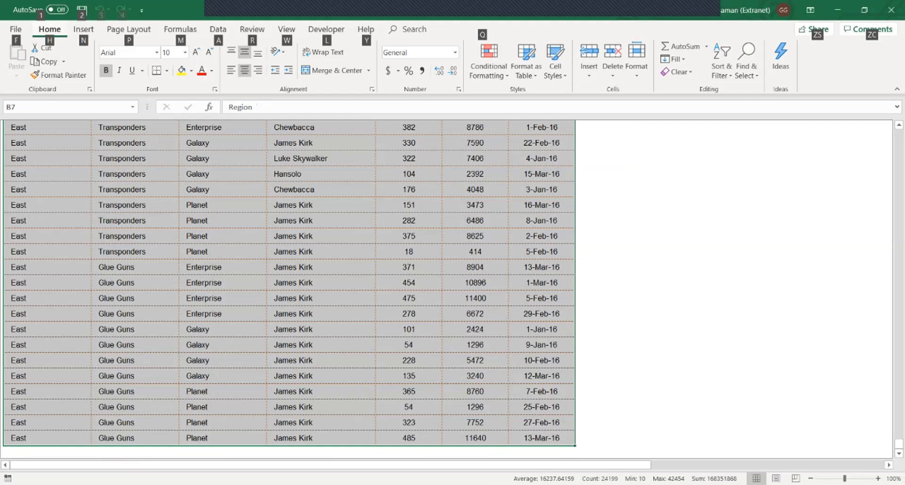
key("a")
key("s")
key("s")
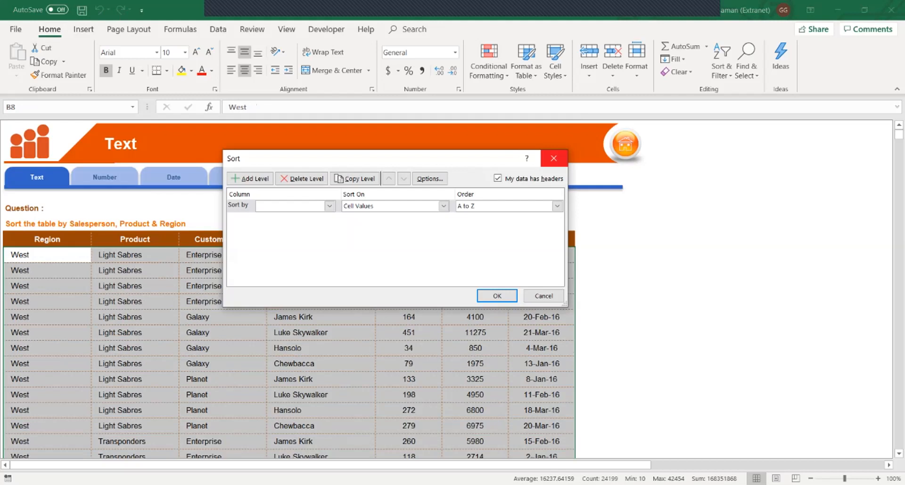
left_click(554, 159)
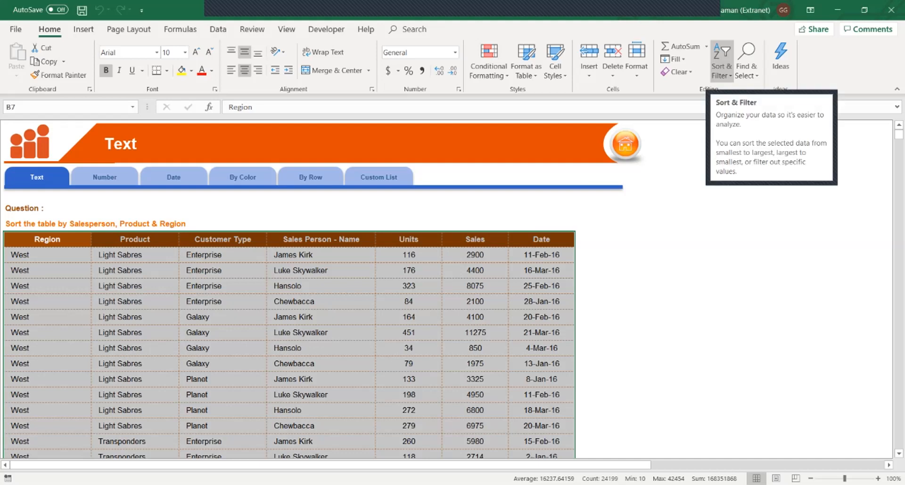
left_click(721, 71)
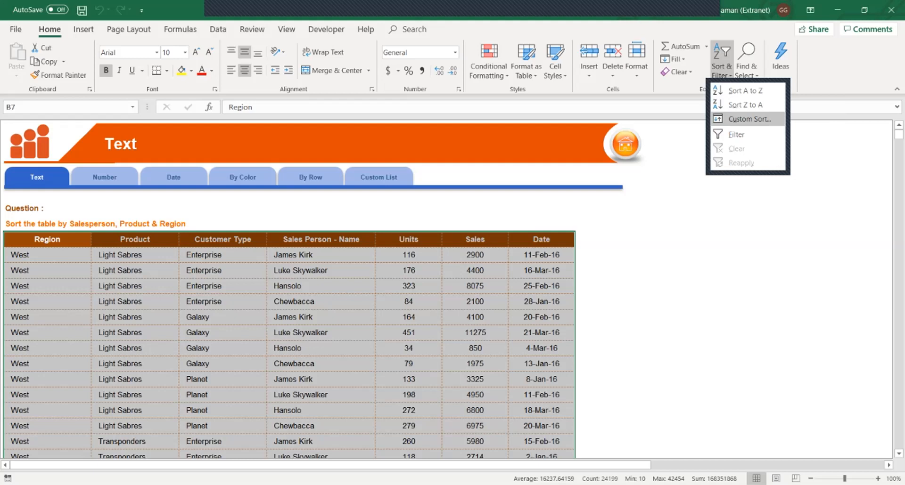
left_click(750, 119)
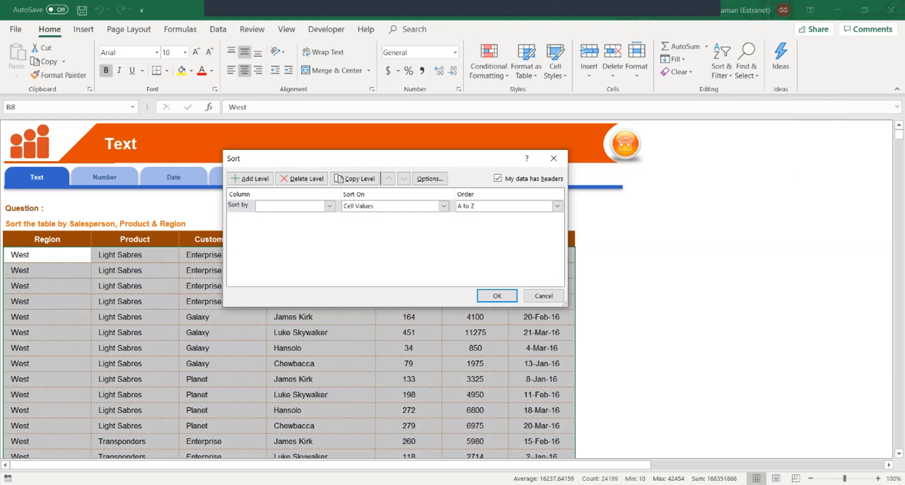
key("Escape")
- Enter the shortcut note "Alt D S" in cell J8 beside the table
left_click(684, 255)
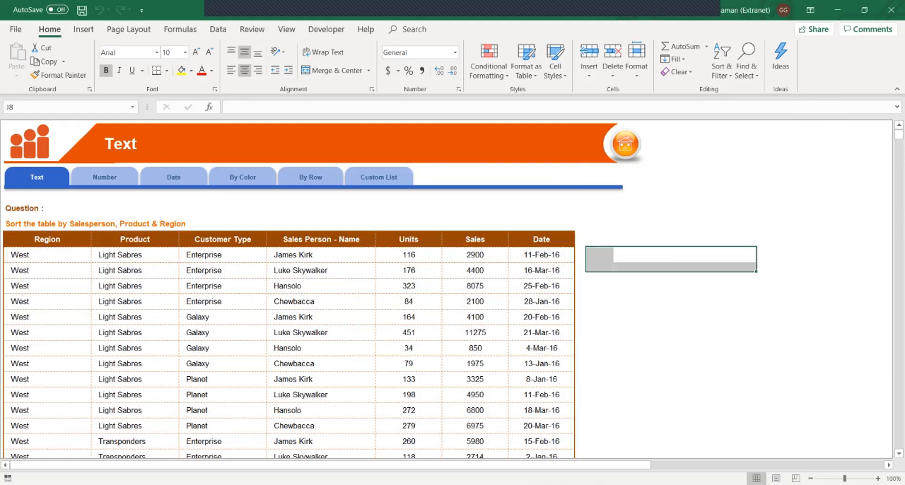
type("A")
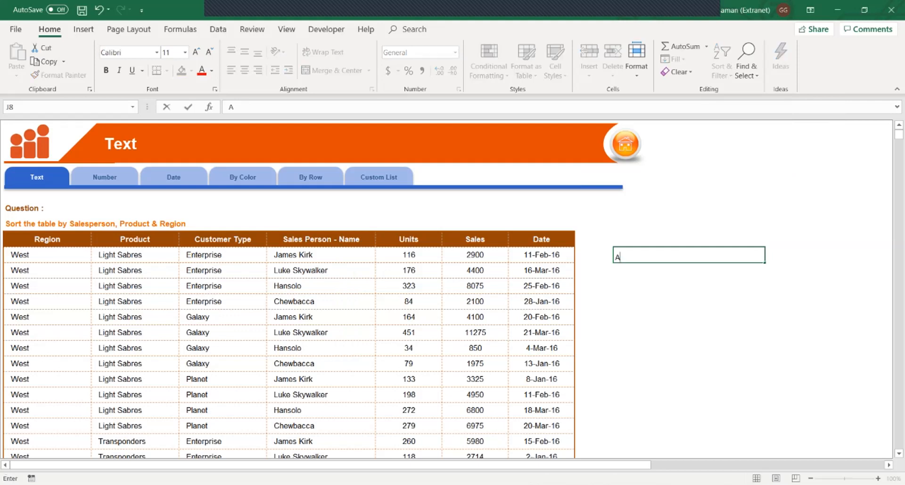
type("lt D S")
key("Return")
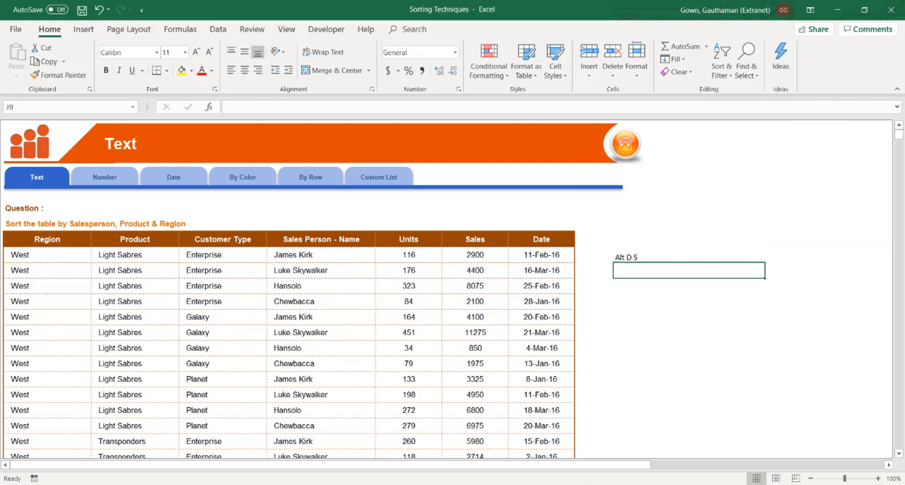
- Select the entire table from the Region header through the last record and start a Custom Sort on it
left_click(689, 255)
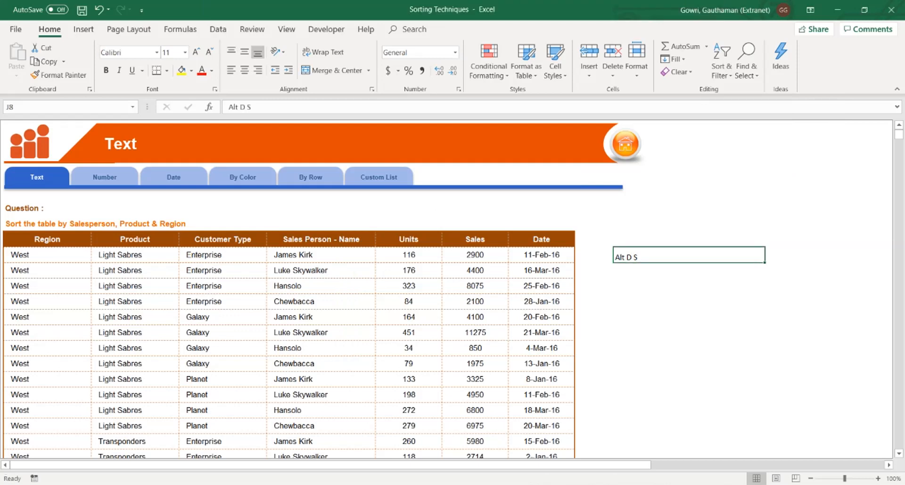
key("Left")
key("Left")
key("Left")
key("Left")
key("Left")
key("Left")
key("Left")
key("Left")
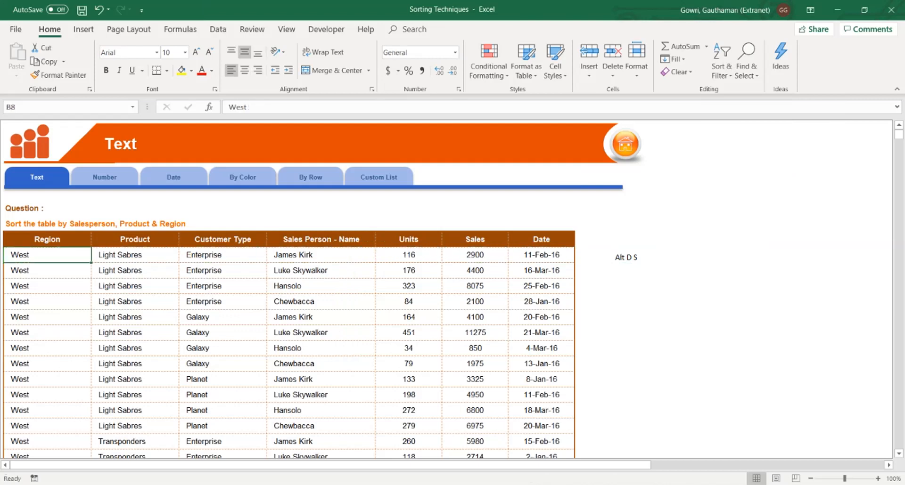
key("Up")
key("ctrl+shift+Right")
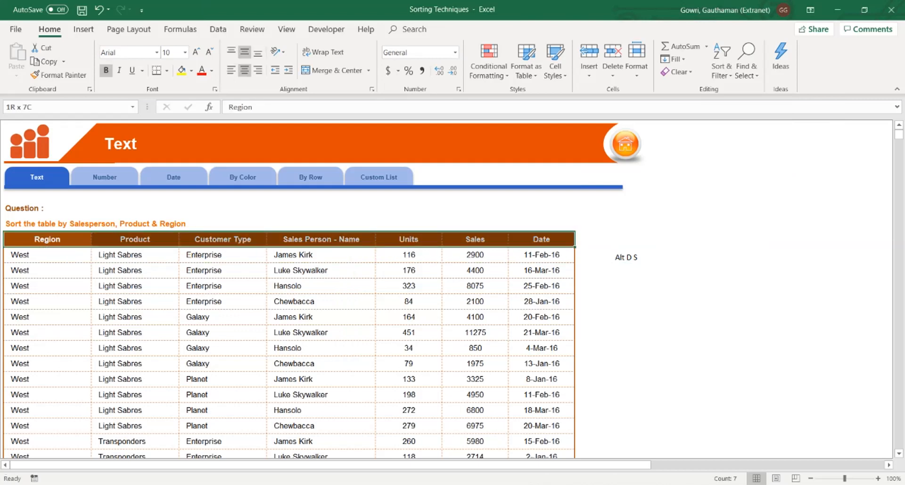
key("ctrl+shift+Down")
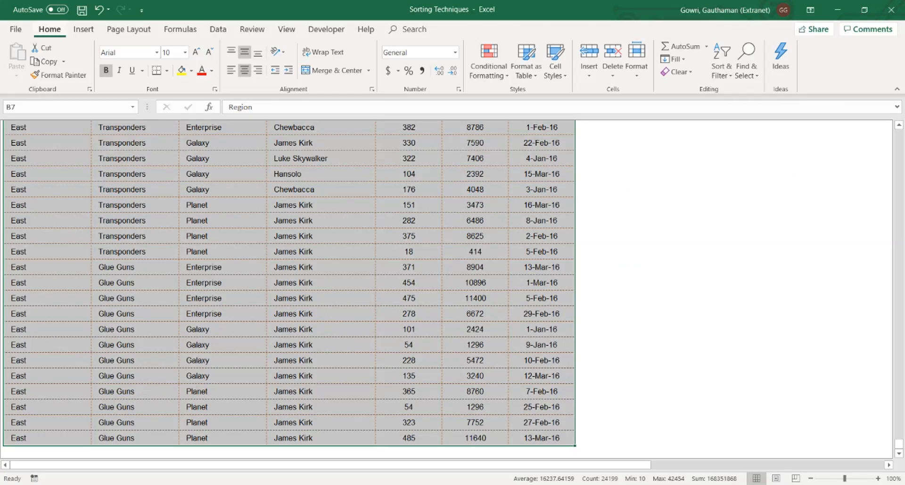
key("alt")
key("d")
key("s")
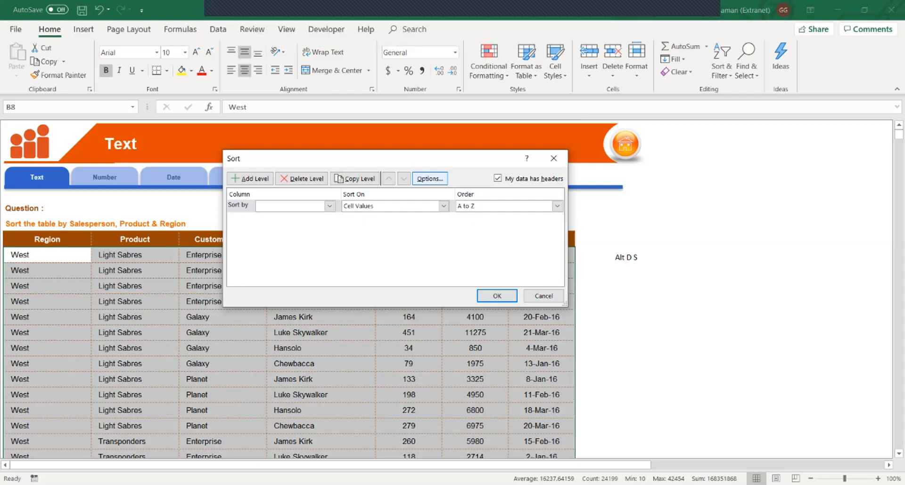
- Examine the sort options for case sensitivity and orientation, keeping Sort top to bottom
left_click(429, 179)
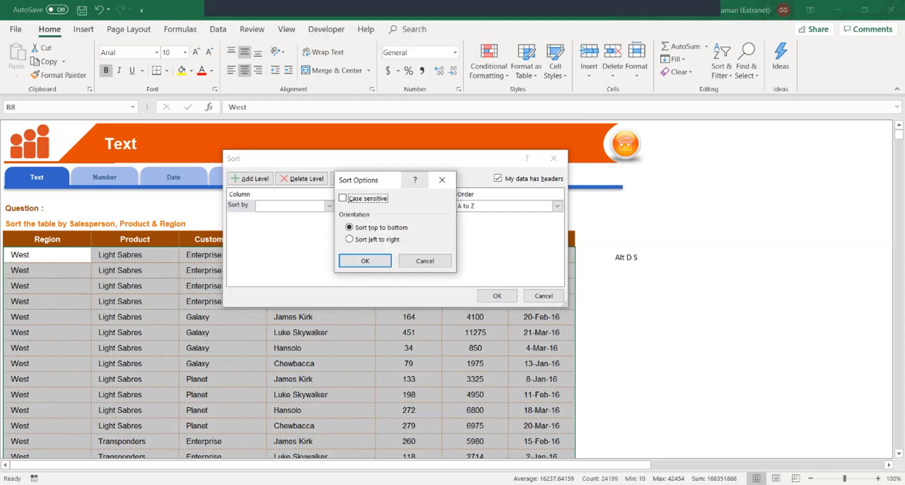
left_click(442, 180)
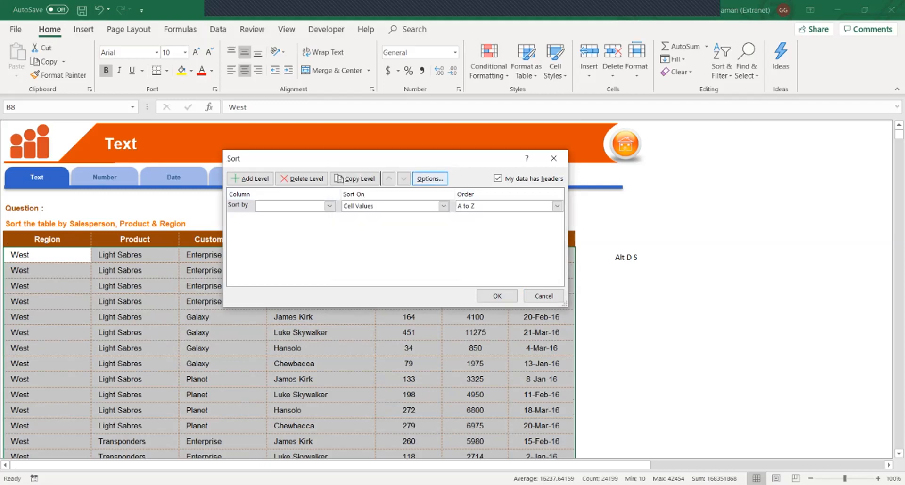
left_click(429, 179)
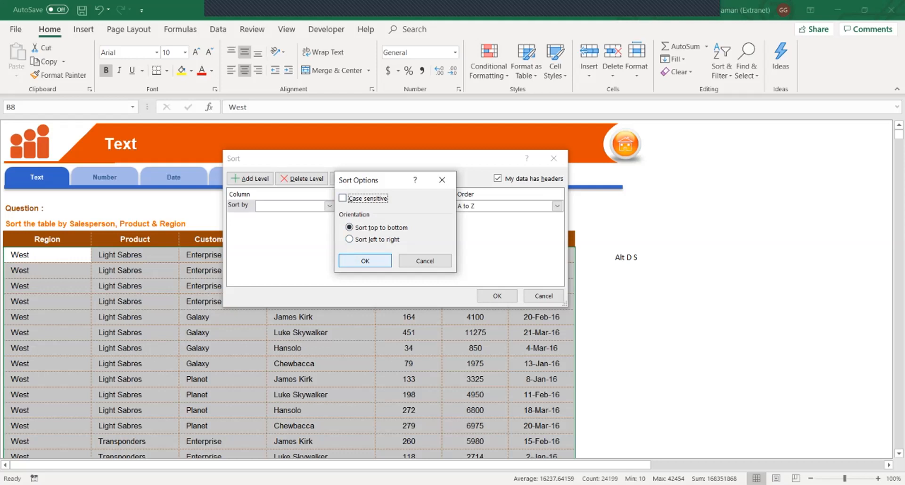
left_click(365, 261)
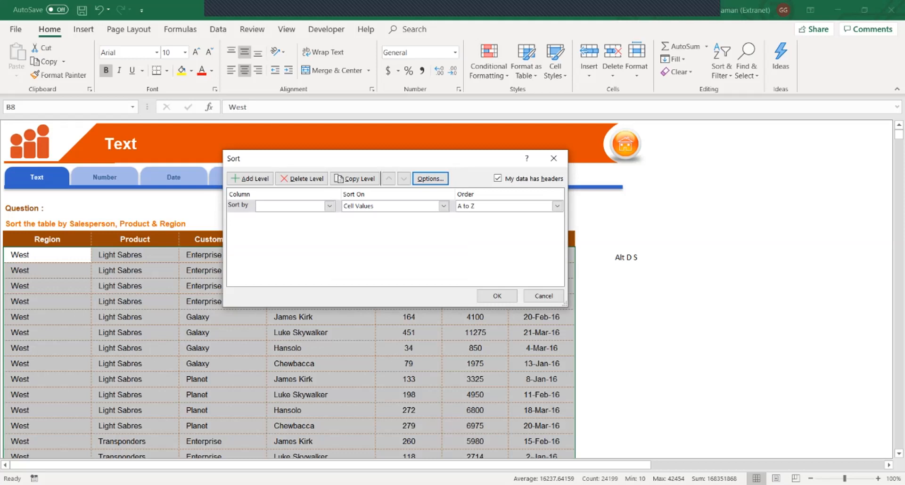
key("Return")
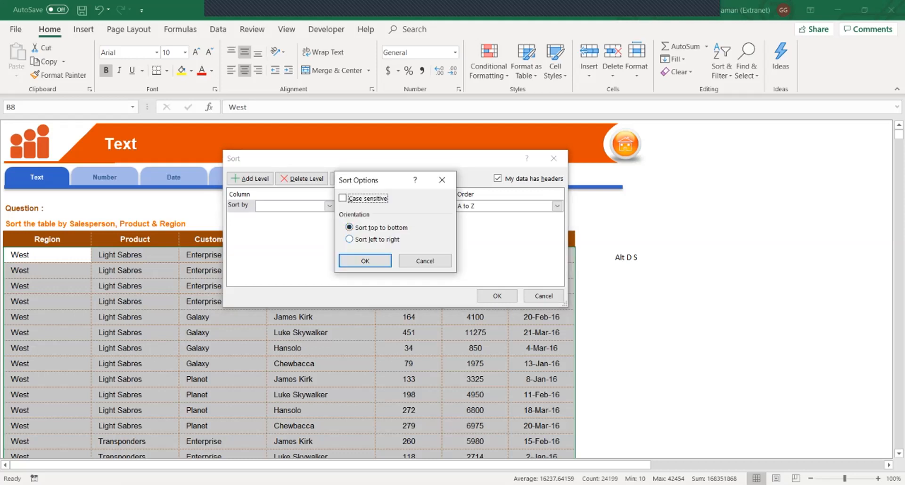
key("Return")
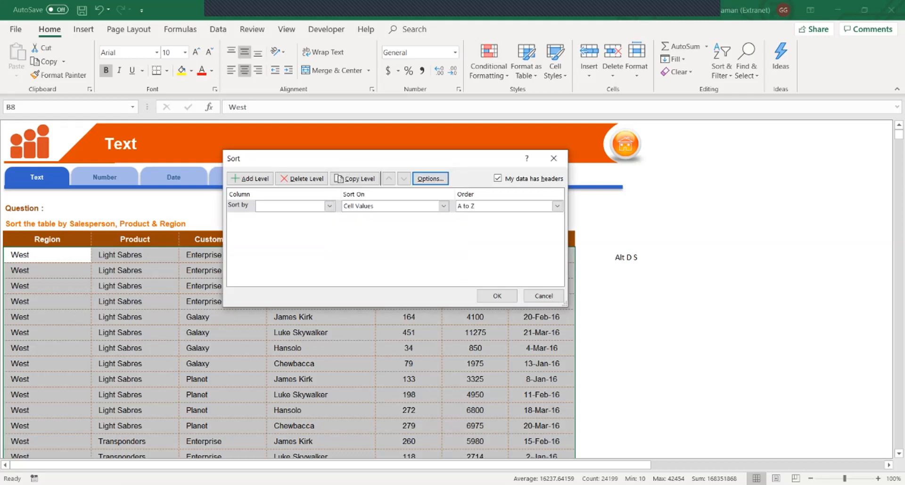
- View the column names available for the first sort level without choosing one
key("Tab")
key("Tab")
key("alt+Down")
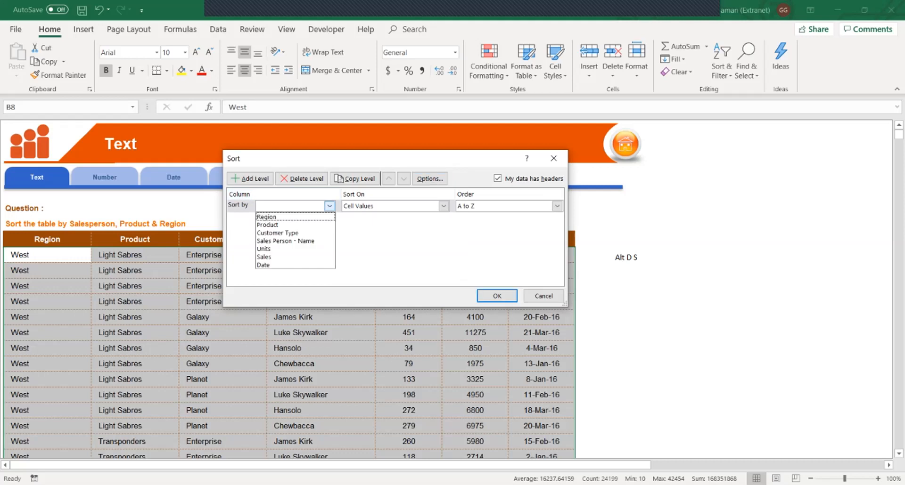
key("Escape")
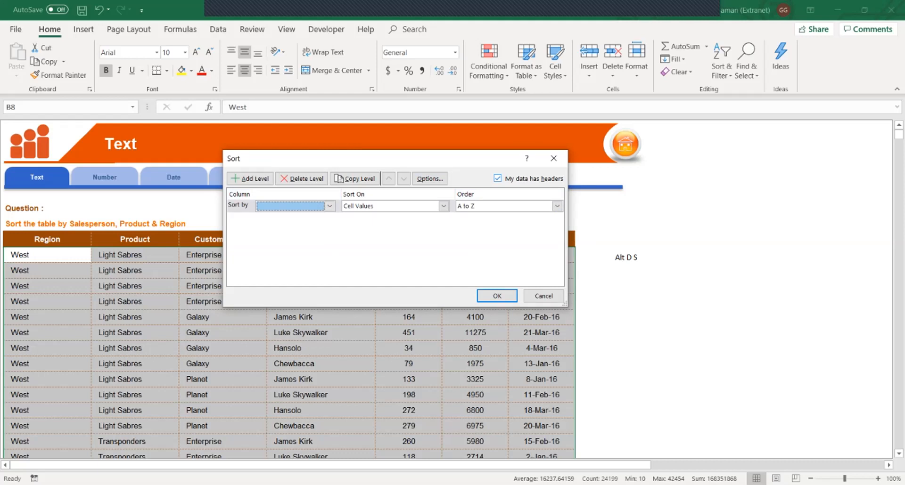
- Turn off "My data has headers" to view the sort column choices, and turn it back on to compare them
key("alt+h")
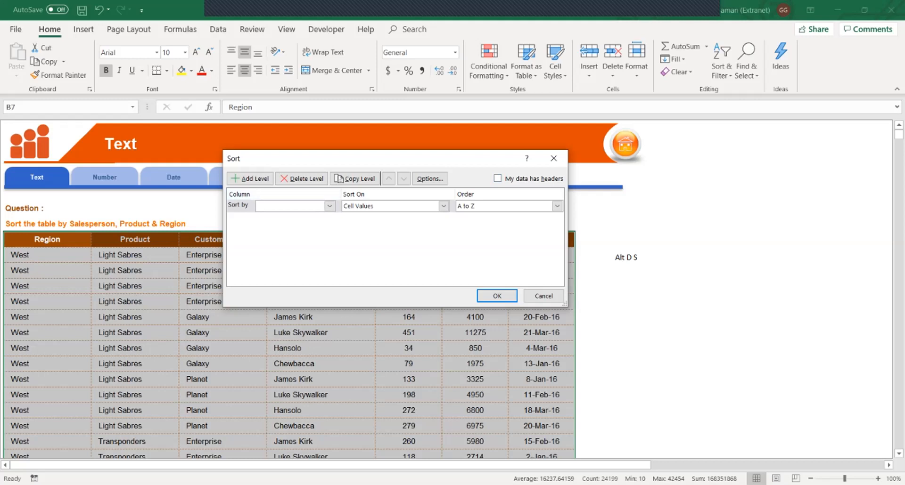
key("alt+Down")
key("Down")
key("Down")
key("Down")
key("Down")
key("Down")
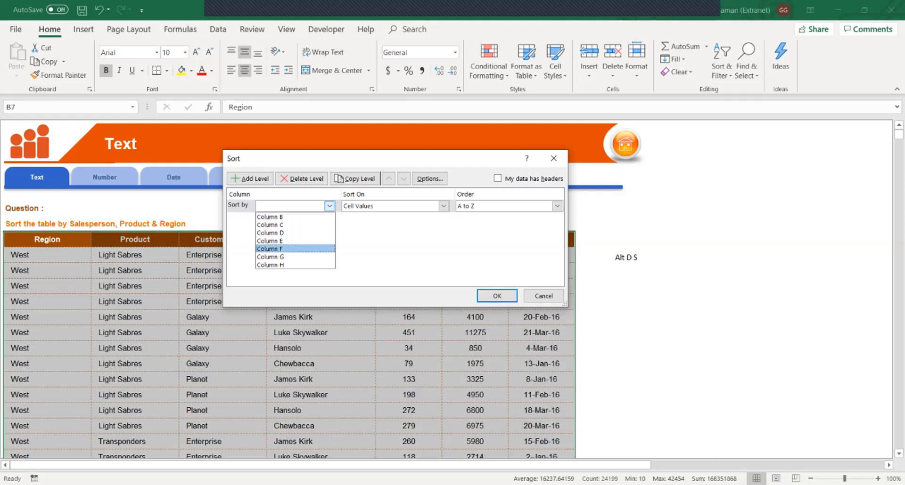
key("Escape")
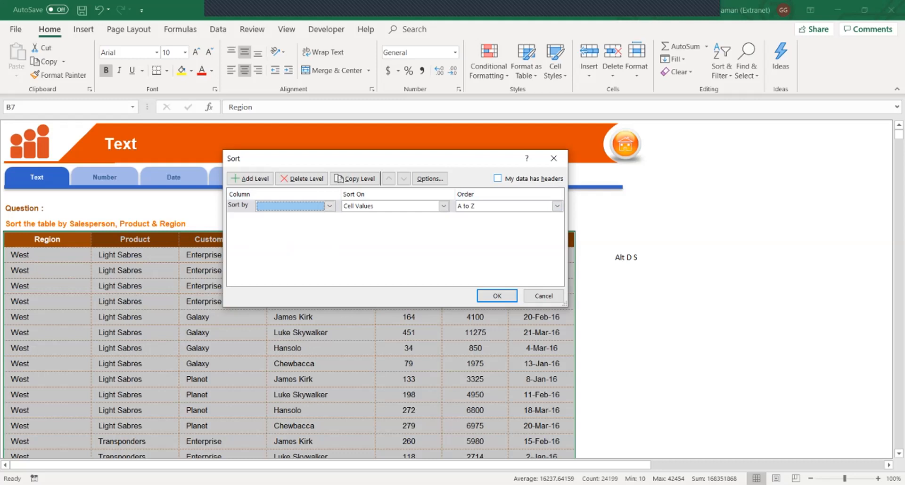
key("alt+h")
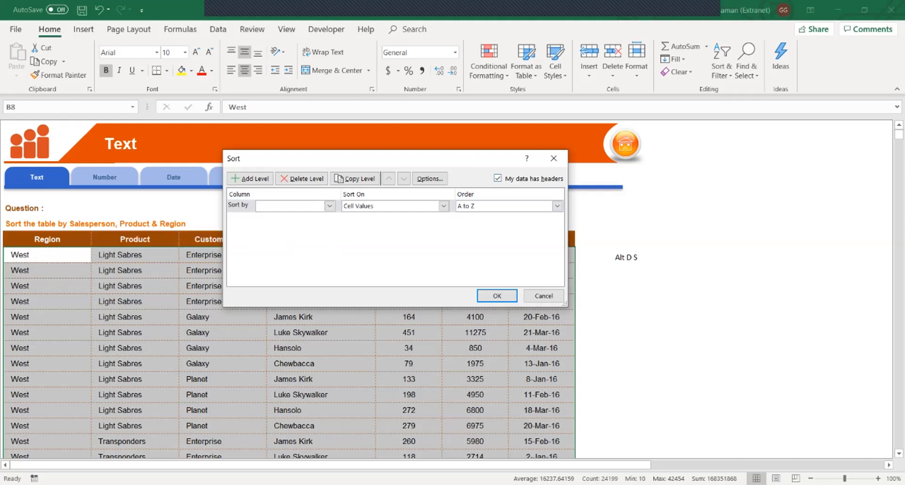
key("alt+Down")
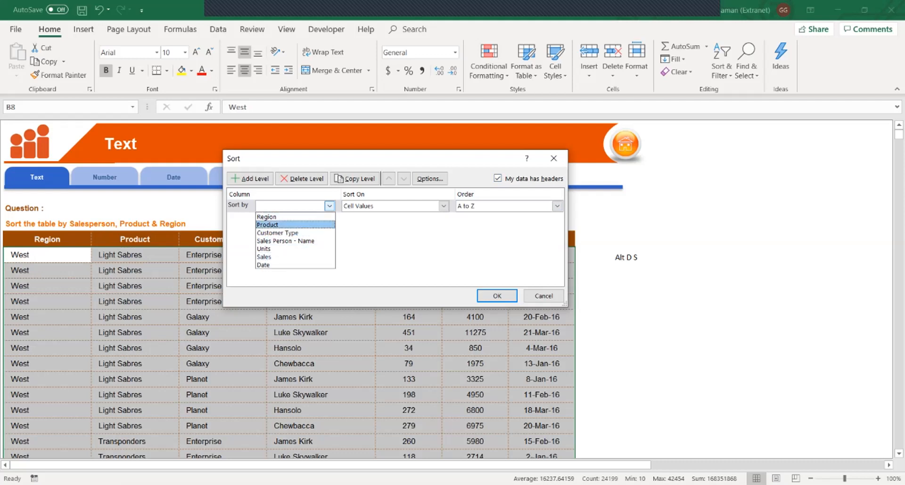
key("Escape")
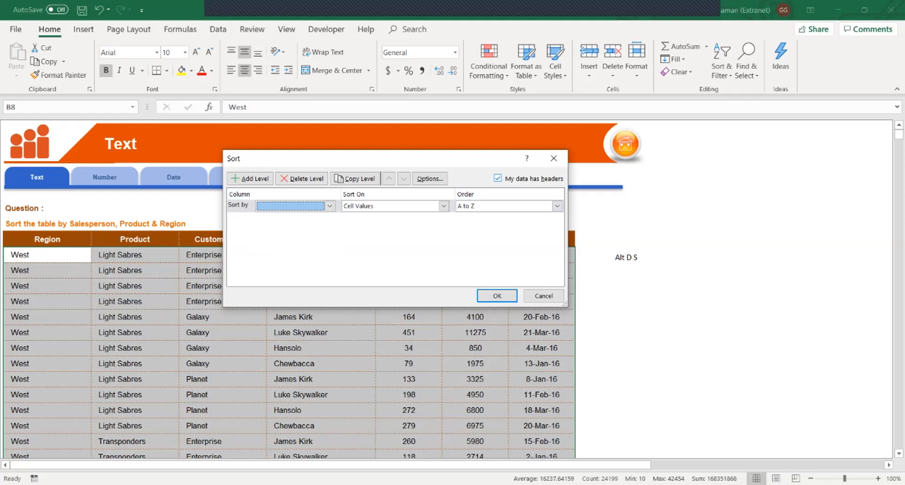
- Move the Sort dialog clear of the table and set the first sort level to Region
left_click_drag(460, 158, 686, 34)
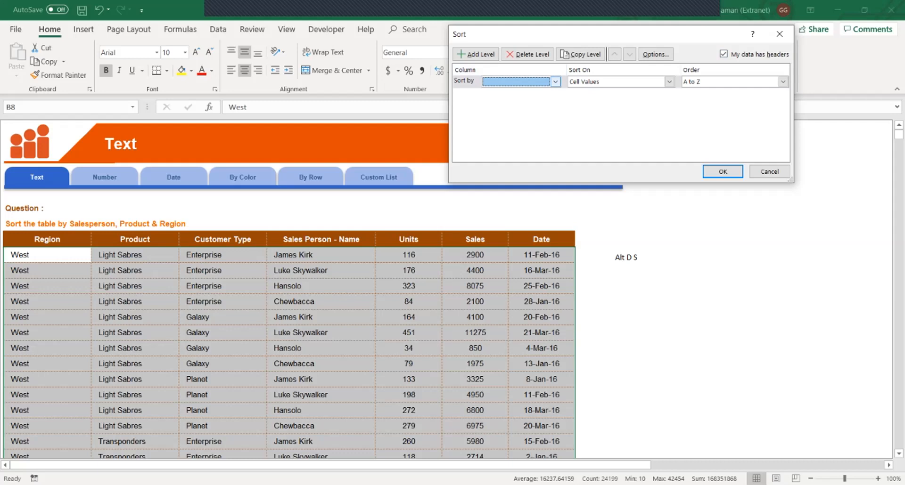
left_click(555, 82)
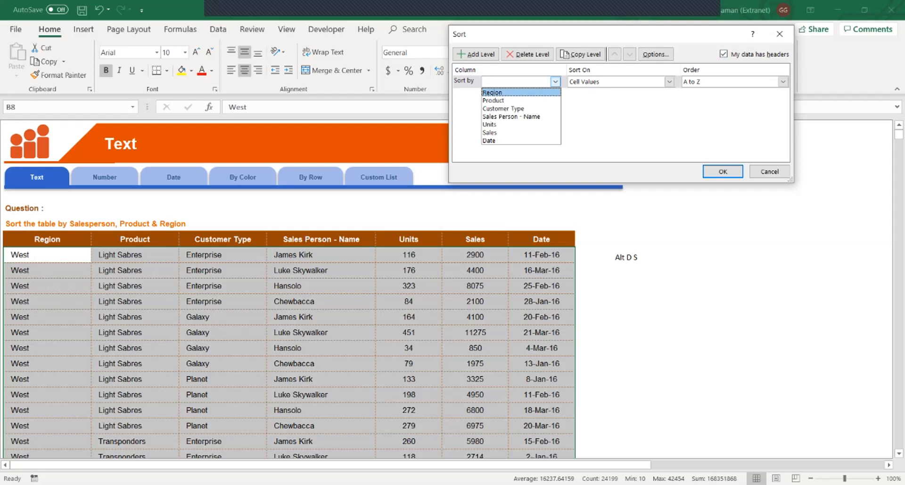
key("Return")
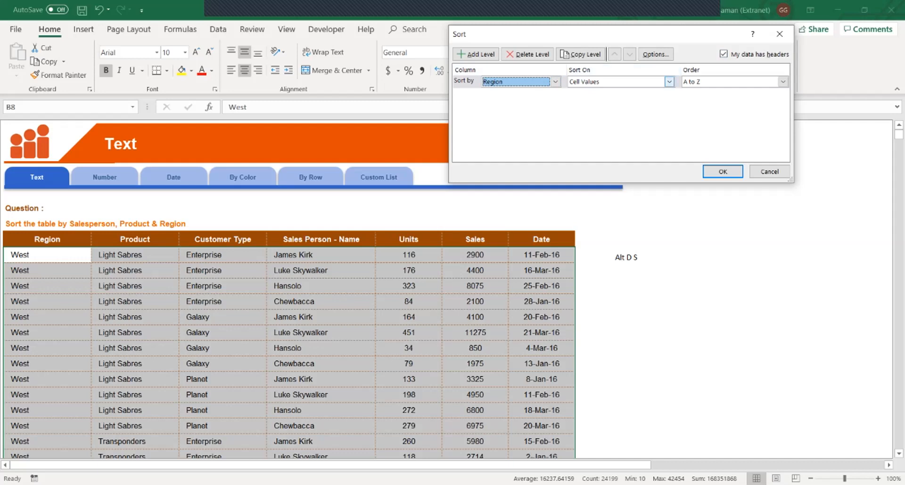
- Review the Sort On choices for the Region level and keep Cell Values
left_click(670, 82)
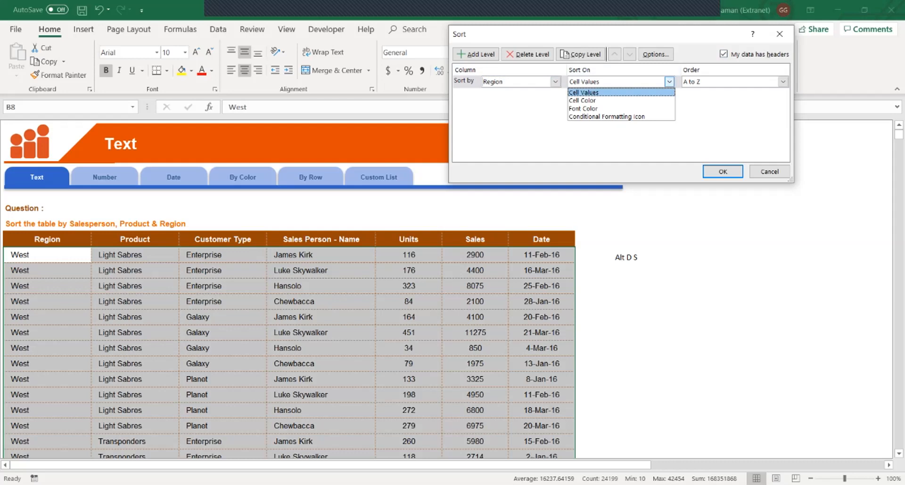
key("Down")
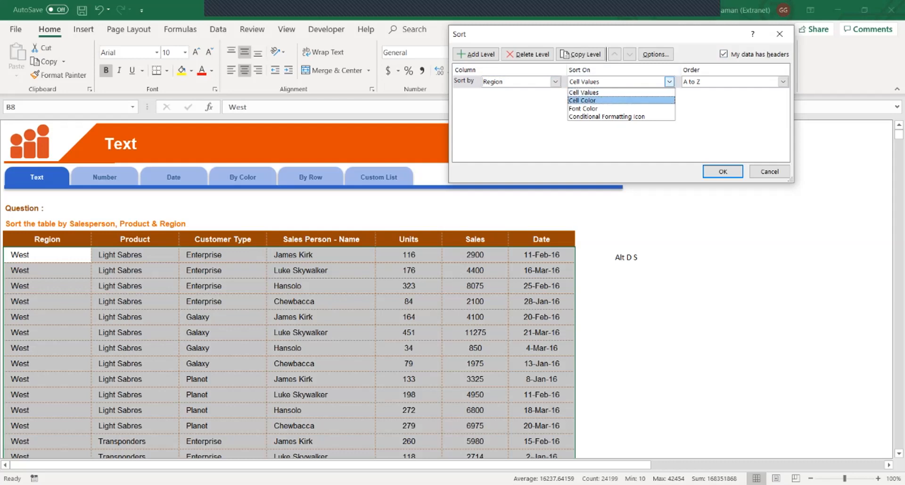
key("Down")
key("Down")
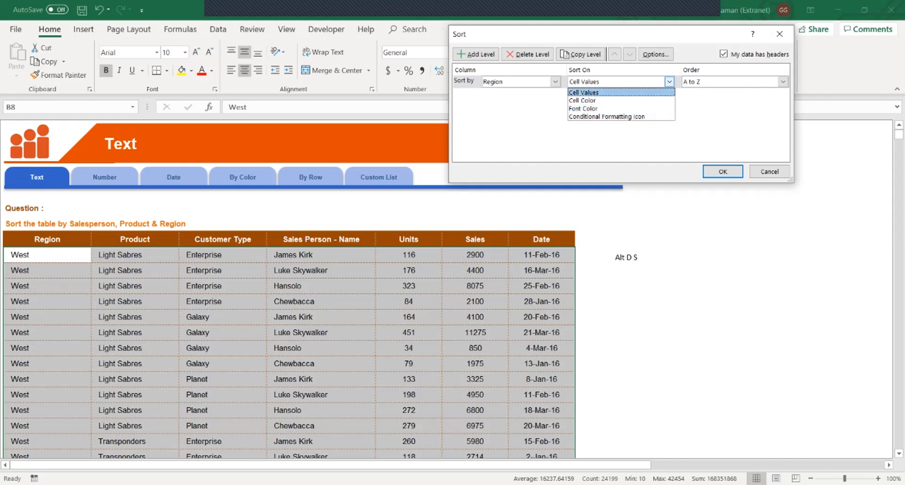
left_click(593, 93)
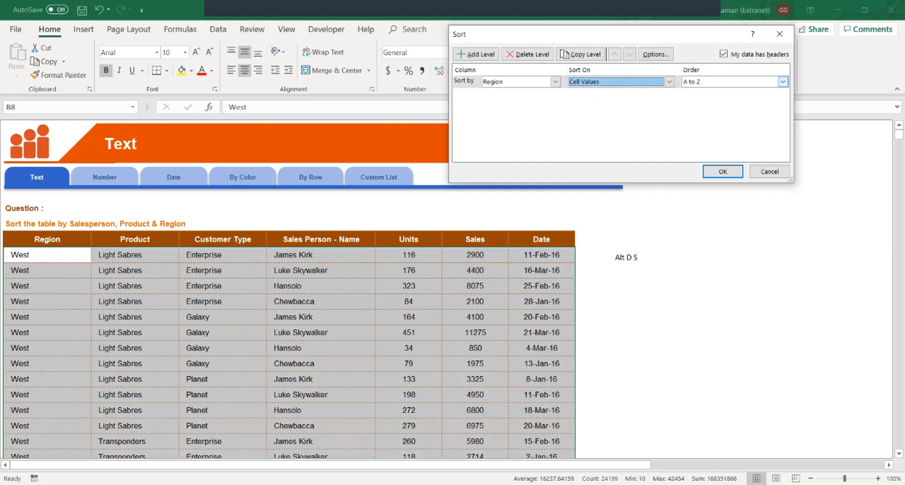
- Try the sort level on Sales with Smallest to Largest order, and switch it to Date
left_click(555, 82)
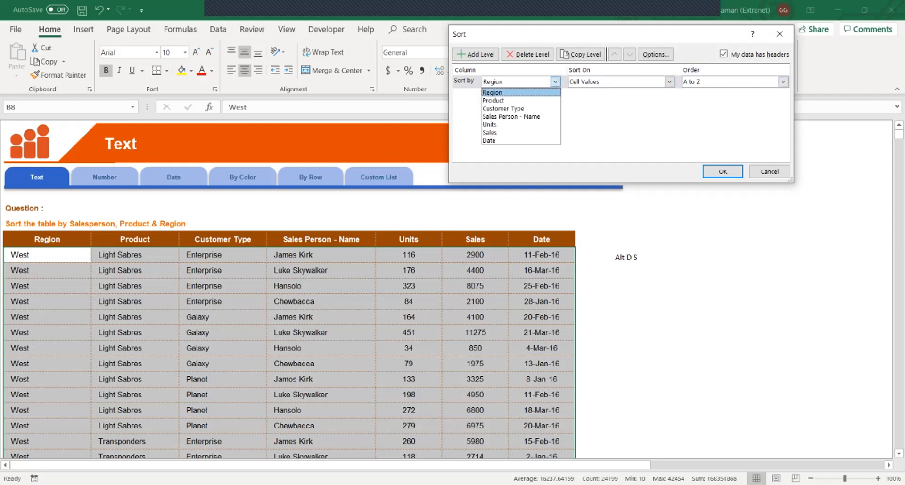
key("Return")
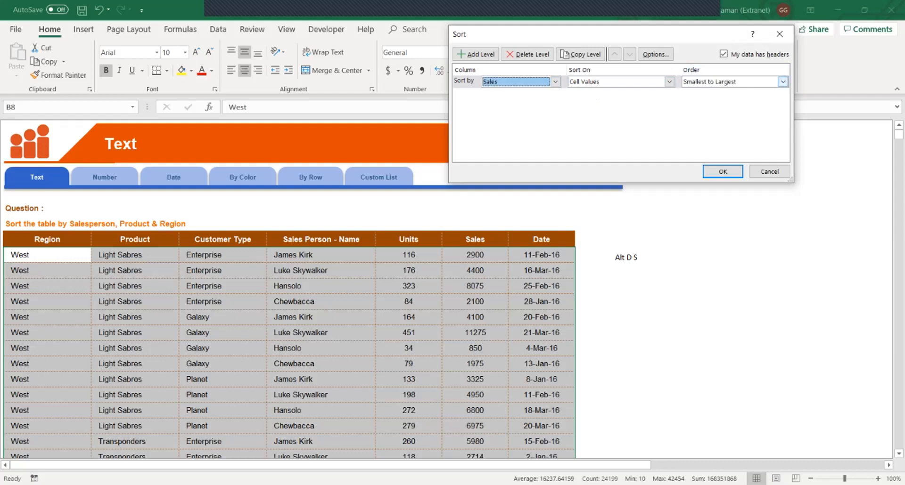
left_click(783, 82)
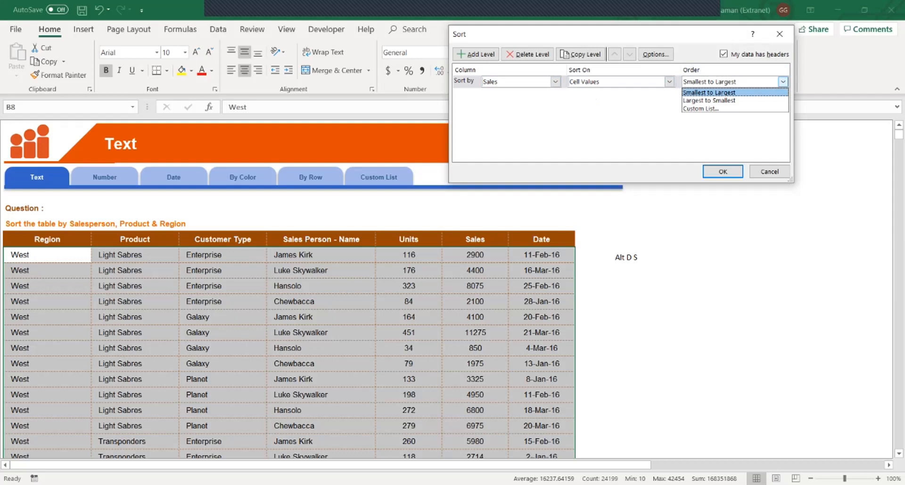
key("Return")
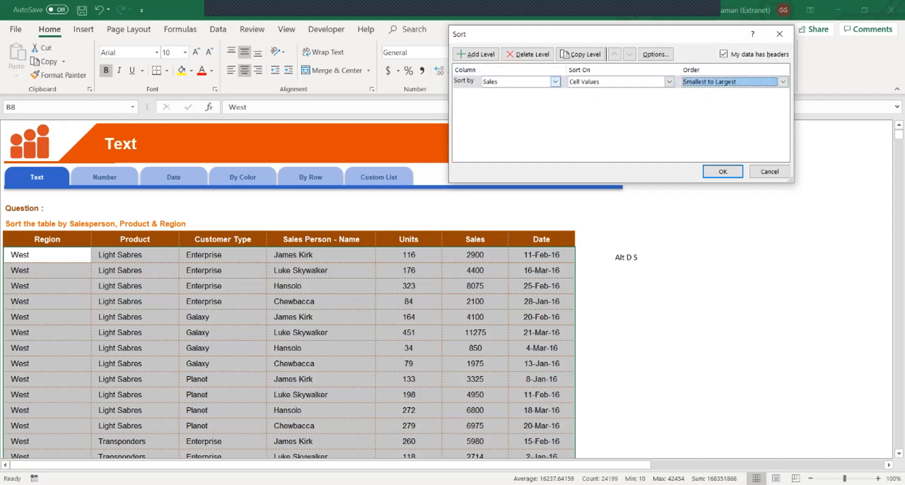
left_click(556, 82)
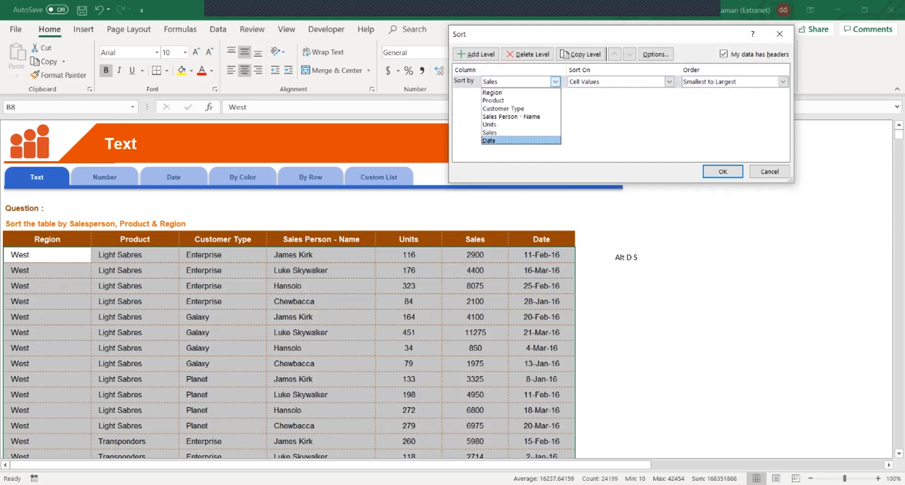
key("Return")
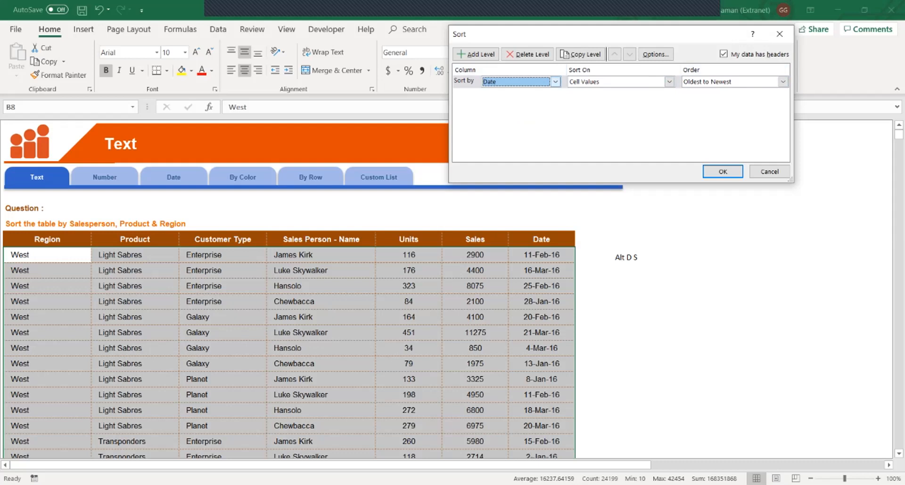
- Sort the table by Region on cell values in A to Z order
left_click(556, 82)
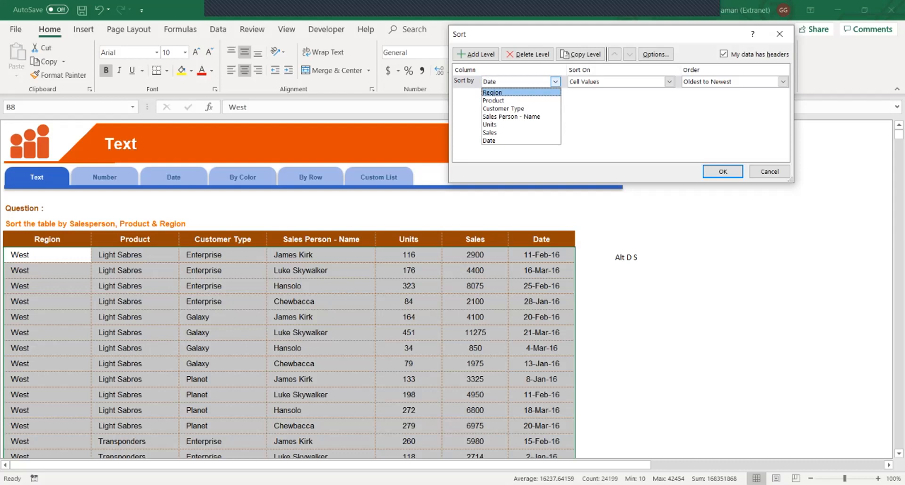
key("Return")
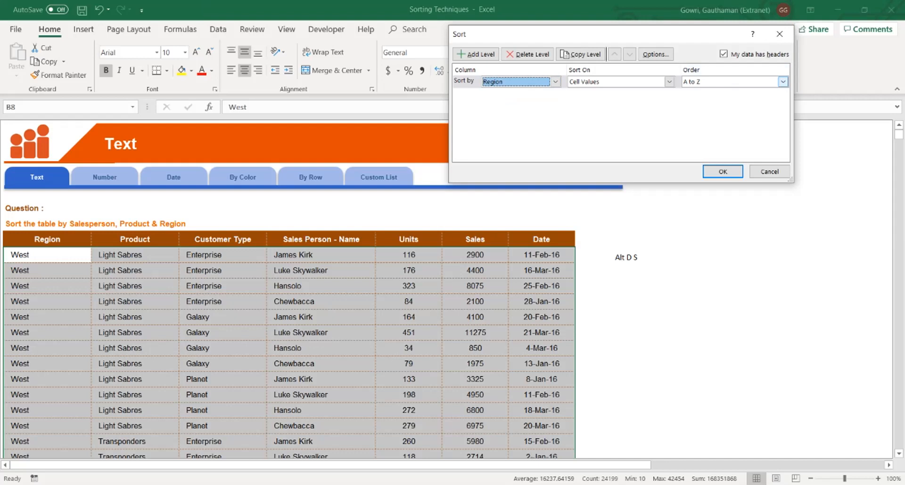
left_click(783, 81)
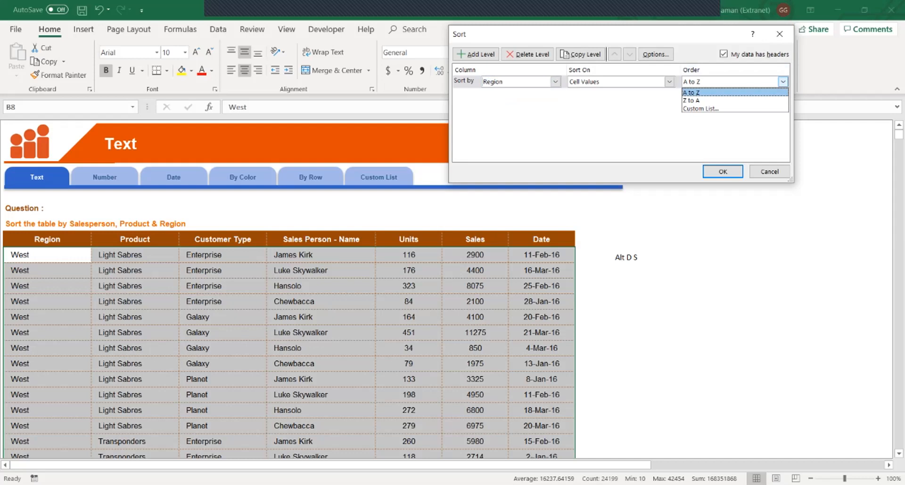
key("Return")
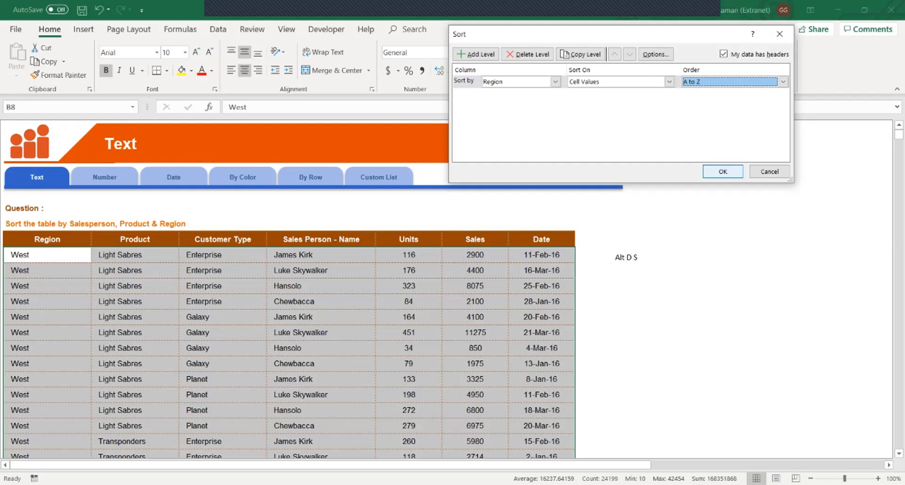
left_click(722, 171)
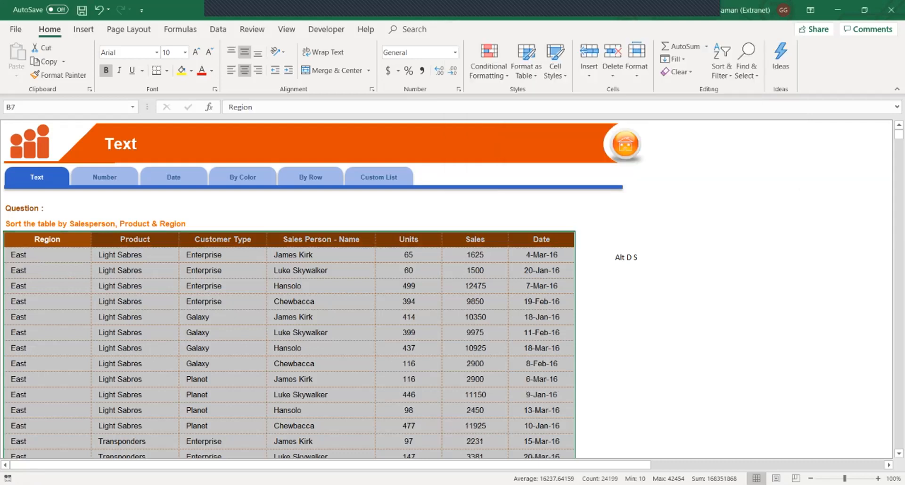
left_click(134, 286)
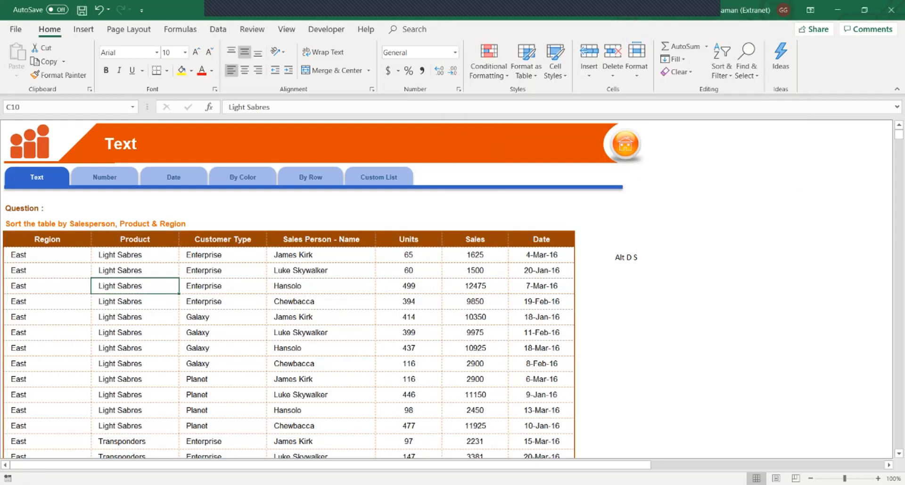
- Examine the order of the Region column from the first table row to the last, and return to the top of the sheet
left_click(47, 255)
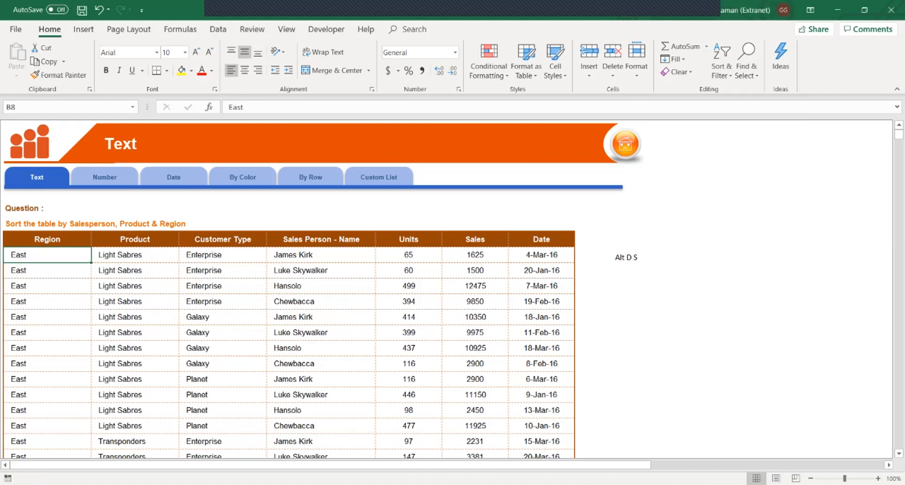
key("Page_Down")
key("Page_Down")
key("Page_Down")
key("Page_Down")
key("Page_Down")
key("Page_Down")
key("Page_Down")
key("Page_Down")
key("Page_Down")
key("Page_Down")
key("Page_Down")
key("Page_Down")
key("Page_Down")
key("Page_Down")
key("Page_Down")
key("Page_Down")
key("Page_Down")
key("Page_Down")
key("Page_Down")
key("Page_Down")
key("Page_Down")
key("Page_Down")
key("Page_Down")
key("Page_Down")
key("Page_Down")
key("Page_Down")
key("Page_Down")
key("Page_Down")
key("Page_Down")
key("Page_Down")
key("Page_Down")
key("Page_Down")
key("Page_Down")
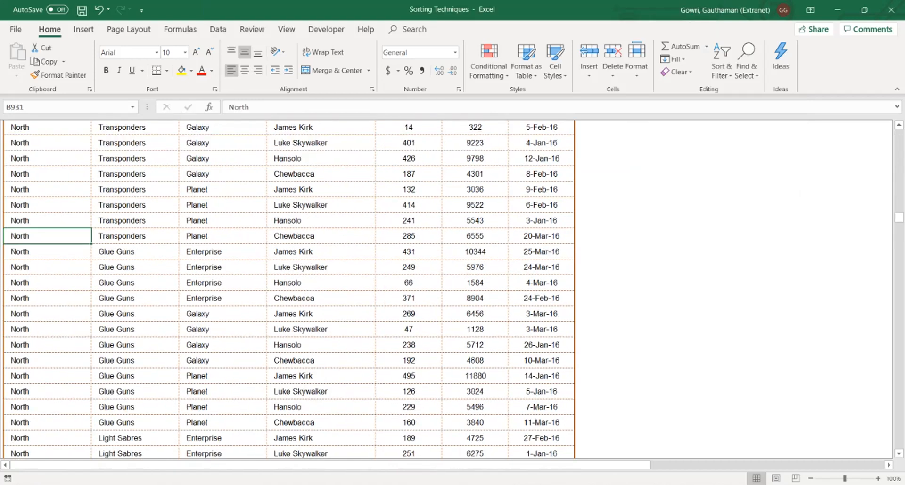
key("Page_Down")
key("Page_Down")
key("Page_Down")
key("Page_Down")
key("Page_Down")
key("Page_Down")
key("Page_Down")
key("Page_Down")
key("Page_Down")
key("Page_Down")
key("Page_Down")
key("Page_Down")
key("Page_Down")
key("Page_Down")
key("Page_Down")
key("Page_Down")
key("Page_Down")
key("Page_Down")
key("Page_Down")
key("Page_Down")
key("Page_Down")
key("Page_Down")
key("Page_Down")
key("Page_Down")
key("Page_Down")
key("Page_Down")
key("Page_Down")
key("Page_Down")
key("Page_Down")
key("Page_Down")
key("Page_Down")
key("Page_Down")
key("Page_Down")
key("Page_Down")
key("Page_Down")
key("Page_Down")
key("Page_Down")
key("Page_Down")
key("Page_Down")
key("Page_Down")
key("Page_Down")
key("Page_Down")
key("Page_Down")
key("Page_Down")
key("Page_Down")
key("Page_Down")
key("Page_Down")
key("Page_Down")
key("Page_Down")
key("Page_Down")
key("Page_Down")
key("Page_Down")
key("Page_Down")
key("Page_Down")
key("Page_Down")
key("Page_Down")
key("Page_Down")
key("Page_Down")
key("Page_Down")
key("Page_Down")
key("Page_Down")
key("Page_Down")
key("Page_Down")
key("Page_Down")
key("Page_Down")
key("Page_Down")
key("Page_Down")
key("Page_Down")
key("Page_Down")
key("Page_Down")
key("Page_Down")
key("Page_Down")
key("Page_Down")
key("Page_Down")
key("Page_Down")
key("Page_Down")
key("Page_Down")
key("Page_Down")
key("Page_Down")
key("Page_Down")
key("Page_Down")
key("Page_Down")
key("Page_Down")
key("Page_Down")
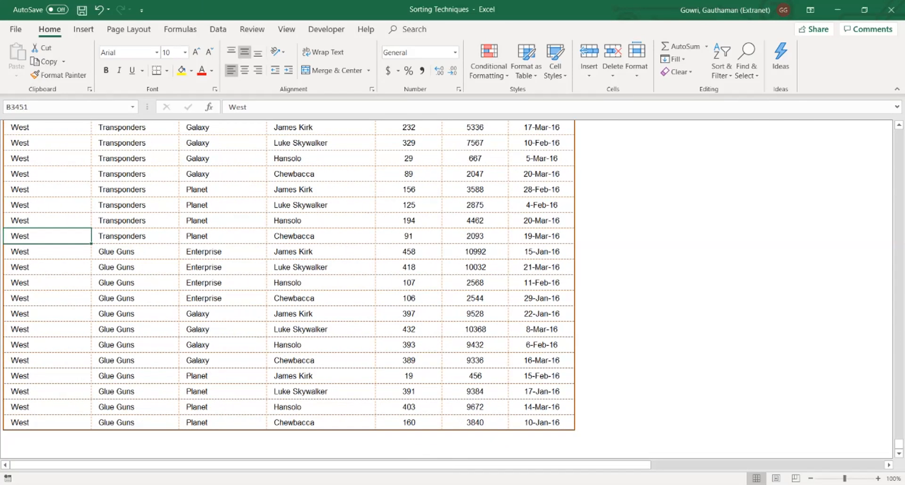
key("ctrl+Home")
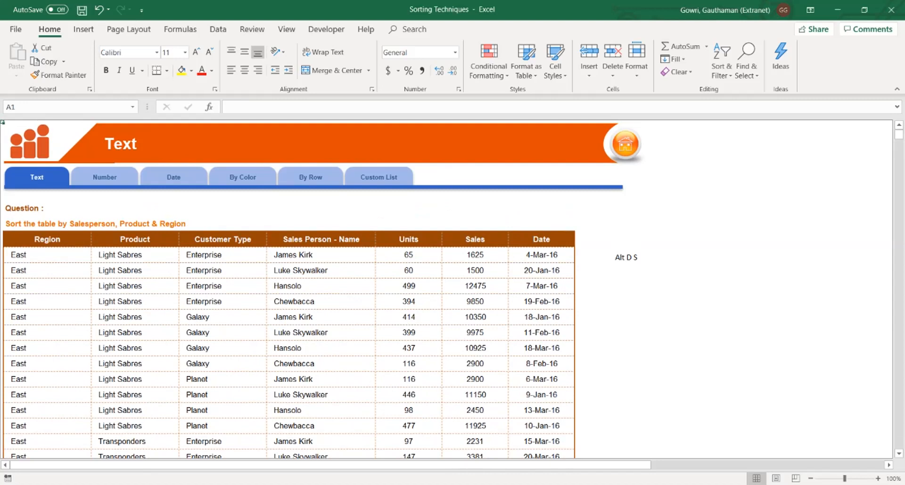
left_click_drag(47, 255, 47, 363)
left_click(222, 270)
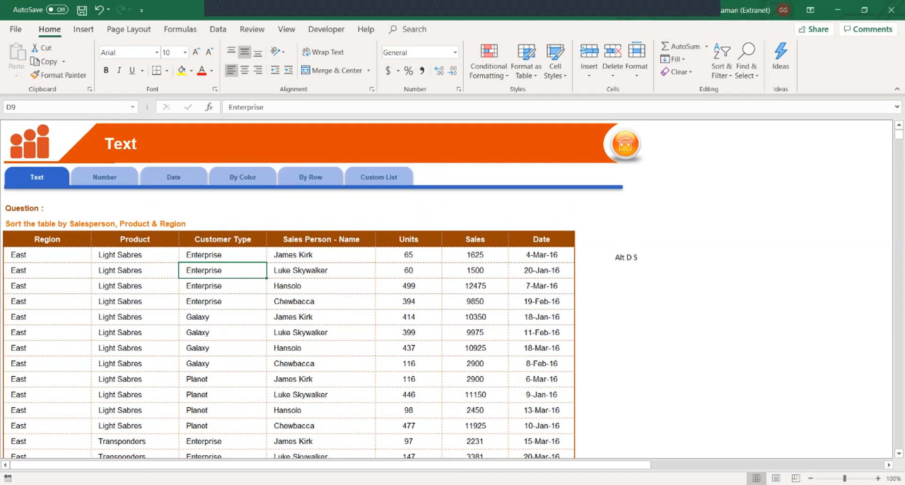
- Reopen the custom sort from the Region header and keep Region as the first sort level
left_click(47, 239)
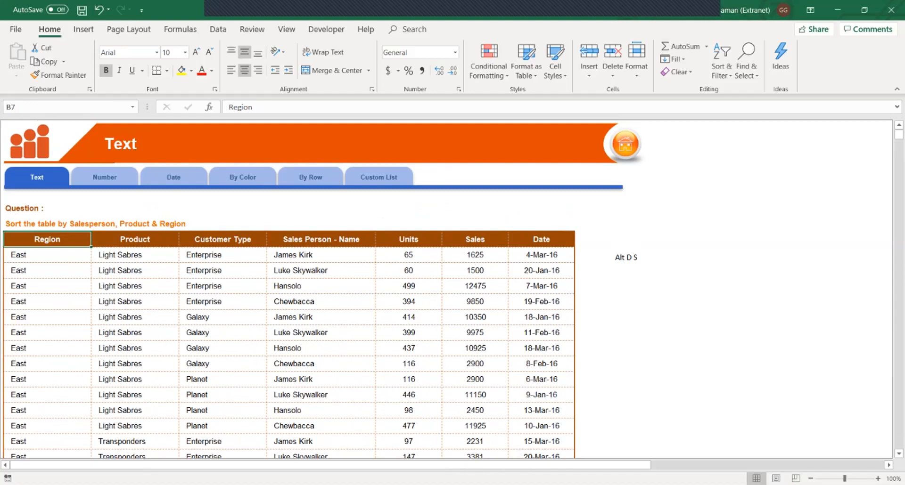
key("alt+d")
key("s")
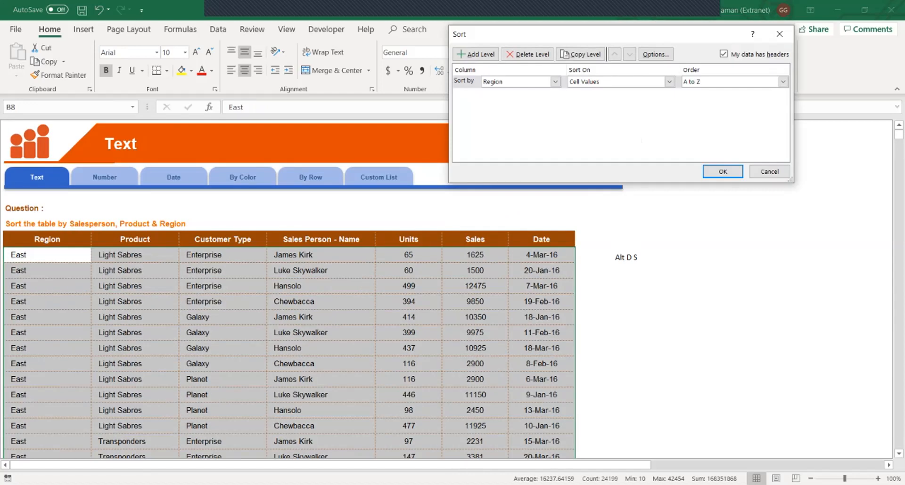
left_click(555, 82)
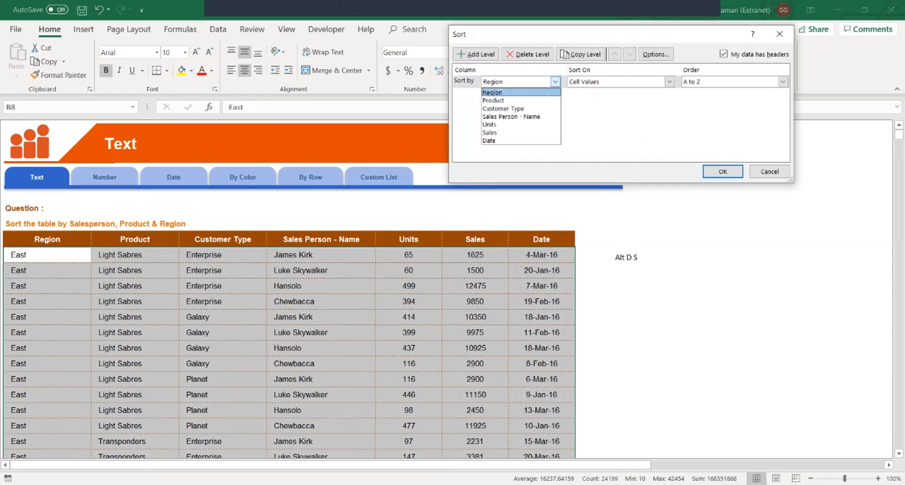
key("Down")
key("Up")
key("Return")
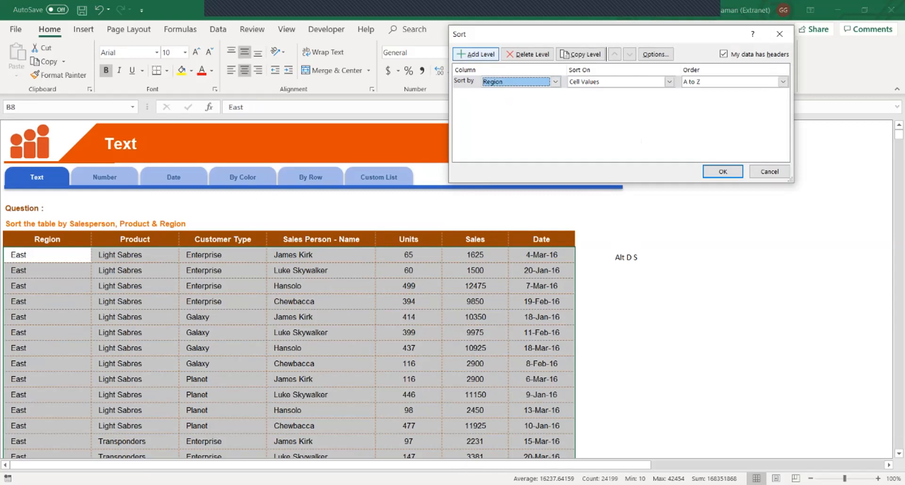
- Add a second sort level by Product on cell values in A to Z order
key("alt+a")
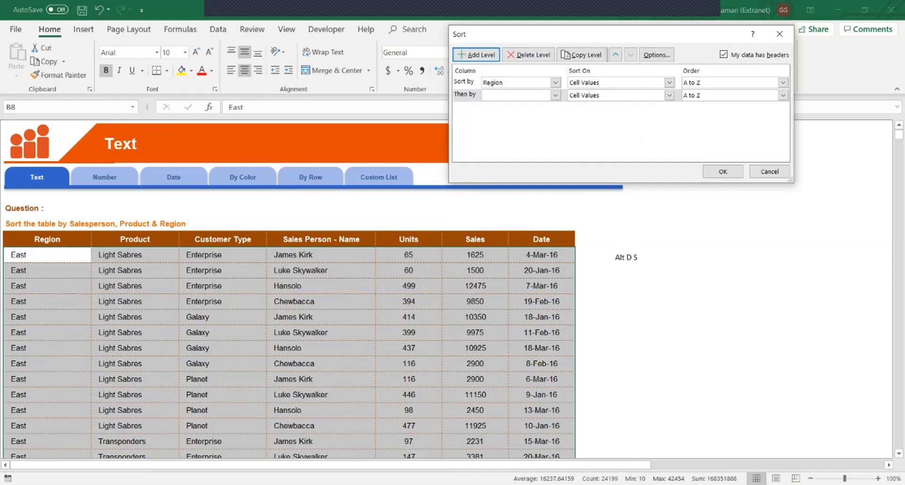
left_click(464, 81)
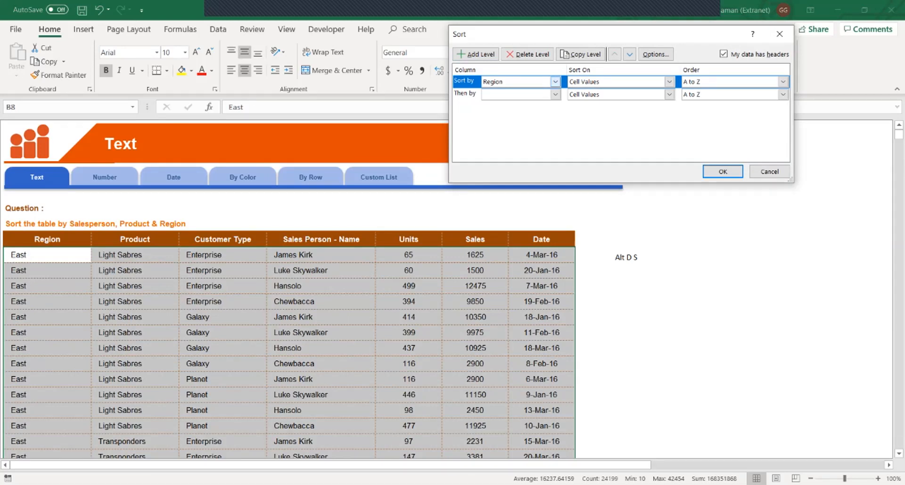
left_click(464, 93)
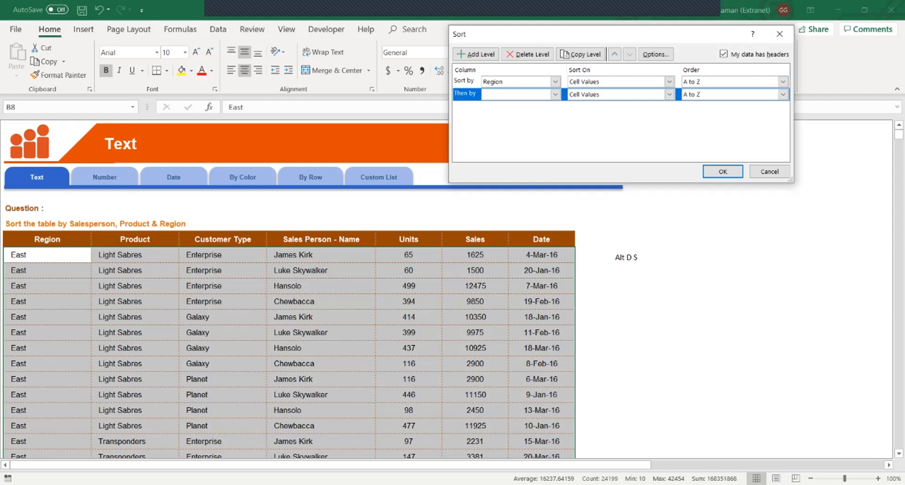
left_click(555, 95)
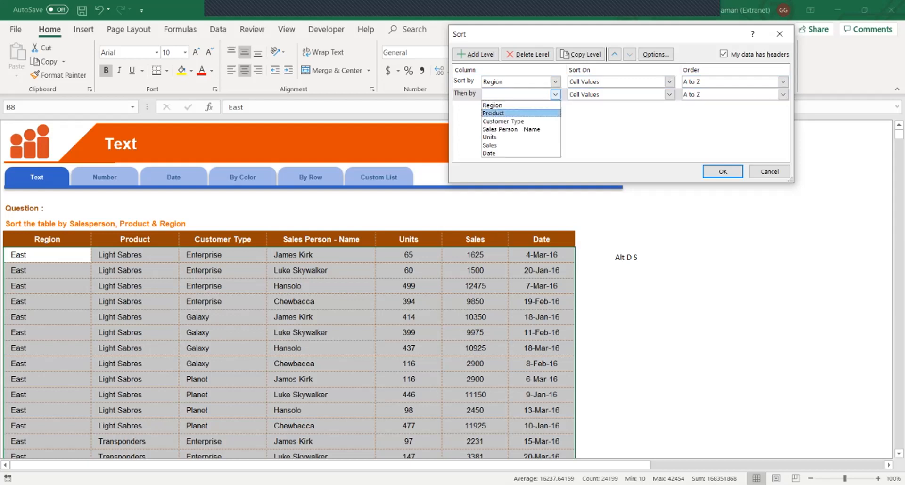
left_click(509, 113)
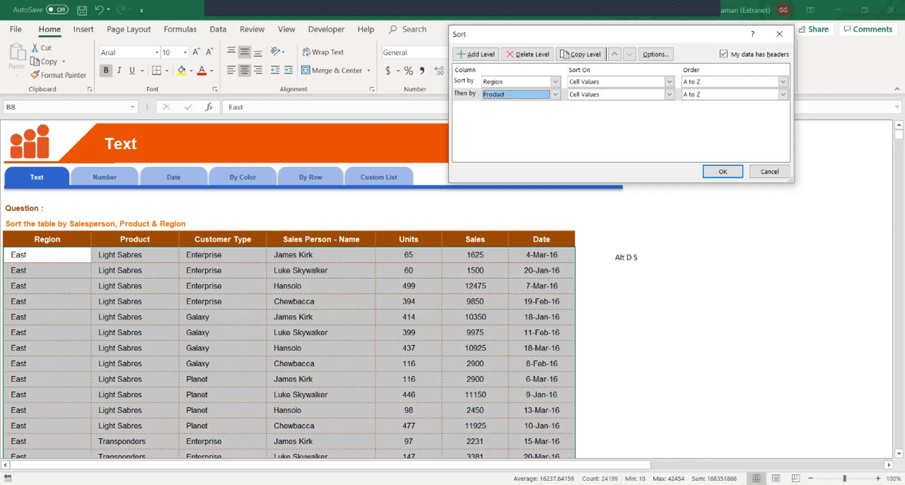
- Keep Region as the first level, apply the two-level sort to the table, and check the Region and Product columns
left_click(556, 81)
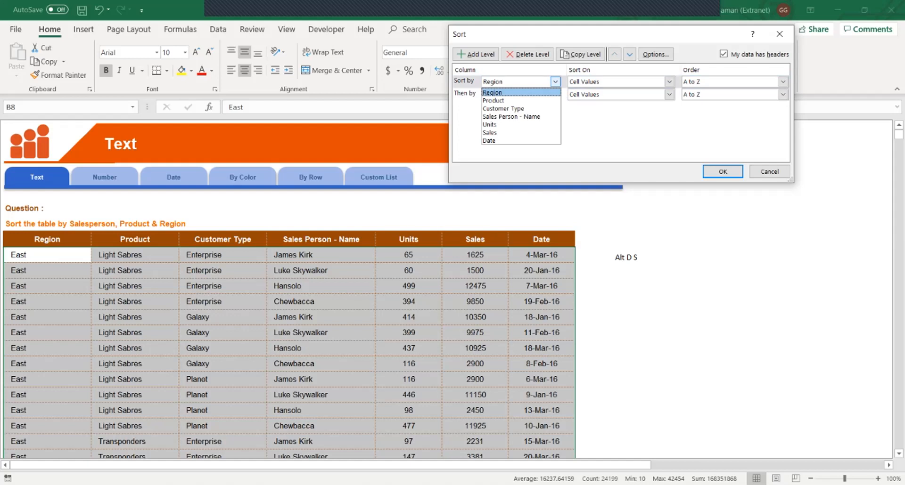
left_click(555, 81)
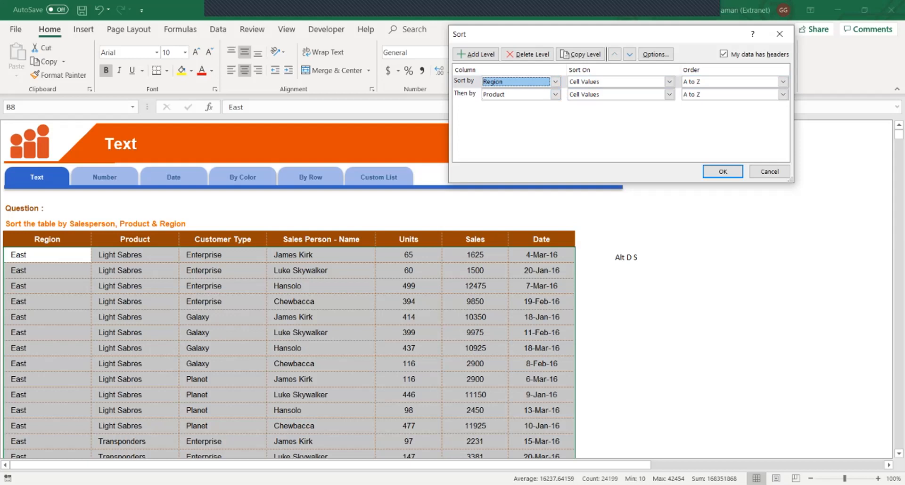
key("Return")
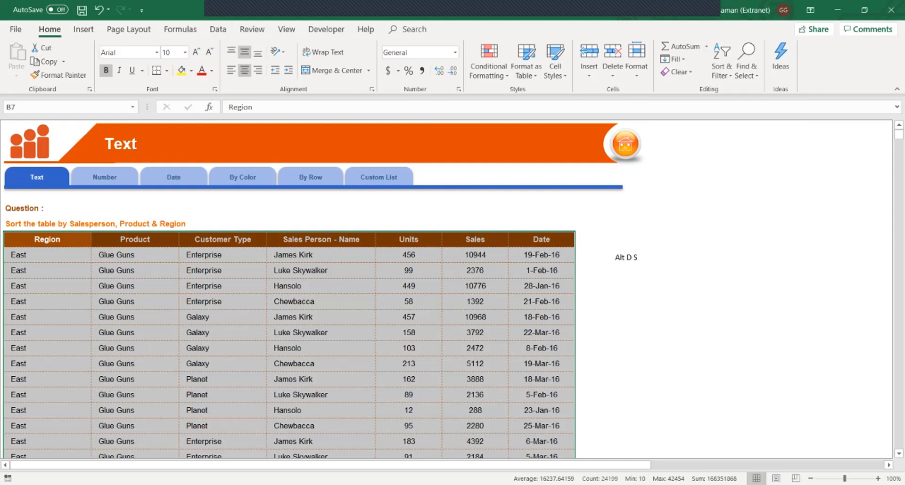
left_click(134, 286)
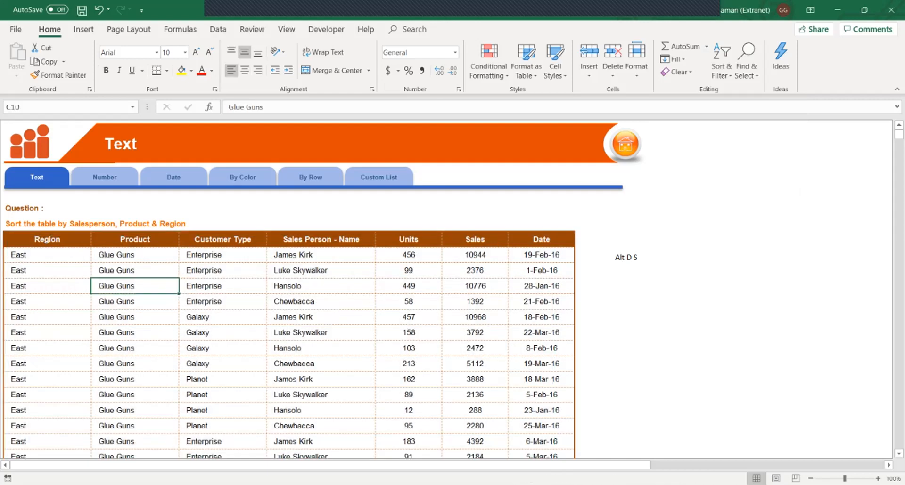
left_click(47, 255)
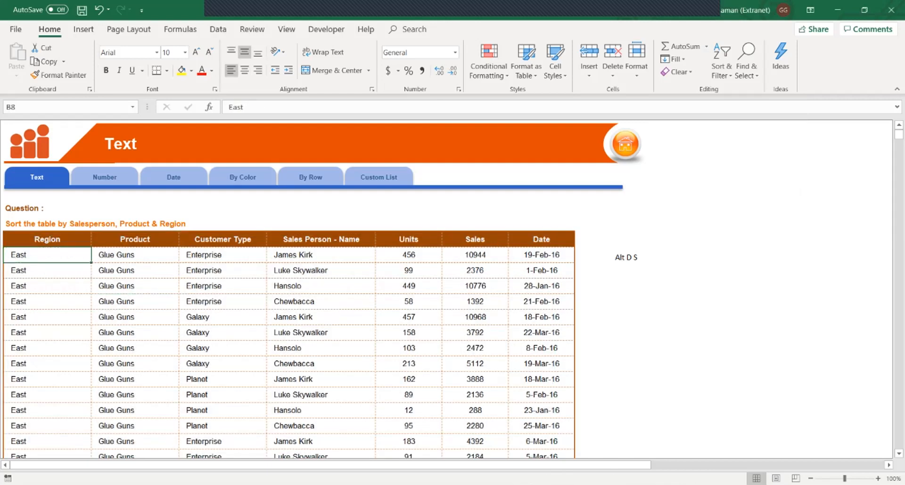
left_click(135, 255)
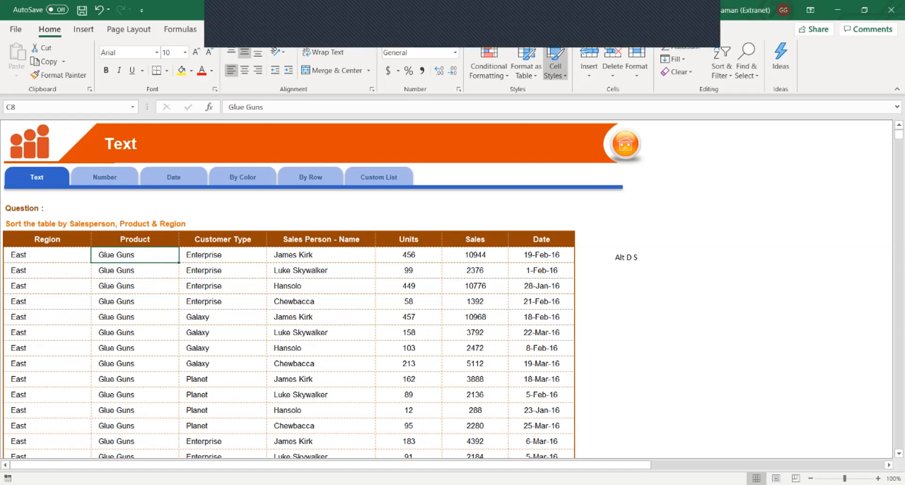
key("alt+d")
key("s")
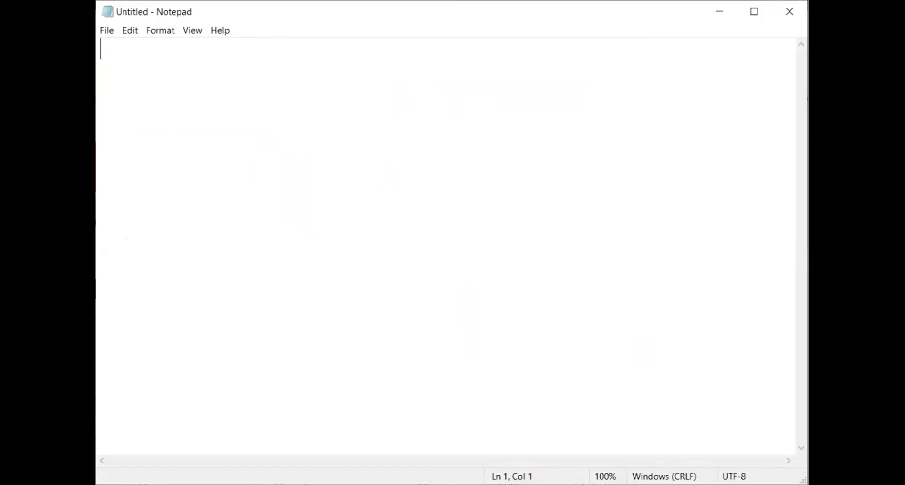
- Switch to Notepad and write the heading "Region 1 Asc" with E, N, S and W on separate lines below it
type("Region")
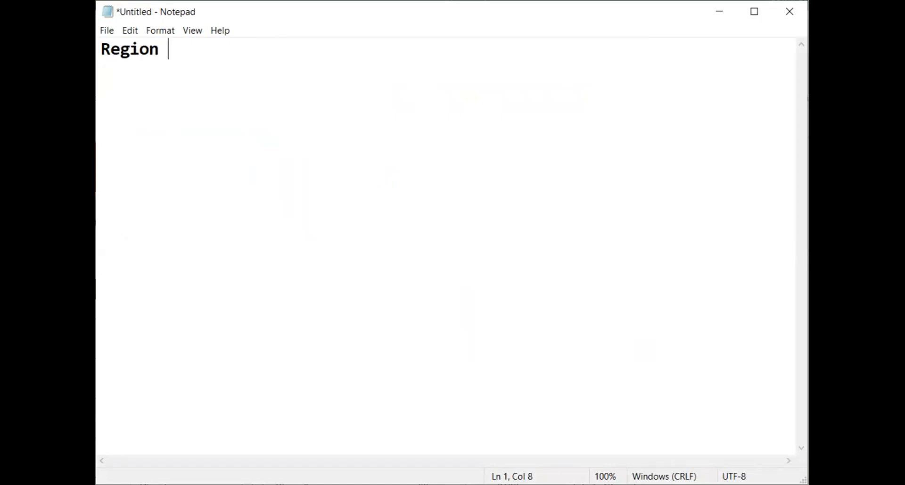
type(" 1 Asc")
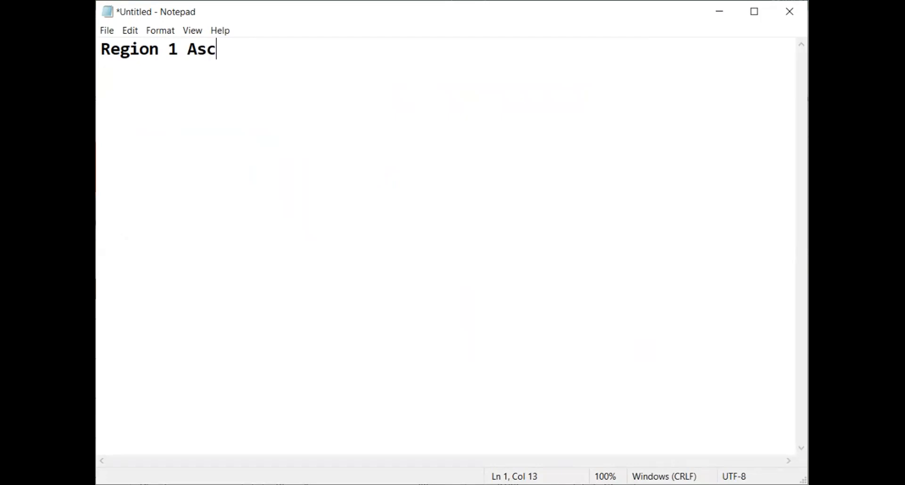
key("Return")
type("e")
key("BackSpace")
type("E")
key("Return")
type("N")
key("Return")
type("S")
key("Return")
type("W")
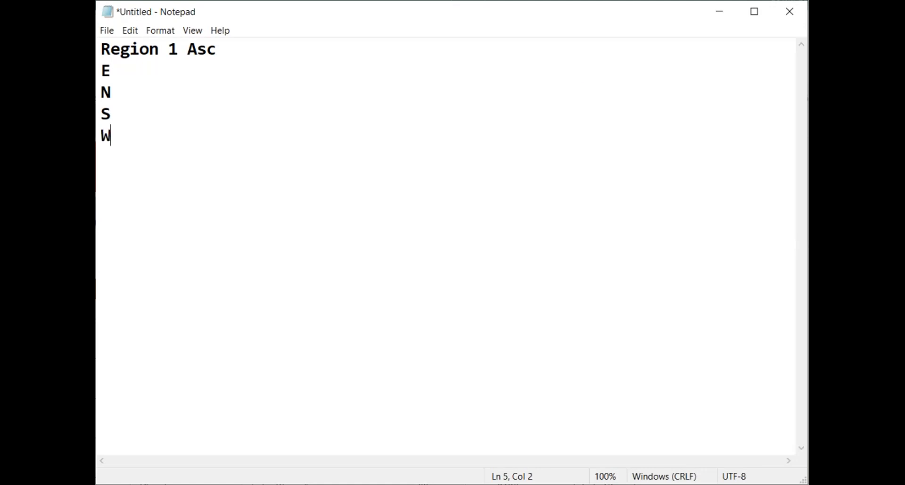
- Insert three blank lines below each of the region letters E, N and S in the notes
key("Up")
key("Up")
key("Up")
key("Return")
key("Return")
key("Return")
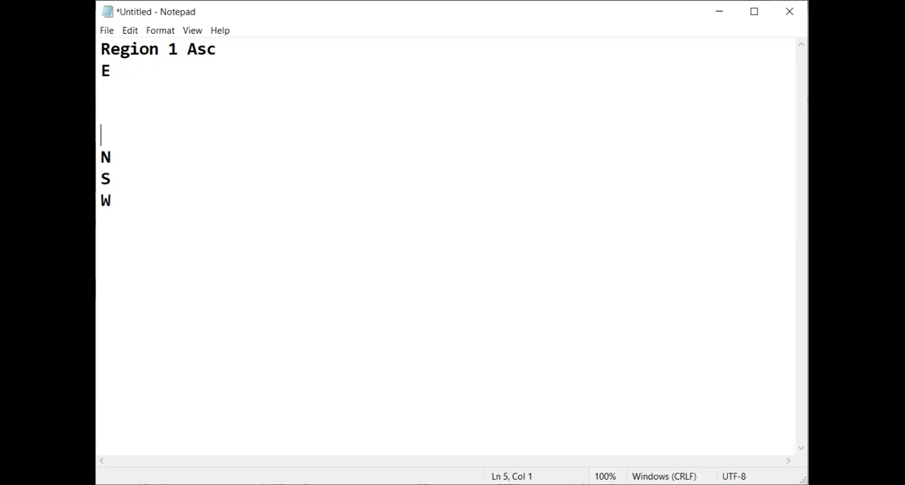
key("Down")
key("End")
key("Return")
key("Return")
key("Return")
key("Down")
key("End")
key("Return")
key("Return")
key("Return")
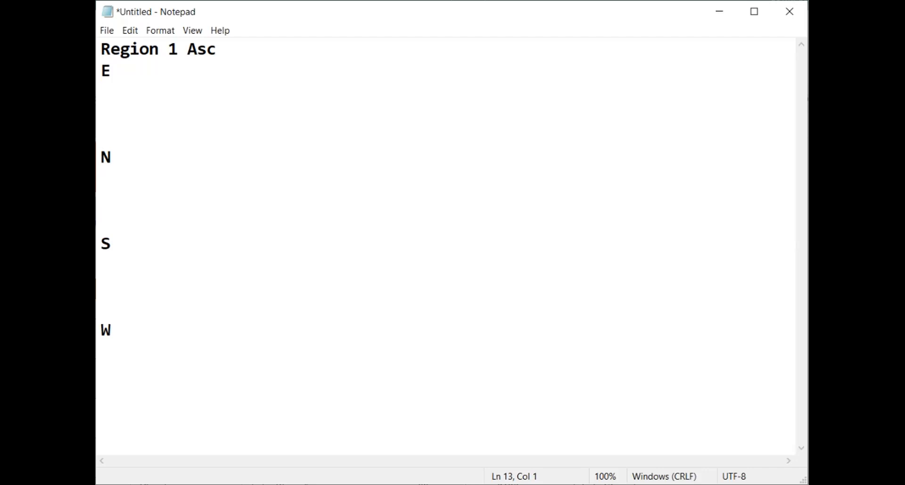
- Add the second column heading "pRODUCT 2 aSC" beside "Region 1 Asc" in the notes
left_click(217, 52)
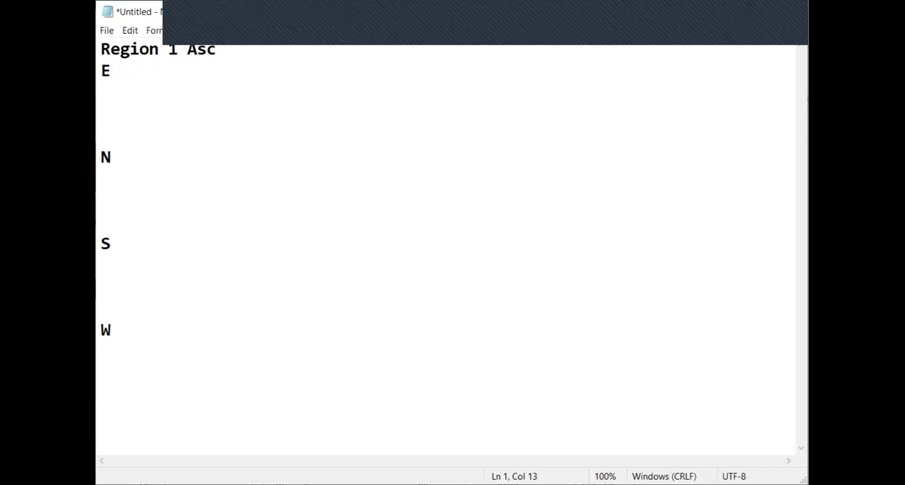
key("Tab")
type("pRODUCT ")
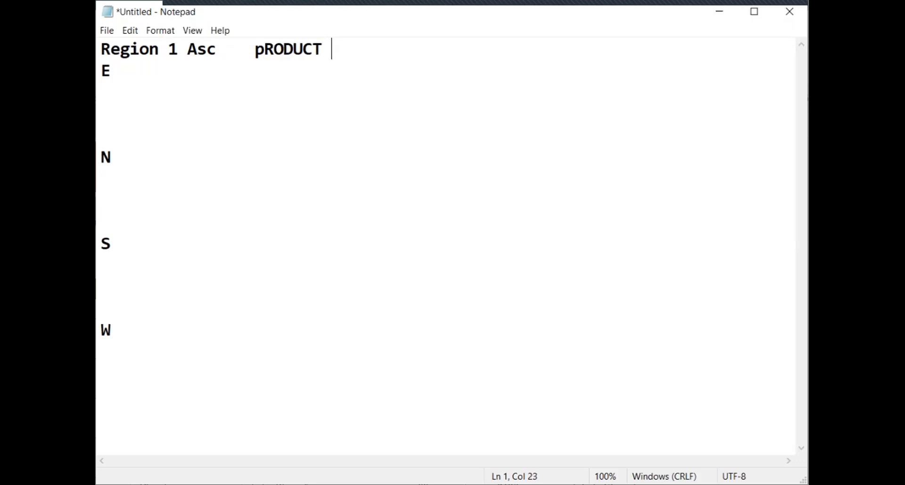
type("2 aSC")
- List gg, LS and TT on separate lines under the product heading beside E, and remove the surplus blank lines below them
key("Down")
key("Tab")
key("Tab")
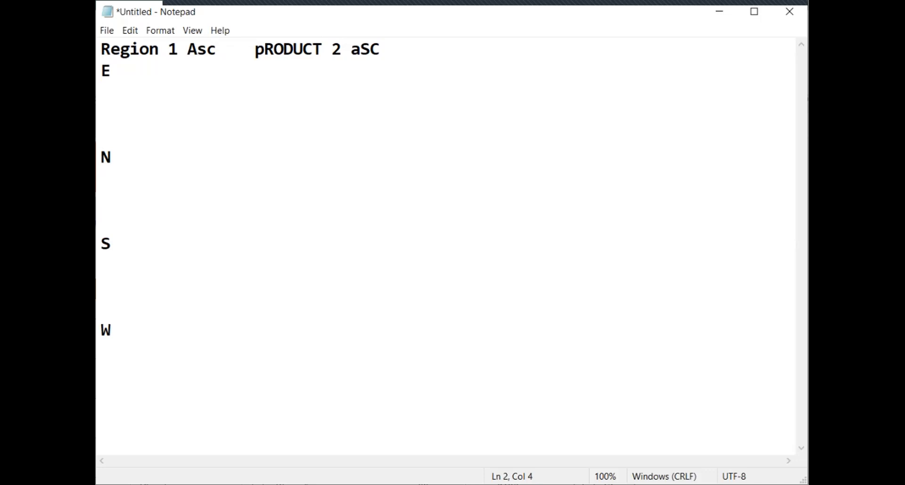
type("gg")
key("Return")
key("Tab")
key("Tab")
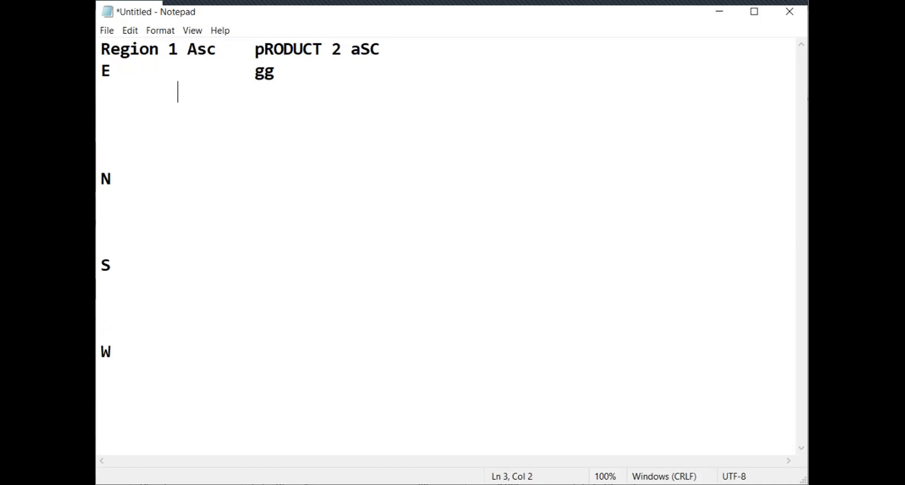
type("LS")
key("Return")
key("Tab")
key("Tab")
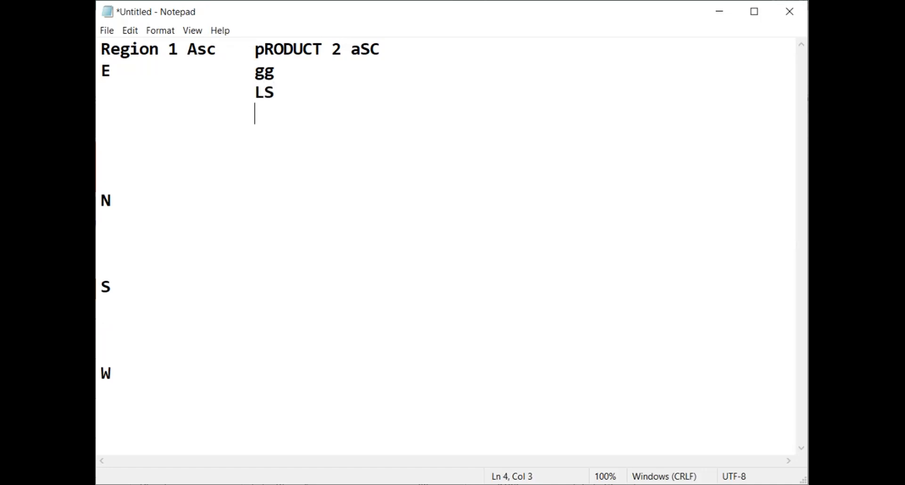
type("TT")
key("Delete")
key("Delete")
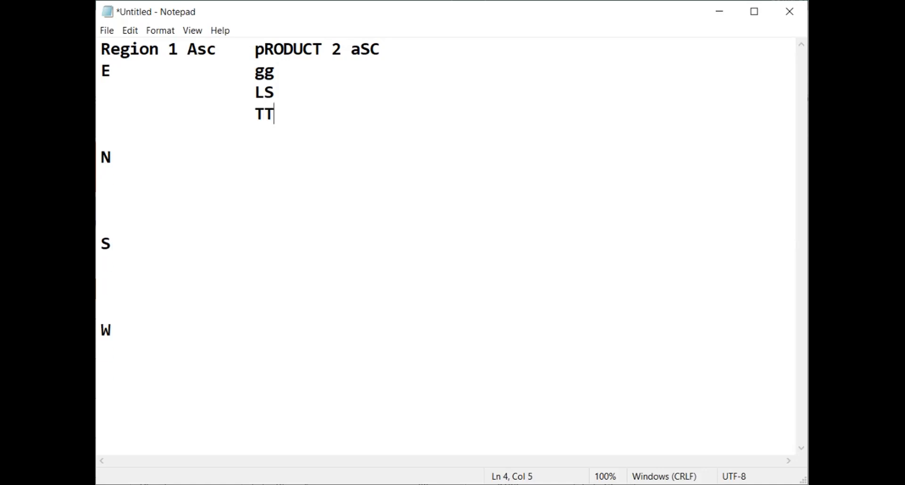
- Copy the gg, LS, TT list and paste it beside N, aligned under the product heading
left_click(254, 71)
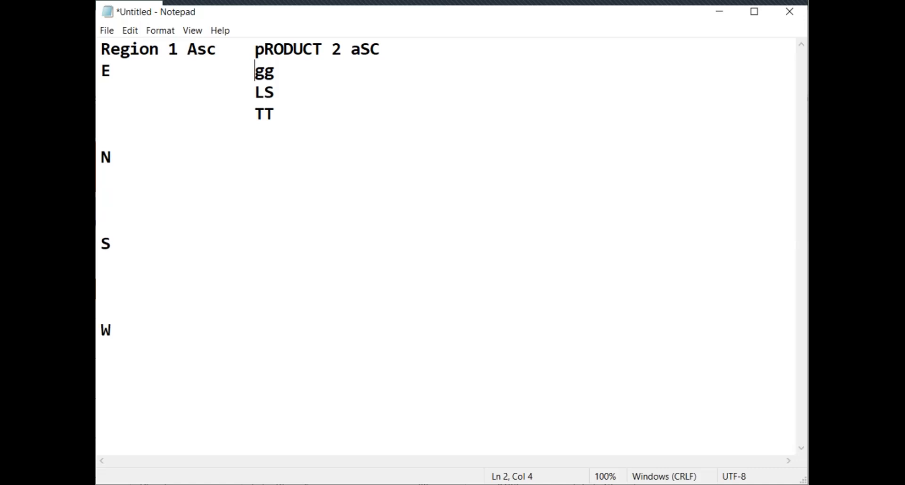
left_click(275, 114, "shift")
key("ctrl+c")
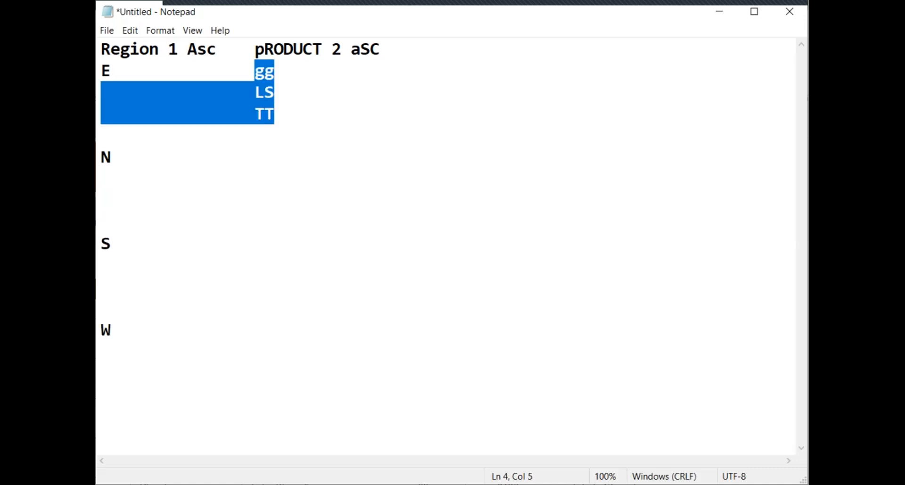
left_click(110, 157)
key("Tab")
key("Tab")
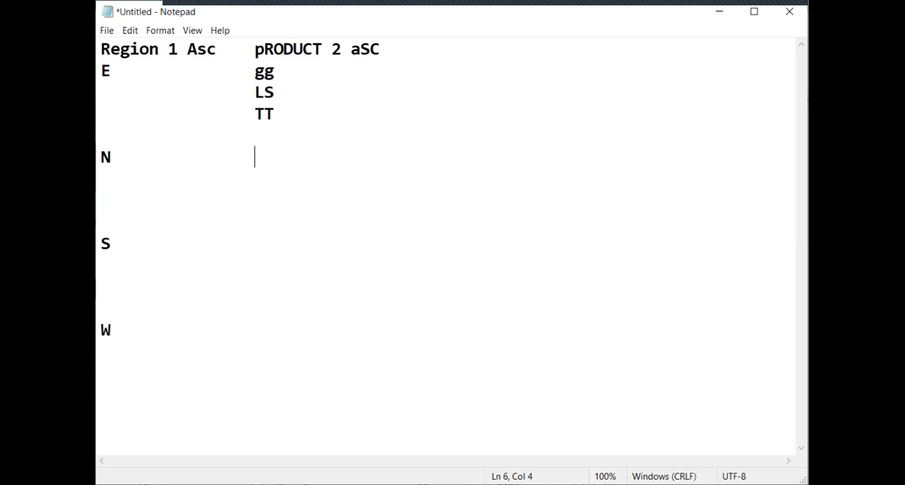
key("ctrl+v")
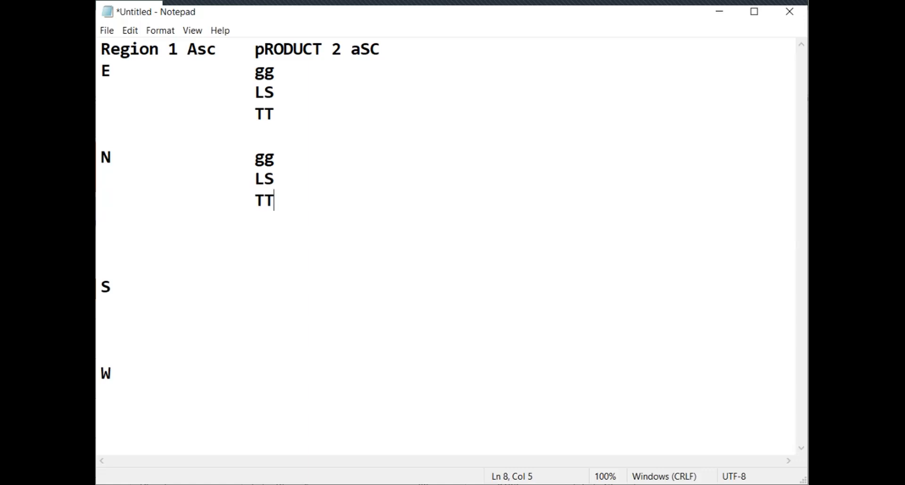
- Paste the same gg, LS, TT list beside S and beside W in the product column
left_click(110, 287)
key("Tab")
key("Tab")
key("ctrl+v")
left_click(111, 417)
key("Tab")
key("Tab")
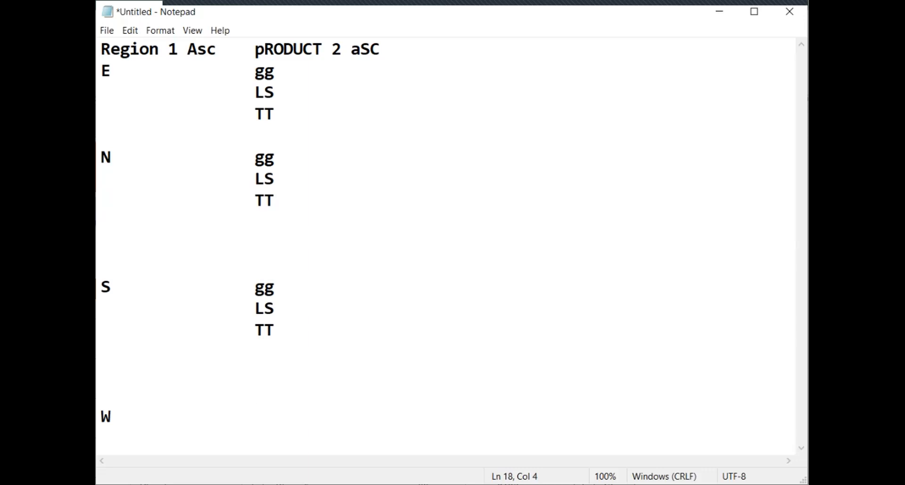
key("ctrl+v")
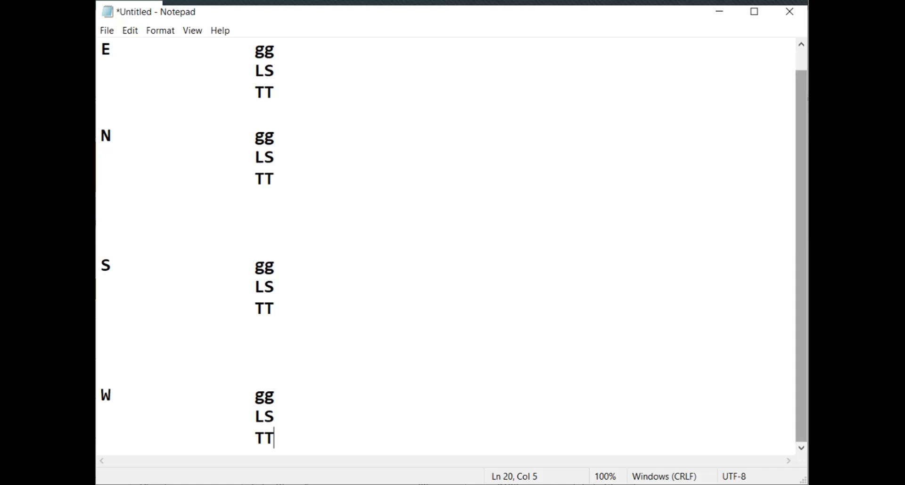
- Review the notes from the heading, close Notepad and return to the Excel workbook
scroll(448, 248, "up", 1)
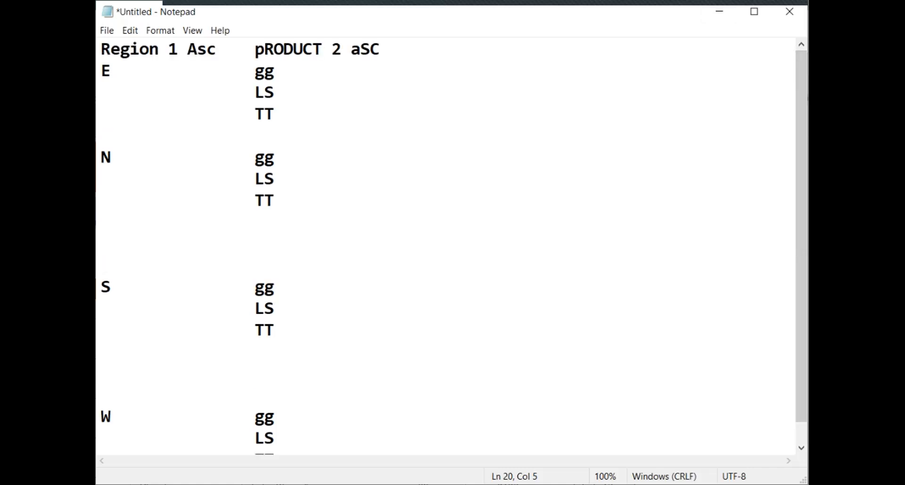
left_click(790, 12)
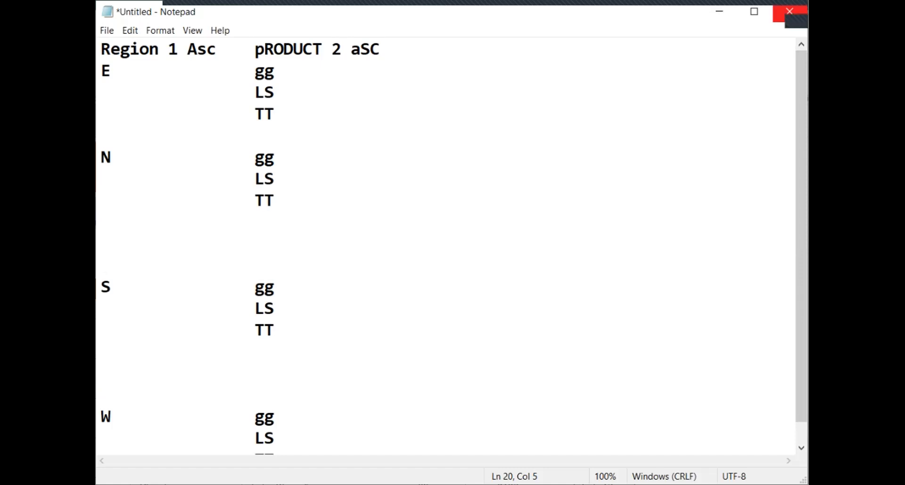
left_click(506, 303)
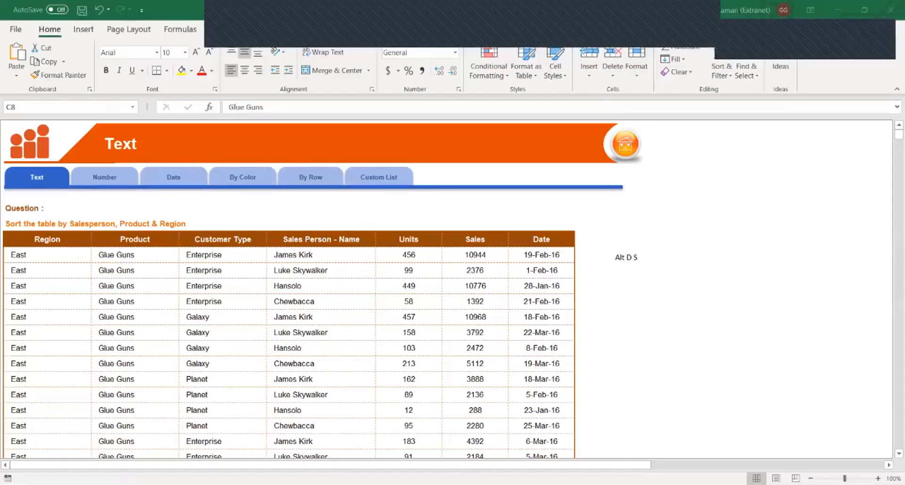
- Go from the Text sheet to the By Color sheet of the workbook
key("F2")
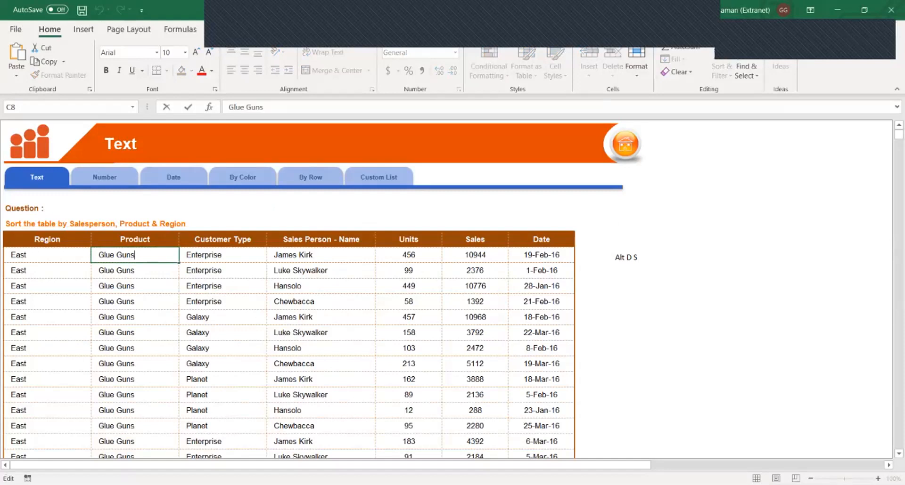
key("ctrl+Page_Down")
key("ctrl+Page_Down")
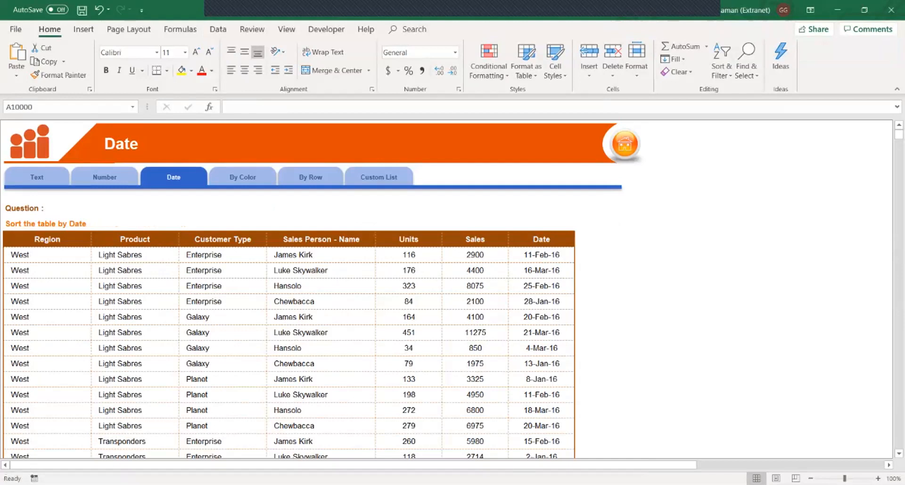
key("ctrl+Page_Down")
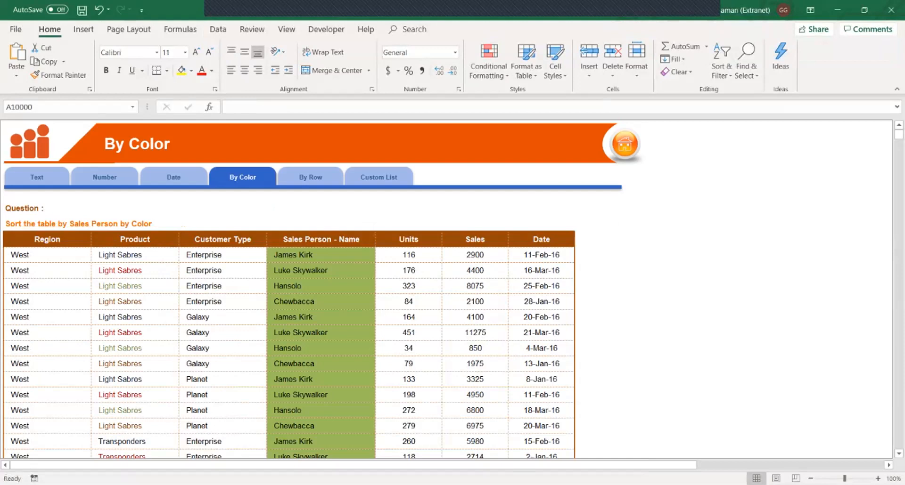
- Open the custom sort from the Region header and choose Sales Person - Name as the sort column
left_click(47, 239)
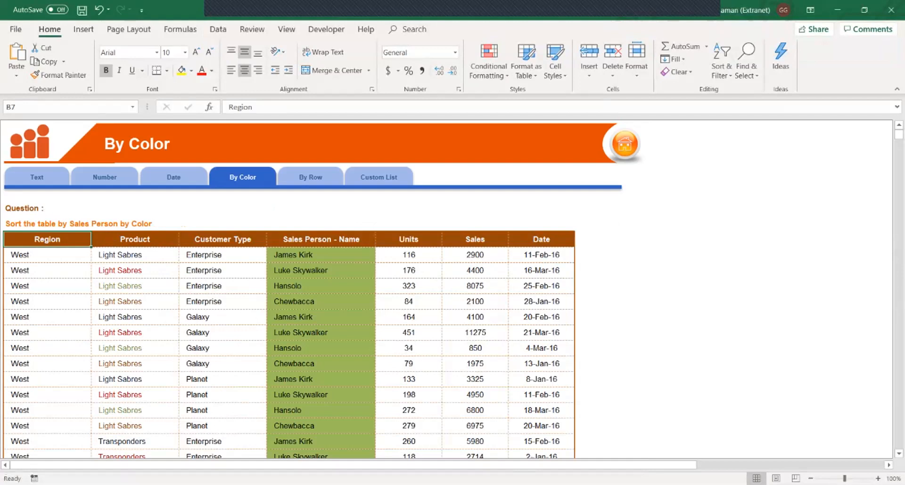
key("alt+a")
key("s")
key("s")
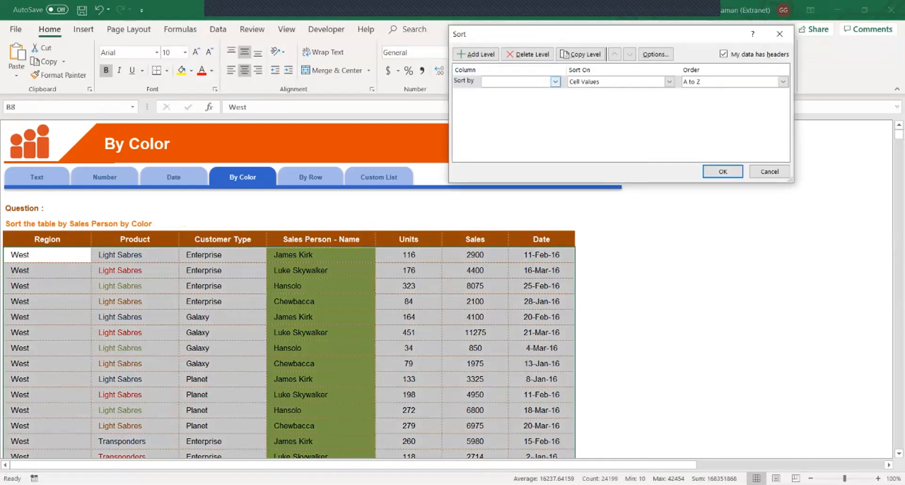
left_click(555, 81)
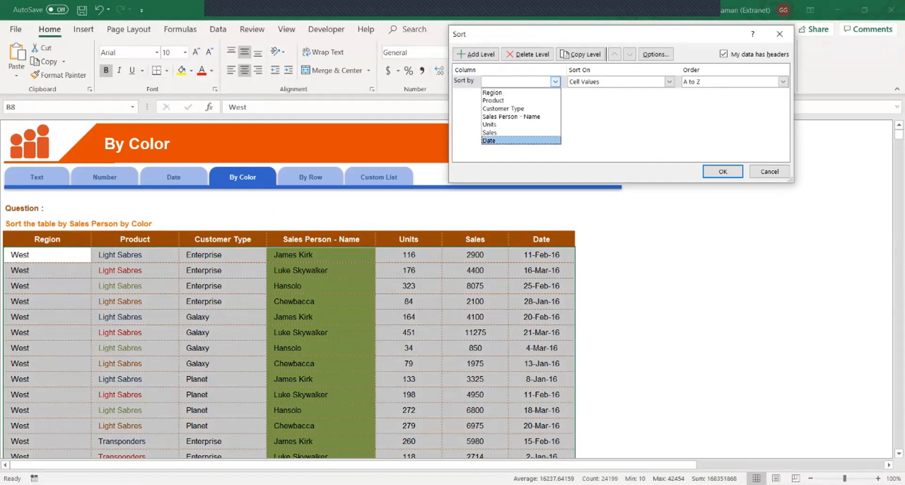
left_click(511, 117)
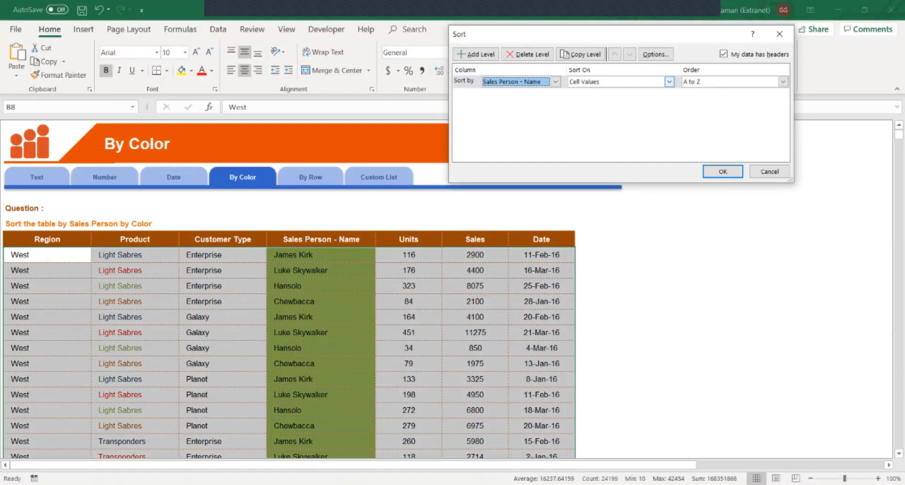
- Sort the table on Cell Color with the purple sales person cells On Top, and check the reordered rows
left_click(670, 81)
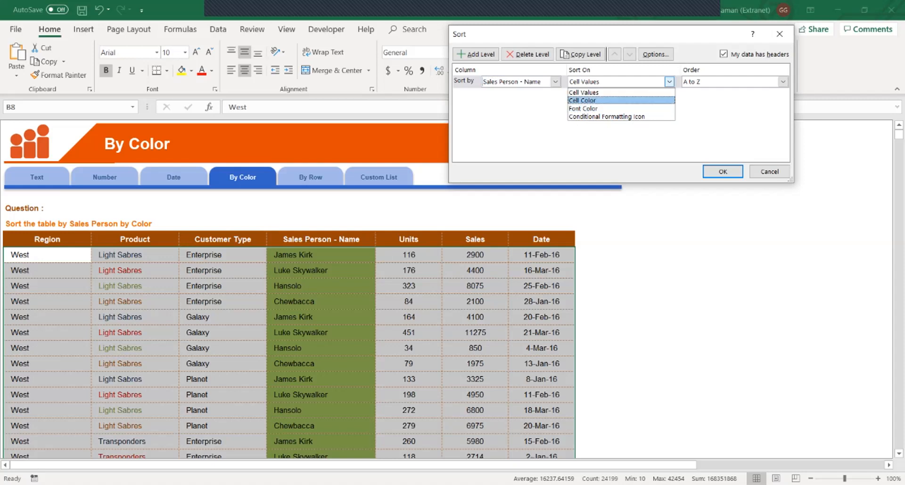
key("Return")
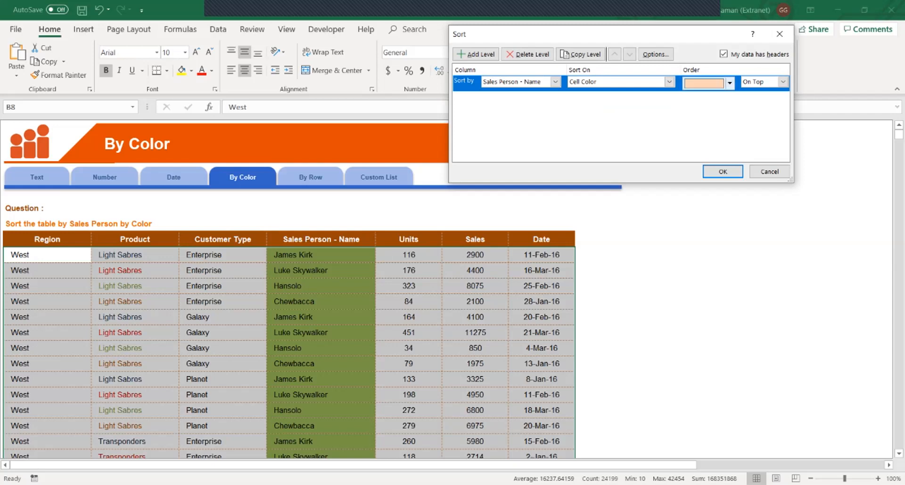
left_click(730, 83)
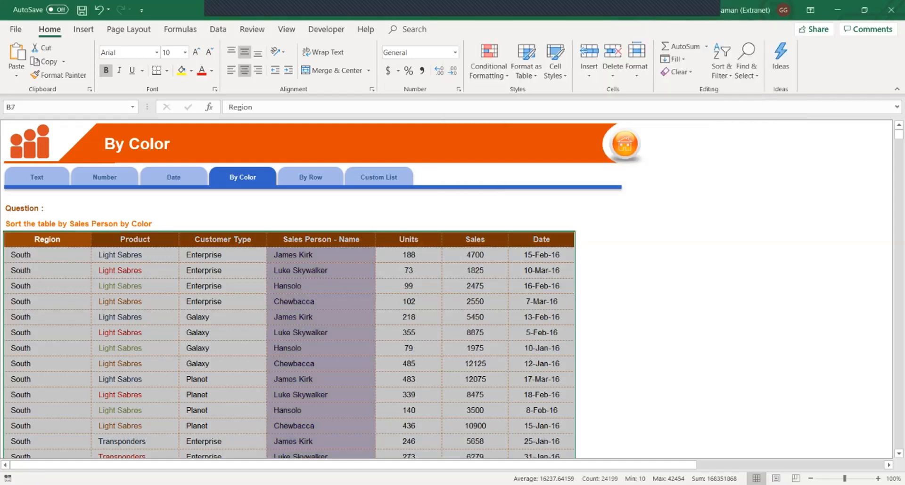
left_click(321, 301)
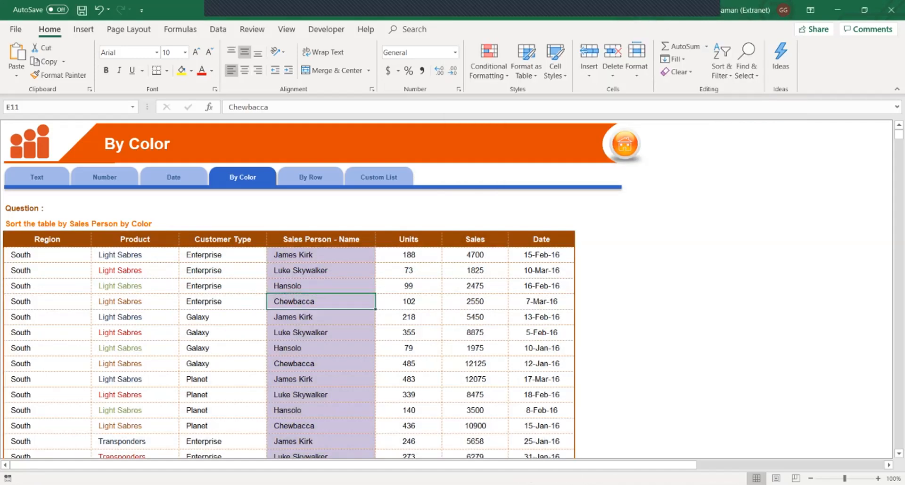
left_click(408, 333)
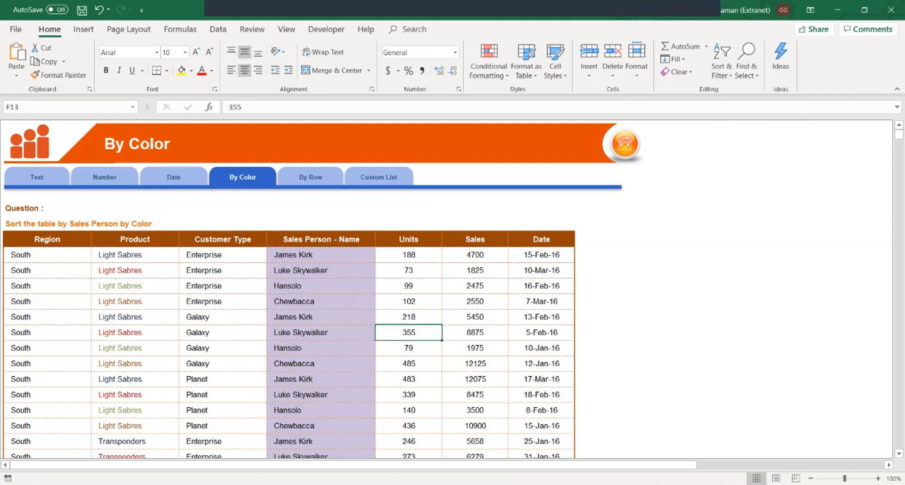
- Select the table from the Region header to its last cell and choose Sales as the custom sort column
left_click(52, 240)
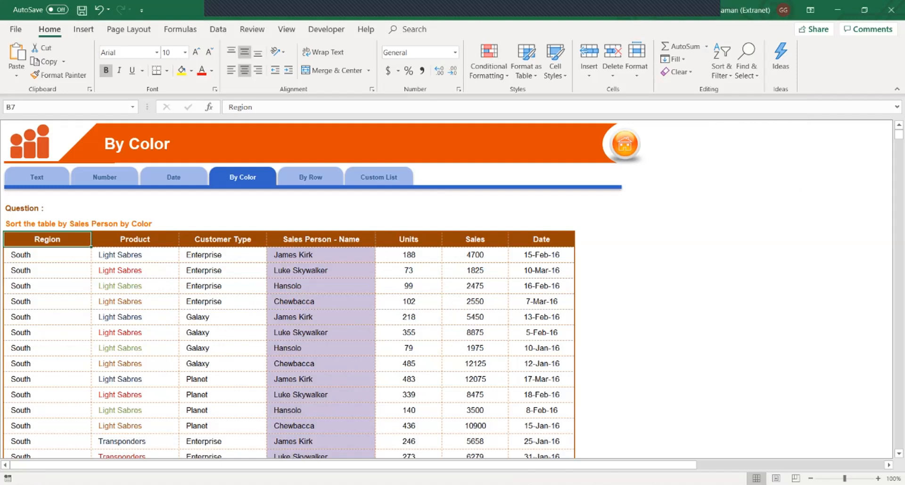
key("ctrl+shift+End")
key("alt")
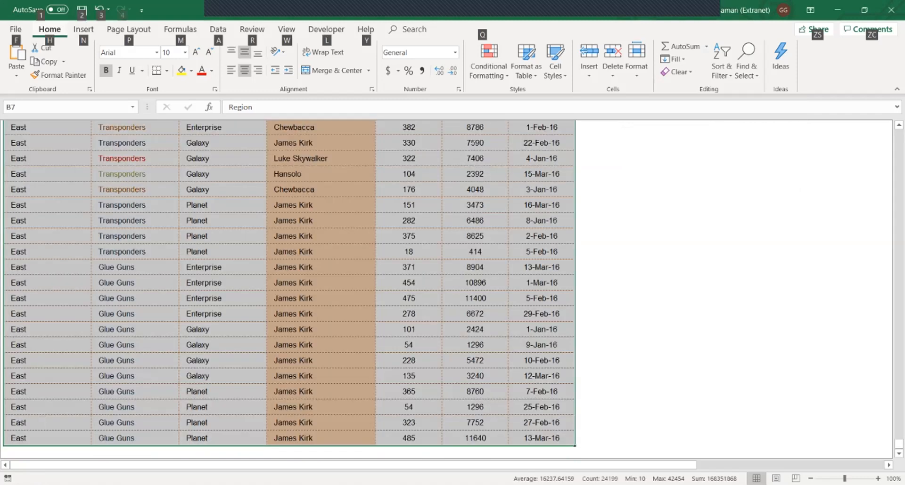
key("a")
key("s")
key("s")
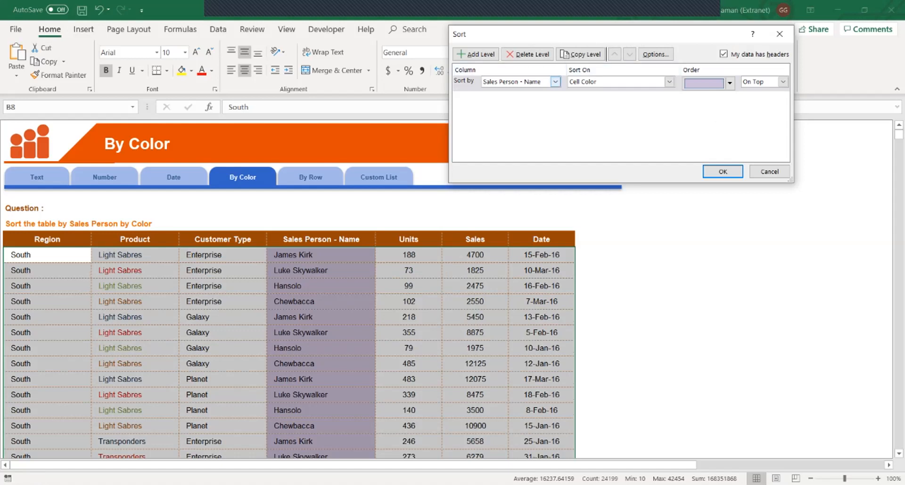
left_click(555, 82)
key("Down")
key("Down")
key("Return")
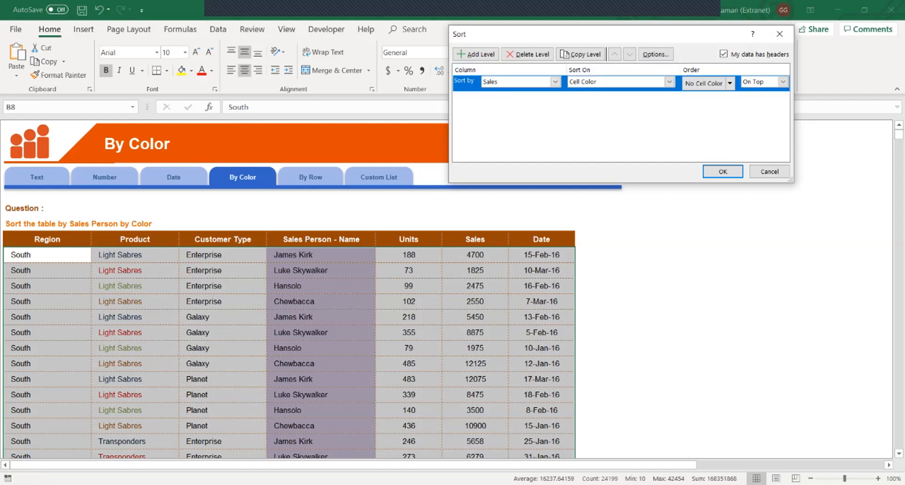
- Sort the table by Sales on Cell Values, Smallest to Largest
left_click(669, 82)
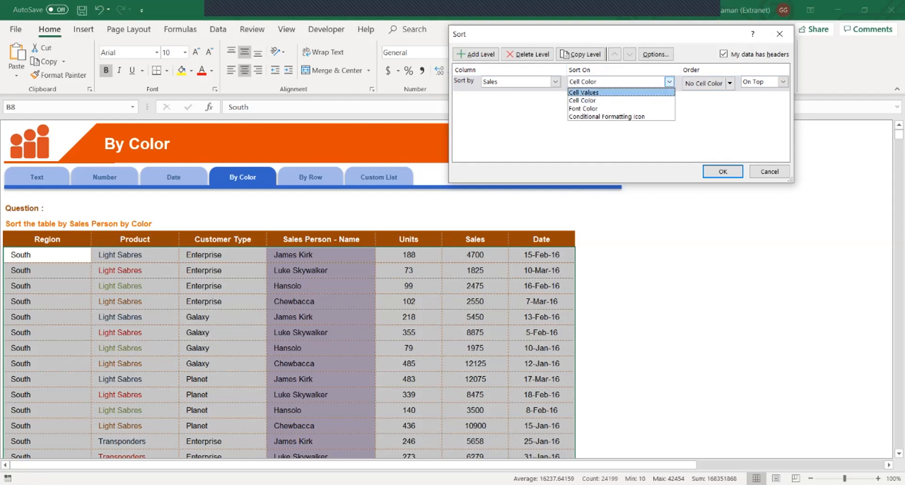
key("Return")
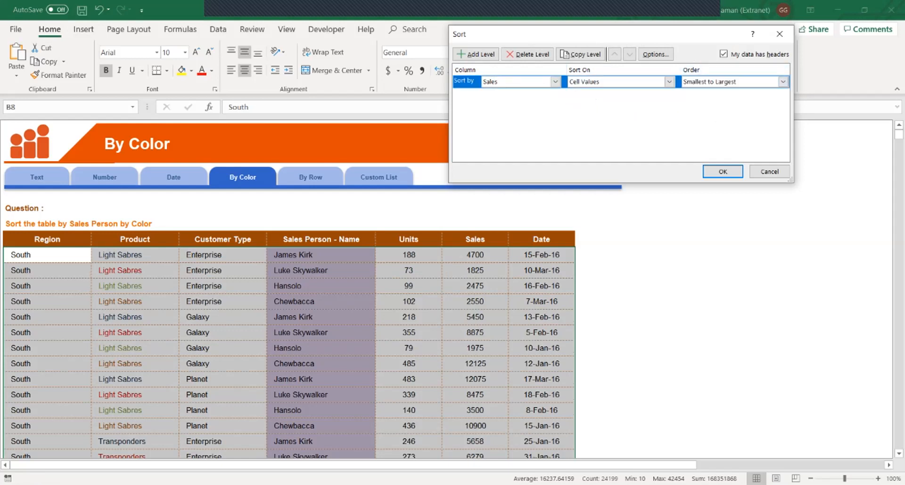
key("Return")
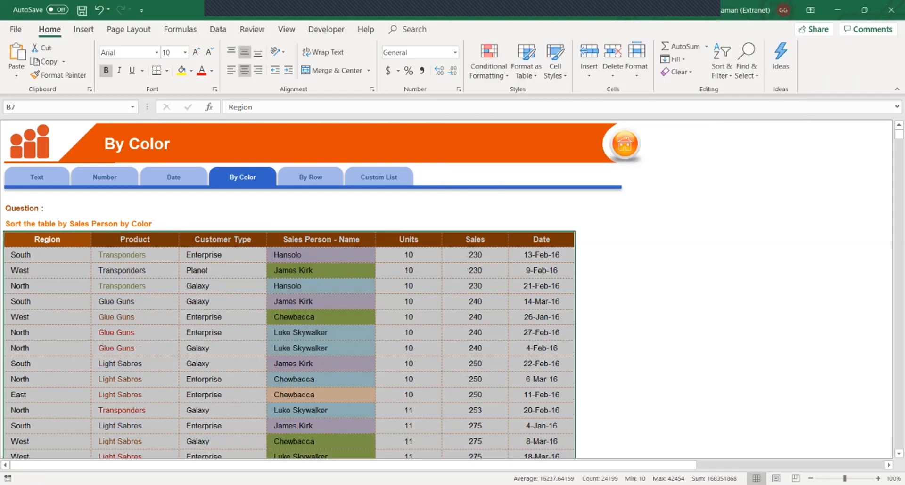
left_click(223, 287)
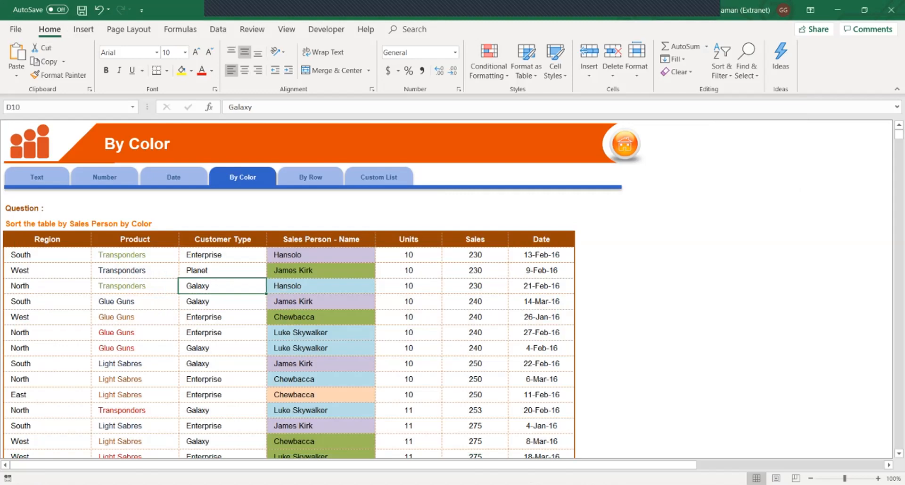
- Reopen the custom sort from the Region header and choose Sales Person - Name as the sort column
left_click(48, 240)
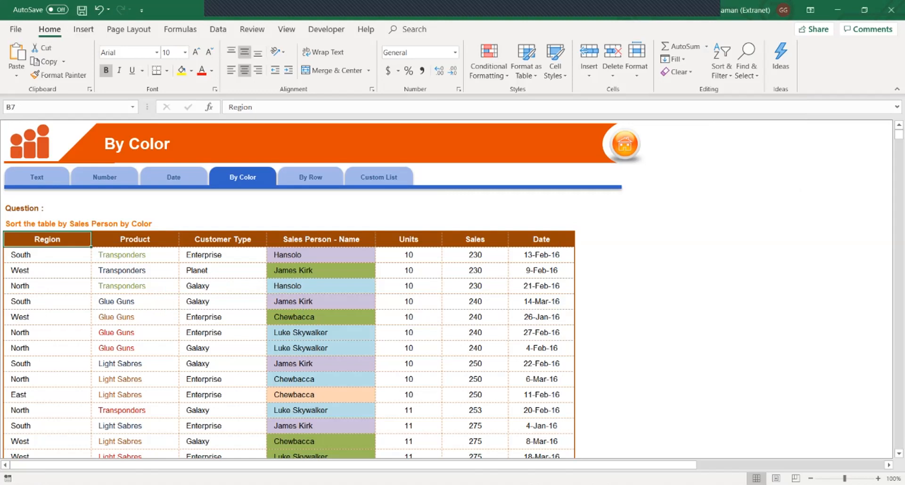
key("alt+d")
key("s")
left_click(556, 82)
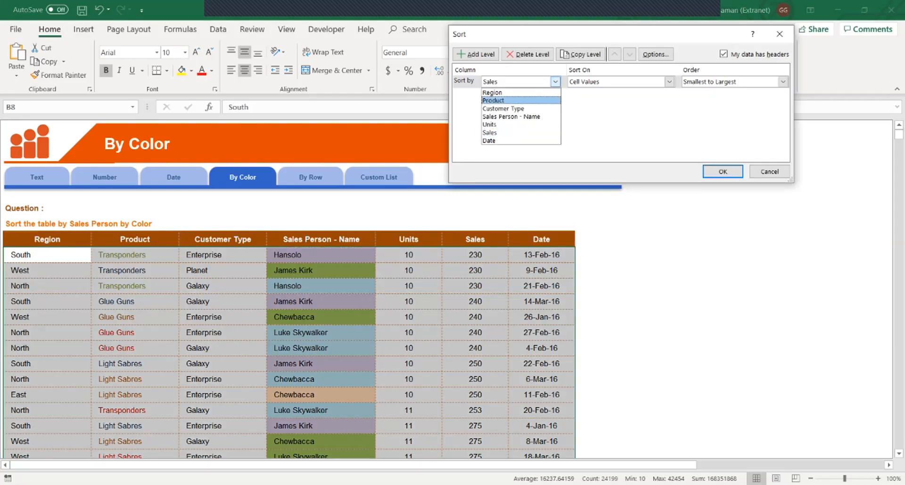
left_click(511, 117)
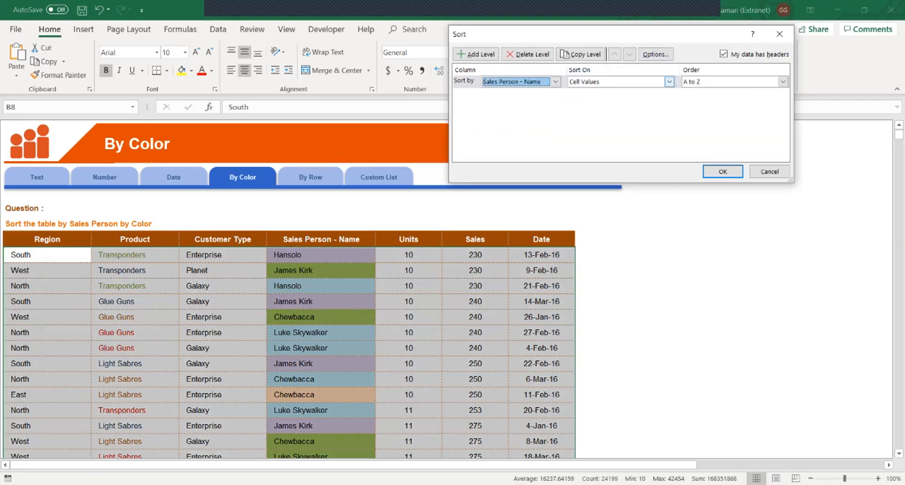
- Sort the table on Cell Color with the green sales person cells On Top
left_click(669, 81)
left_click(584, 100)
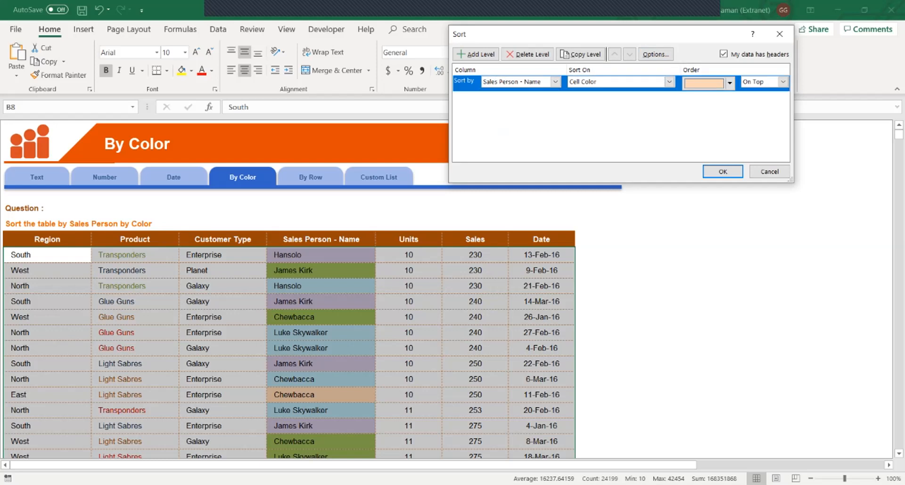
left_click(704, 83)
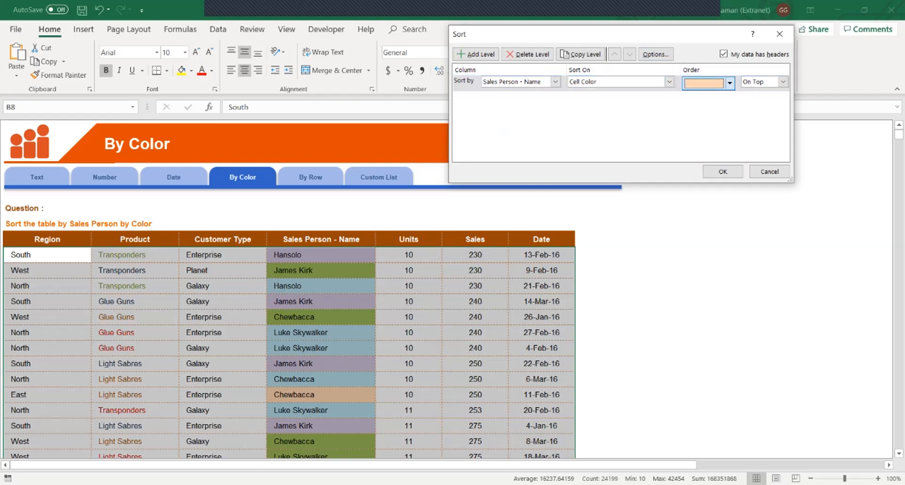
left_click(729, 84)
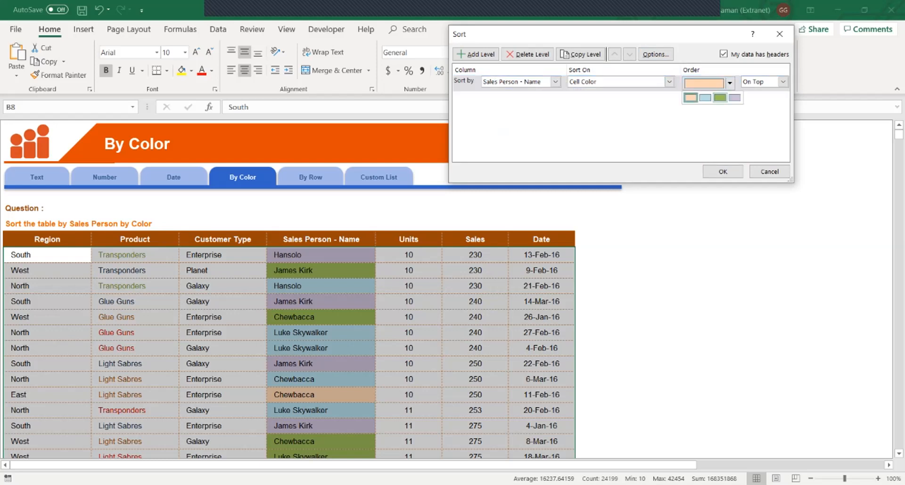
left_click(720, 97)
left_click(723, 172)
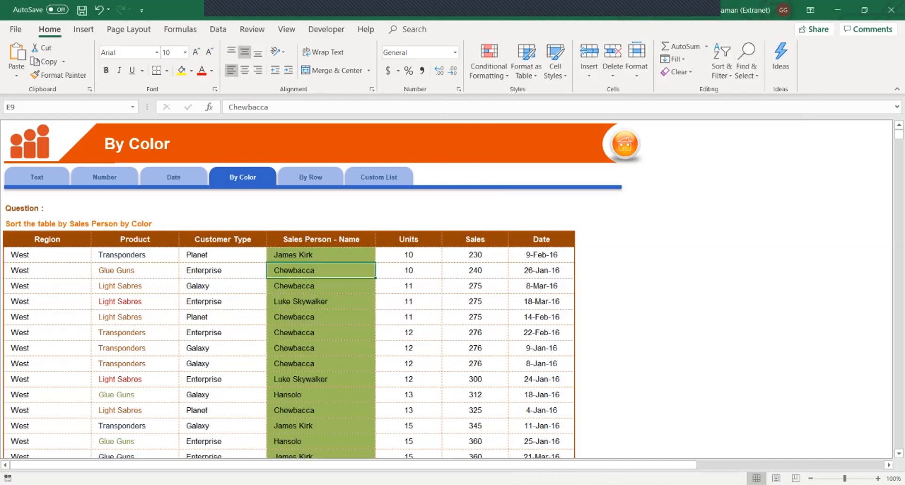
- Examine the color order of the Sales Person - Name column further down the sorted table
key("Page_Down")
key("Page_Down")
key("Page_Down")
key("Page_Down")
key("Page_Down")
key("Page_Down")
key("Page_Down")
key("Page_Down")
key("Page_Down")
key("Page_Down")
key("Page_Down")
key("Page_Down")
key("Page_Down")
key("Page_Down")
key("Page_Down")
key("Page_Down")
key("Page_Down")
key("Page_Down")
key("Page_Down")
key("Page_Down")
key("Page_Down")
key("Page_Down")
key("Page_Down")
key("Page_Down")
key("Page_Down")
key("Page_Down")
key("Page_Down")
key("Page_Down")
key("Page_Down")
key("Page_Down")
key("Page_Down")
key("Page_Down")
key("Page_Down")
key("Page_Down")
key("Page_Down")
key("Page_Down")
key("Page_Down")
key("Page_Down")
key("Page_Down")
key("Page_Down")
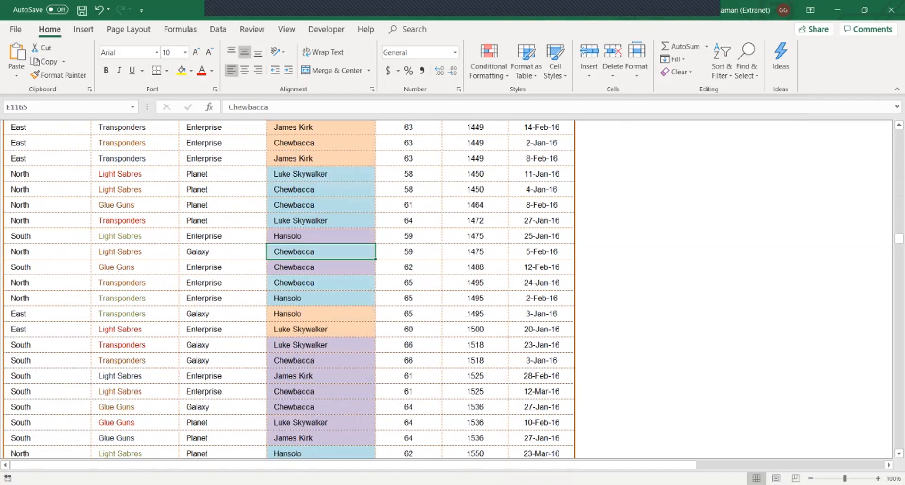
key("Page_Down")
key("Page_Down")
key("Page_Down")
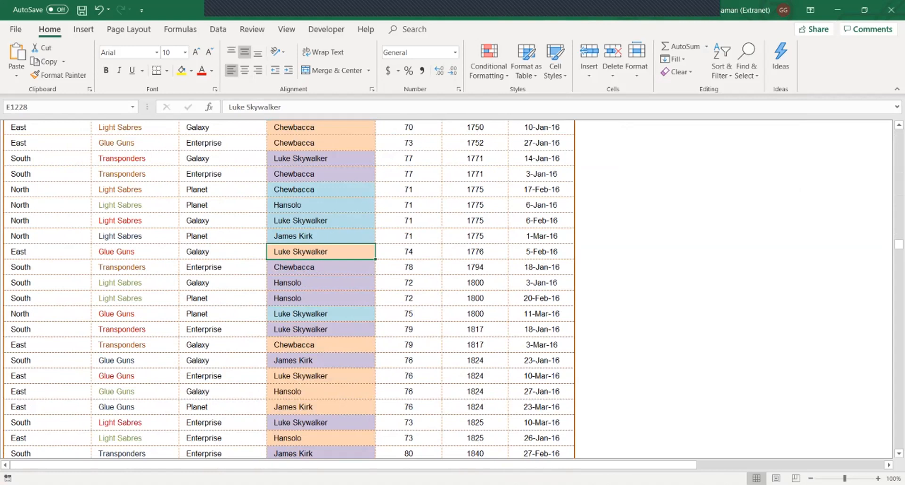
- Return to the Region header and re-sort Sales Person - Name with the green cells On Bottom
key("ctrl+Up")
key("Left")
key("Left")
key("Left")
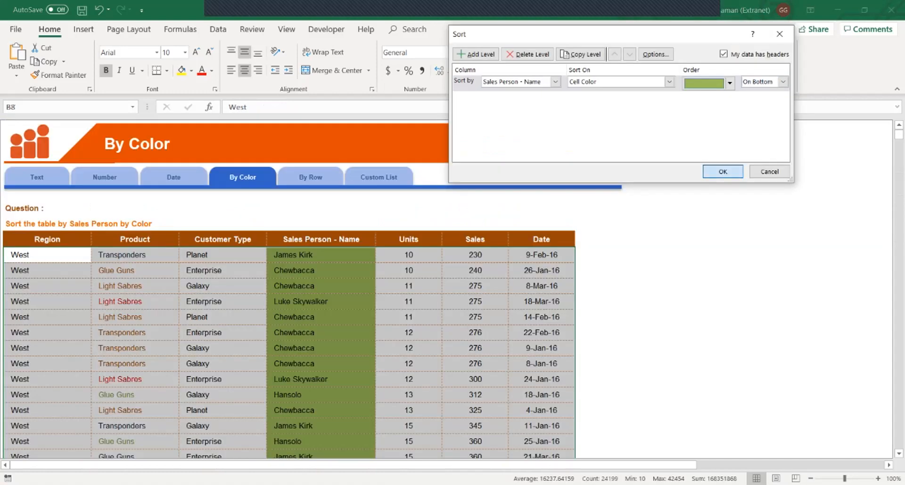
key("Return")
left_click(321, 363)
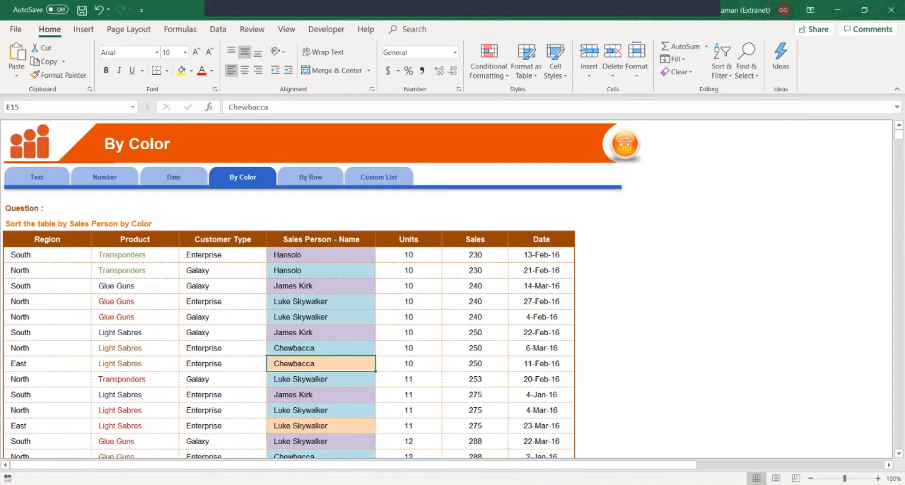
- Check the Sales Person - Name cell colors in the last rows of the table, working upward
key("ctrl+Down")
key("Up")
key("Up")
key("Up")
key("Up")
key("Up")
key("Up")
key("Up")
key("Up")
key("Up")
key("Up")
key("Up")
key("Up")
key("Up")
key("Up")
key("Up")
key("Up")
key("Up")
key("Up")
key("Up")
key("Up")
key("Up")
key("Up")
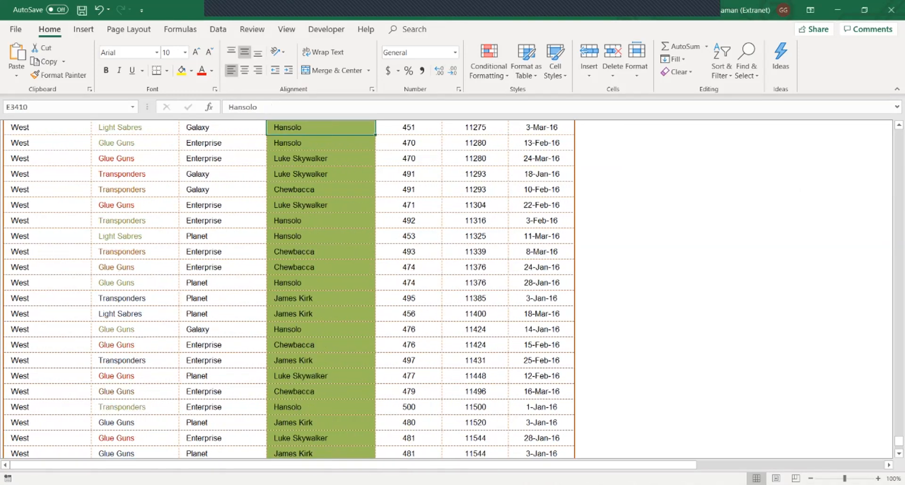
key("Up")
key("Up")
key("Up")
key("Up")
key("Up")
key("Up")
key("Up")
key("Up")
key("Up")
key("Up")
key("Up")
key("Up")
key("Up")
key("Up")
key("Up")
key("Up")
key("Up")
key("Up")
key("Up")
key("Up")
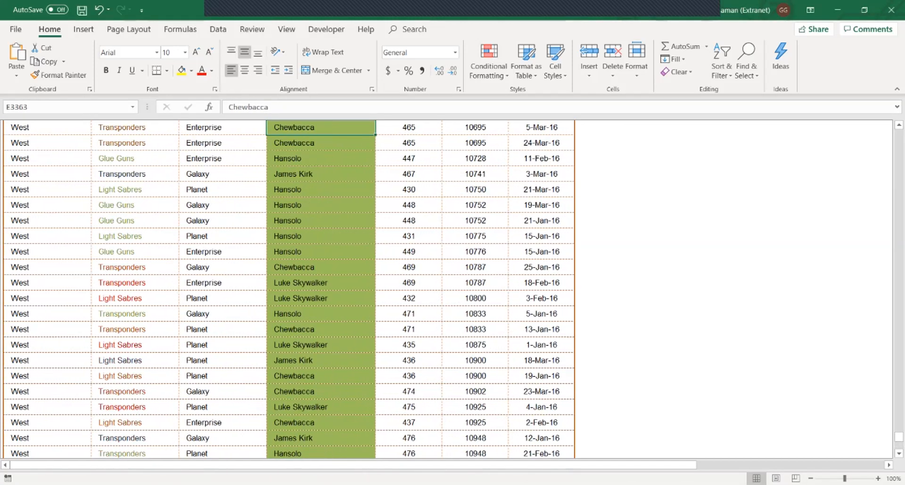
key("Up")
key("Up")
key("Up")
key("Up")
key("Up")
key("Up")
key("Up")
key("Up")
key("Up")
key("Up")
key("Up")
key("Up")
key("Up")
key("Up")
key("Up")
key("Up")
key("Up")
key("Up")
key("Up")
key("Up")
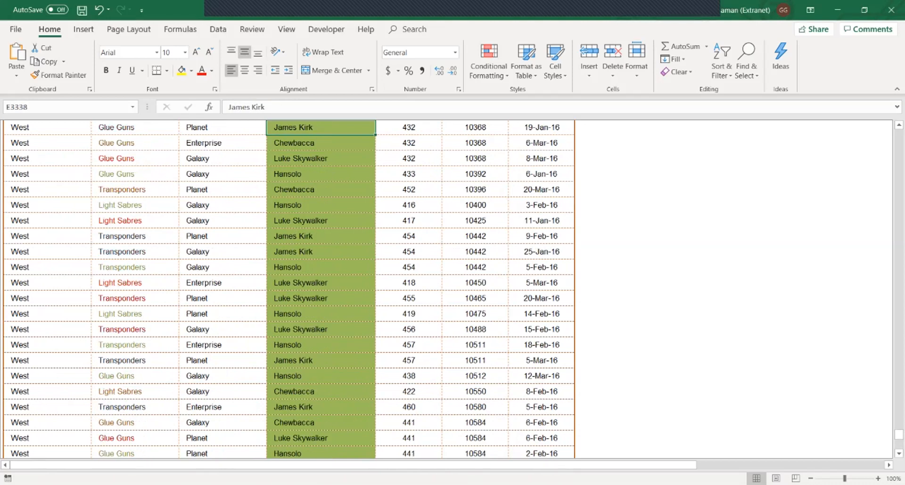
- Open a custom sort on the whole table and copy the green column E level, setting the copy to light orange On Bottom
key("ctrl+a")
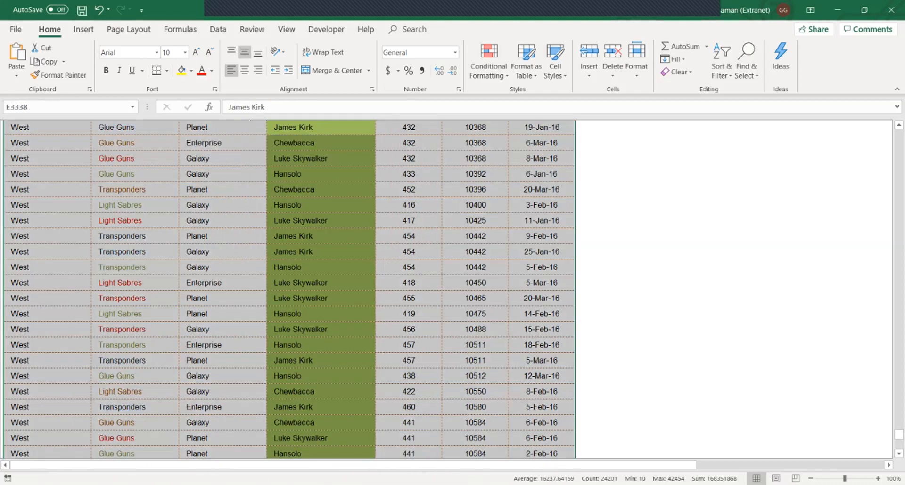
key("alt+d")
key("s")
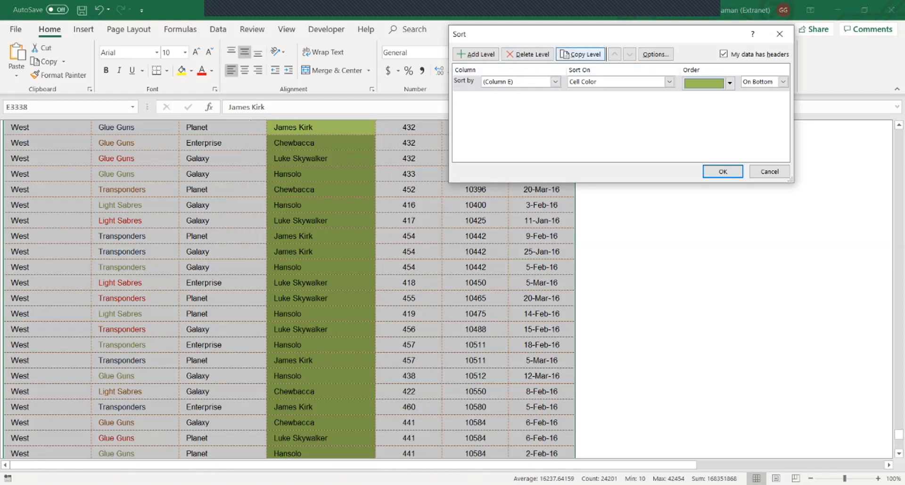
left_click(581, 54)
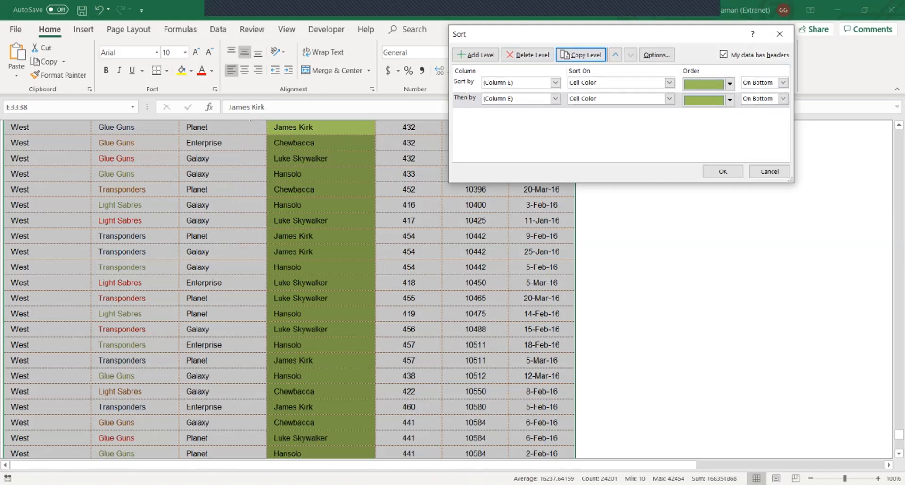
key("alt+Down")
key("Down")
key("Return")
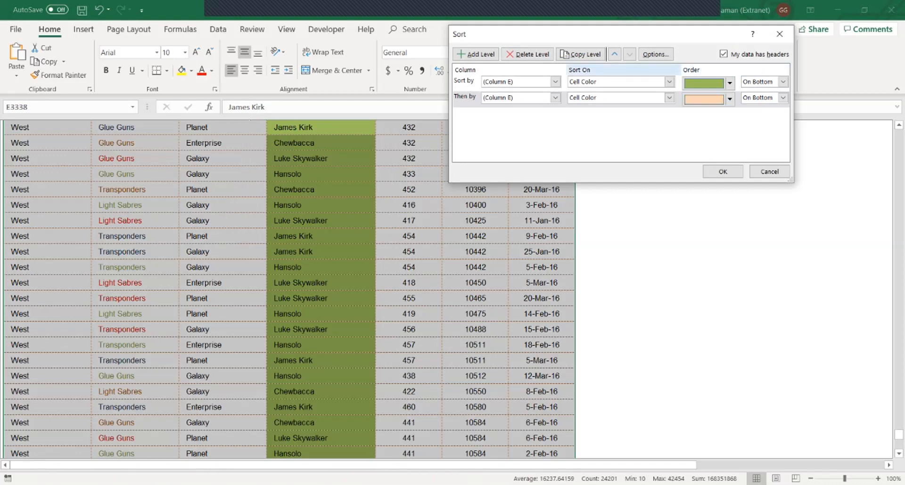
- Copy the light orange sort level and set the new third level's cell color to light blue
key("alt+c")
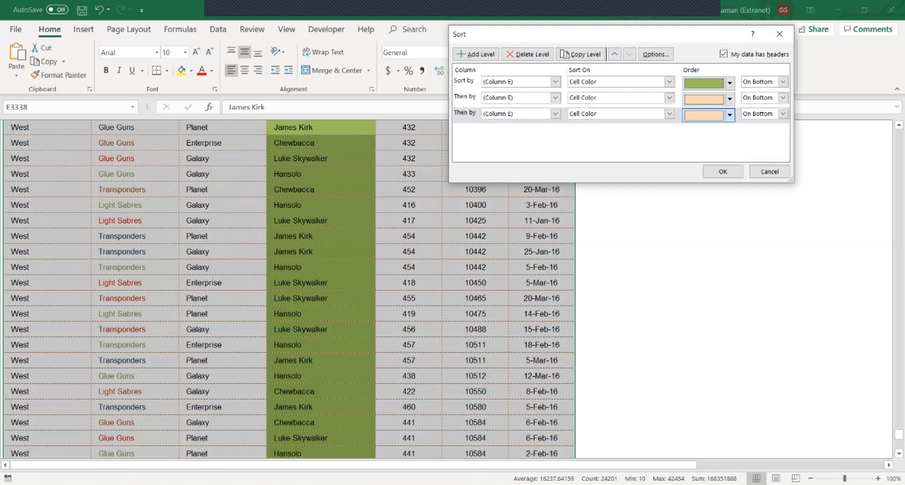
key("alt+Down")
key("Down")
key("Return")
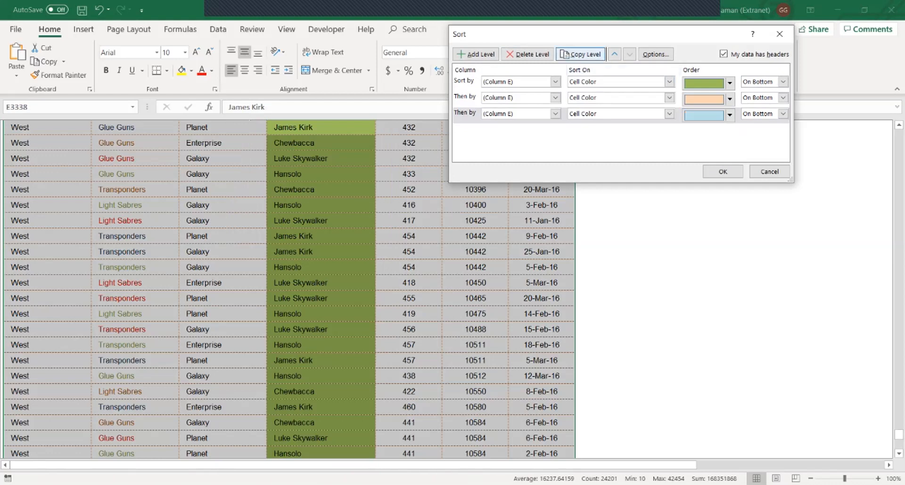
- Add a fourth copied level with purple cell color On Bottom and apply the four-color sort
key("alt+c")
key("alt+Down")
key("Down")
key("Return")
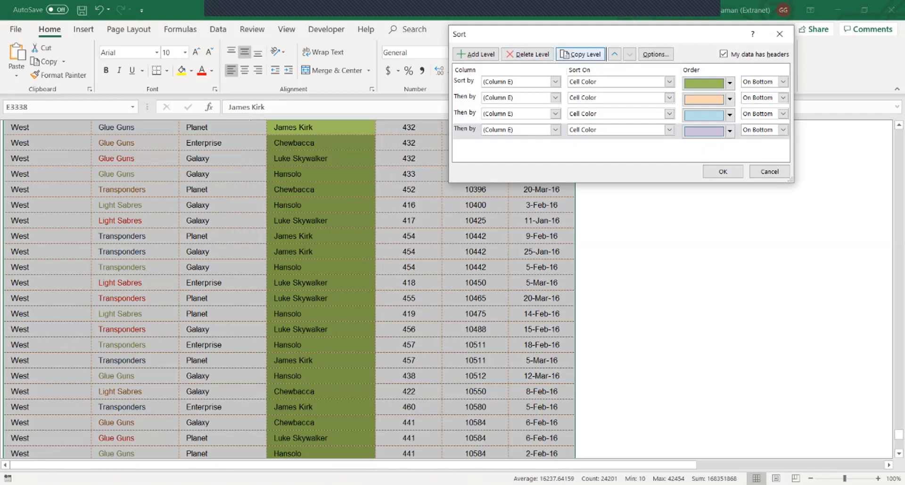
key("Return")
left_click(320, 205)
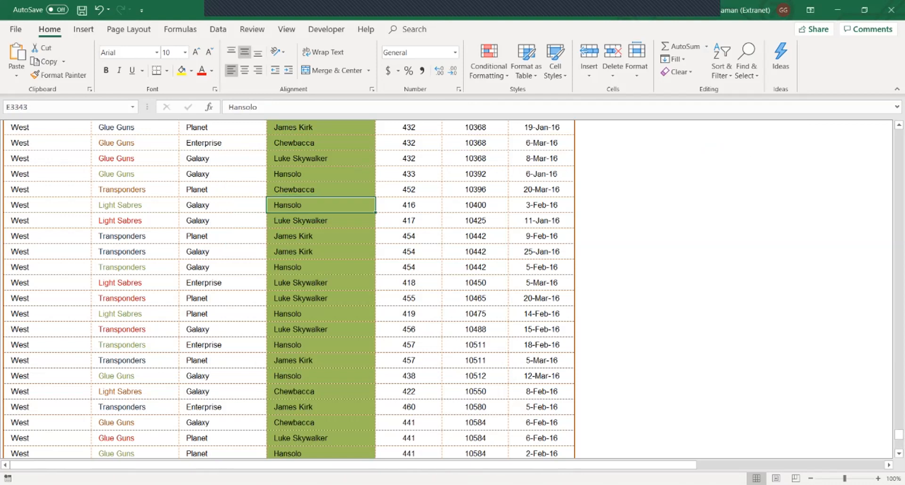
- Examine the order of the Sales Person - Name cell colors from the top of the sorted table downward
key("ctrl+Up")
key("Down")
key("Down")
key("Down")
key("Down")
key("Down")
key("Down")
key("Down")
key("Down")
key("Down")
key("Down")
key("Down")
key("Down")
key("Down")
key("Down")
key("Down")
key("Down")
key("Down")
key("Down")
key("Down")
key("Down")
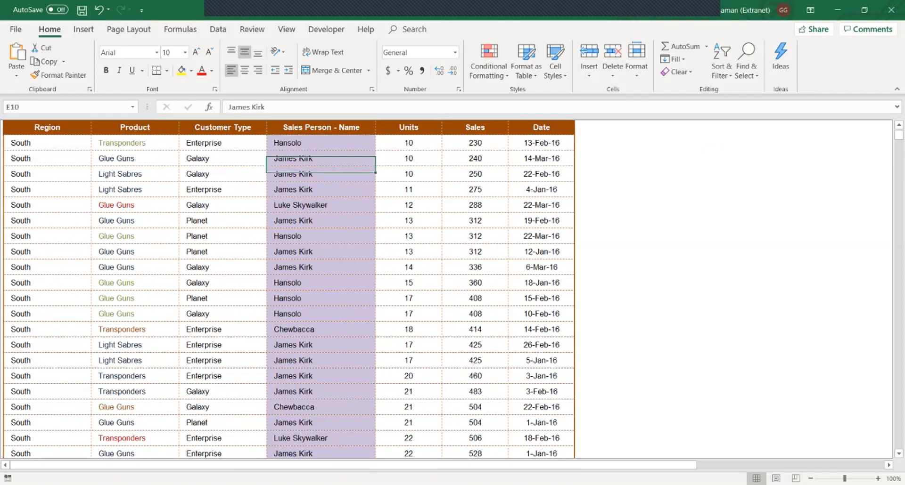
key("Down")
key("Down")
key("Down")
key("Down")
key("Down")
key("Down")
key("Down")
key("Down")
key("Down")
key("Down")
key("Down")
key("Down")
key("Down")
key("Down")
key("Down")
key("Down")
key("Down")
key("Down")
key("Down")
key("Down")
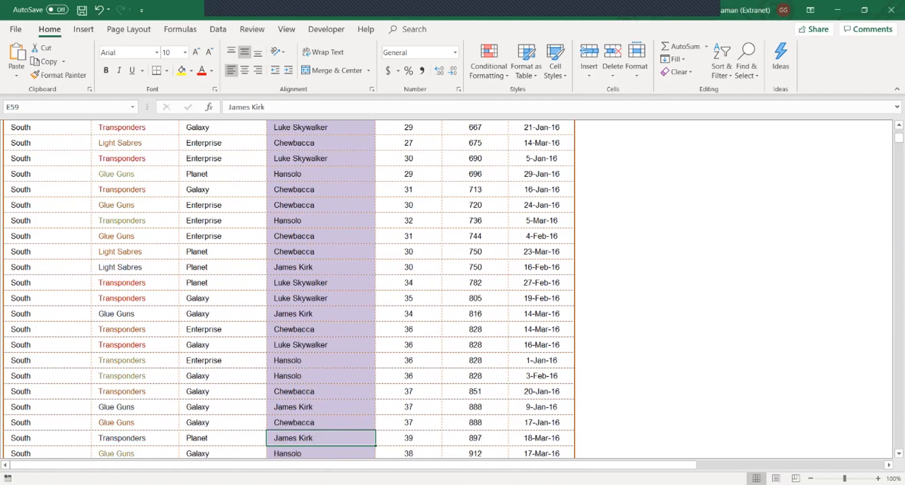
key("Down")
key("Down")
key("Down")
key("Down")
key("Down")
key("Down")
key("Down")
key("Down")
key("Down")
key("Down")
key("Down")
key("Down")
key("Down")
key("Down")
key("Down")
key("Down")
key("Down")
key("Down")
key("Down")
key("Down")
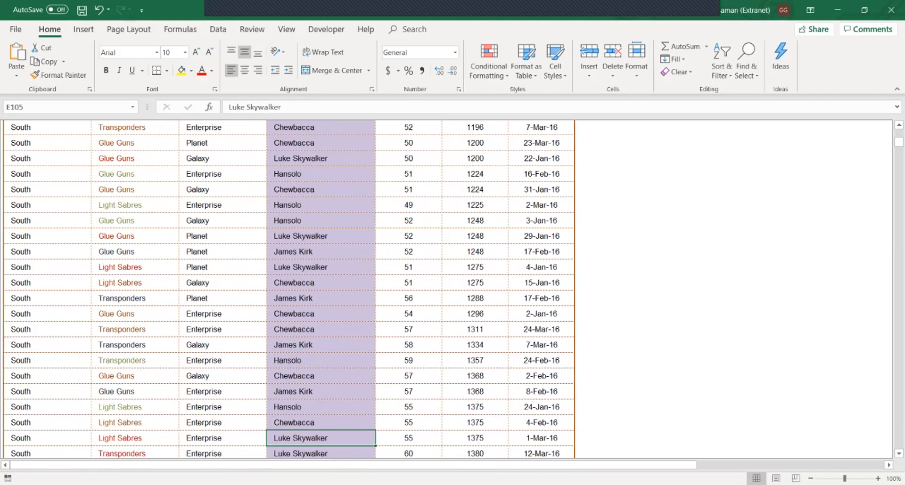
key("Down")
key("Down")
key("Down")
key("Down")
key("Down")
key("Down")
key("Down")
key("Down")
key("Down")
key("Down")
key("Down")
key("Down")
key("Down")
key("Down")
key("Down")
key("Down")
key("Down")
key("Down")
key("Down")
key("Down")
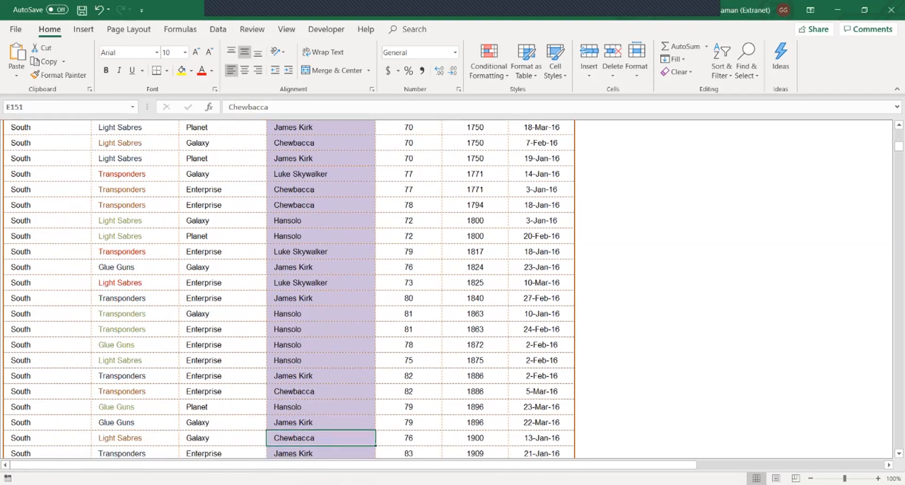
key("Down")
key("Down")
key("Down")
key("Down")
key("Down")
key("Down")
key("Down")
key("Down")
key("Down")
key("Down")
key("Down")
key("Down")
key("Down")
key("Down")
key("Down")
key("Down")
key("Down")
key("Down")
key("Down")
key("Down")
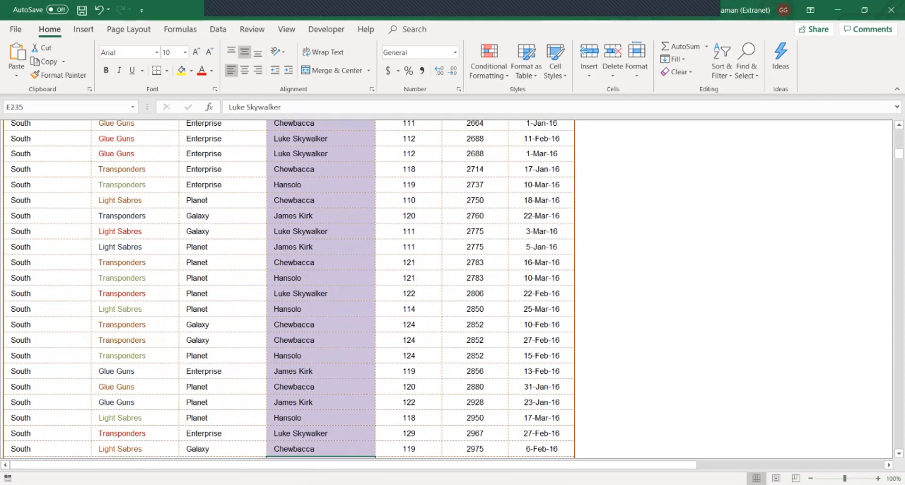
key("Down")
key("Down")
key("Down")
key("Down")
key("Down")
key("Down")
key("Down")
key("Down")
key("Down")
key("Down")
key("Down")
key("Down")
key("Down")
key("Down")
key("Down")
key("Down")
key("Down")
key("Down")
key("Down")
key("Down")
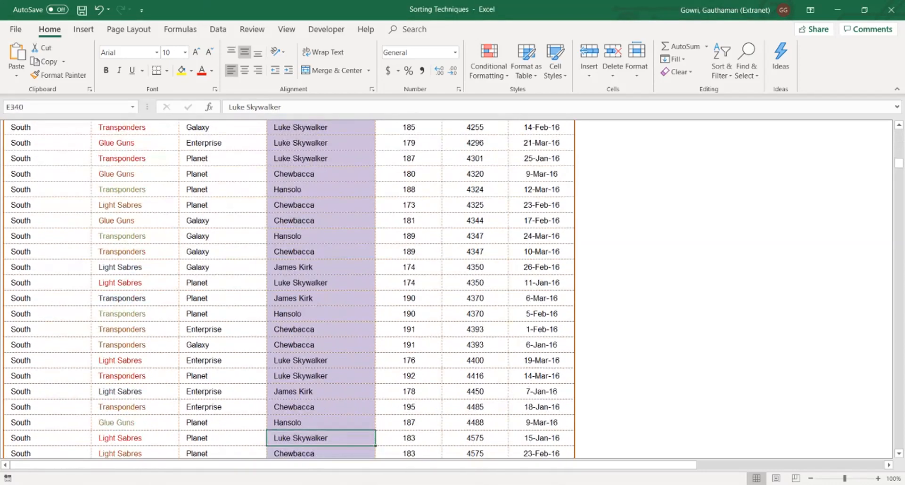
key("Down")
key("Down")
key("Down")
key("Down")
key("Down")
key("Down")
key("Down")
key("Down")
key("Down")
key("Down")
key("Down")
key("Down")
key("Down")
key("Down")
key("Down")
key("Down")
key("Down")
key("Down")
key("Down")
key("Down")
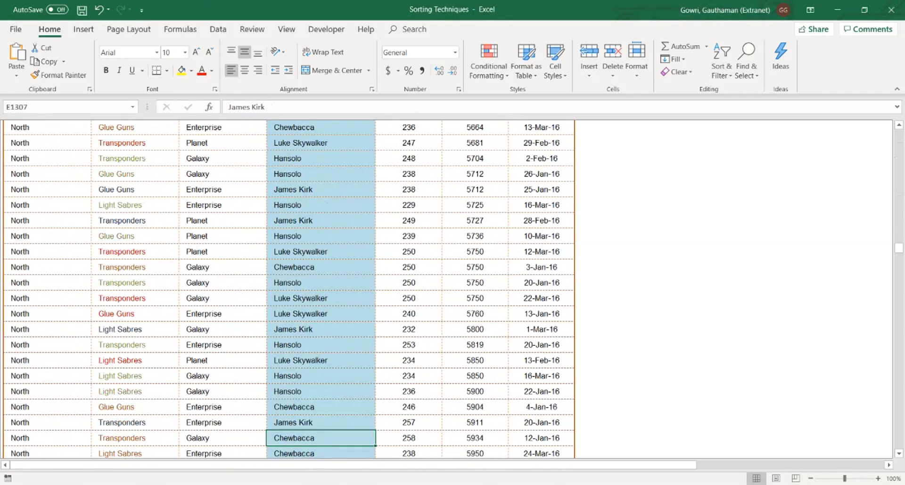
- Examine the remaining Sales Person - Name color blocks through the North, East and West rows, and return to the start of the sheet
key("Down")
key("Down")
key("Down")
key("Down")
key("Down")
key("Down")
key("Down")
key("Down")
key("Down")
key("Down")
key("Down")
key("Down")
key("Down")
key("Down")
key("Page_Down")
key("Page_Down")
key("Page_Down")
key("Page_Down")
key("Page_Down")
key("Page_Down")
key("Page_Down")
key("Page_Down")
key("Page_Down")
key("Page_Down")
key("Page_Down")
key("Page_Down")
key("Page_Down")
key("Page_Down")
key("Page_Down")
key("Page_Down")
key("Page_Down")
key("Page_Down")
key("Page_Down")
key("Page_Down")
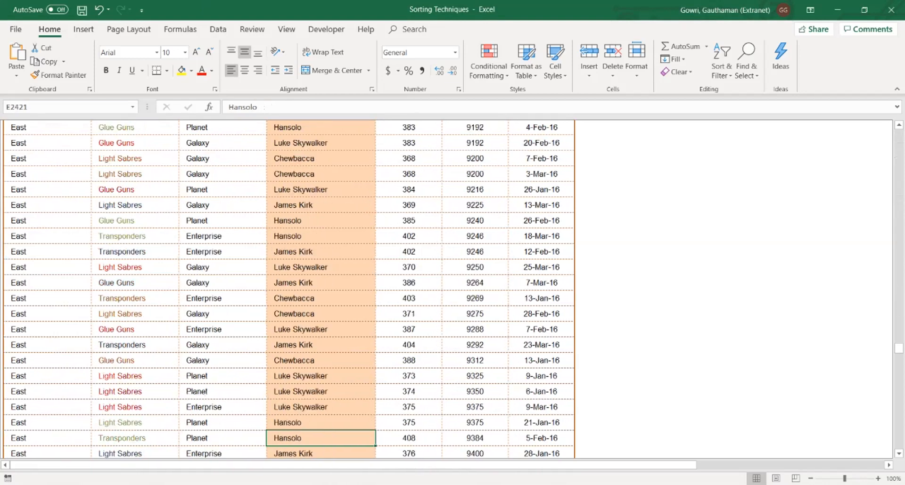
key("Page_Down")
key("Page_Down")
key("Page_Down")
key("Page_Down")
key("Page_Down")
key("Page_Down")
key("Page_Down")
key("Page_Down")
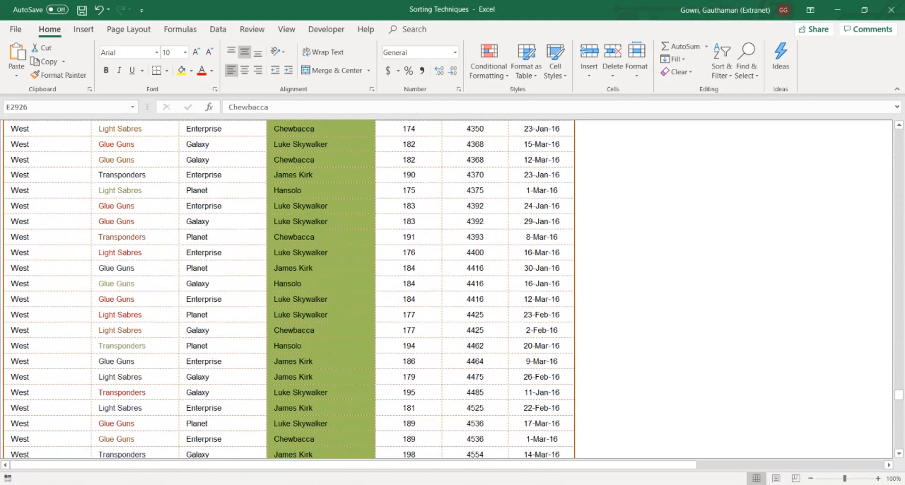
key("Page_Down")
key("Page_Down")
key("Page_Down")
key("Page_Down")
key("Page_Down")
key("Page_Down")
key("Page_Down")
key("Page_Down")
key("Page_Down")
key("Page_Down")
key("Page_Down")
key("Page_Down")
key("Page_Down")
key("Page_Down")
key("Page_Down")
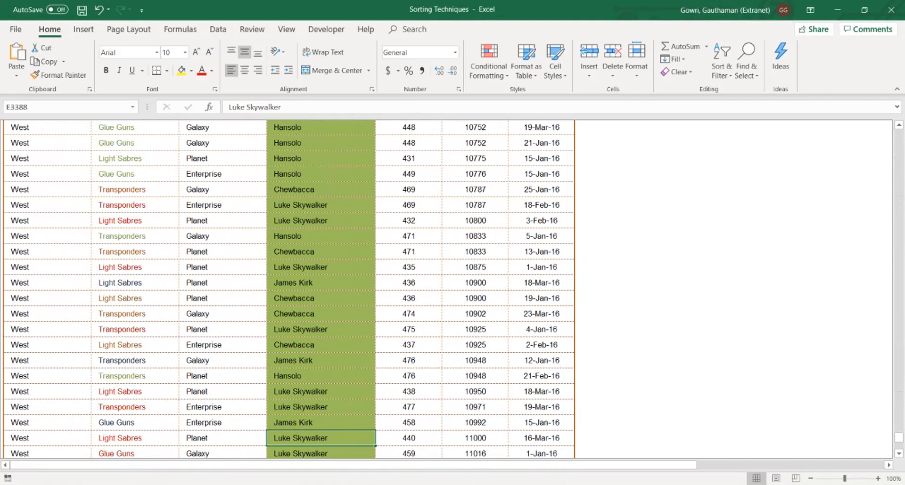
key("ctrl+Home")
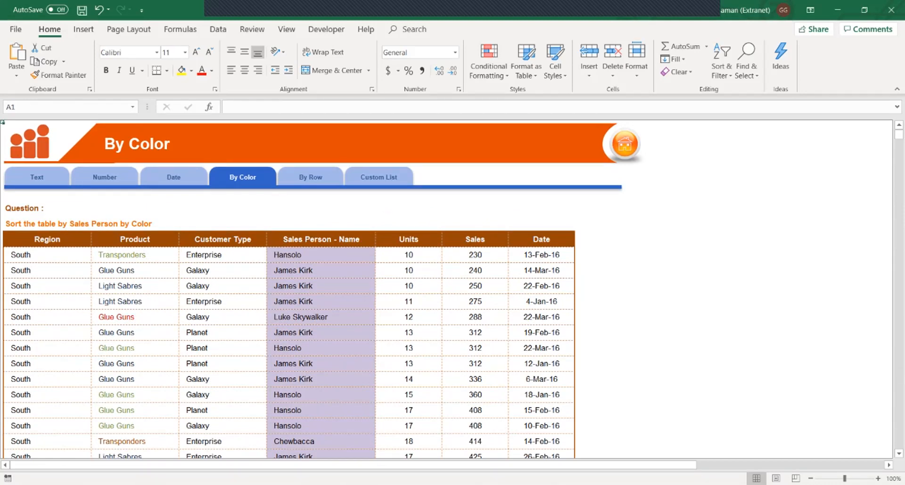
- Switch to the By Row sheet and examine the order of the year headers in row 7
key("ctrl+Page_Down")
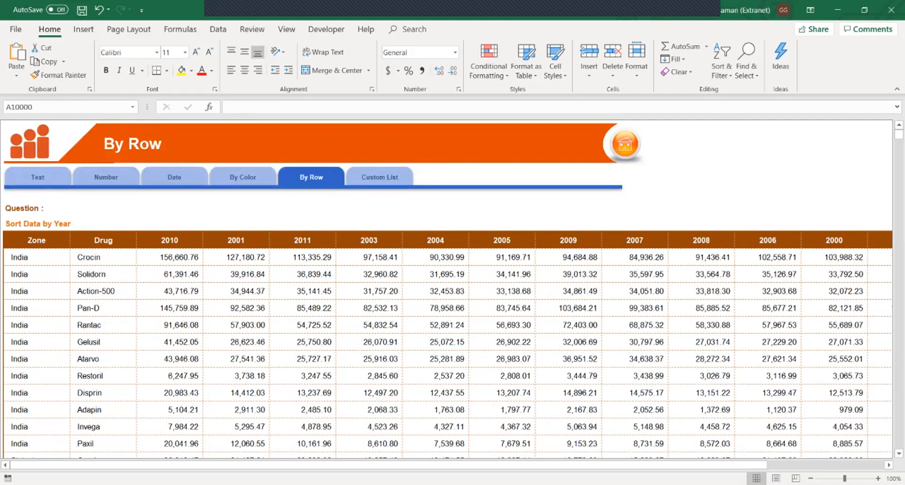
left_click(103, 257)
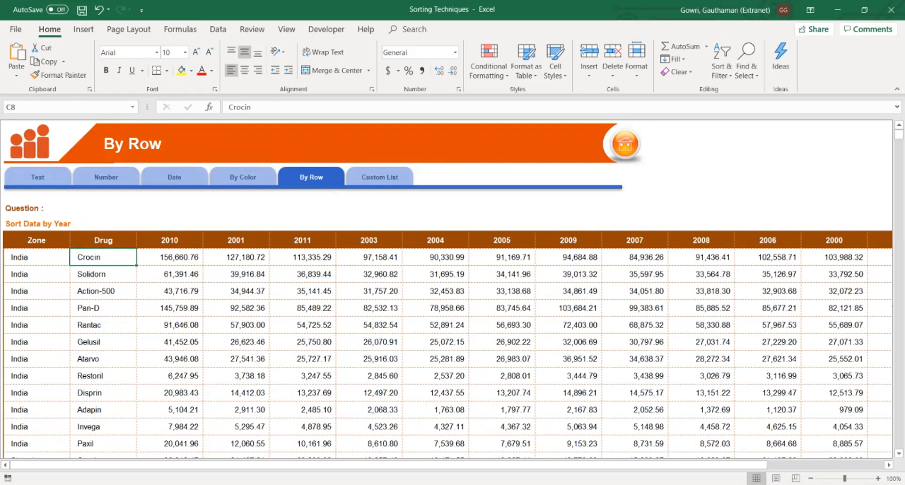
left_click(170, 257)
left_click(170, 241)
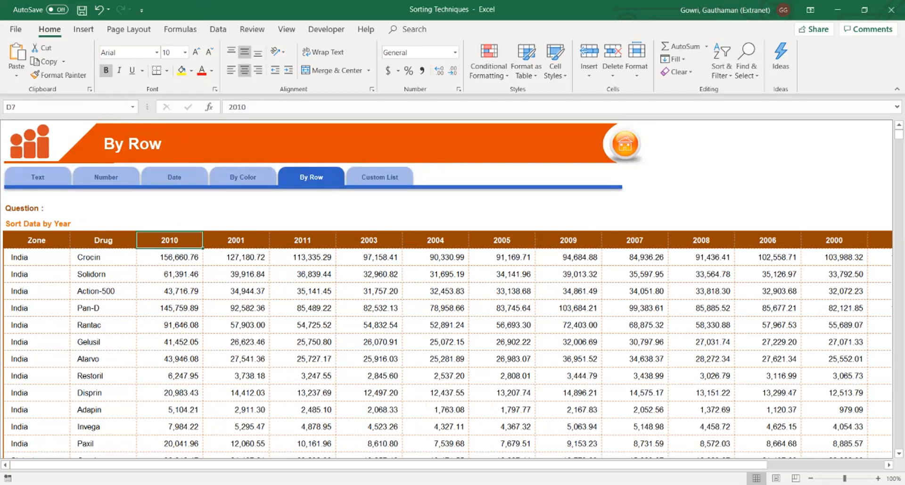
key("Right")
key("Right")
key("Right")
key("Right")
key("Right")
key("Right")
key("Right")
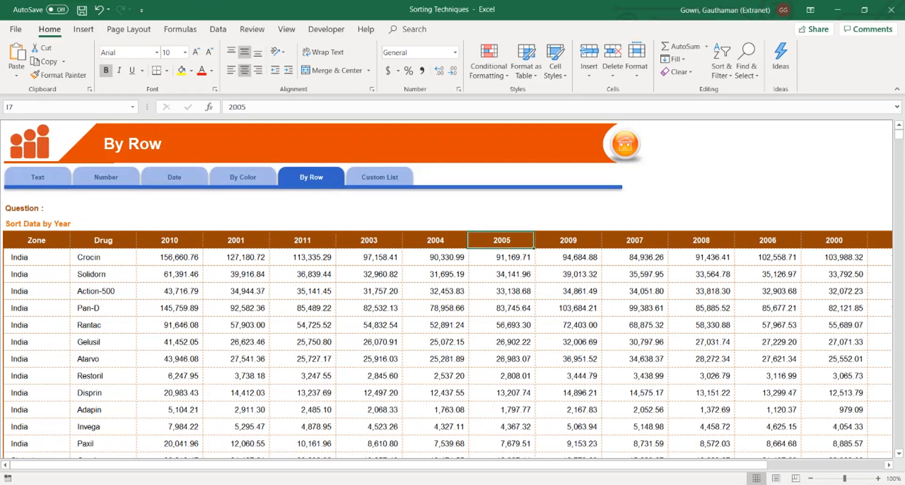
key("Right")
key("Right")
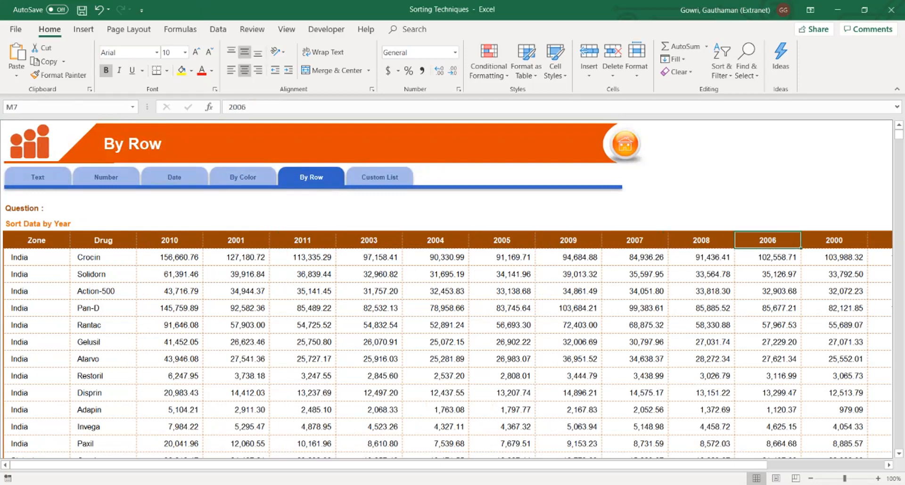
- Inspect the first year headers, the Zone and Drug columns, and the India Crocin row of the By Row table
left_click_drag(170, 240, 370, 239)
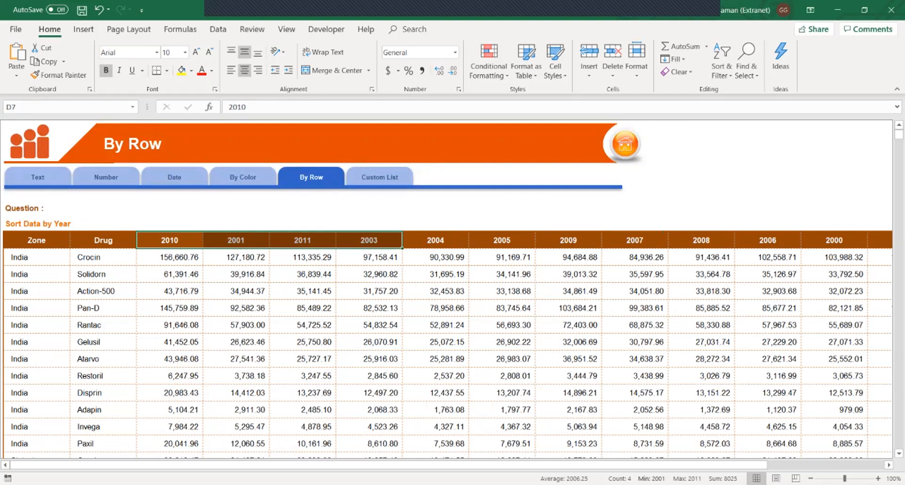
left_click_drag(37, 240, 103, 274)
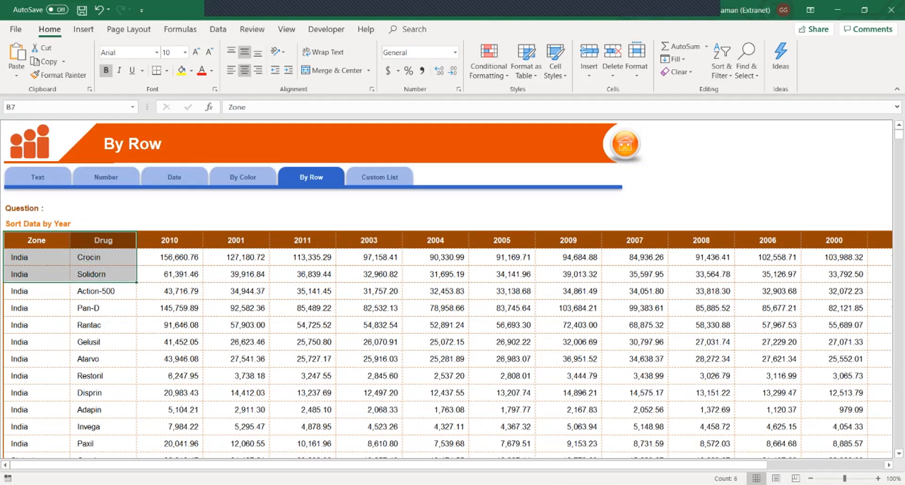
left_click_drag(28, 257, 377, 258)
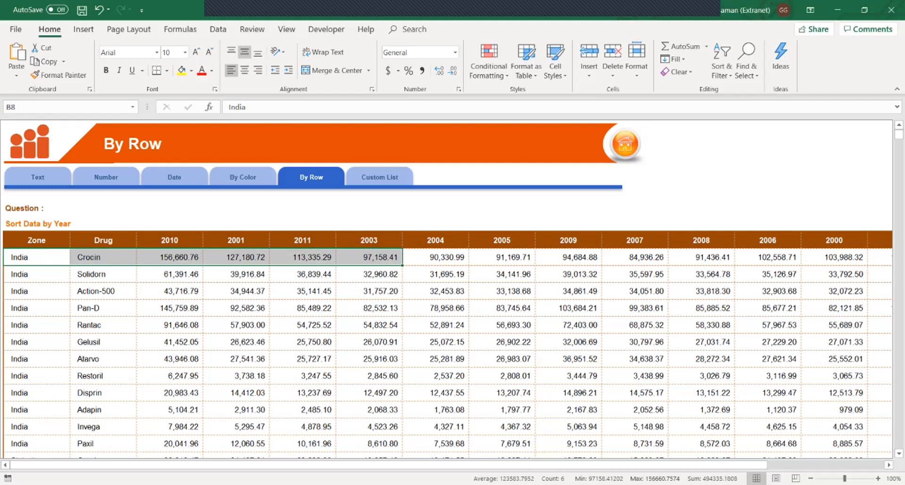
key("Left")
key("Right")
key("Right")
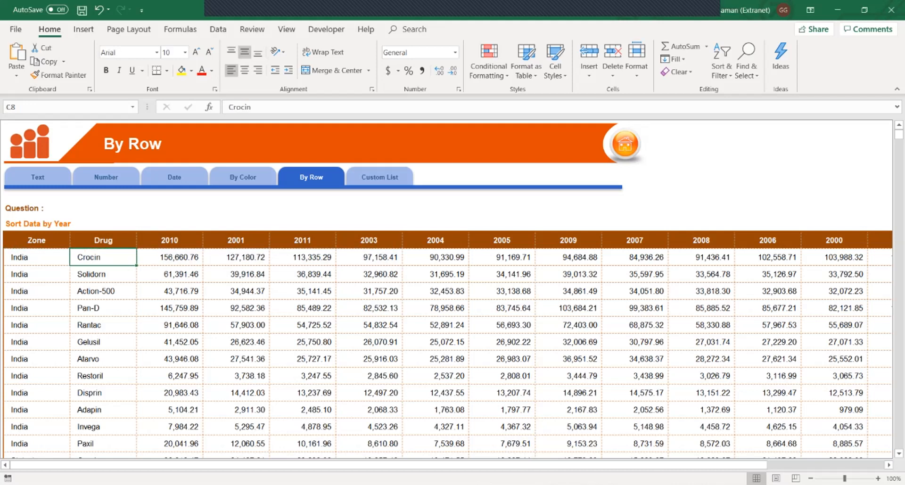
- Sort all year columns with their data, excluding Zone and Drug, left to right by Row 7 cell values, Smallest to Largest
key("Up")
key("Right")
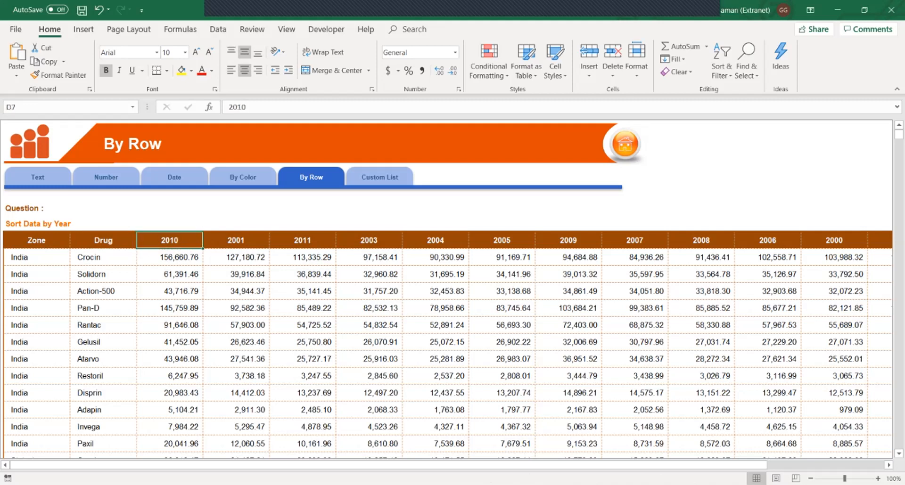
key("shift+Right")
key("ctrl+shift+Down")
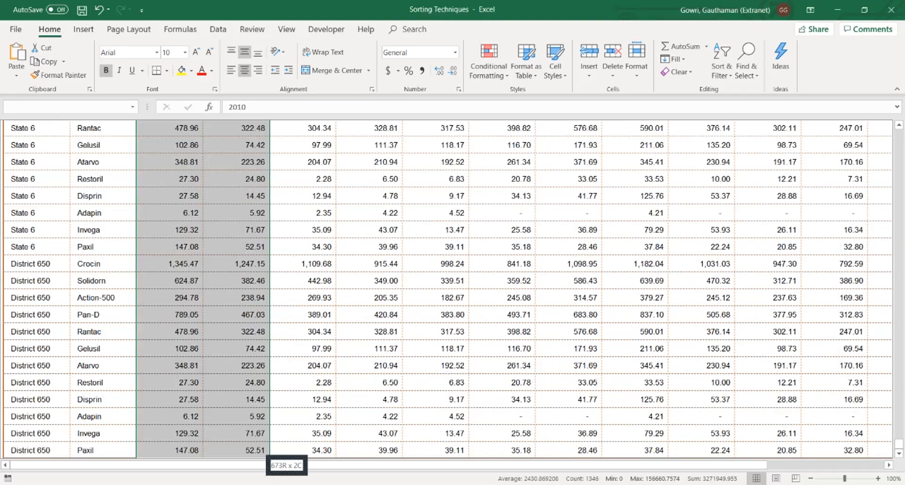
key("ctrl+shift+Right")
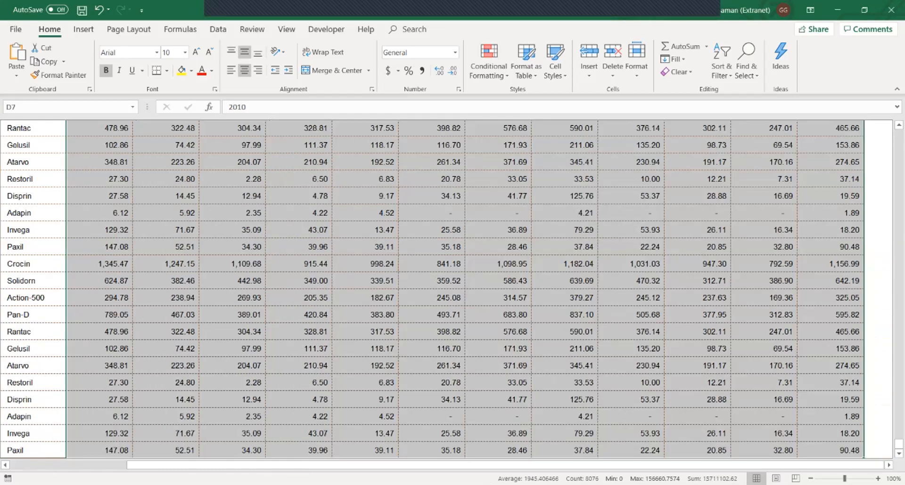
key("alt+d")
key("s")
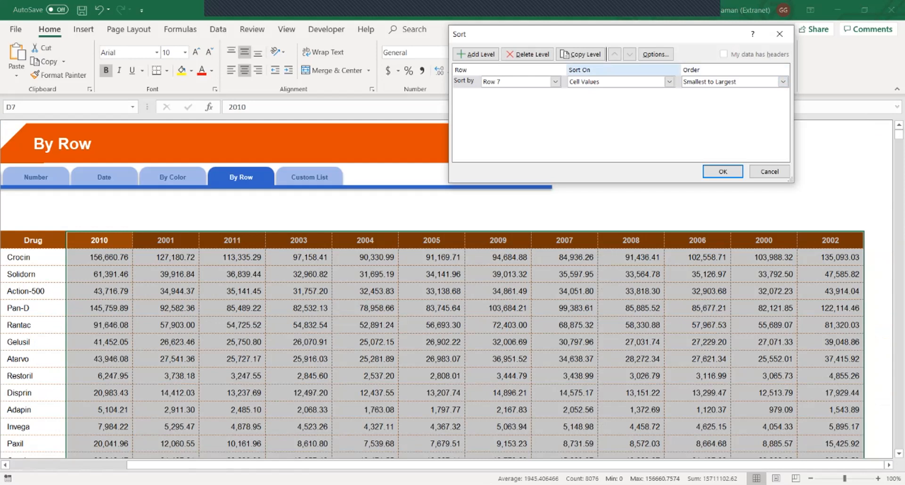
left_click(656, 54)
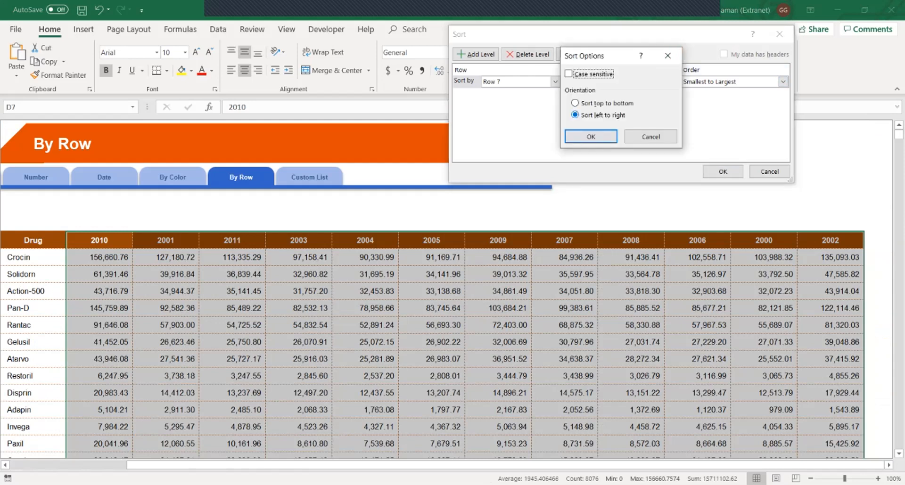
left_click(590, 136)
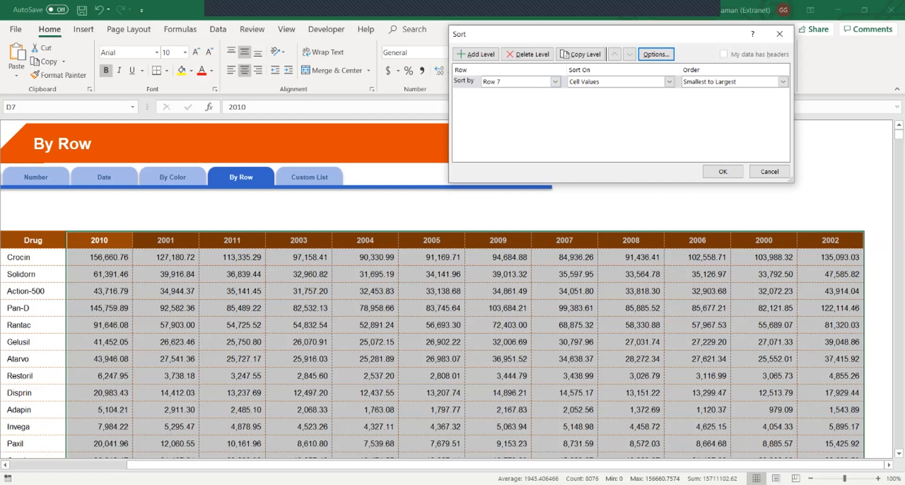
left_click(555, 81)
key("Return")
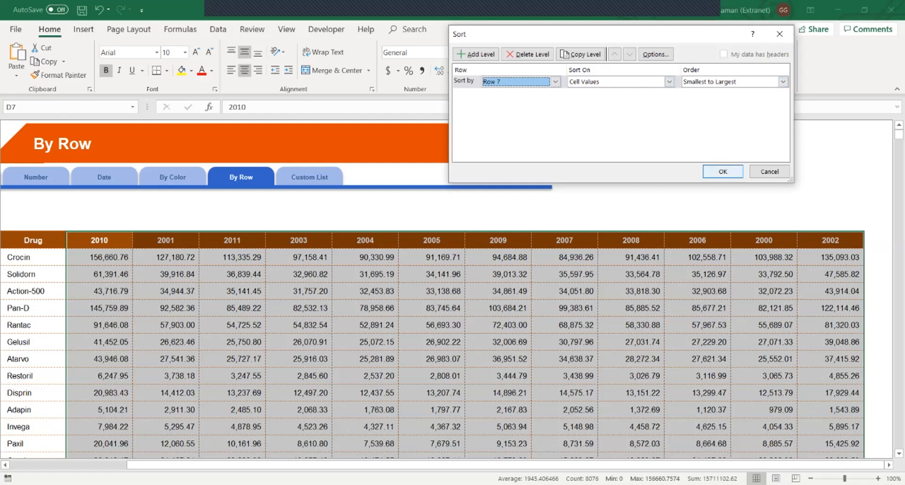
left_click(722, 172)
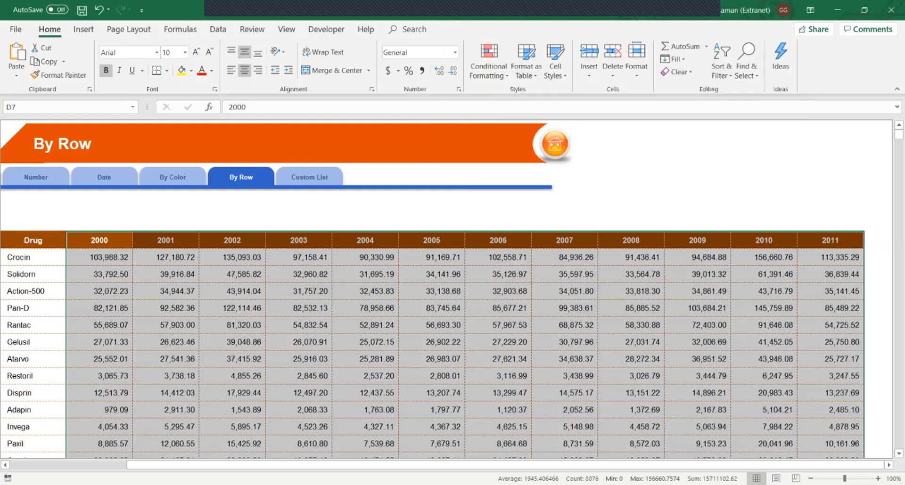
- Check the order of the sorted year headers across row 7 from the first to the last year column
key("Right")
key("Right")
key("Right")
key("Right")
key("Right")
key("Right")
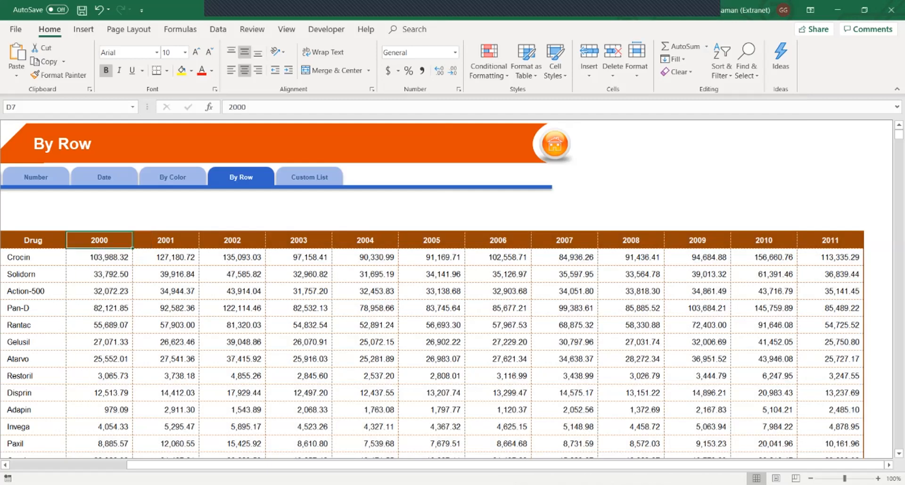
key("Right")
key("Right")
key("Right")
key("Right")
key("Right")
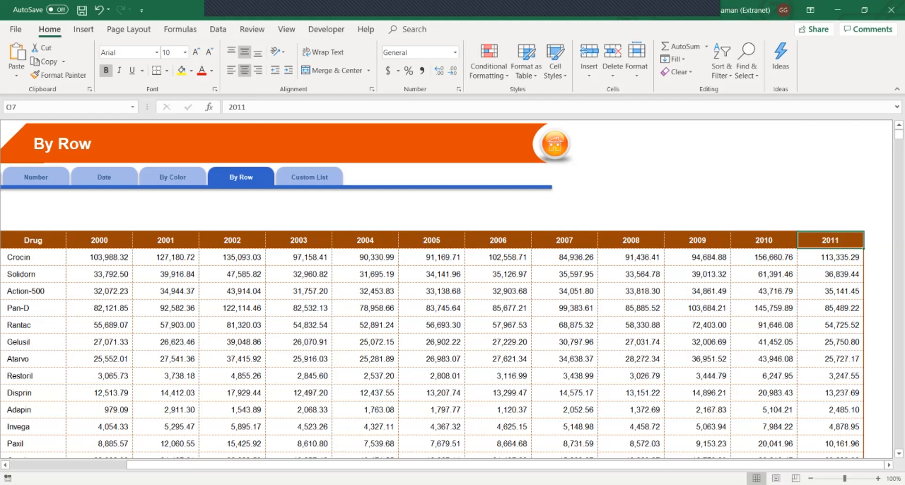
- Switch to the Custom List sheet and examine the list of drug names beside the table
key("ctrl+Page_Down")
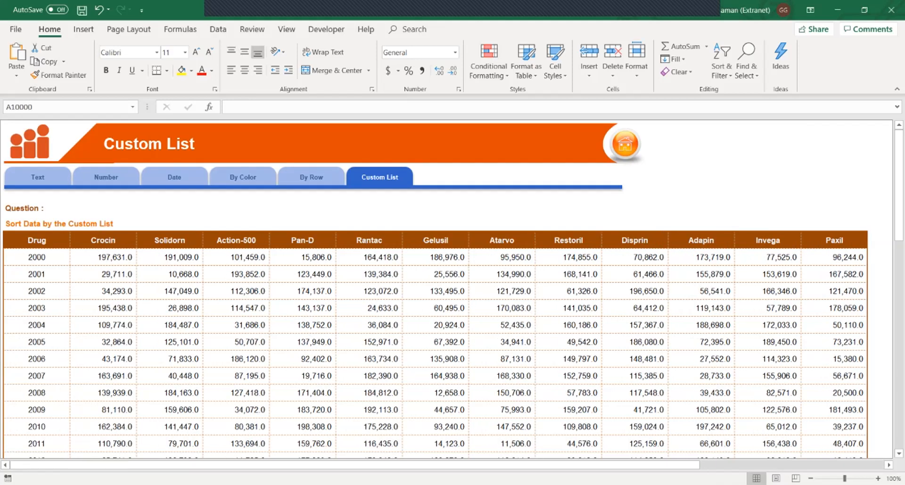
left_click(302, 274)
key("Right")
key("Right")
key("Right")
key("Right")
key("Right")
key("Right")
key("Right")
key("Right")
key("Right")
key("Right")
key("Right")
key("Right")
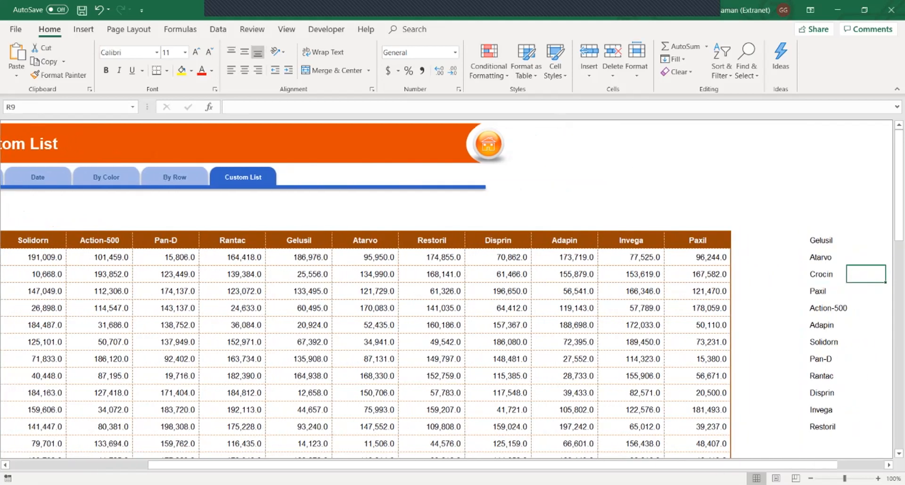
- Return to the Custom List table and examine the order of its drug headers from Crocin to Paxil
key("Left")
key("Left")
key("Left")
key("Left")
key("Left")
key("Left")
key("Left")
key("Left")
key("Left")
key("Left")
key("Left")
key("Left")
key("Left")
key("Left")
key("Left")
key("Left")
key("Left")
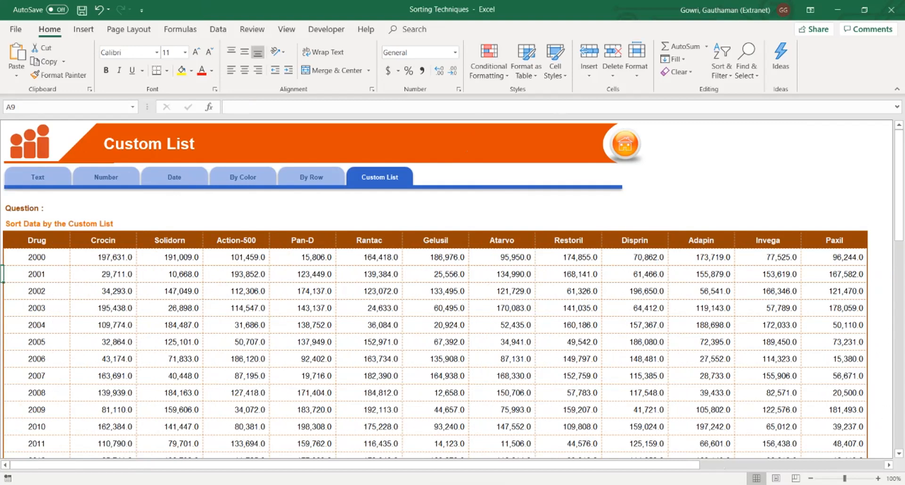
left_click_drag(103, 240, 834, 240)
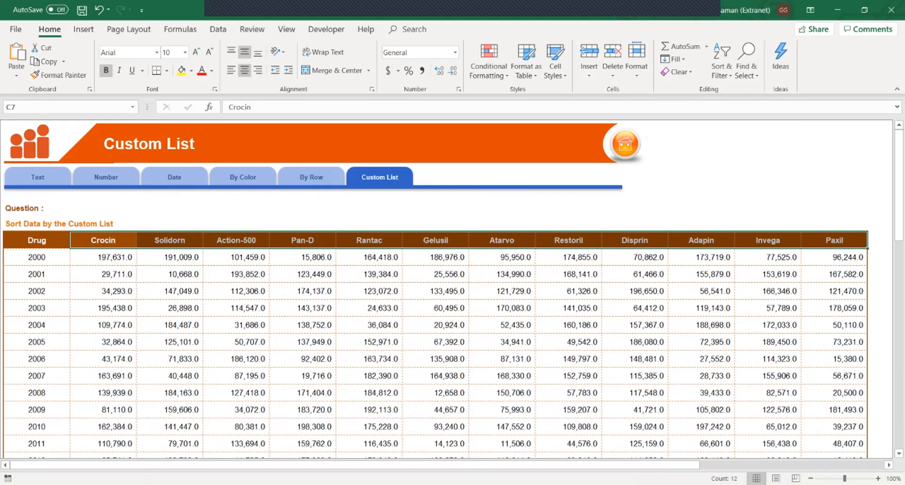
key("Right")
key("Right")
key("Right")
key("Right")
key("Right")
key("Right")
key("Right")
key("Right")
key("Right")
key("Right")
key("Right")
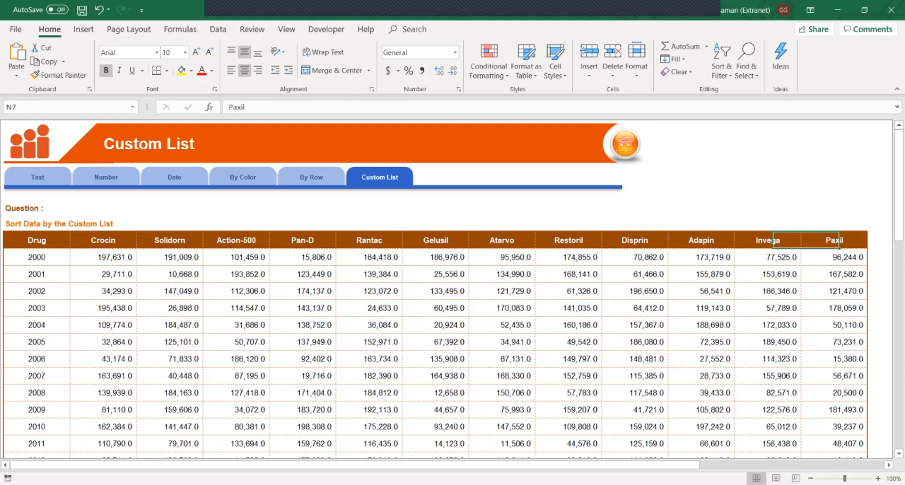
- Examine the required drug order in the list beside the table, from Gelusil in Q7 to Restoril
key("Right")
key("Right")
key("Right")
key("Down")
key("Down")
key("Down")
key("Down")
key("Down")
key("Down")
key("Down")
key("Down")
key("Down")
key("Down")
key("Down")
key("Down")
key("Up")
key("Up")
key("Up")
key("Up")
key("Up")
key("Up")
key("Up")
key("Up")
key("Up")
key("Up")
key("Up")
key("Up")
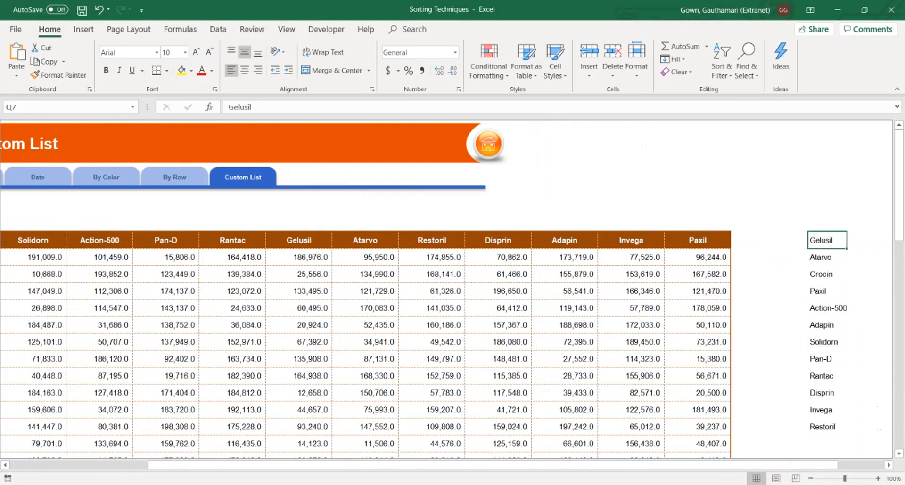
- Import the drug names in Q7:Q18 as a new custom list through the advanced Excel options
key("ctrl+shift+Down")
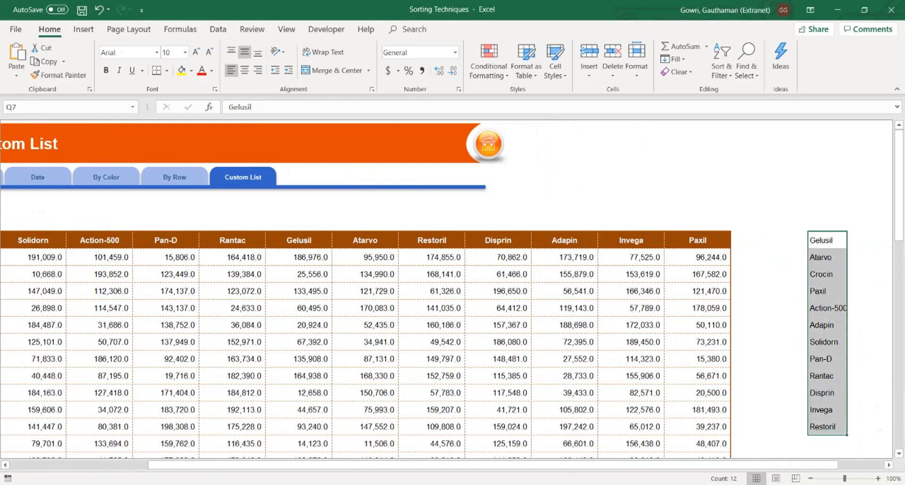
key("alt")
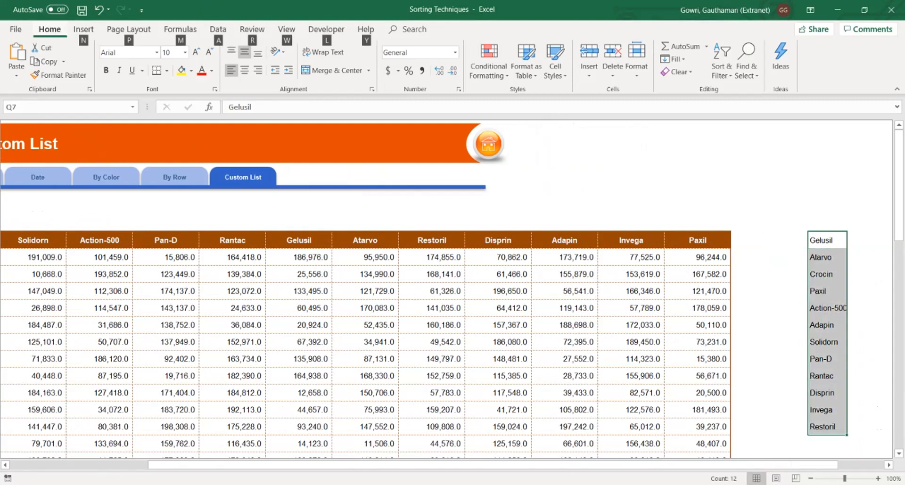
key("f")
key("t")
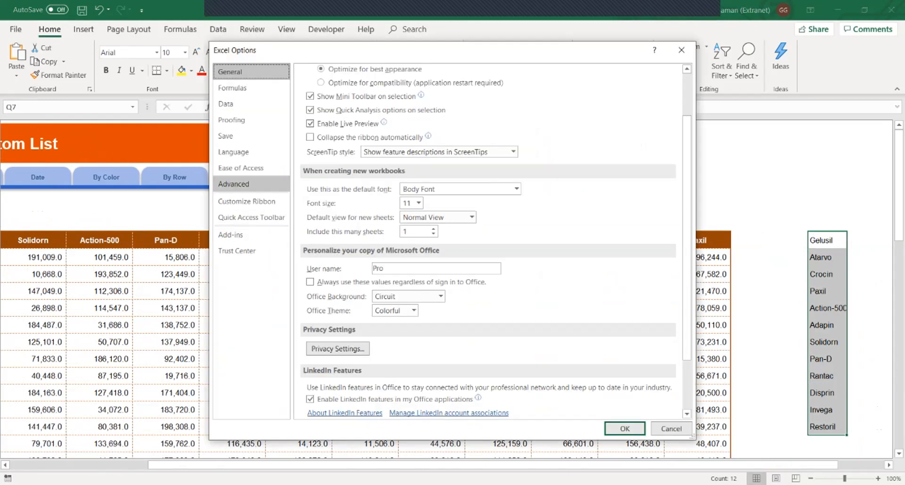
left_click(233, 183)
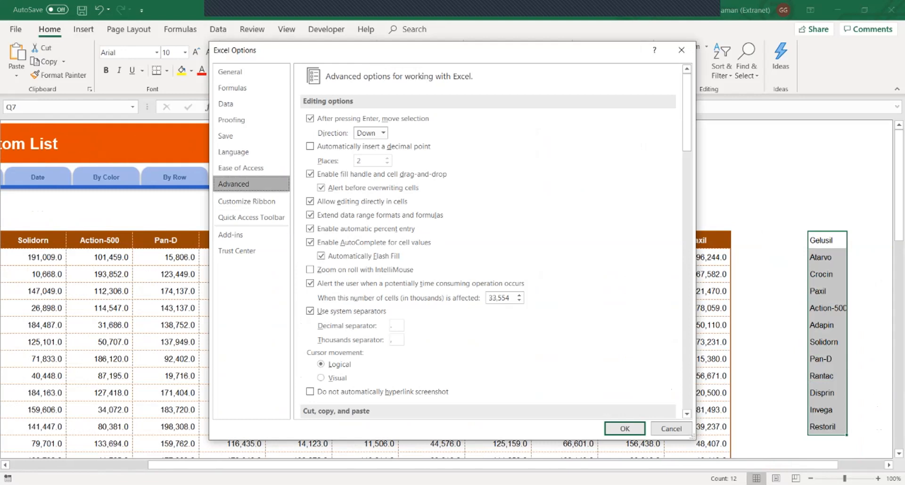
left_click_drag(686, 113, 686, 371)
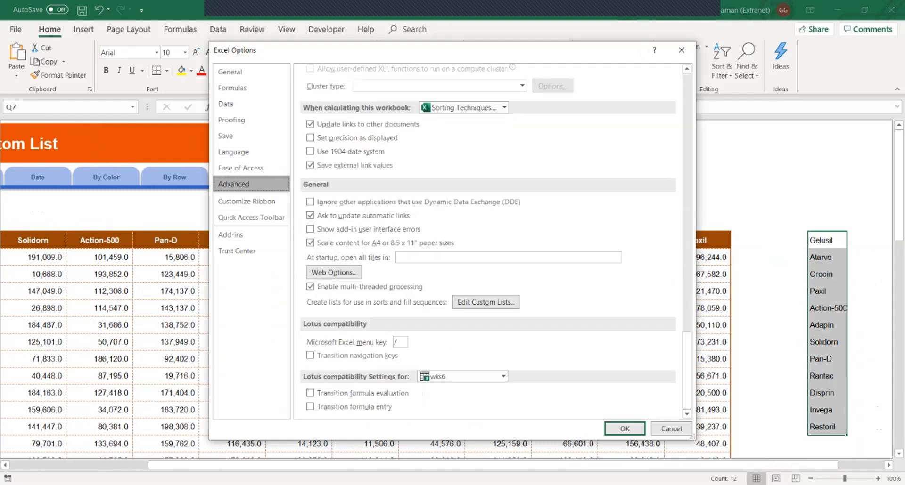
left_click(485, 303)
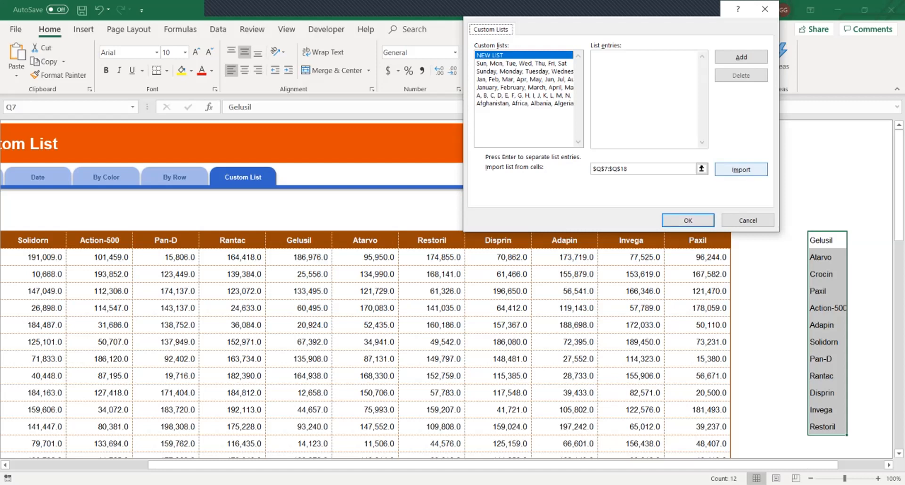
left_click(741, 169)
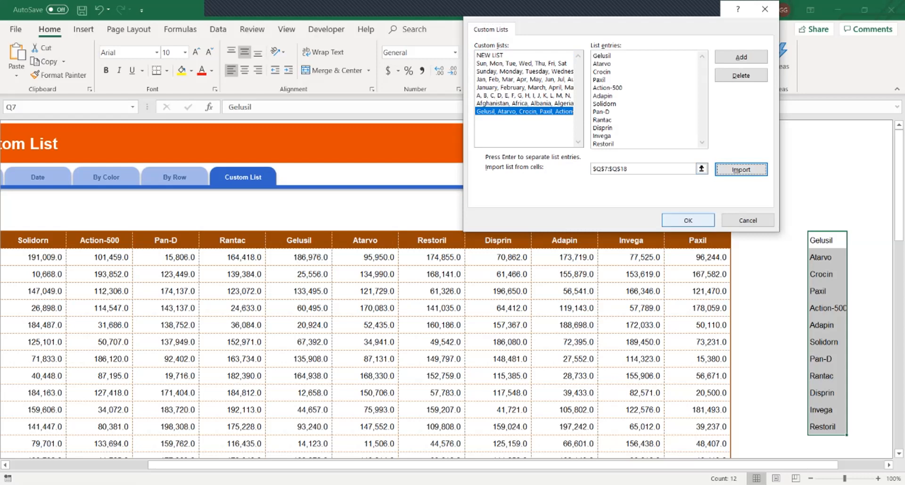
left_click(688, 221)
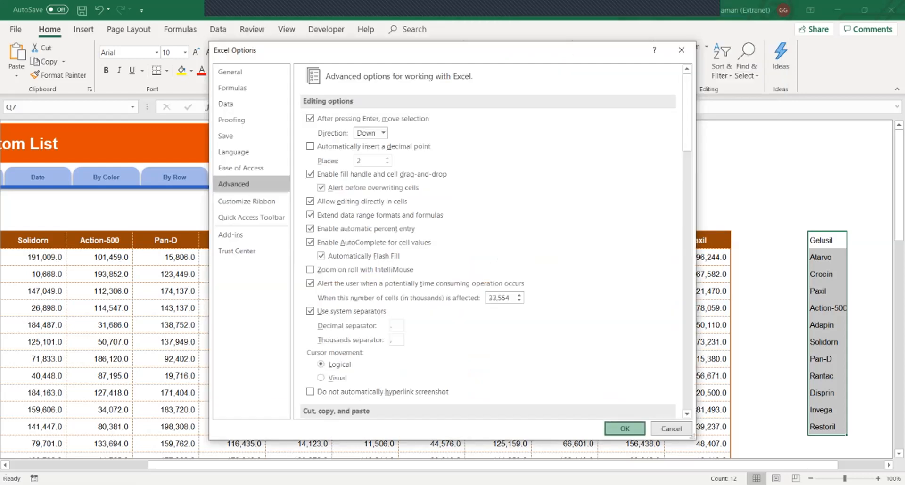
left_click(624, 429)
- Select all drug columns with headers and data, excluding the year column, and set the sort orientation to left to right
left_click(564, 274)
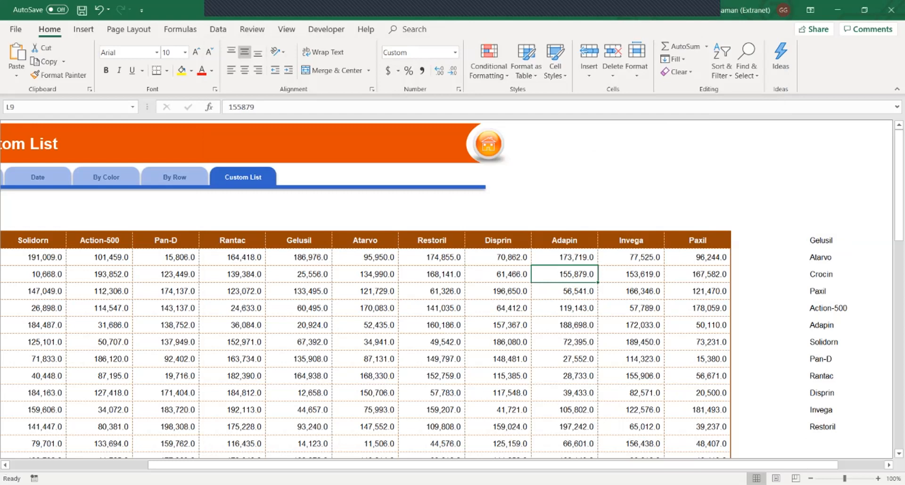
key("ctrl+Left")
key("Right")
key("Up")
key("Up")
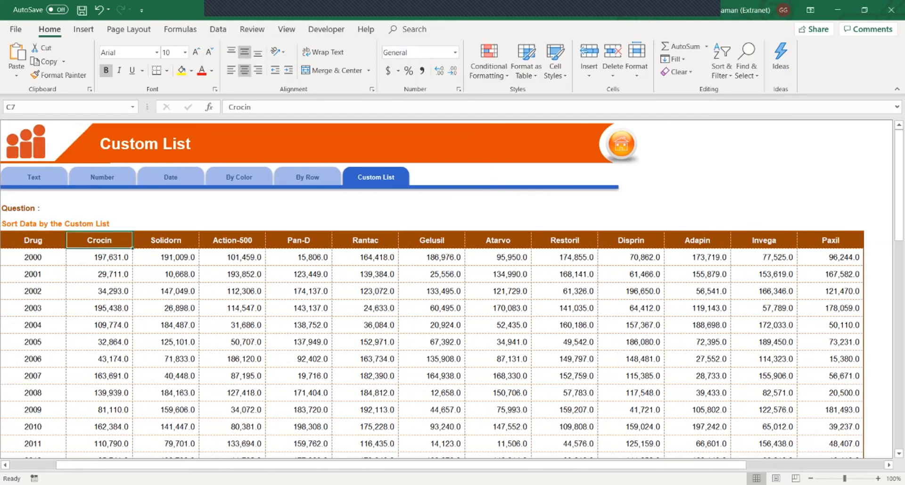
key("ctrl+shift+Down")
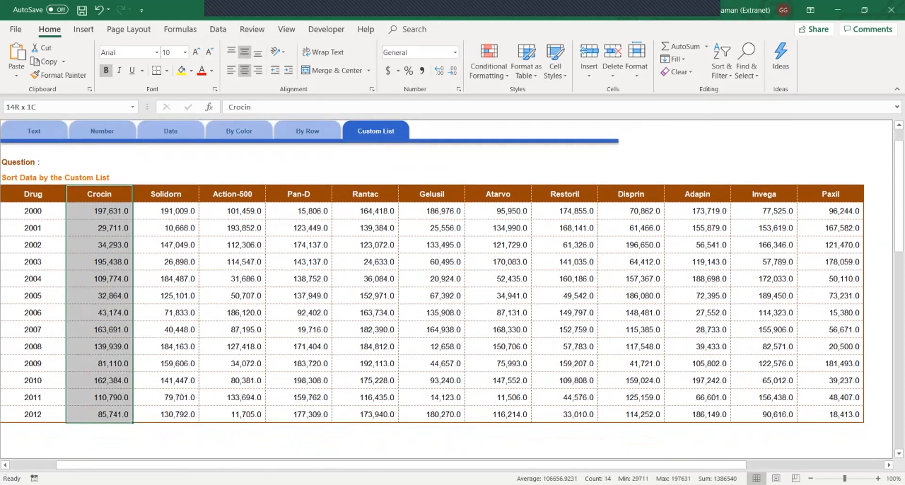
key("ctrl+shift+Right")
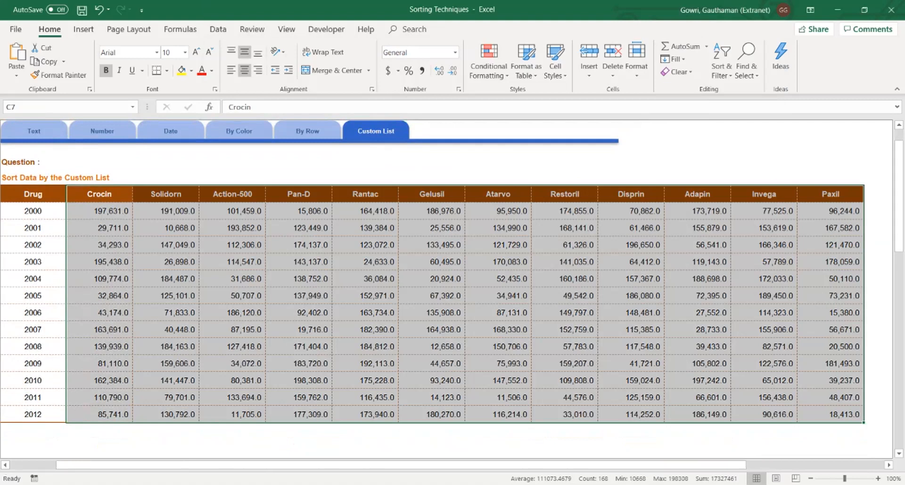
key("alt+a+s+s")
left_click(655, 73)
left_click(575, 134)
left_click(590, 156)
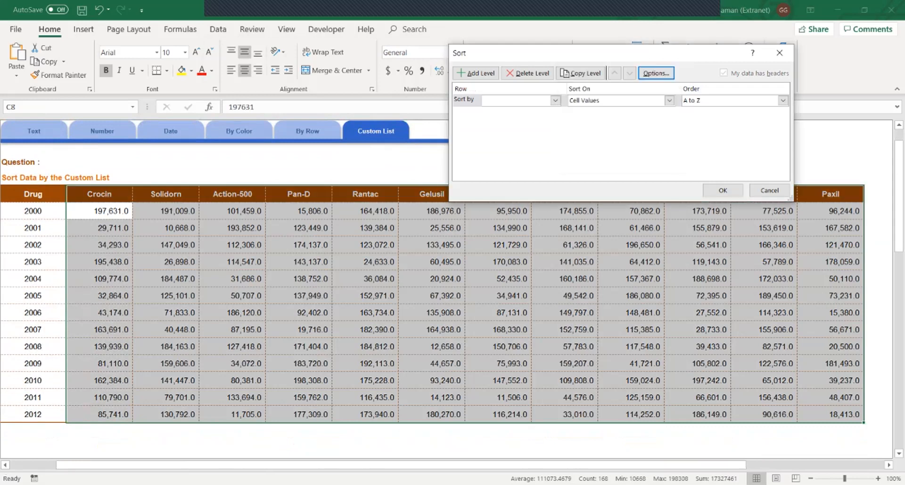
- Sort the selected columns by Row 7 cell values, ordered by the custom list beginning Gelusil, Atarvo, Crocin, Paxil
left_click(555, 101)
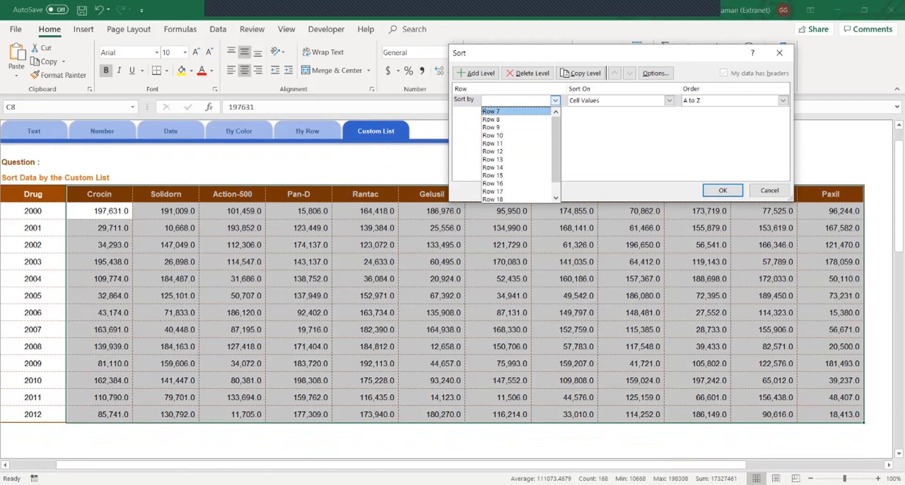
key("Return")
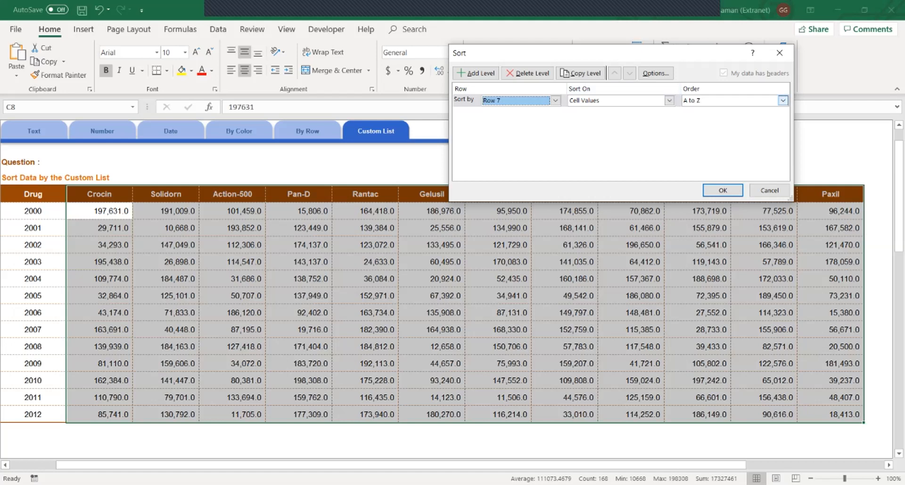
left_click(782, 101)
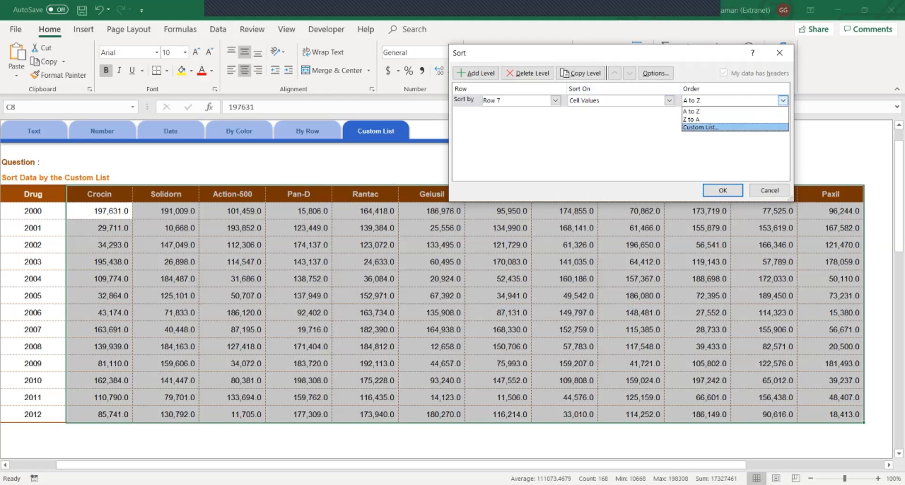
key("Return")
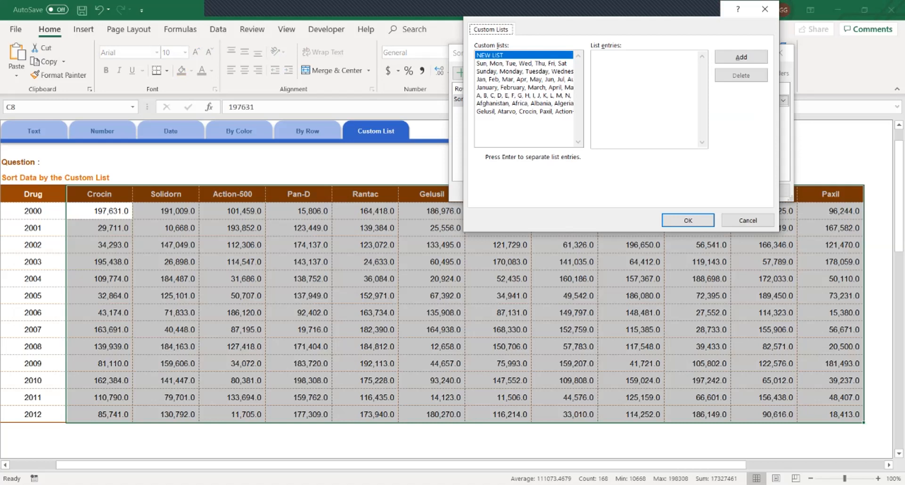
key("Tab")
key("End")
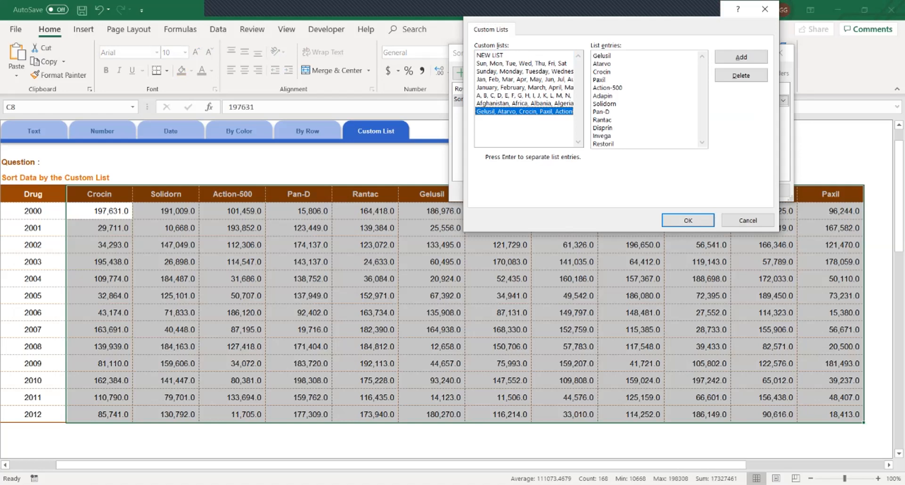
left_click(689, 220)
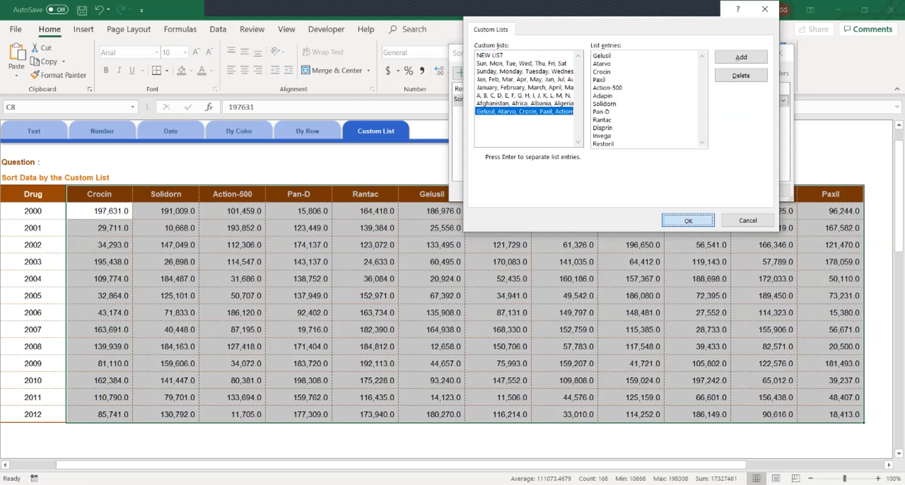
left_click(721, 190)
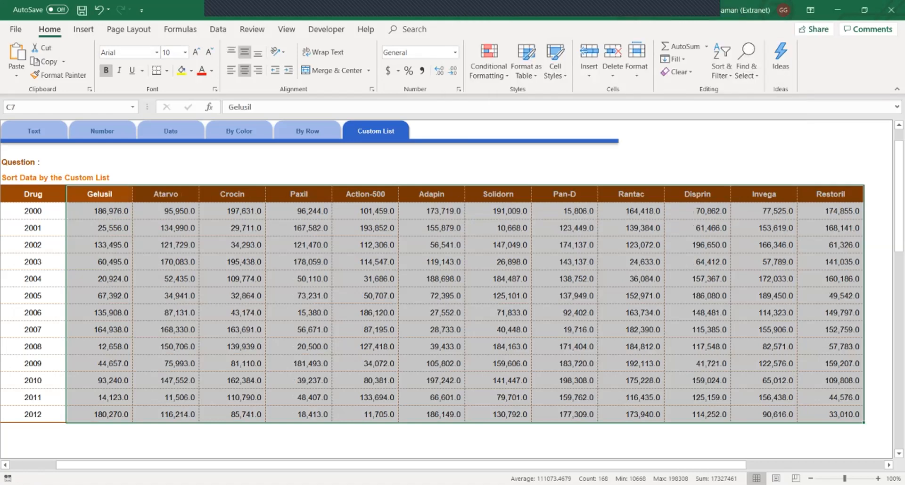
- Copy the sorted drug headers from Gelusil to Restoril and paste them transposed at R7, beside the original drug list
left_click(100, 244)
key("Up")
key("Up")
key("Up")
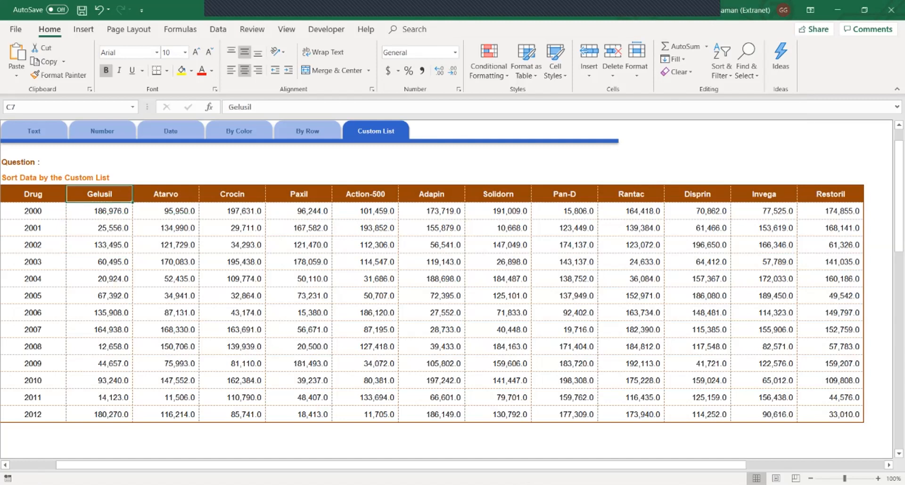
key("ctrl+shift+Right")
key("ctrl+c")
key("shift+Tab")
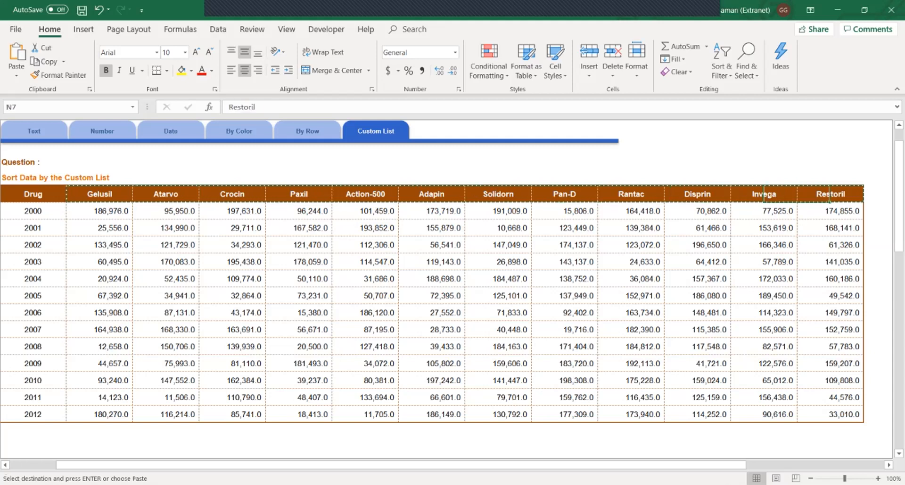
key("Right")
key("Right")
key("Right")
key("Right")
key("Right")
key("Left")
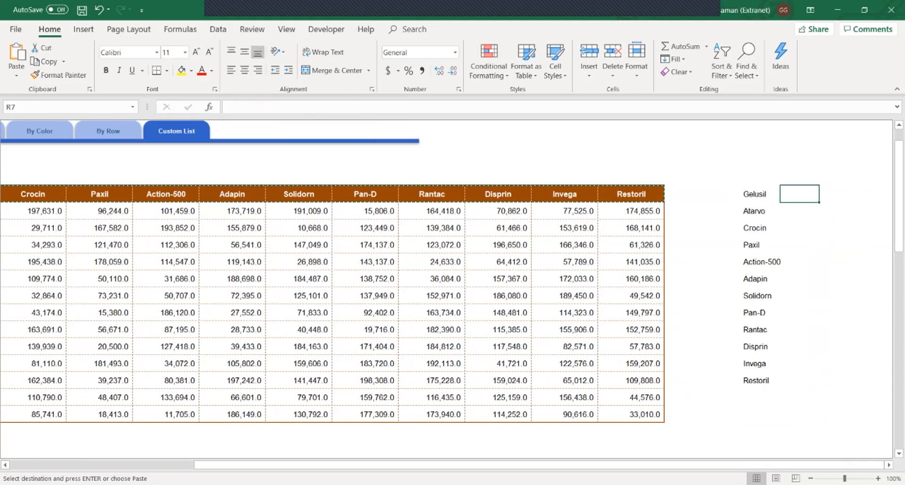
key("ctrl+alt+v")
key("e")
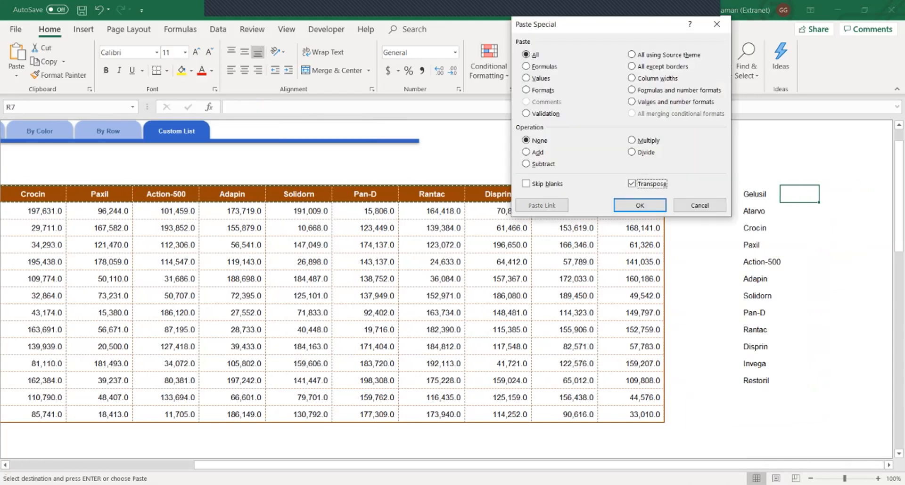
key("Return")
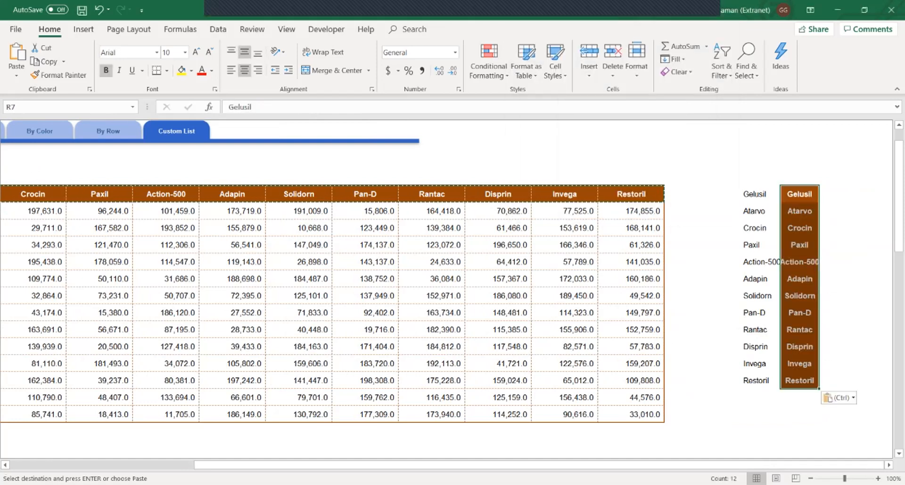
- AutoFit the widths of columns Q and R to the two drug lists and clear the copy selection
left_click(760, 278)
left_click_drag(755, 194, 800, 381)
key("alt")
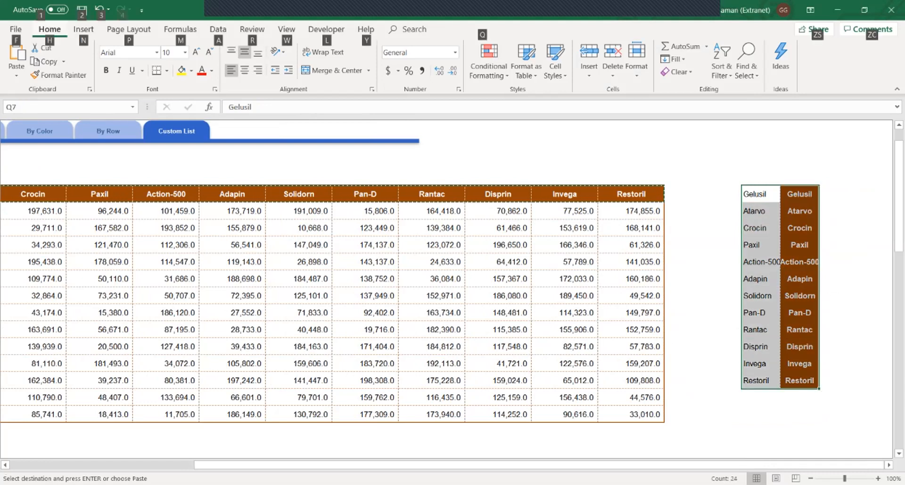
key("h")
key("o")
key("i")
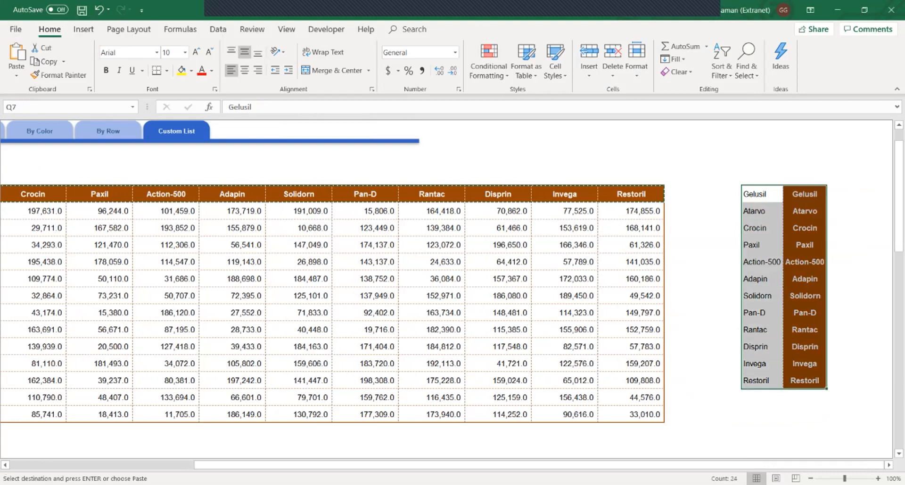
left_click(805, 194)
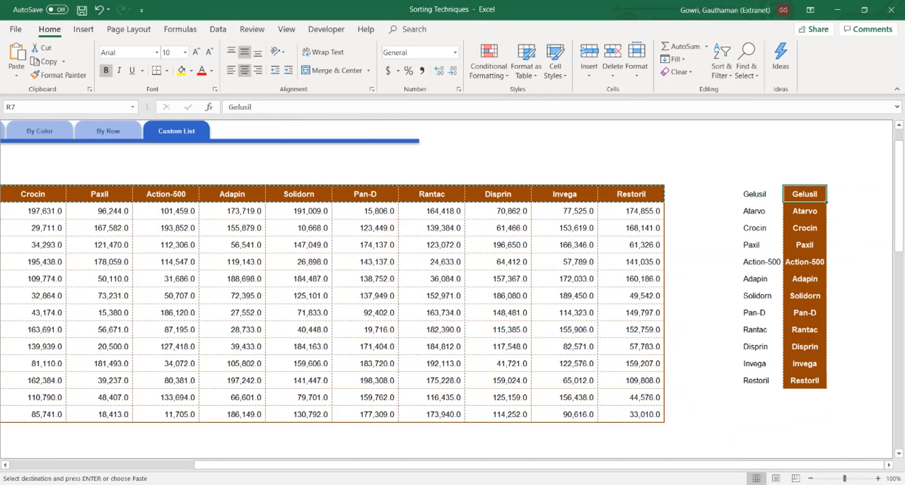
key("Escape")
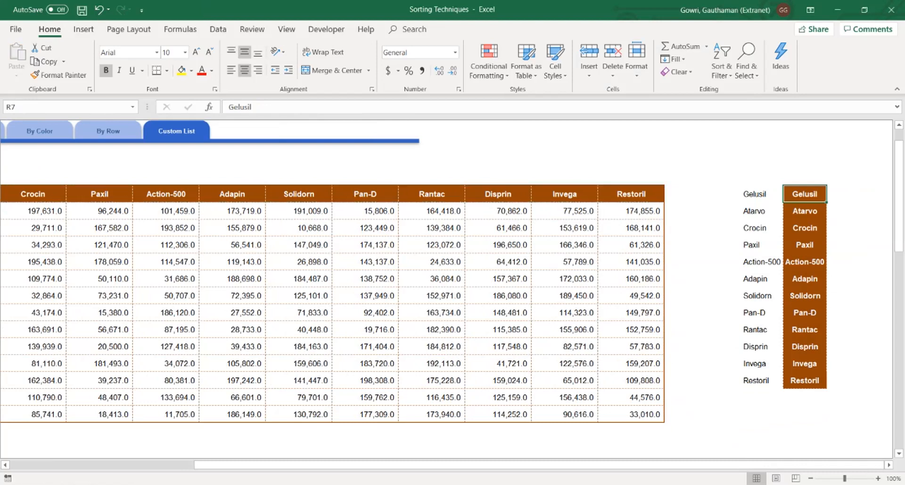